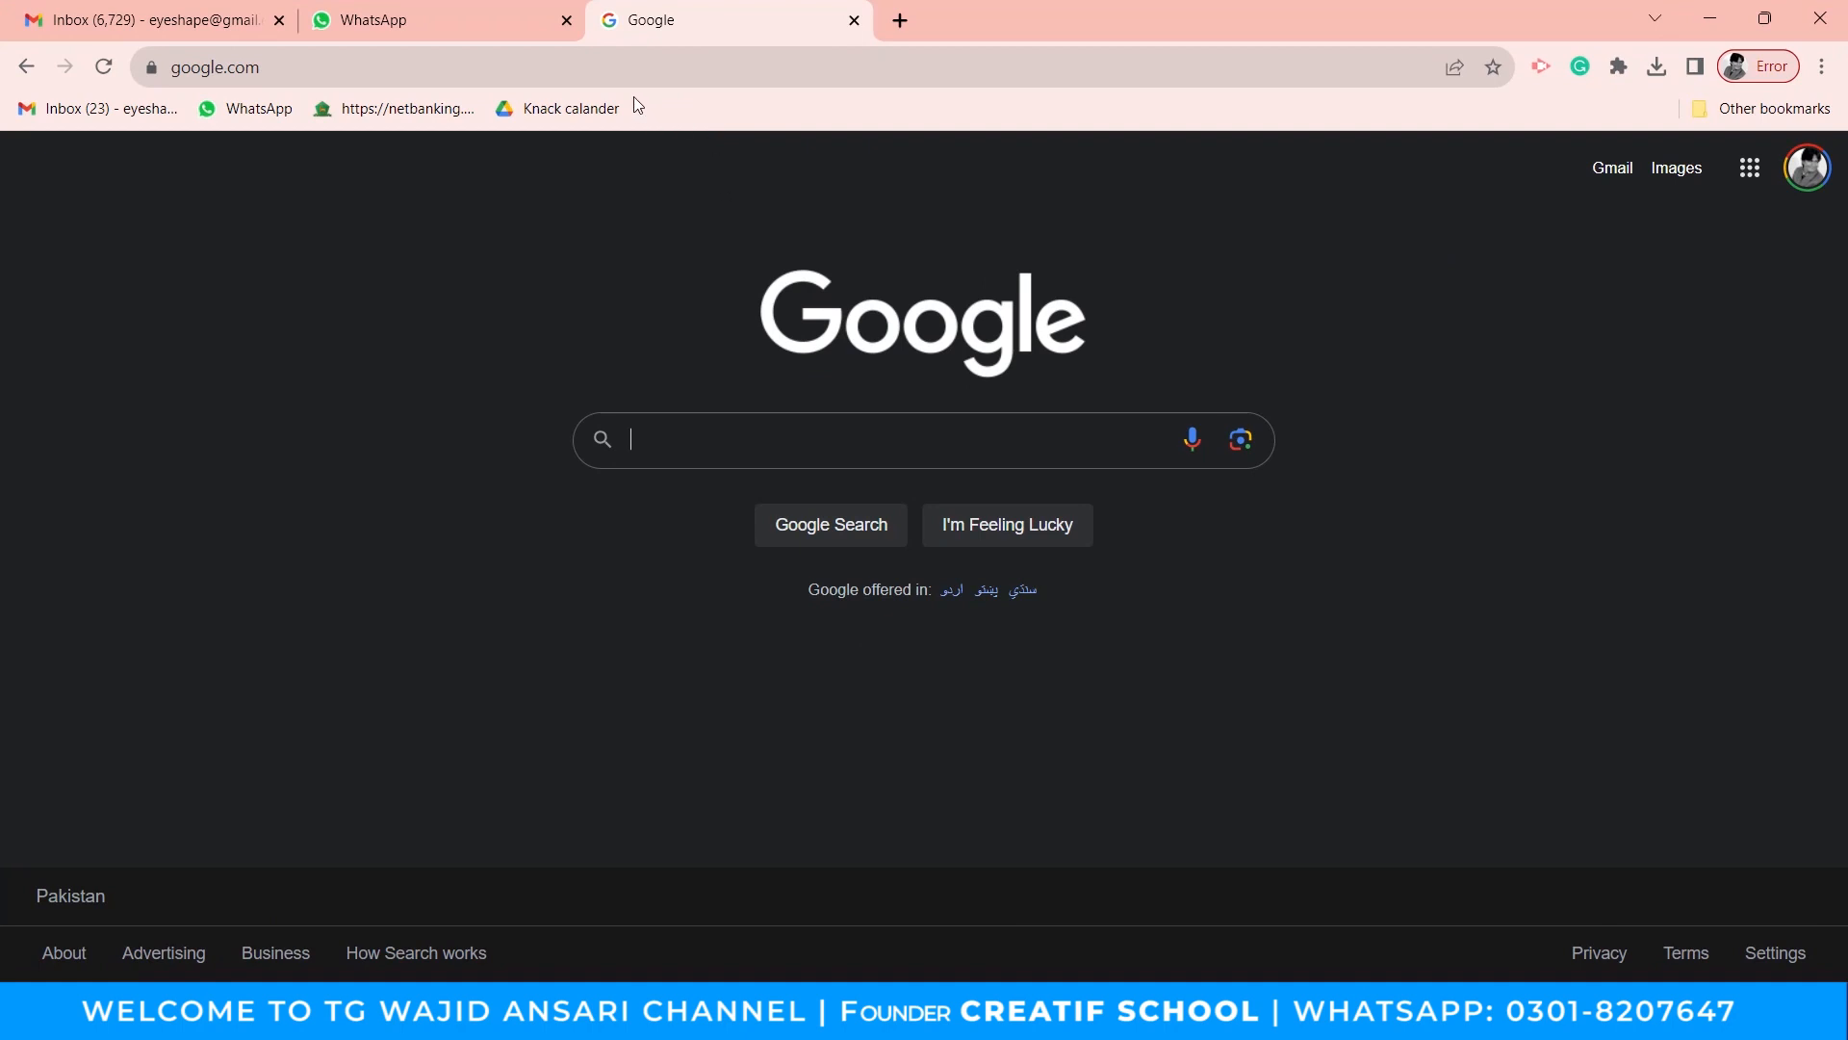
Go to the unsplash.com website.
{"action": "left_click", "coordinate": [568, 62]}
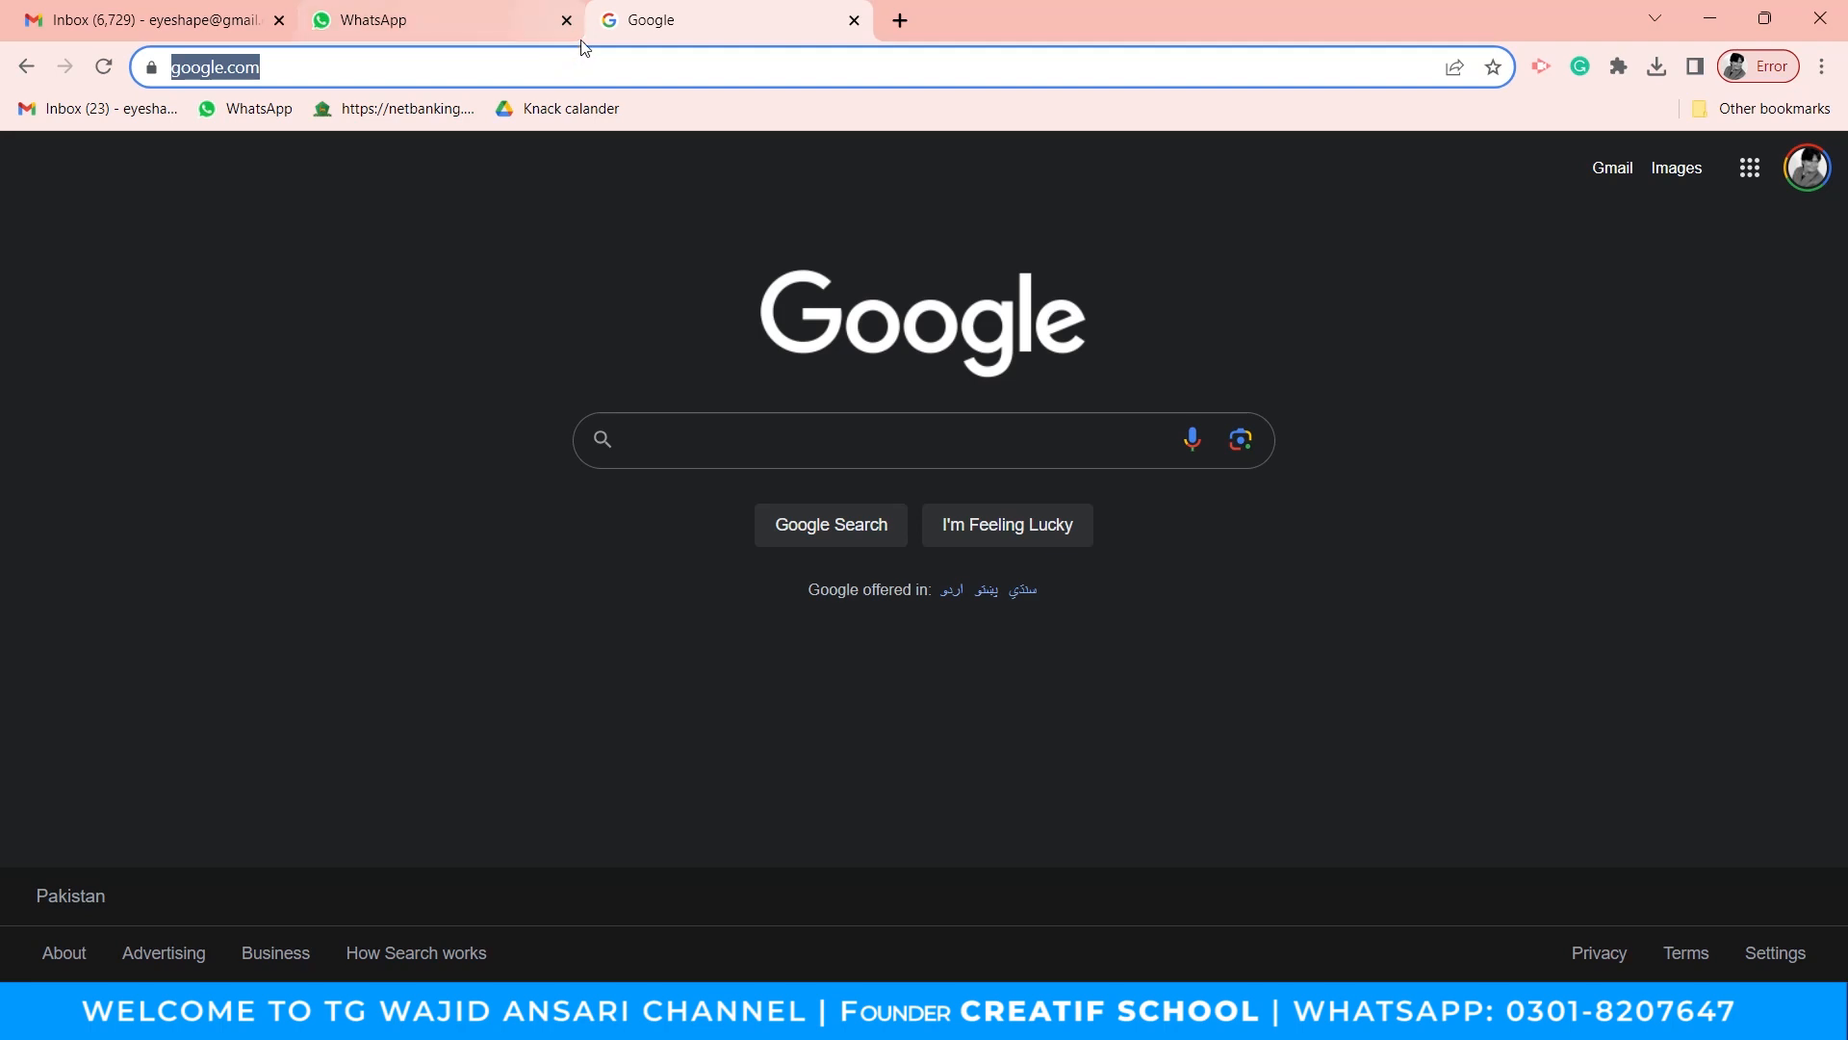
{"action": "type", "text": "un"}
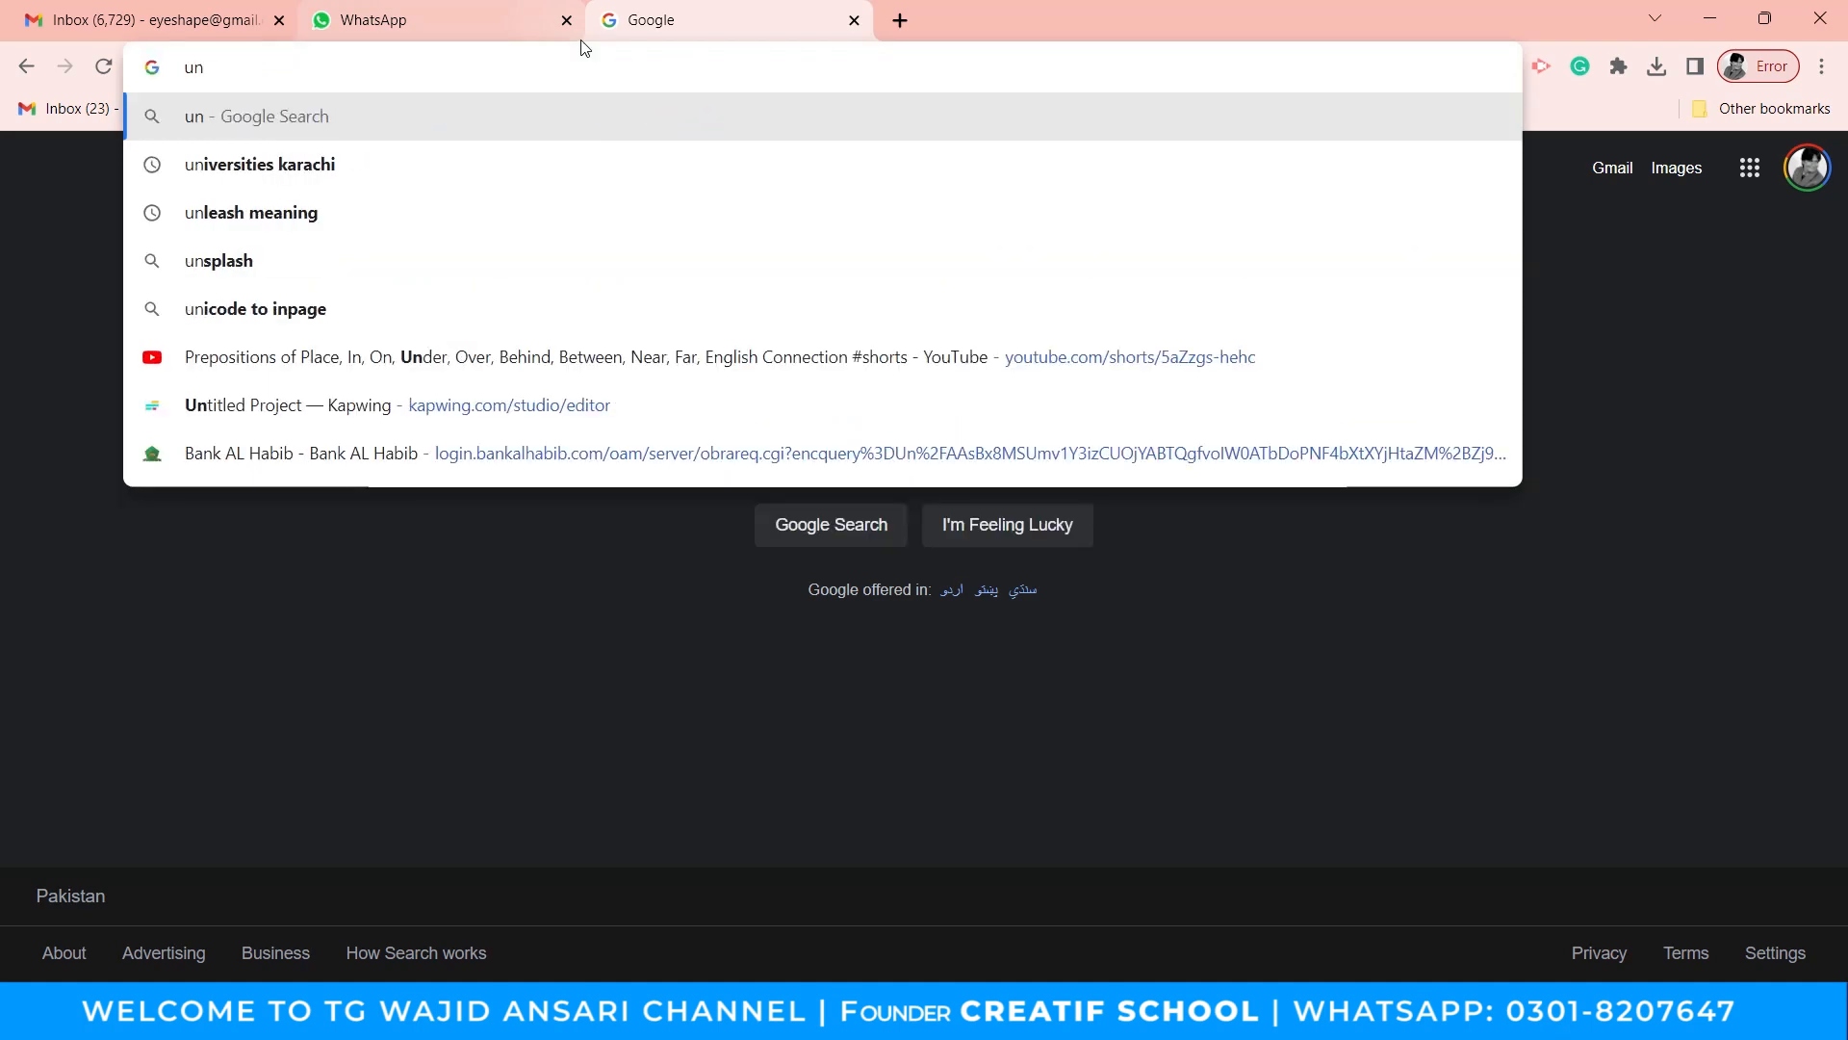
{"action": "type", "text": "splas"}
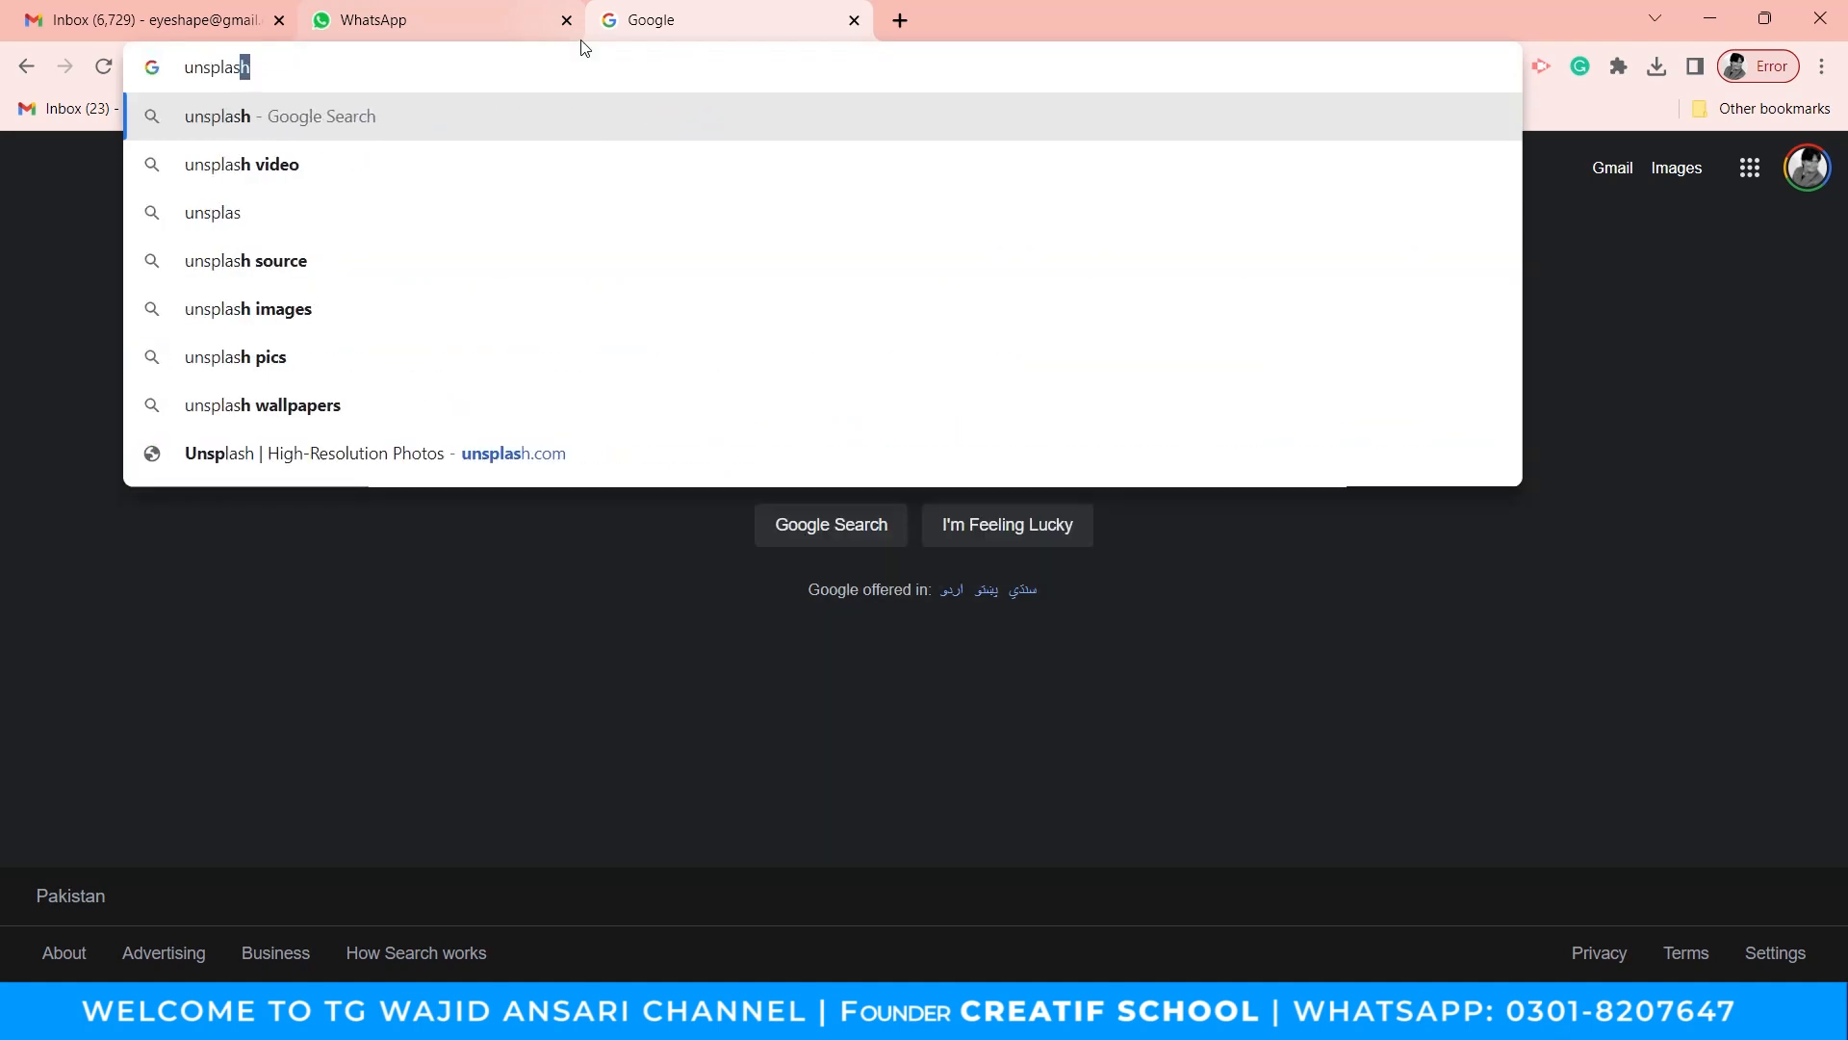
{"action": "type", "text": "h"}
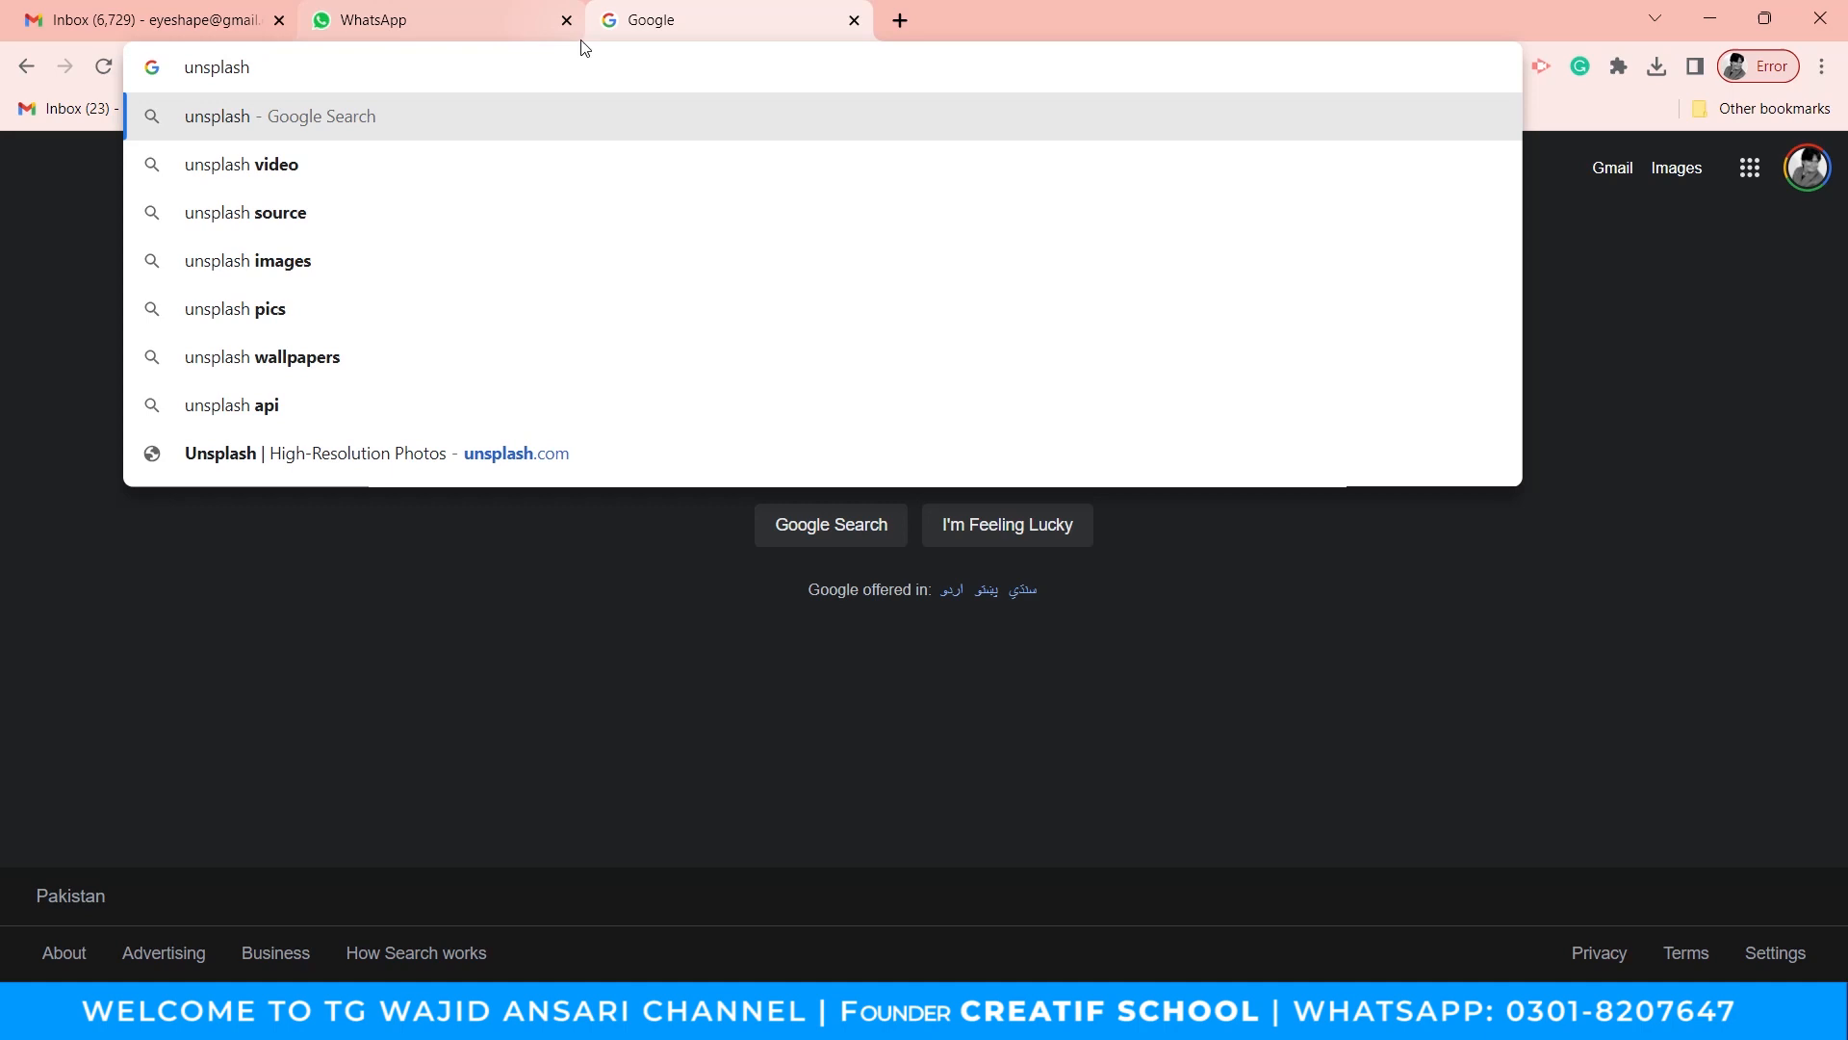
{"action": "type", "text": ".com"}
{"action": "key", "text": "Return"}
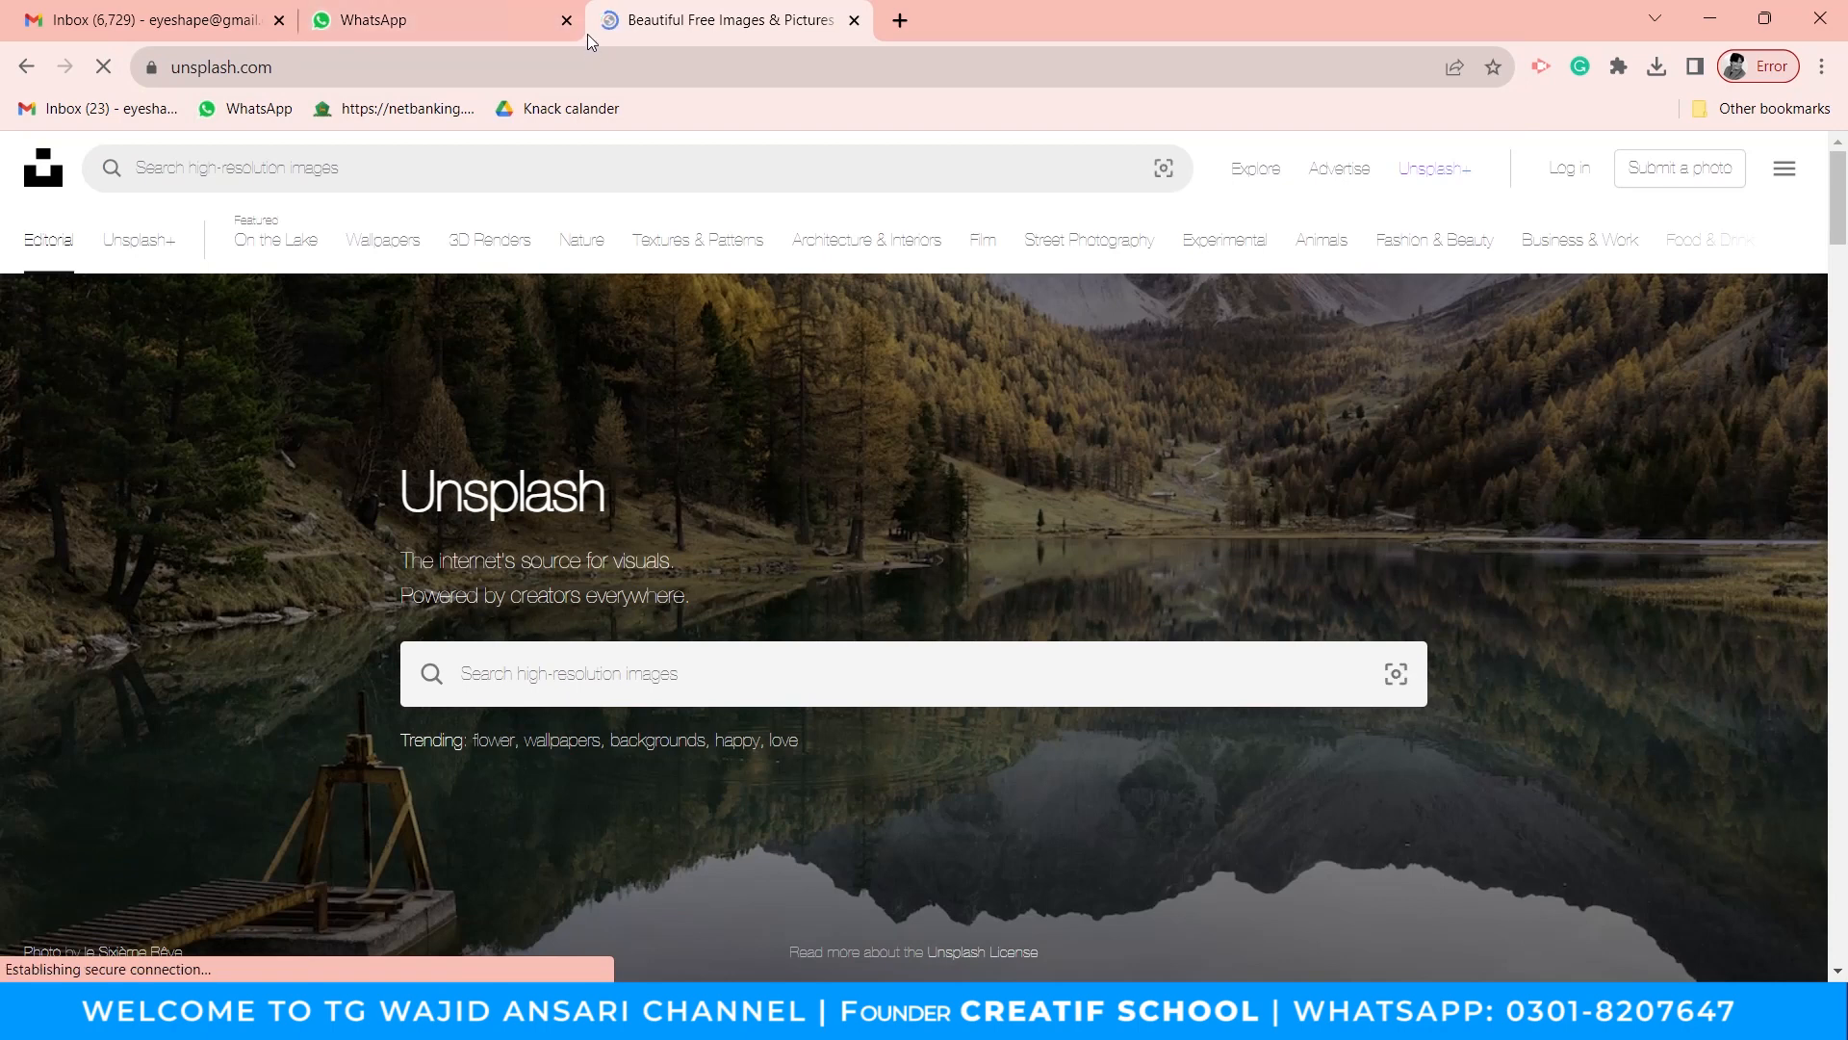
Browse the editorial photo feed on the Unsplash home page.
{"action": "scroll", "coordinate": [875, 421], "scroll_direction": "down", "scroll_amount": 10}
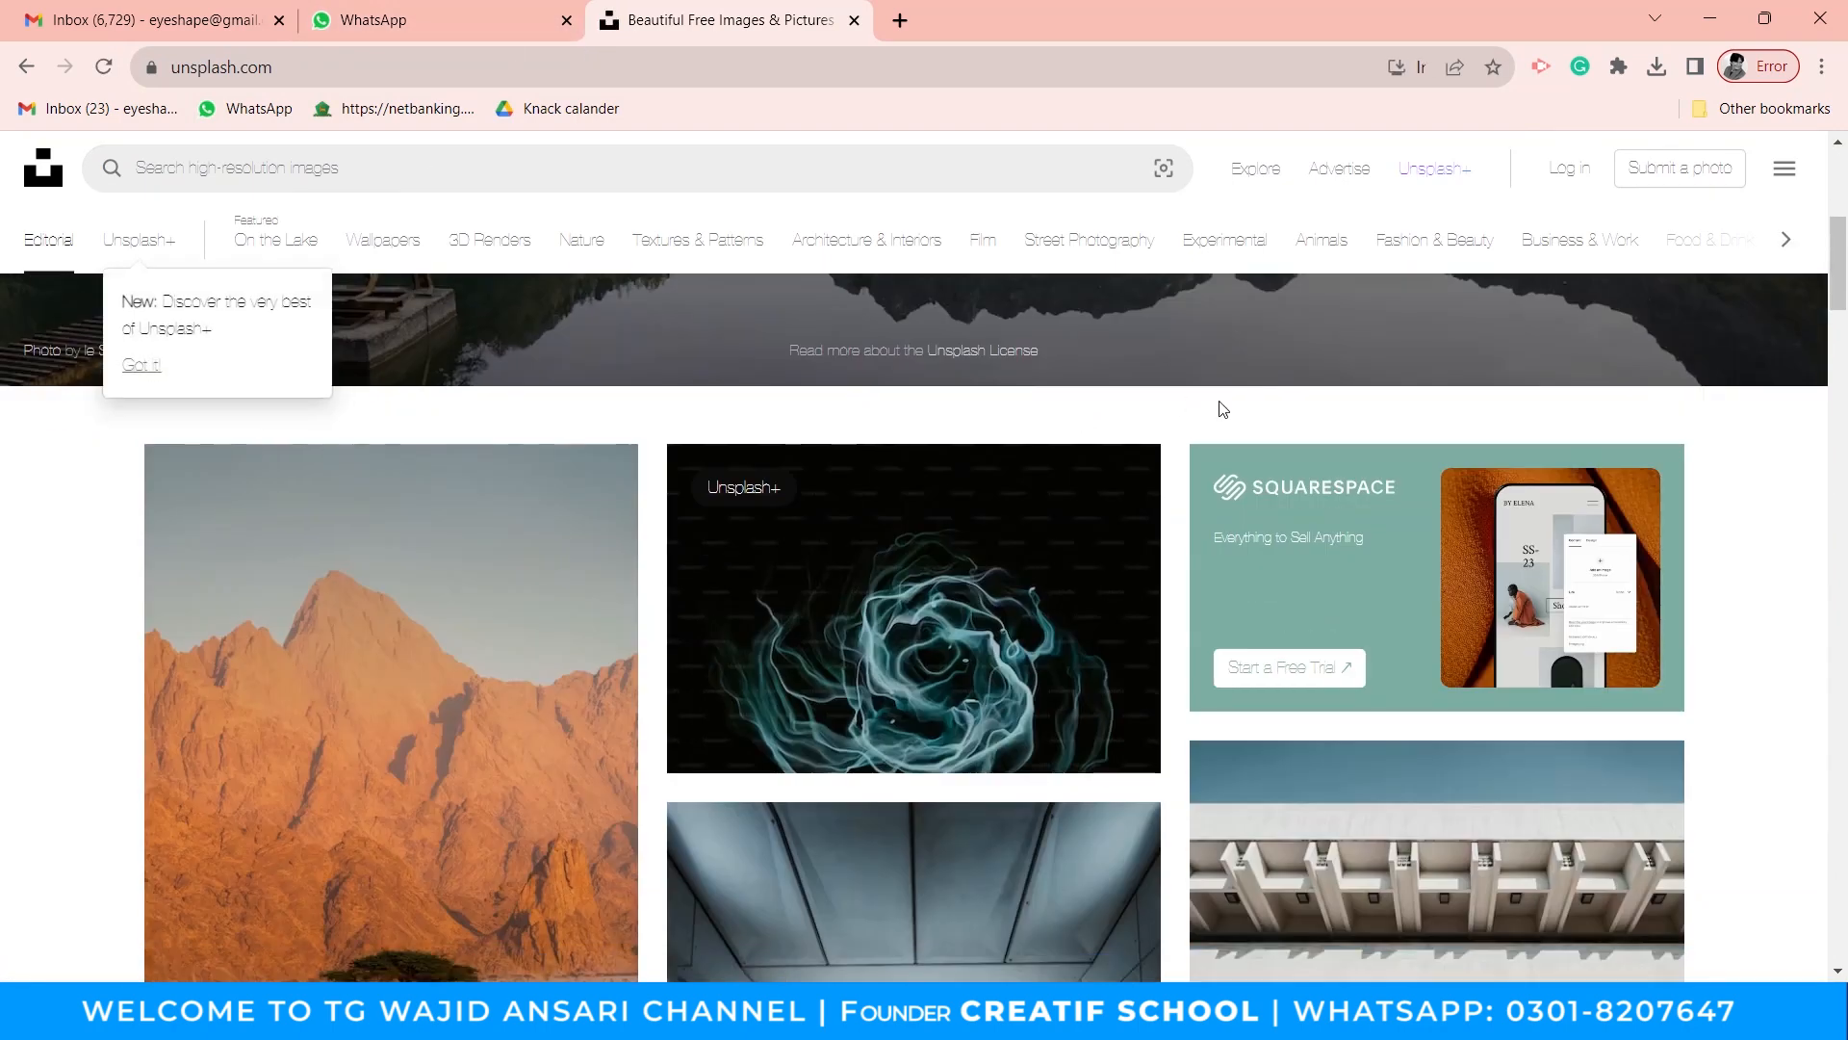
{"action": "scroll", "coordinate": [1046, 520], "scroll_direction": "down", "scroll_amount": 10}
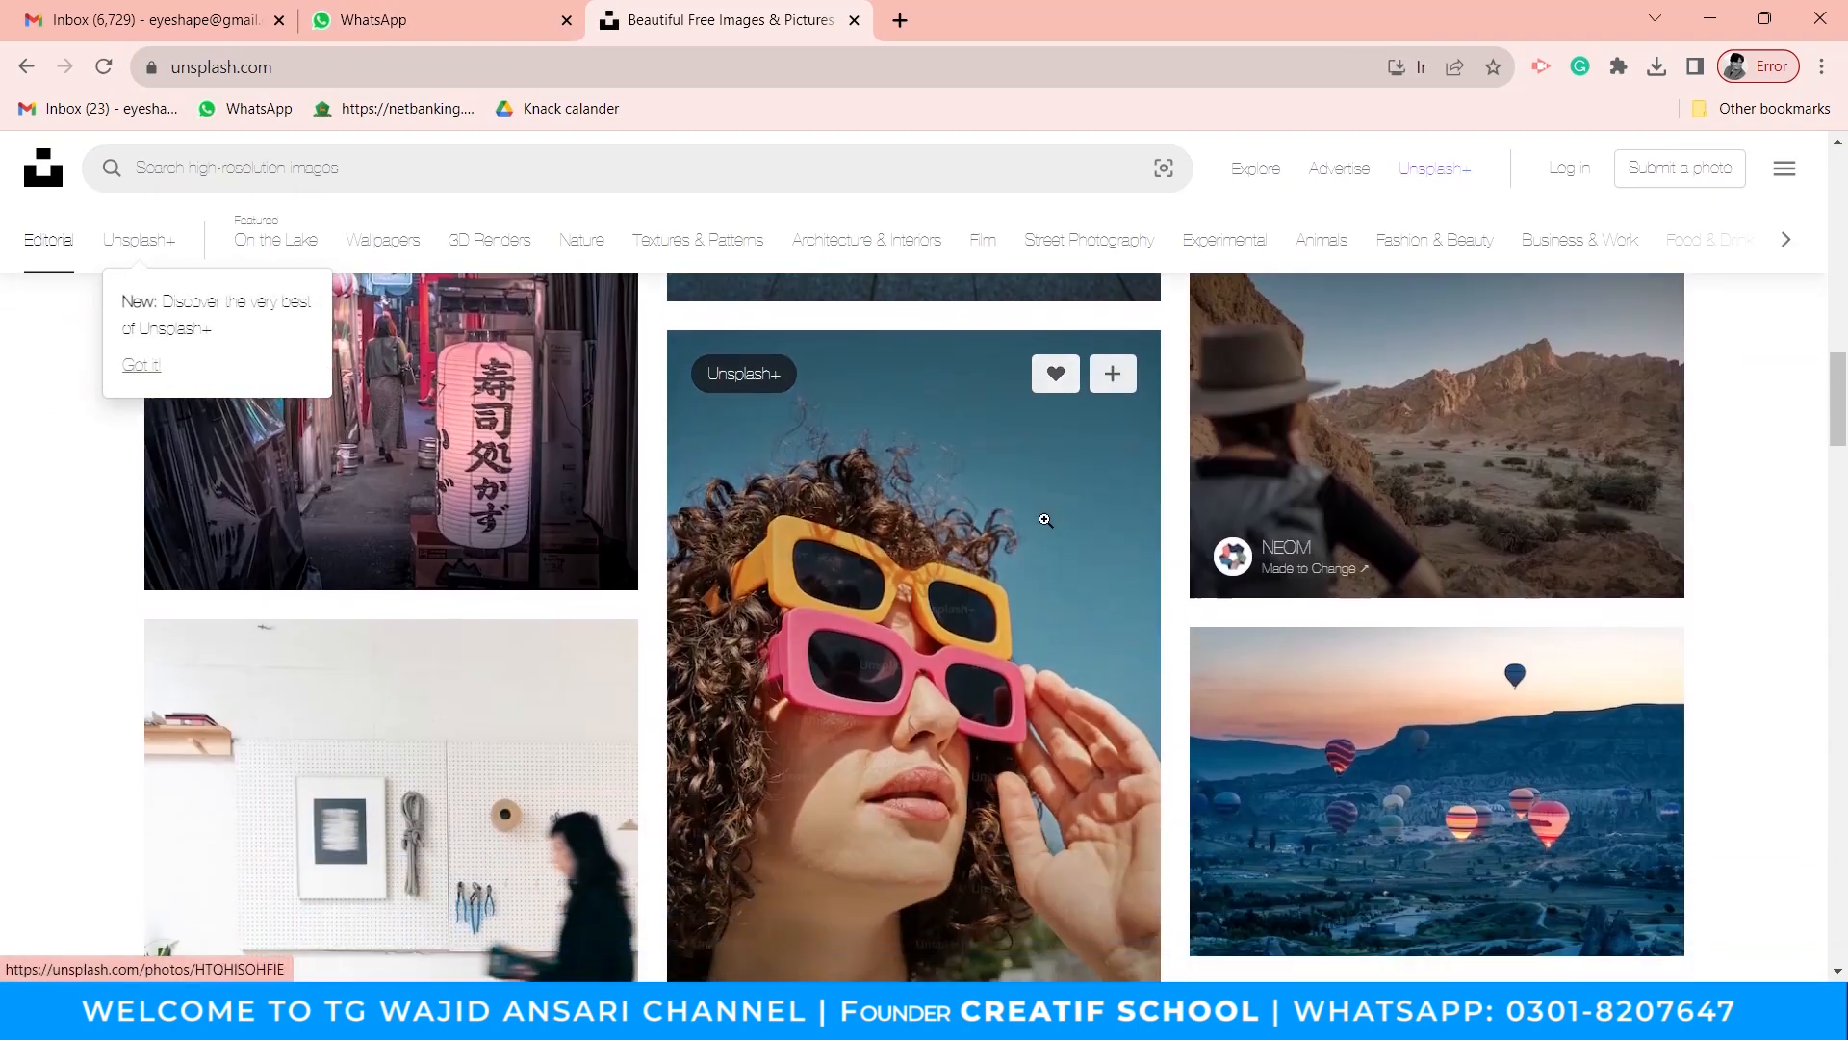
{"action": "scroll", "coordinate": [849, 497], "scroll_direction": "down", "scroll_amount": 4}
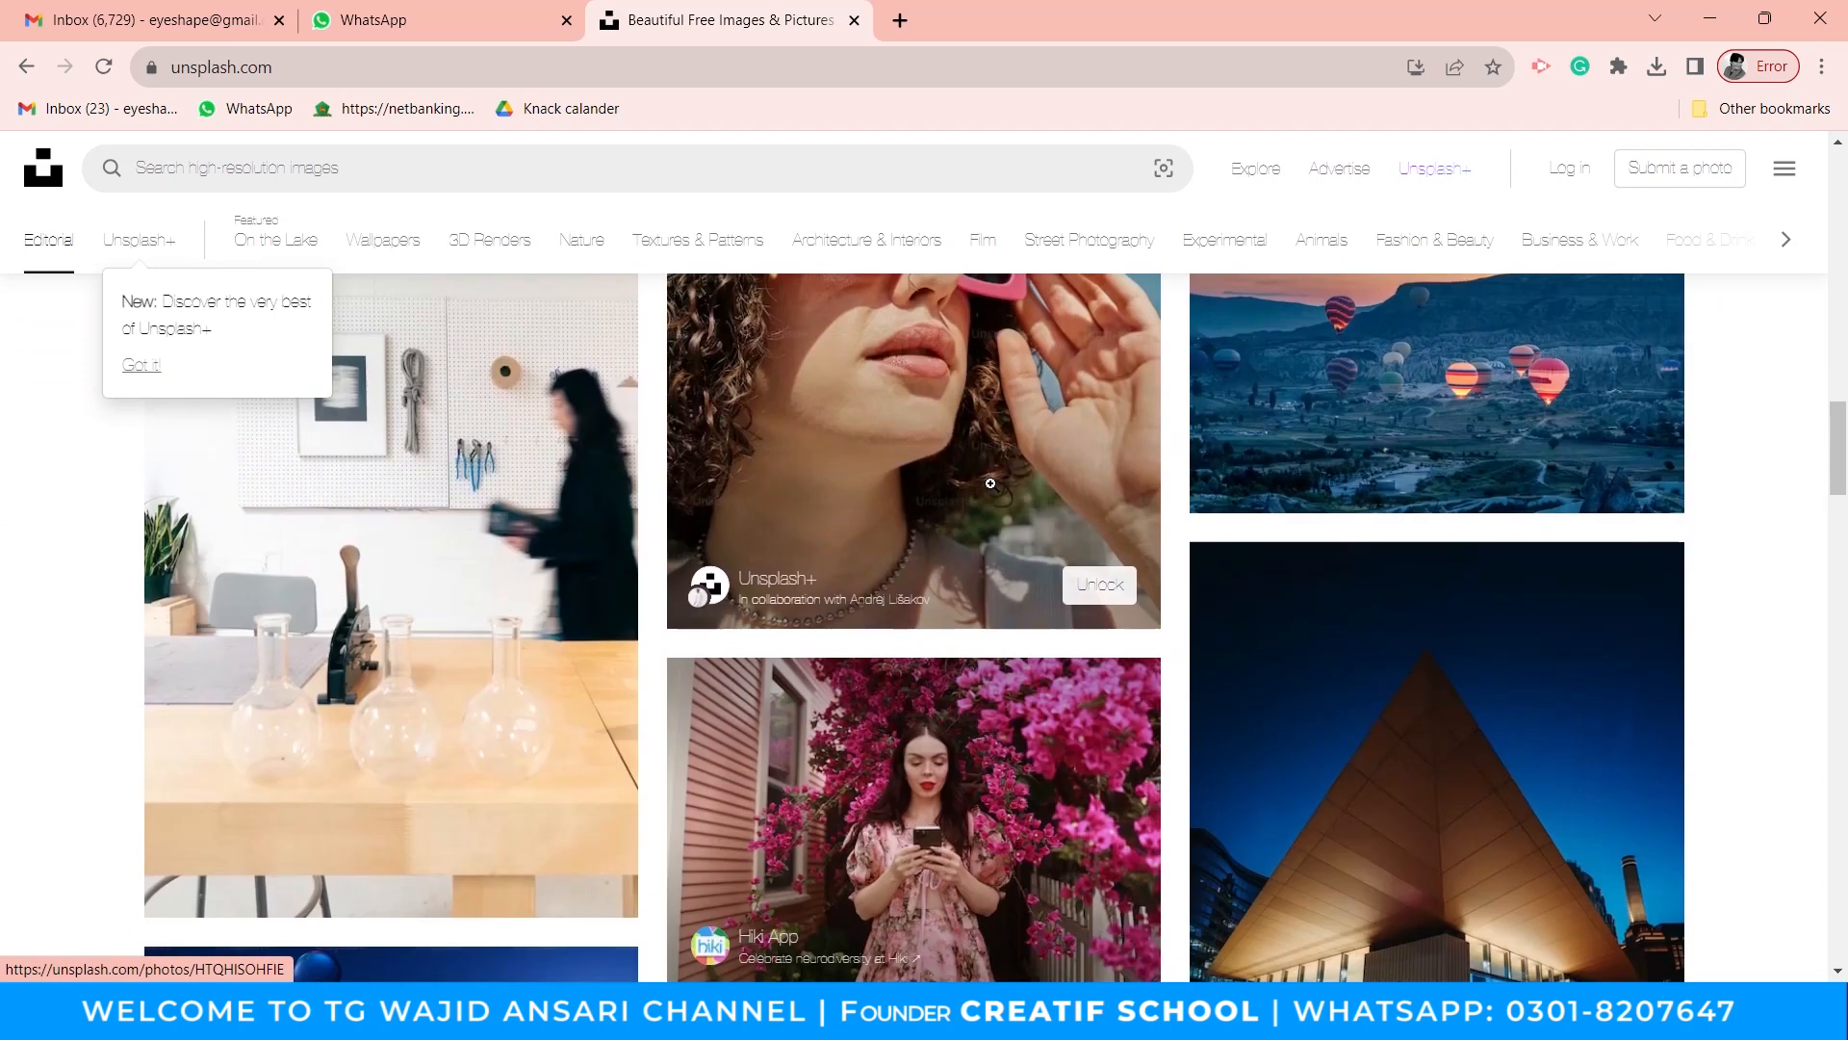
{"action": "scroll", "coordinate": [971, 497], "scroll_direction": "down", "scroll_amount": 6}
{"action": "scroll", "coordinate": [971, 497], "scroll_direction": "down", "scroll_amount": 7}
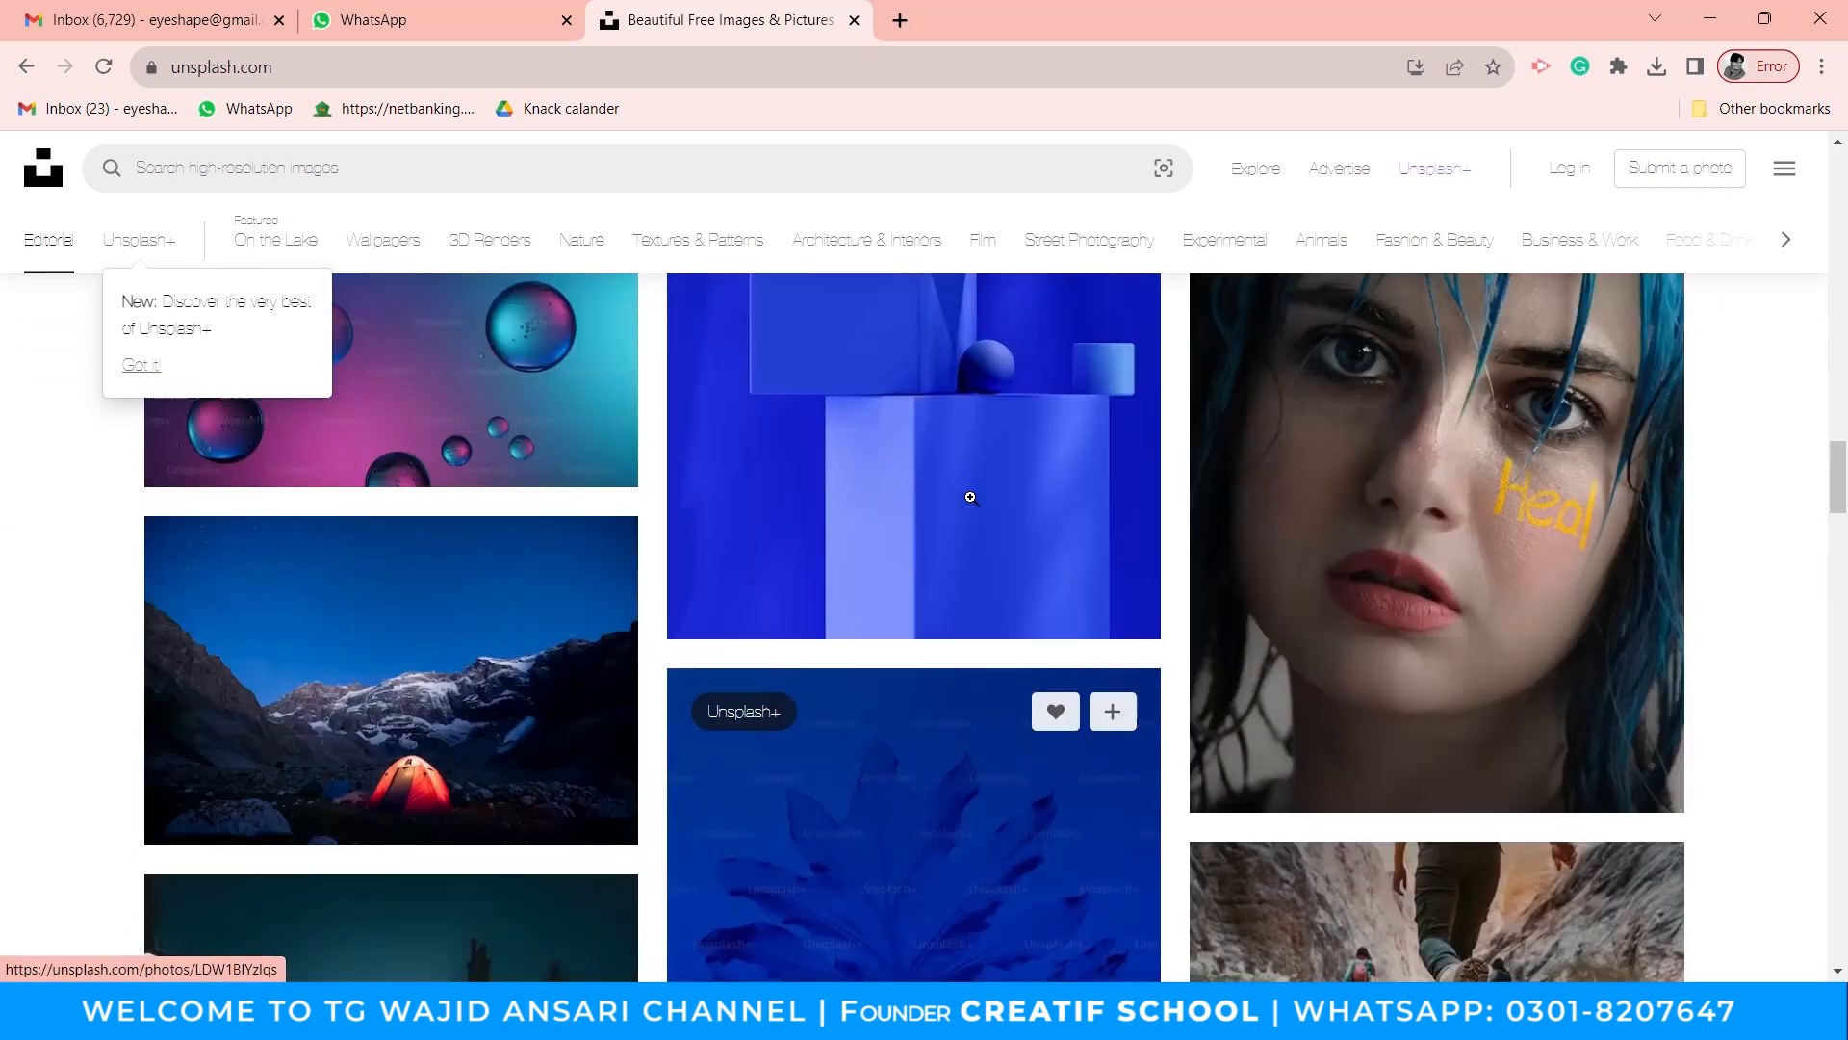
{"action": "scroll", "coordinate": [966, 496], "scroll_direction": "up", "scroll_amount": 4}
{"action": "scroll", "coordinate": [960, 498], "scroll_direction": "down", "scroll_amount": 2}
{"action": "scroll", "coordinate": [960, 498], "scroll_direction": "down", "scroll_amount": 3}
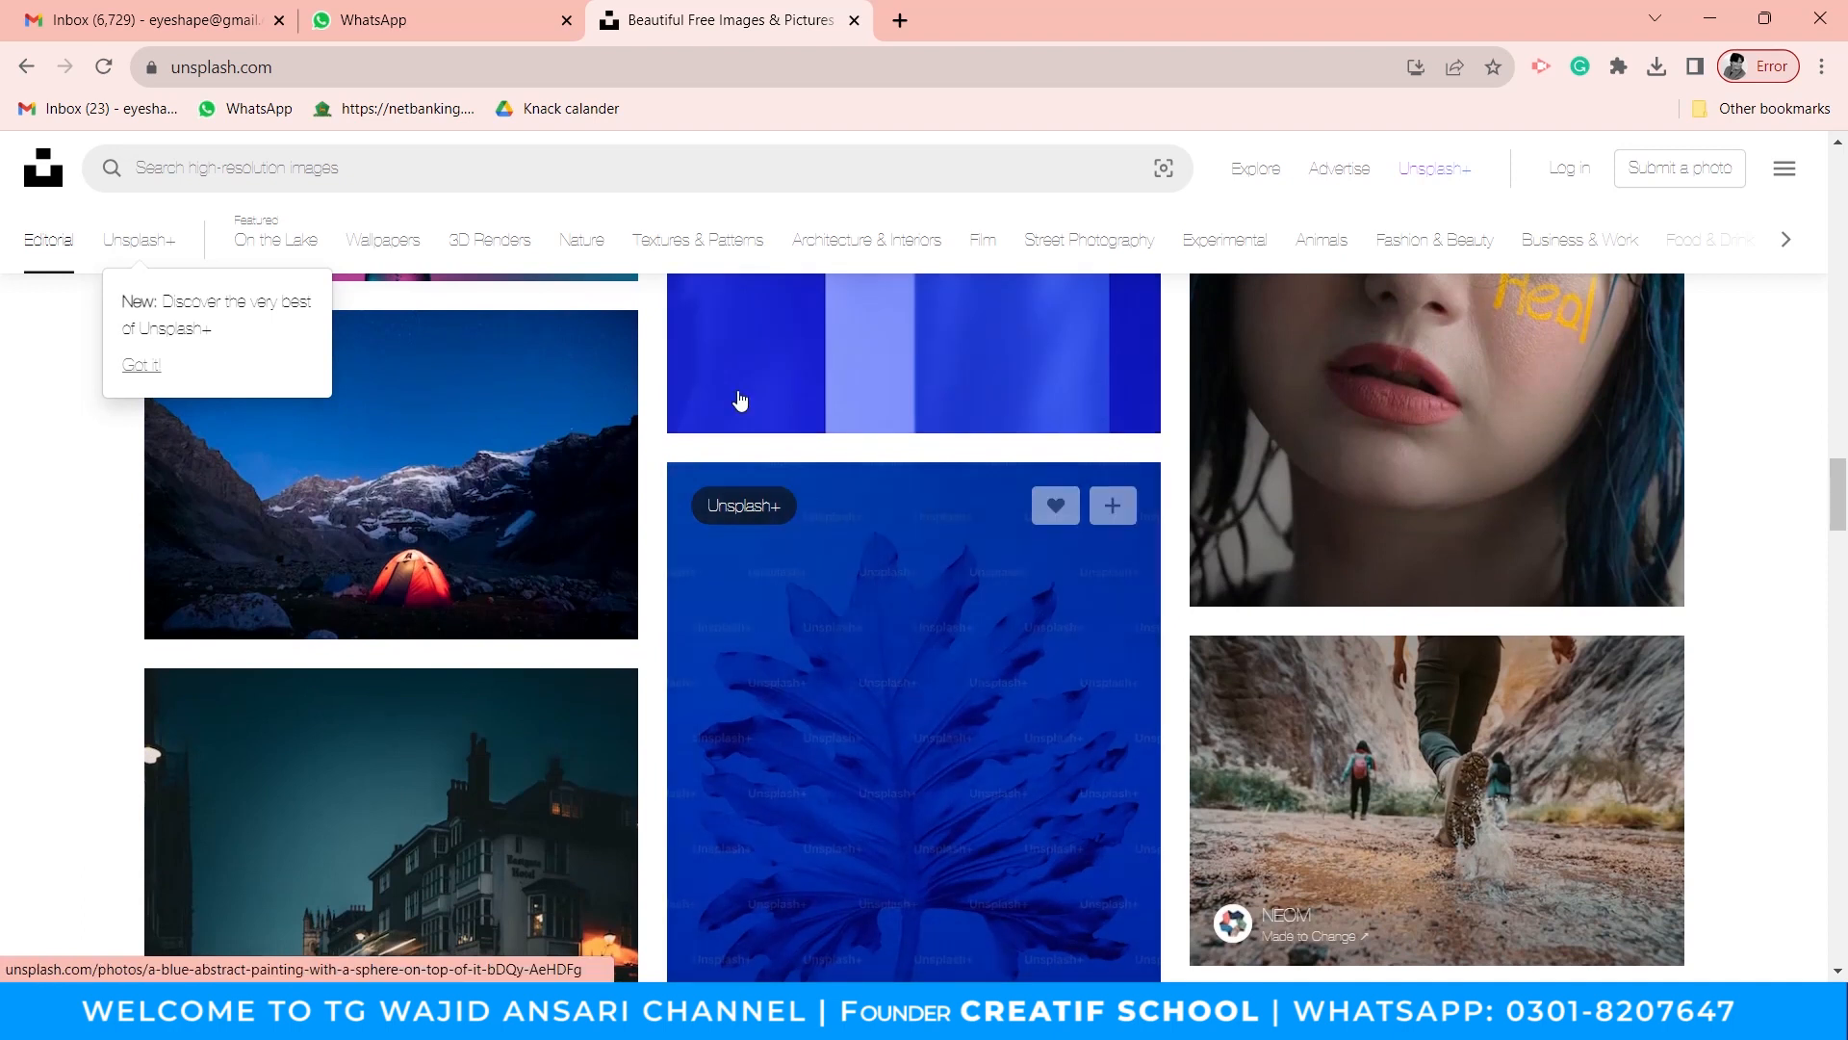
Search the photo library for "headset".
{"action": "left_click", "coordinate": [332, 166]}
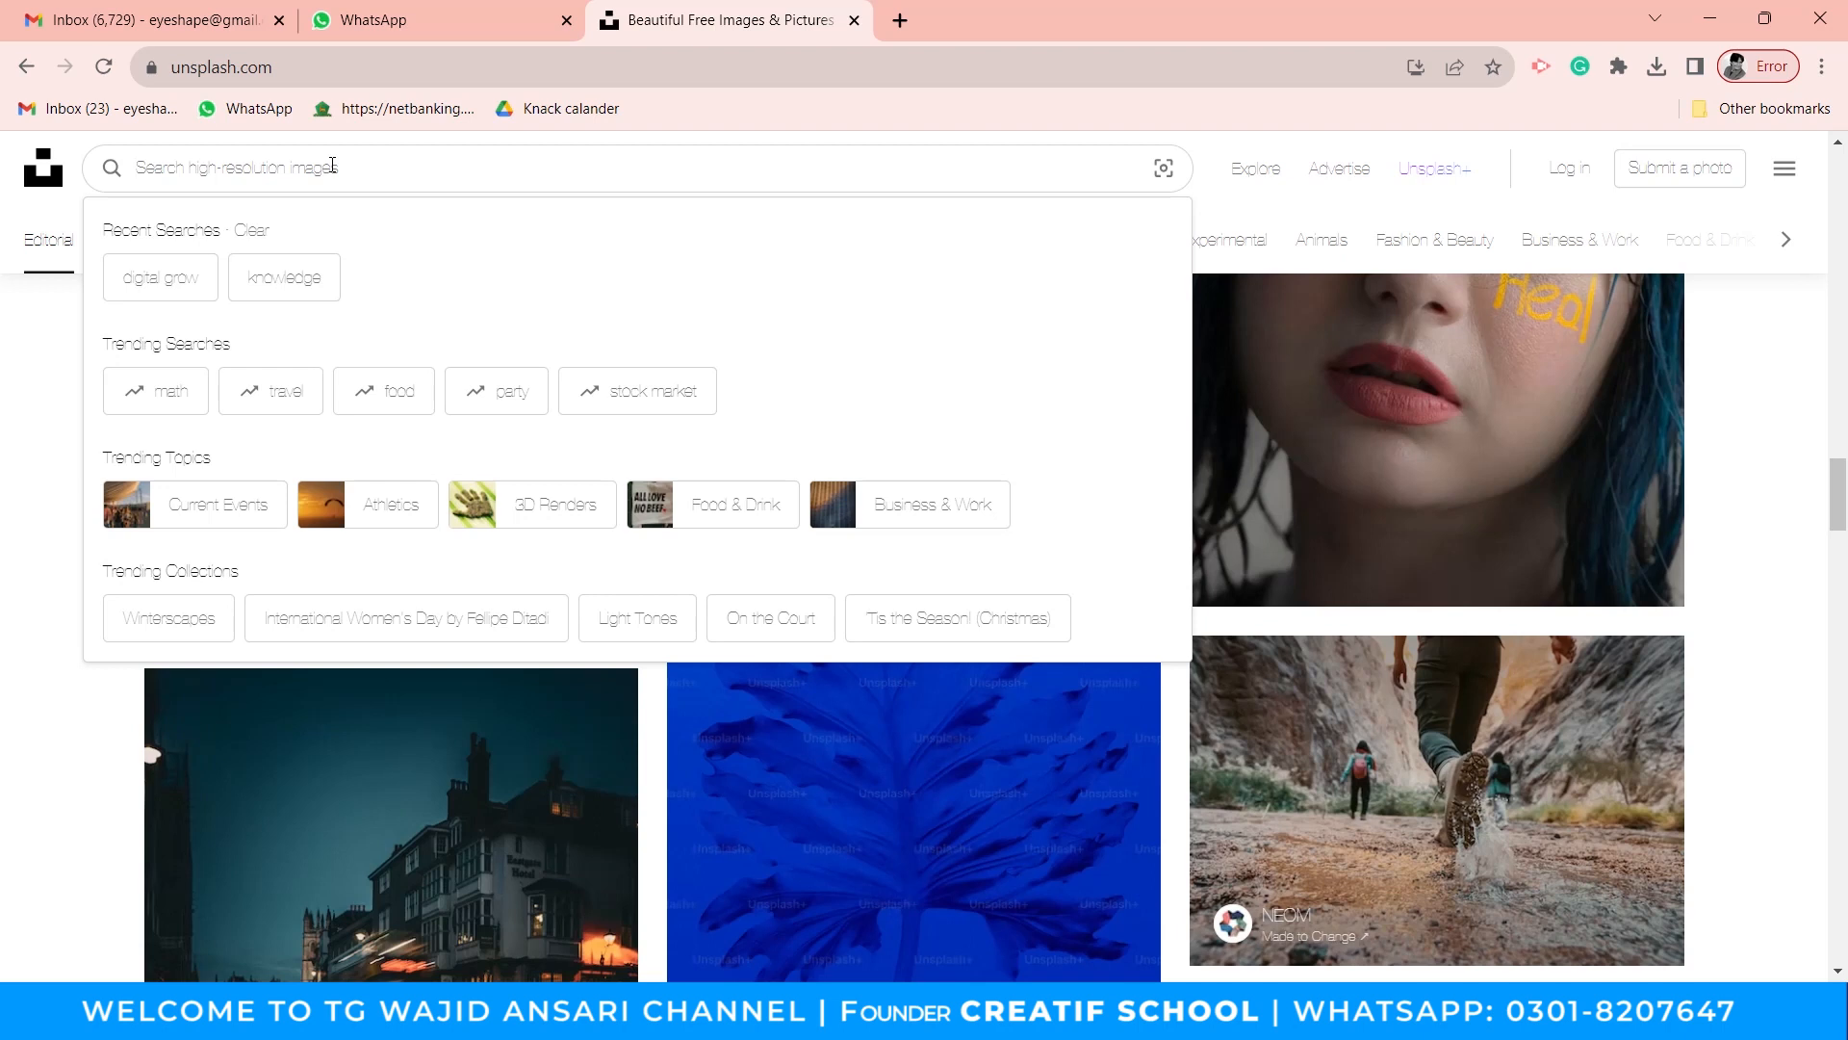
{"action": "type", "text": "h"}
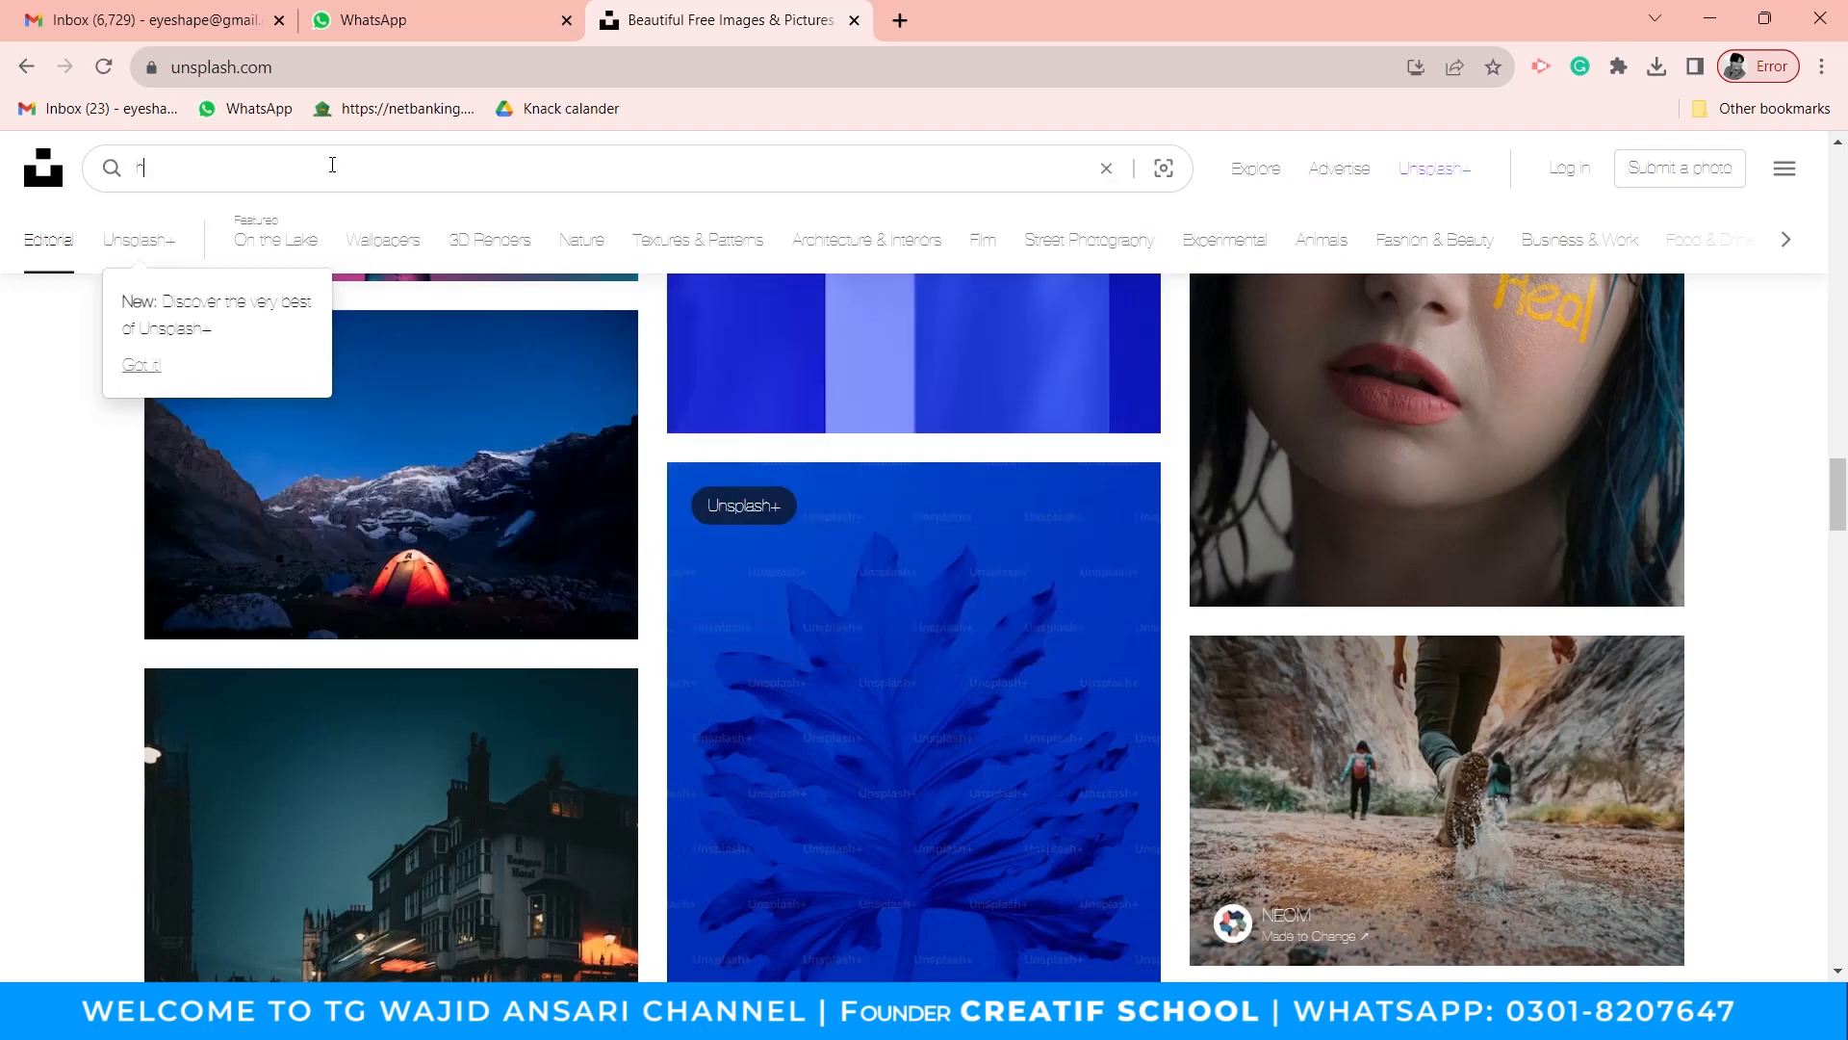
{"action": "type", "text": "eadset"}
{"action": "key", "text": "Return"}
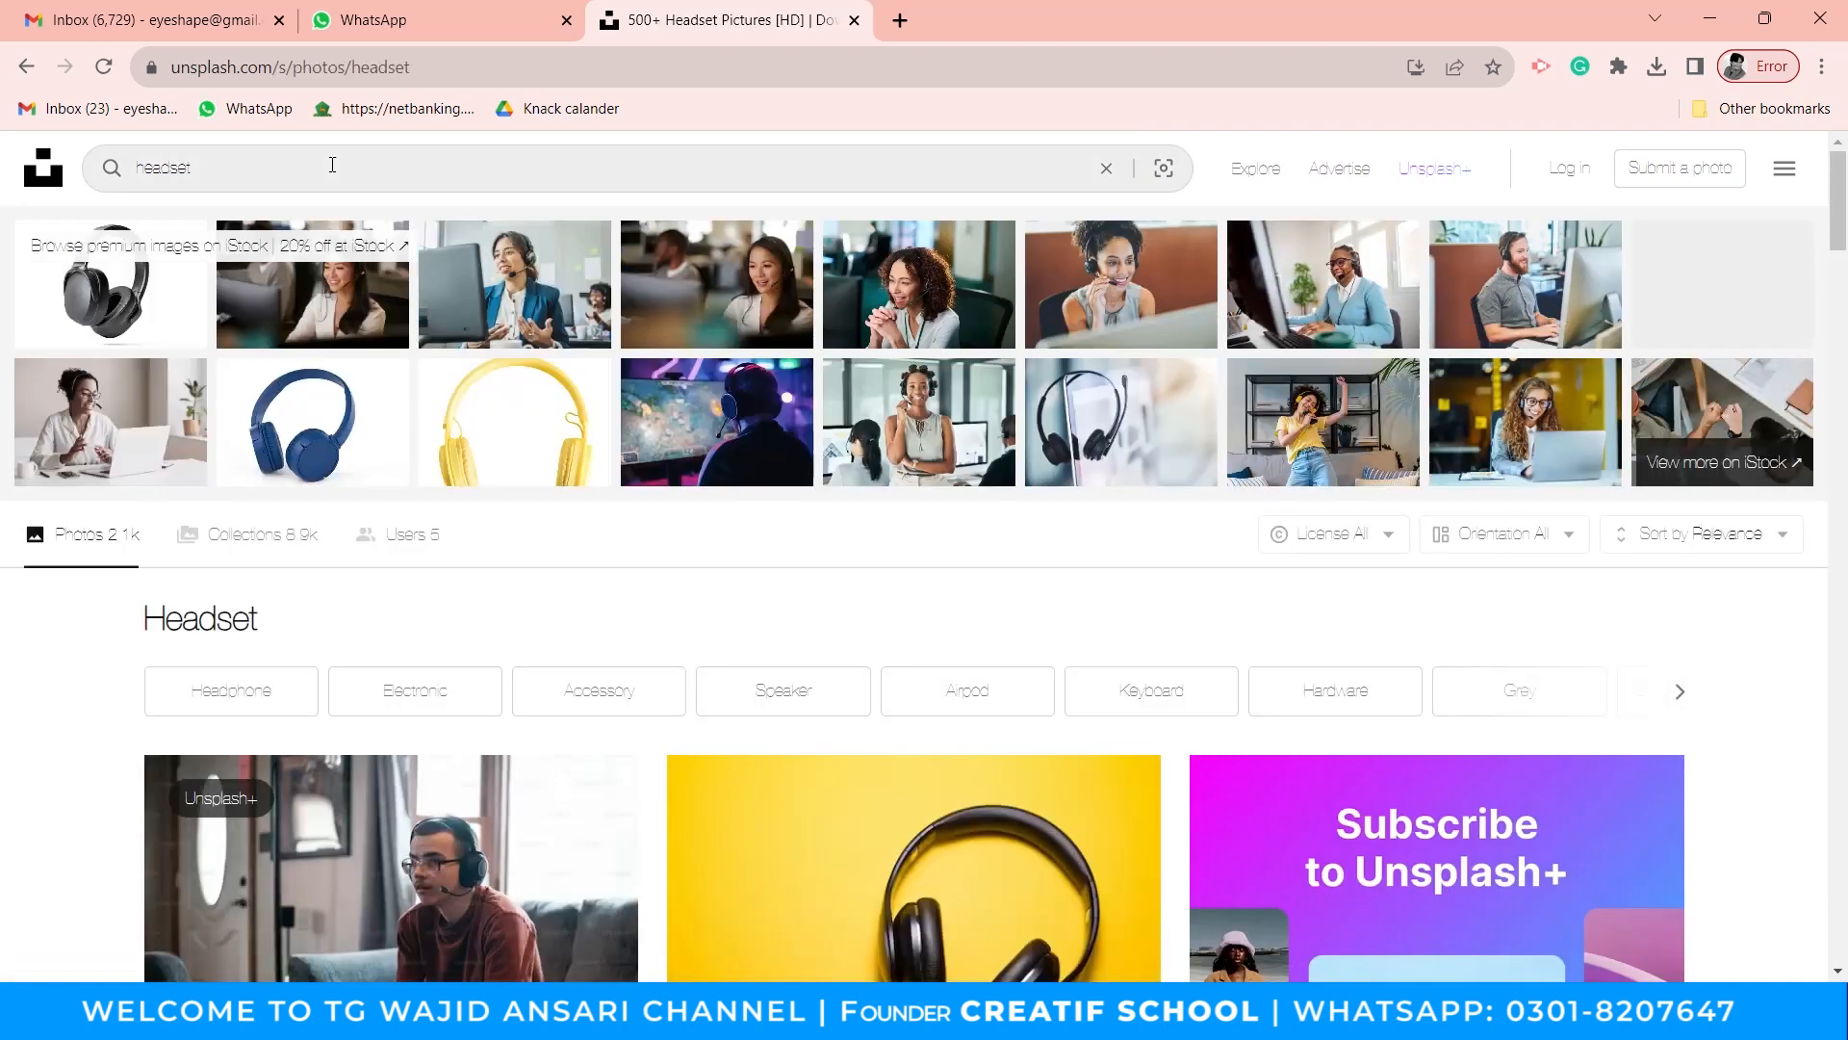
Find the photo of red corded headphones on a white background among the headset results and open it in a new tab.
{"action": "scroll", "coordinate": [1062, 443], "scroll_direction": "down", "scroll_amount": 6}
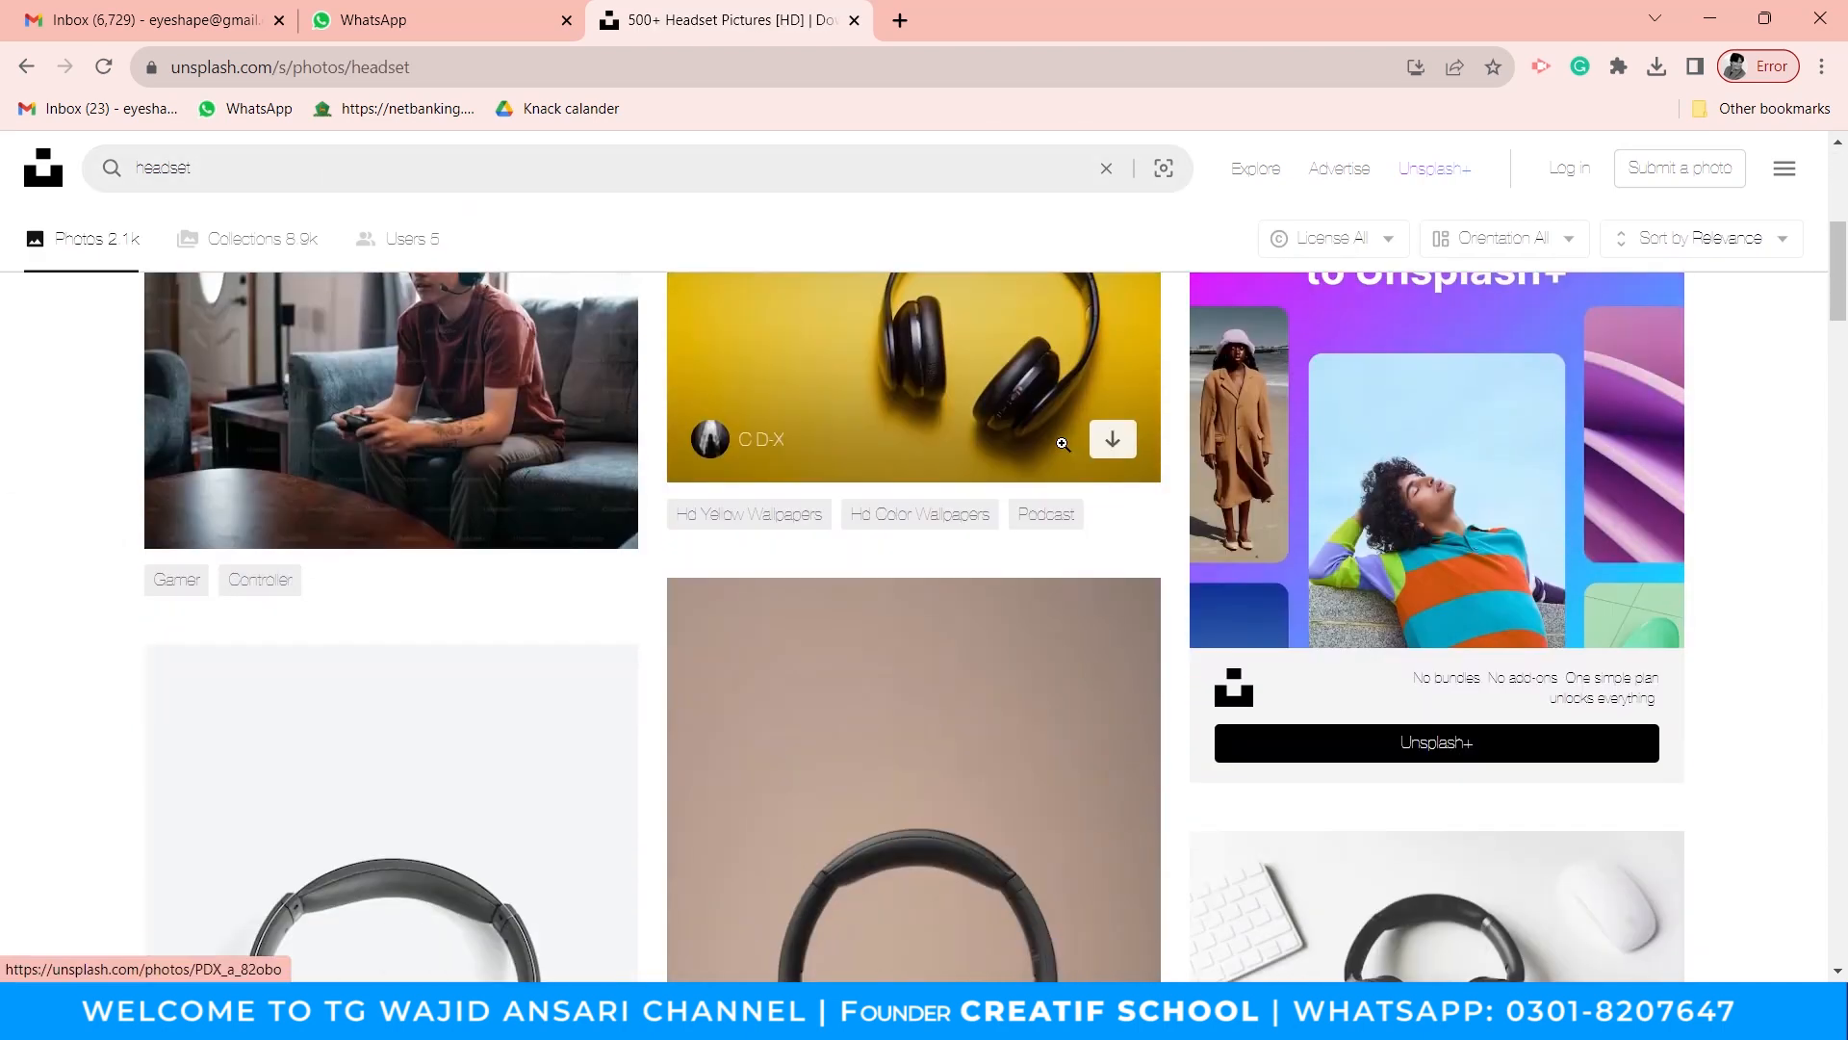
{"action": "scroll", "coordinate": [1062, 444], "scroll_direction": "down", "scroll_amount": 3}
{"action": "scroll", "coordinate": [1002, 456], "scroll_direction": "down", "scroll_amount": 3}
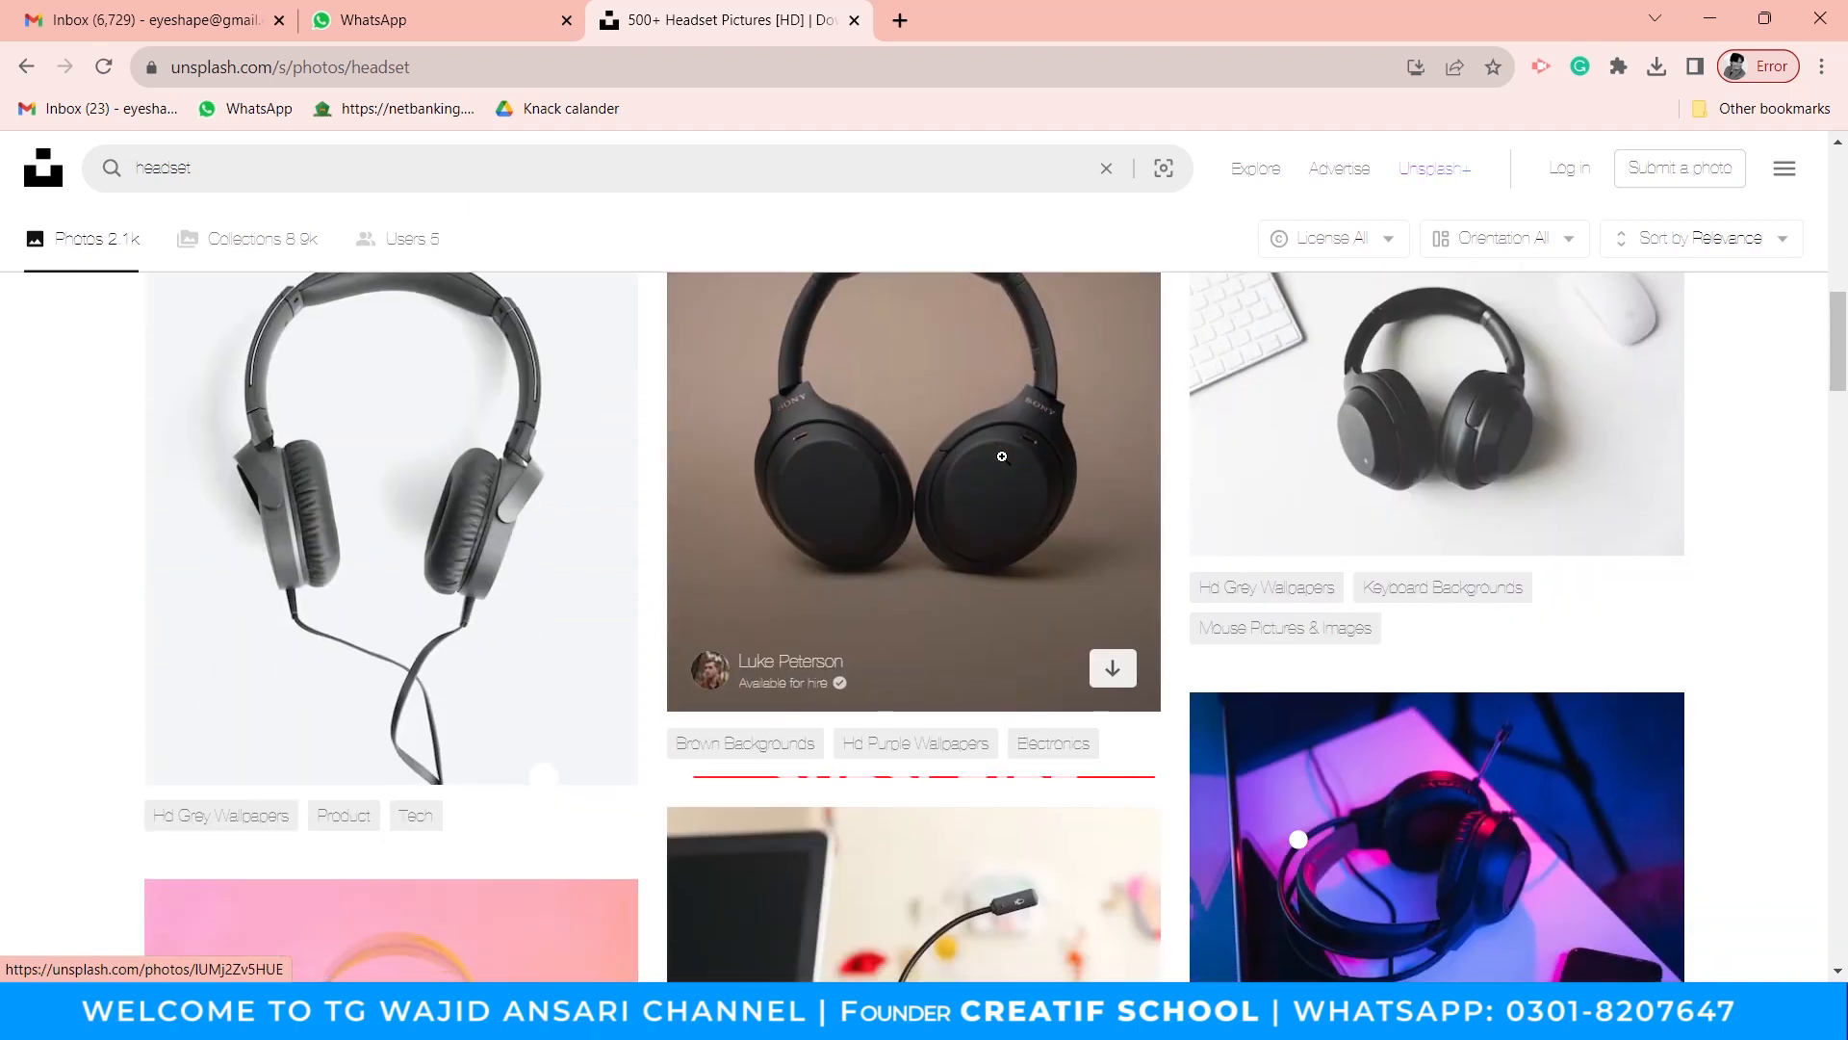
{"action": "scroll", "coordinate": [1002, 456], "scroll_direction": "down", "scroll_amount": 11}
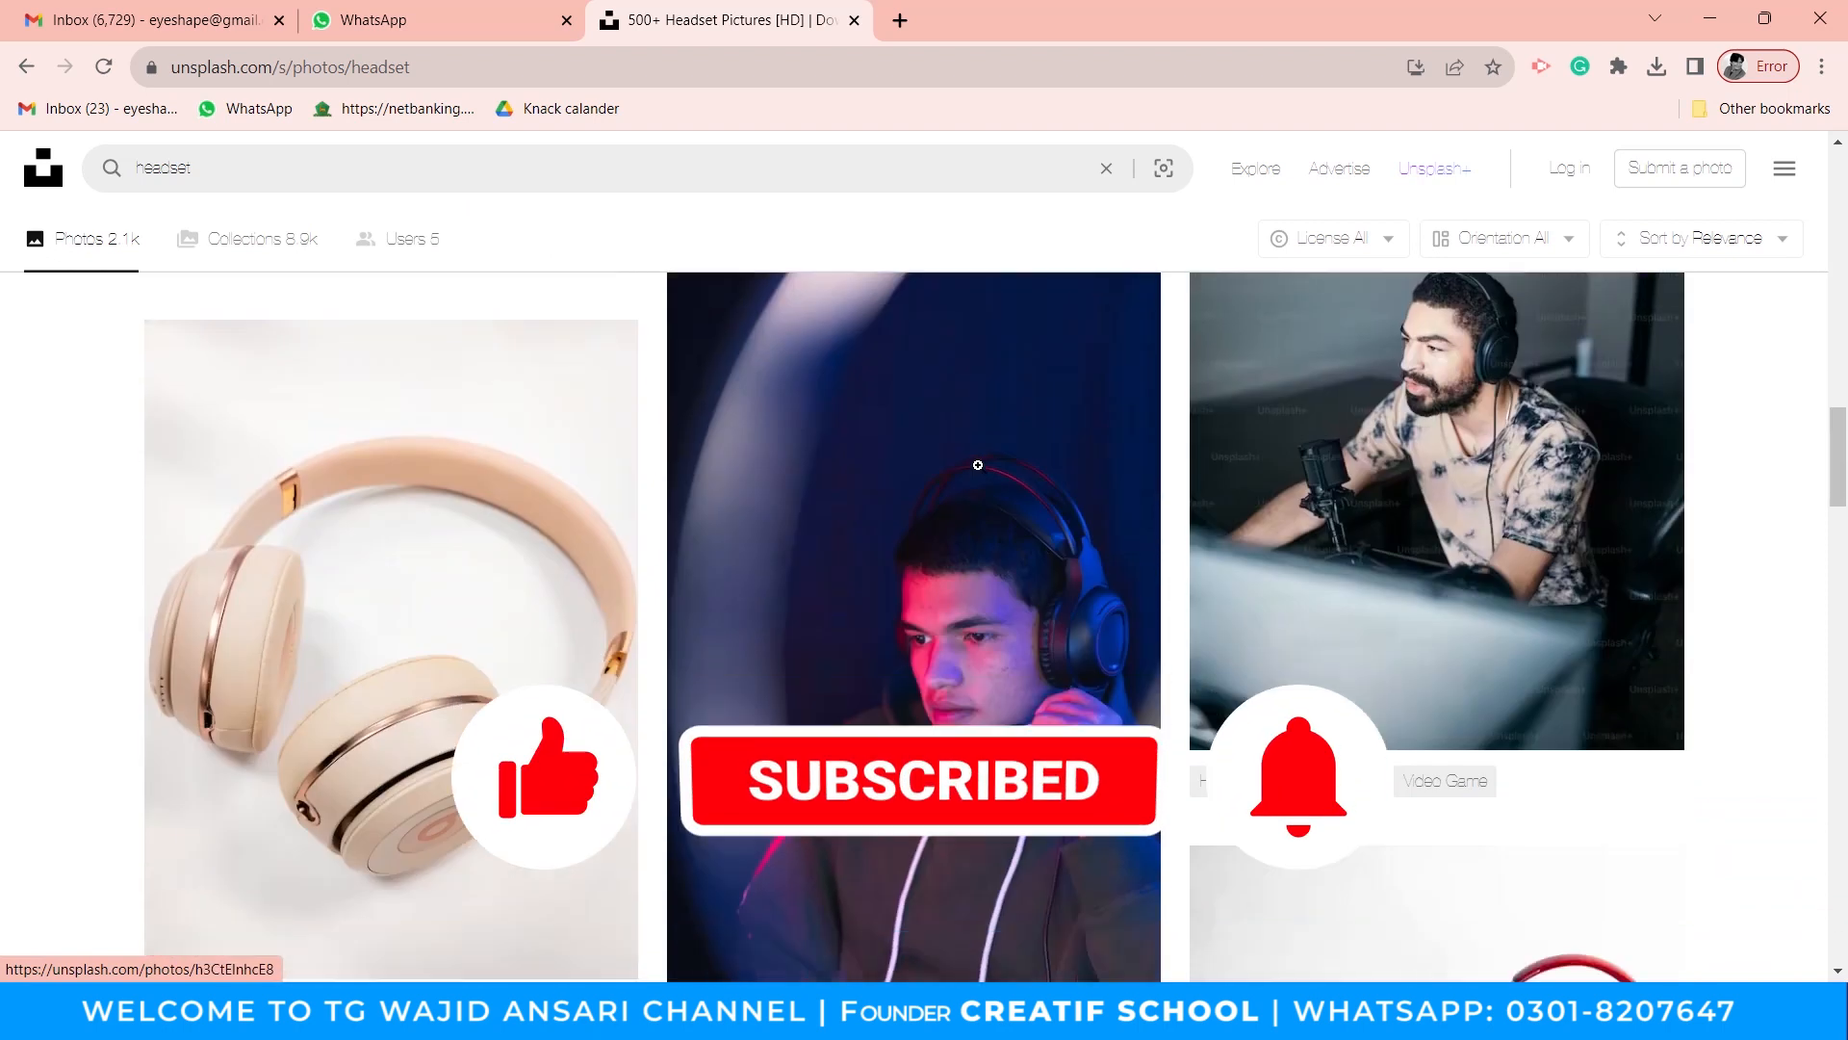
{"action": "scroll", "coordinate": [978, 465], "scroll_direction": "down", "scroll_amount": 9}
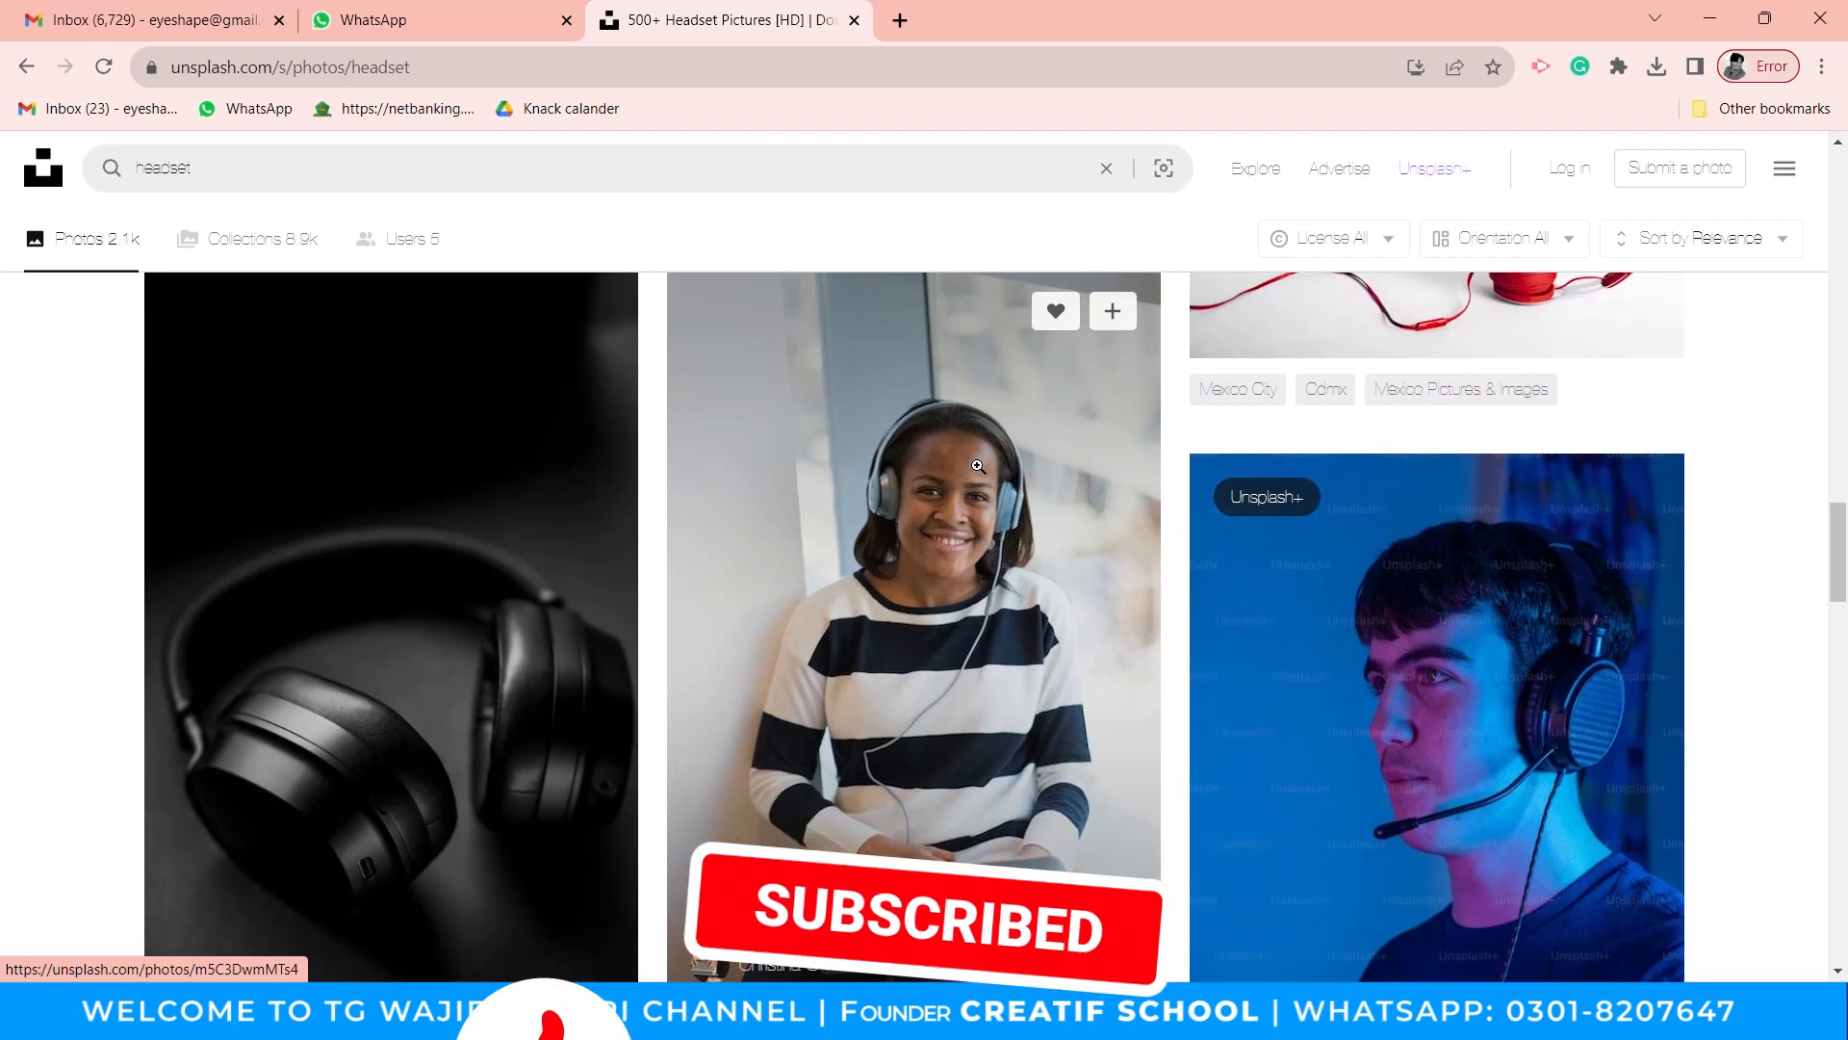
{"action": "scroll", "coordinate": [977, 465], "scroll_direction": "up", "scroll_amount": 4}
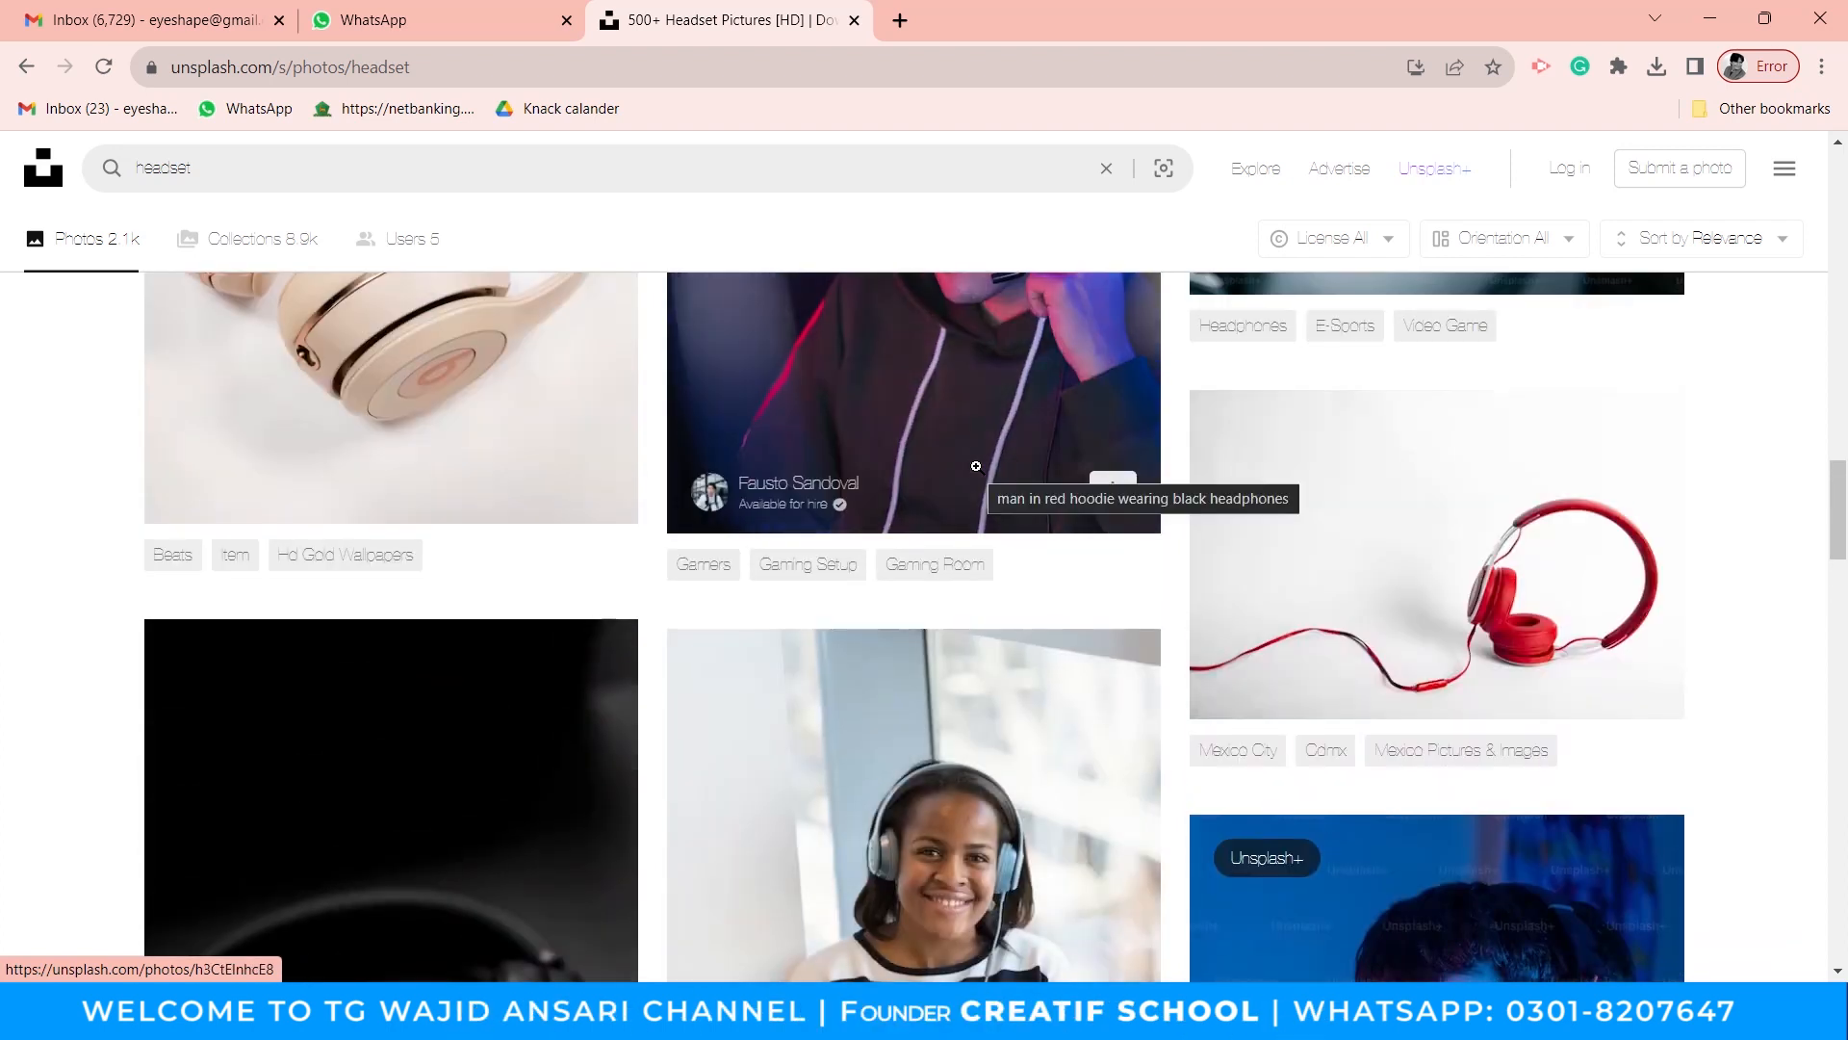
{"action": "right_click", "coordinate": [1349, 540]}
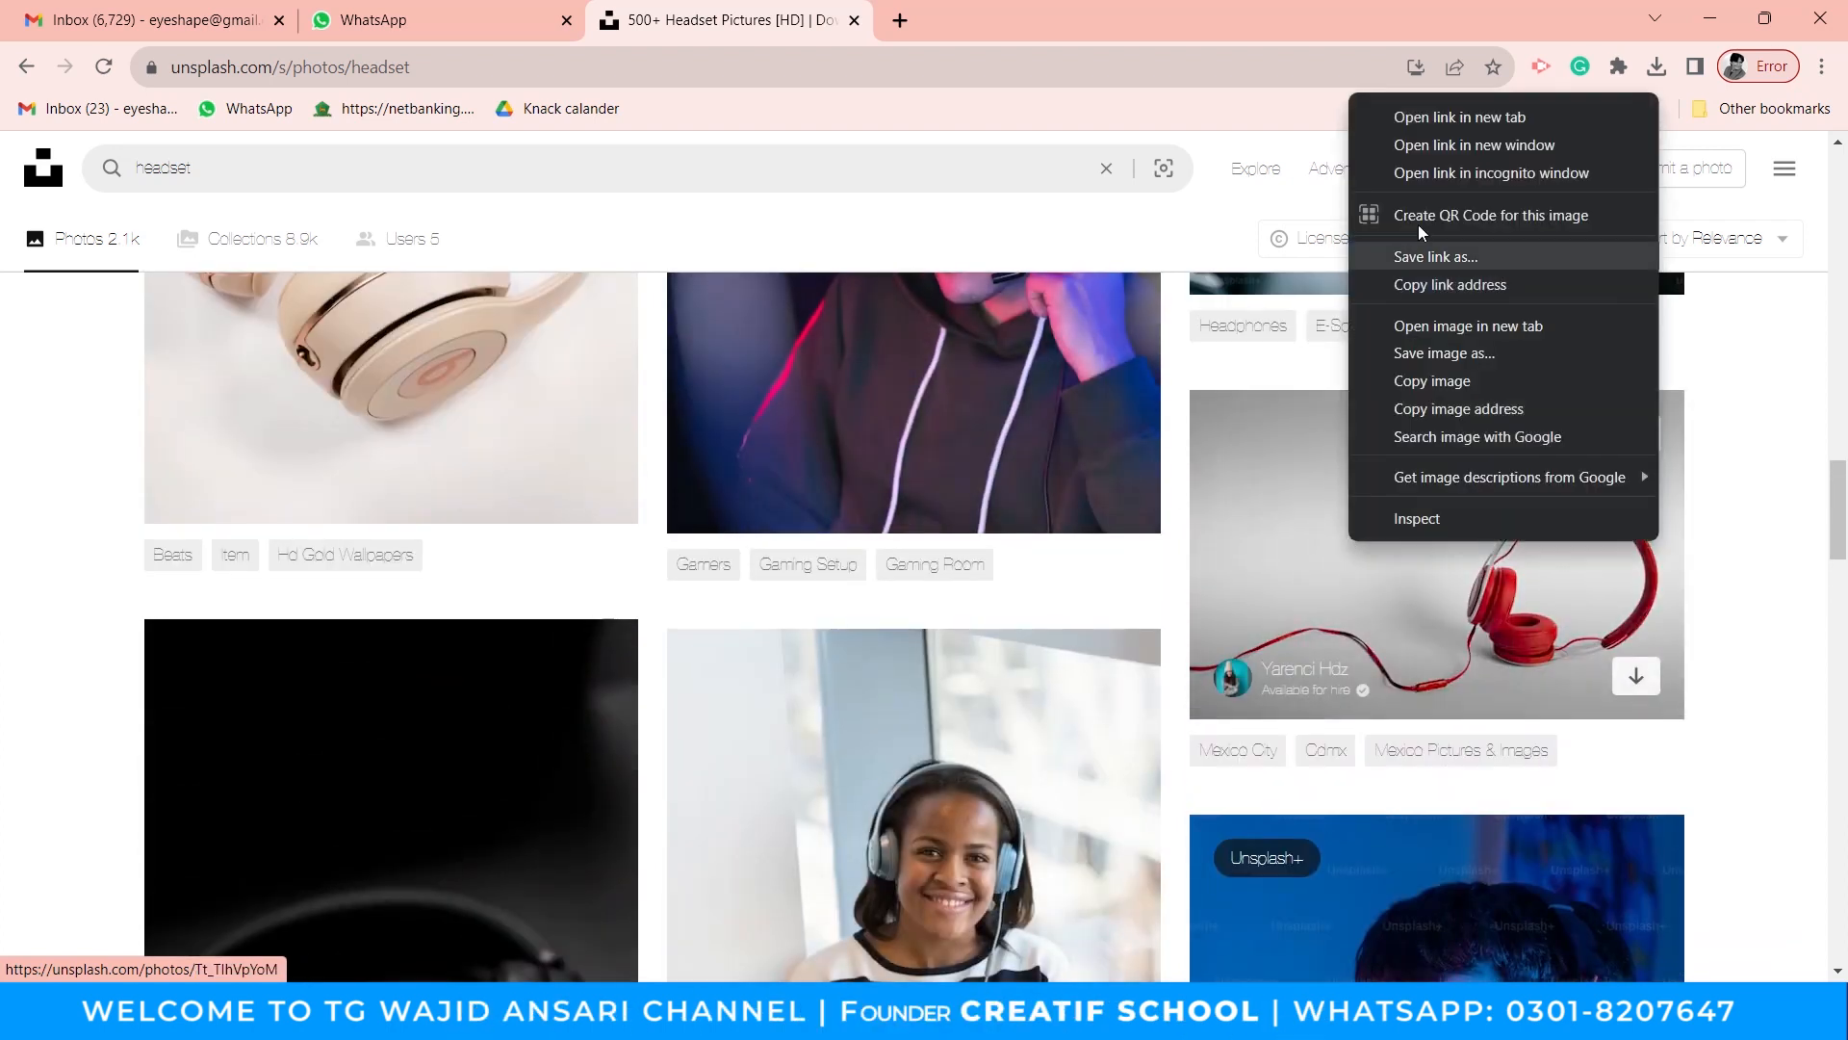
{"action": "left_click", "coordinate": [1477, 116]}
Look through the remaining headset results down to the premium iStock images for another suitable product photo.
{"action": "scroll", "coordinate": [1002, 552], "scroll_direction": "down", "scroll_amount": 7}
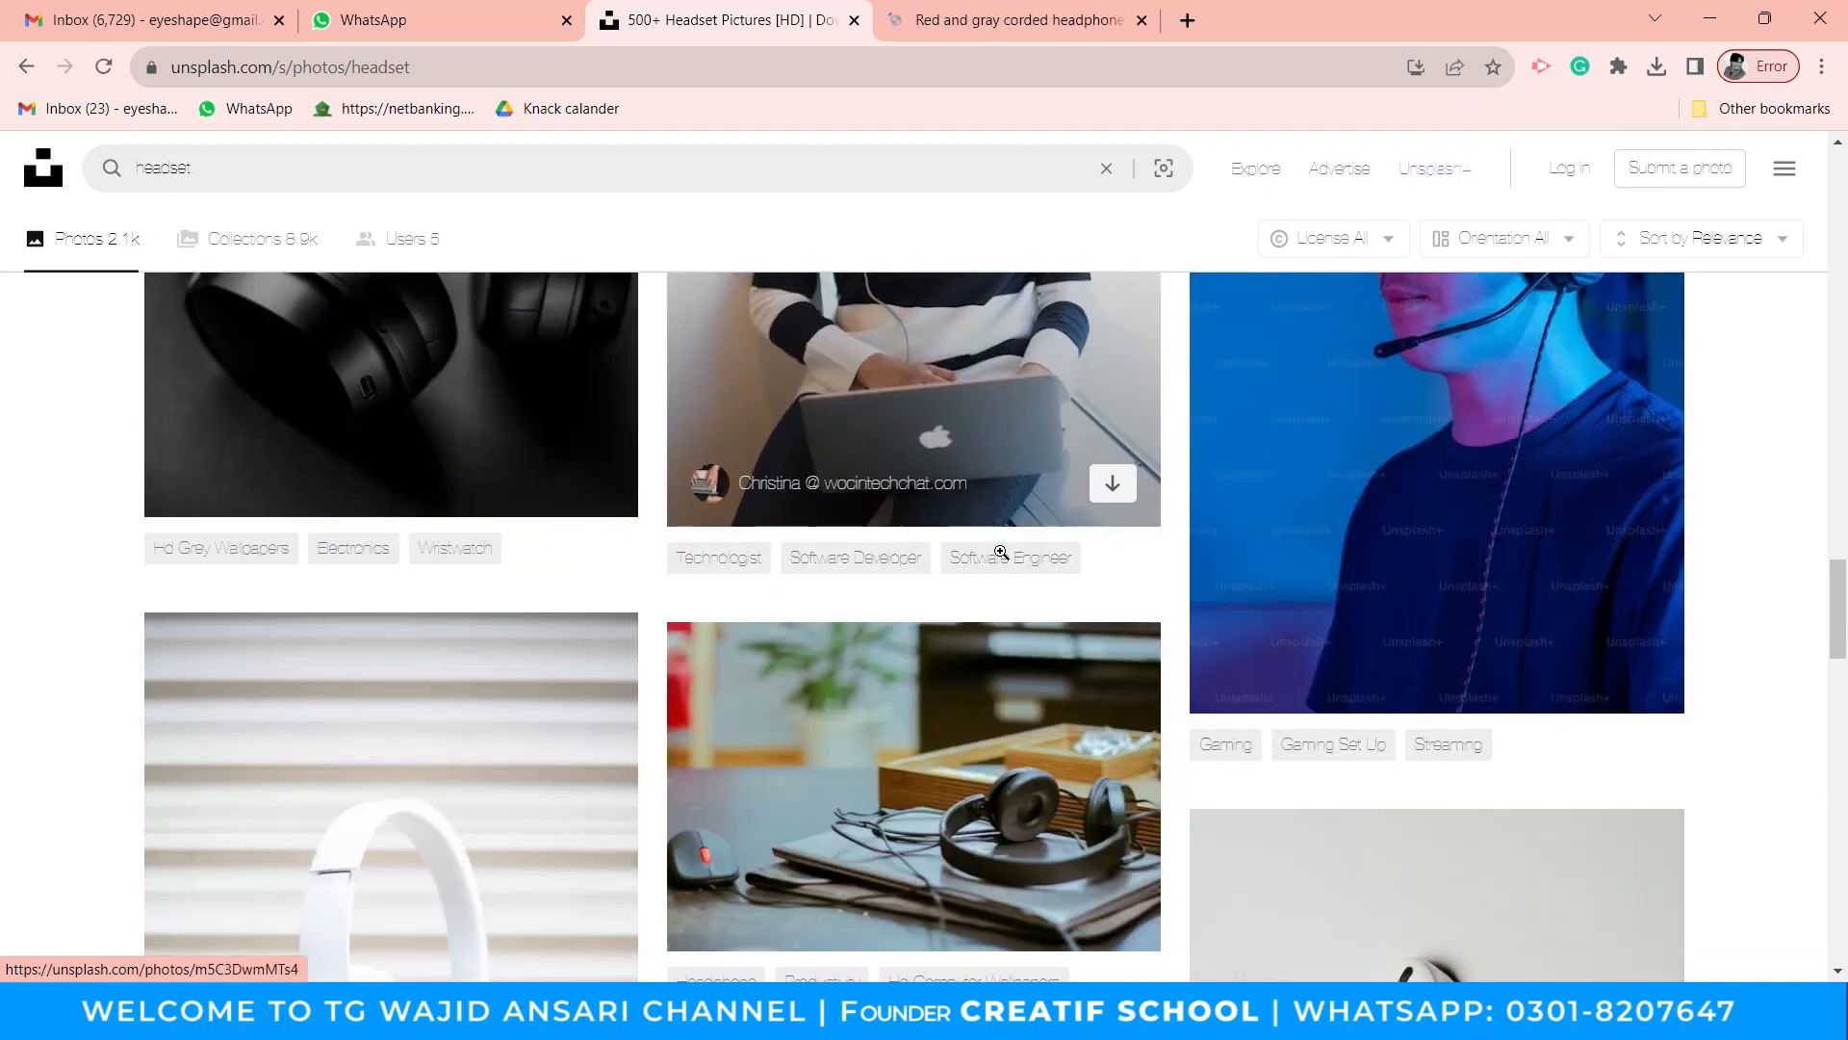
{"action": "scroll", "coordinate": [1001, 552], "scroll_direction": "up", "scroll_amount": 2}
{"action": "scroll", "coordinate": [1001, 552], "scroll_direction": "down", "scroll_amount": 2}
{"action": "scroll", "coordinate": [1002, 552], "scroll_direction": "up", "scroll_amount": 1}
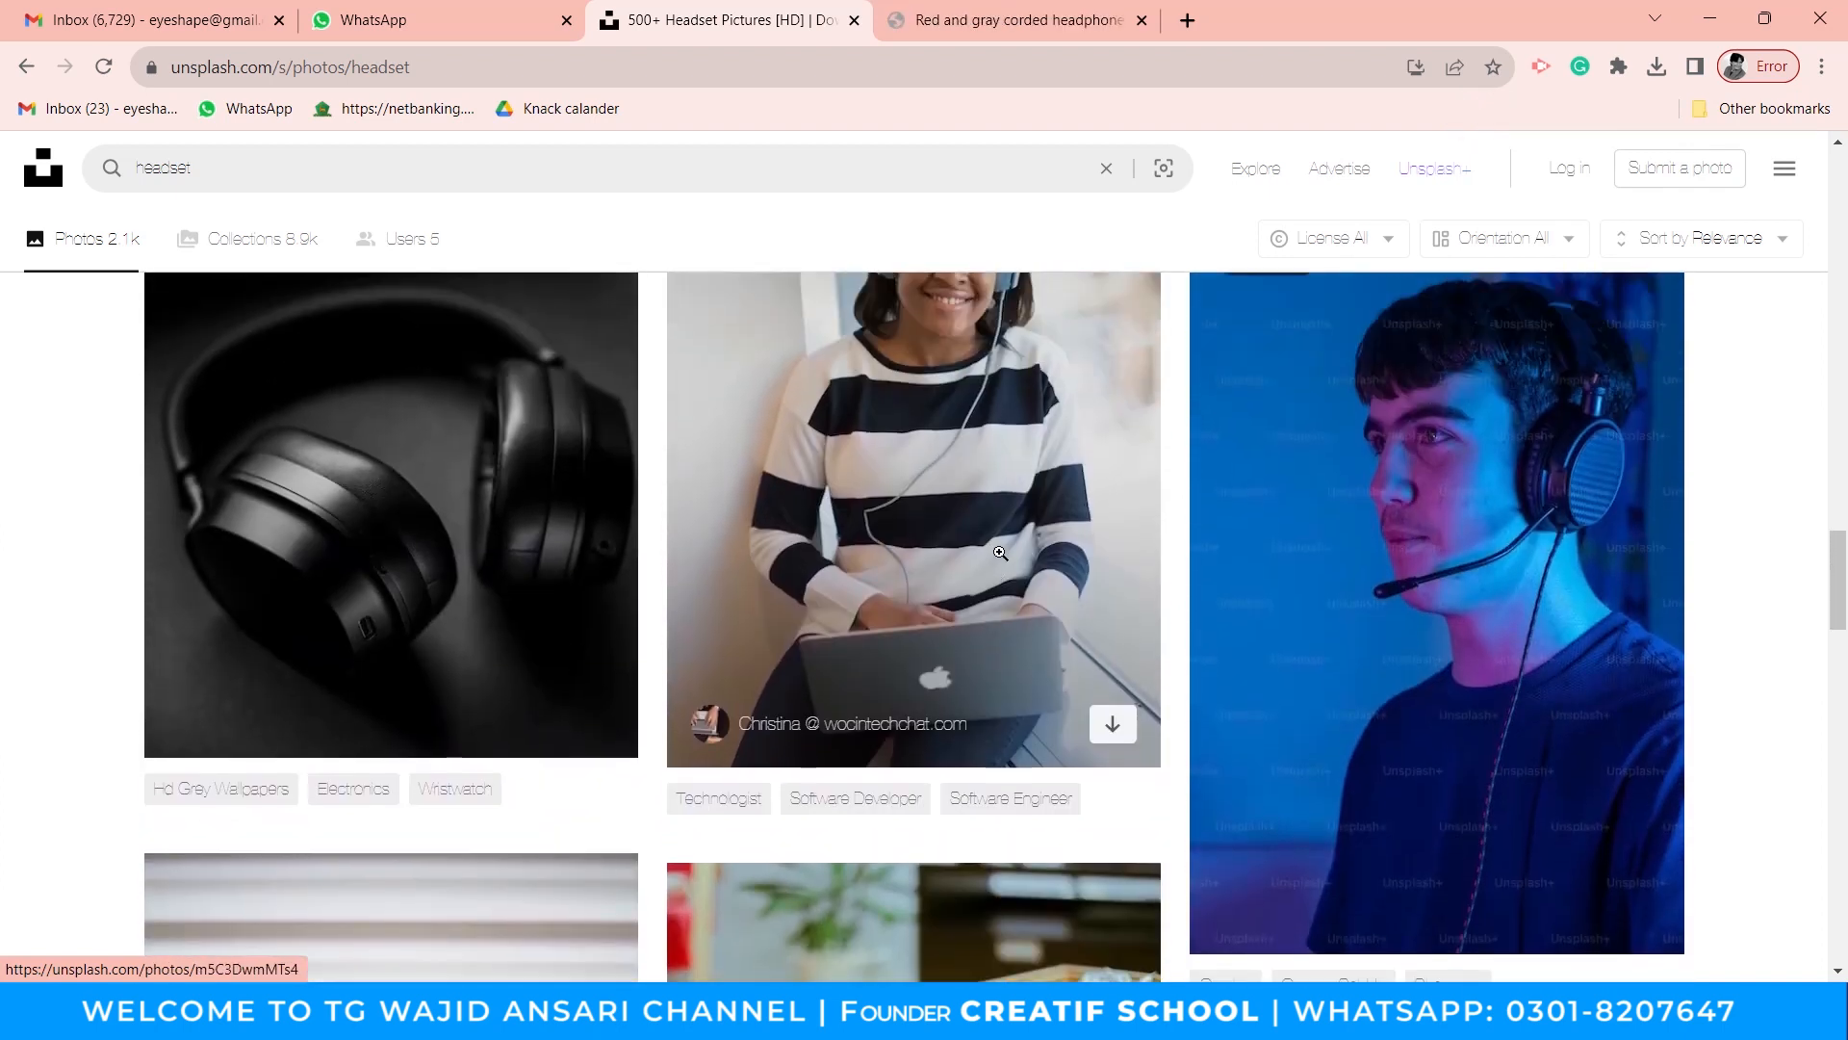
{"action": "scroll", "coordinate": [993, 557], "scroll_direction": "down", "scroll_amount": 3}
{"action": "scroll", "coordinate": [993, 557], "scroll_direction": "down", "scroll_amount": 4}
{"action": "scroll", "coordinate": [975, 566], "scroll_direction": "down", "scroll_amount": 4}
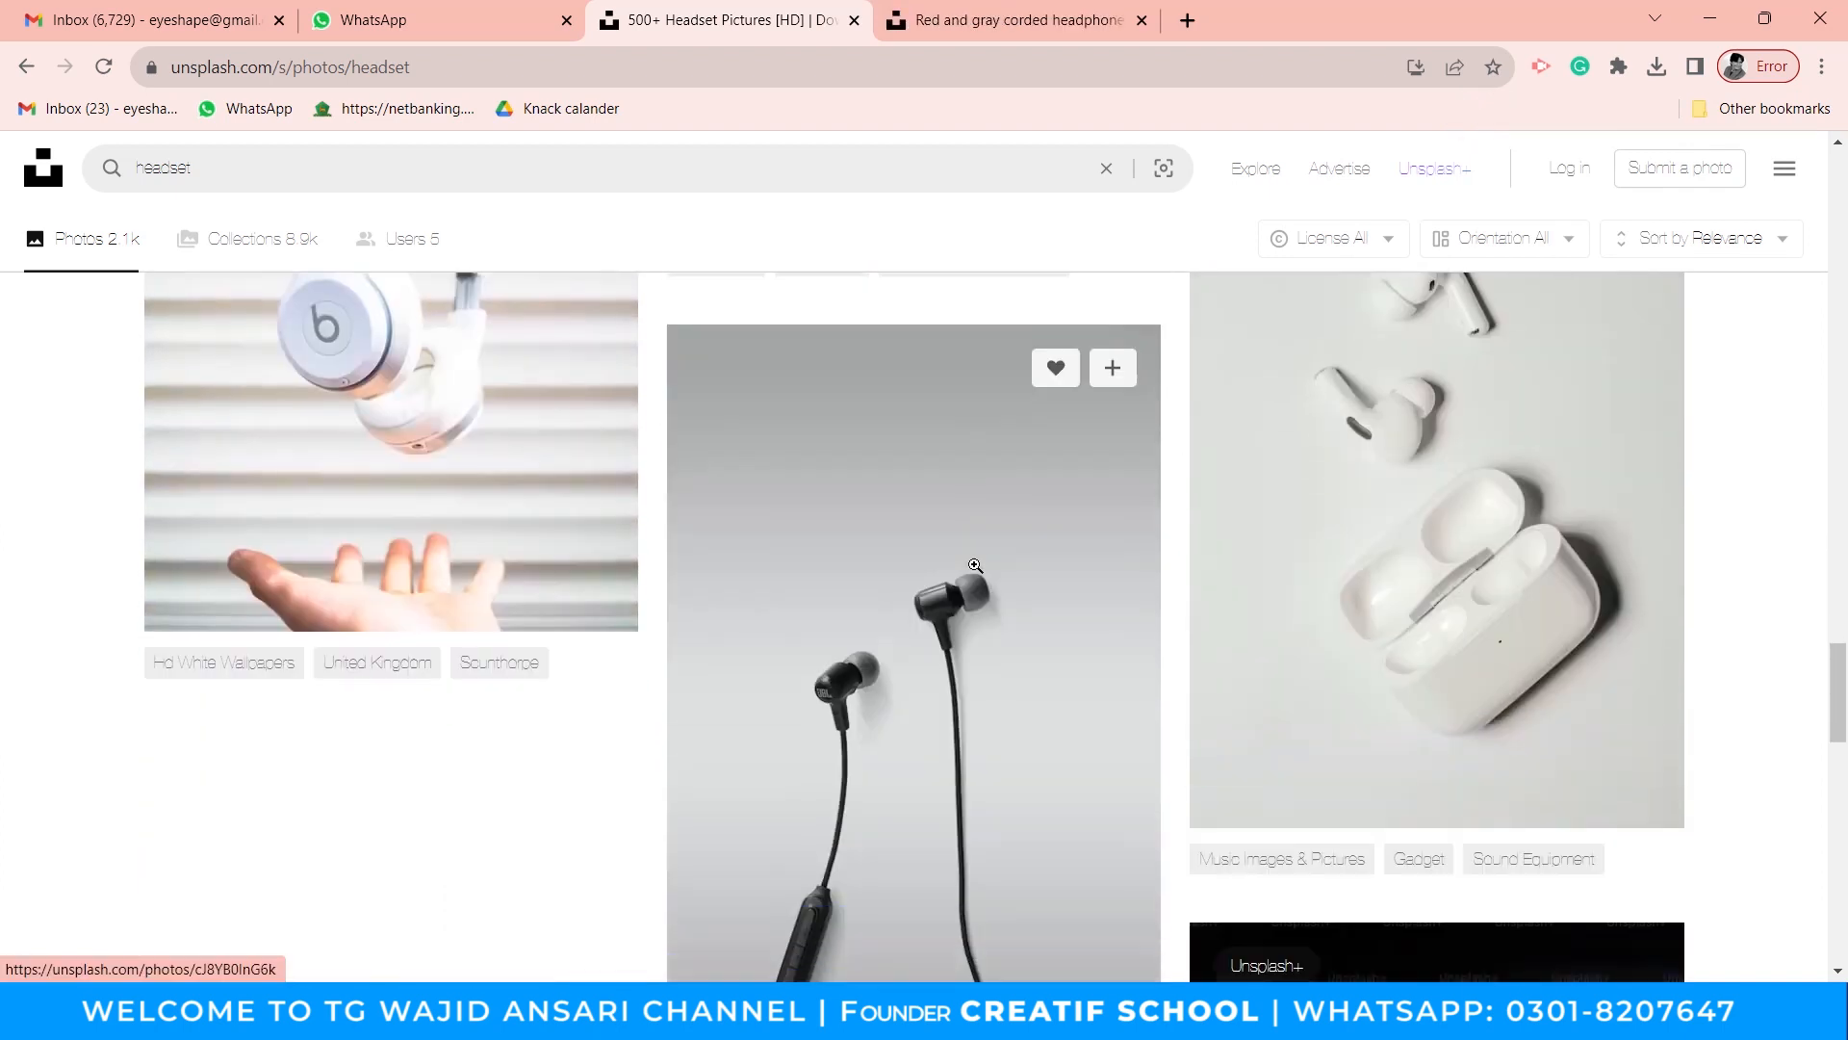
{"action": "scroll", "coordinate": [975, 566], "scroll_direction": "down", "scroll_amount": 7}
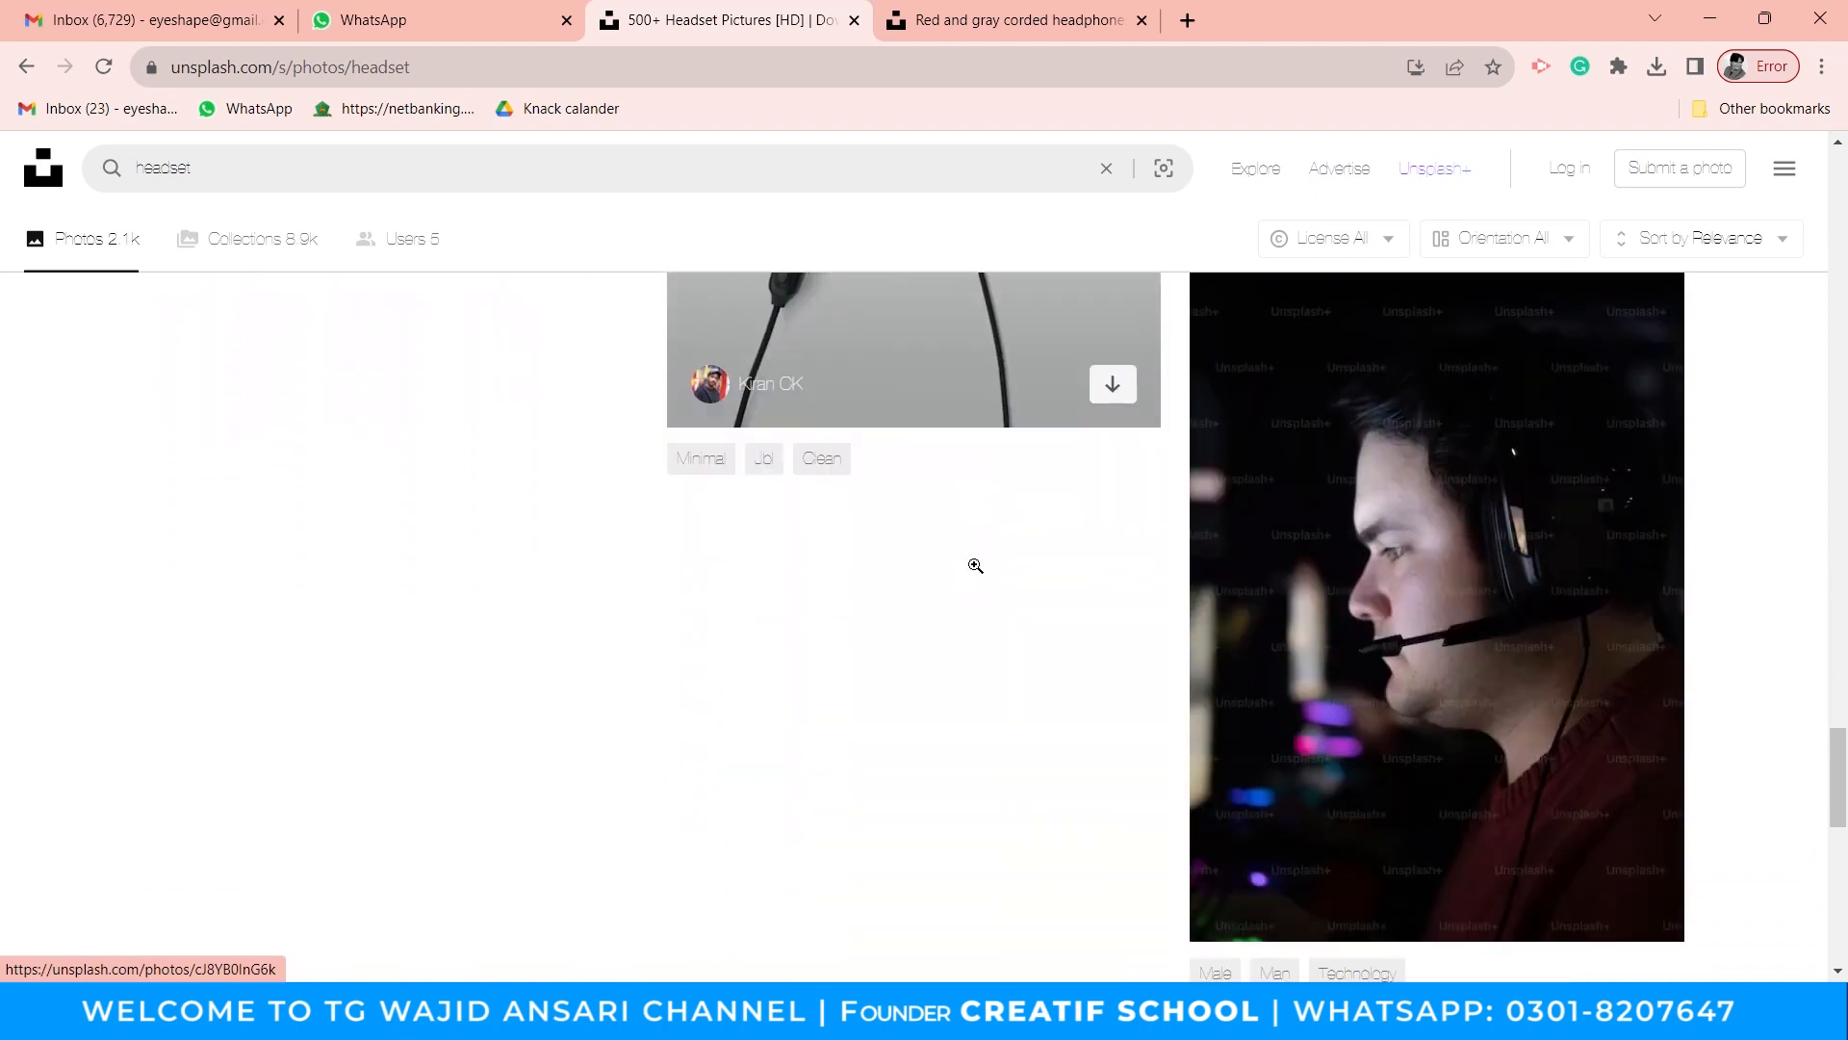
{"action": "scroll", "coordinate": [975, 566], "scroll_direction": "down", "scroll_amount": 4}
{"action": "scroll", "coordinate": [976, 566], "scroll_direction": "up", "scroll_amount": 1}
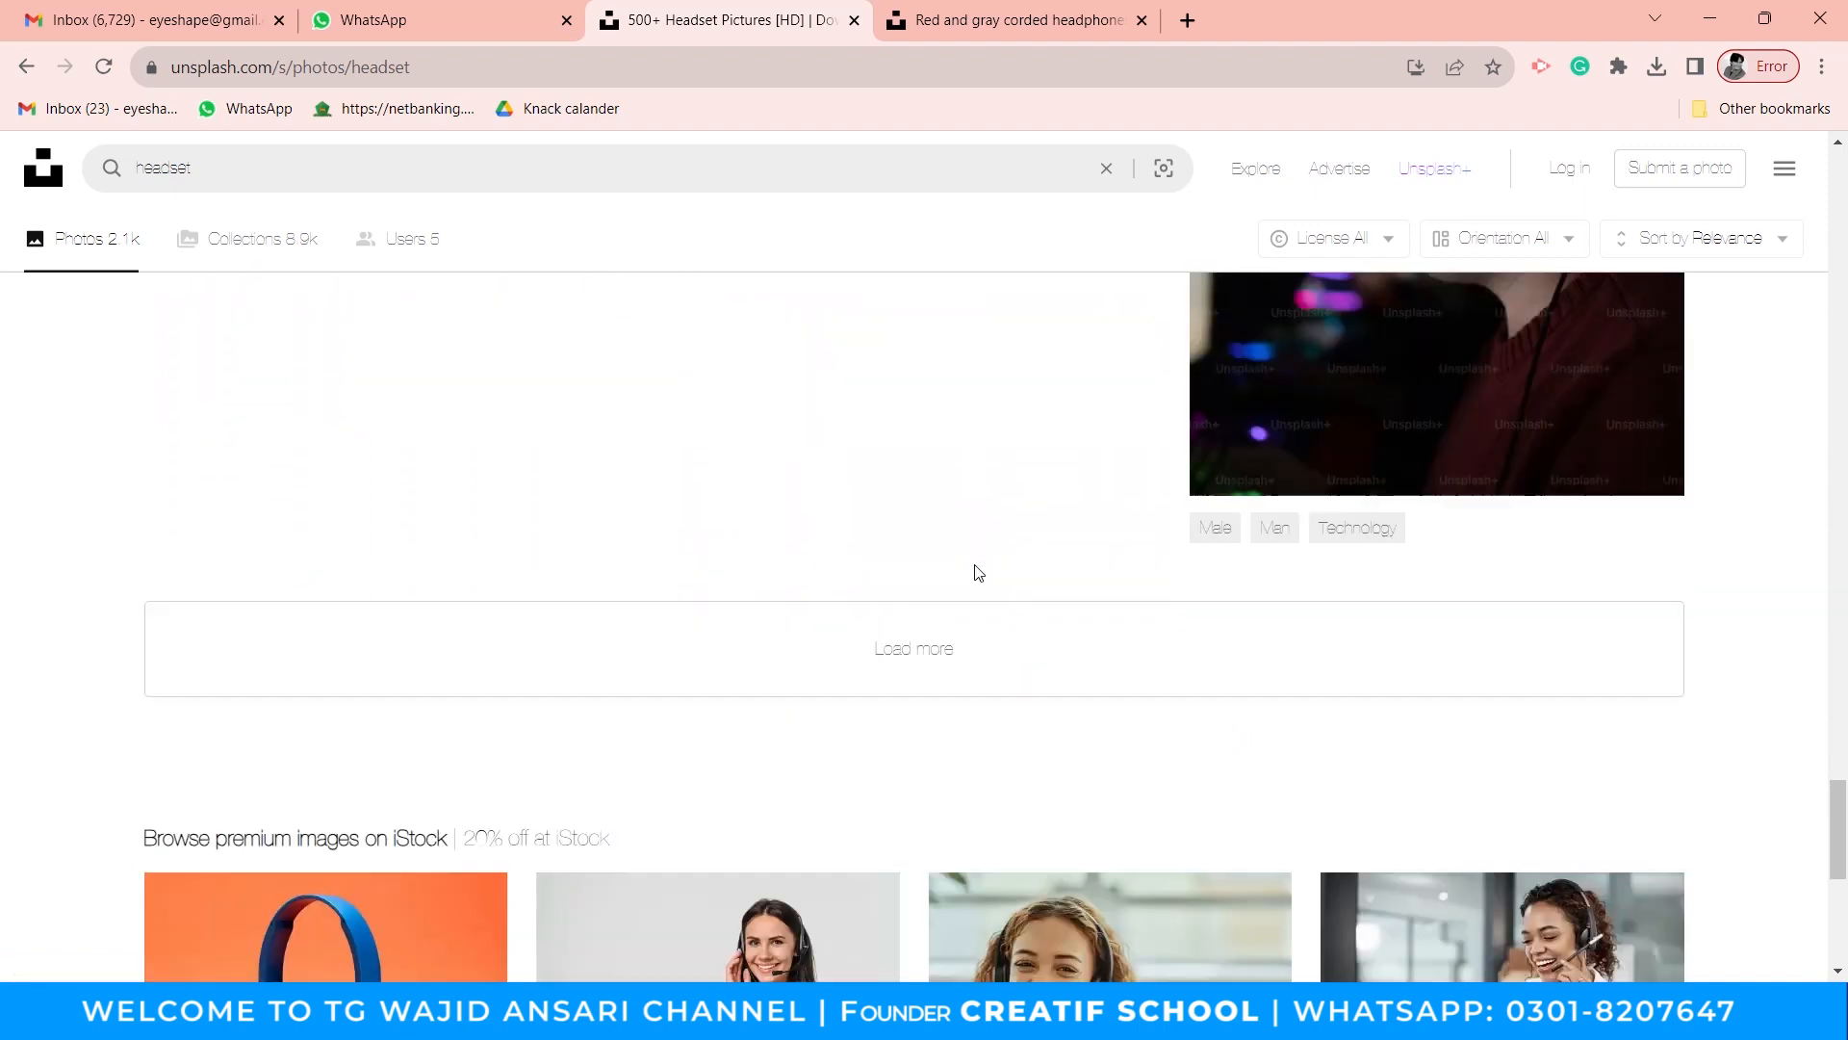
{"action": "scroll", "coordinate": [976, 566], "scroll_direction": "down", "scroll_amount": 7}
{"action": "scroll", "coordinate": [975, 568], "scroll_direction": "up", "scroll_amount": 1}
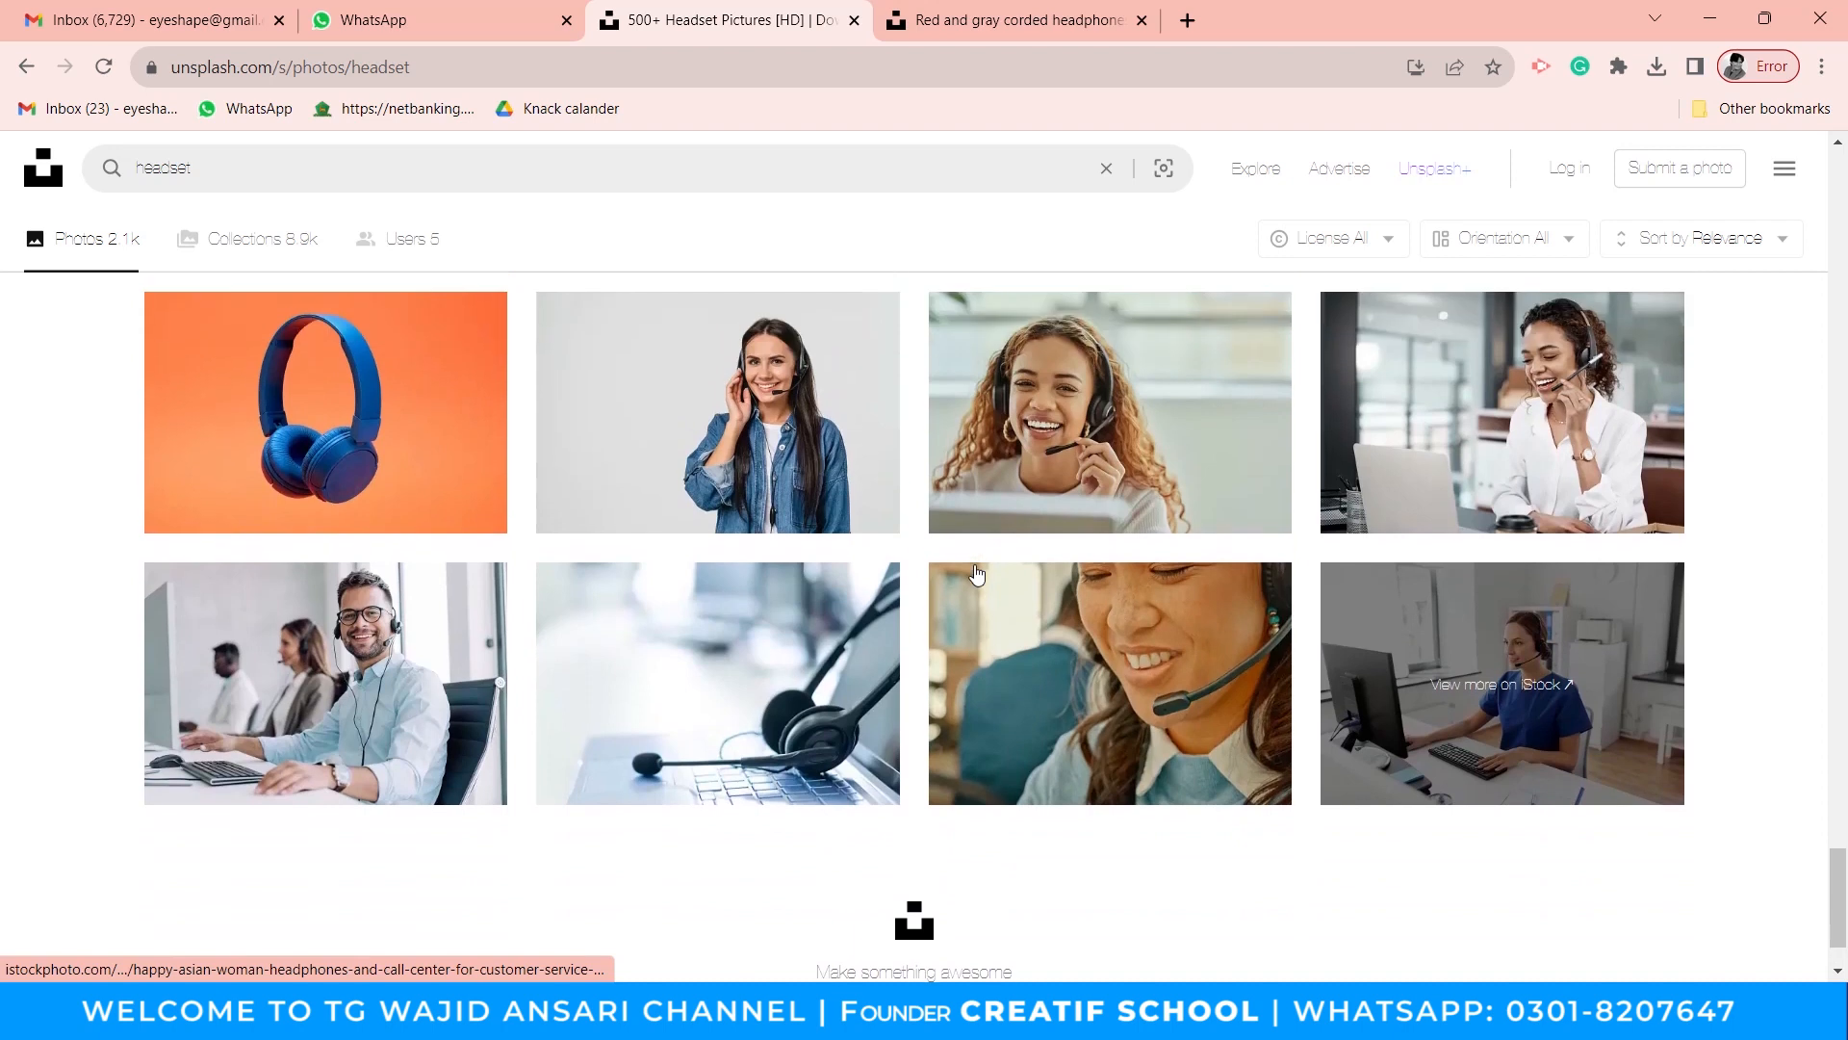
{"action": "scroll", "coordinate": [977, 574], "scroll_direction": "down", "scroll_amount": 1}
Return to the earlier headset results and open the photo of black and silver wired headphones in a new tab.
{"action": "scroll", "coordinate": [943, 622], "scroll_direction": "up", "scroll_amount": 13}
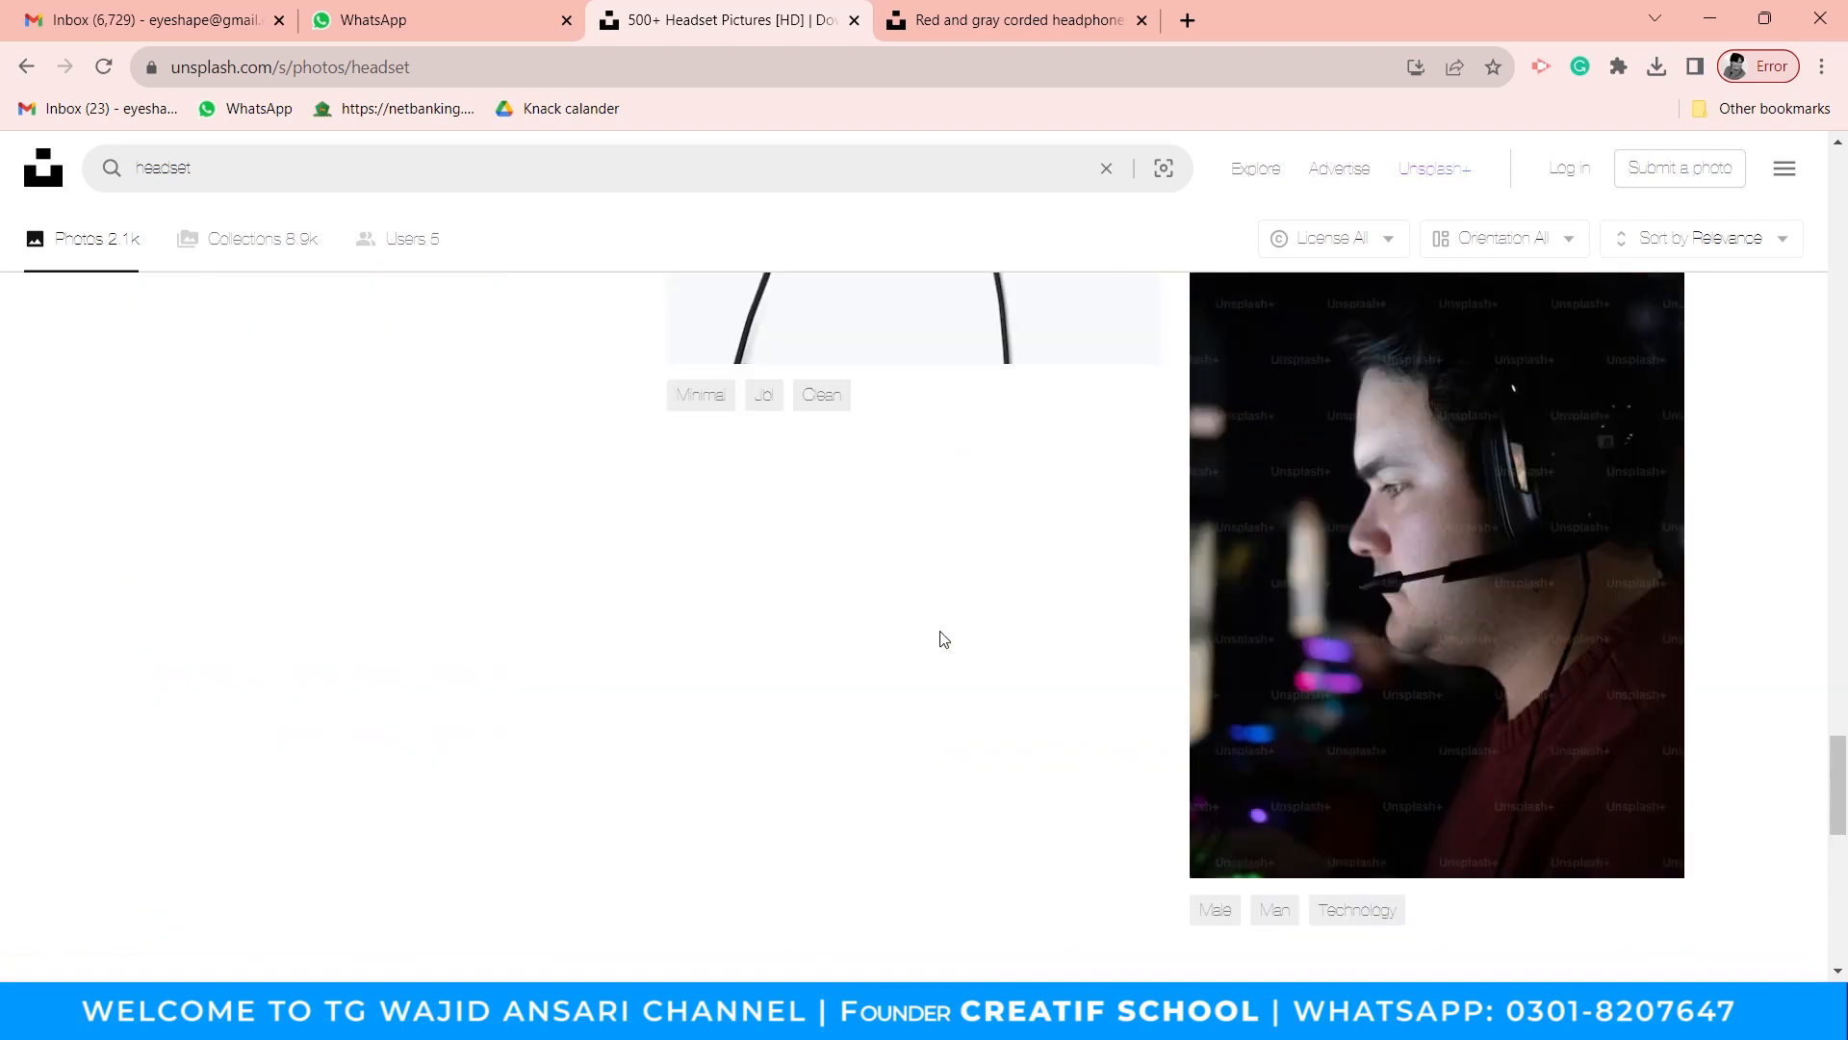
{"action": "scroll", "coordinate": [941, 631], "scroll_direction": "up", "scroll_amount": 10}
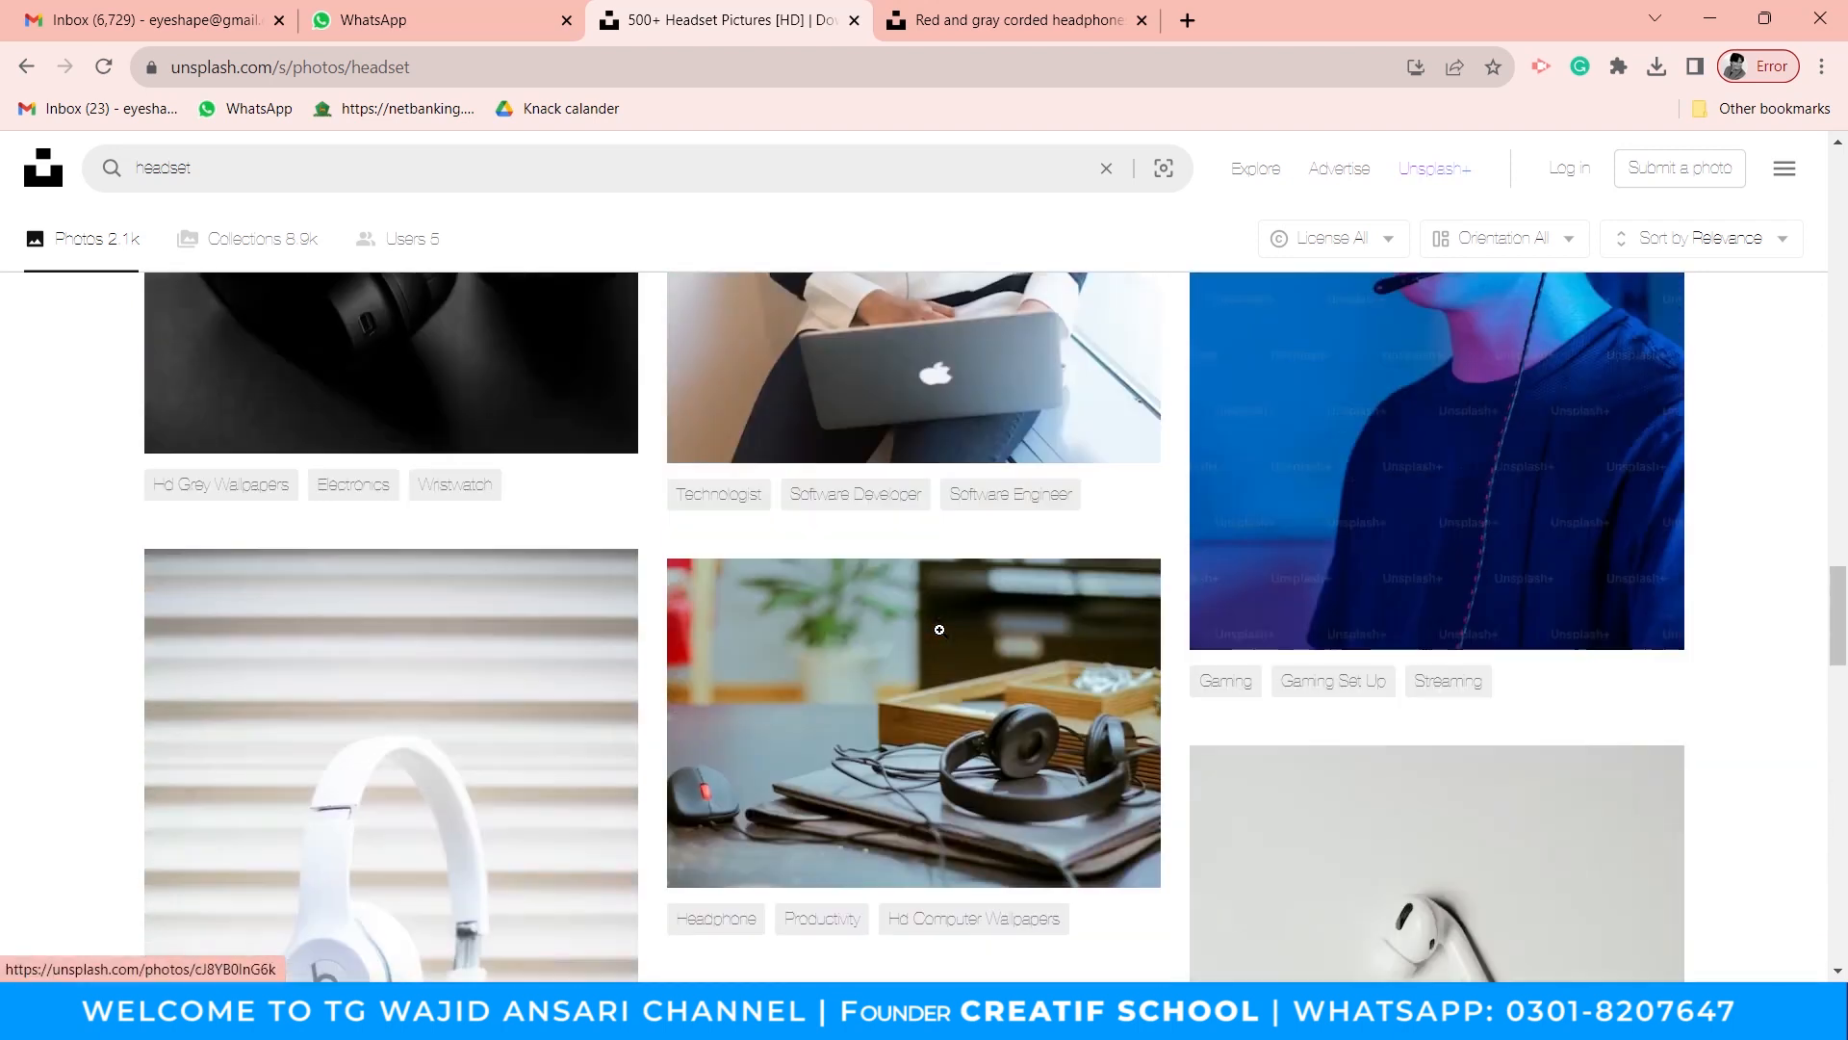
{"action": "scroll", "coordinate": [941, 626], "scroll_direction": "up", "scroll_amount": 15}
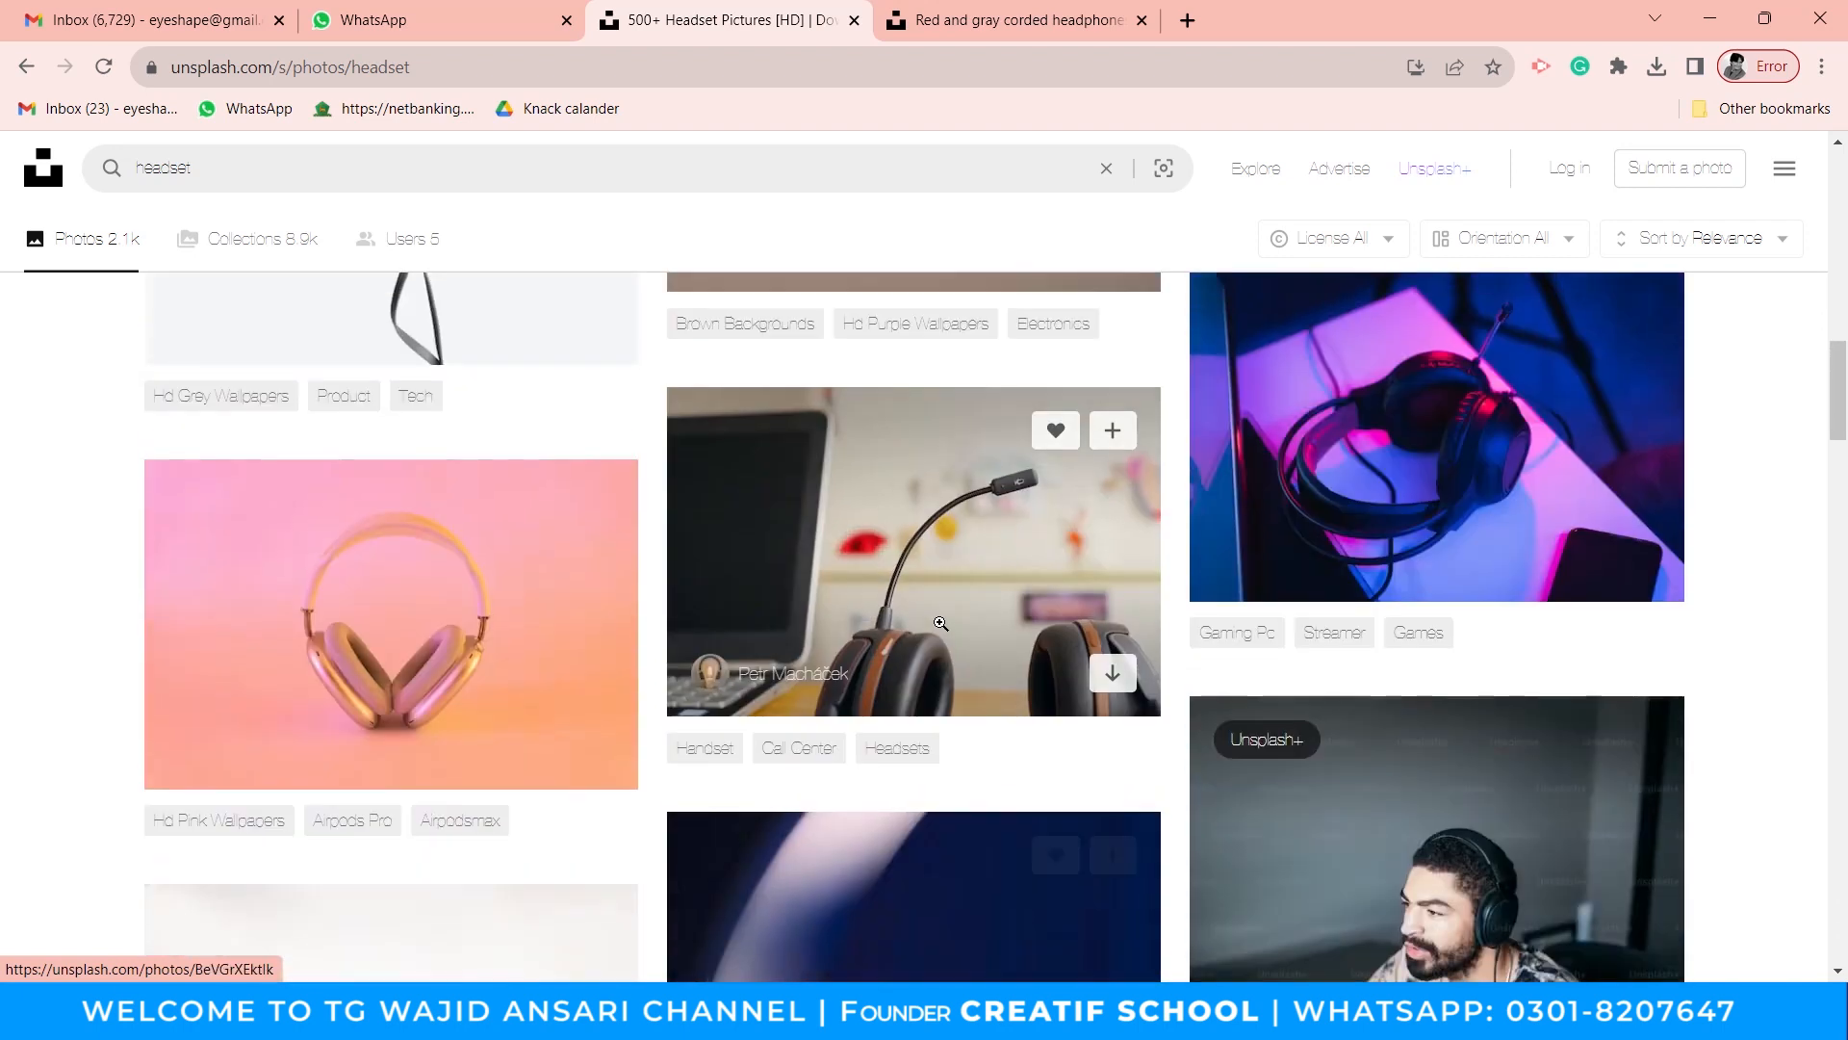
{"action": "scroll", "coordinate": [940, 621], "scroll_direction": "up", "scroll_amount": 5}
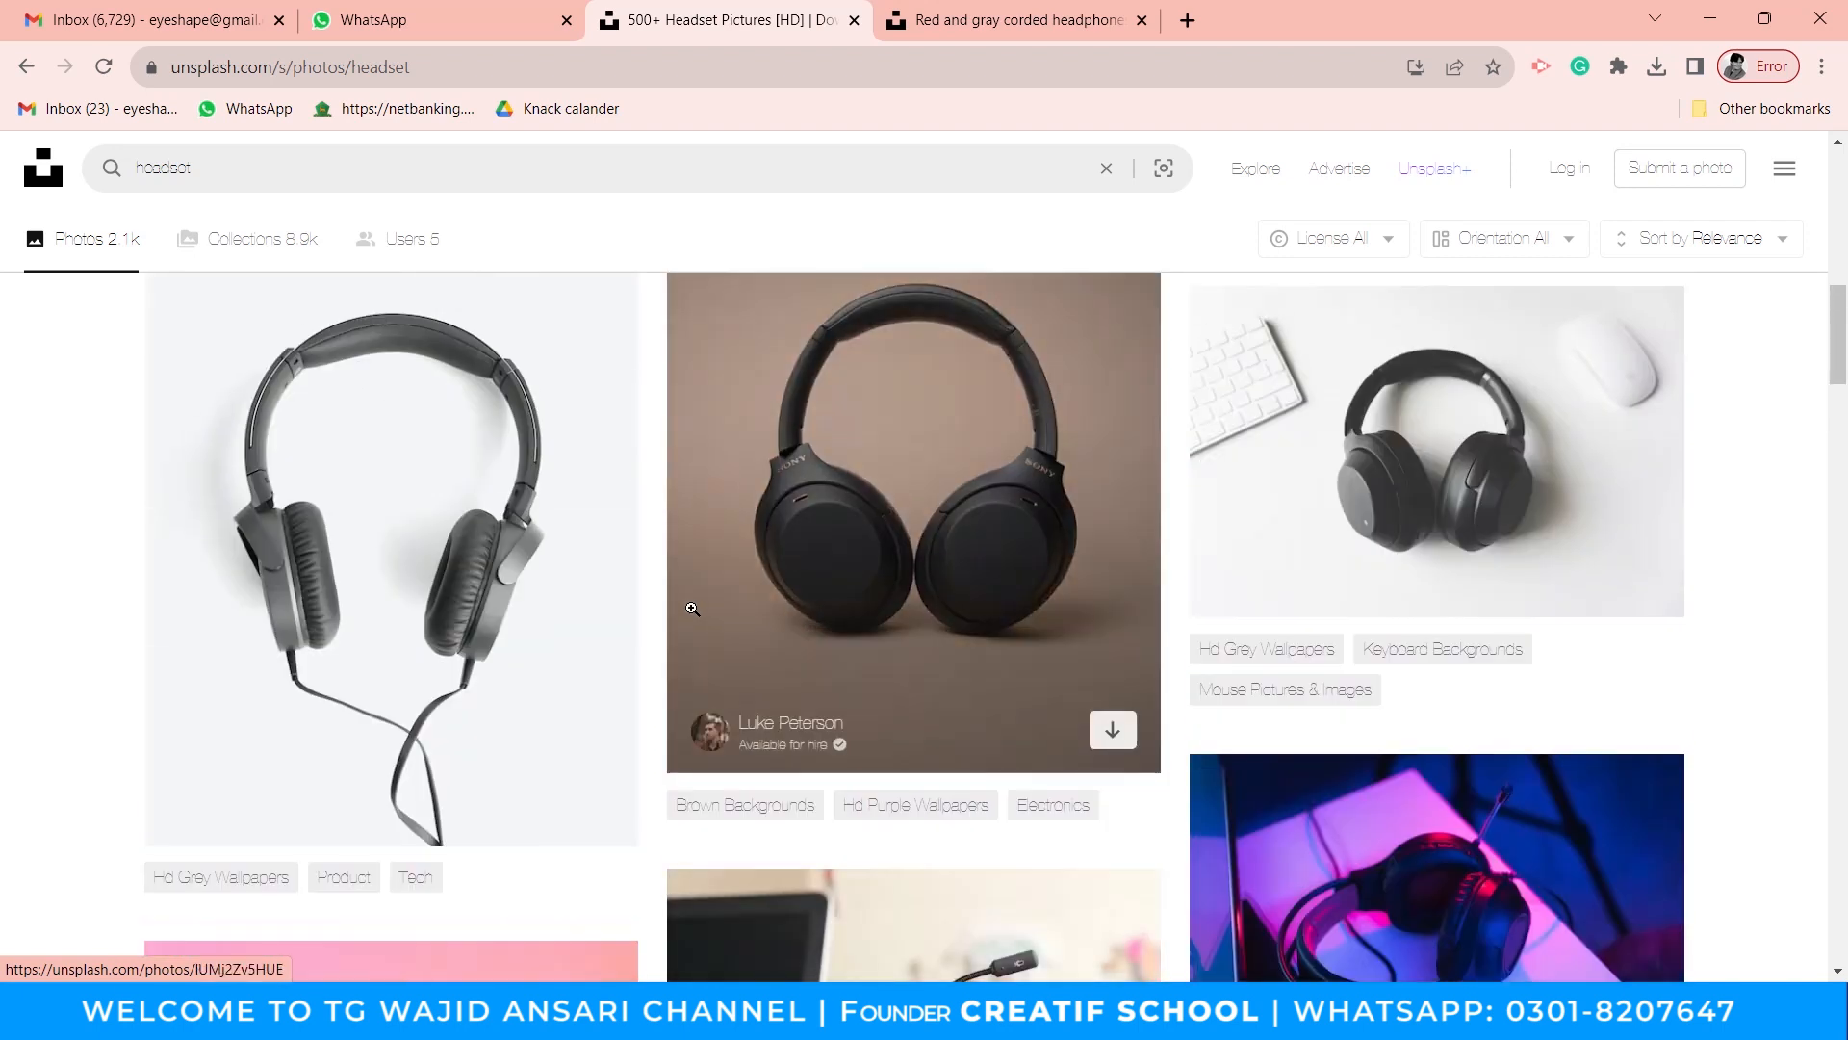
{"action": "right_click", "coordinate": [443, 537]}
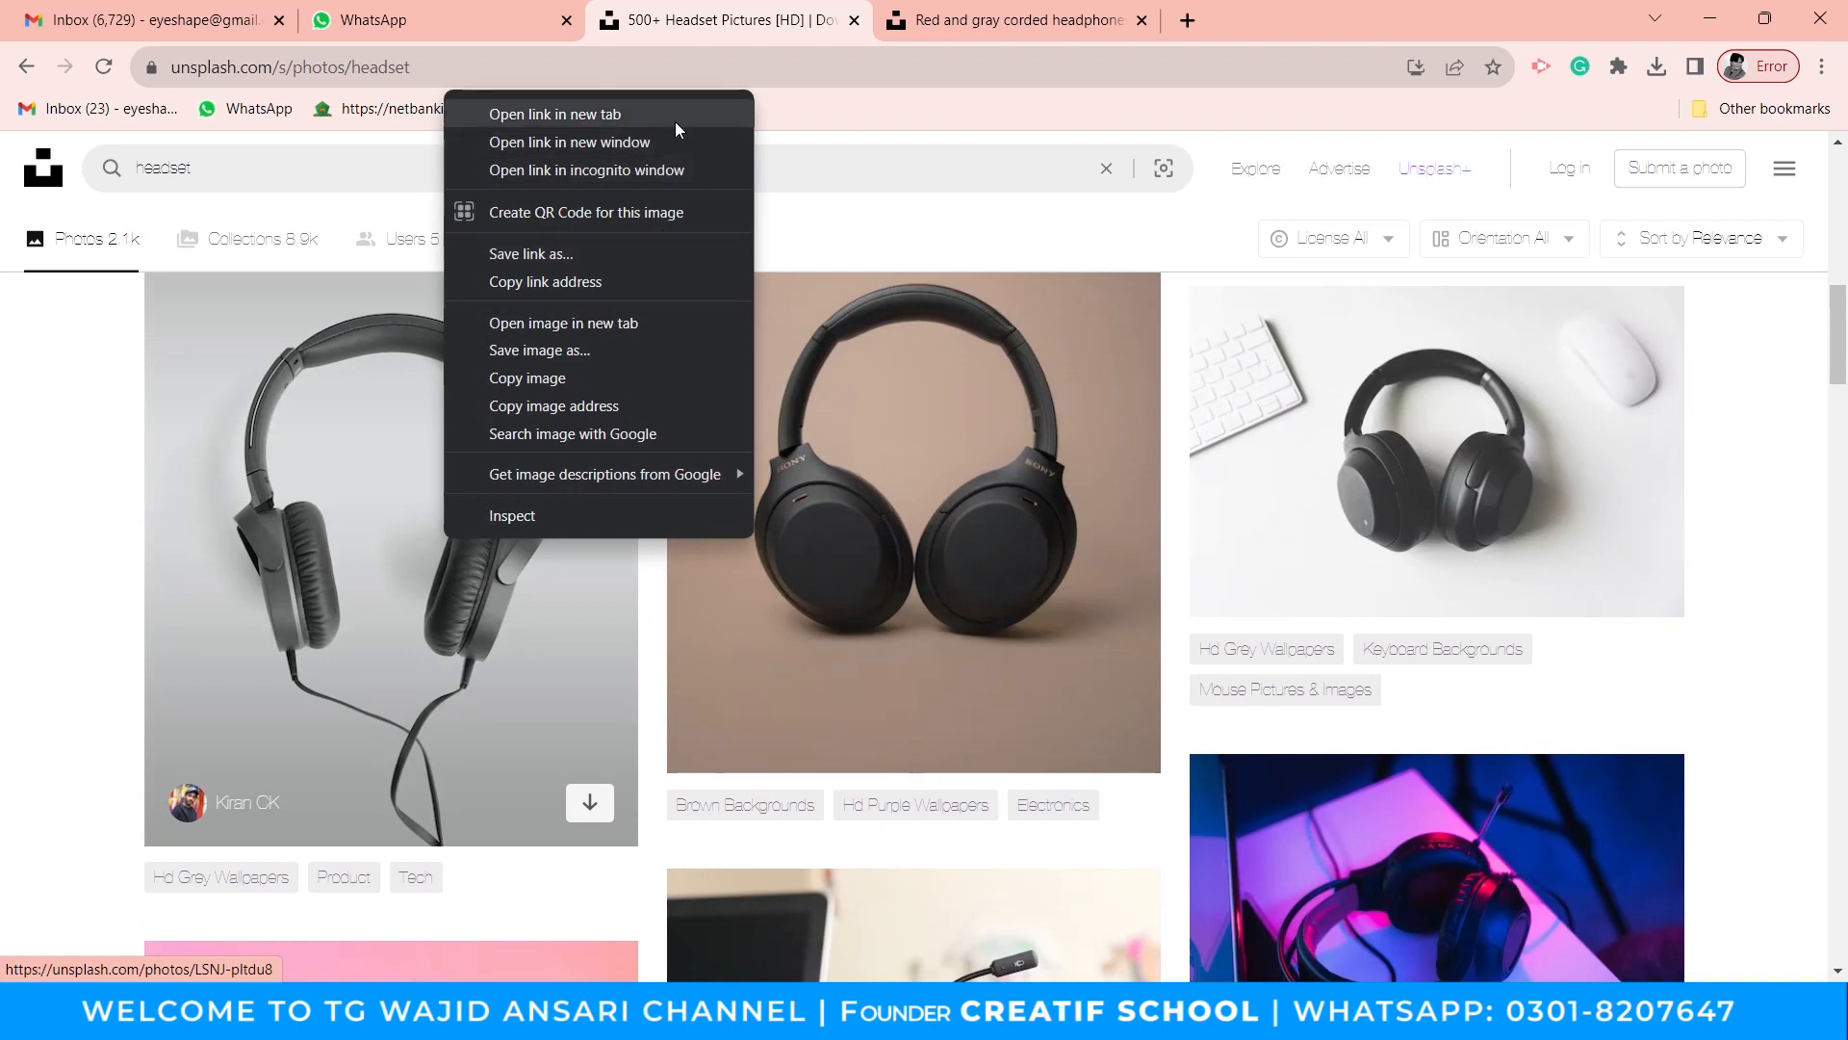
{"action": "left_click", "coordinate": [674, 121]}
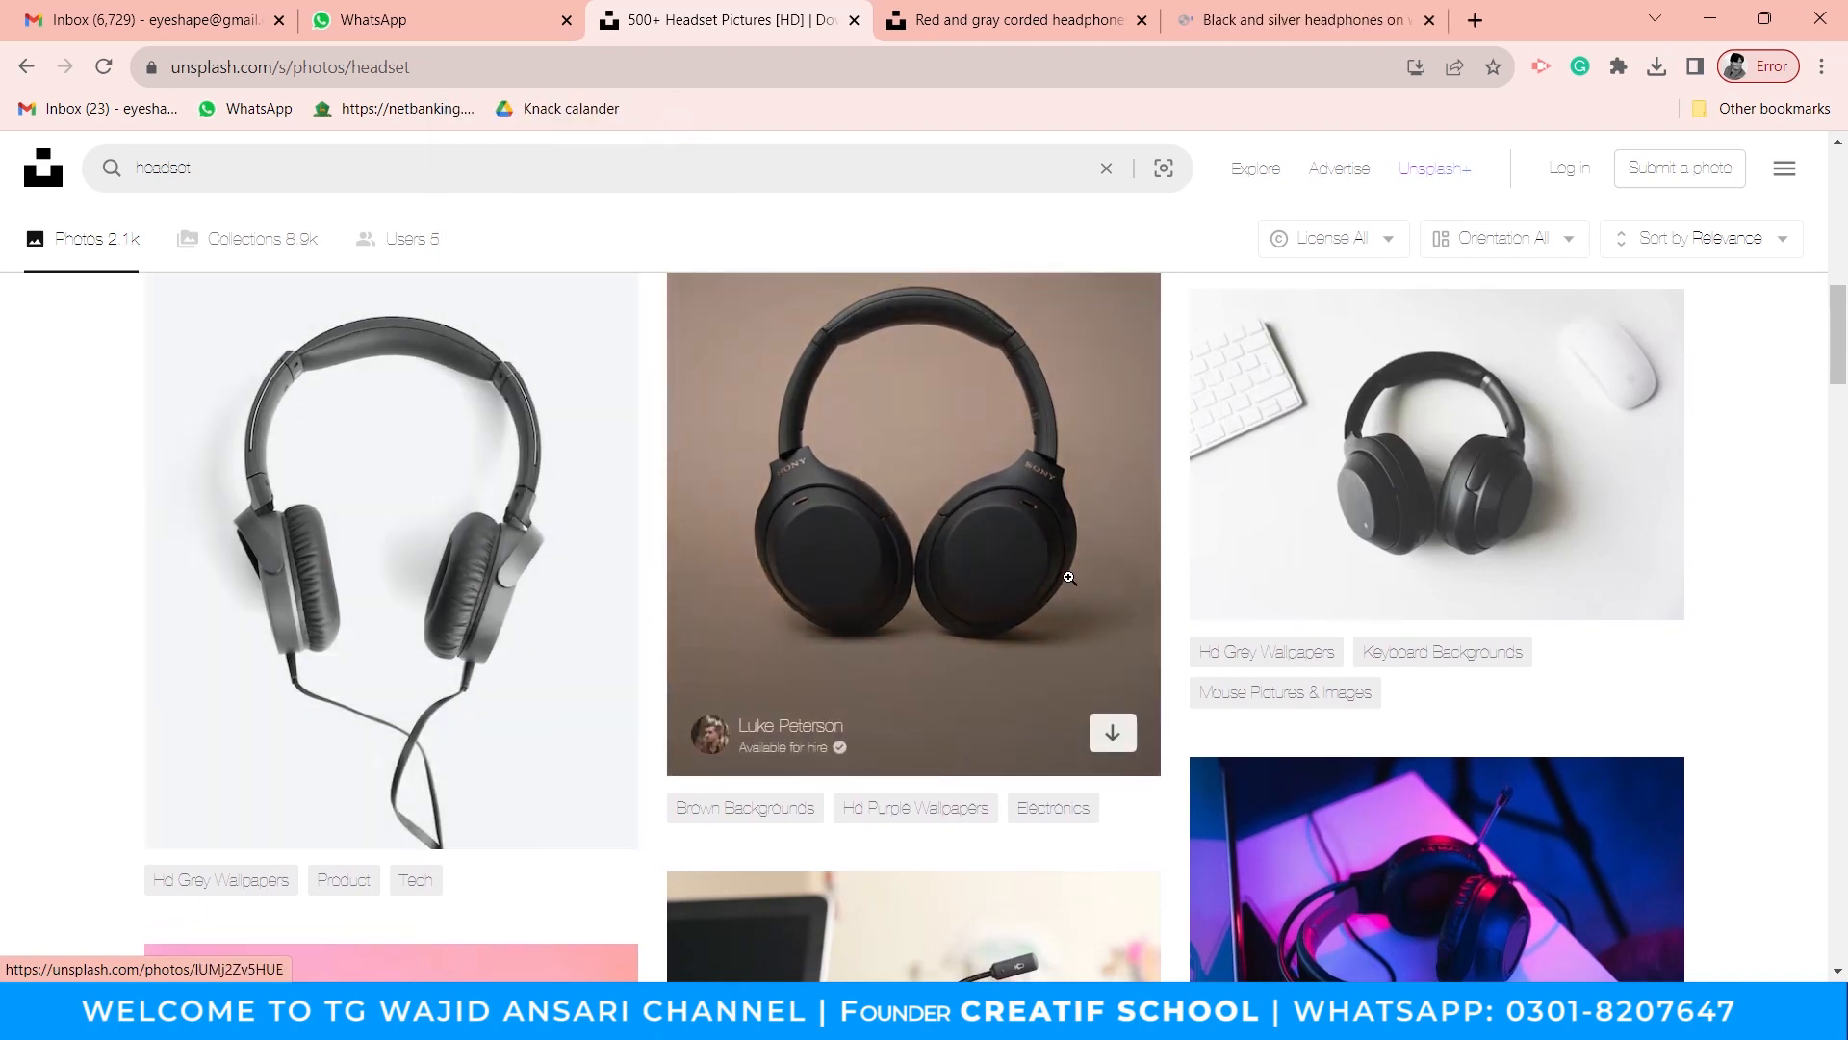
Check the opened photo page of the red corded headphones.
{"action": "scroll", "coordinate": [1081, 584], "scroll_direction": "up", "scroll_amount": 6}
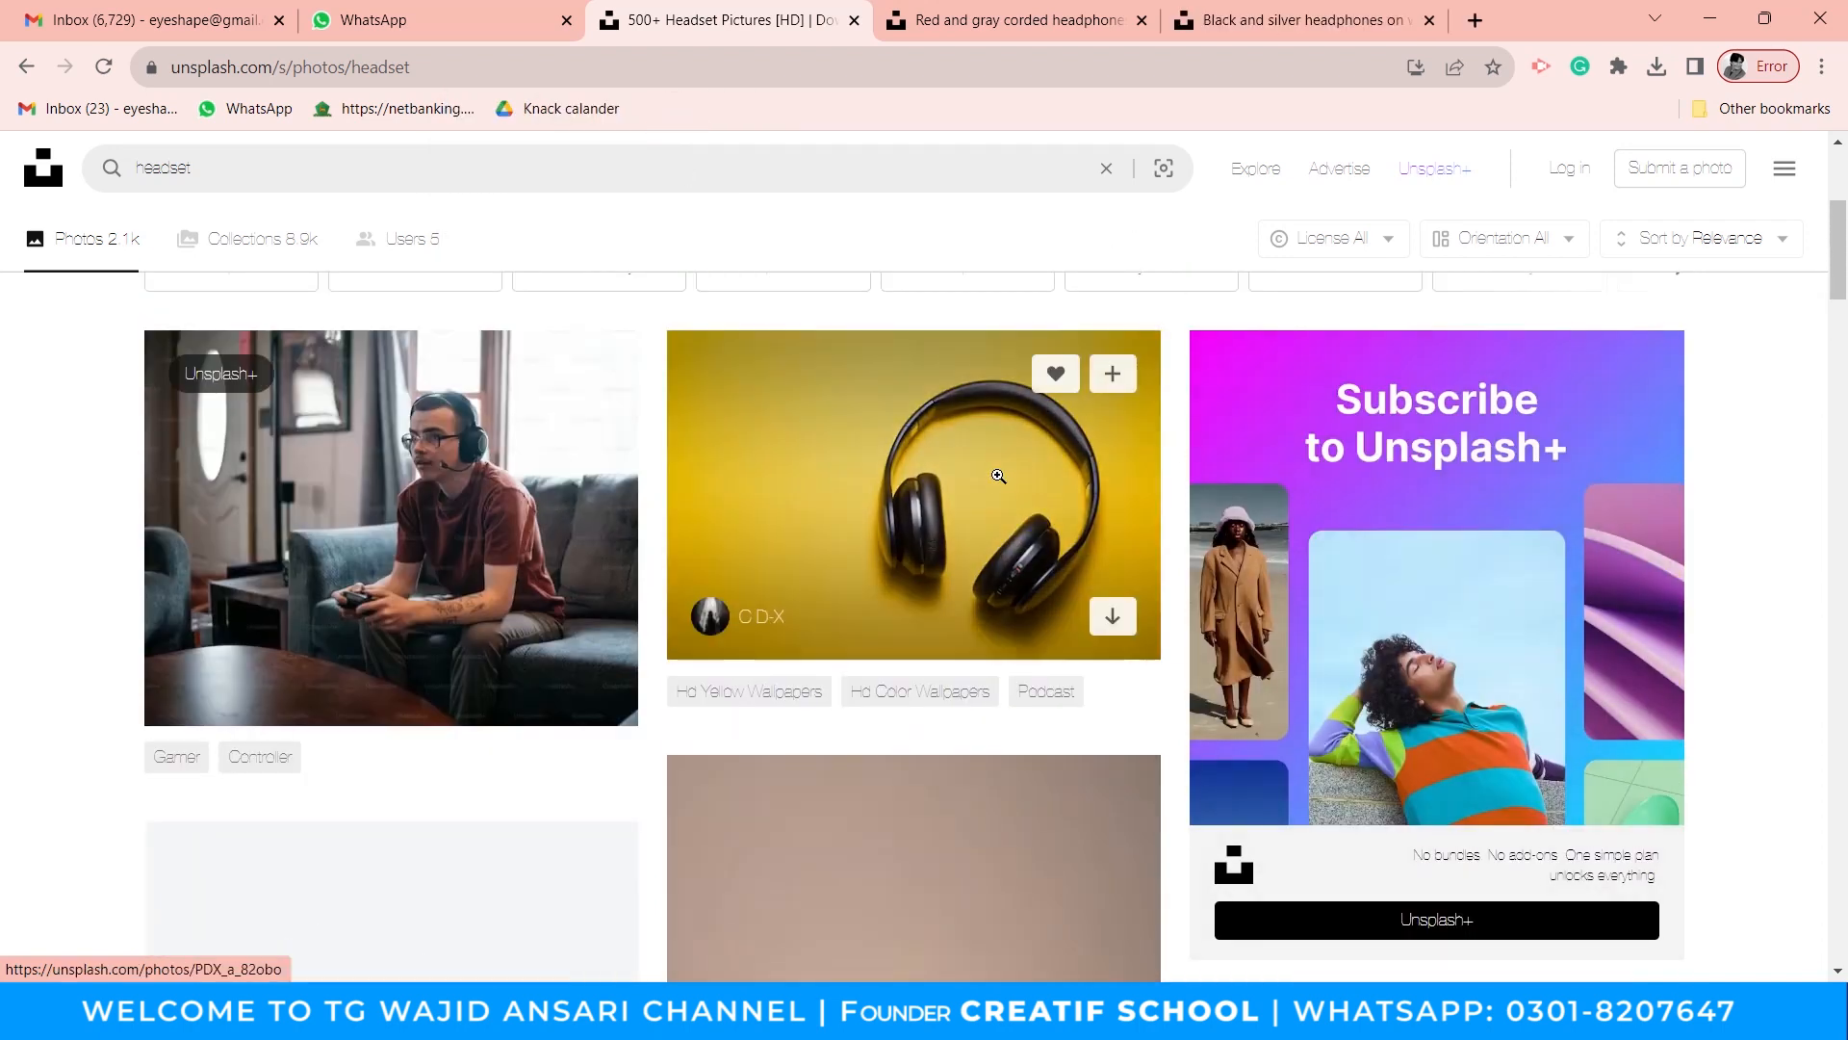
{"action": "left_click", "coordinate": [1290, 20]}
{"action": "left_click", "coordinate": [1062, 25]}
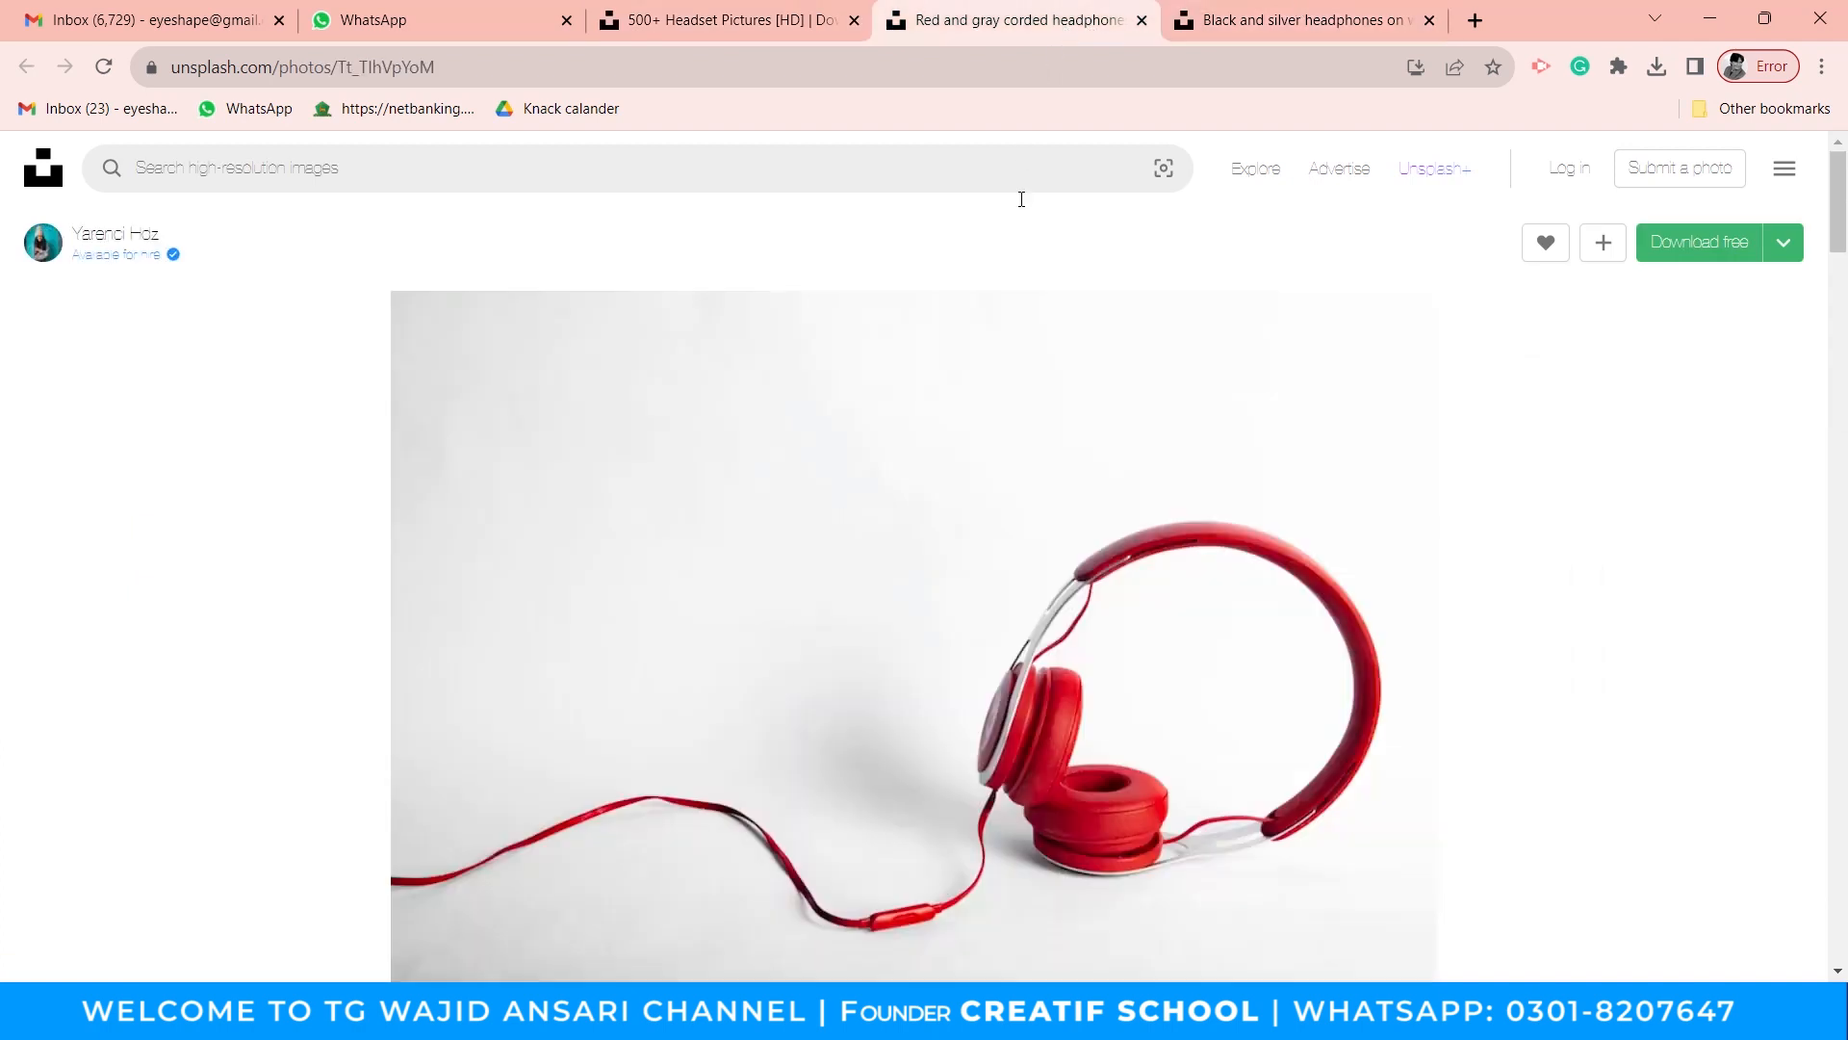
Download the free photo of the black and silver headphones and save it to the Desktop.
{"action": "left_click", "coordinate": [1227, 14]}
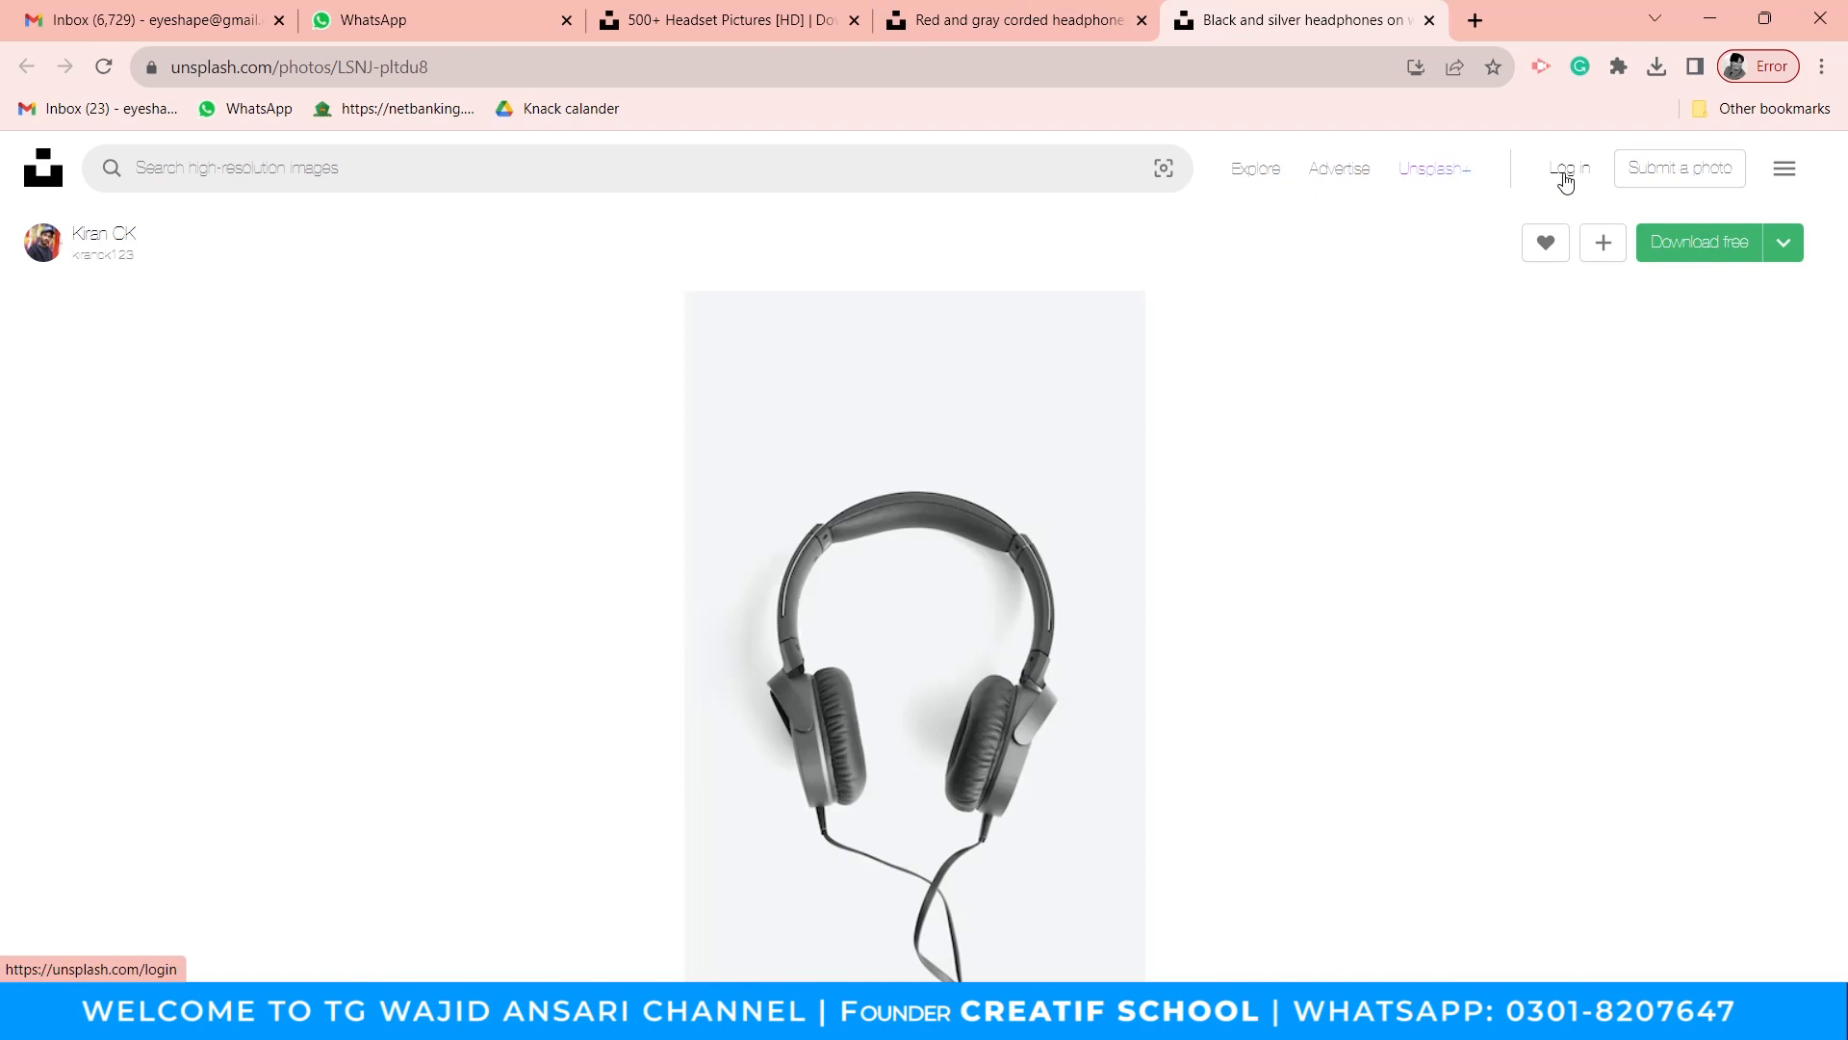
{"action": "left_click", "coordinate": [1728, 248]}
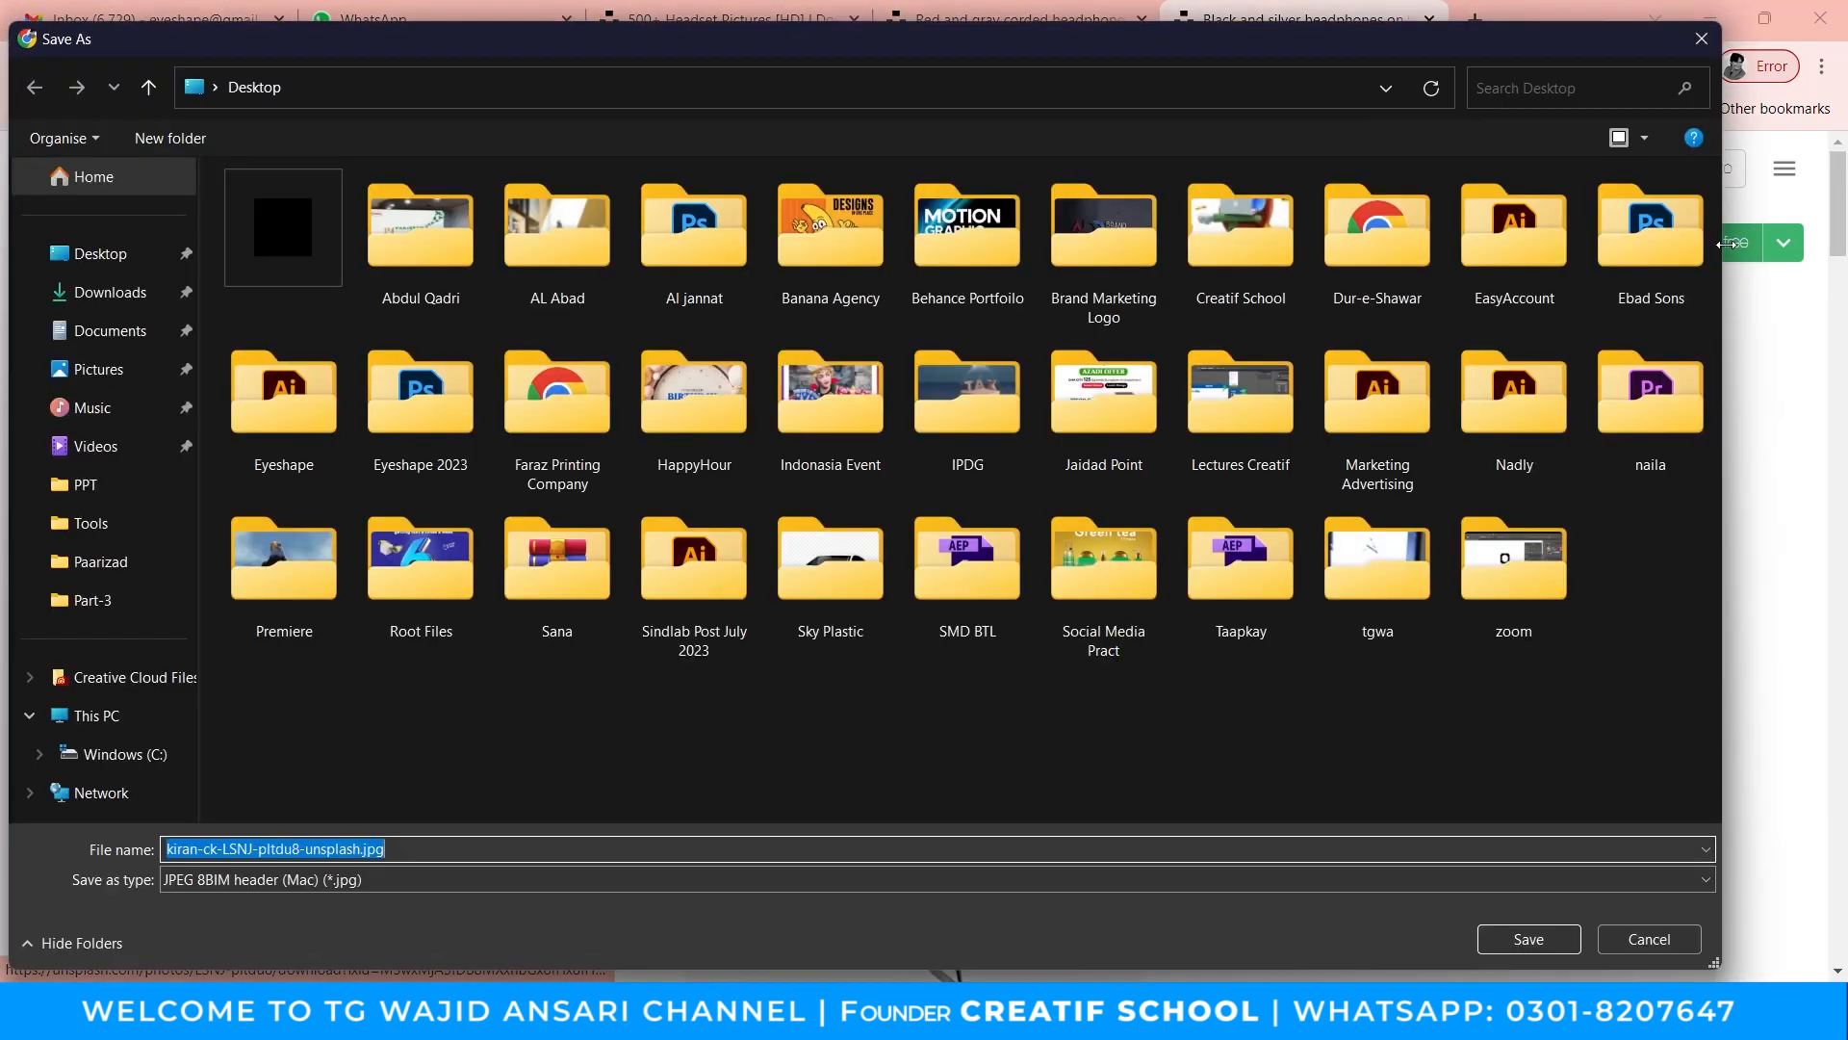
{"action": "left_click", "coordinate": [103, 253]}
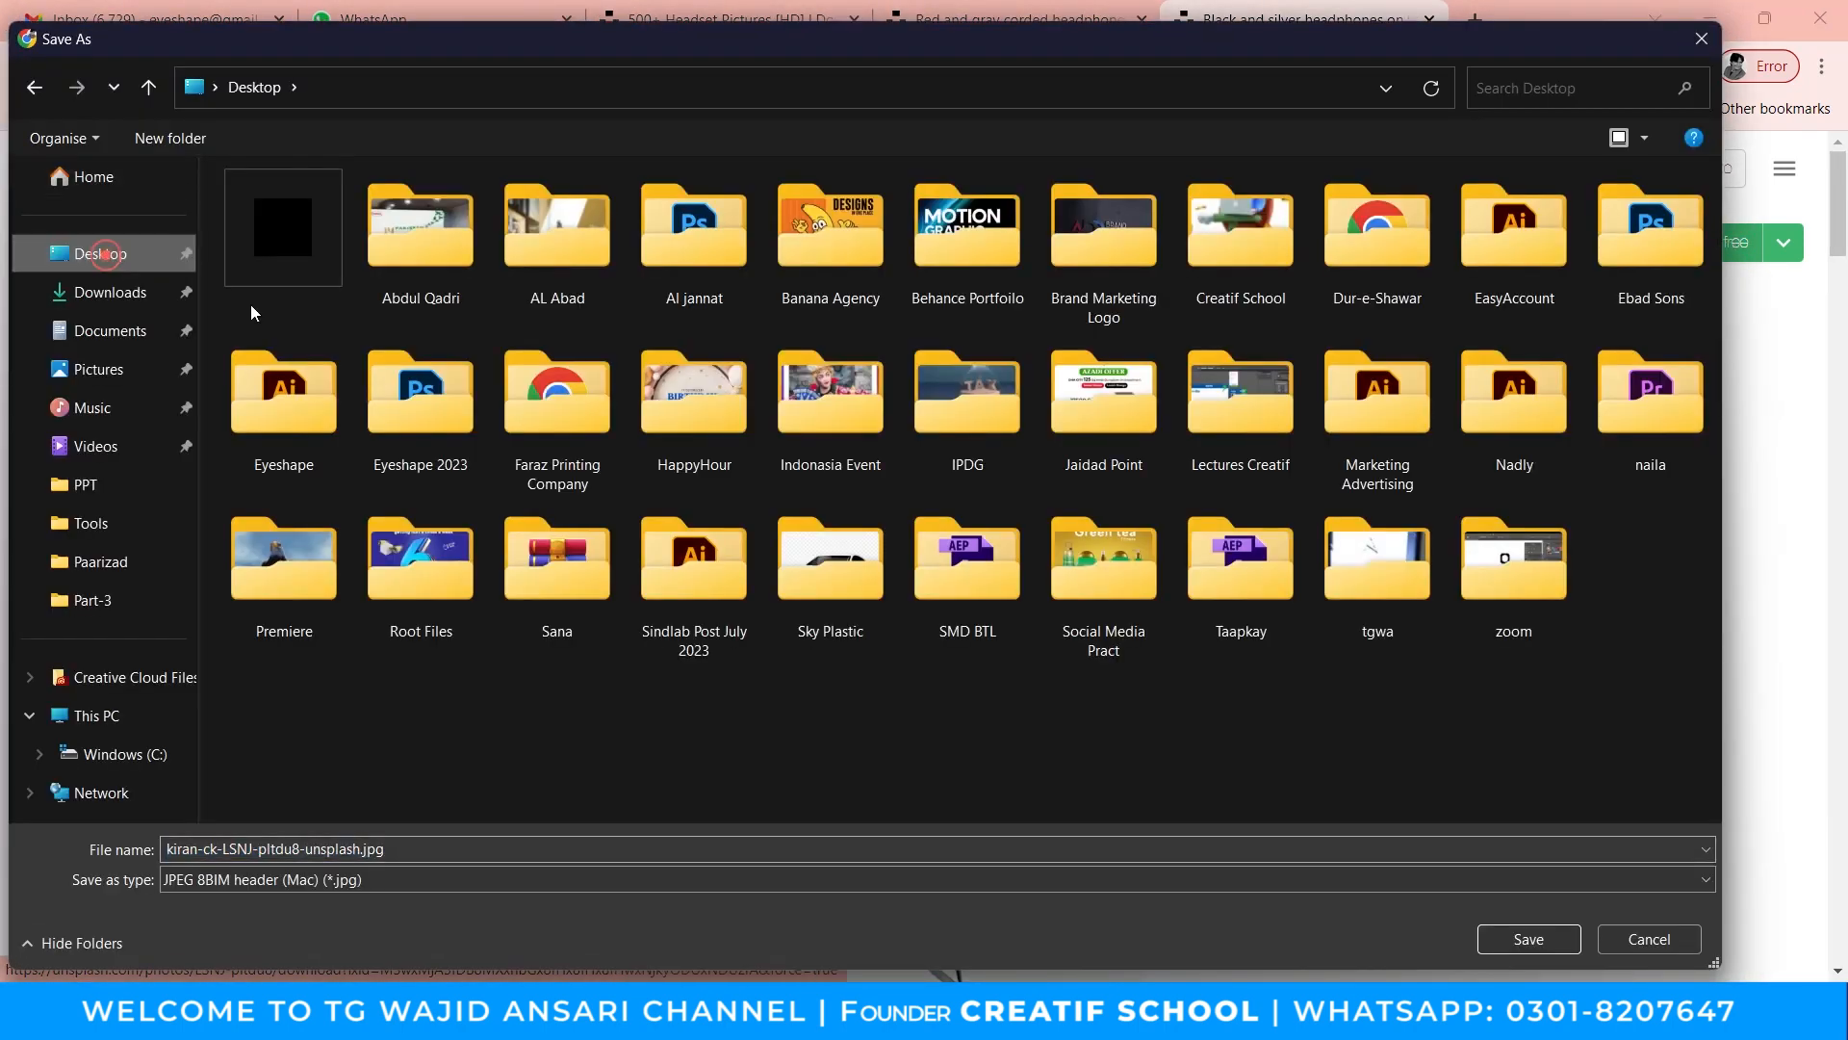
{"action": "left_click", "coordinate": [1529, 940]}
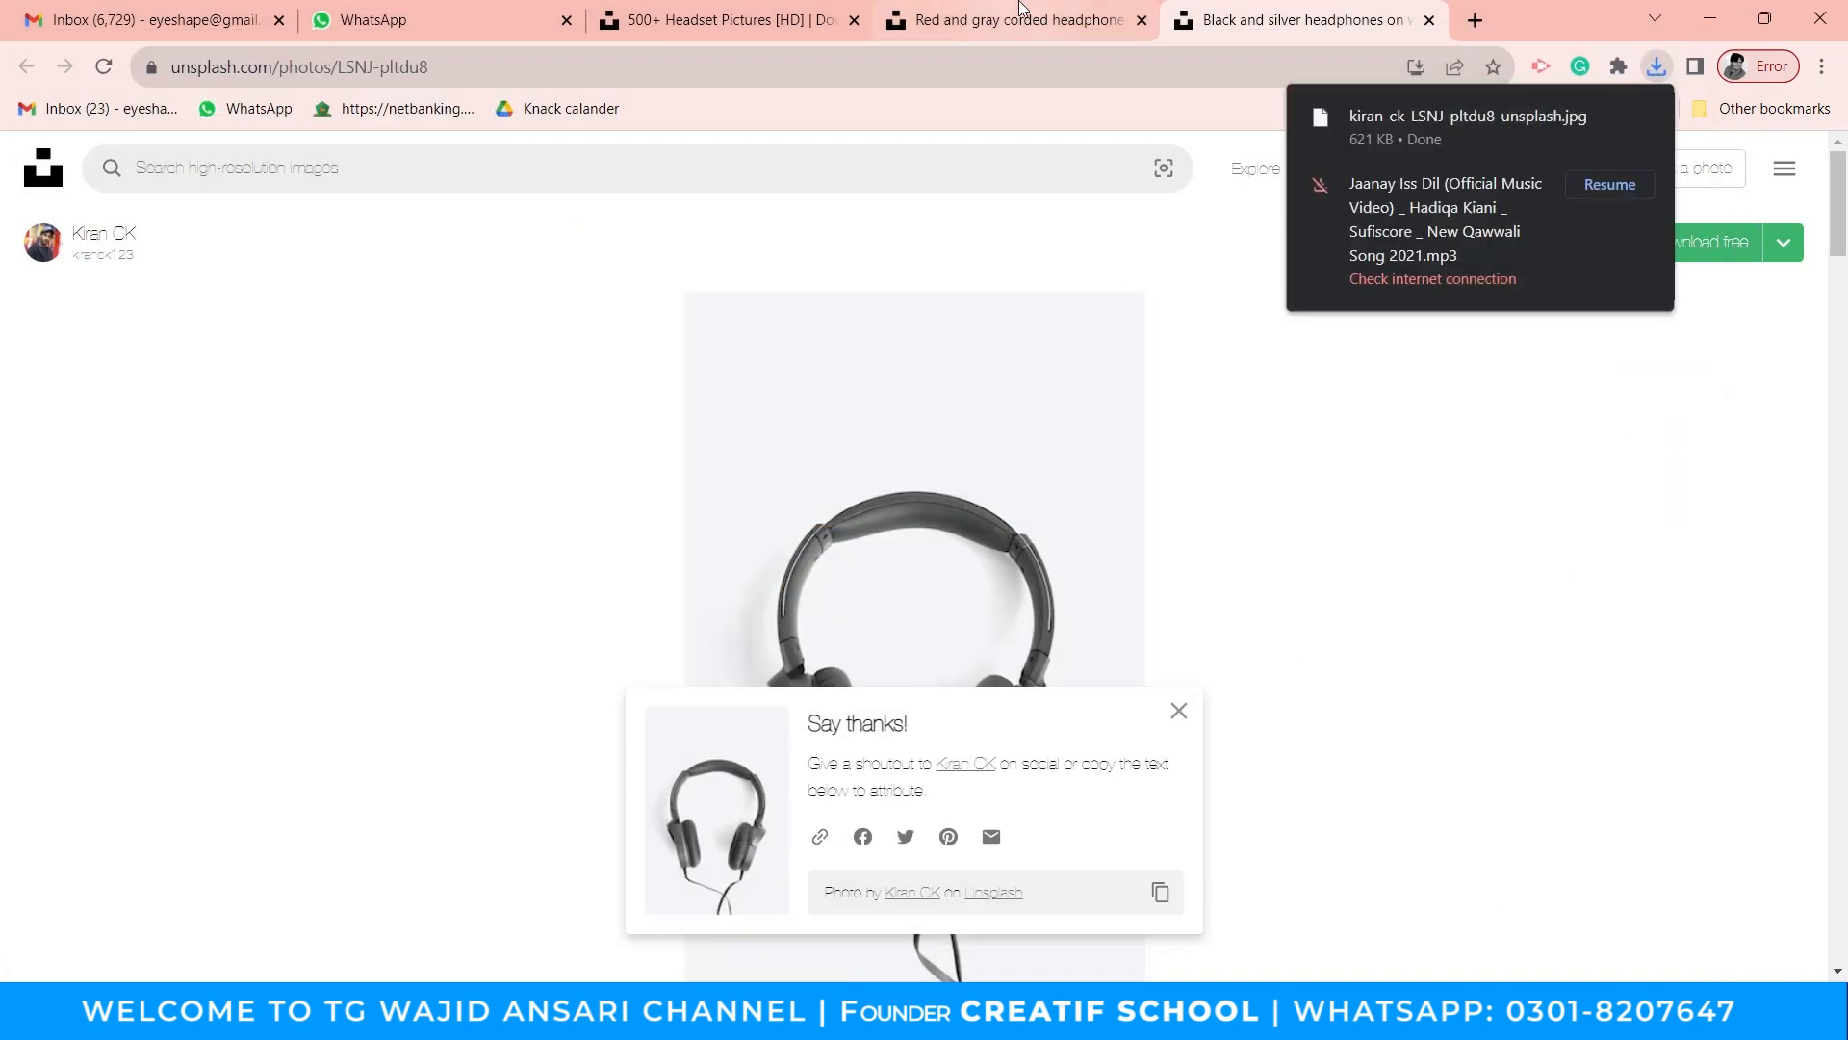
Download the free photo of the red and gray corded headphones and save it to the Desktop.
{"action": "left_click", "coordinate": [1021, 17]}
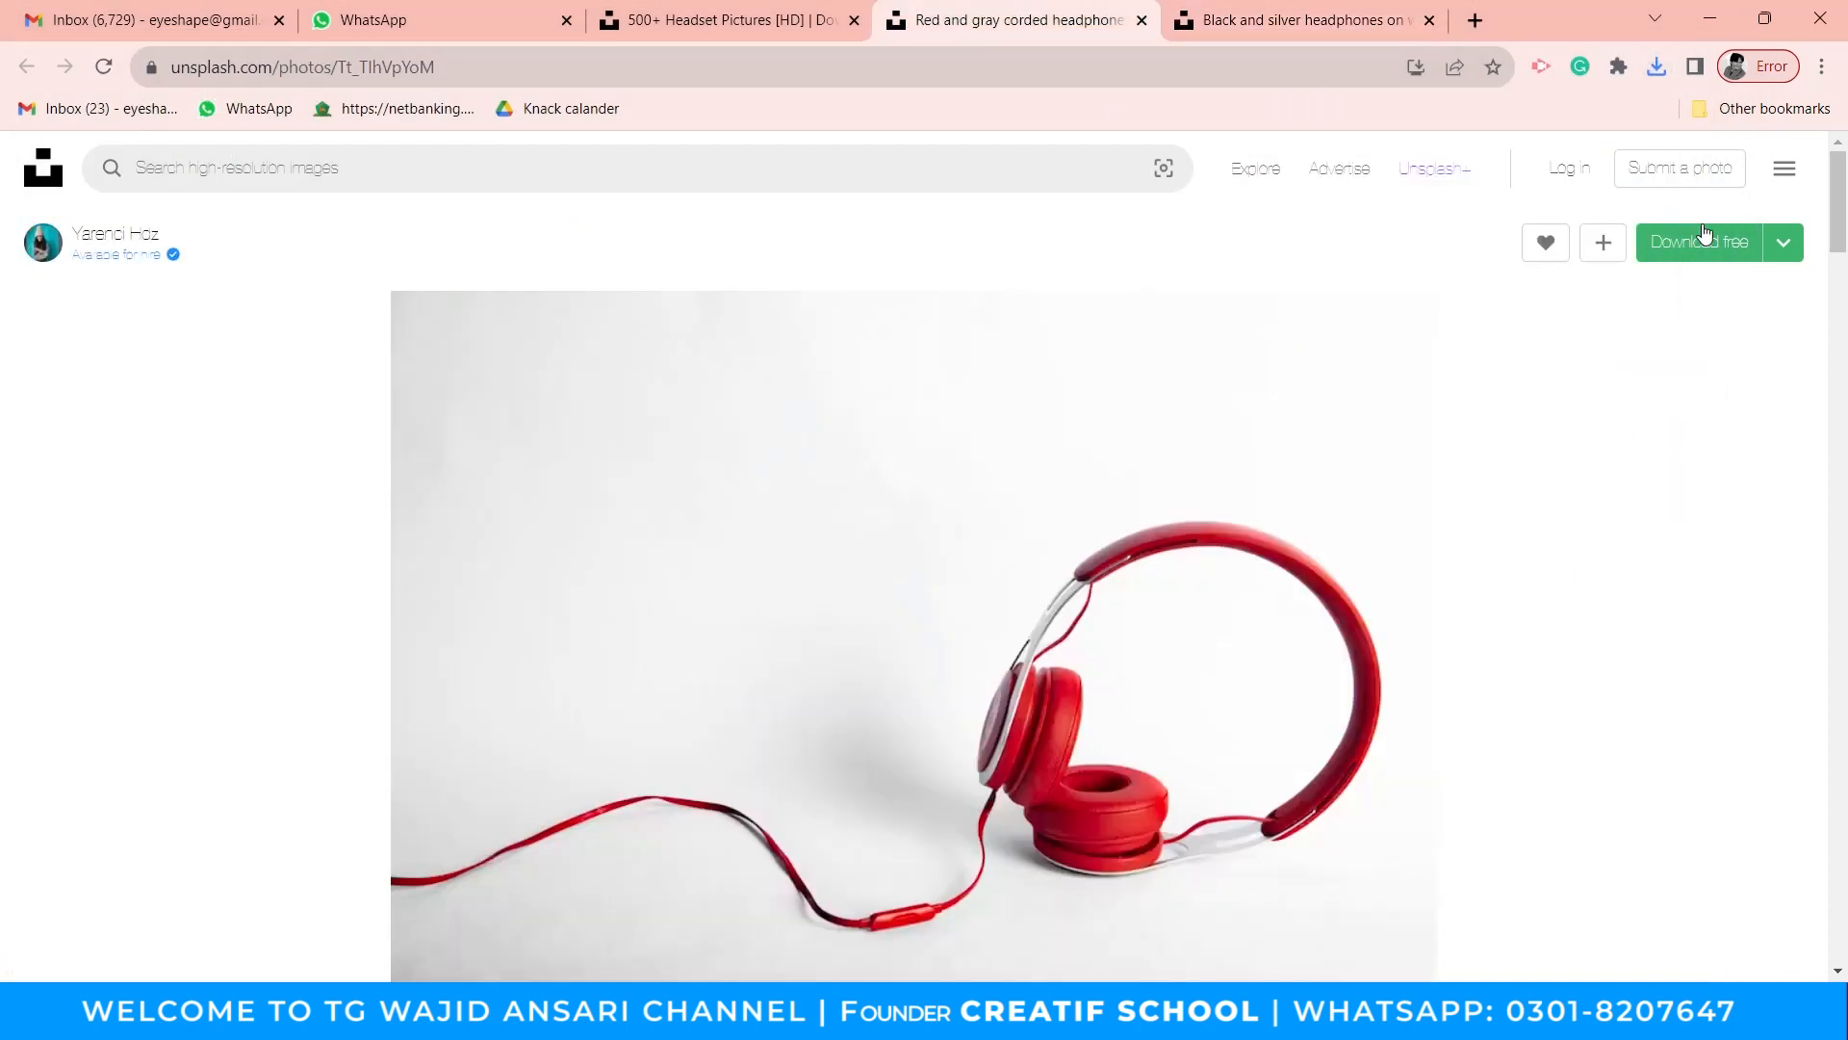
{"action": "left_click", "coordinate": [1713, 245]}
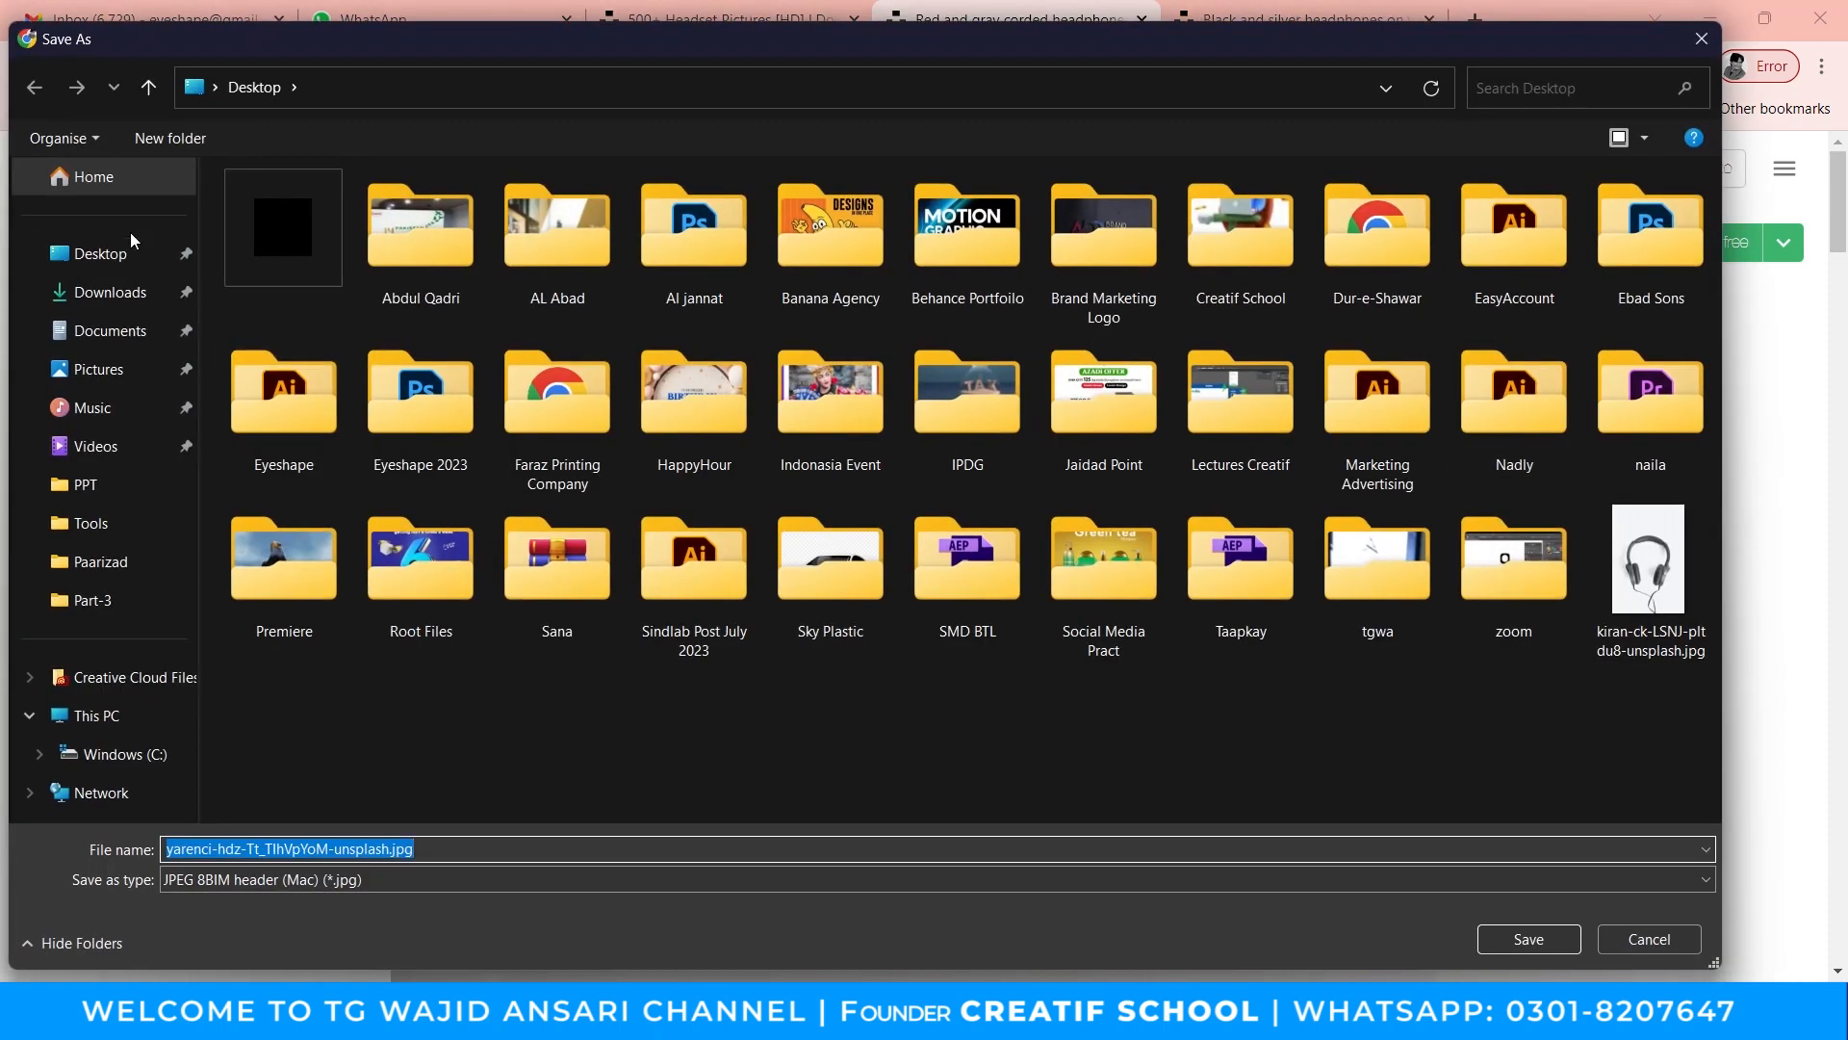
{"action": "left_click", "coordinate": [134, 244]}
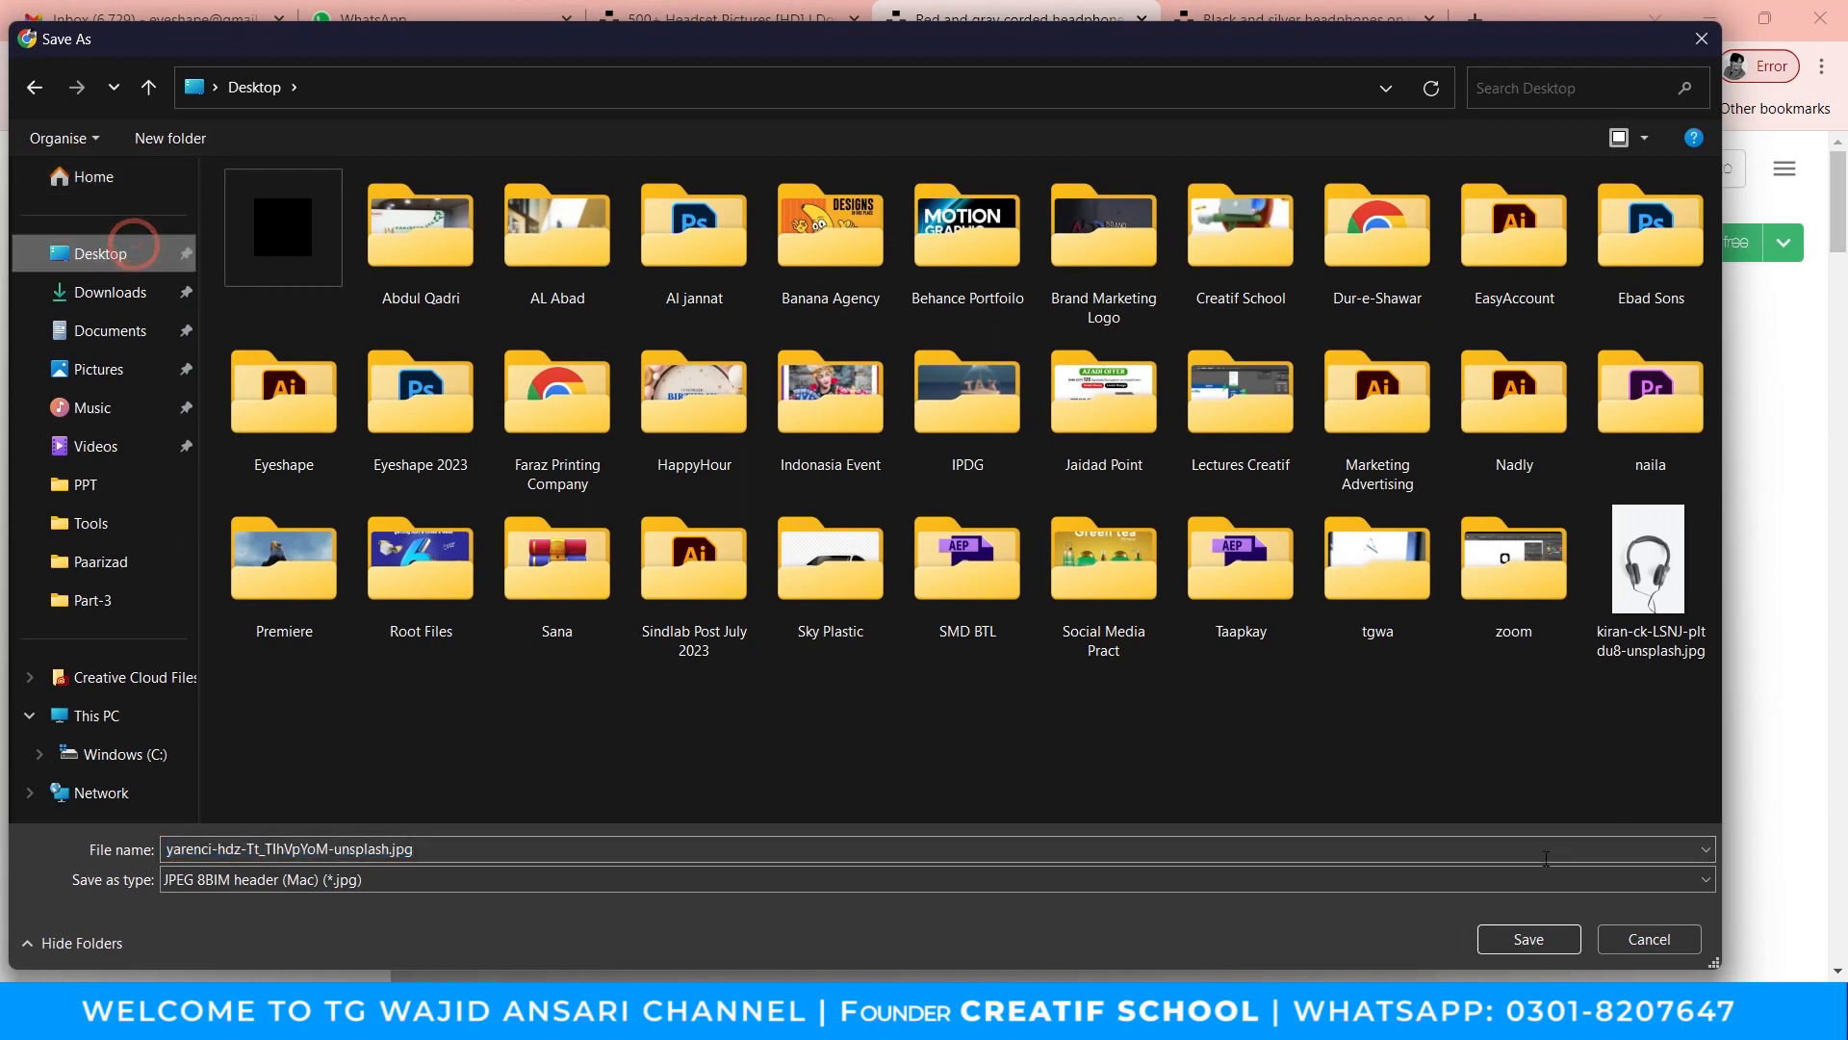
{"action": "left_click", "coordinate": [1530, 938]}
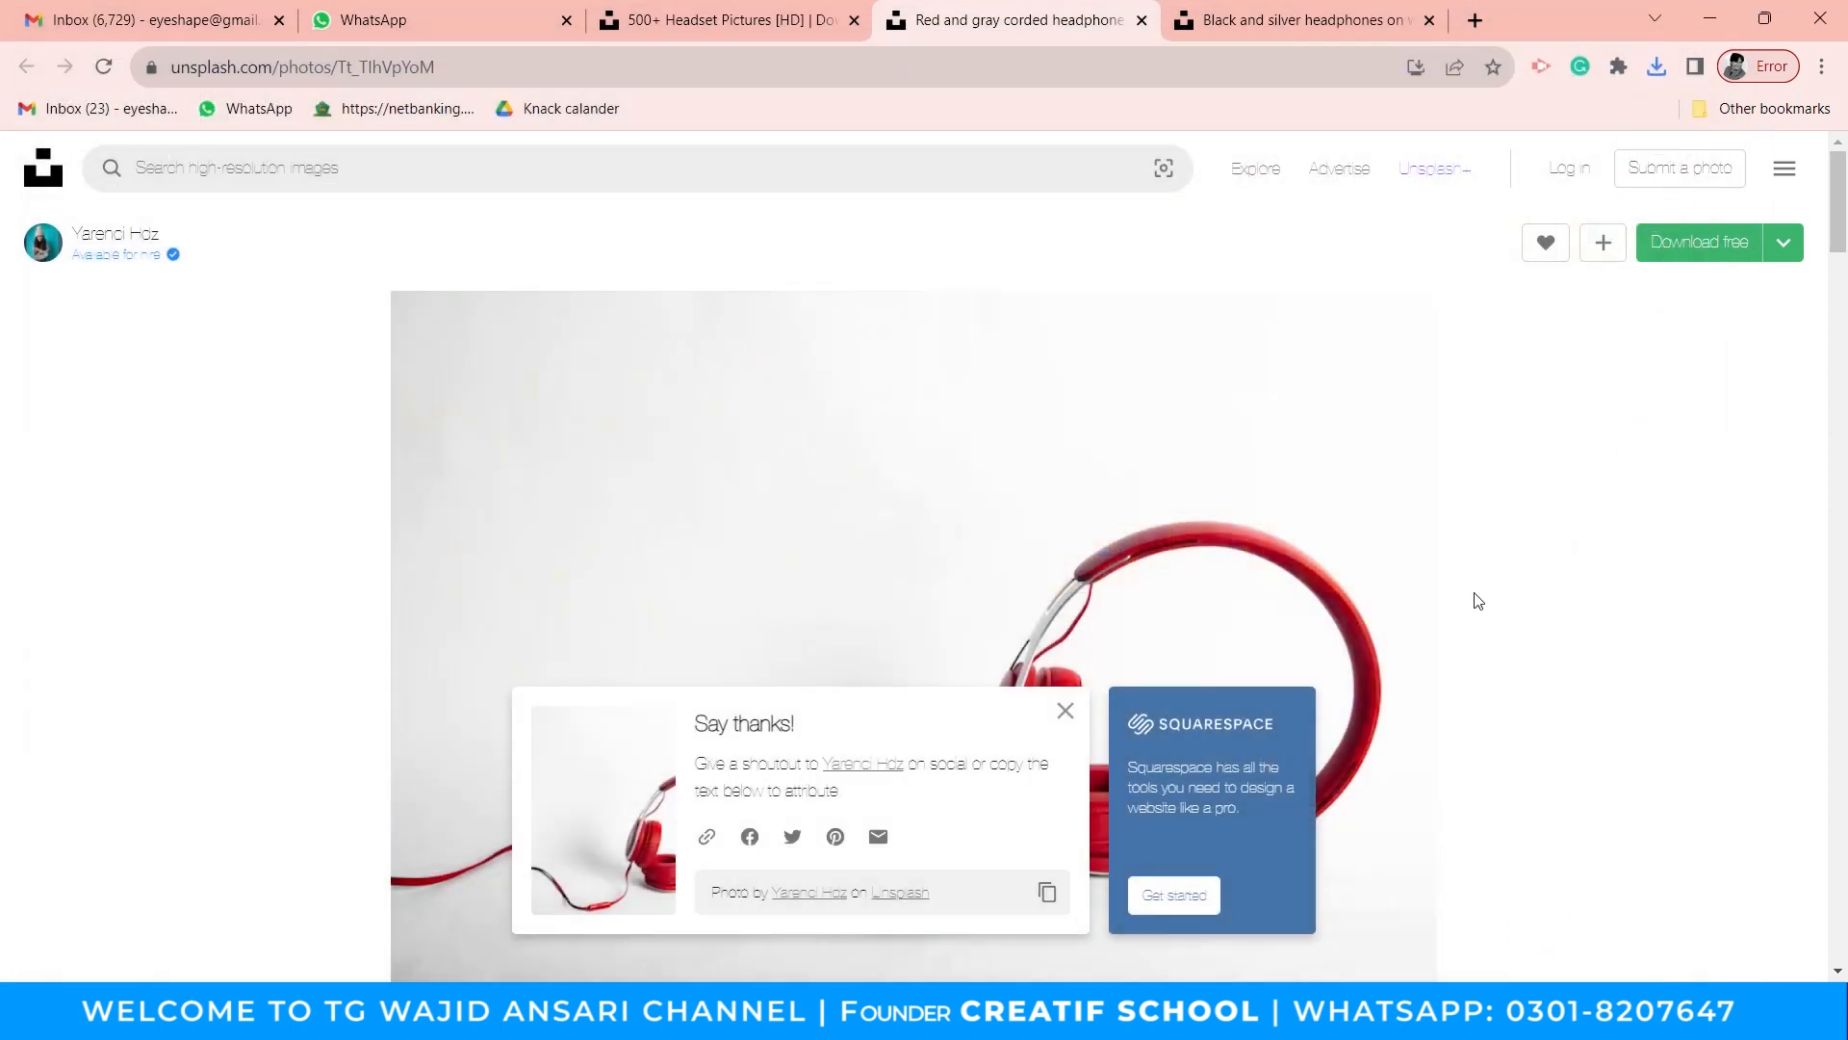
Place the downloaded black headphones photo from the Desktop in Illustrator's poster document and scale it to about 621 by 939 pt over the artboard.
{"action": "key", "text": "super+d"}
{"action": "left_click_drag", "start_coordinate": [491, 743], "coordinate": [796, 423]}
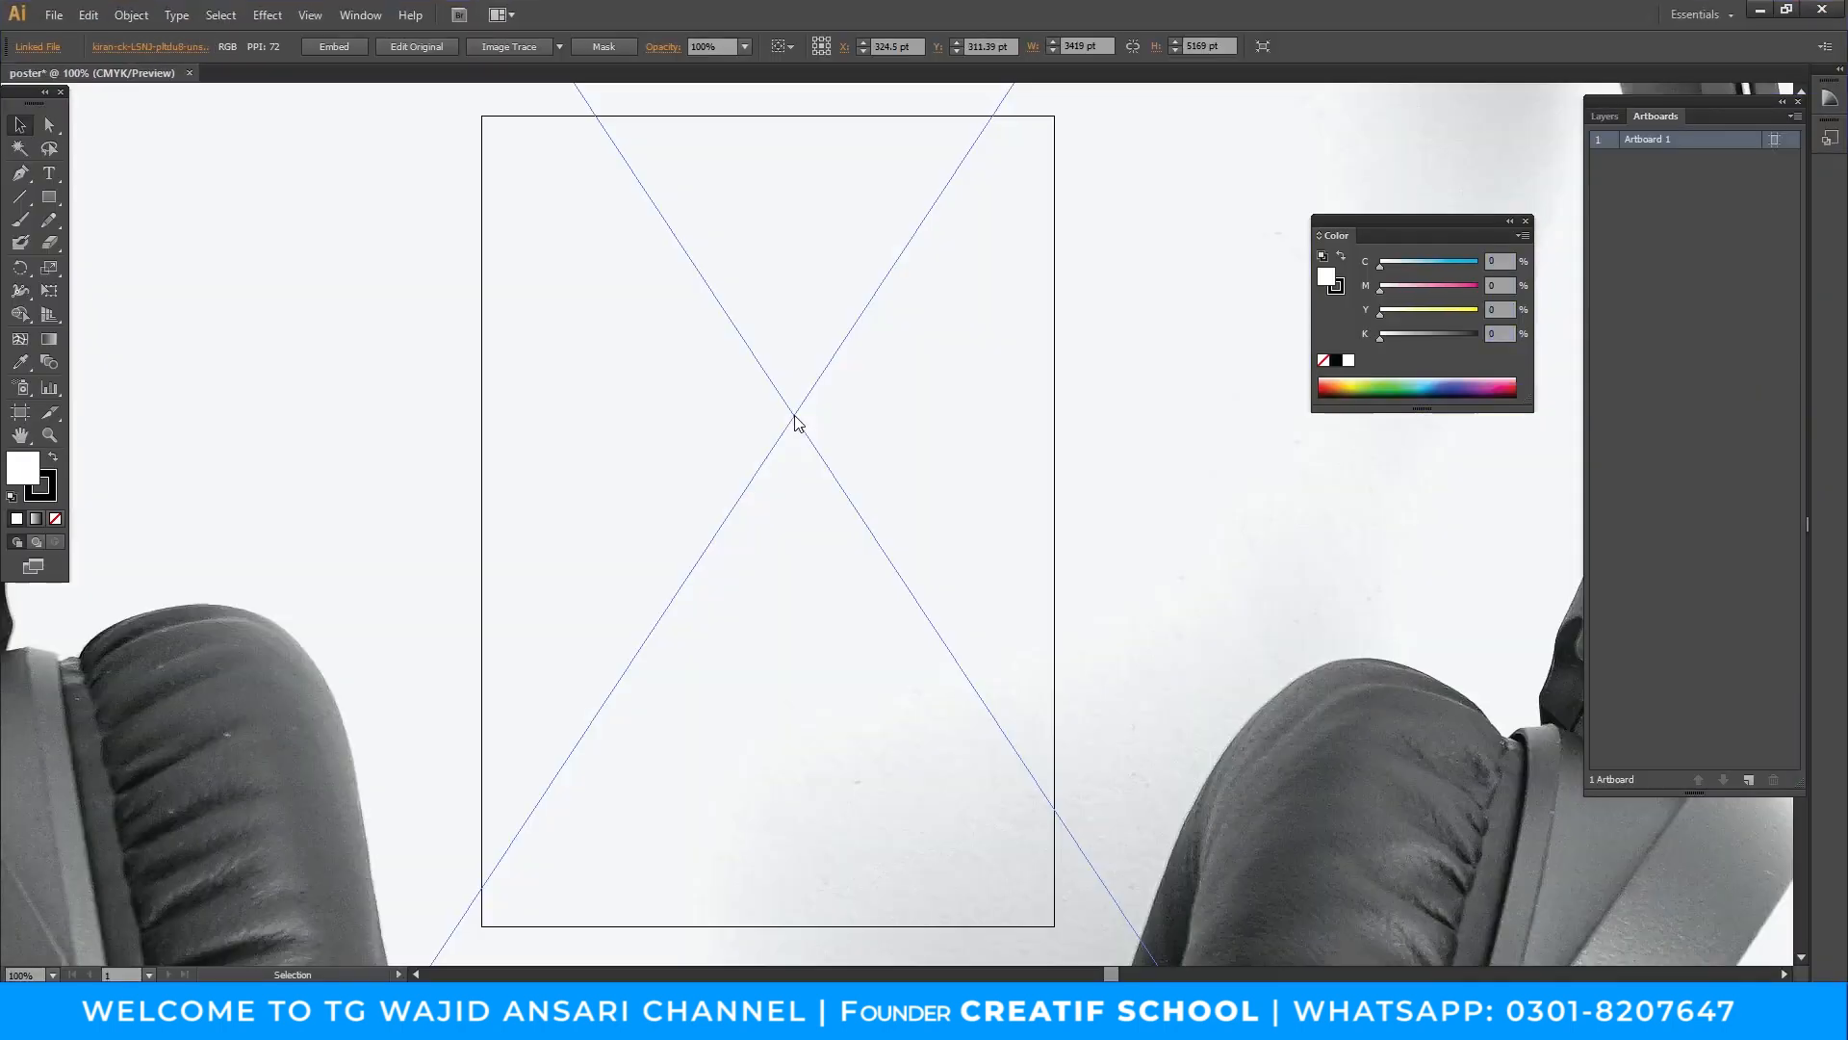
{"action": "left_click", "coordinate": [948, 518], "text": "alt"}
{"action": "left_click", "coordinate": [949, 518], "text": "alt"}
{"action": "left_click", "coordinate": [948, 518], "text": "alt"}
{"action": "left_click", "coordinate": [948, 518], "text": "alt"}
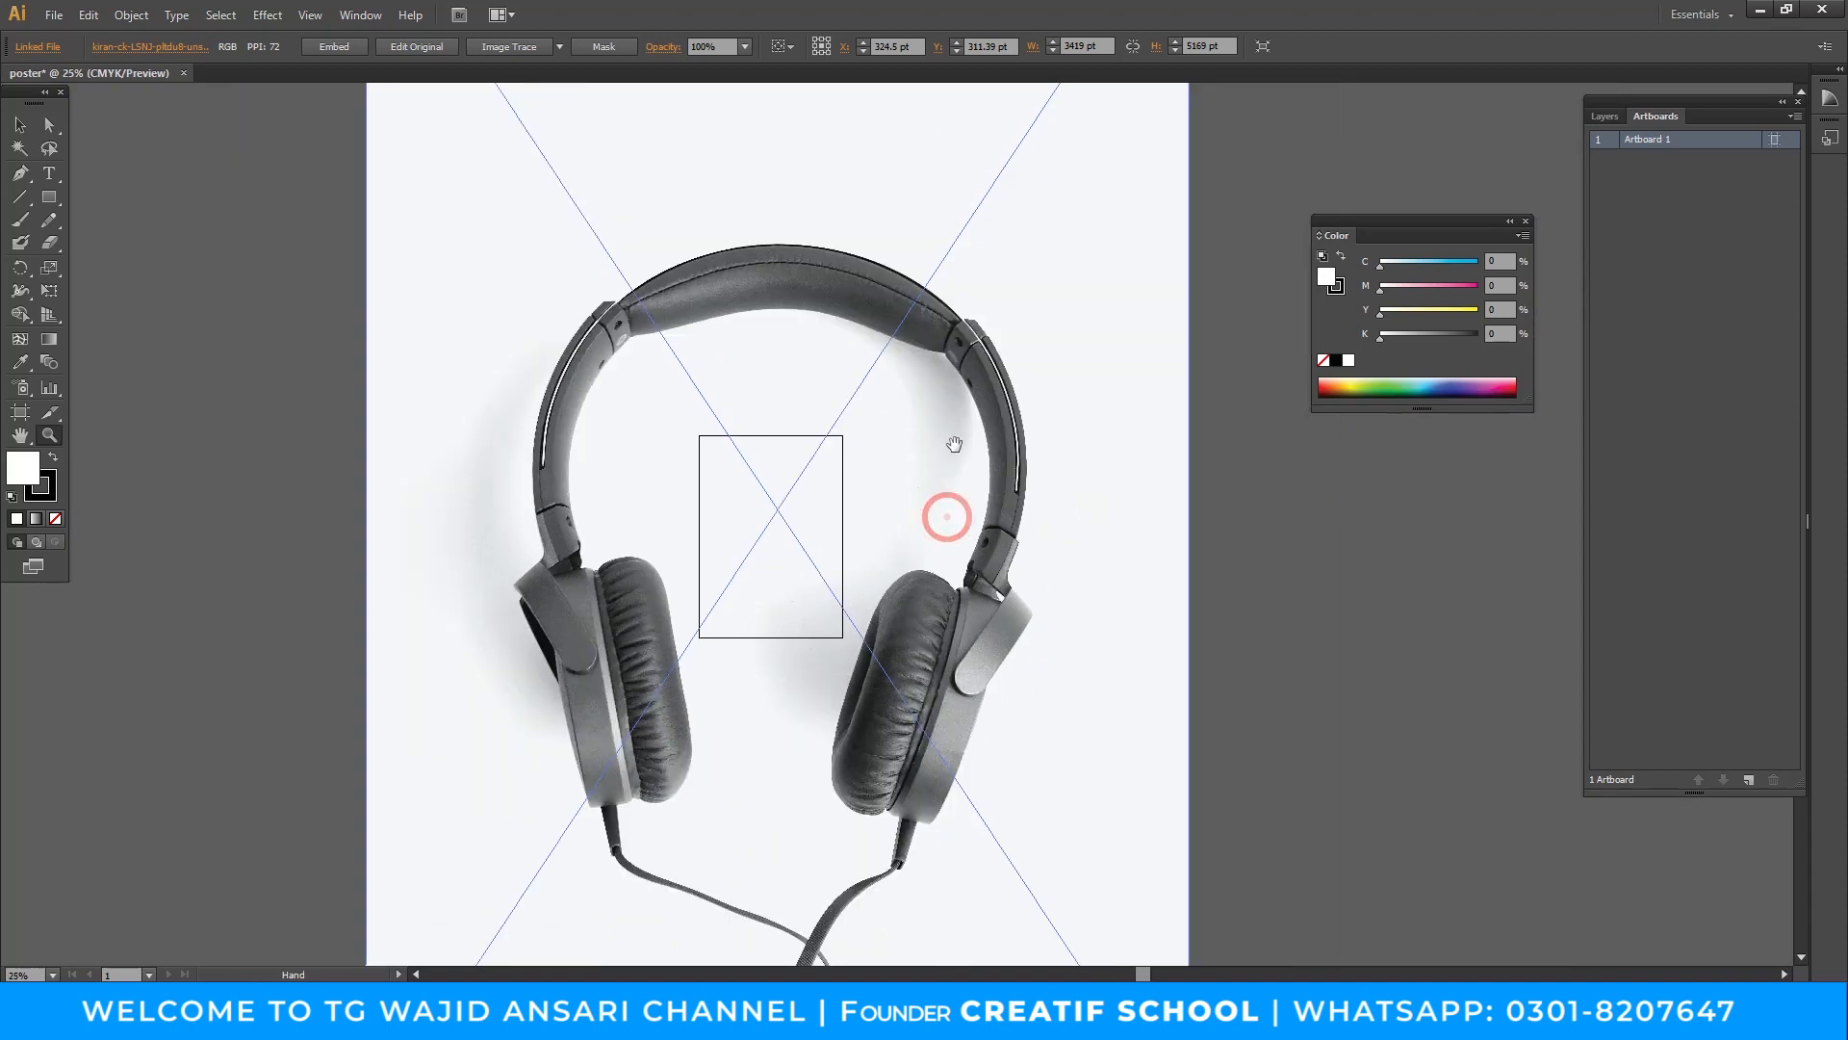
{"action": "left_click_drag", "start_coordinate": [954, 444], "coordinate": [968, 550]}
{"action": "key", "text": "v"}
{"action": "left_click_drag", "start_coordinate": [1058, 281], "coordinate": [1047, 391]}
{"action": "left_click_drag", "start_coordinate": [1192, 103], "coordinate": [884, 614]}
{"action": "left_click_drag", "start_coordinate": [809, 684], "coordinate": [816, 613]}
Scale the headphones photo down proportionally to the artboard's width of 595.28 pt.
{"action": "key", "text": "z"}
{"action": "left_click", "coordinate": [820, 639]}
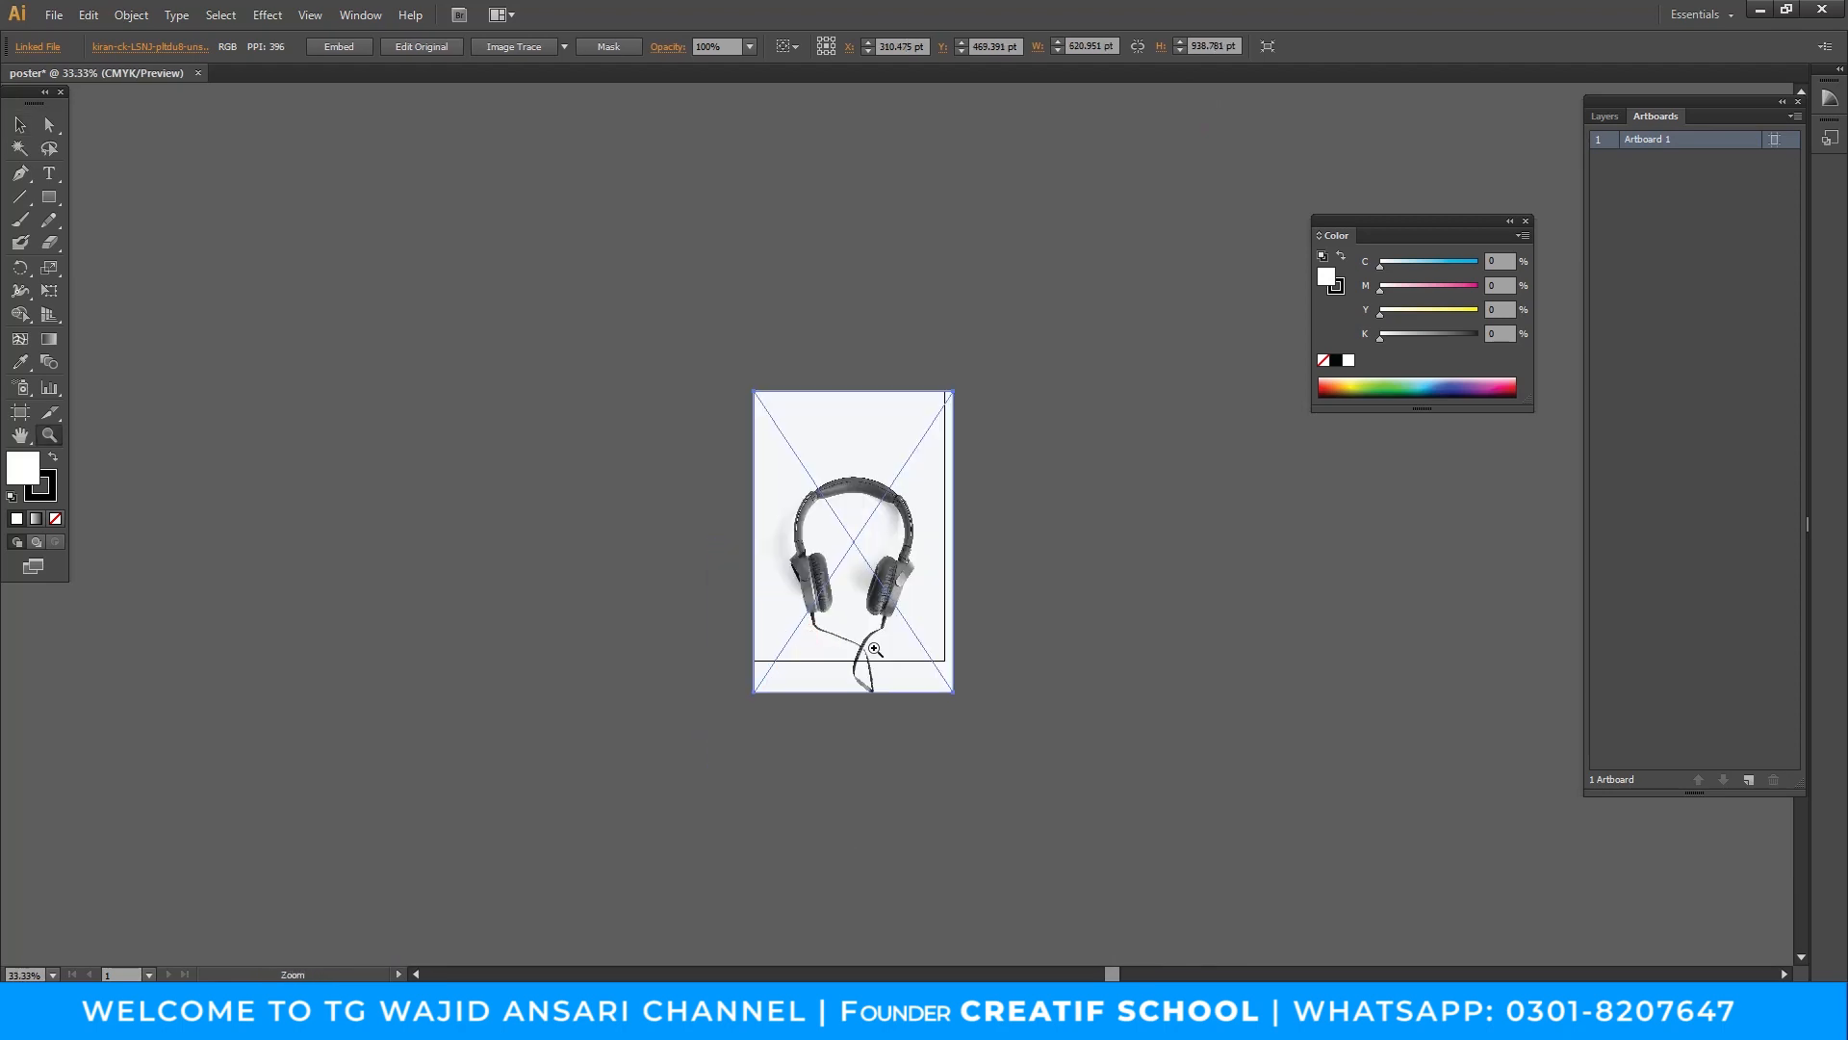
{"action": "left_click", "coordinate": [875, 649]}
{"action": "left_click", "coordinate": [928, 527]}
{"action": "left_click_drag", "start_coordinate": [956, 467], "coordinate": [978, 699]}
{"action": "key", "text": "v"}
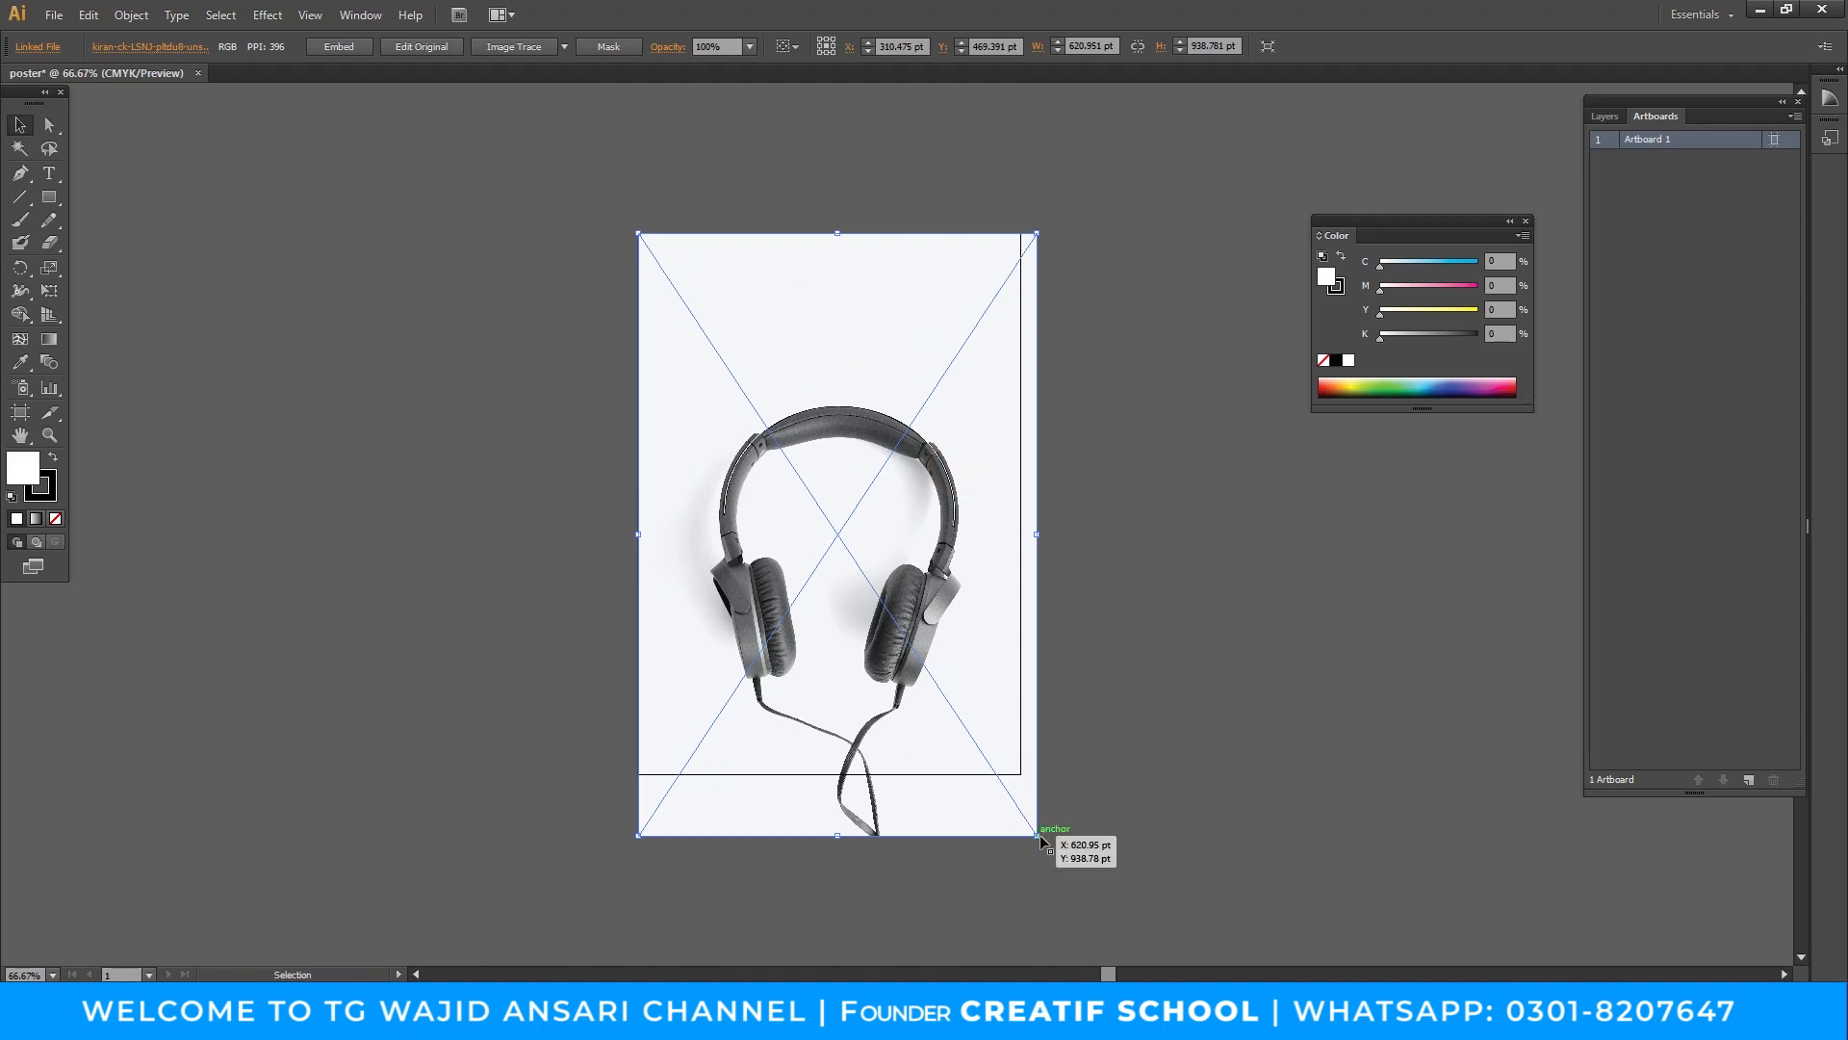
{"action": "left_click_drag", "start_coordinate": [1040, 834], "coordinate": [1021, 812]}
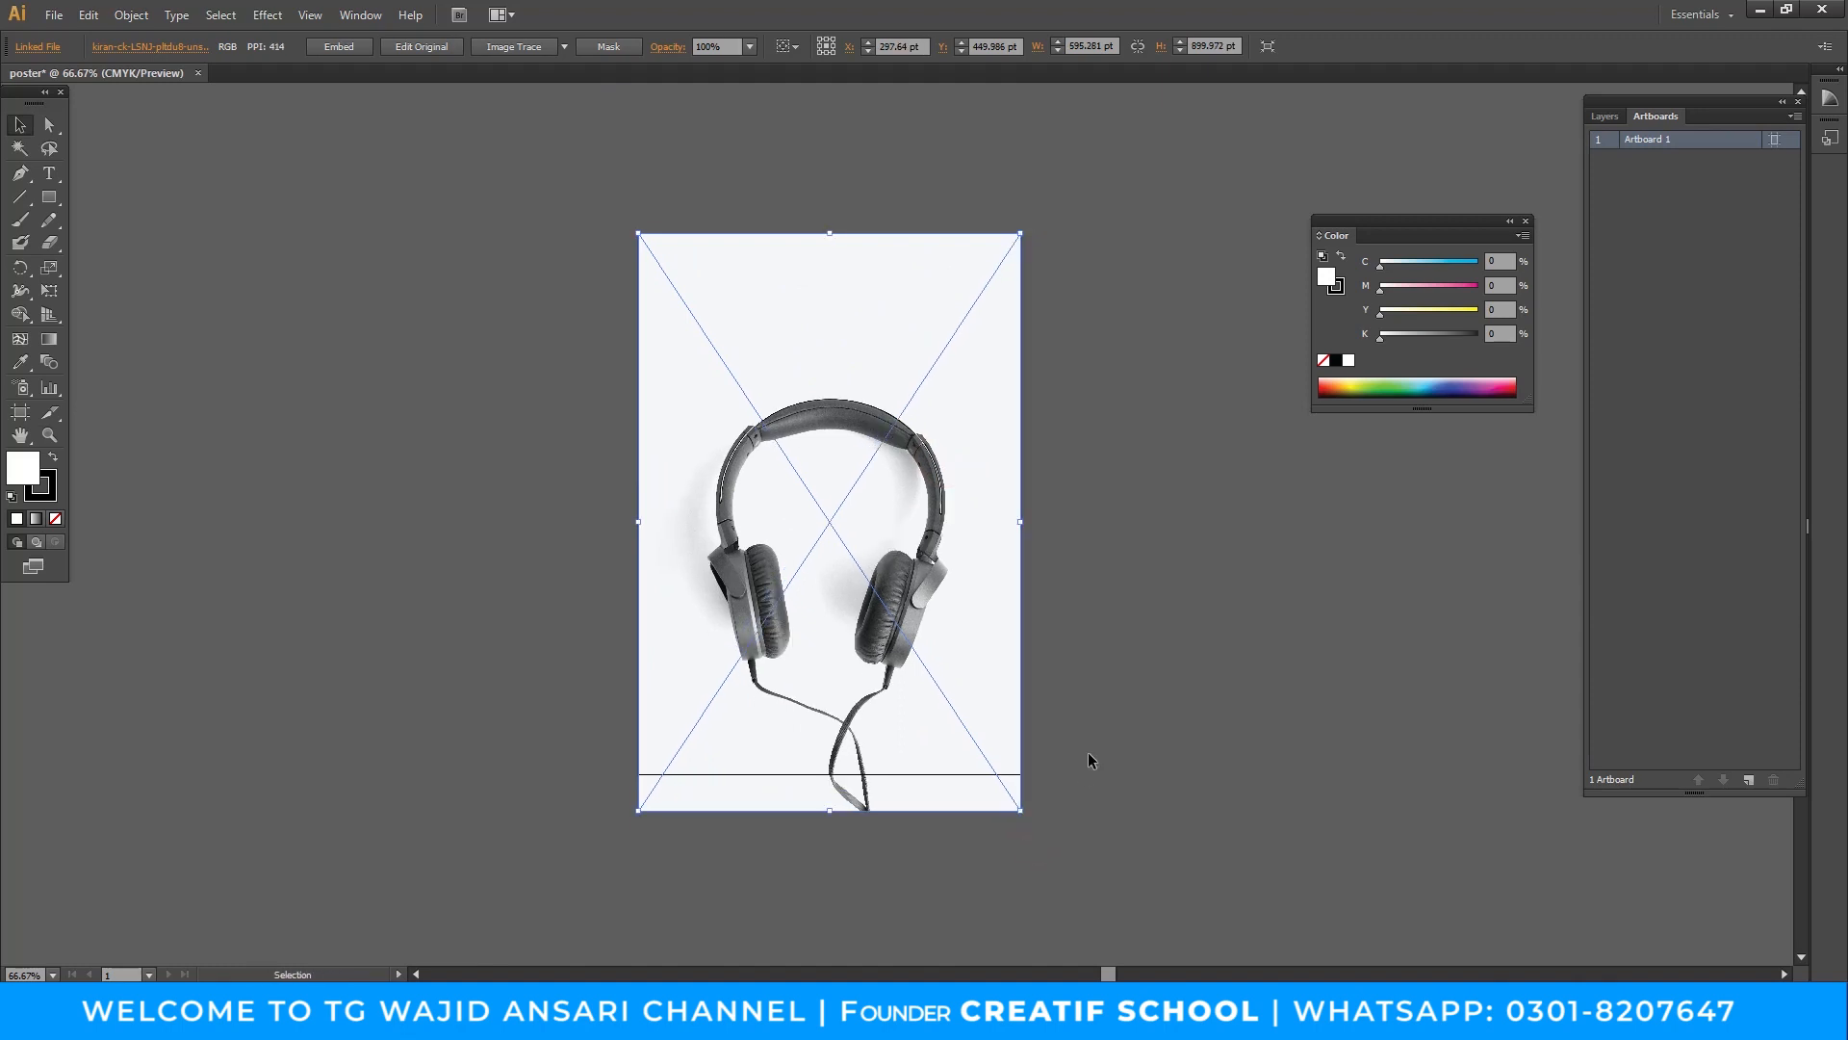
Shrink the headphones photo to about 355 by 537 pt, keeping it roughly in the middle of the artboard.
{"action": "left_click", "coordinate": [1089, 754]}
{"action": "left_click_drag", "start_coordinate": [1089, 753], "coordinate": [1086, 806]}
{"action": "left_click_drag", "start_coordinate": [1001, 711], "coordinate": [995, 706]}
{"action": "left_click_drag", "start_coordinate": [1013, 285], "coordinate": [943, 390]}
{"action": "left_click", "coordinate": [1106, 404]}
Draw a 595.28 by 841.89 pt rectangle covering the whole artboard and send it behind the headphones photo.
{"action": "key", "text": "z"}
{"action": "left_click", "coordinate": [949, 558]}
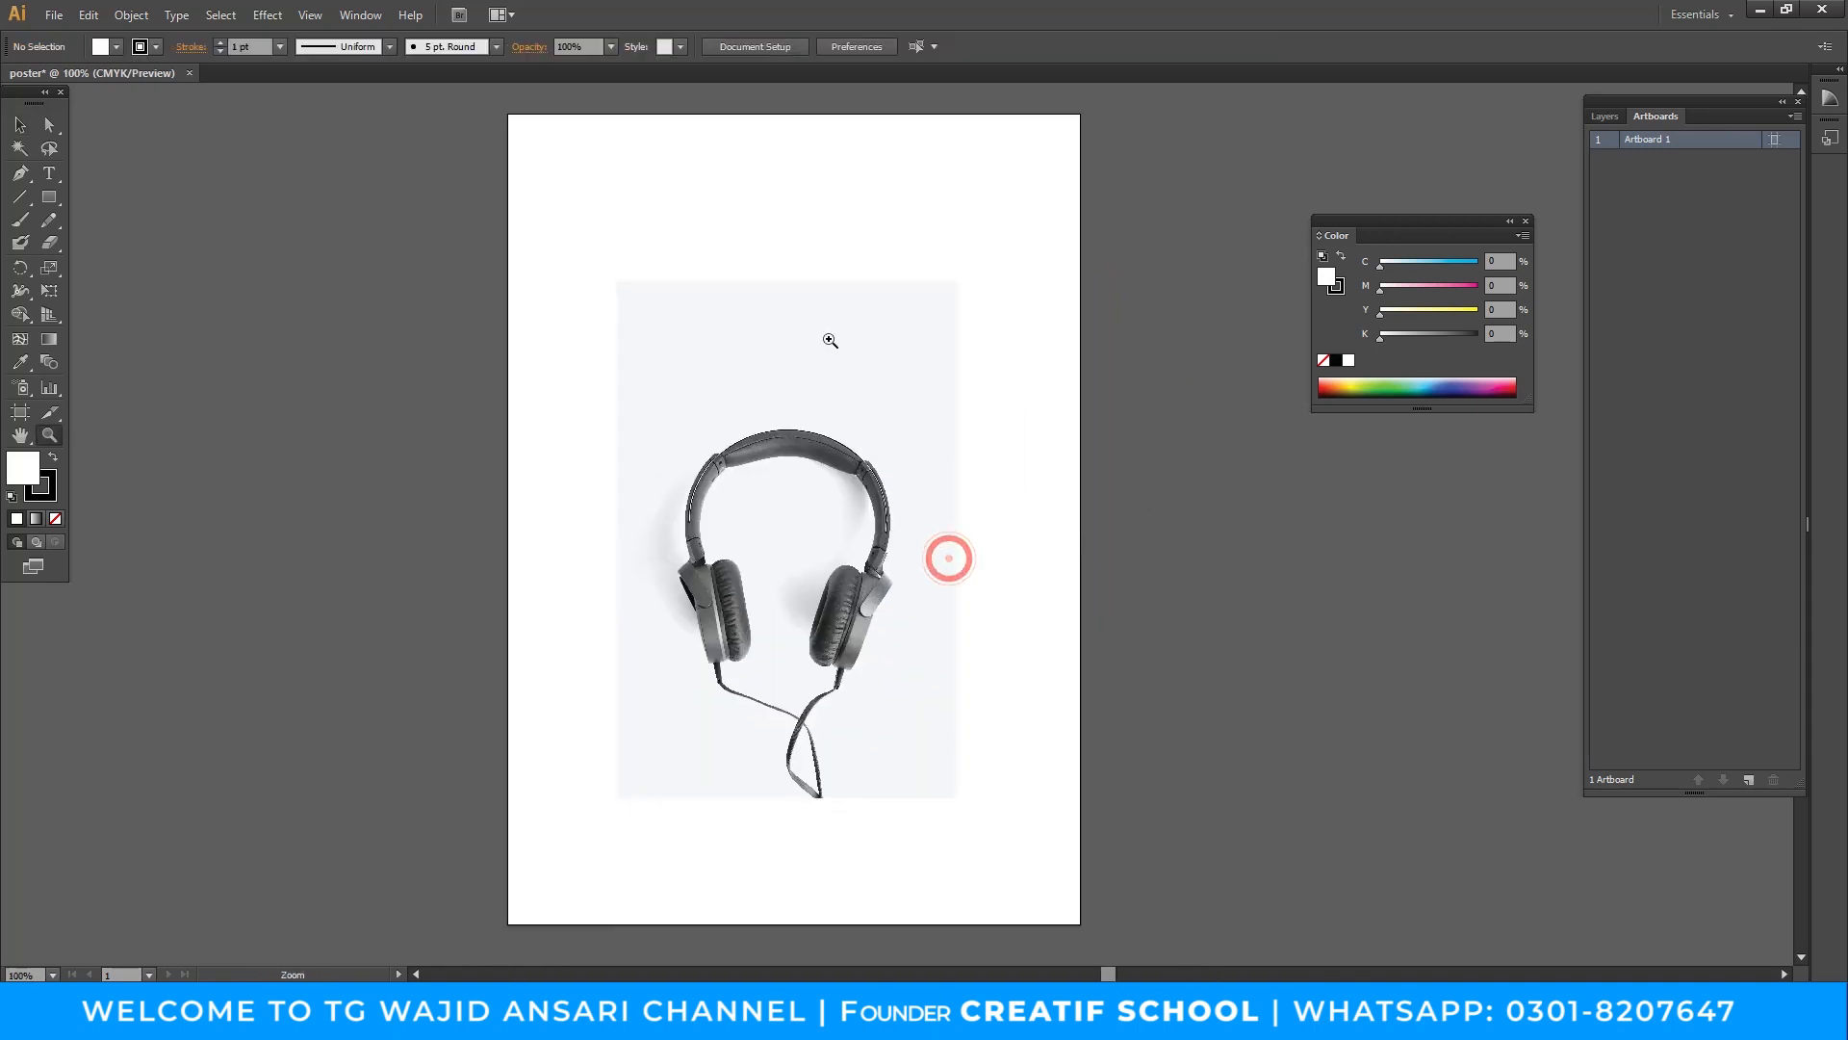
{"action": "mouse_move", "coordinate": [927, 508]}
{"action": "left_mouse_down"}
{"action": "mouse_move", "coordinate": [973, 485]}
{"action": "mouse_move", "coordinate": [930, 517]}
{"action": "mouse_move", "coordinate": [1005, 560]}
{"action": "mouse_move", "coordinate": [927, 515]}
{"action": "left_mouse_up"}
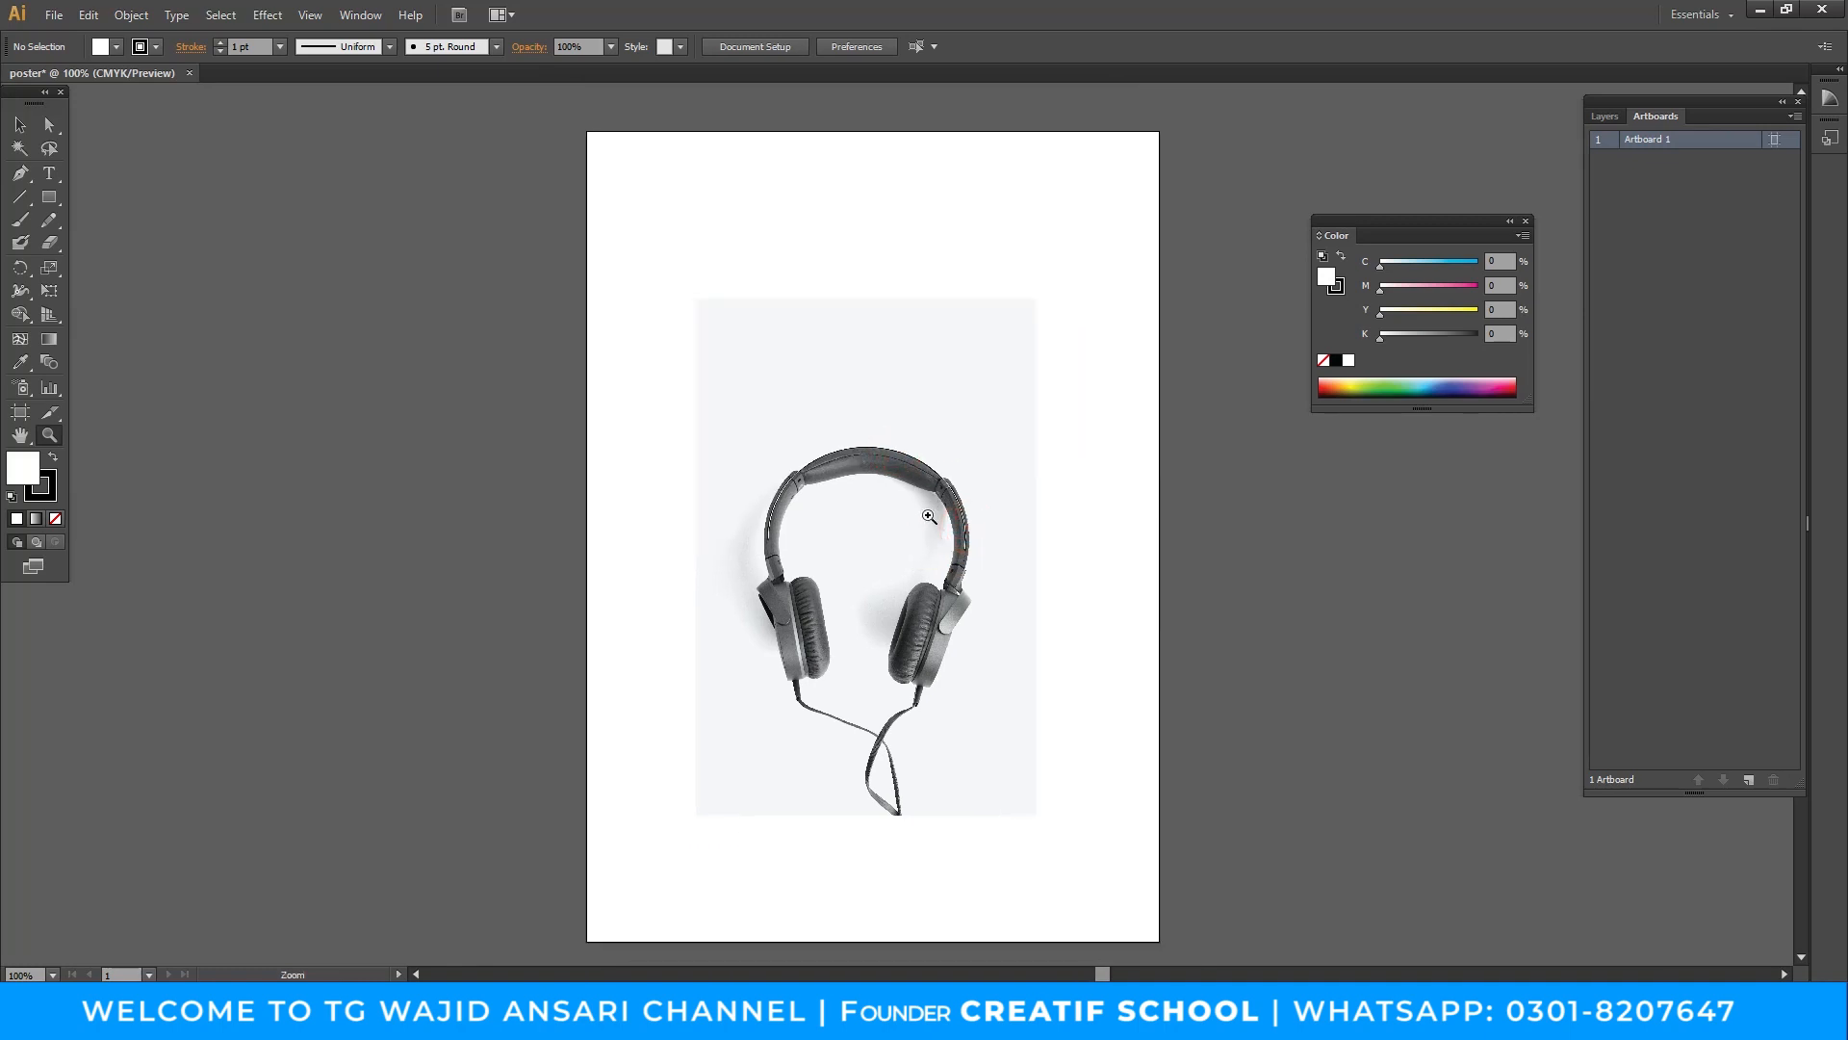
{"action": "left_click_drag", "start_coordinate": [917, 449], "coordinate": [899, 413]}
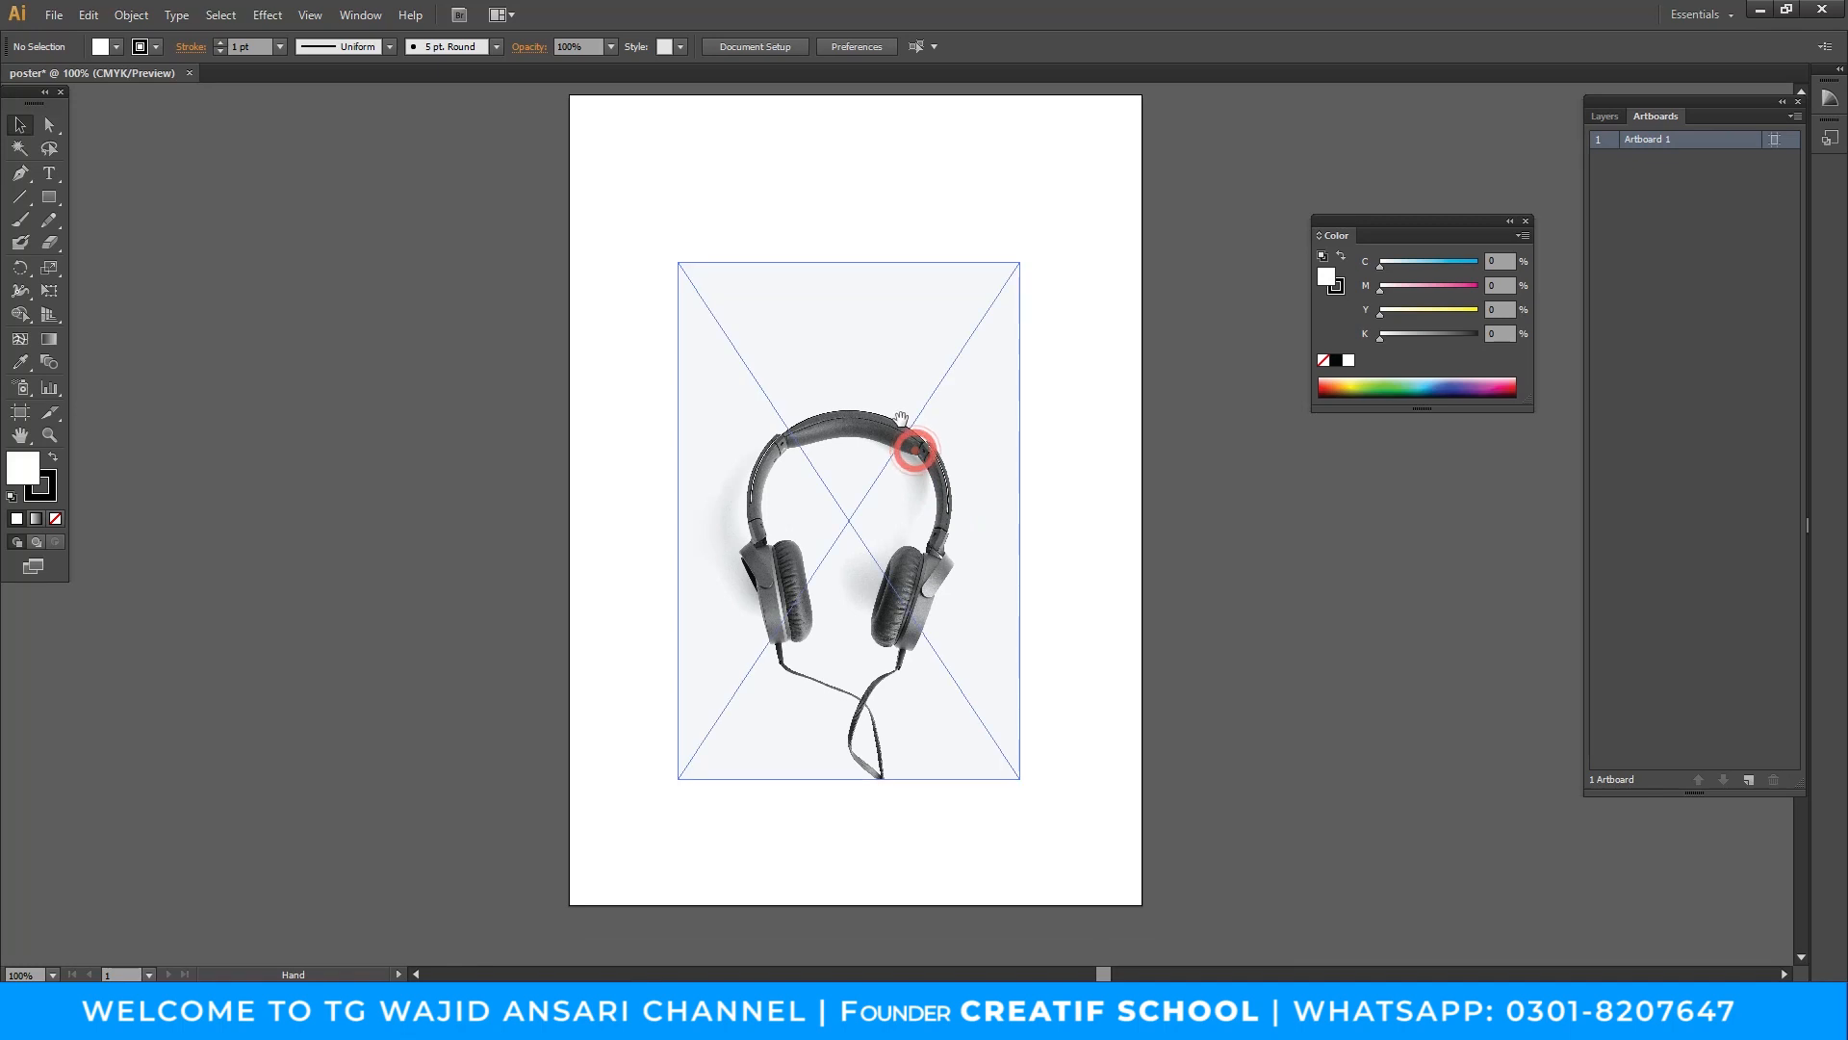
{"action": "left_click_drag", "start_coordinate": [733, 305], "coordinate": [708, 319]}
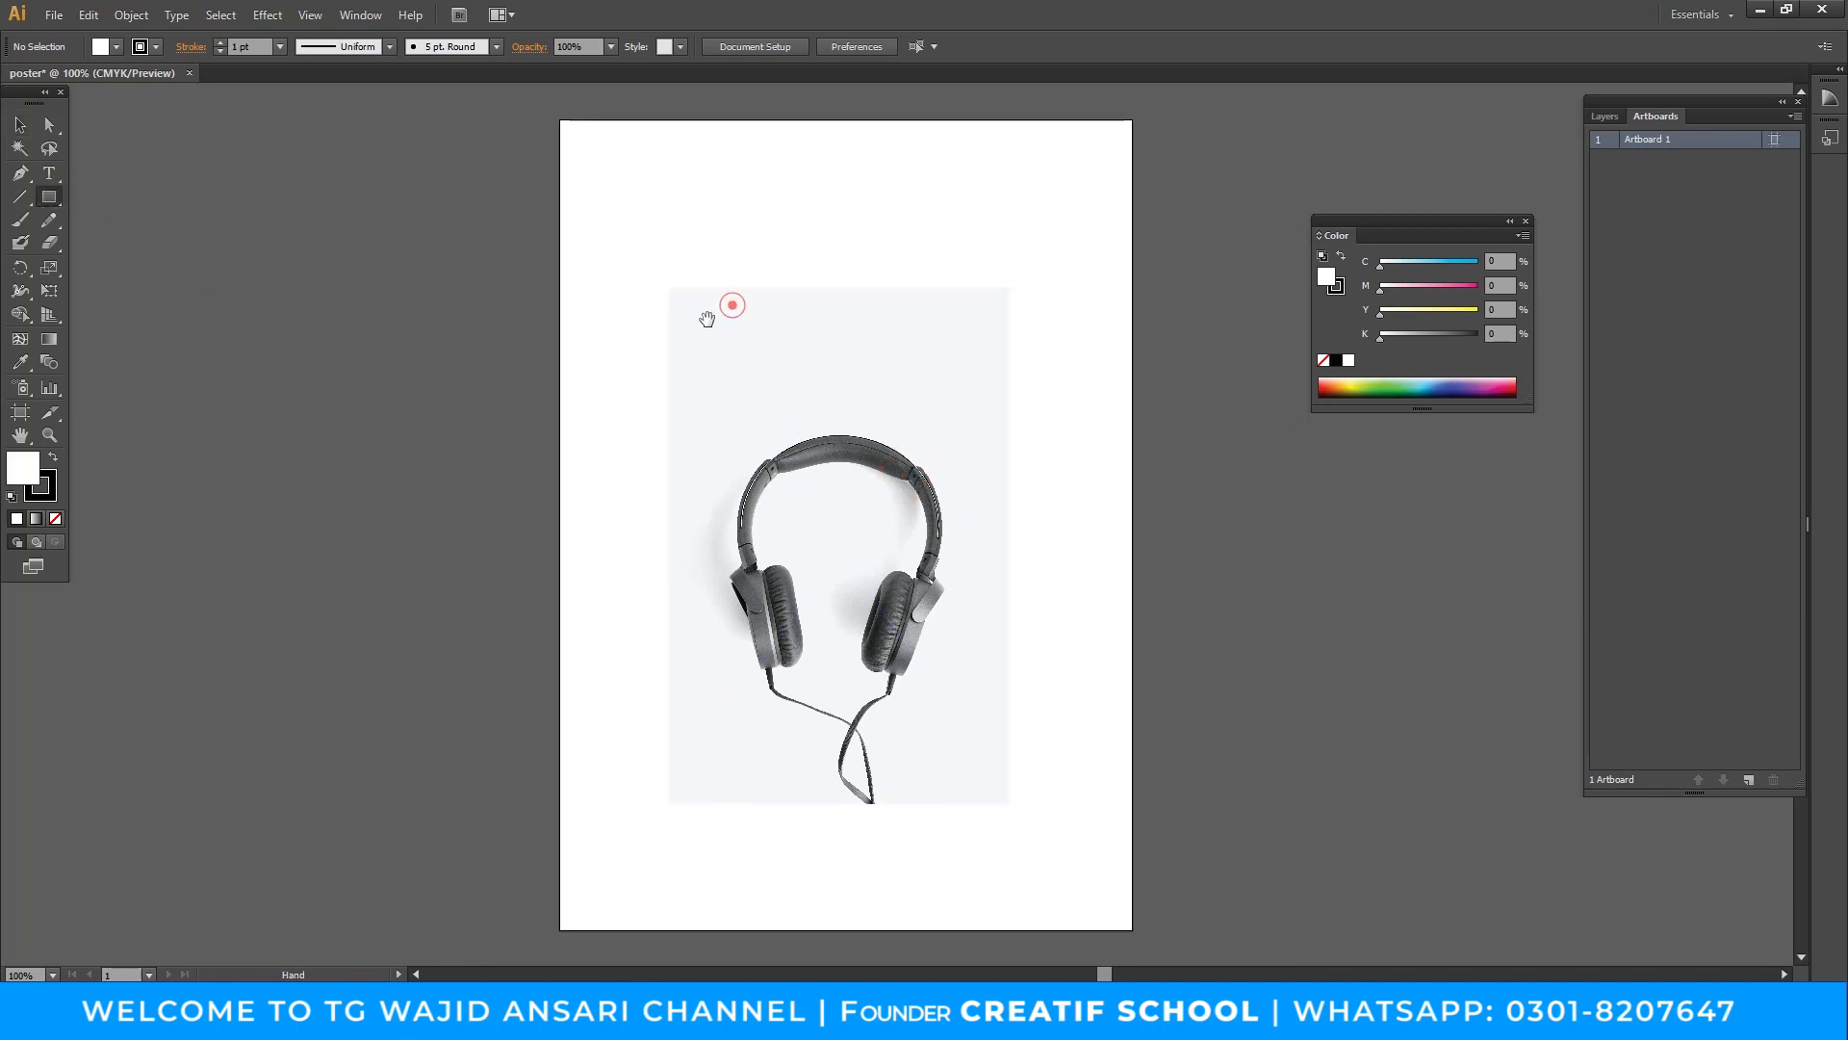
{"action": "left_click_drag", "start_coordinate": [557, 120], "coordinate": [1133, 930]}
{"action": "key", "text": "v"}
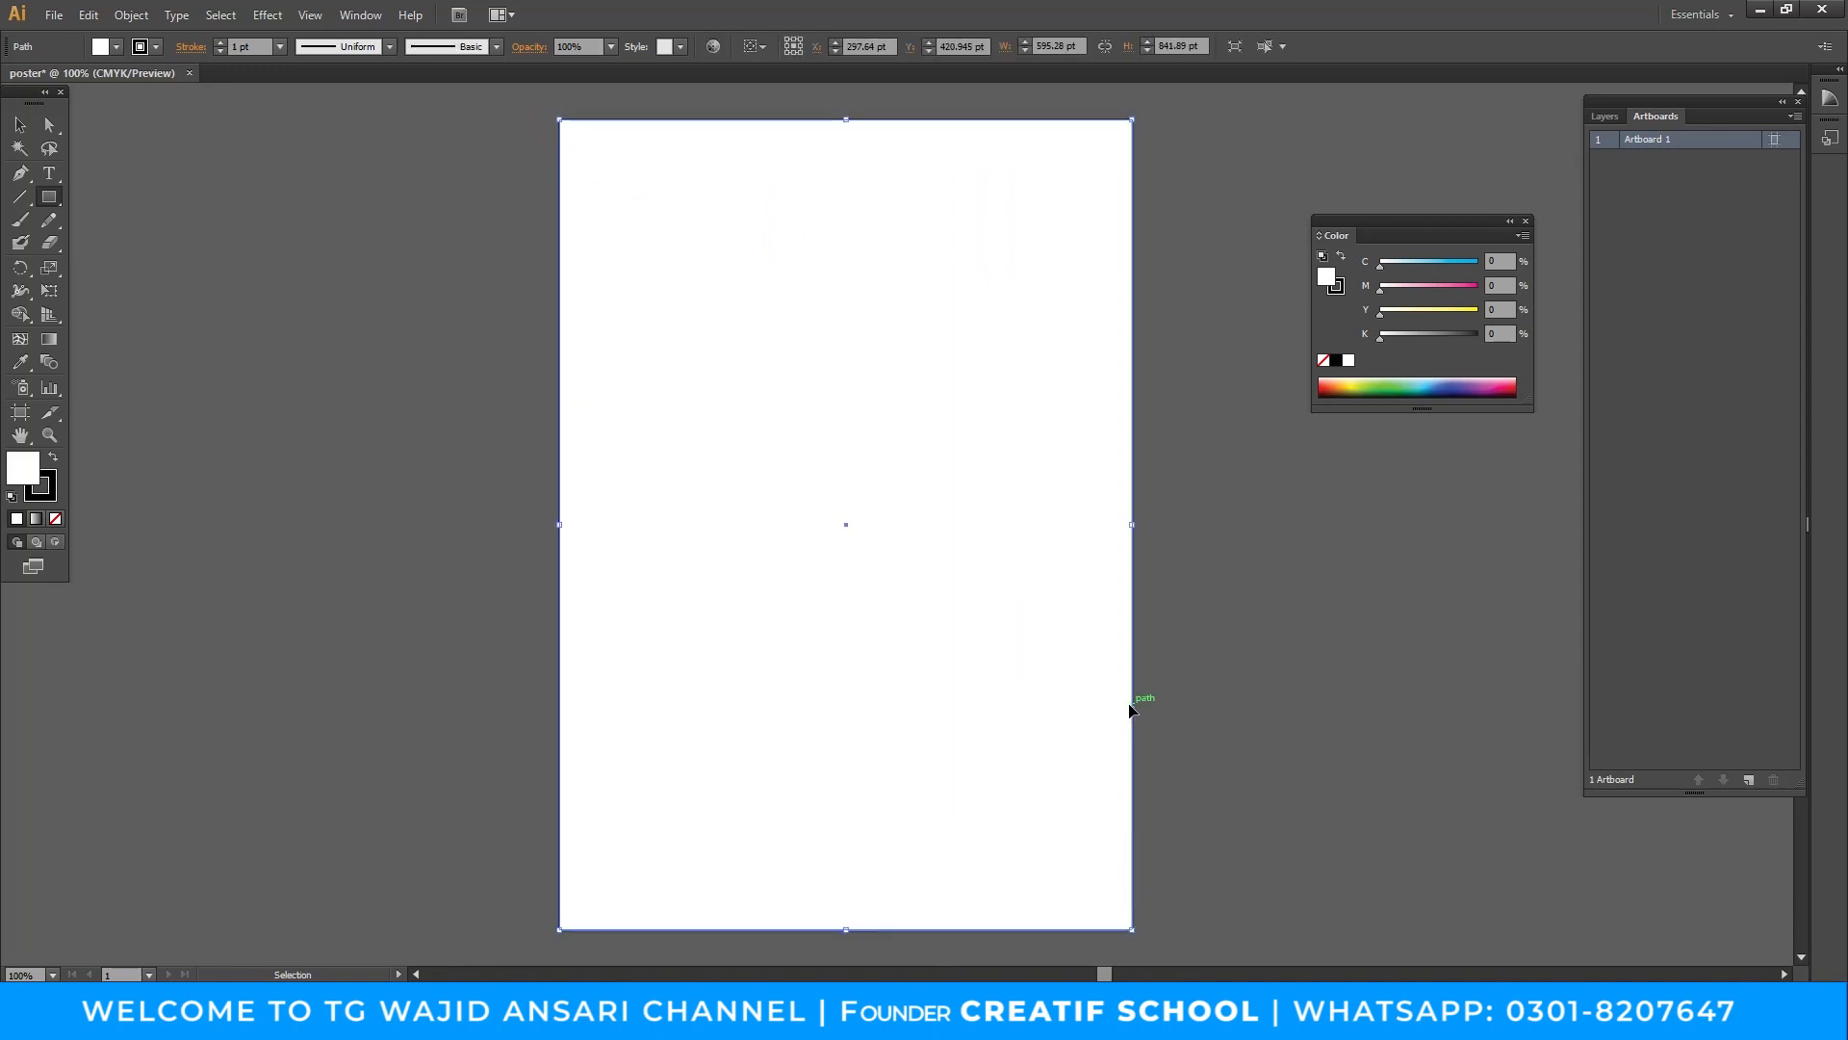
{"action": "key", "text": "ctrl+shift+bracketleft"}
{"action": "key", "text": "m"}
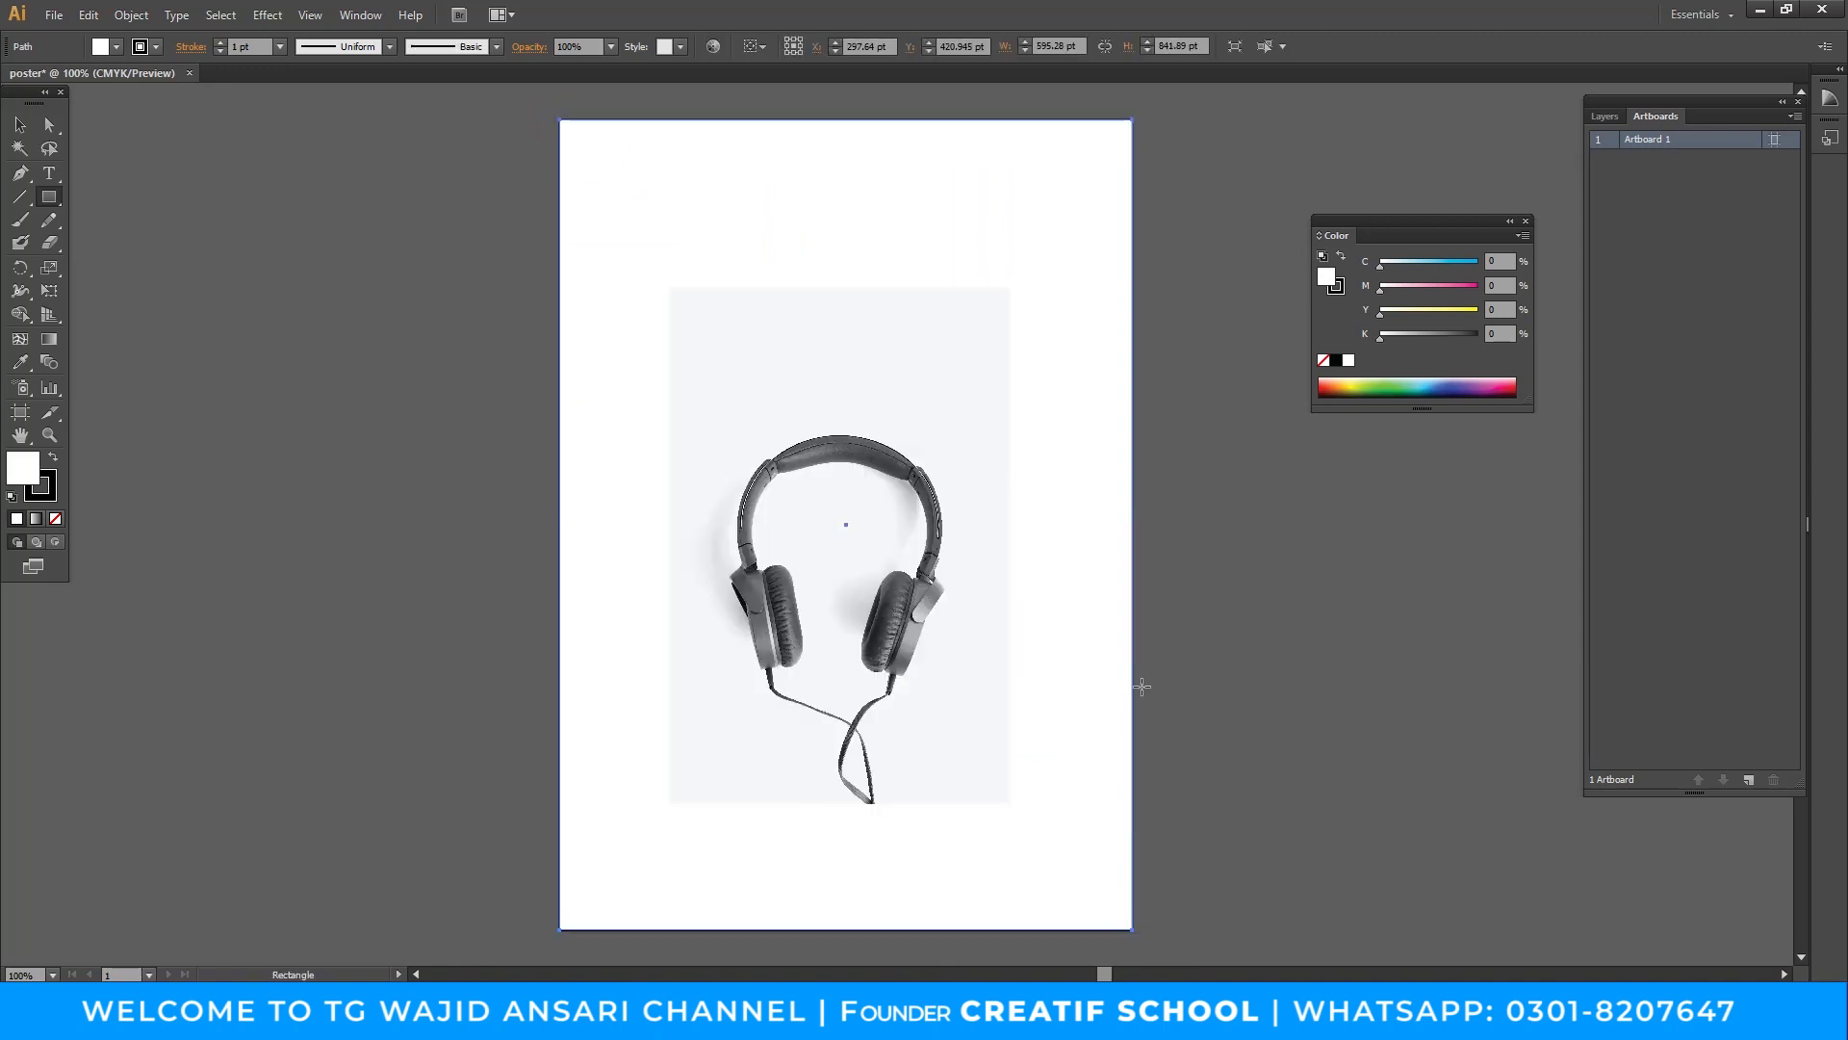
{"action": "key", "text": "v"}
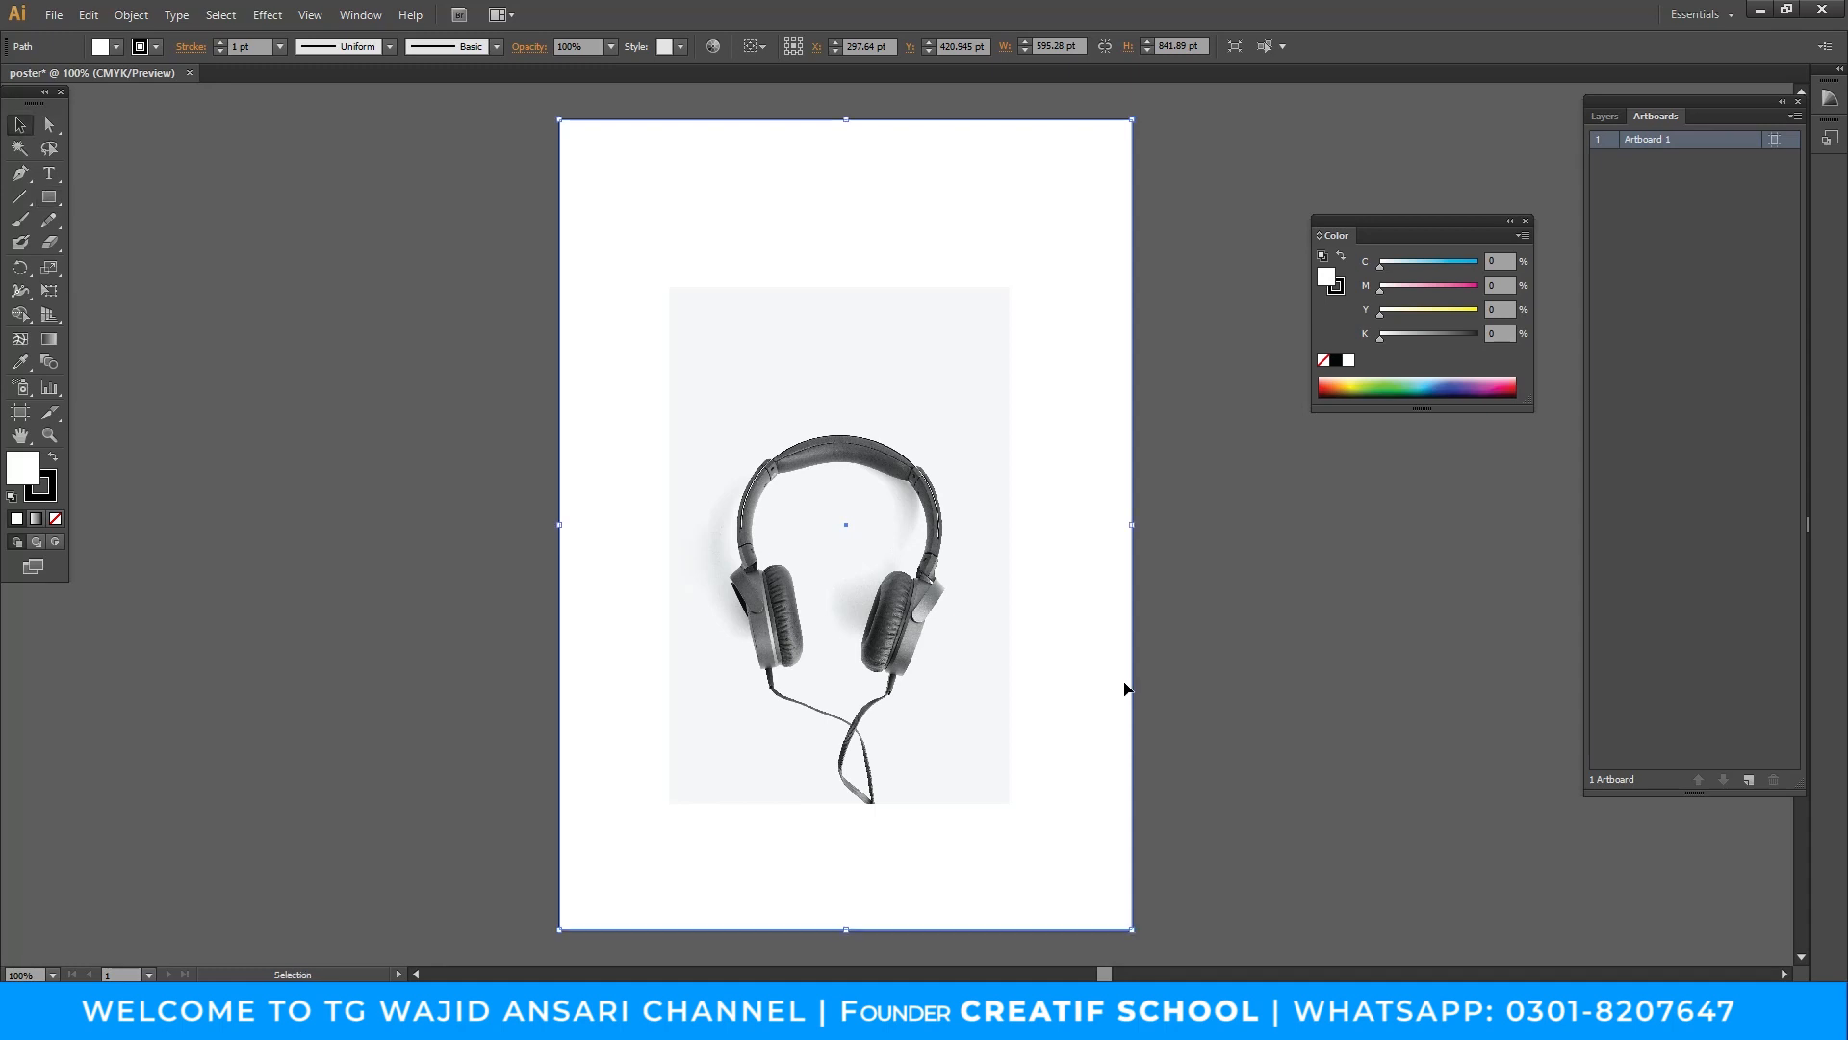
Fill the background rectangle with the pale color sampled from the photo's backdrop using the Eyedropper.
{"action": "left_click", "coordinate": [20, 363]}
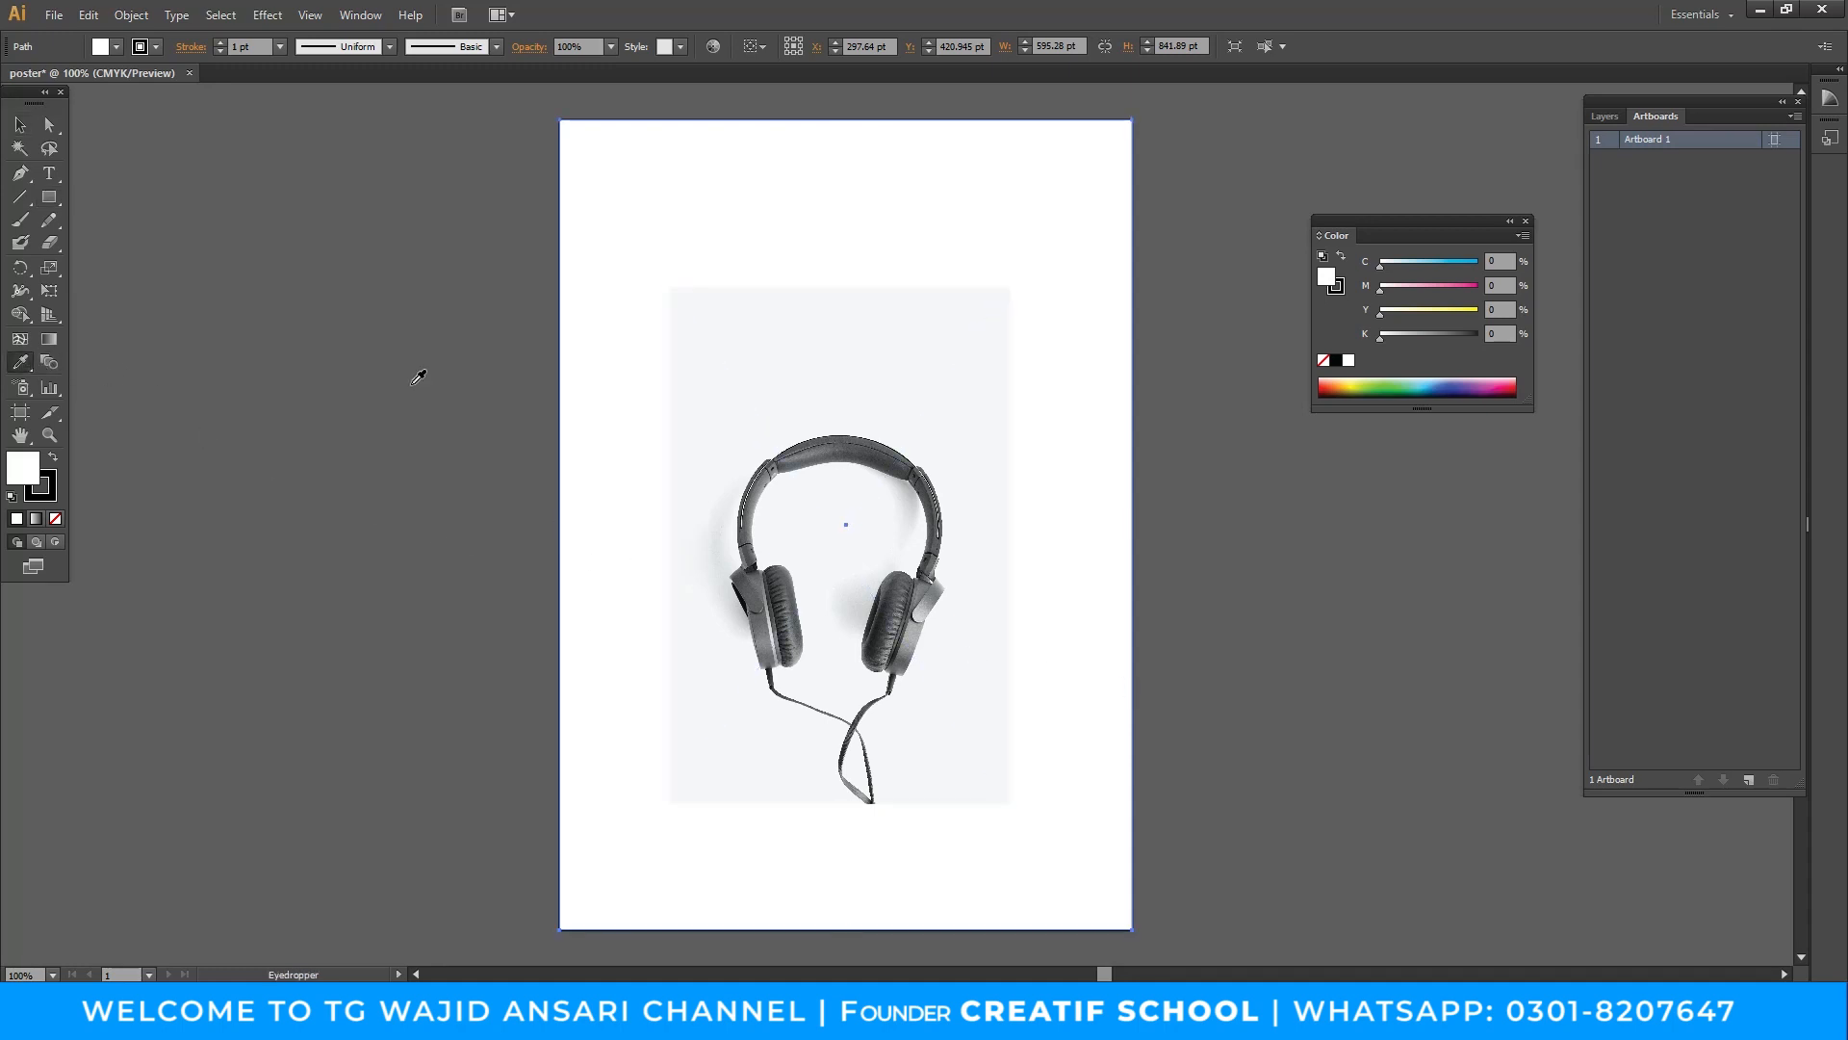
{"action": "left_click", "coordinate": [817, 313]}
{"action": "key", "text": "v"}
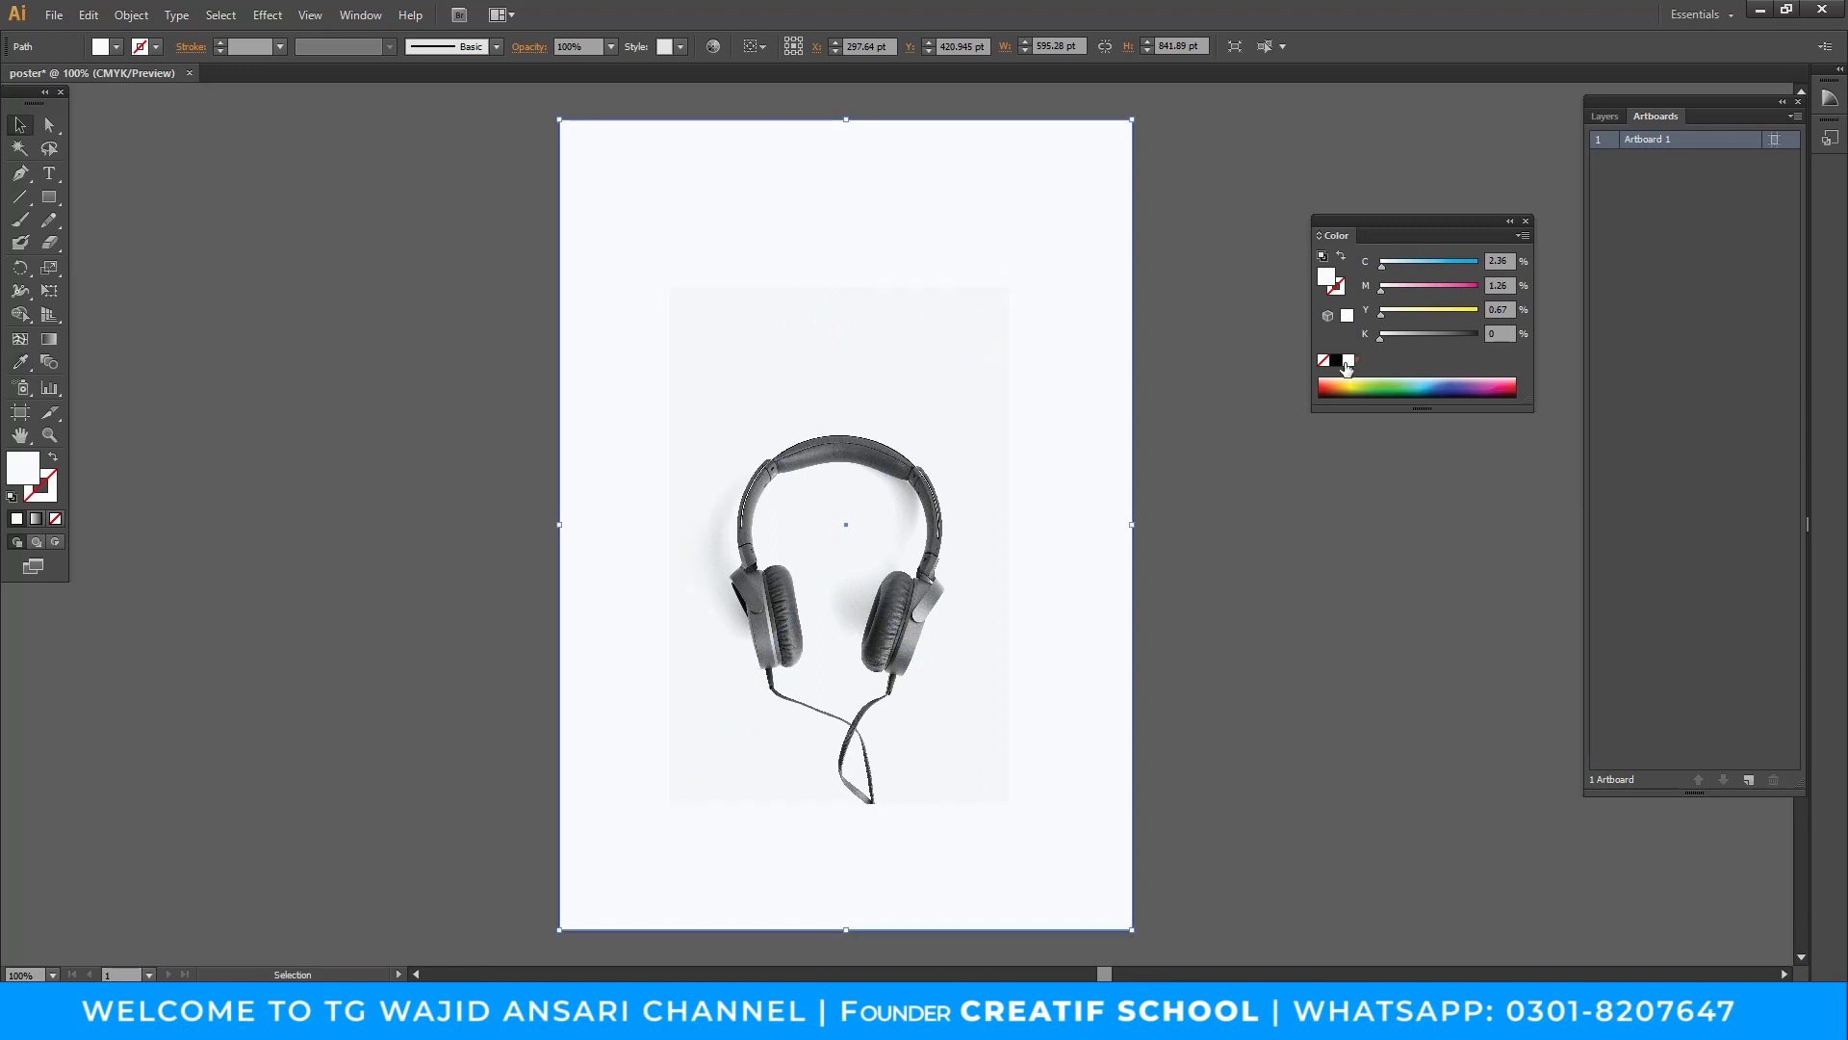
{"action": "left_click", "coordinate": [1173, 521]}
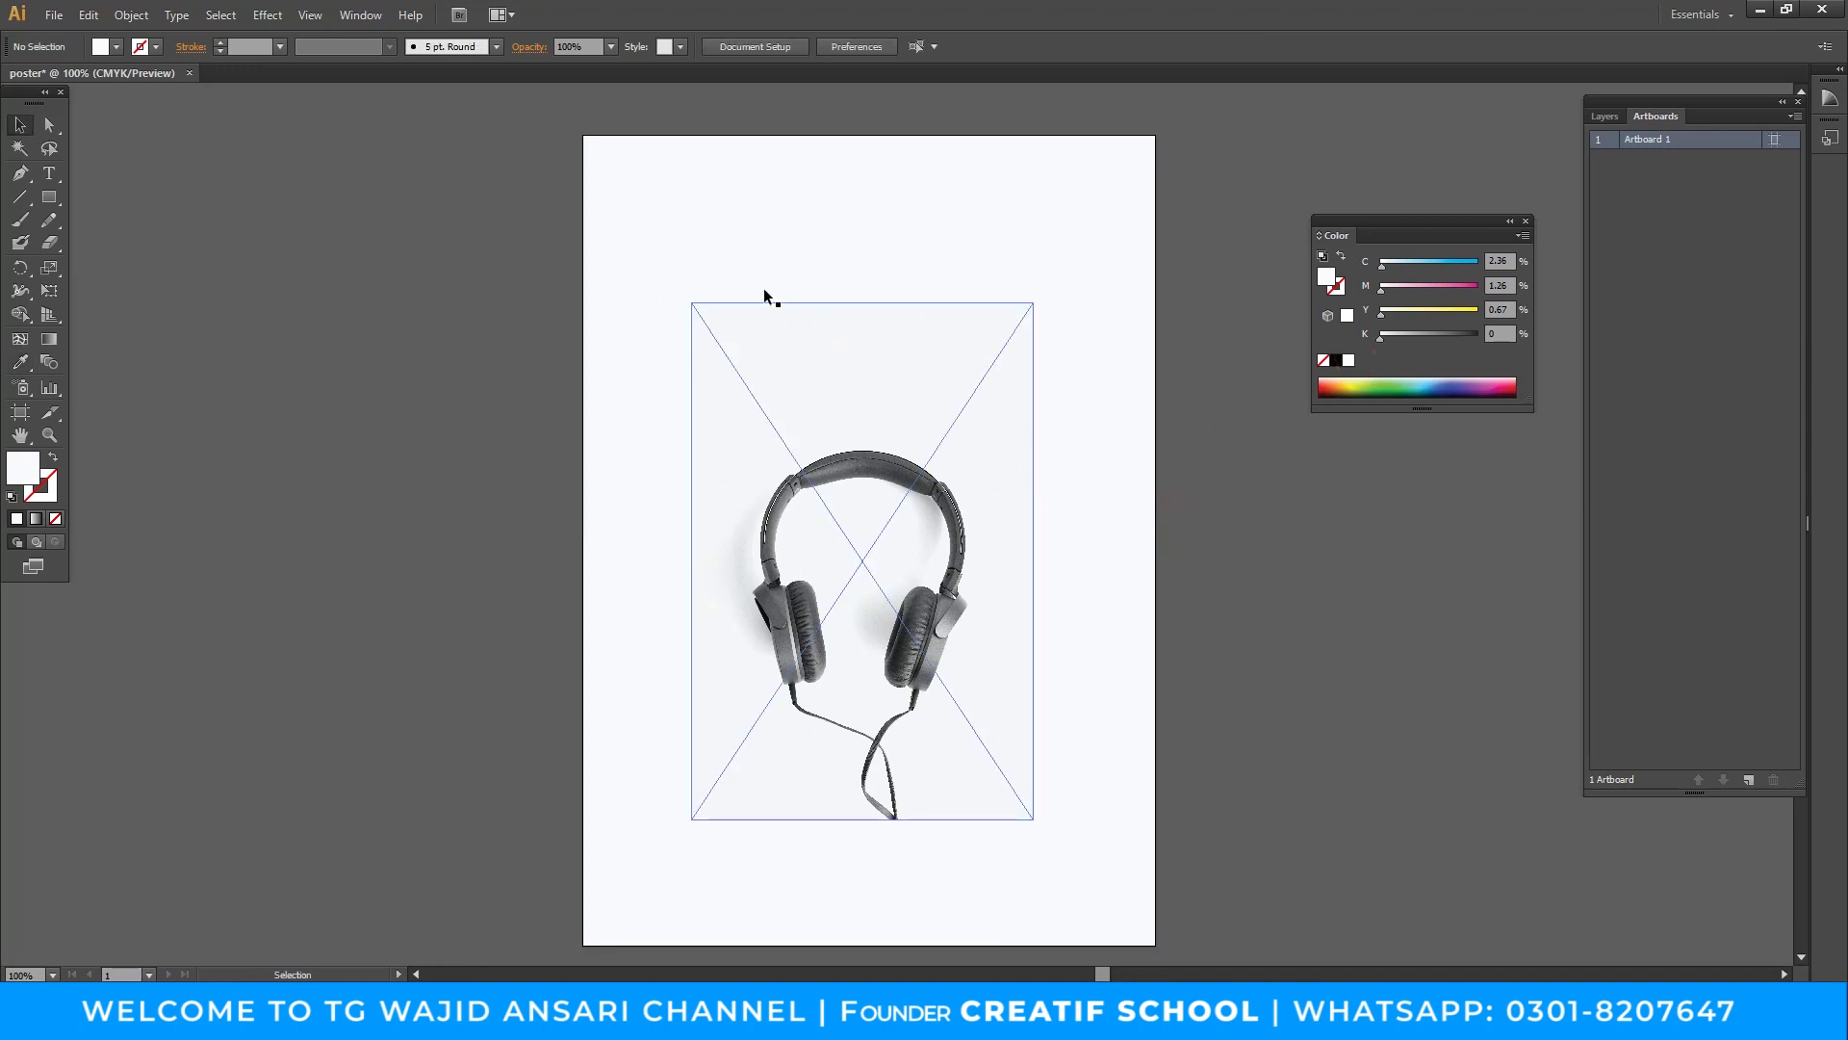
Embed the linked headphones photo in the poster document.
{"action": "left_click", "coordinate": [845, 407]}
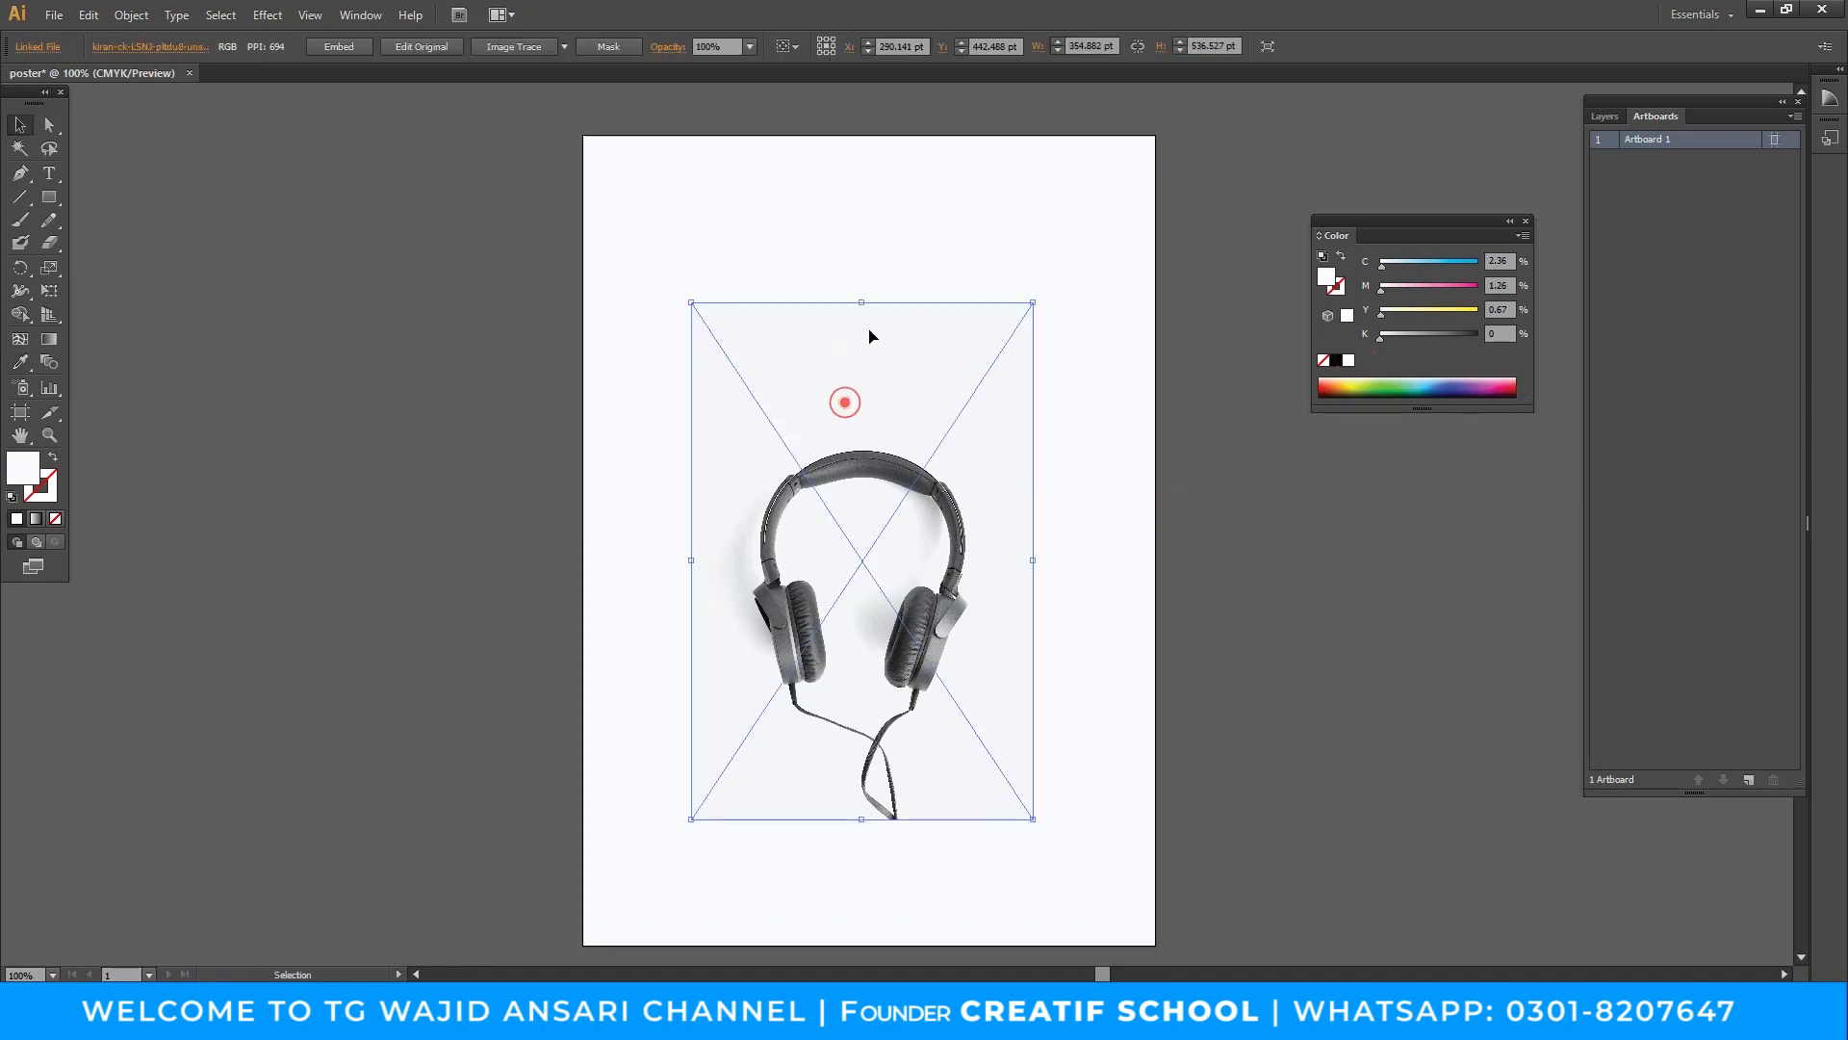
{"action": "left_click", "coordinate": [351, 49]}
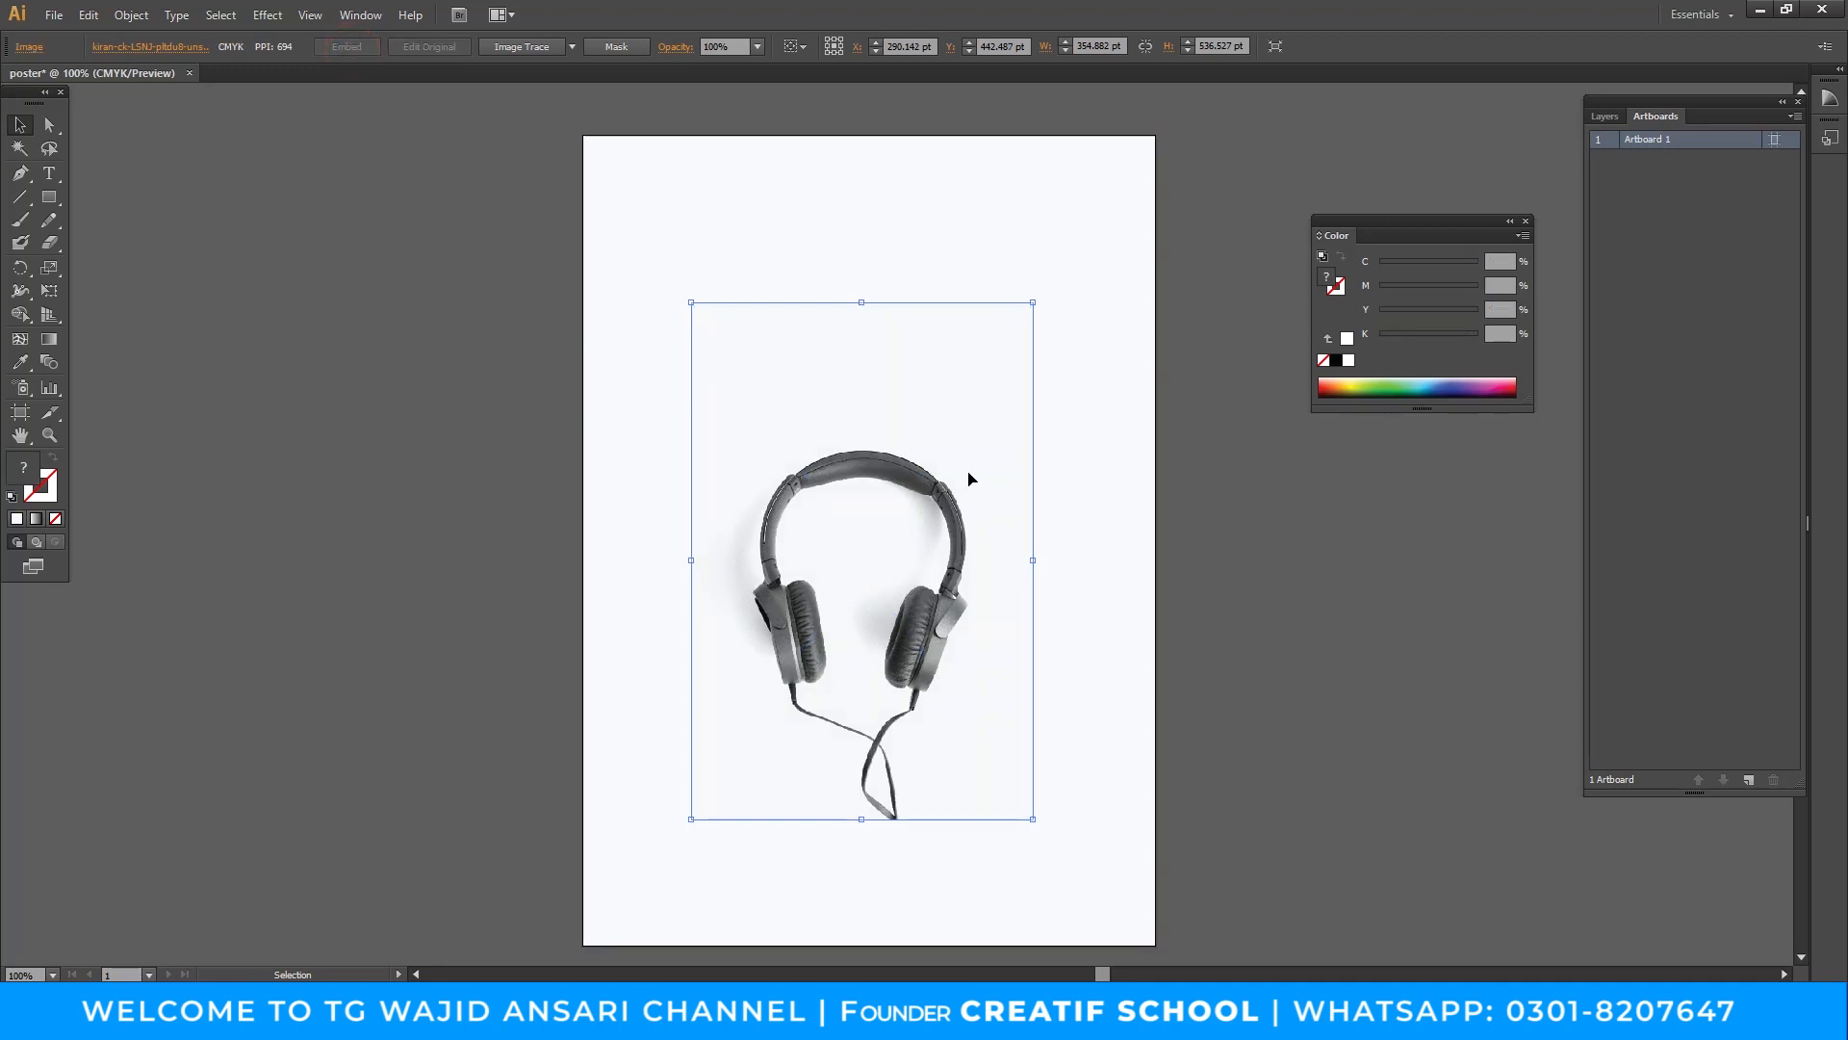
{"action": "left_click_drag", "start_coordinate": [944, 466], "coordinate": [893, 438]}
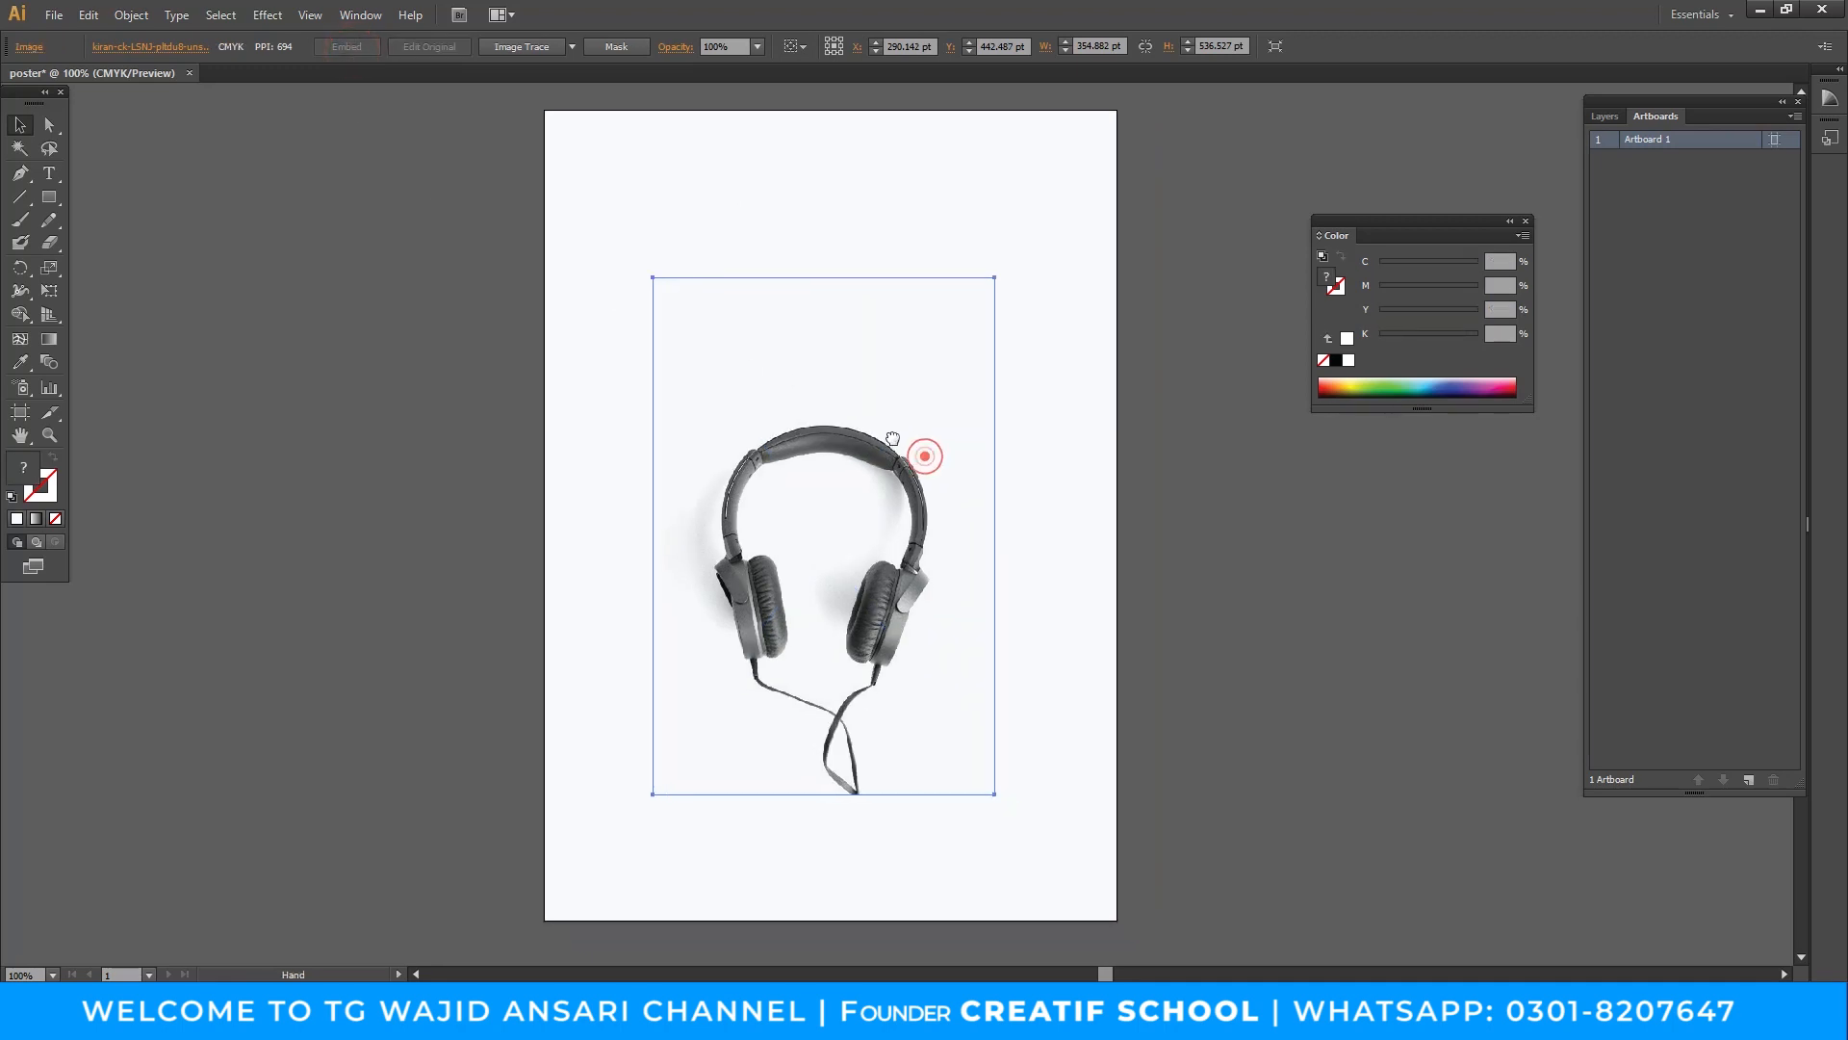
{"action": "left_click", "coordinate": [1291, 555]}
Enlarge the headphones photo slightly about its center to about 375 by 567 pt.
{"action": "left_click", "coordinate": [847, 566]}
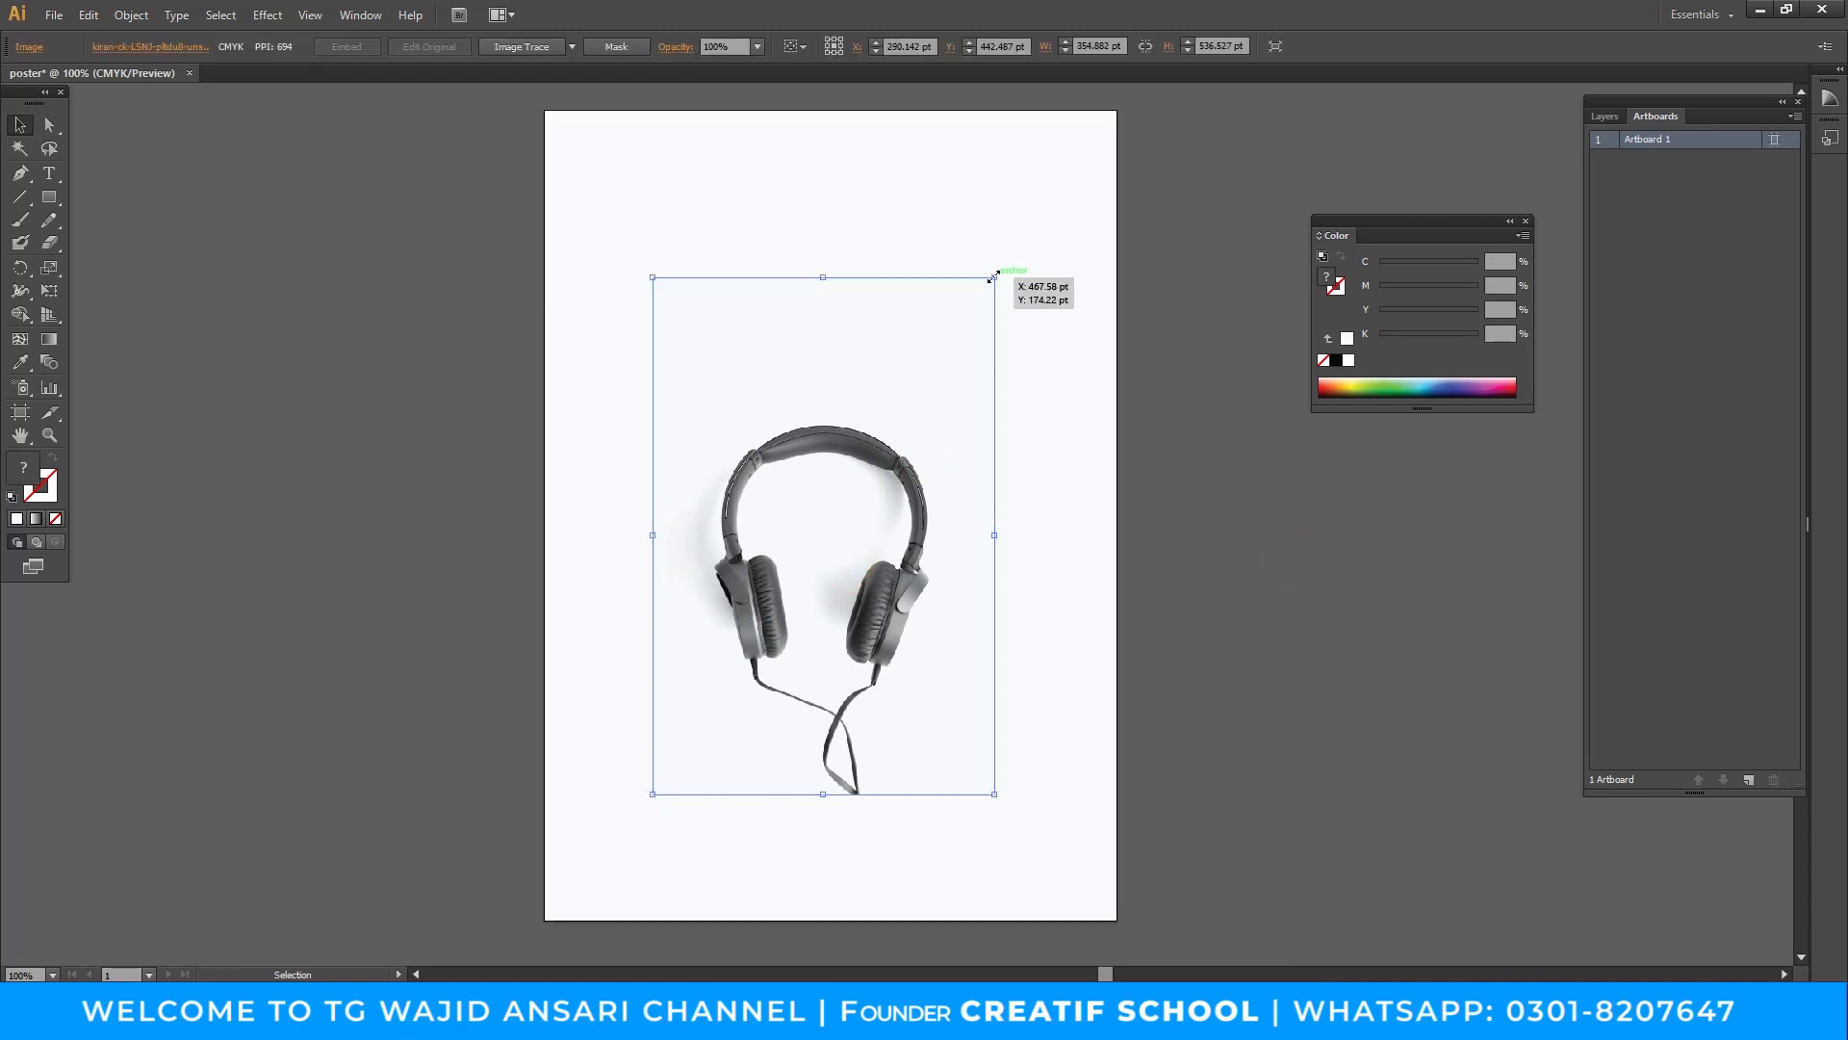
{"action": "left_click_drag", "start_coordinate": [995, 277], "coordinate": [1004, 262]}
{"action": "left_click", "coordinate": [1284, 509]}
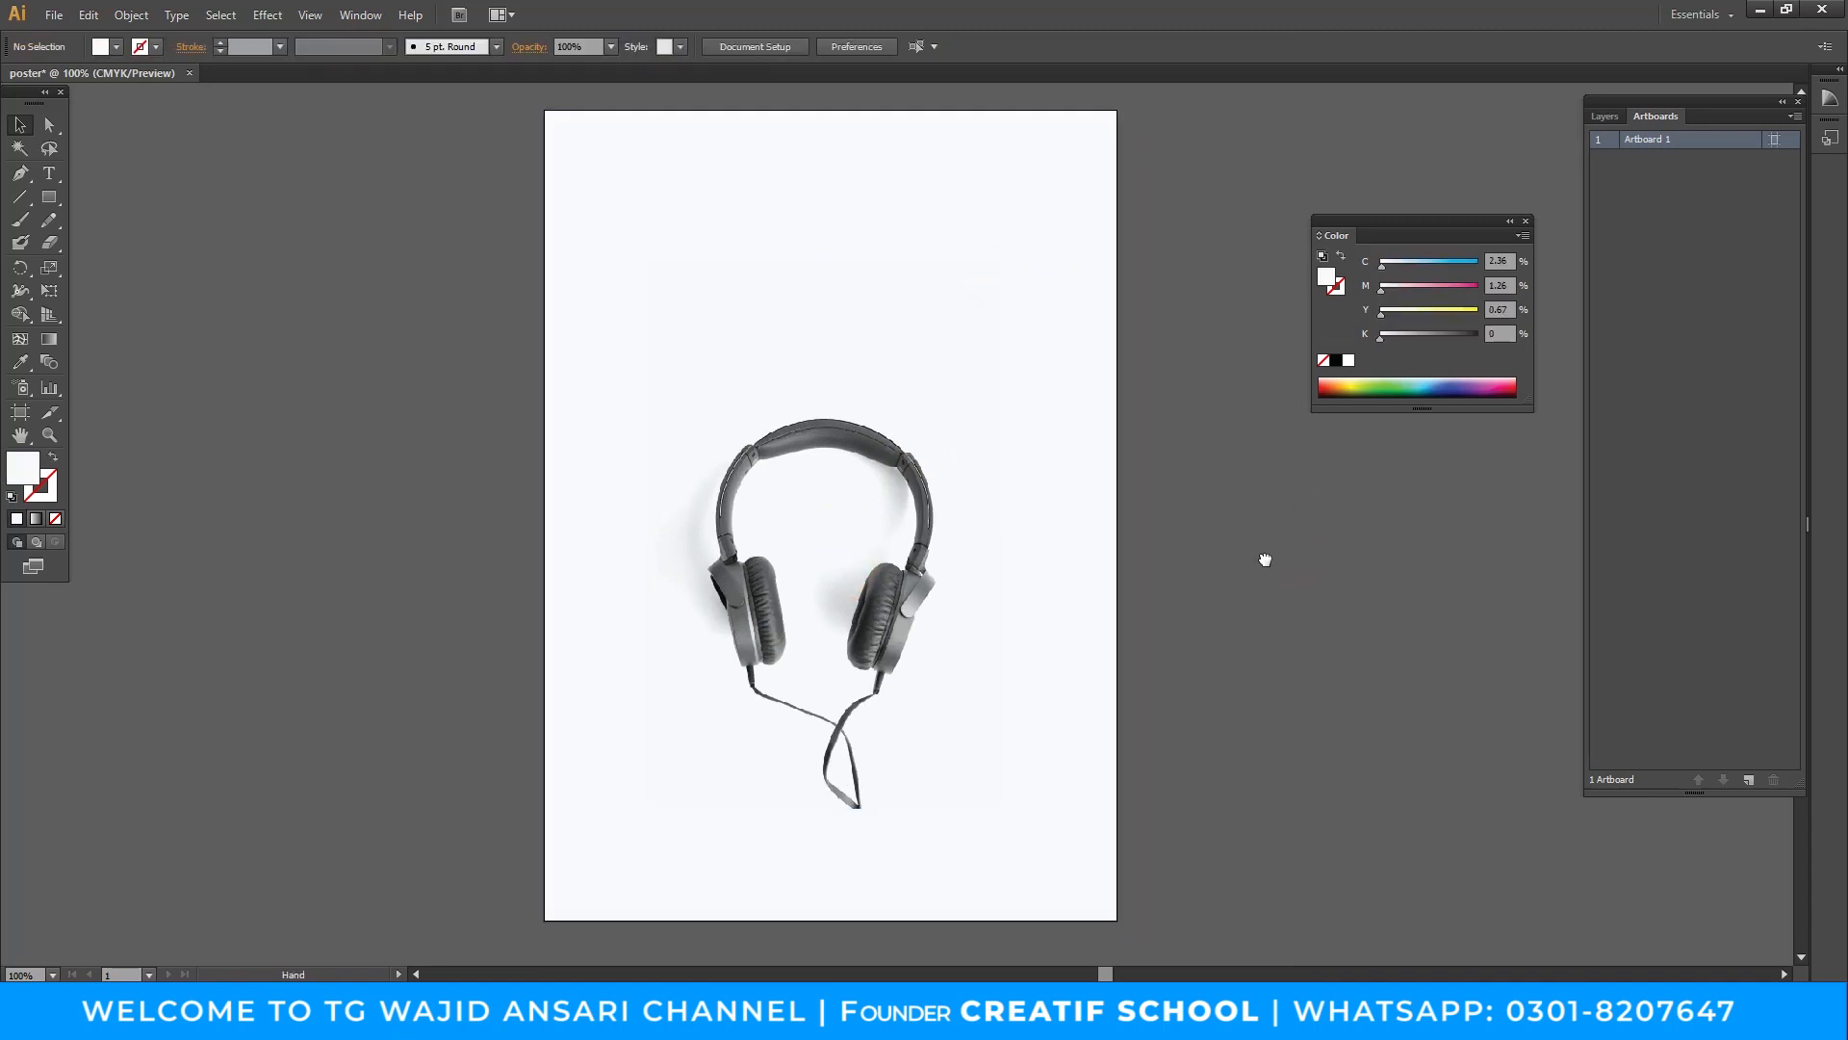
{"action": "left_click_drag", "start_coordinate": [1263, 558], "coordinate": [1304, 564]}
Examine up close how the photo's edges blend into the background rectangle.
{"action": "left_click", "coordinate": [986, 422]}
{"action": "left_click", "coordinate": [493, 302]}
{"action": "key", "text": "z"}
{"action": "left_click", "coordinate": [972, 394]}
{"action": "left_click", "coordinate": [969, 395]}
{"action": "left_click_drag", "start_coordinate": [836, 488], "coordinate": [1208, 372]}
{"action": "left_click", "coordinate": [1007, 544], "text": "alt"}
{"action": "left_click", "coordinate": [1007, 544], "text": "alt"}
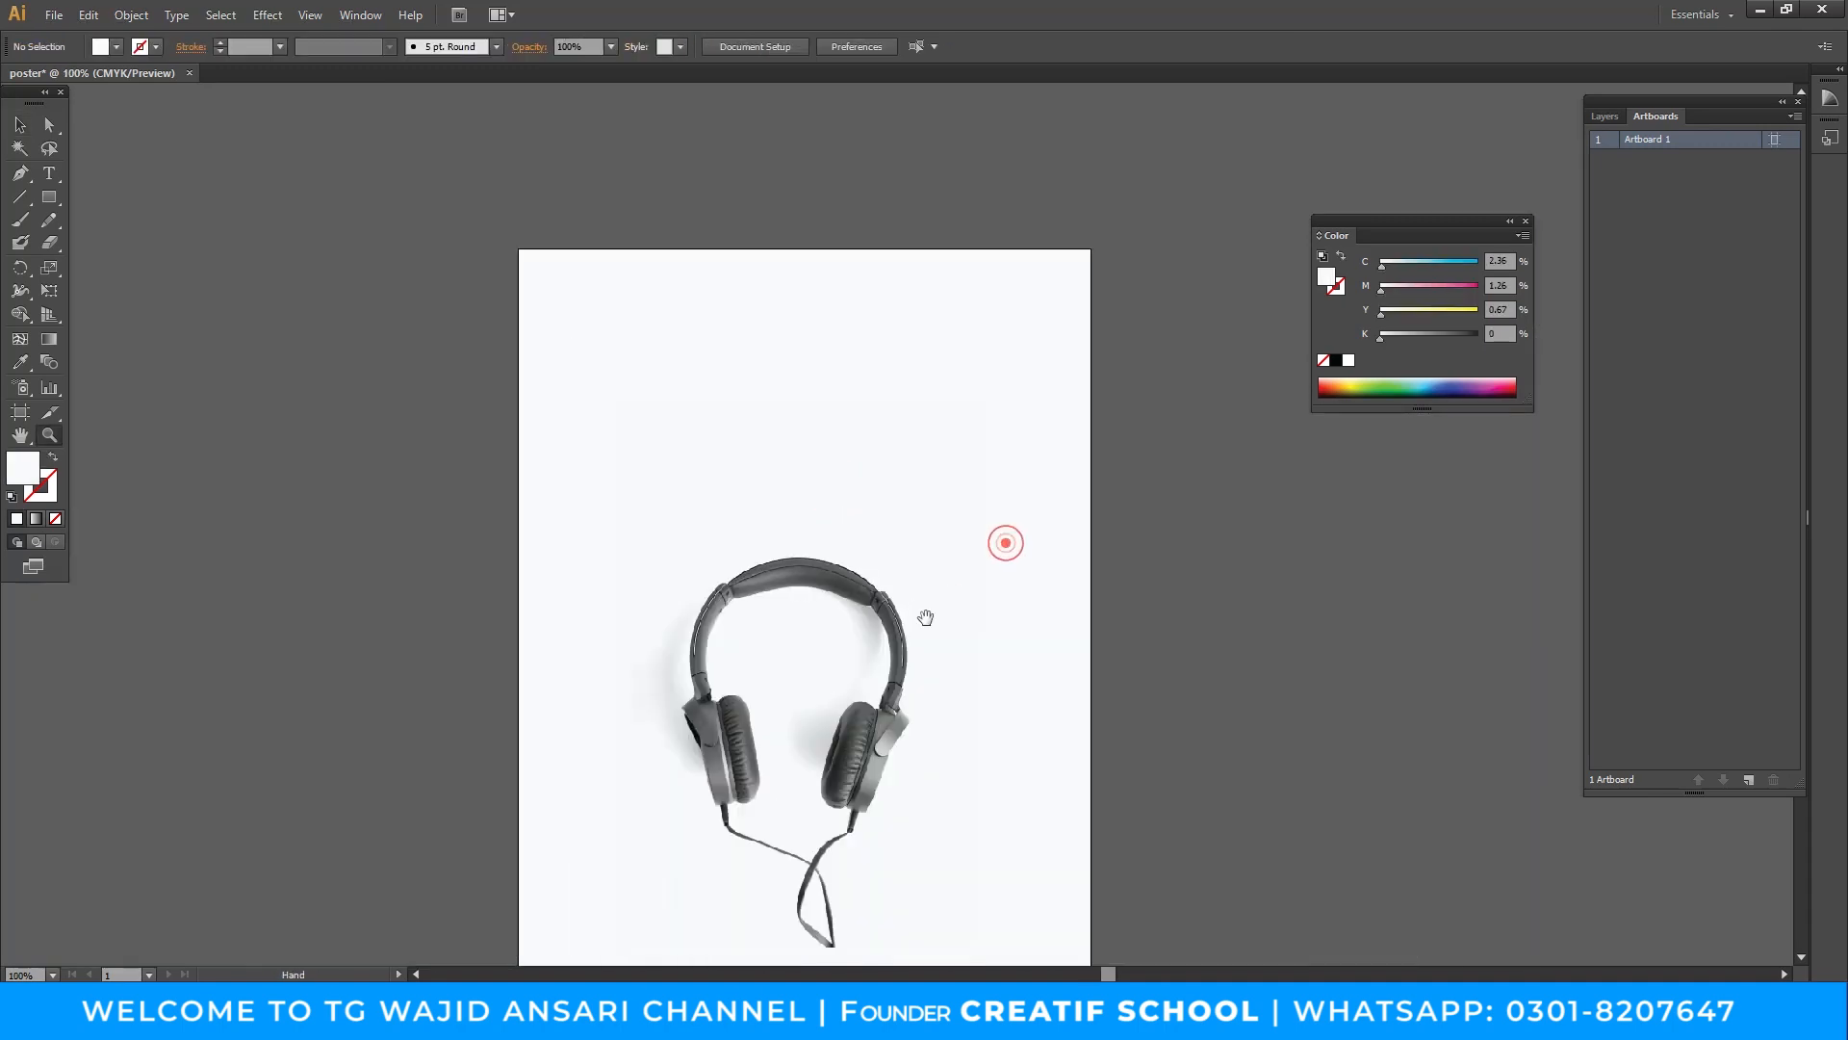
{"action": "left_click_drag", "start_coordinate": [904, 703], "coordinate": [974, 583]}
{"action": "left_click_drag", "start_coordinate": [903, 274], "coordinate": [1215, 460]}
{"action": "left_click_drag", "start_coordinate": [768, 438], "coordinate": [901, 619]}
{"action": "left_click", "coordinate": [764, 622], "text": "alt"}
{"action": "left_click", "coordinate": [765, 621], "text": "alt"}
{"action": "left_click", "coordinate": [765, 622], "text": "alt"}
{"action": "left_click", "coordinate": [764, 622], "text": "alt"}
{"action": "left_click", "coordinate": [765, 622], "text": "alt"}
{"action": "left_click", "coordinate": [764, 622], "text": "alt"}
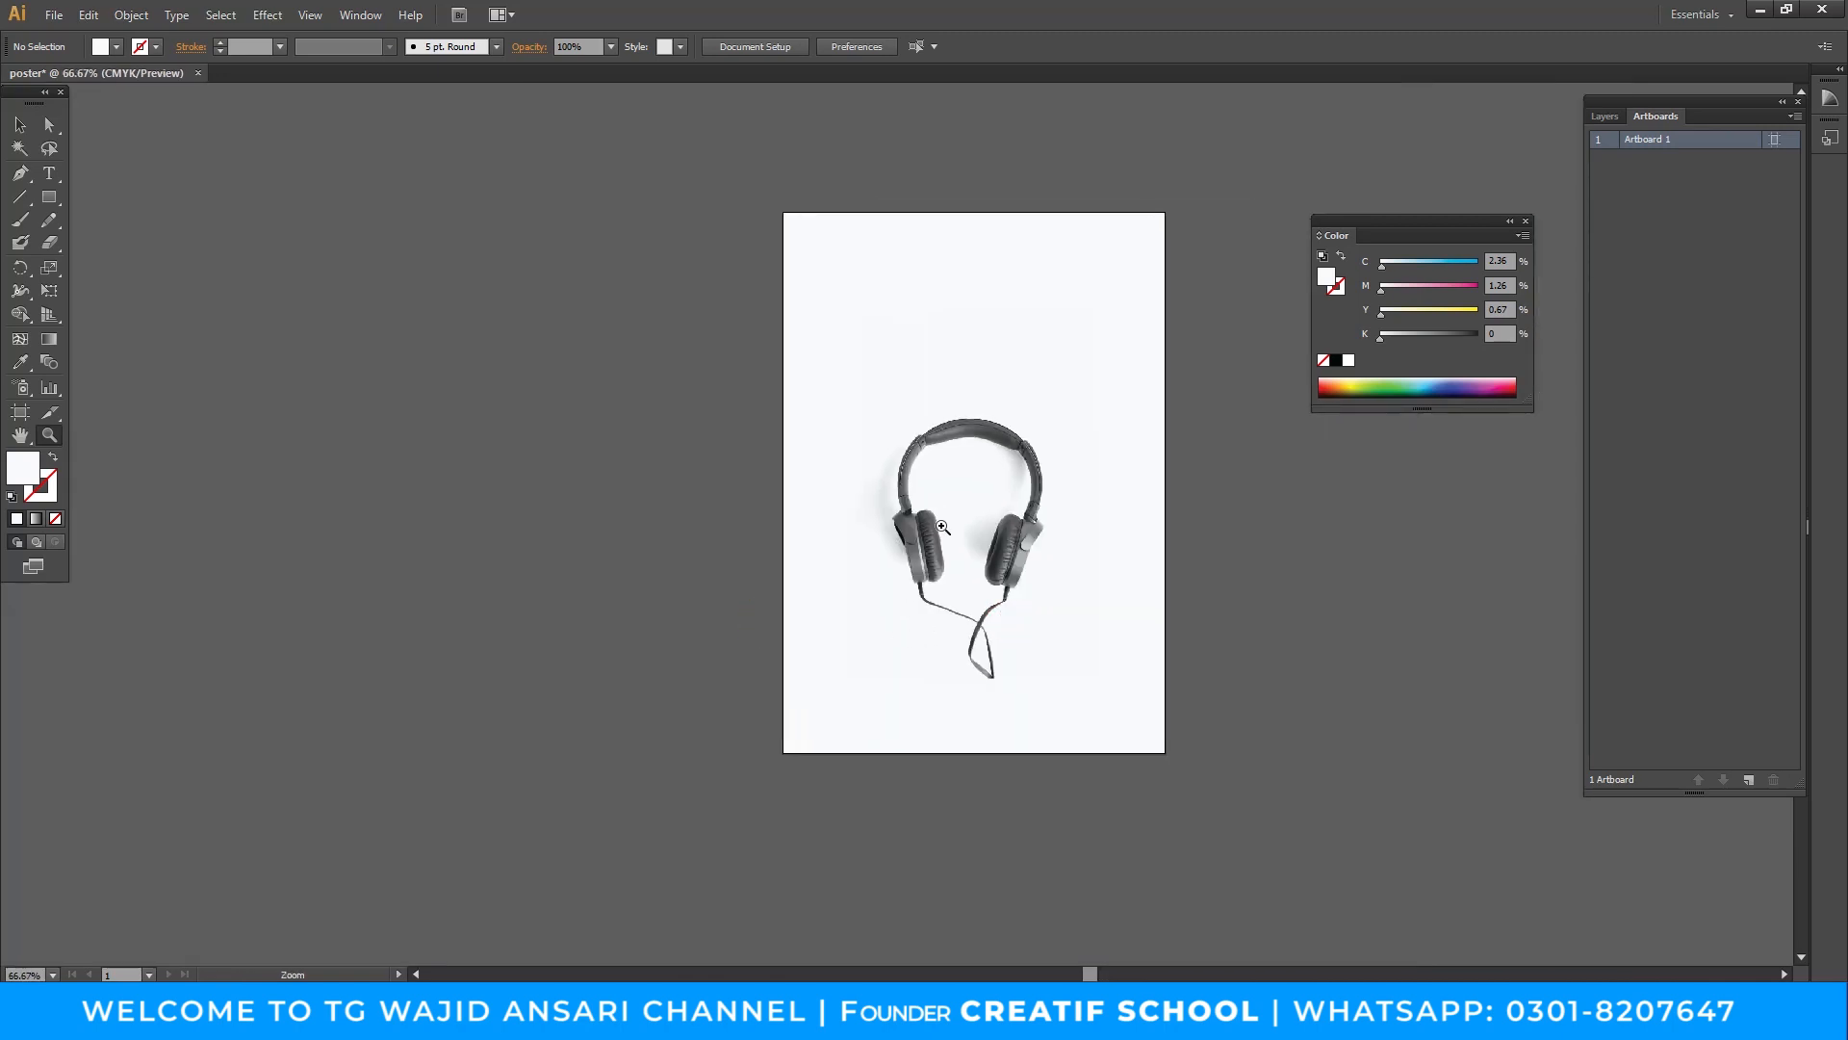
{"action": "left_click", "coordinate": [943, 526]}
Move the headphones photo up and against the artboard's left edge.
{"action": "key", "text": "v"}
{"action": "left_click", "coordinate": [787, 346]}
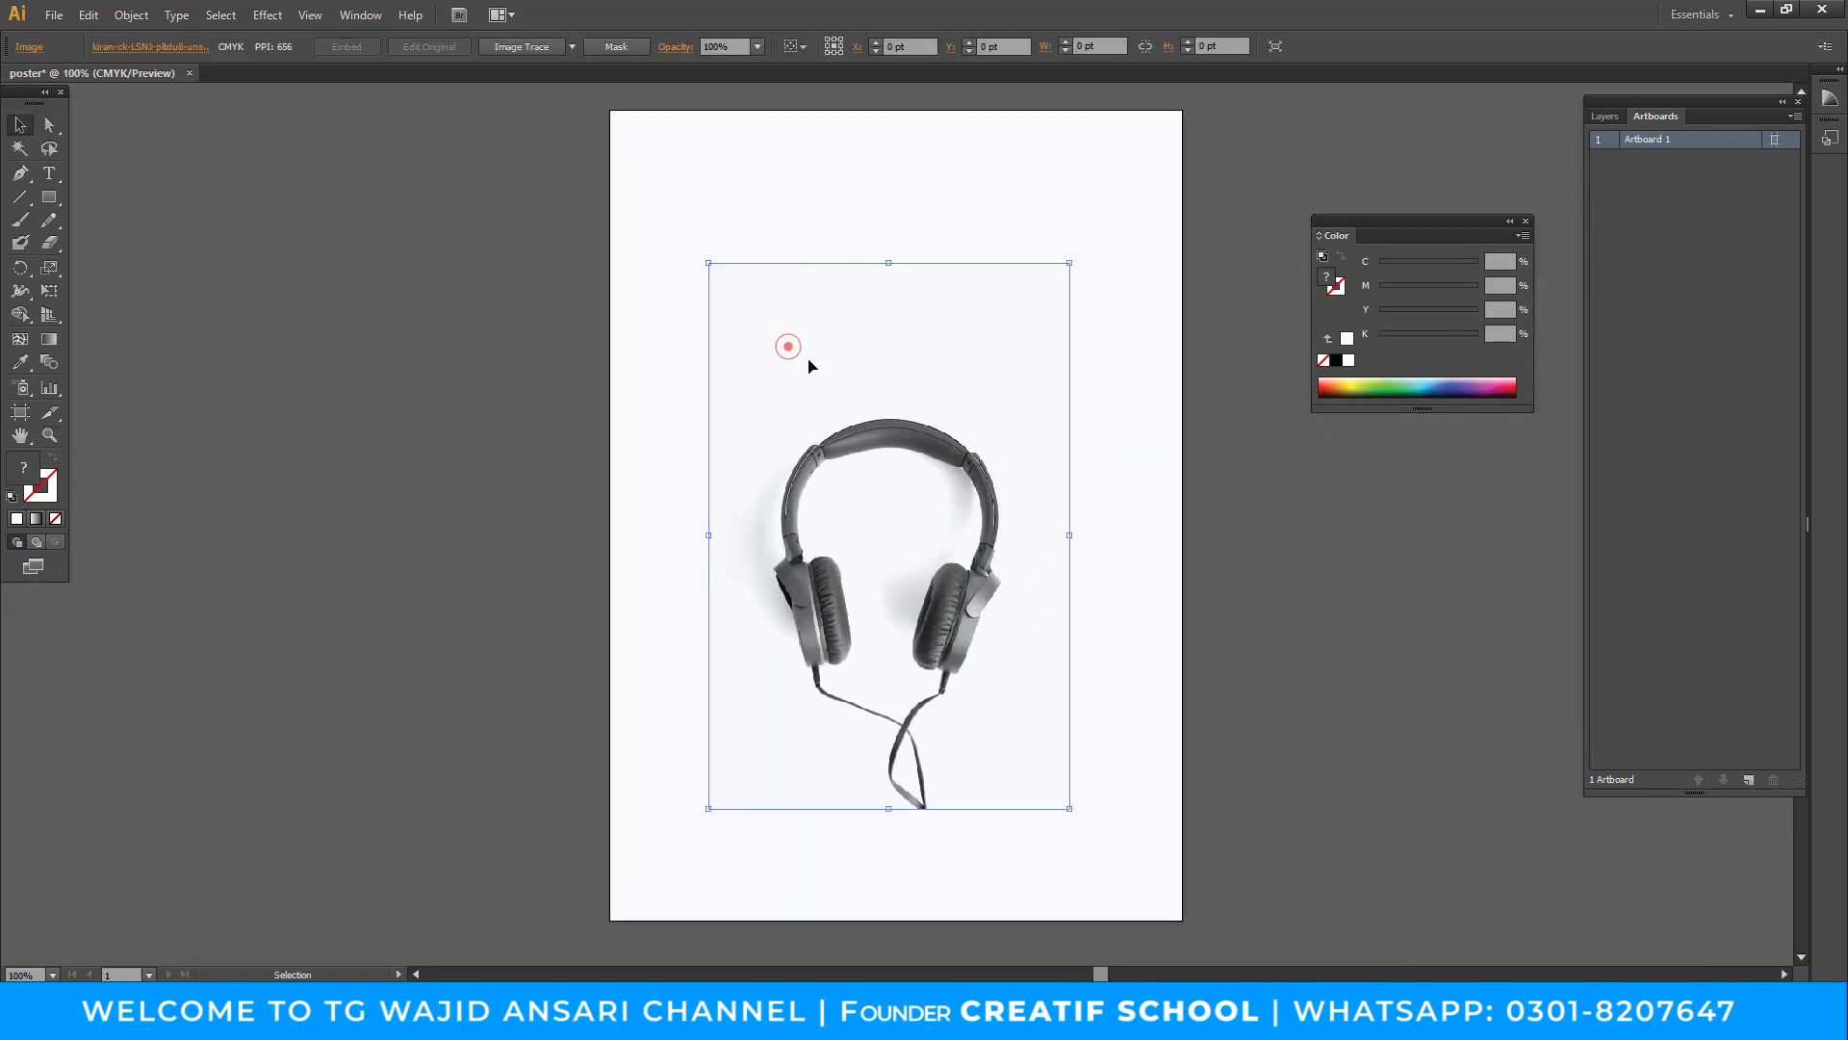
{"action": "left_click_drag", "start_coordinate": [970, 472], "coordinate": [872, 419]}
{"action": "left_click", "coordinate": [404, 441]}
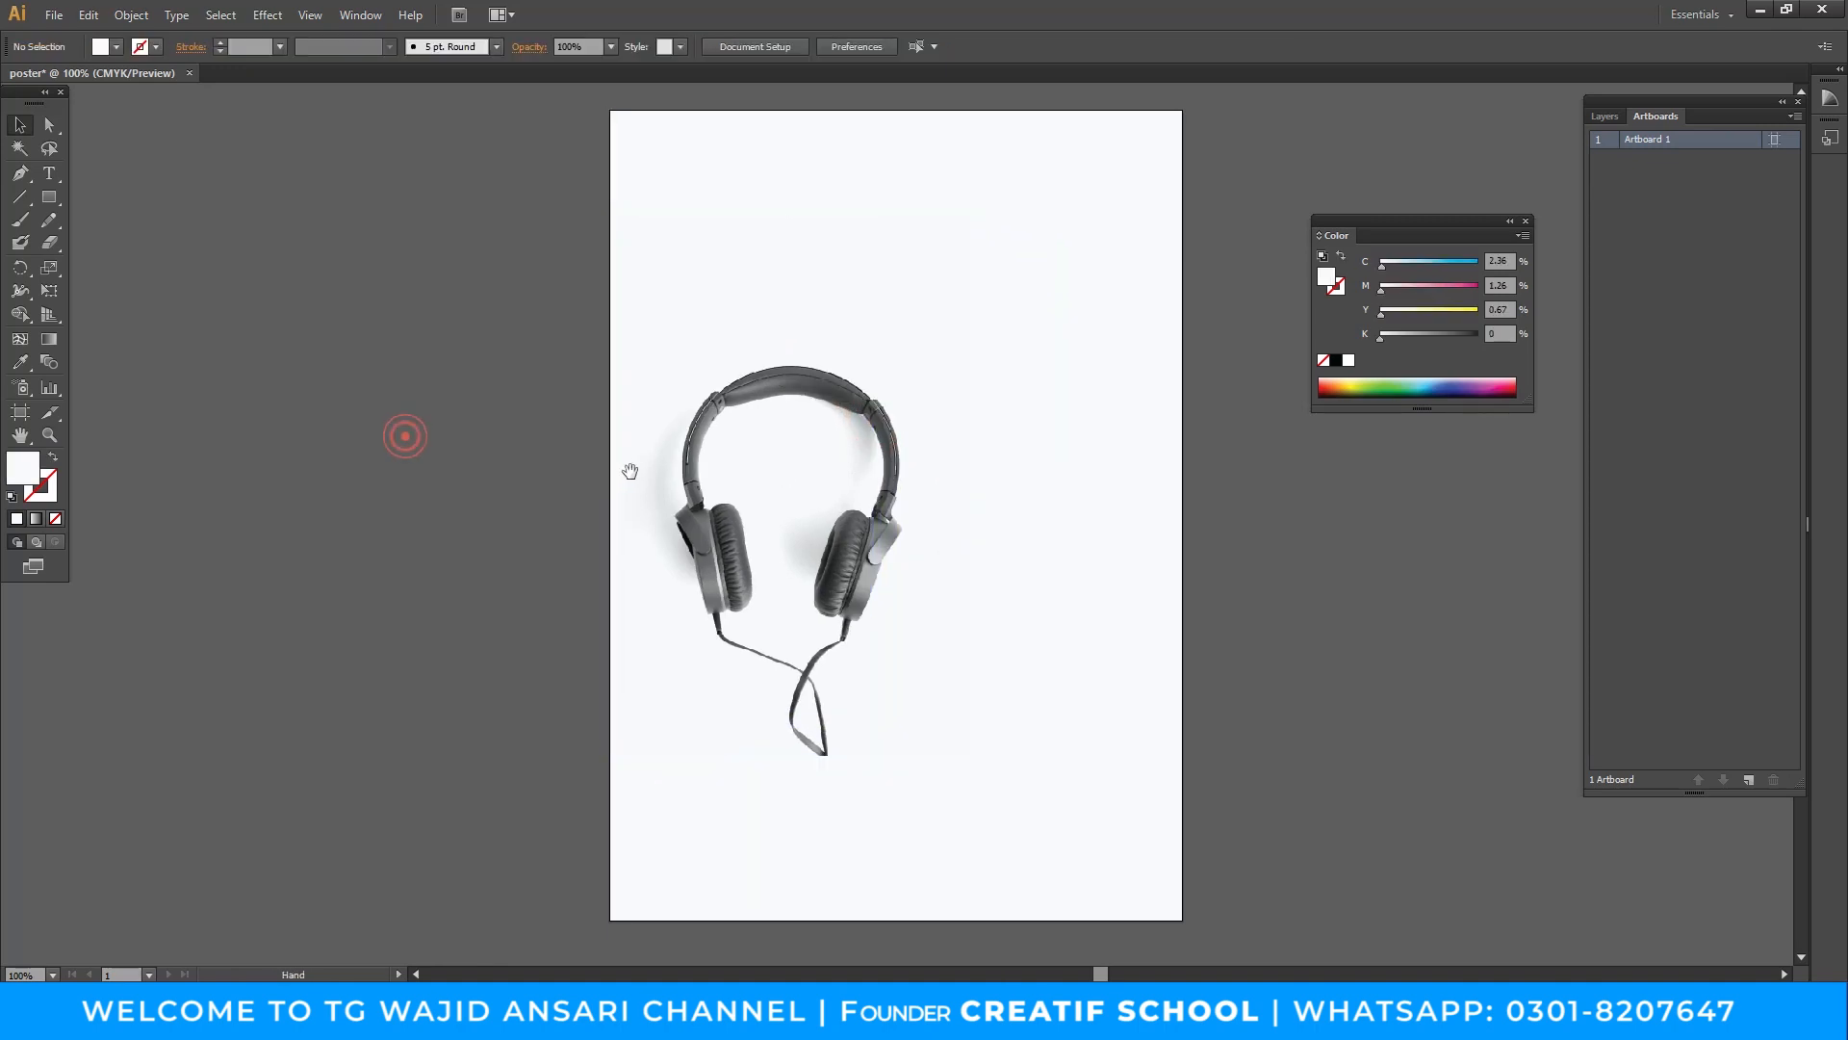
Enlarge the headphones photo and shift it sideways so its left side meets the artboard's left edge.
{"action": "scroll", "coordinate": [630, 472], "scroll_direction": "up", "scroll_amount": 1}
{"action": "left_click", "coordinate": [788, 559]}
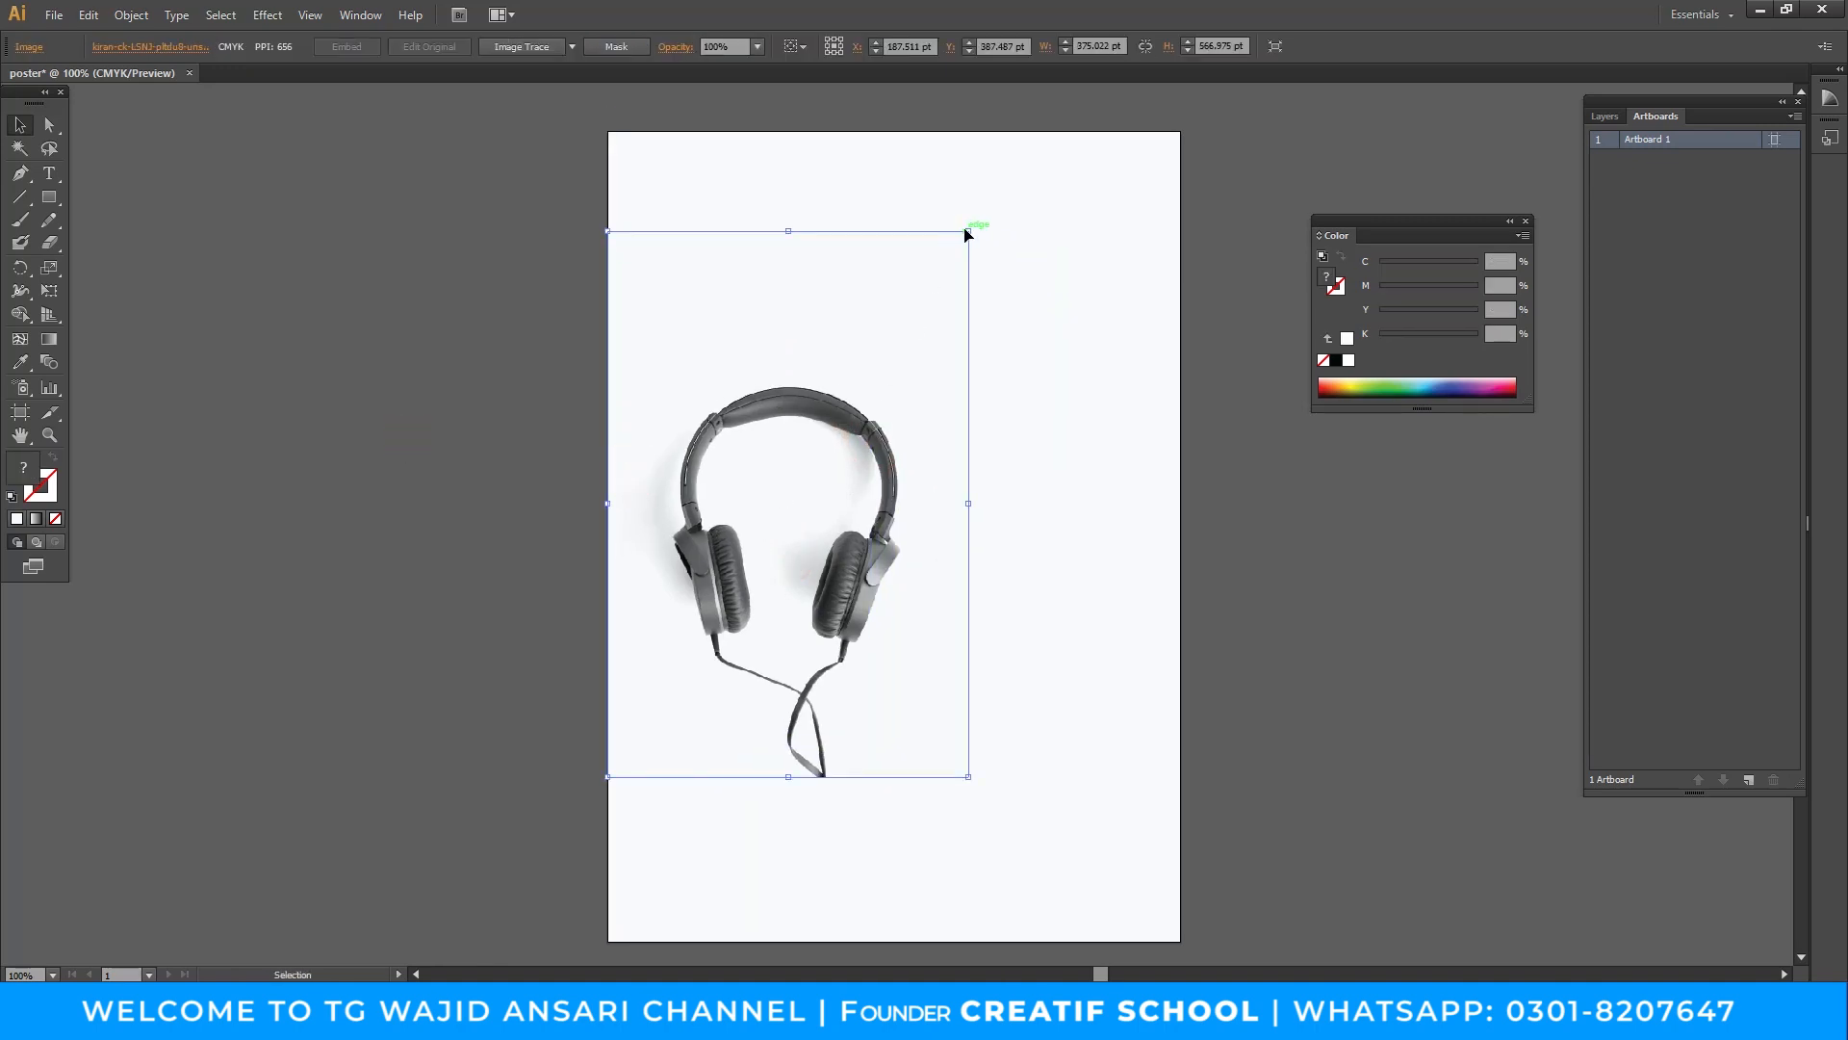
{"action": "left_click_drag", "start_coordinate": [970, 232], "coordinate": [1002, 182]}
{"action": "left_click_drag", "start_coordinate": [844, 451], "coordinate": [871, 452]}
{"action": "left_click", "coordinate": [1278, 605]}
{"action": "left_click_drag", "start_coordinate": [1329, 562], "coordinate": [1320, 574]}
Switch to the browser, search Google Images for "headset poster", and preview the "Listen to Music" headphone poster.
{"action": "key", "text": "t"}
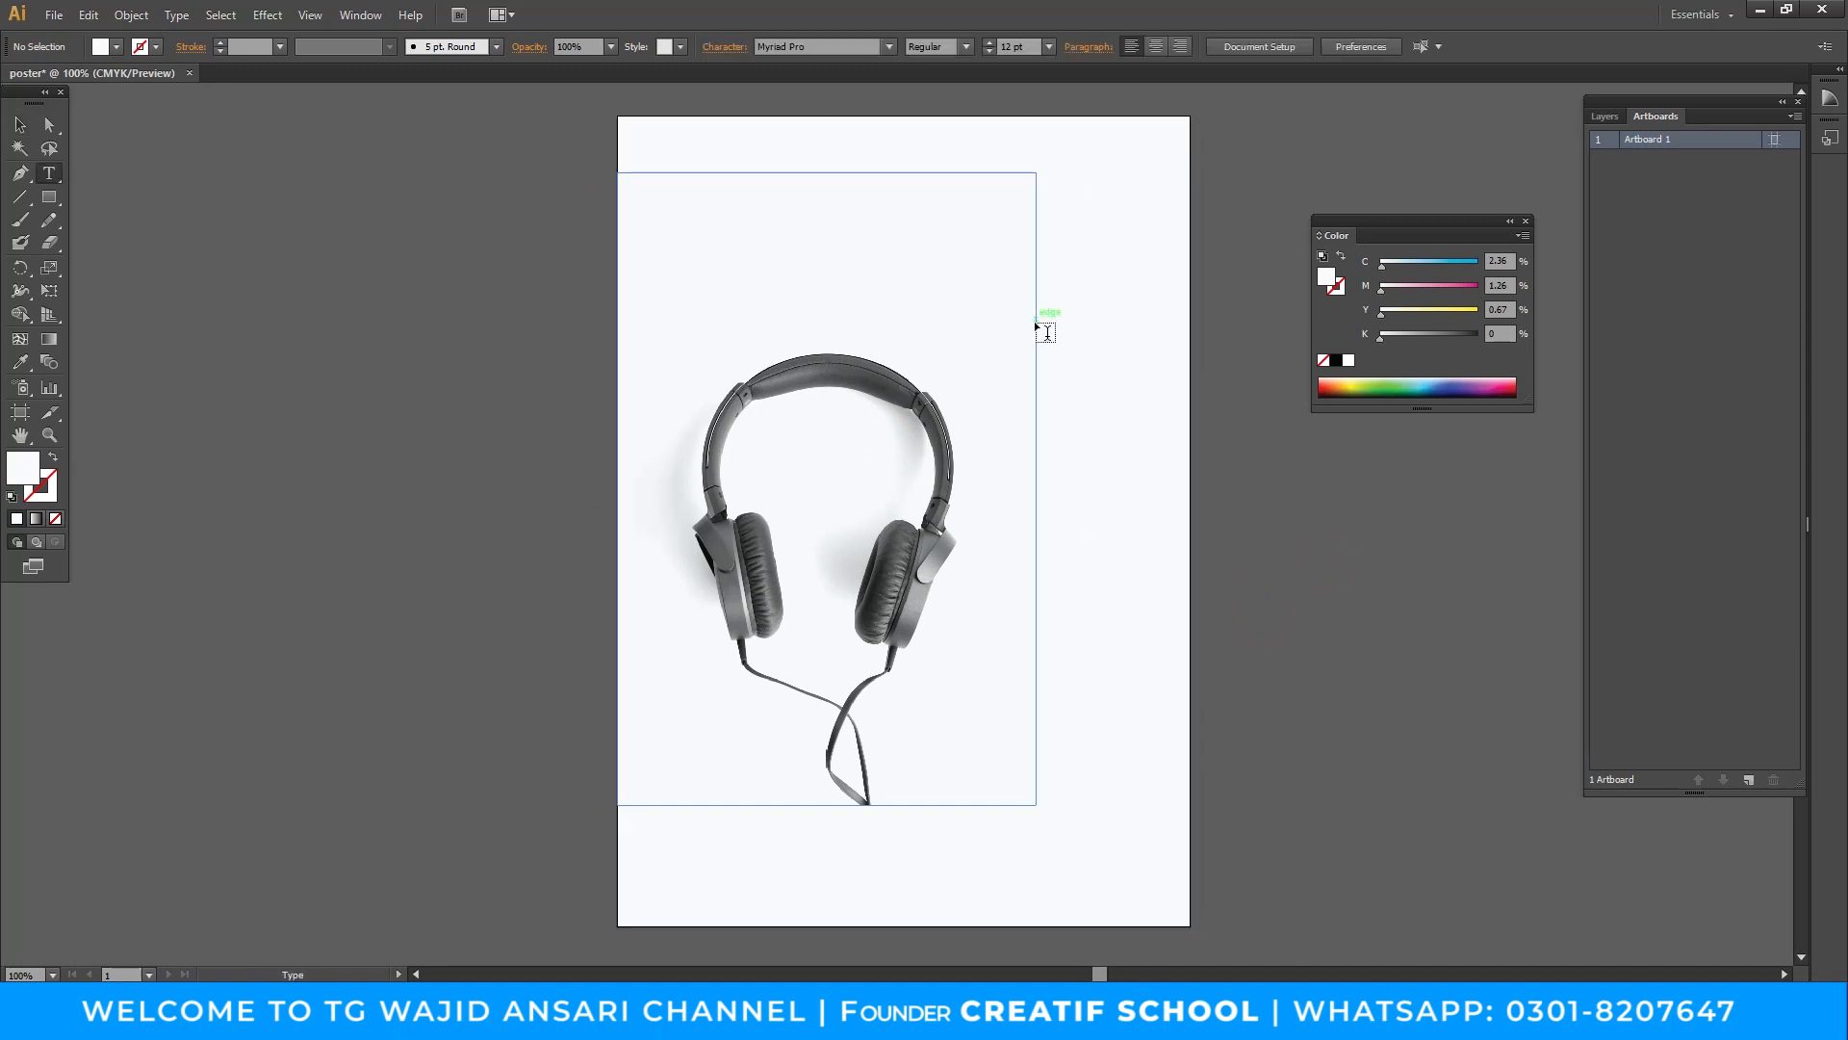
{"action": "left_click", "coordinate": [1006, 1019]}
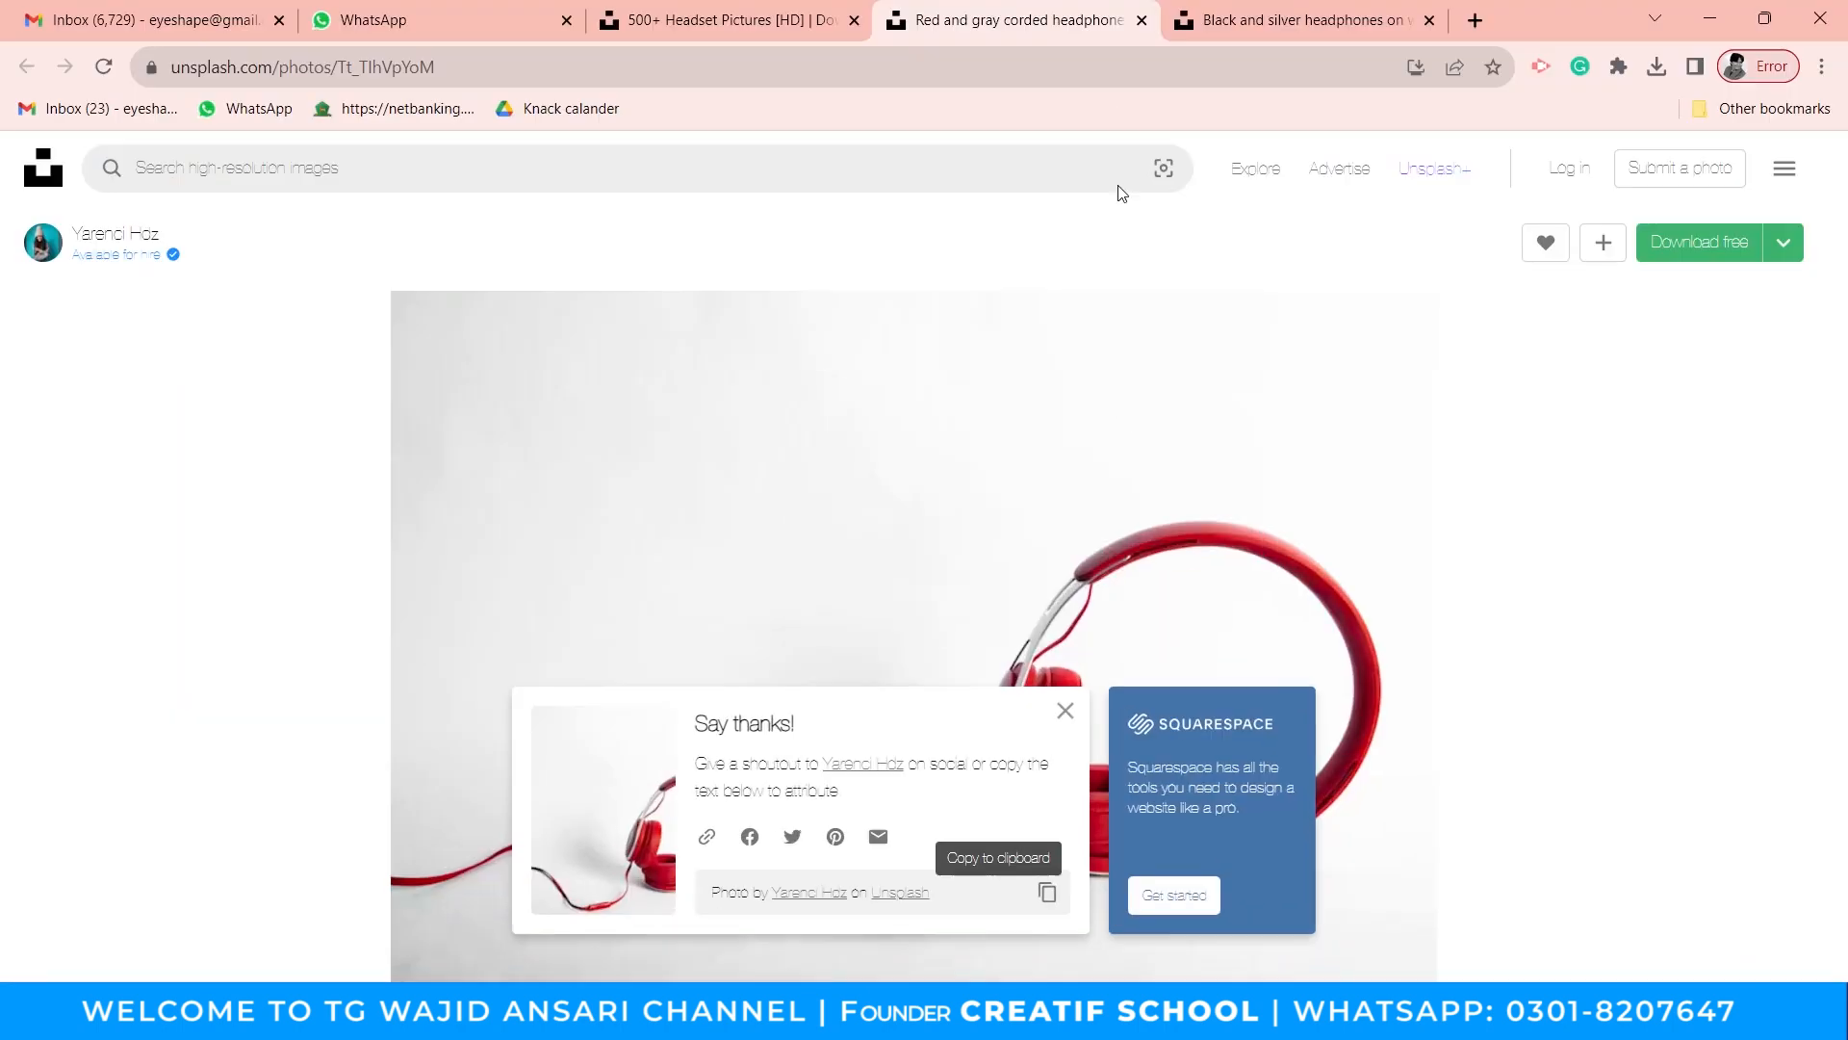
{"action": "left_click", "coordinate": [1474, 21]}
{"action": "left_click", "coordinate": [1313, 70]}
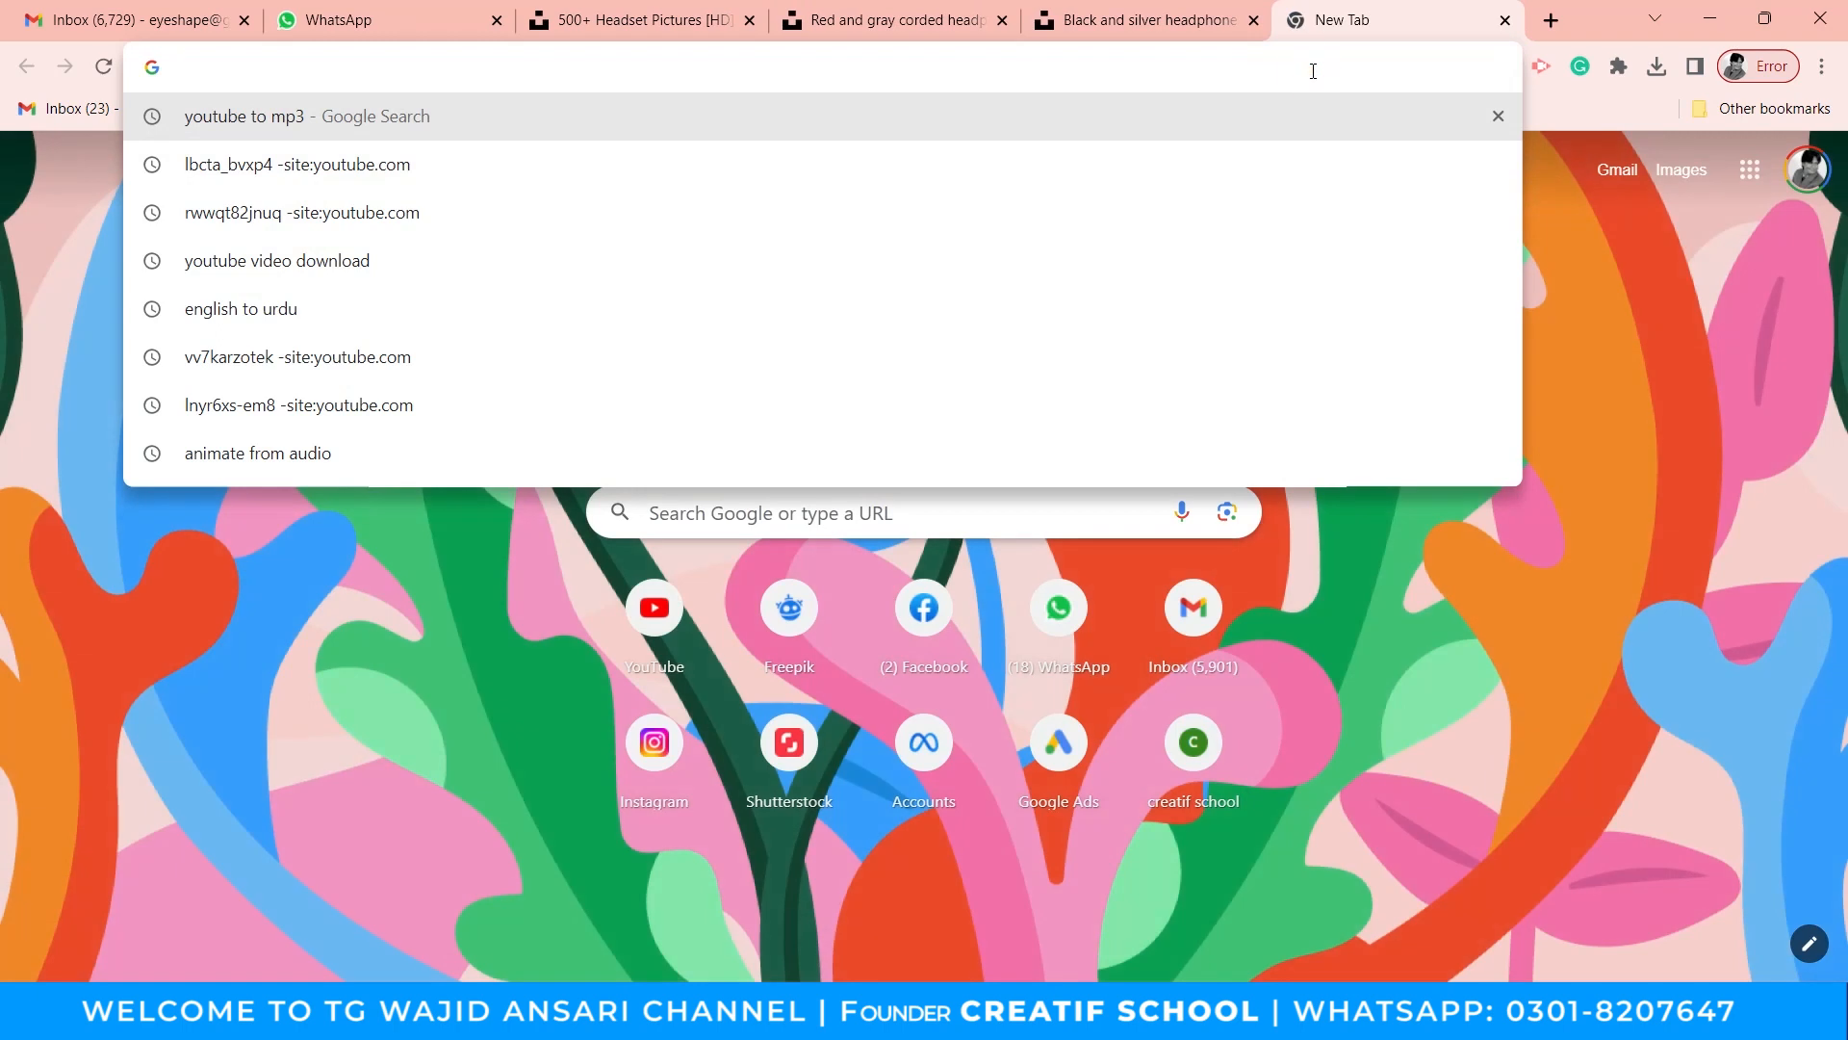
{"action": "type", "text": "g"}
{"action": "key", "text": "BackSpace"}
{"action": "key", "text": "BackSpace"}
{"action": "type", "text": "he"}
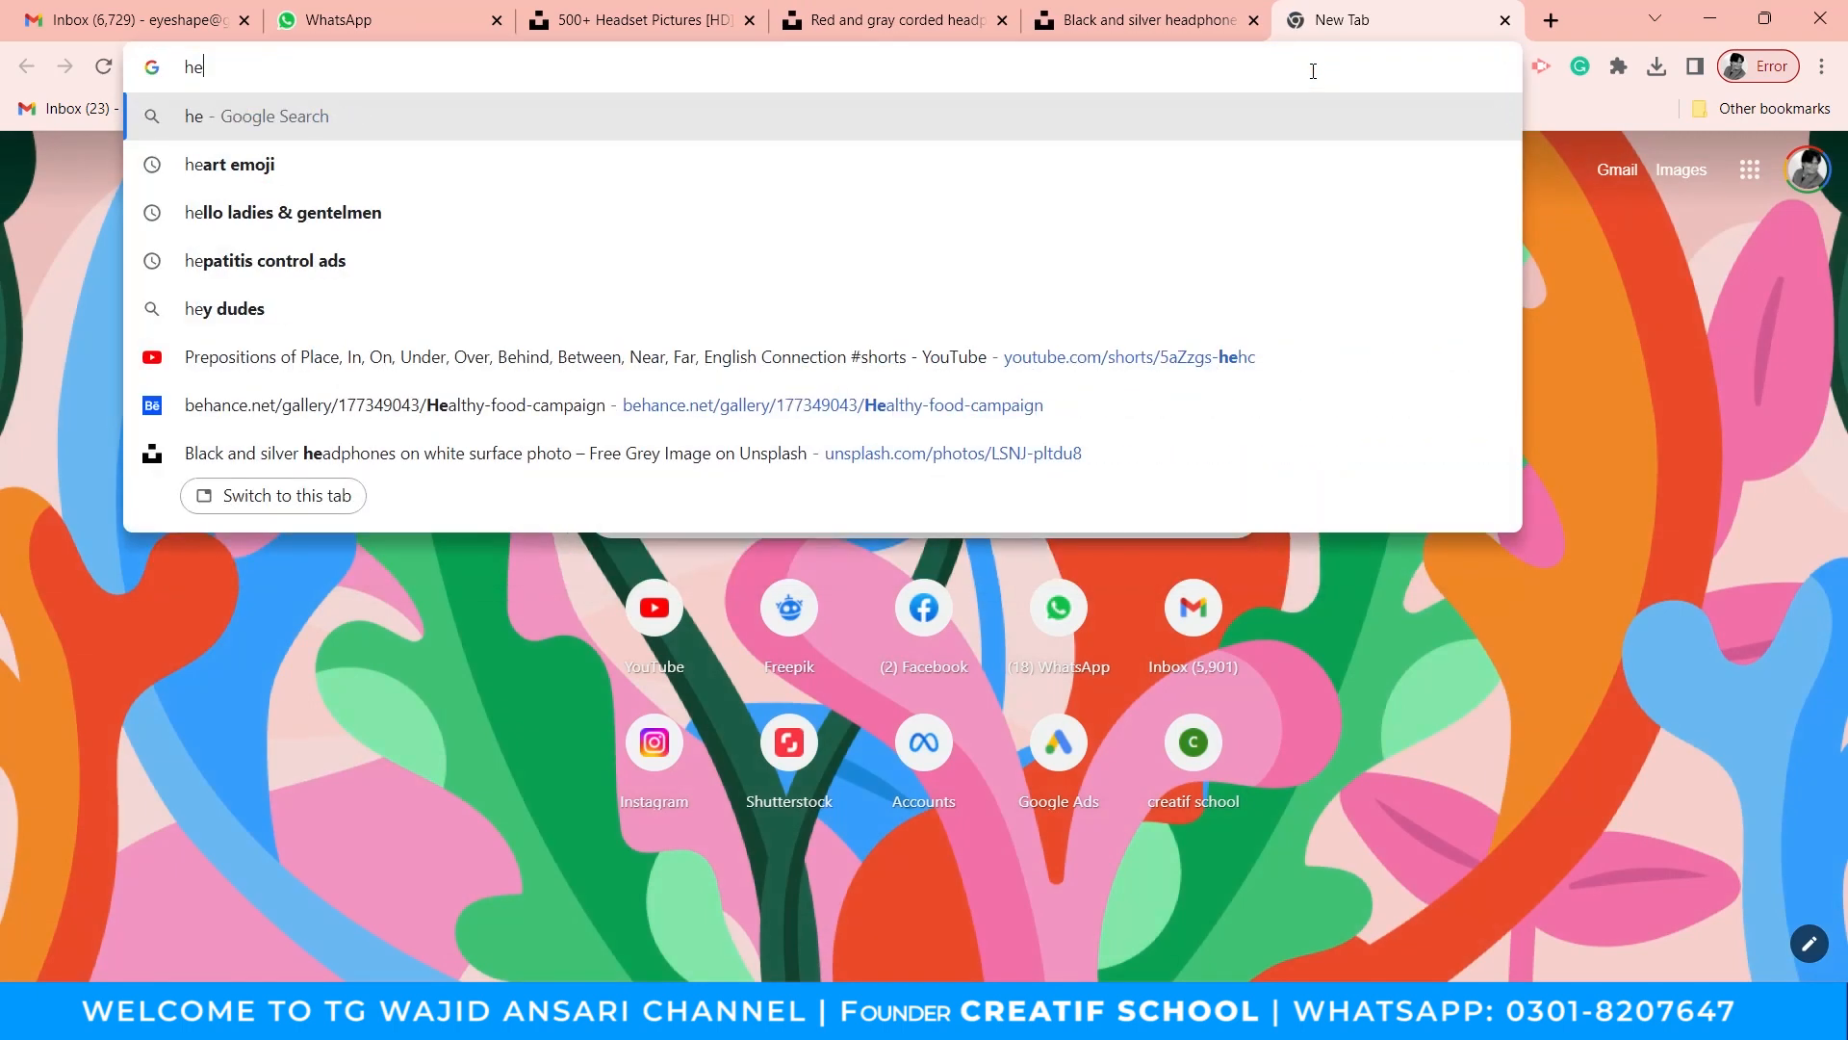
{"action": "type", "text": "adset "}
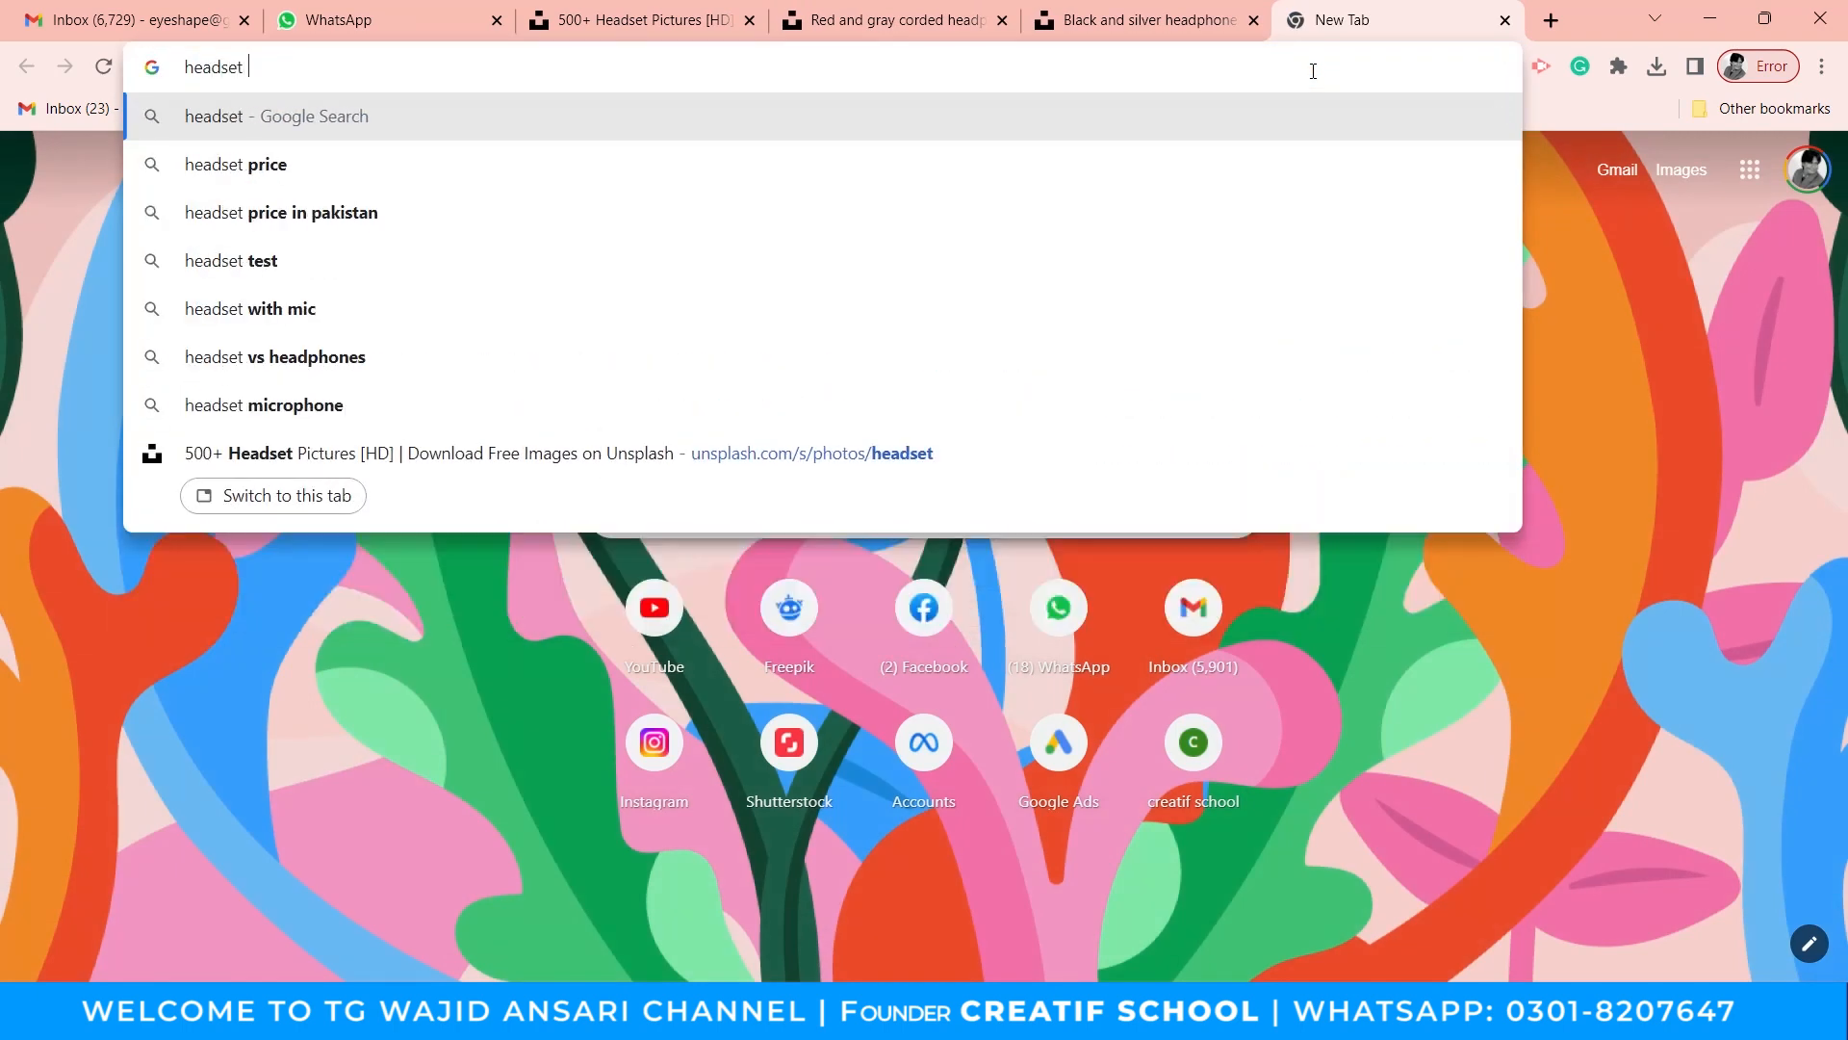
{"action": "type", "text": "poster"}
{"action": "key", "text": "Return"}
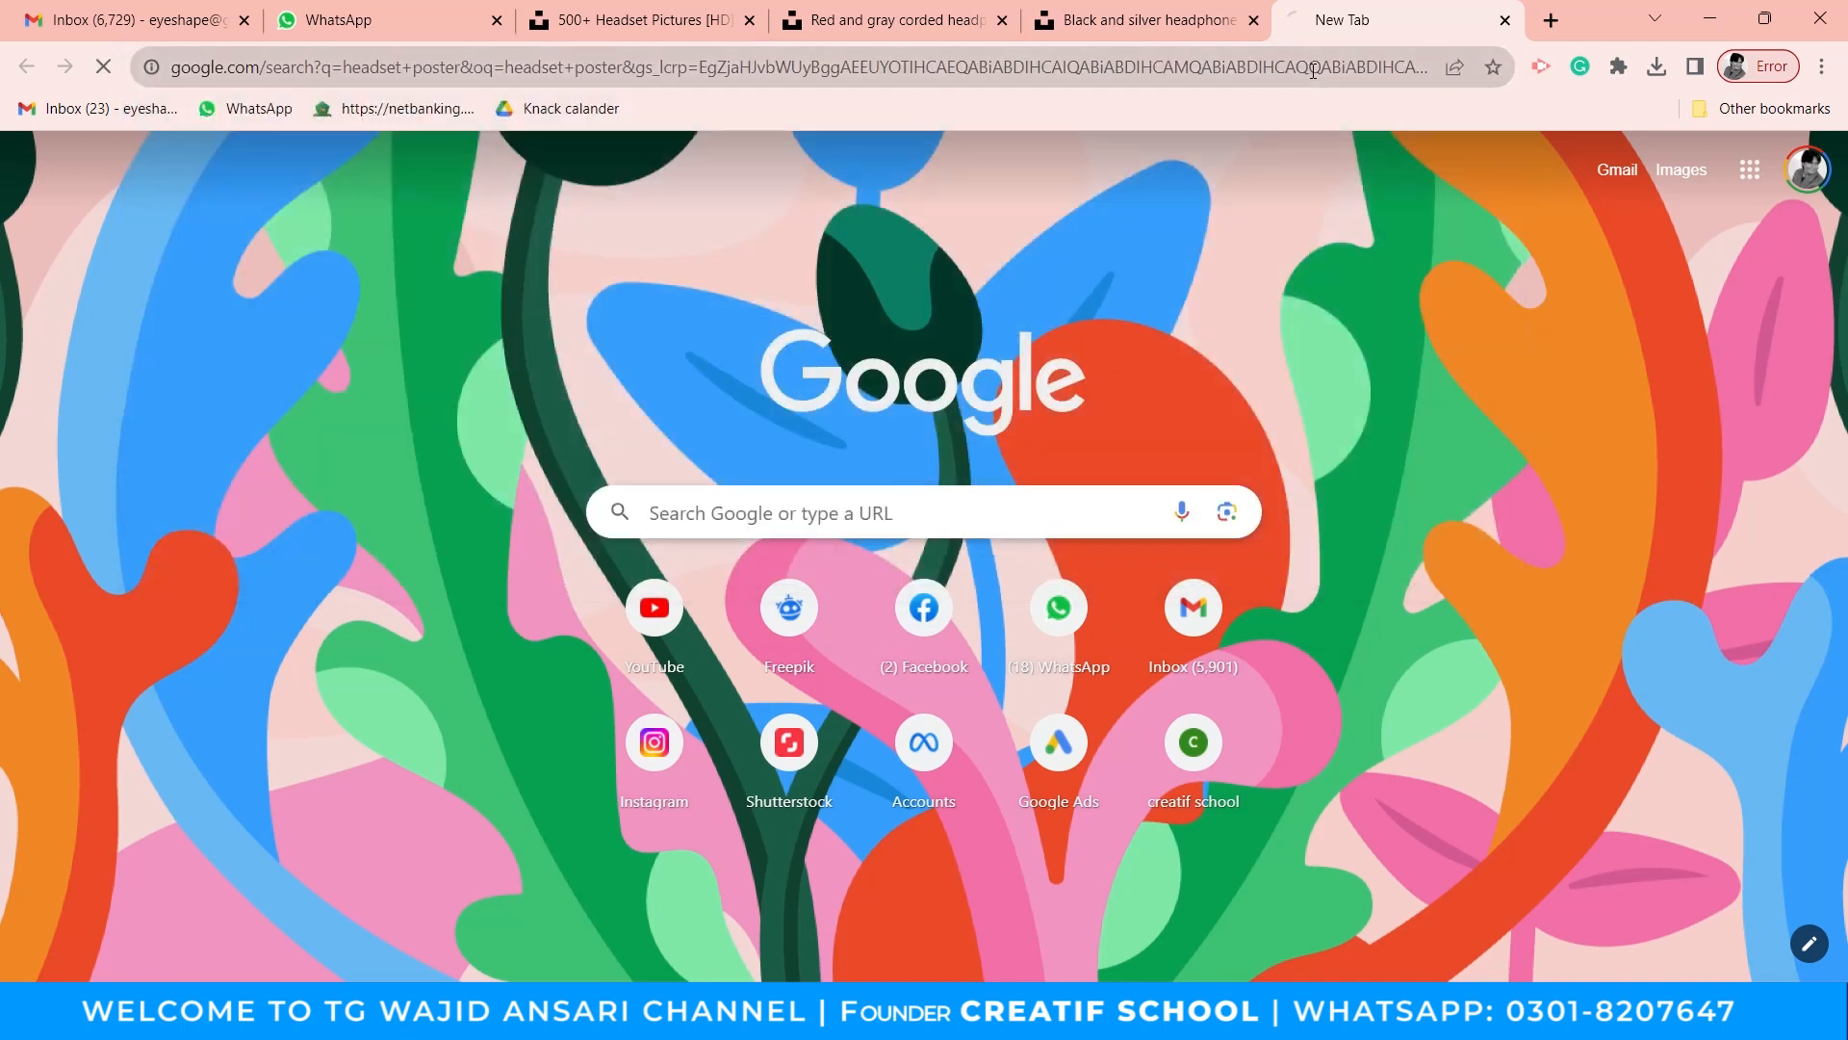
{"action": "left_click", "coordinate": [284, 268]}
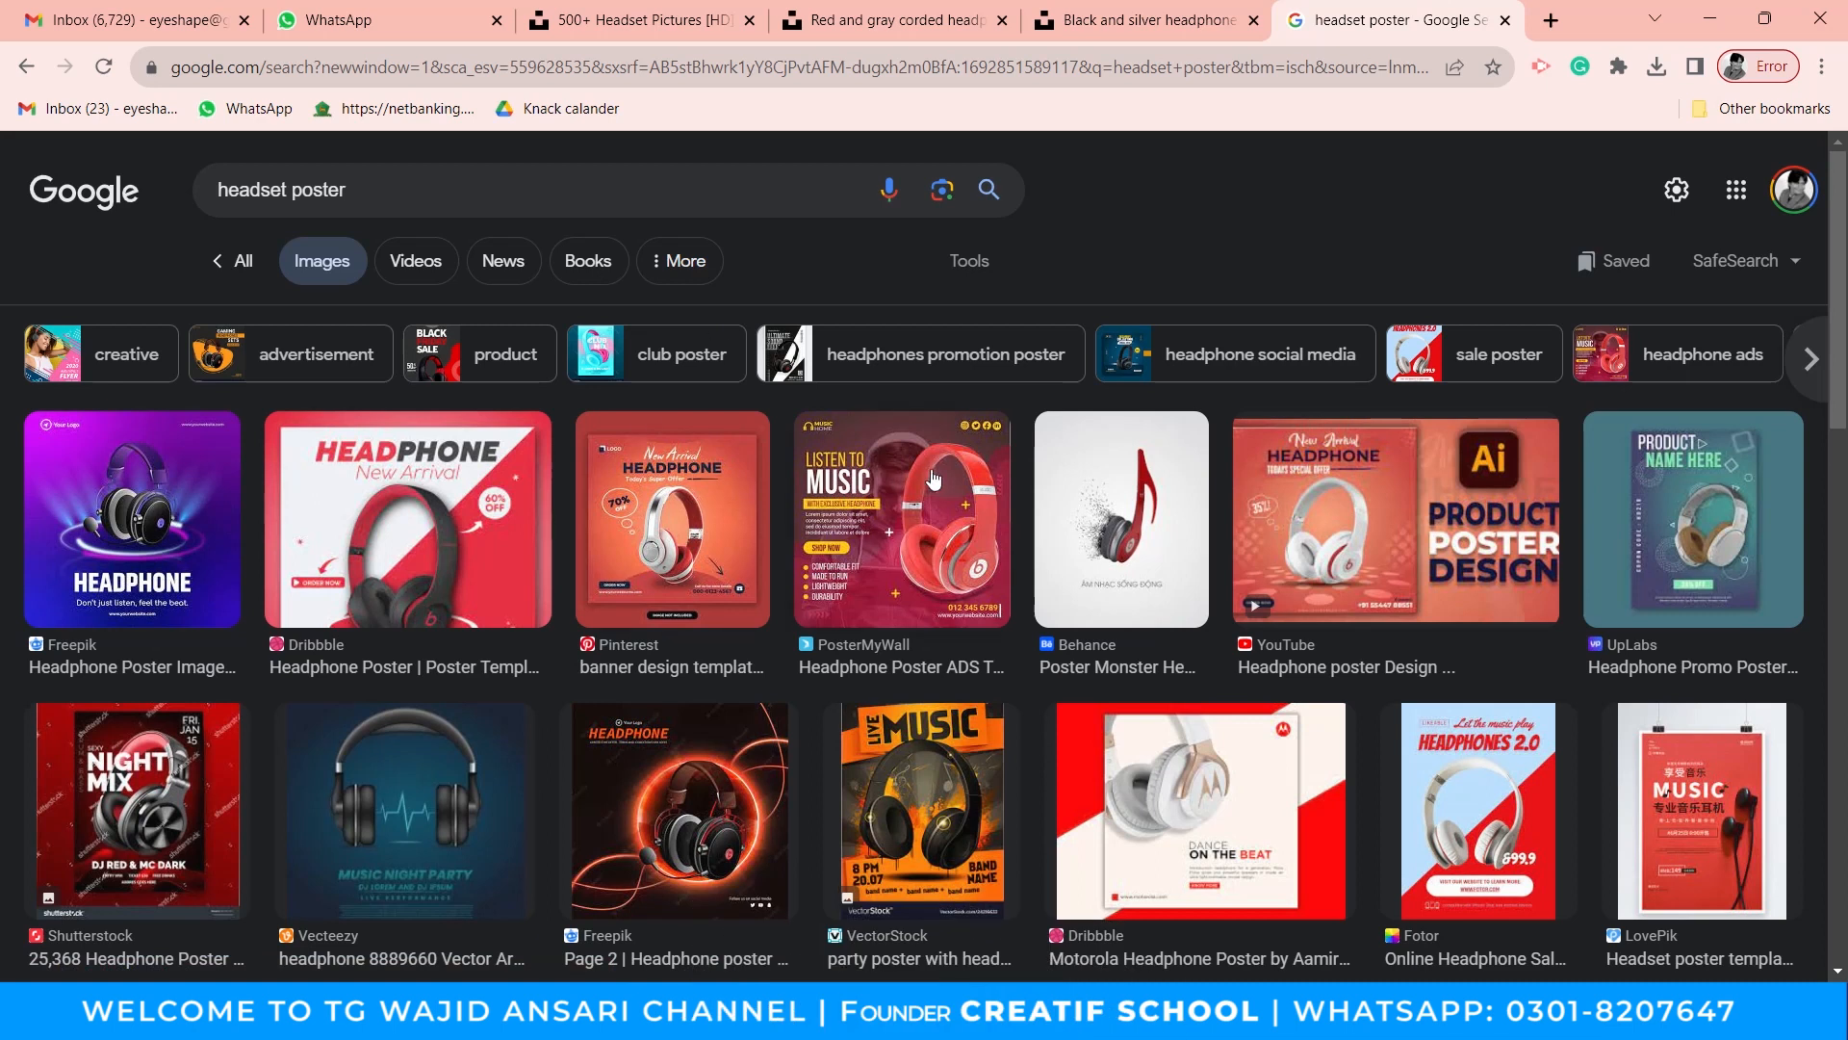
{"action": "scroll", "coordinate": [1165, 507], "scroll_direction": "down", "scroll_amount": 1}
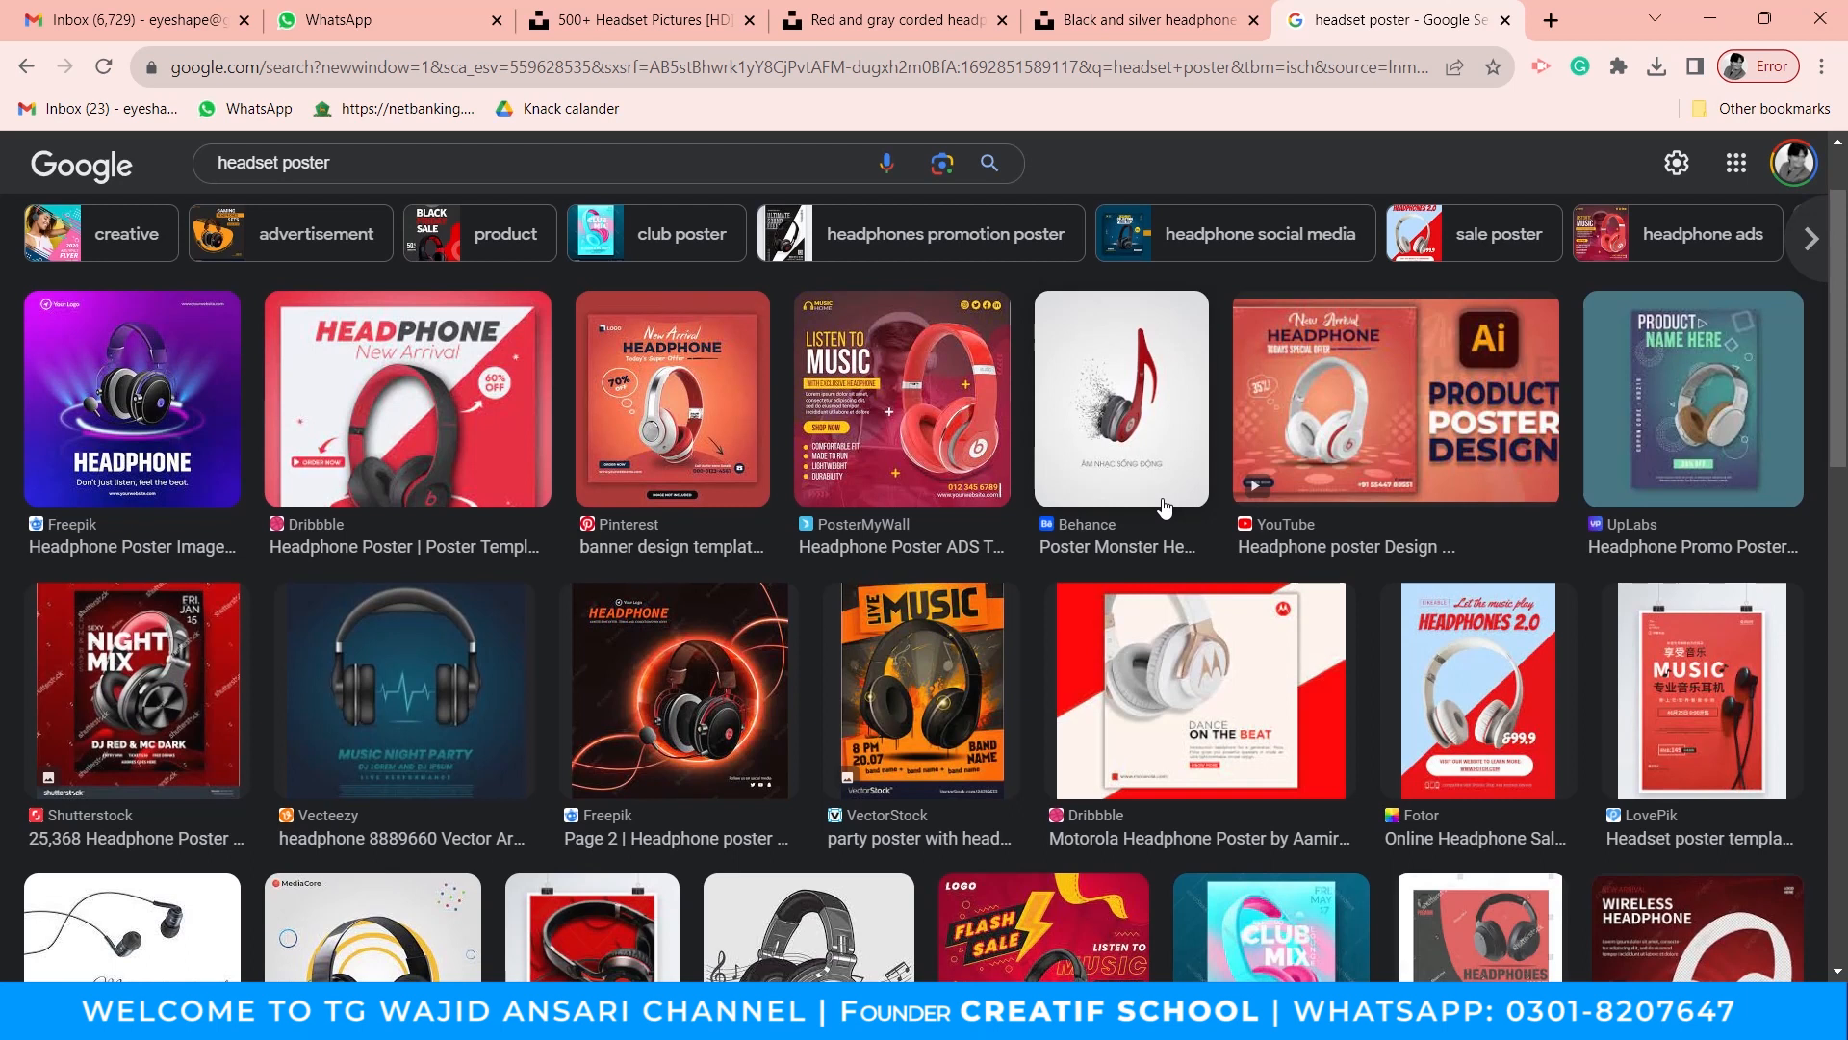
{"action": "left_click", "coordinate": [923, 460]}
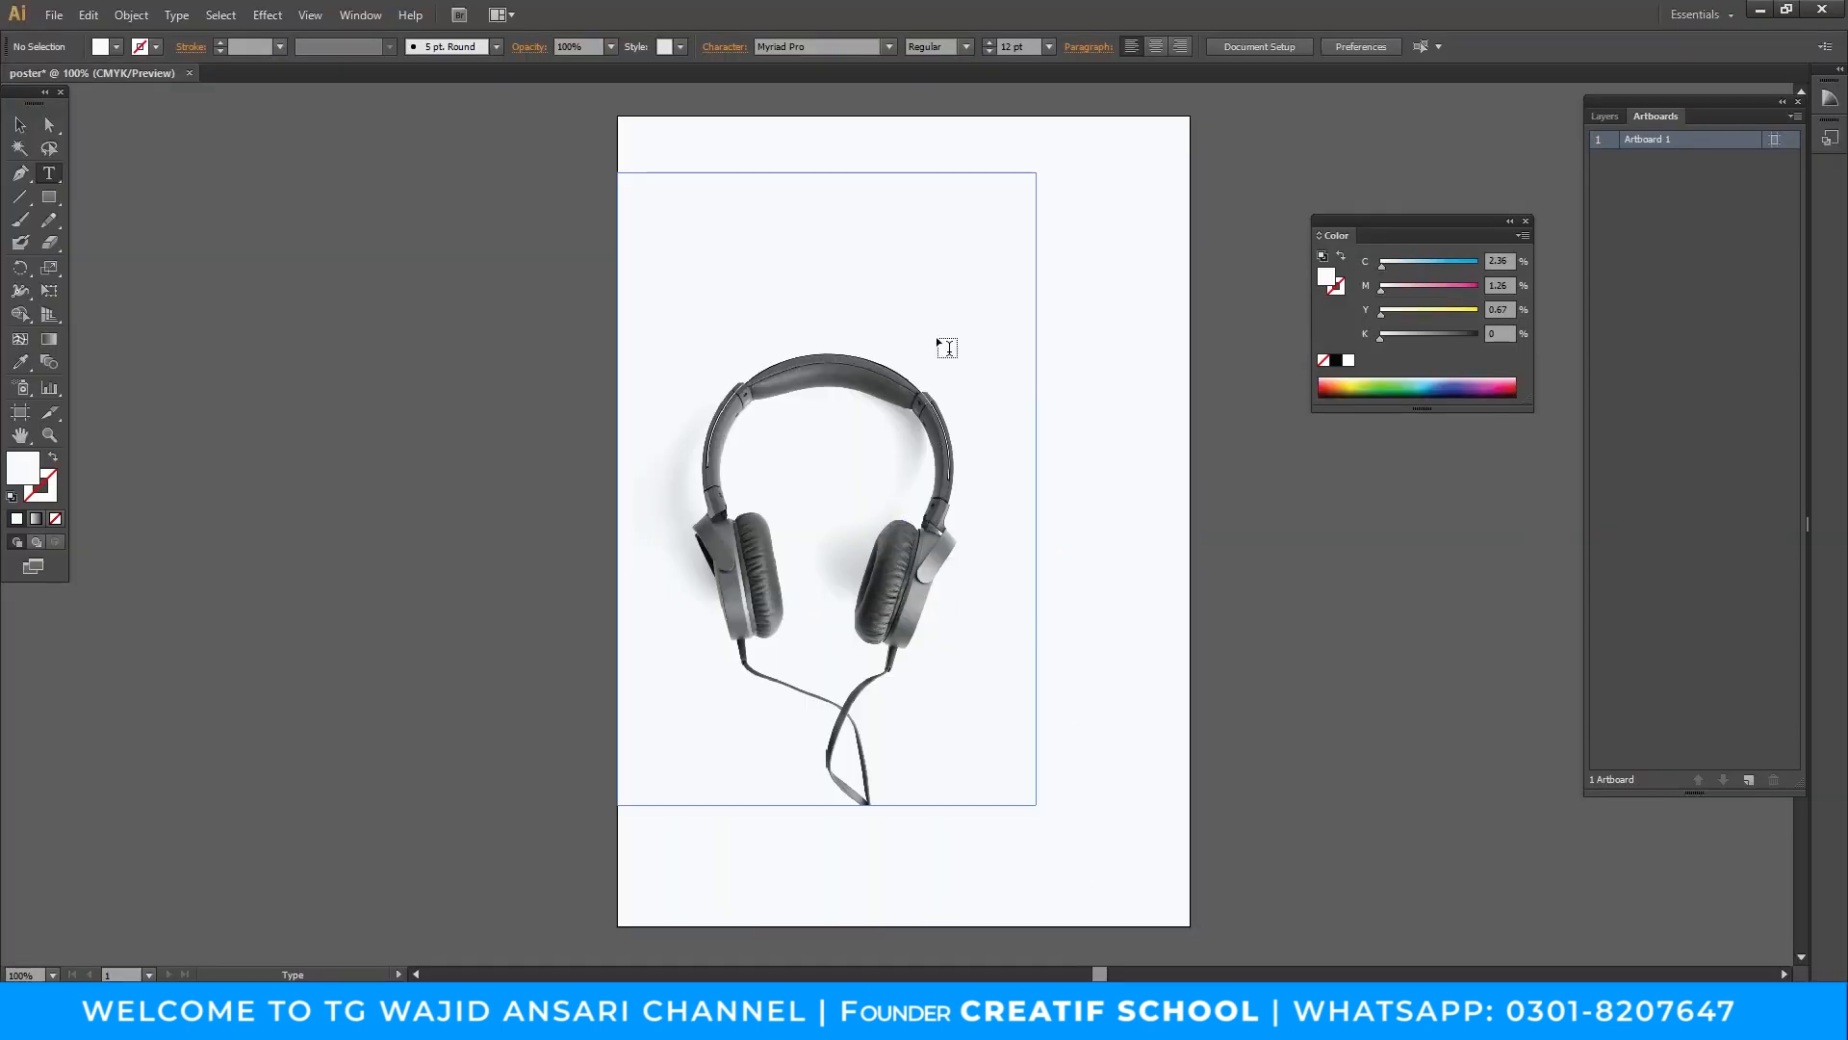
Back in Illustrator, add the point text "Listen to Music" above the headphones.
{"action": "left_click", "coordinate": [953, 228]}
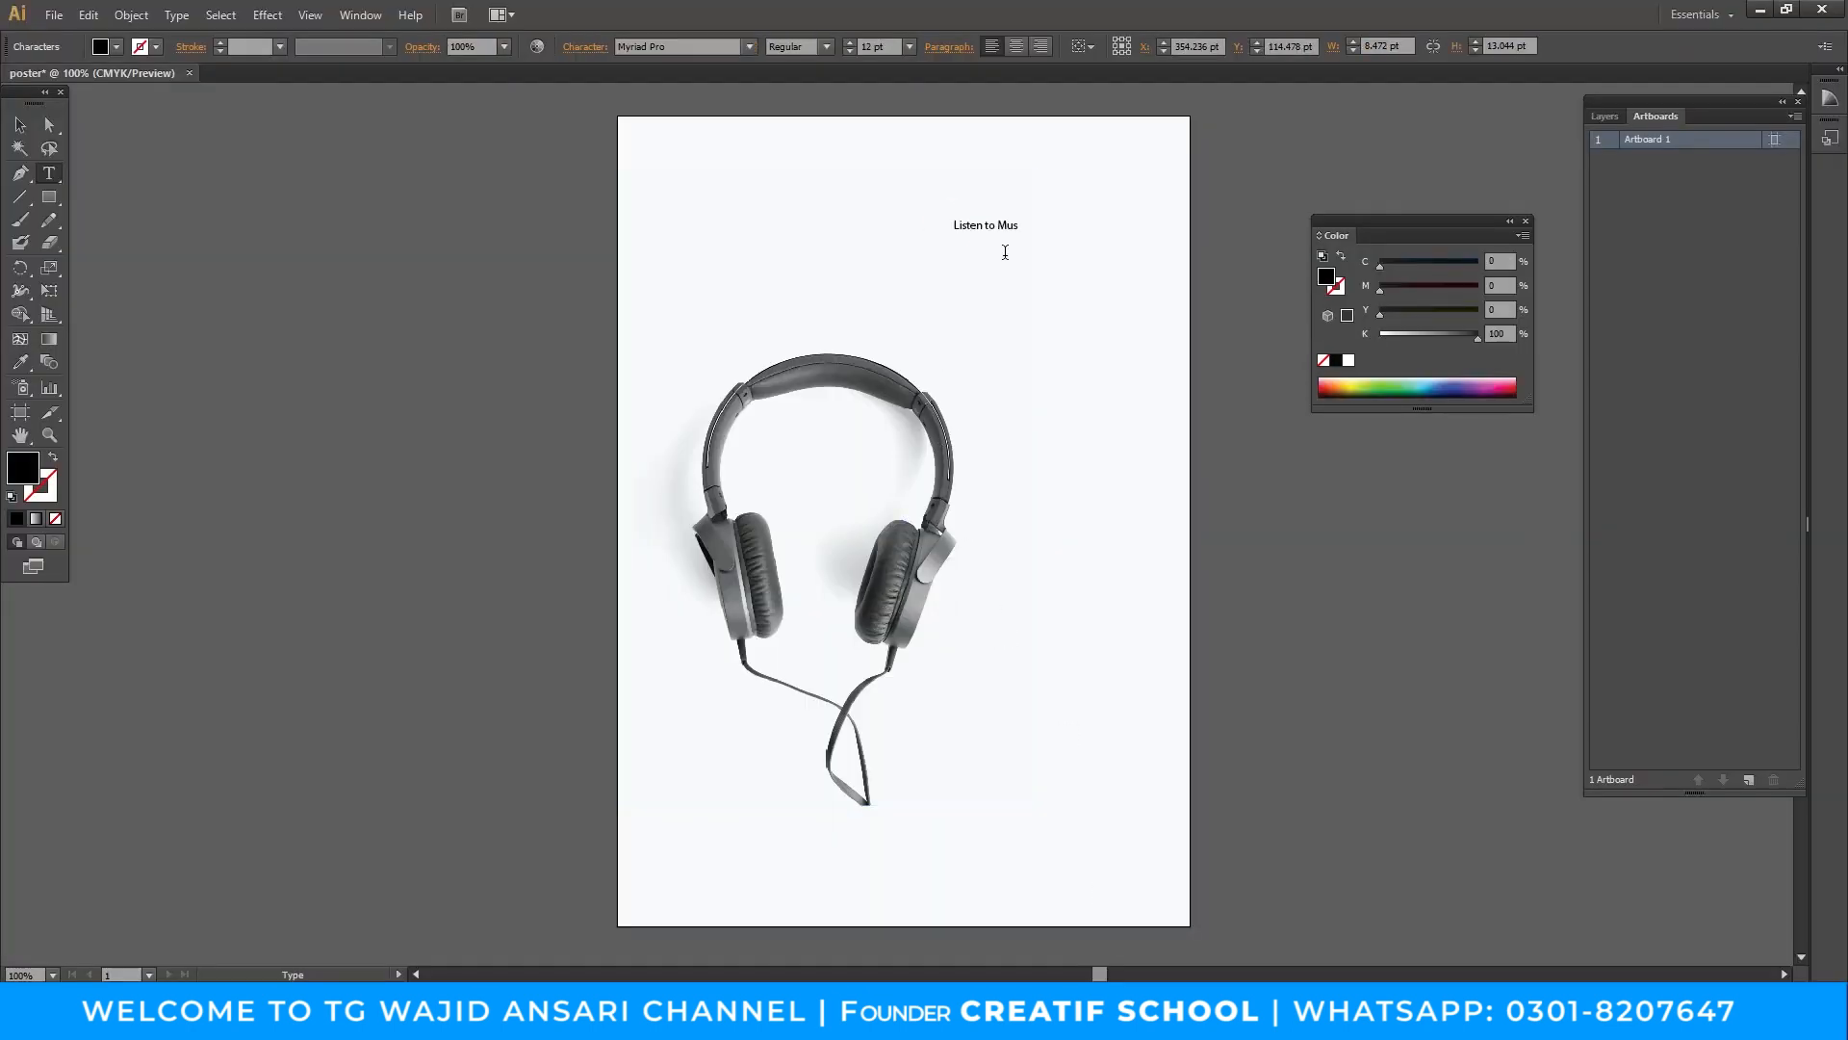
{"action": "type", "text": "Listen to Music"}
{"action": "key", "text": "Escape"}
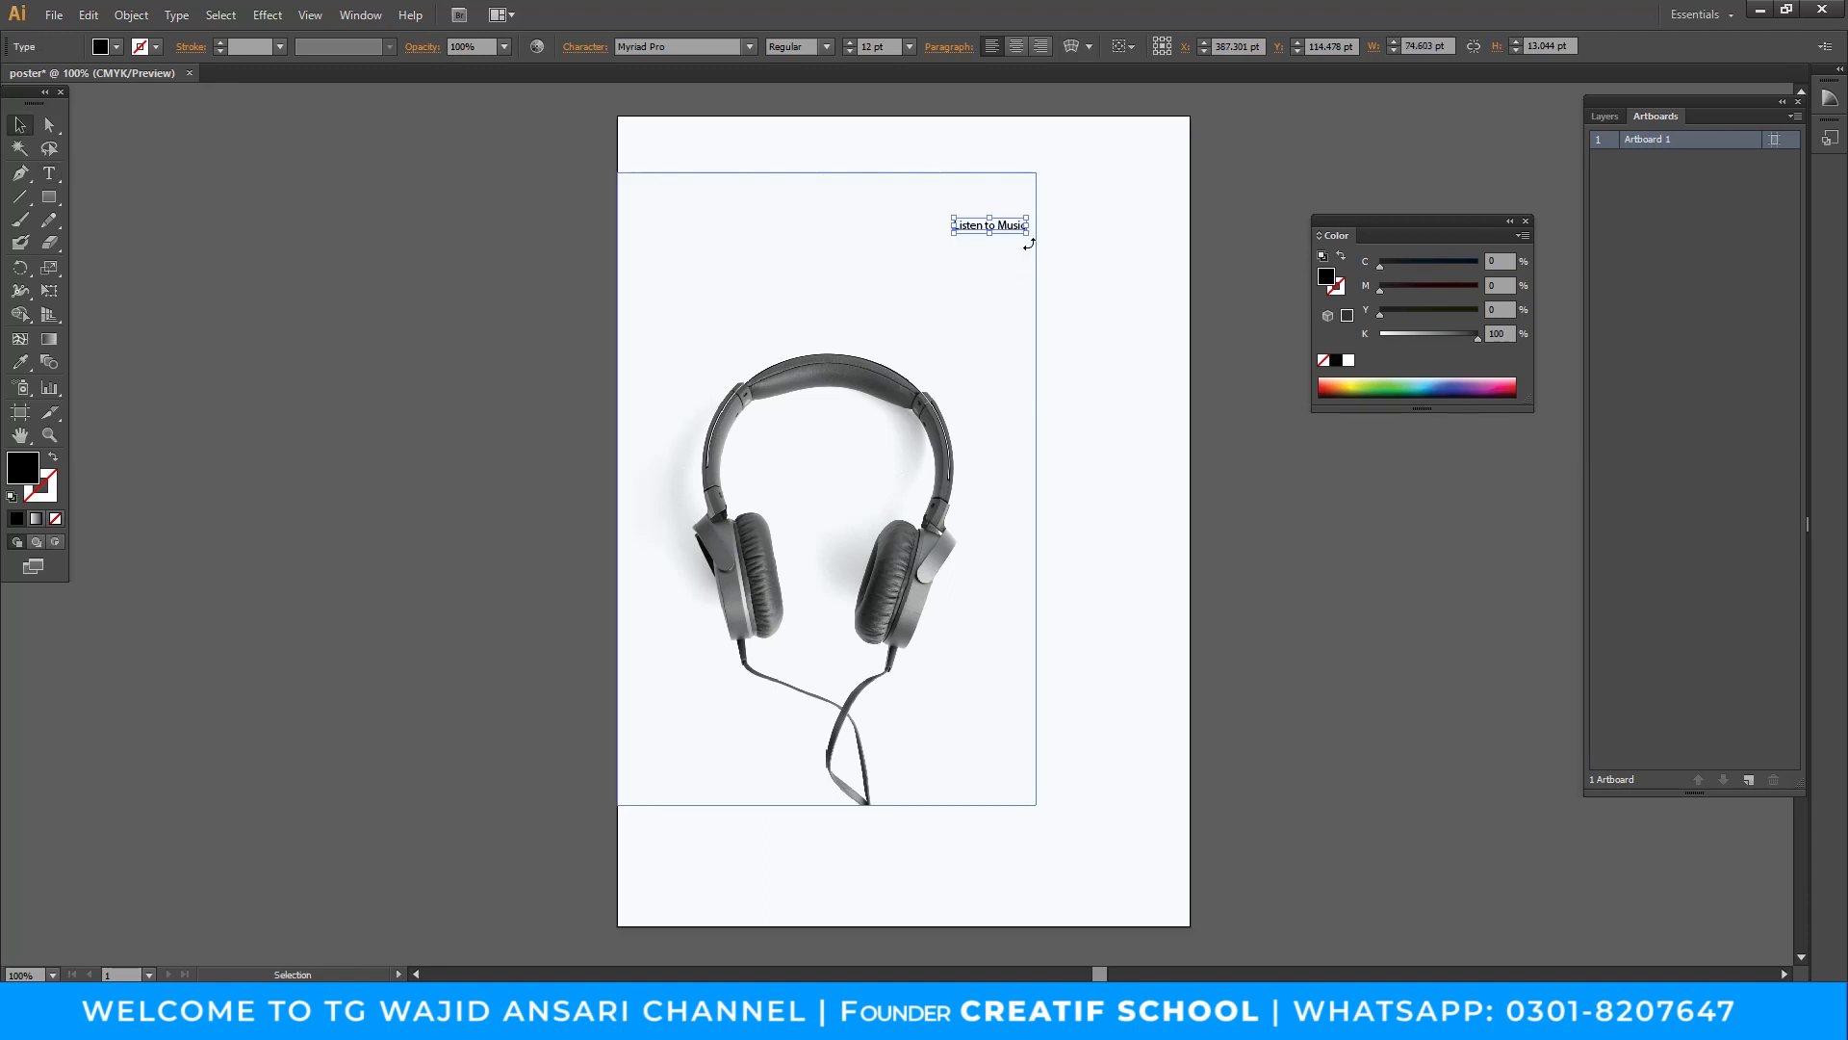
Enlarge the "Listen to Music" heading to about 353 pt wide and position it above the headphones near the artboard's middle.
{"action": "left_click_drag", "start_coordinate": [1026, 232], "coordinate": [1160, 255]}
{"action": "left_click_drag", "start_coordinate": [1110, 235], "coordinate": [1033, 250]}
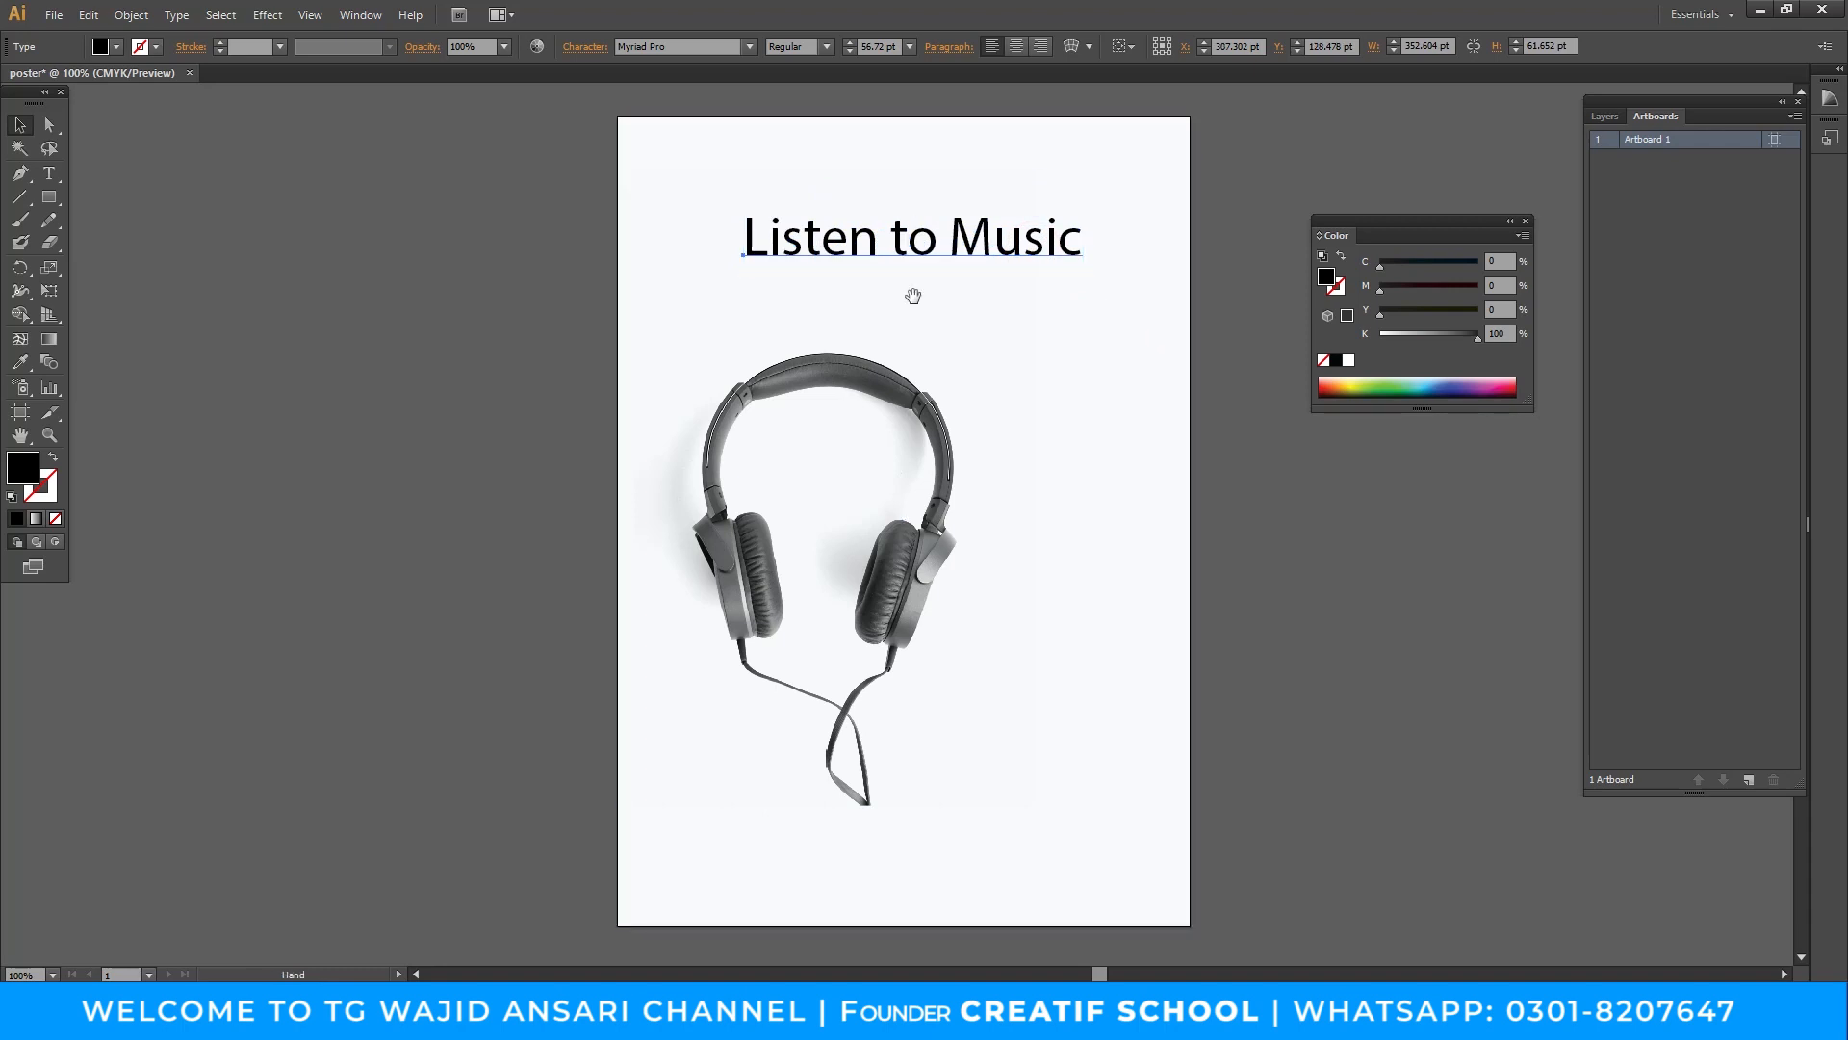
{"action": "left_click_drag", "start_coordinate": [908, 314], "coordinate": [760, 317]}
Switch to the browser and look through the headset poster results for text styling ideas, previewing the light-blue "music play" poster.
{"action": "key", "text": "alt+Tab"}
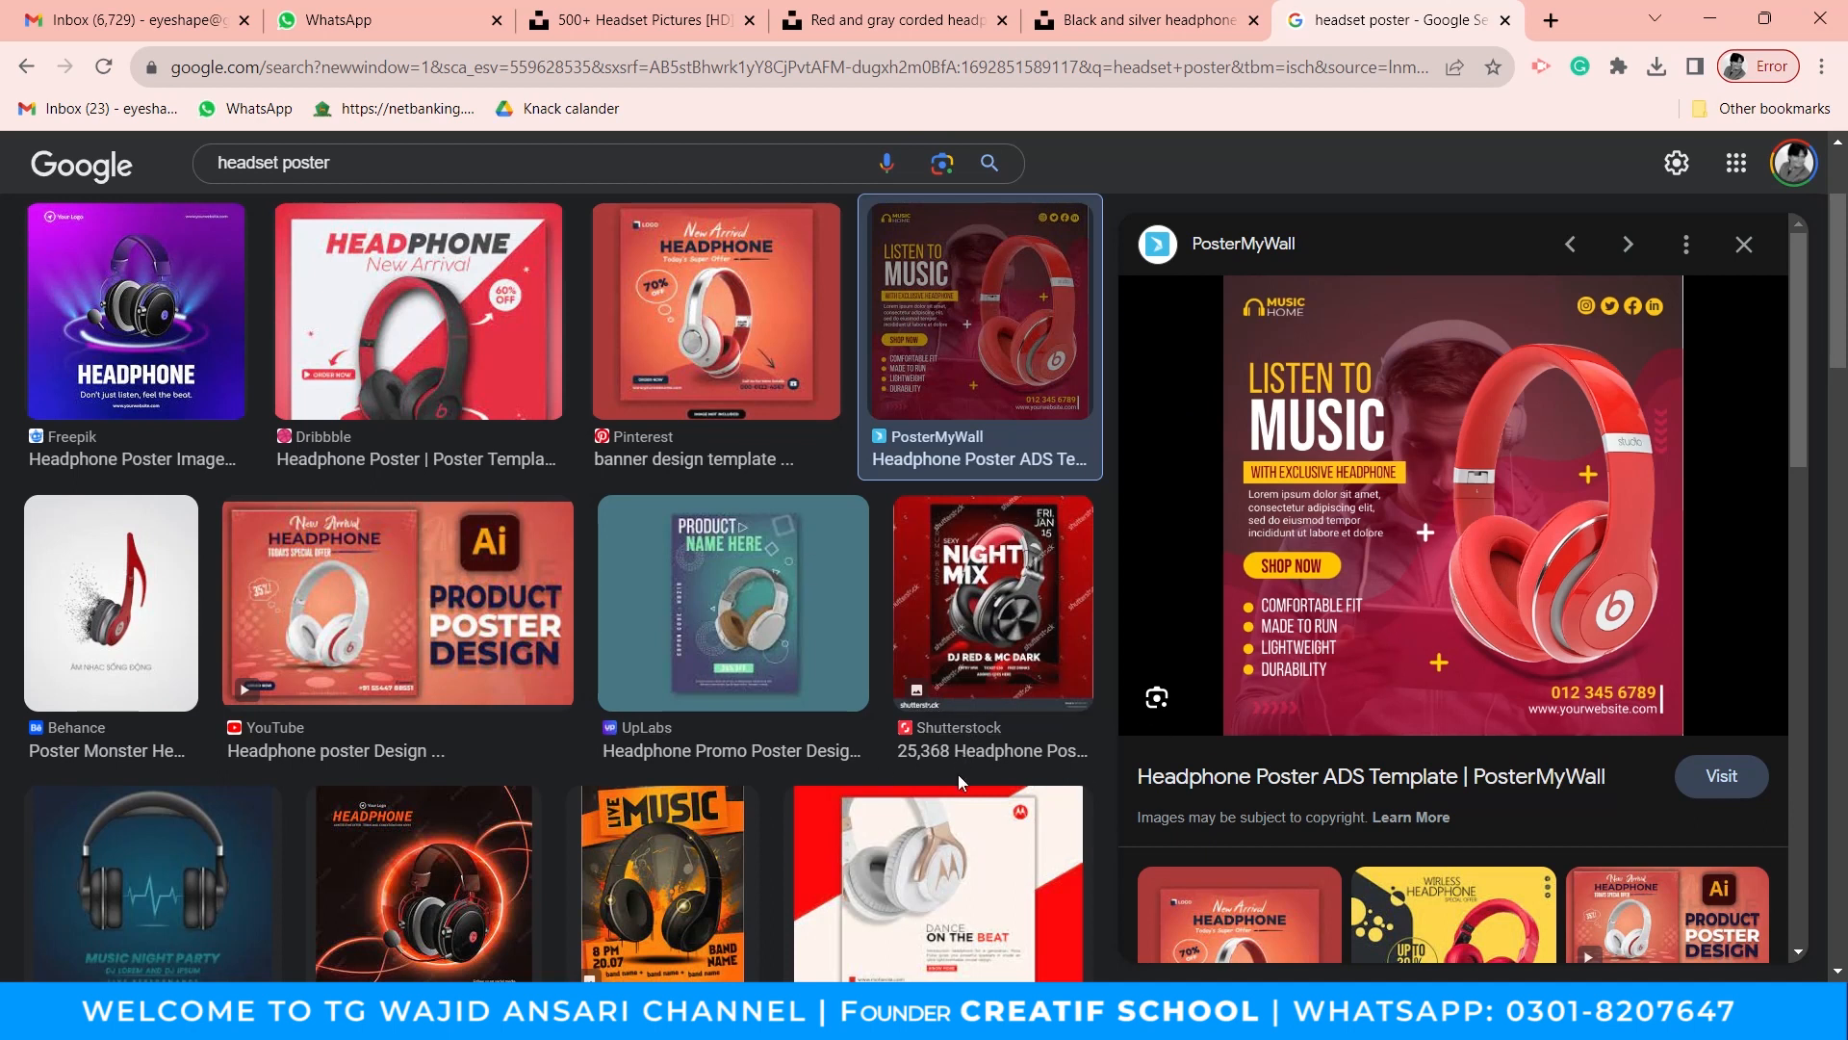
{"action": "scroll", "coordinate": [988, 815], "scroll_direction": "down", "scroll_amount": 2}
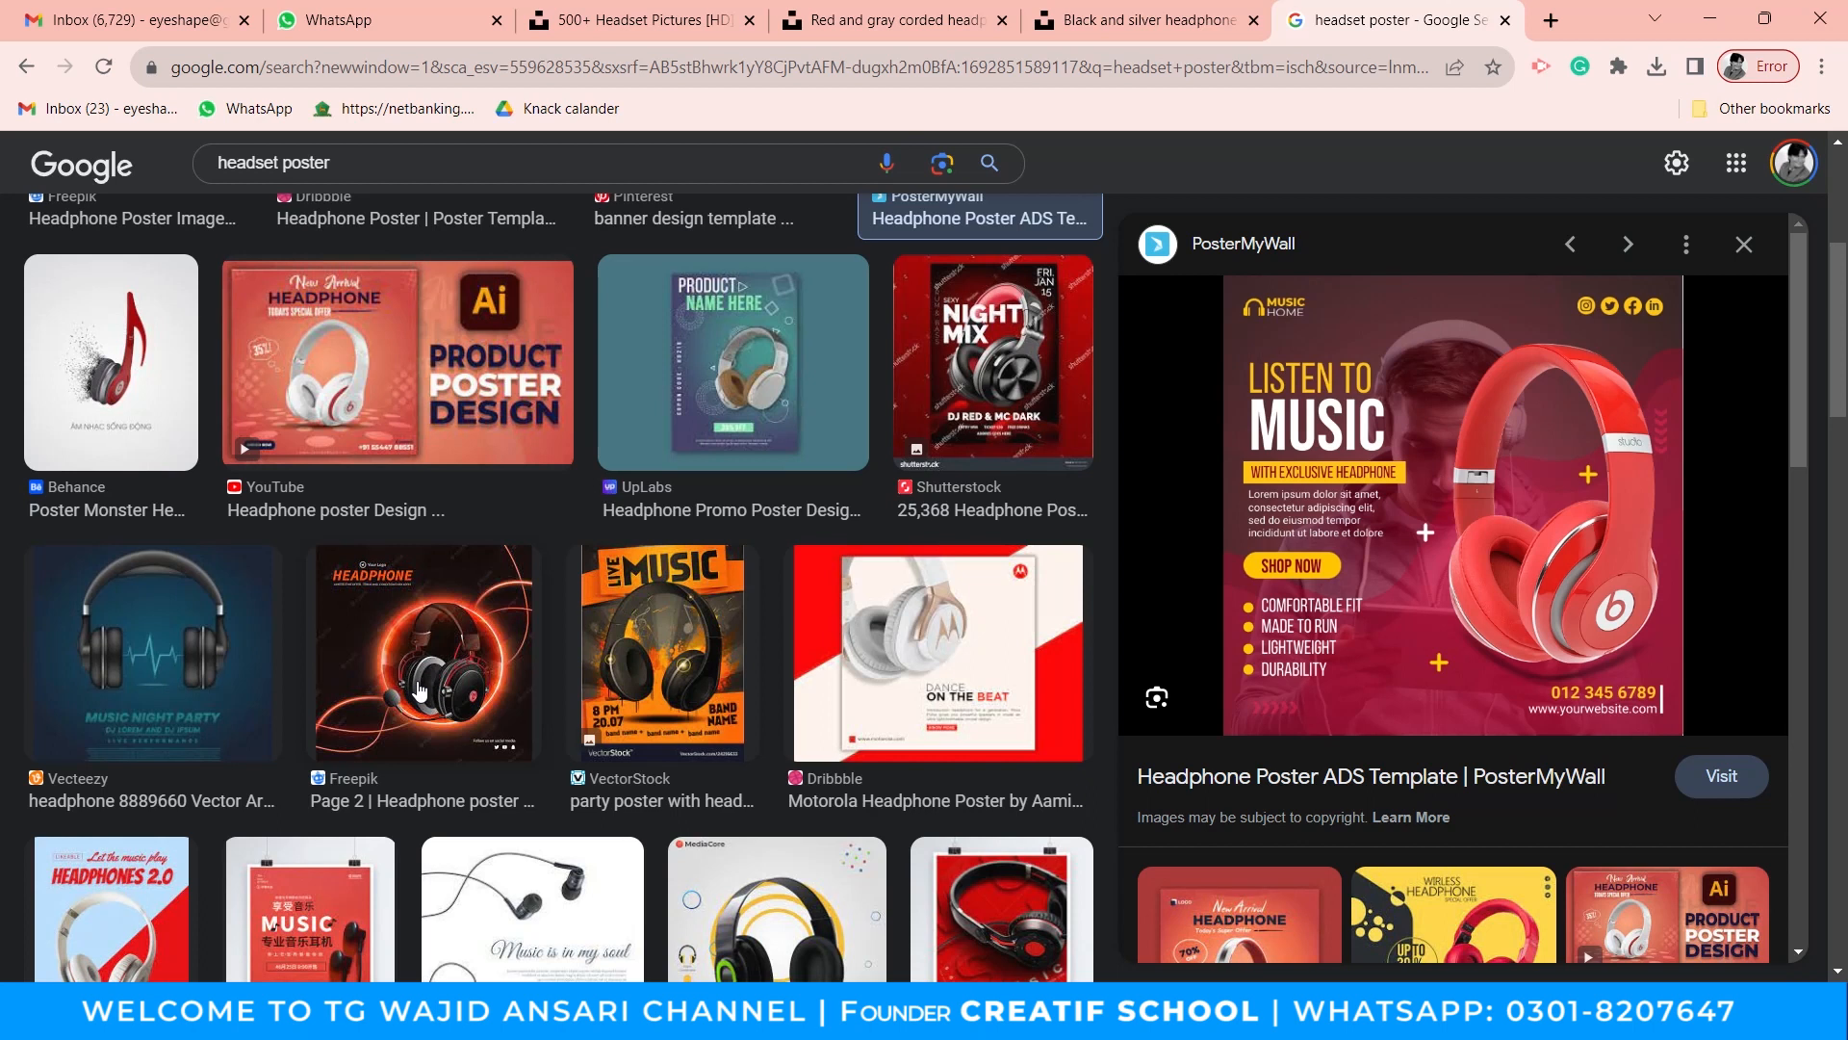
{"action": "scroll", "coordinate": [640, 724], "scroll_direction": "down", "scroll_amount": 3}
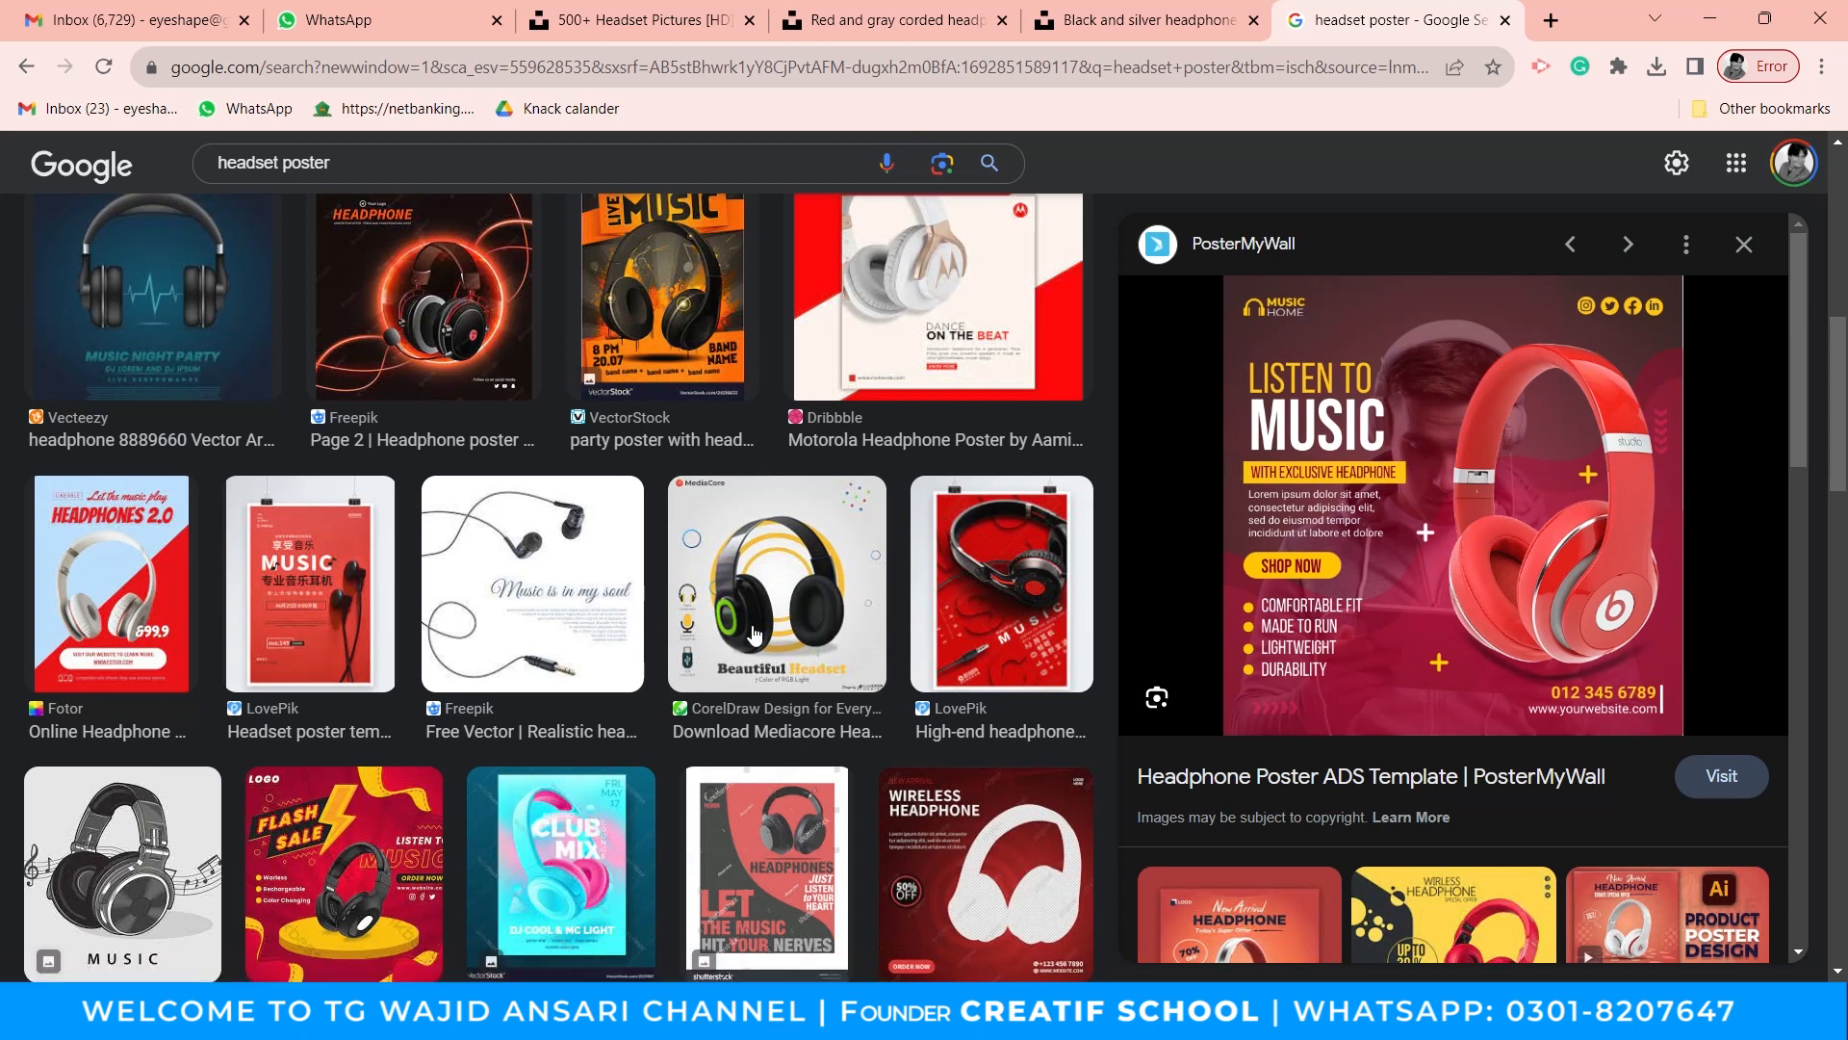
{"action": "scroll", "coordinate": [865, 742], "scroll_direction": "down", "scroll_amount": 5}
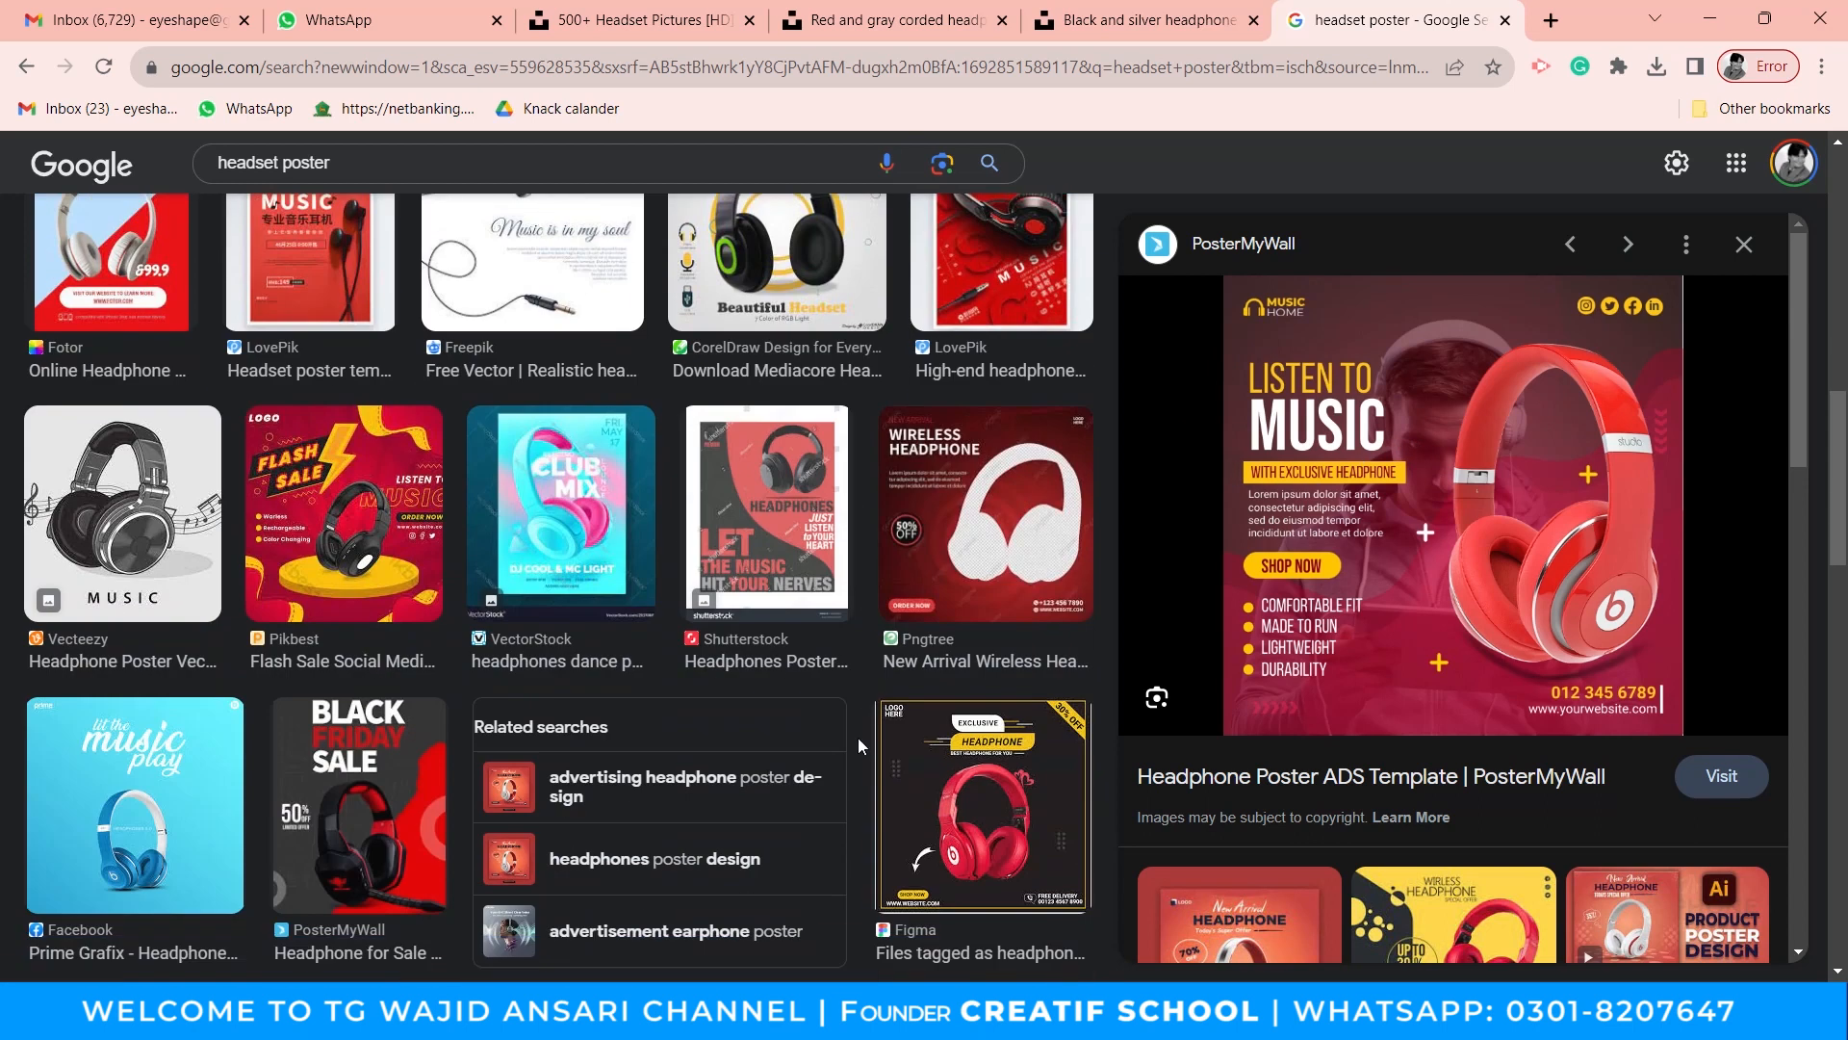
{"action": "scroll", "coordinate": [858, 738], "scroll_direction": "down", "scroll_amount": 1}
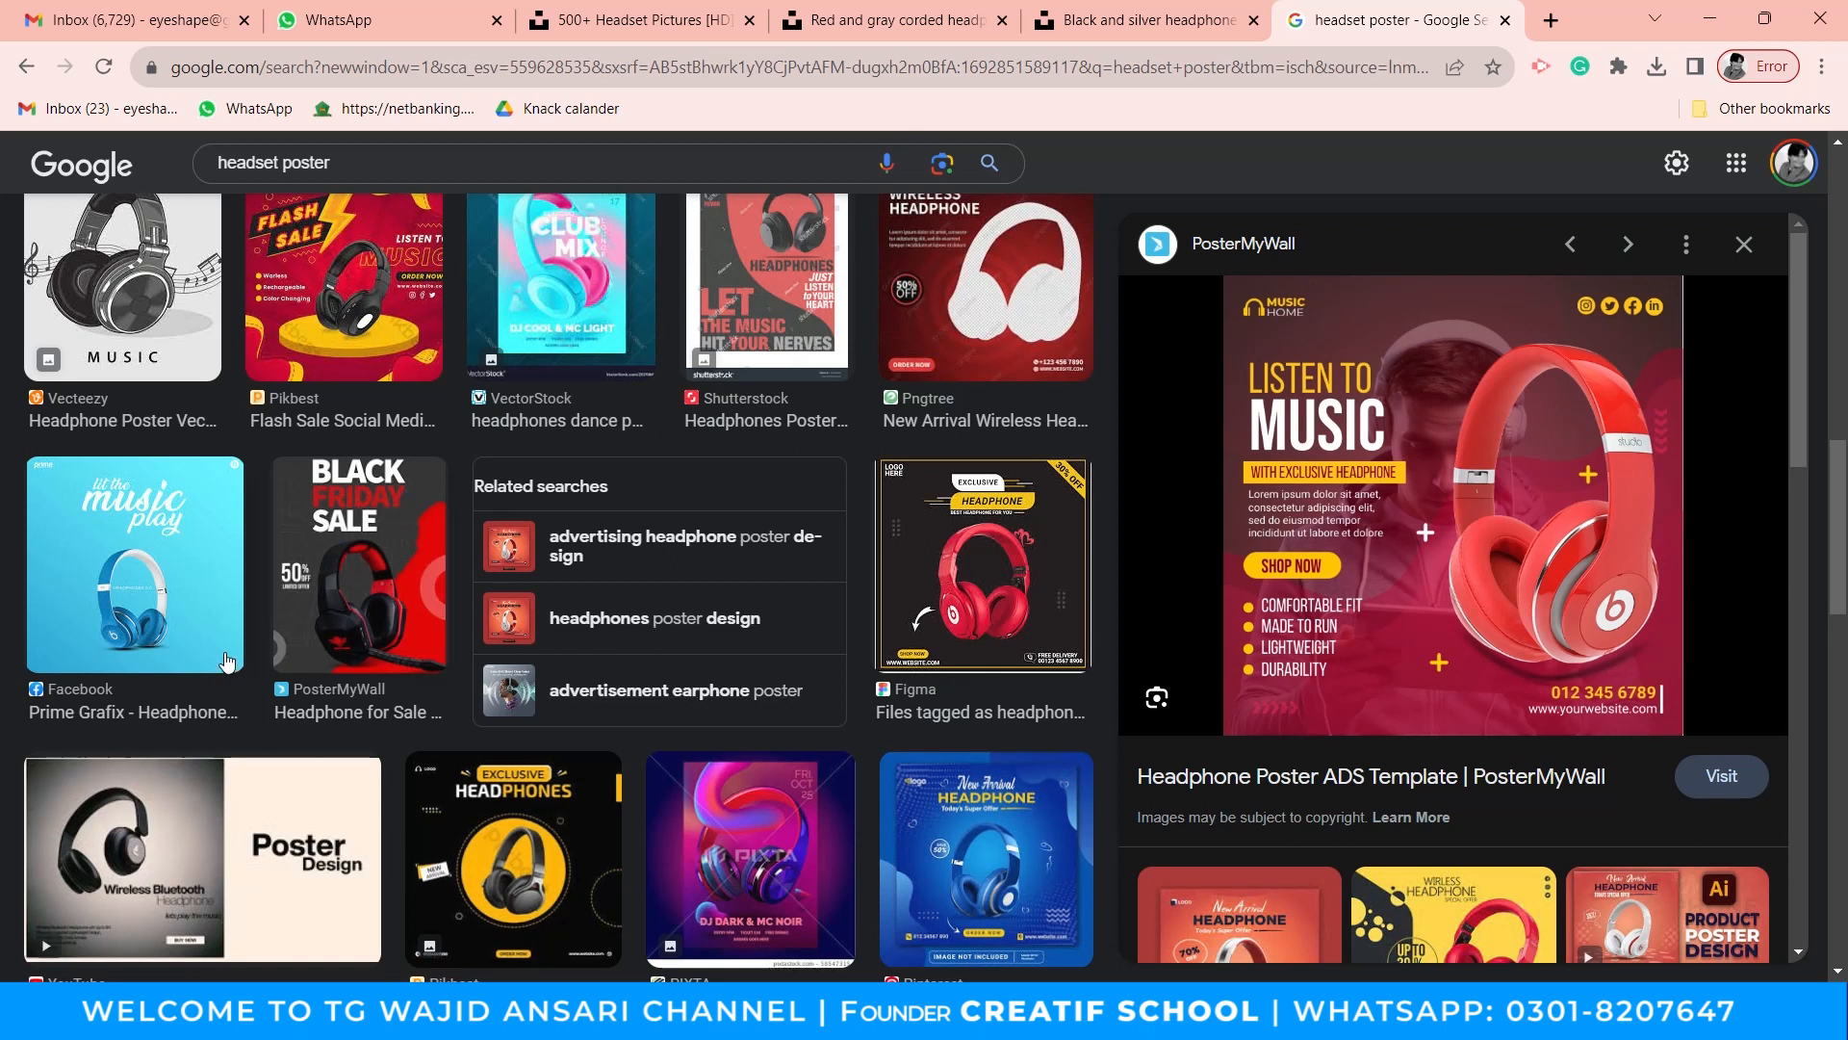
{"action": "left_click", "coordinate": [137, 662]}
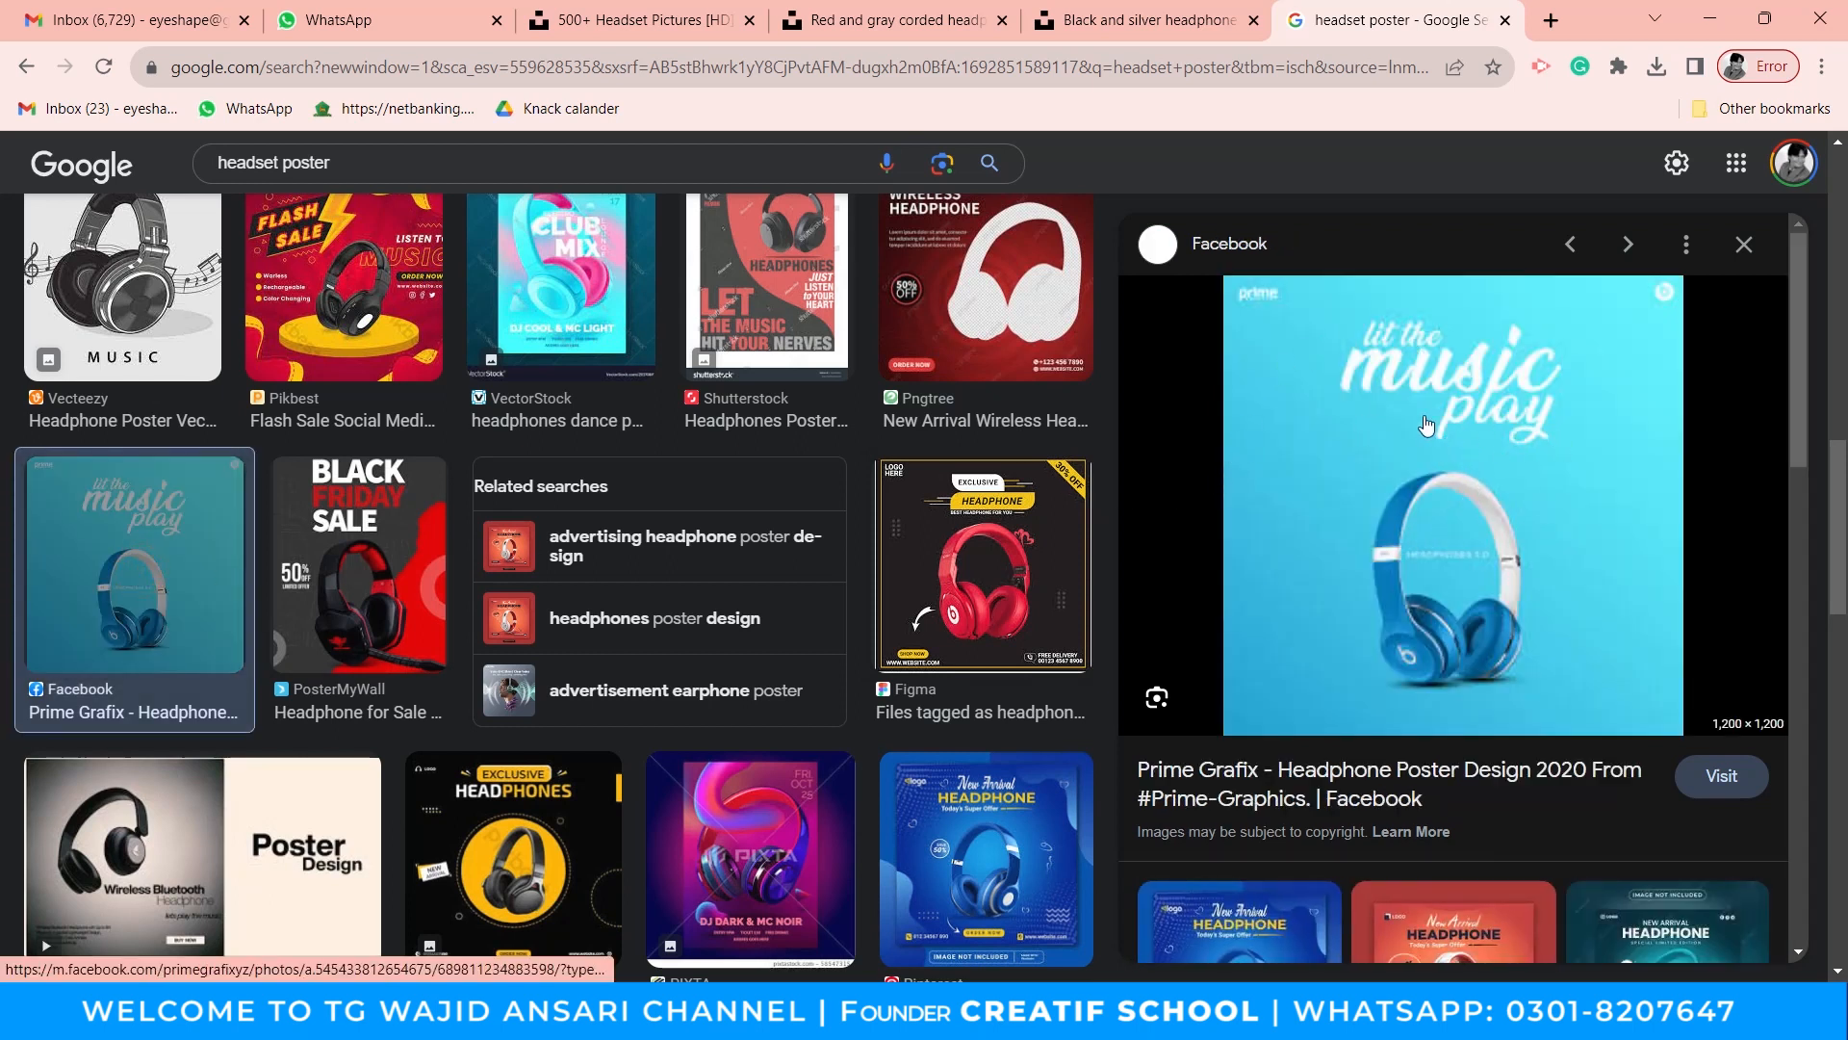
Examine more headset poster results, previewing the red "Exclusive Headphones" and dark-blue "Exclusive Collection" designs.
{"action": "scroll", "coordinate": [679, 742], "scroll_direction": "down", "scroll_amount": 2}
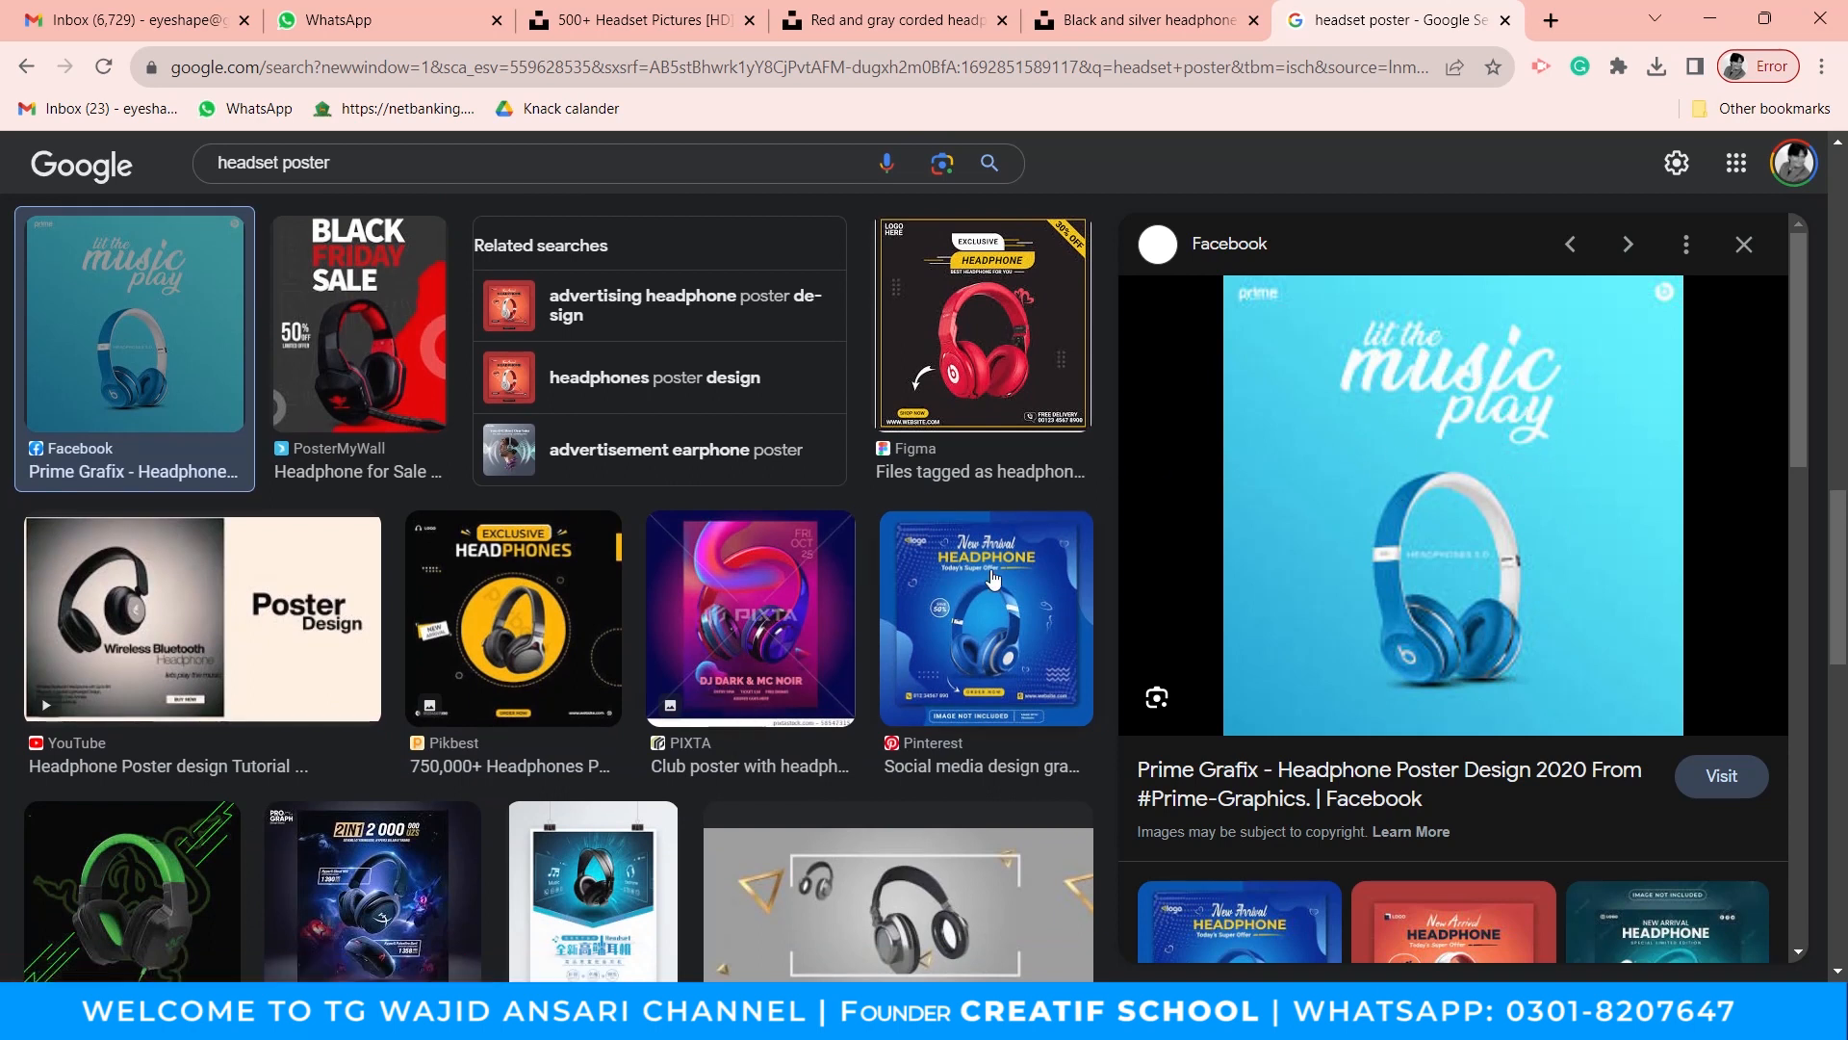
{"action": "scroll", "coordinate": [814, 664], "scroll_direction": "down", "scroll_amount": 5}
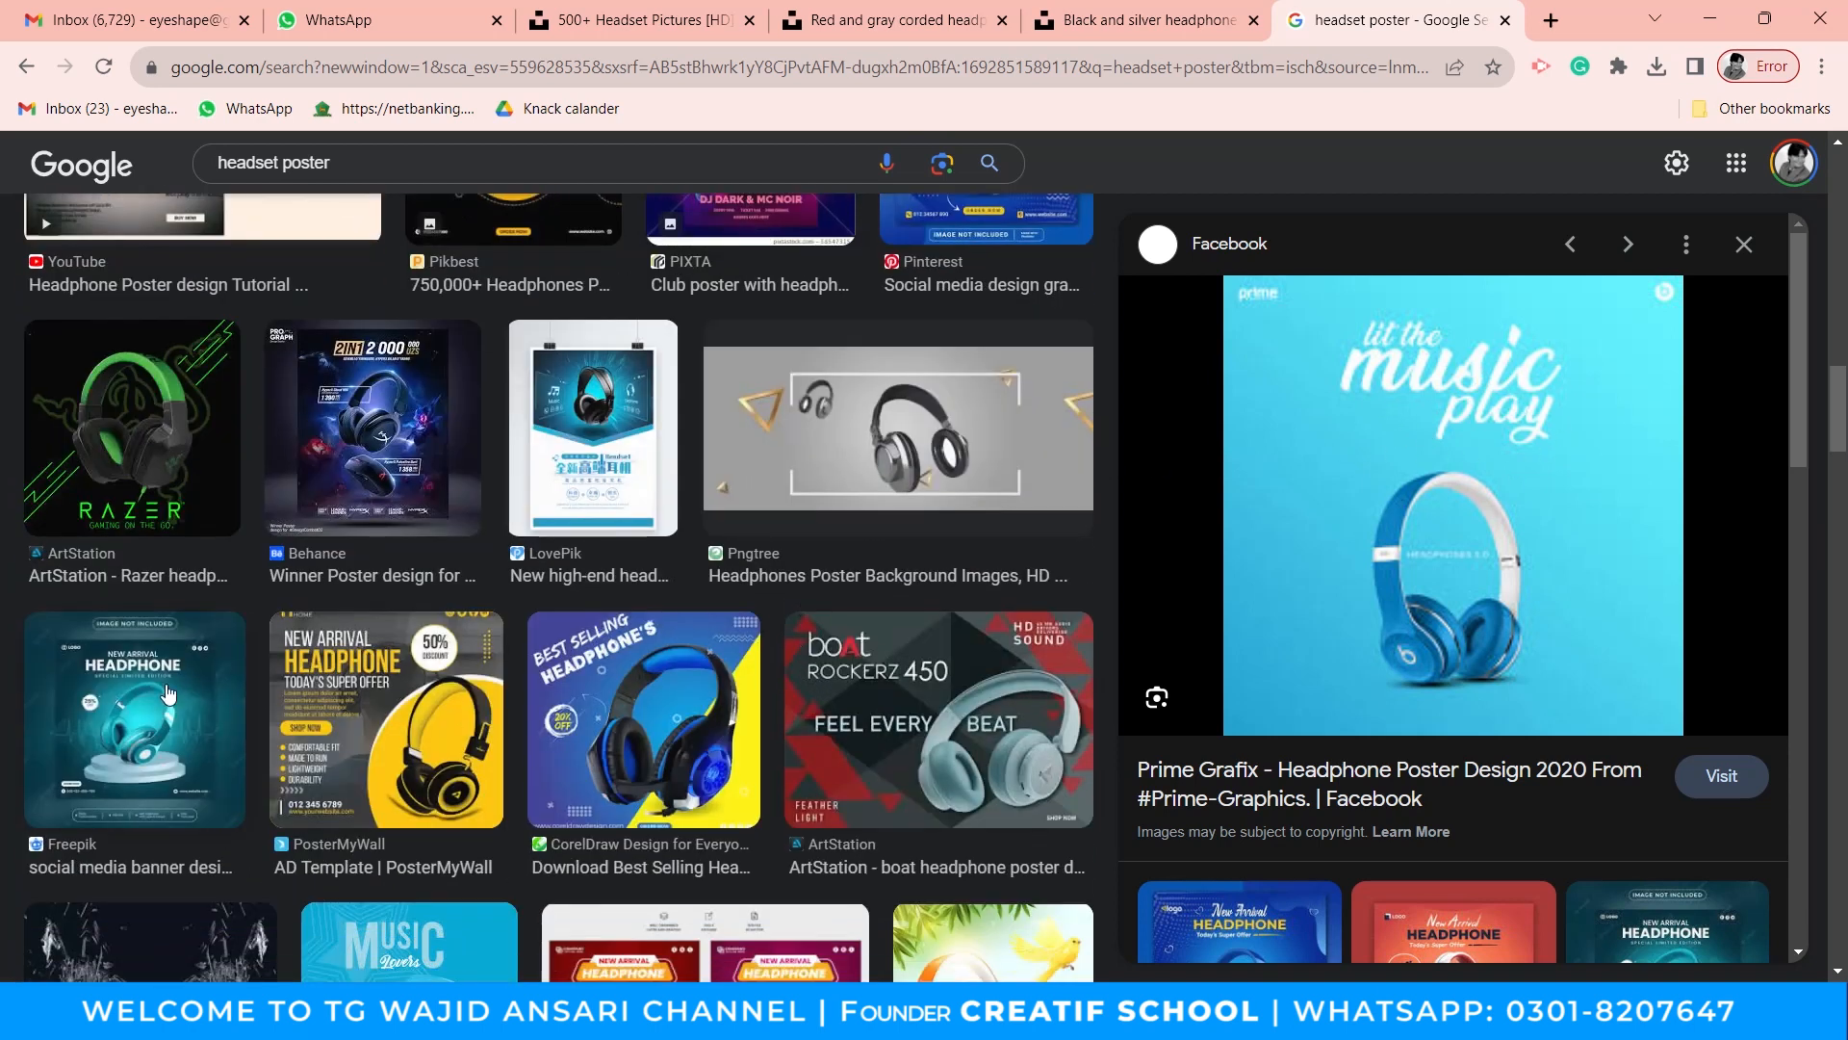
{"action": "scroll", "coordinate": [852, 694], "scroll_direction": "down", "scroll_amount": 5}
{"action": "scroll", "coordinate": [532, 732], "scroll_direction": "down", "scroll_amount": 1}
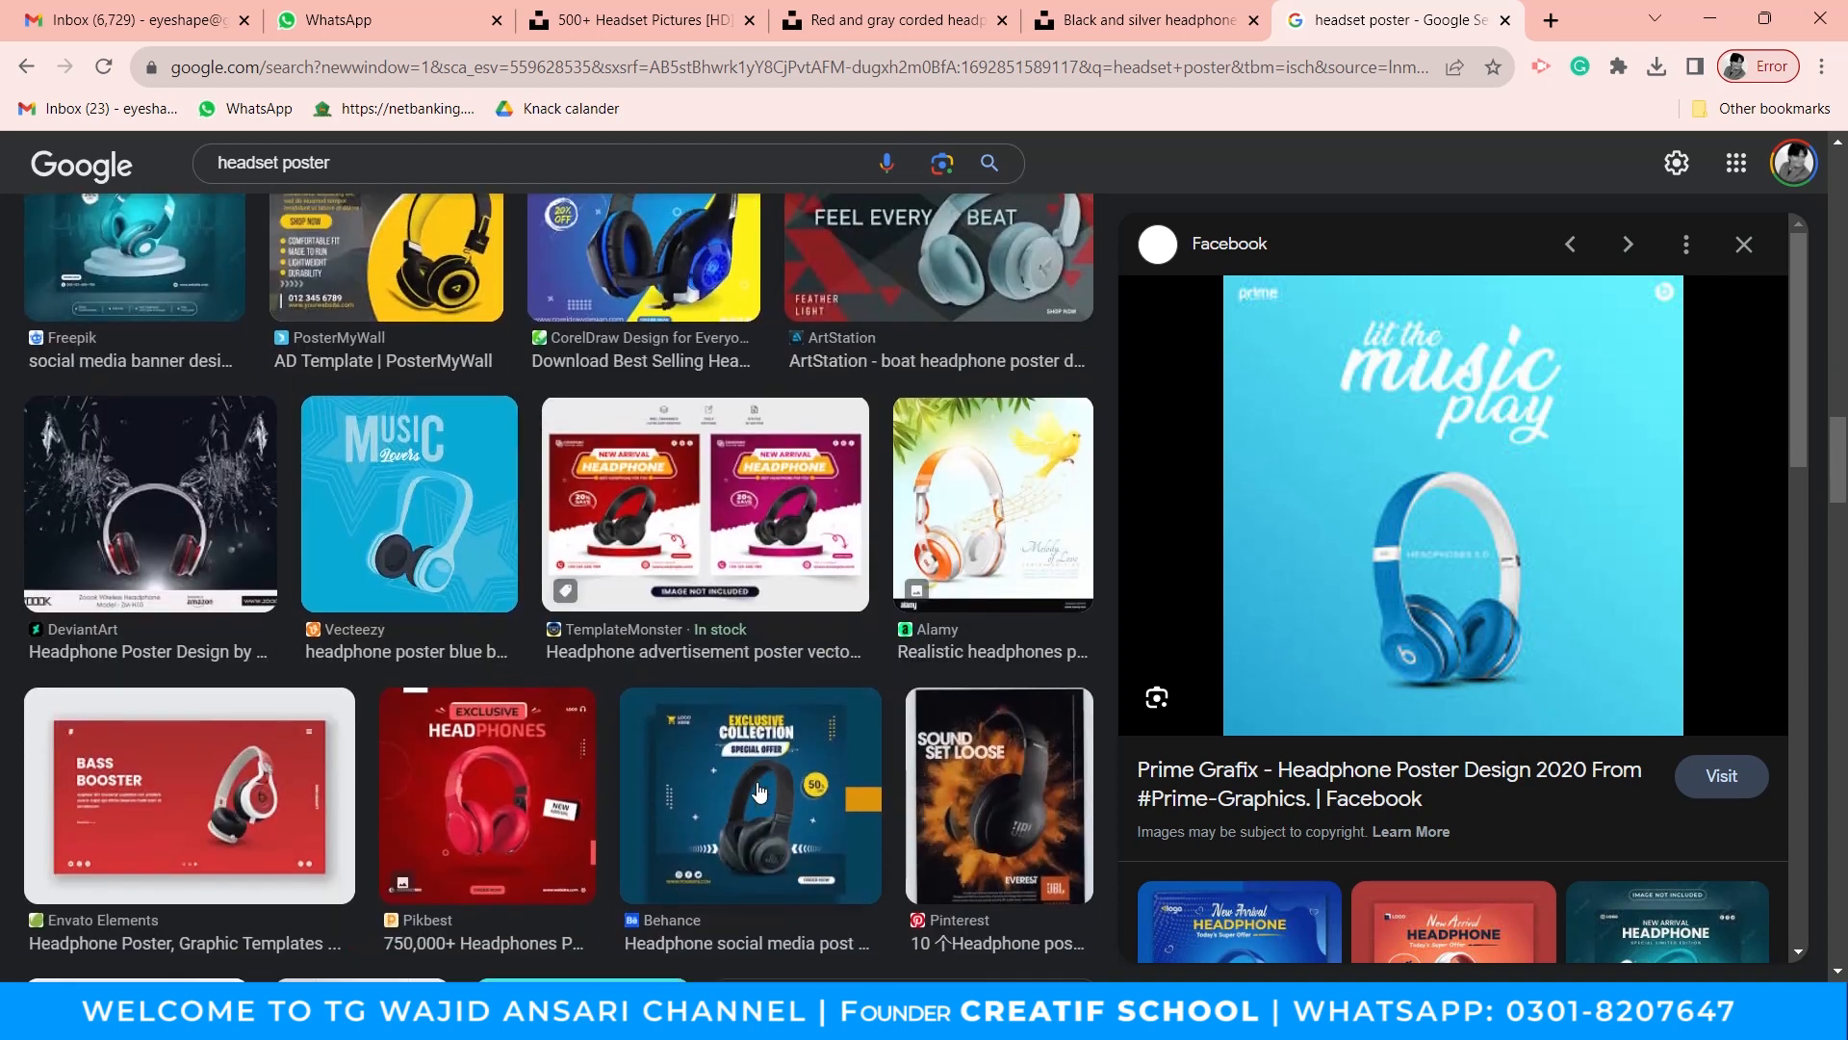
{"action": "left_click", "coordinate": [532, 732]}
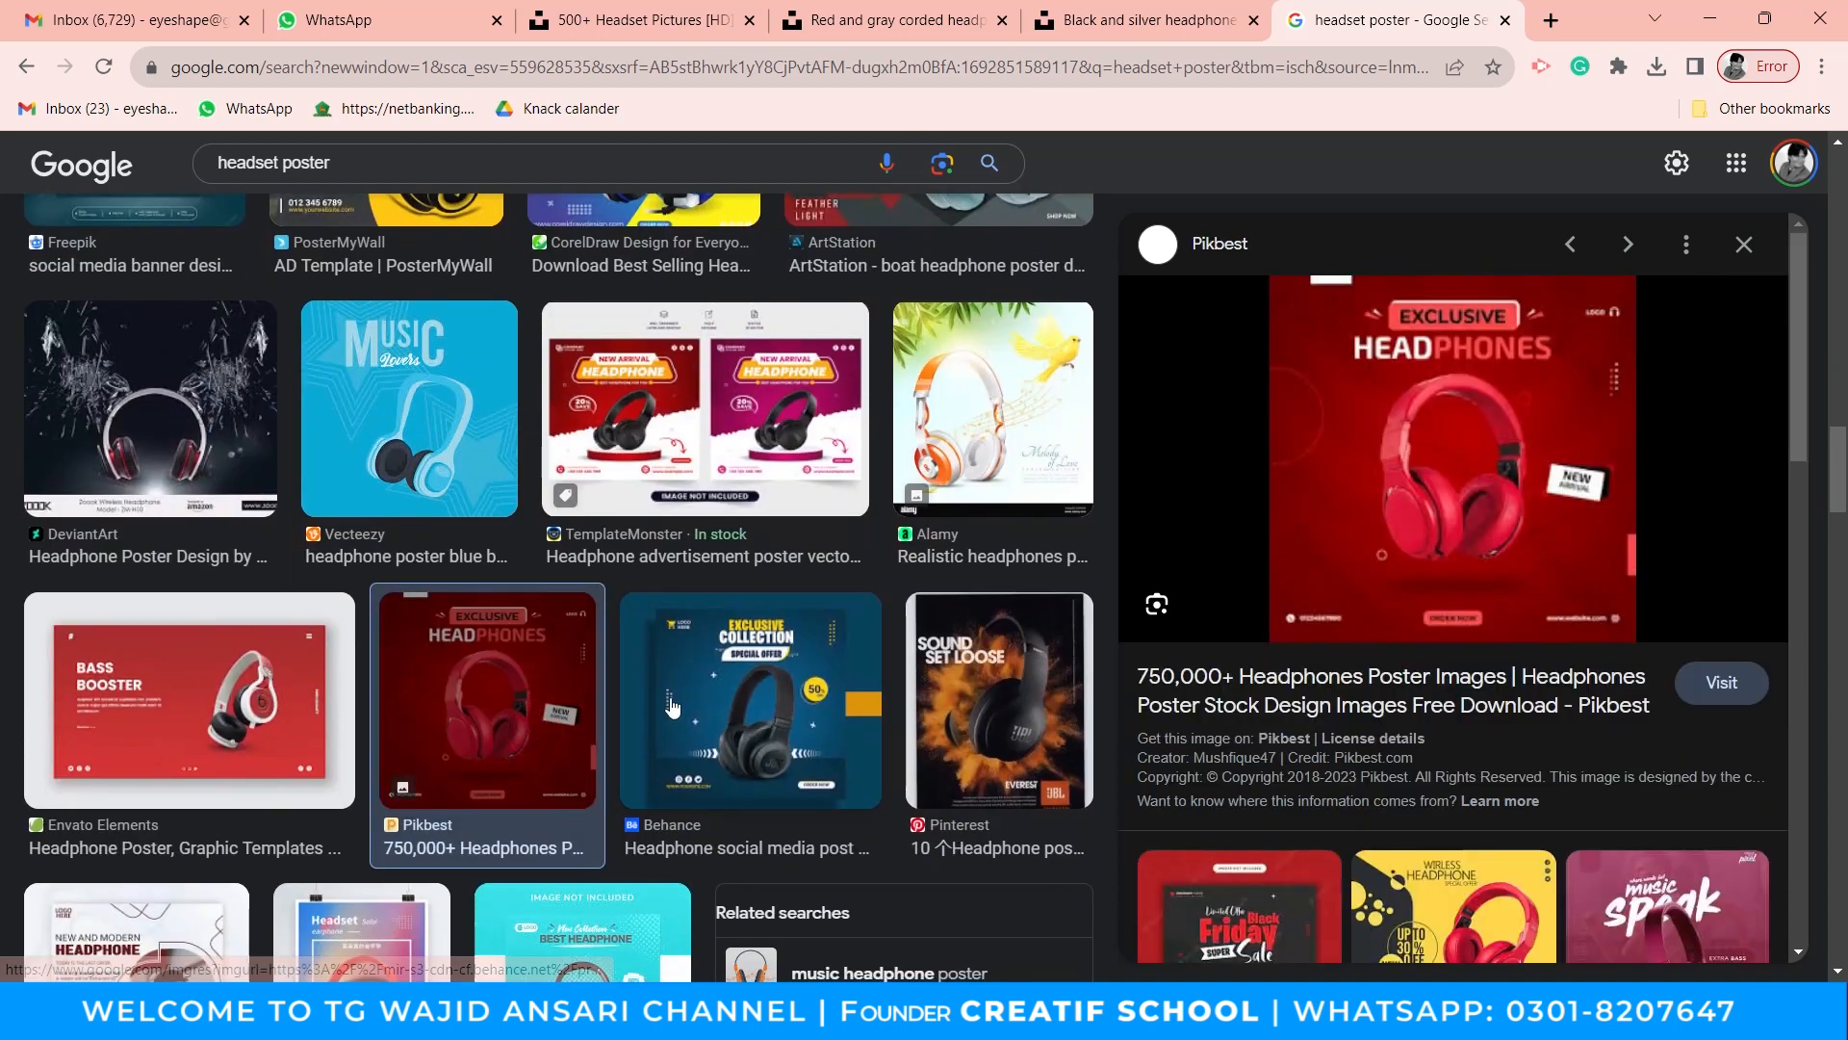
{"action": "left_click", "coordinate": [751, 702]}
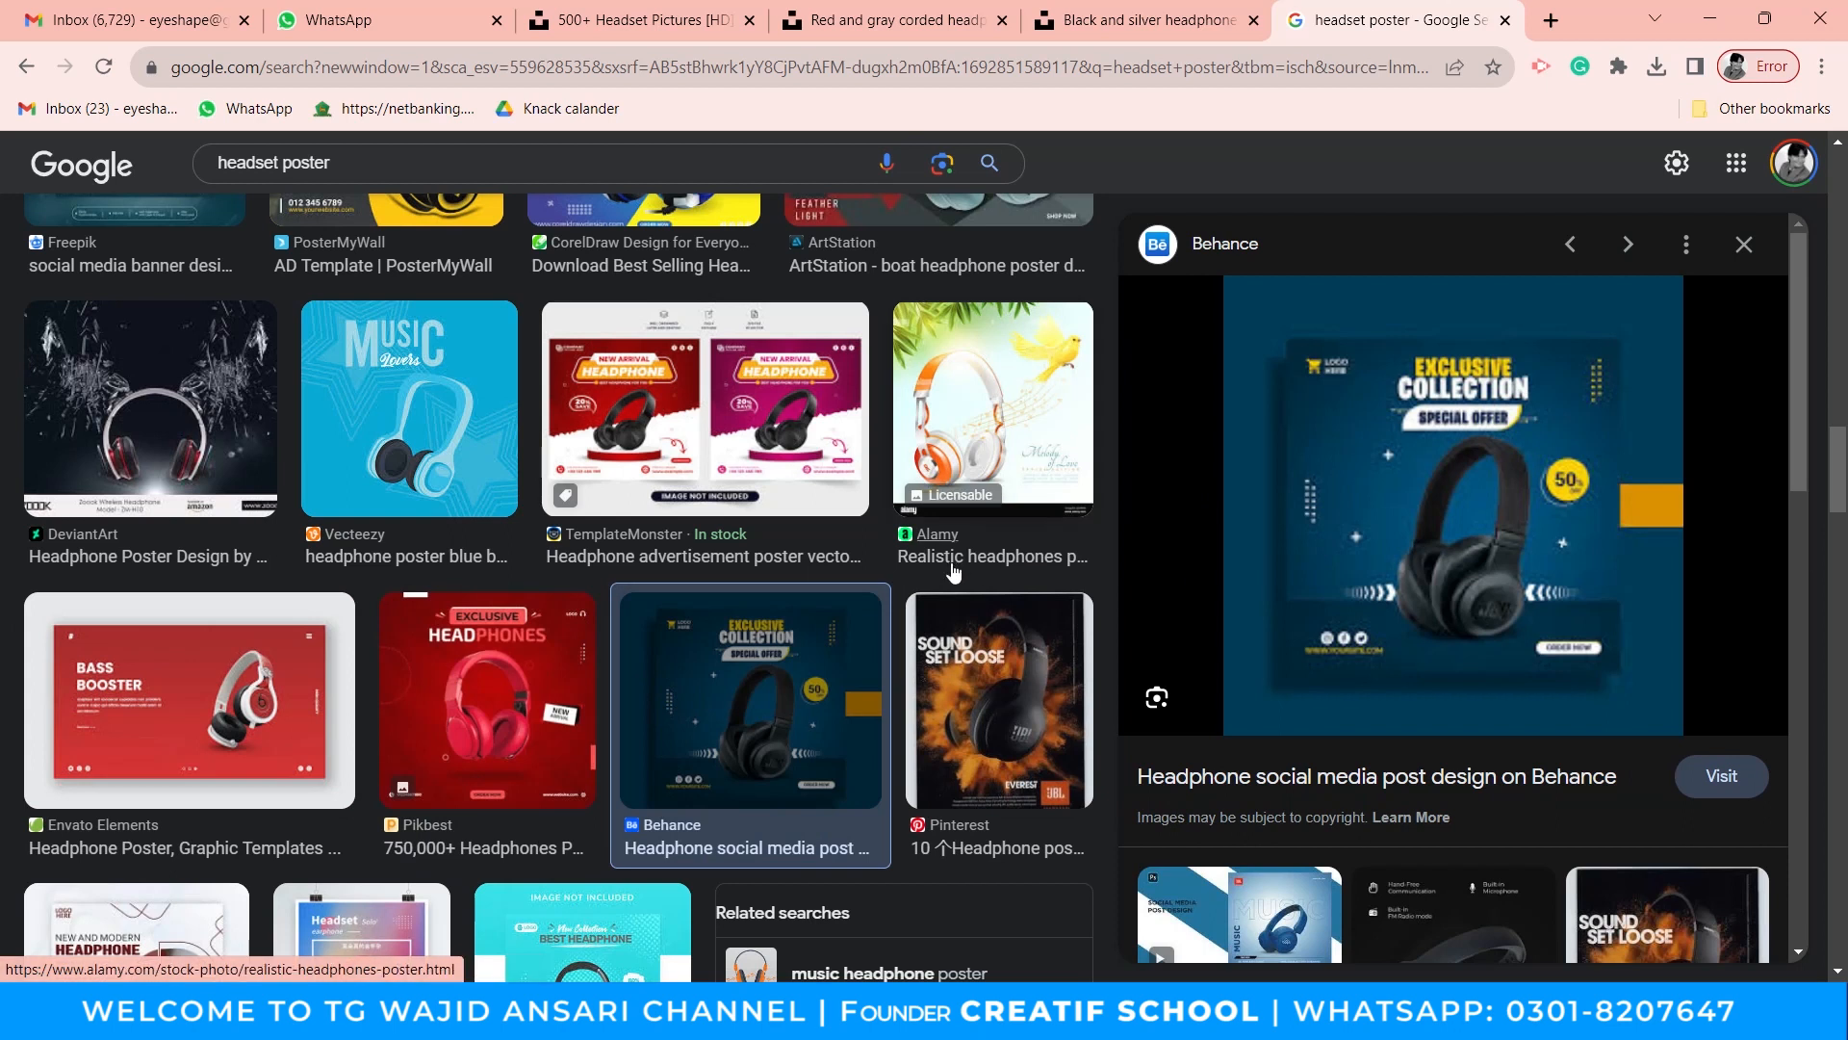
{"action": "scroll", "coordinate": [952, 571], "scroll_direction": "down", "scroll_amount": 5}
{"action": "scroll", "coordinate": [943, 569], "scroll_direction": "up", "scroll_amount": 5}
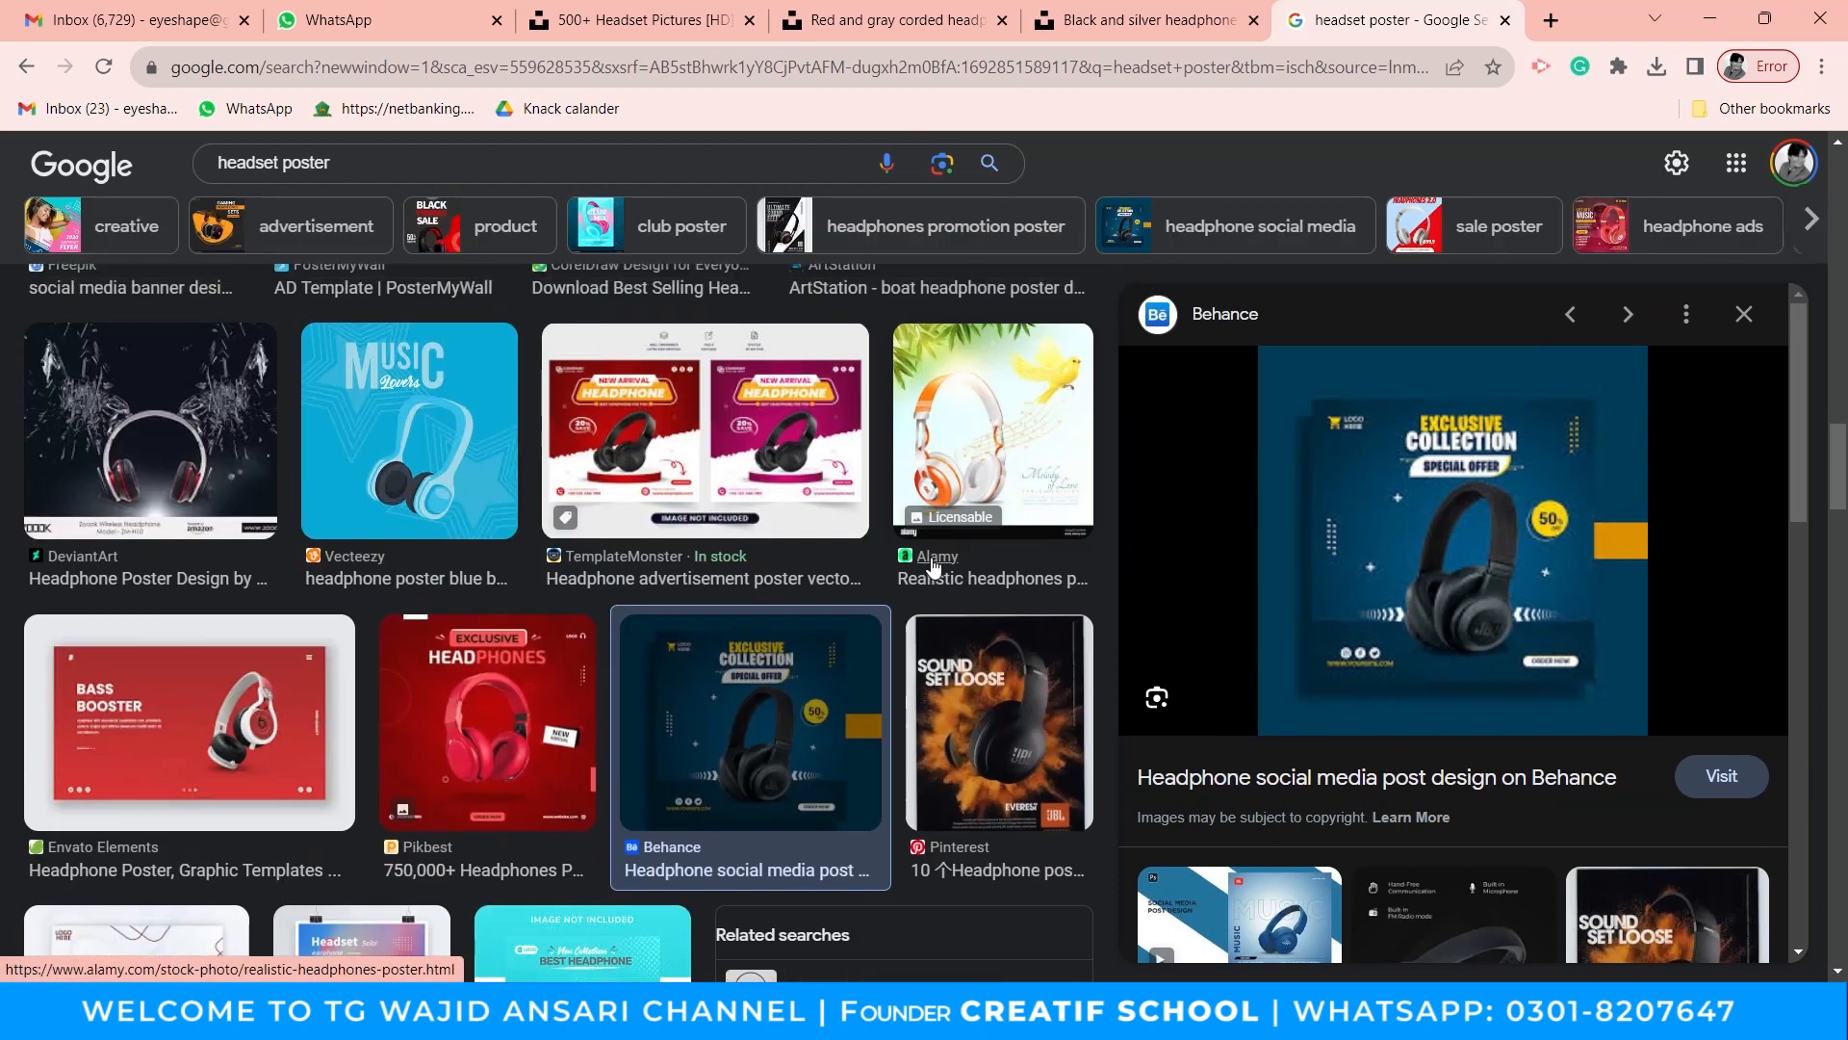
{"action": "scroll", "coordinate": [930, 565], "scroll_direction": "up", "scroll_amount": 6}
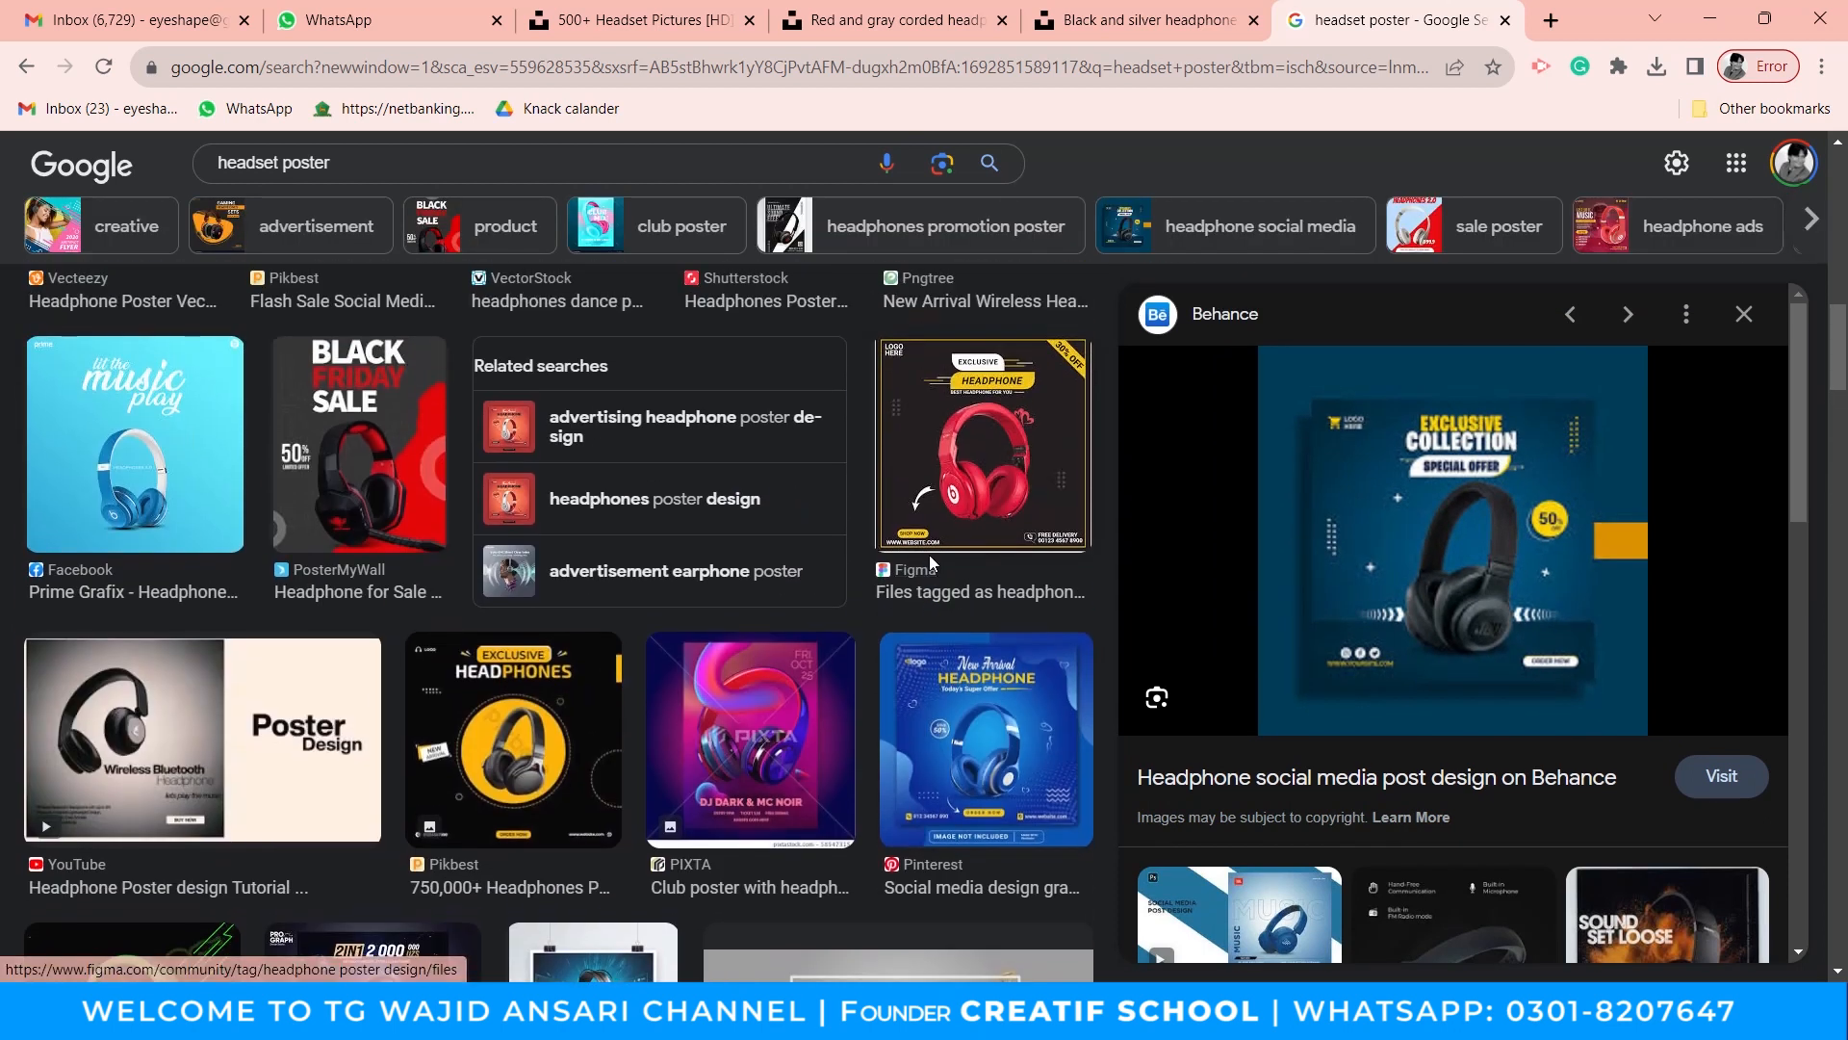
{"action": "scroll", "coordinate": [929, 564], "scroll_direction": "up", "scroll_amount": 3}
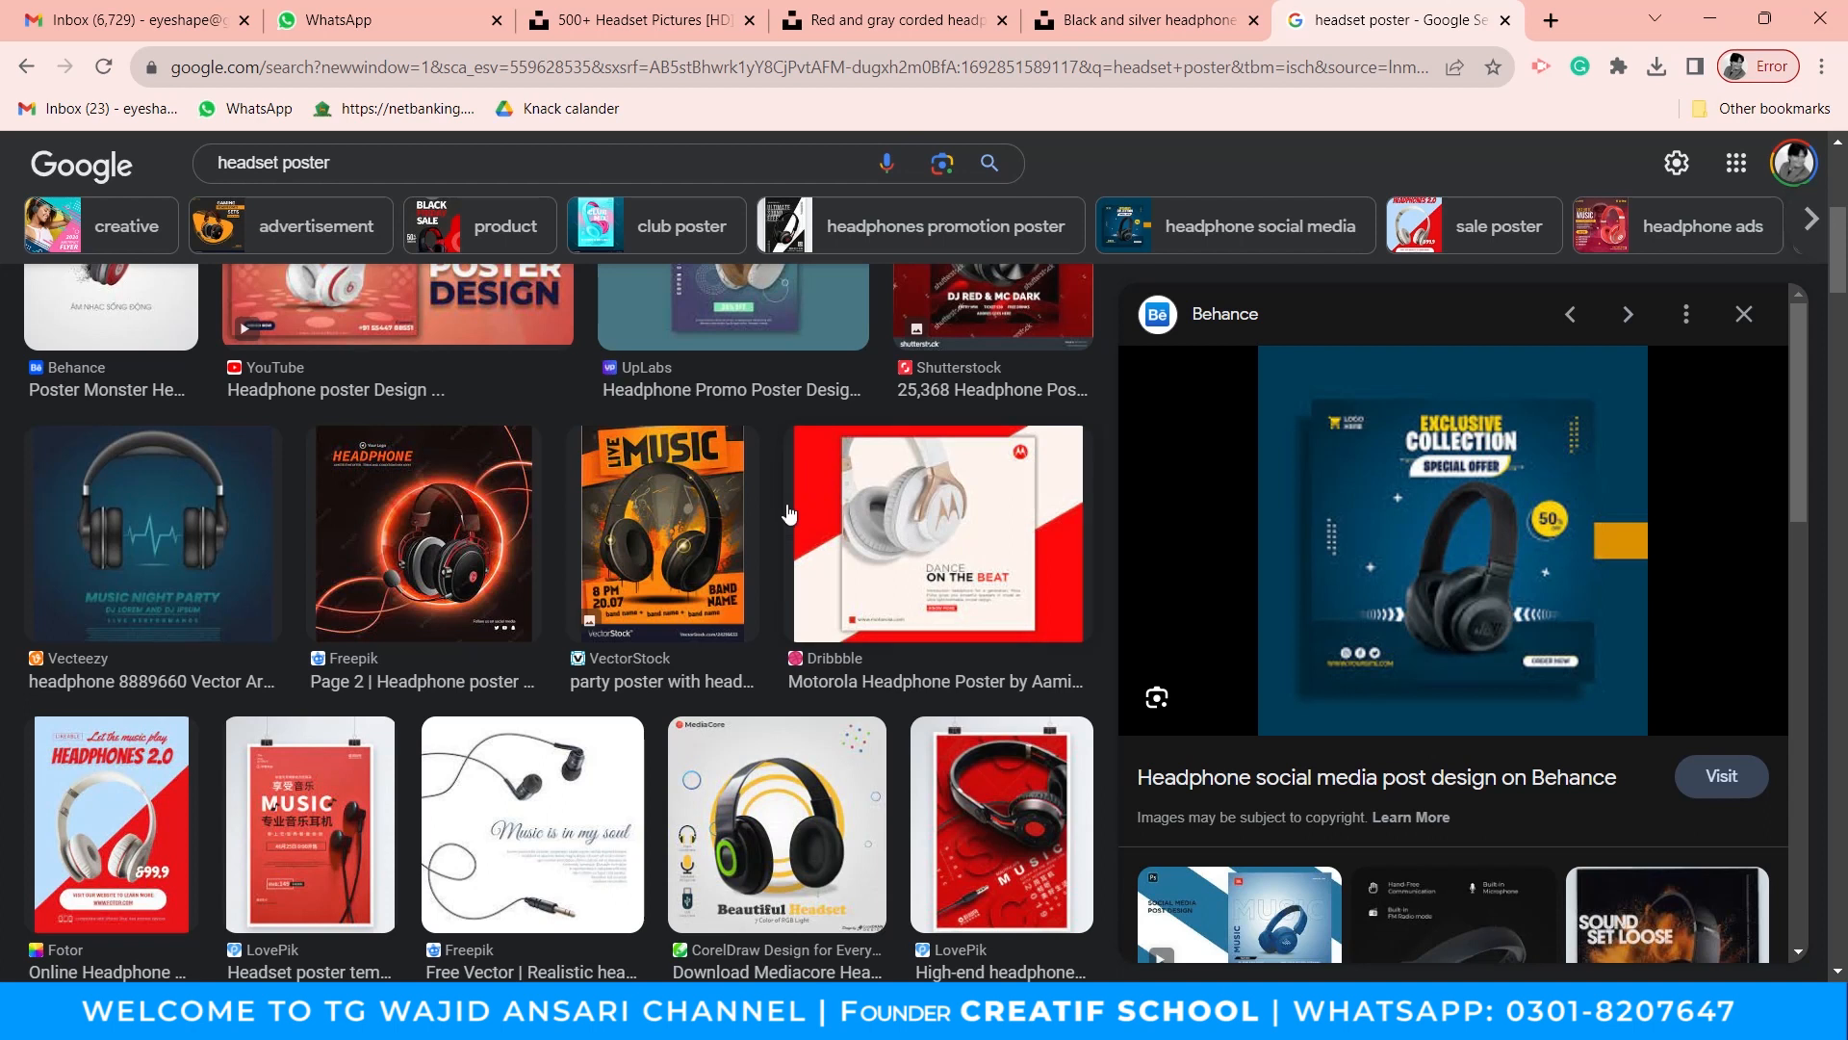
{"action": "scroll", "coordinate": [772, 497], "scroll_direction": "up", "scroll_amount": 5}
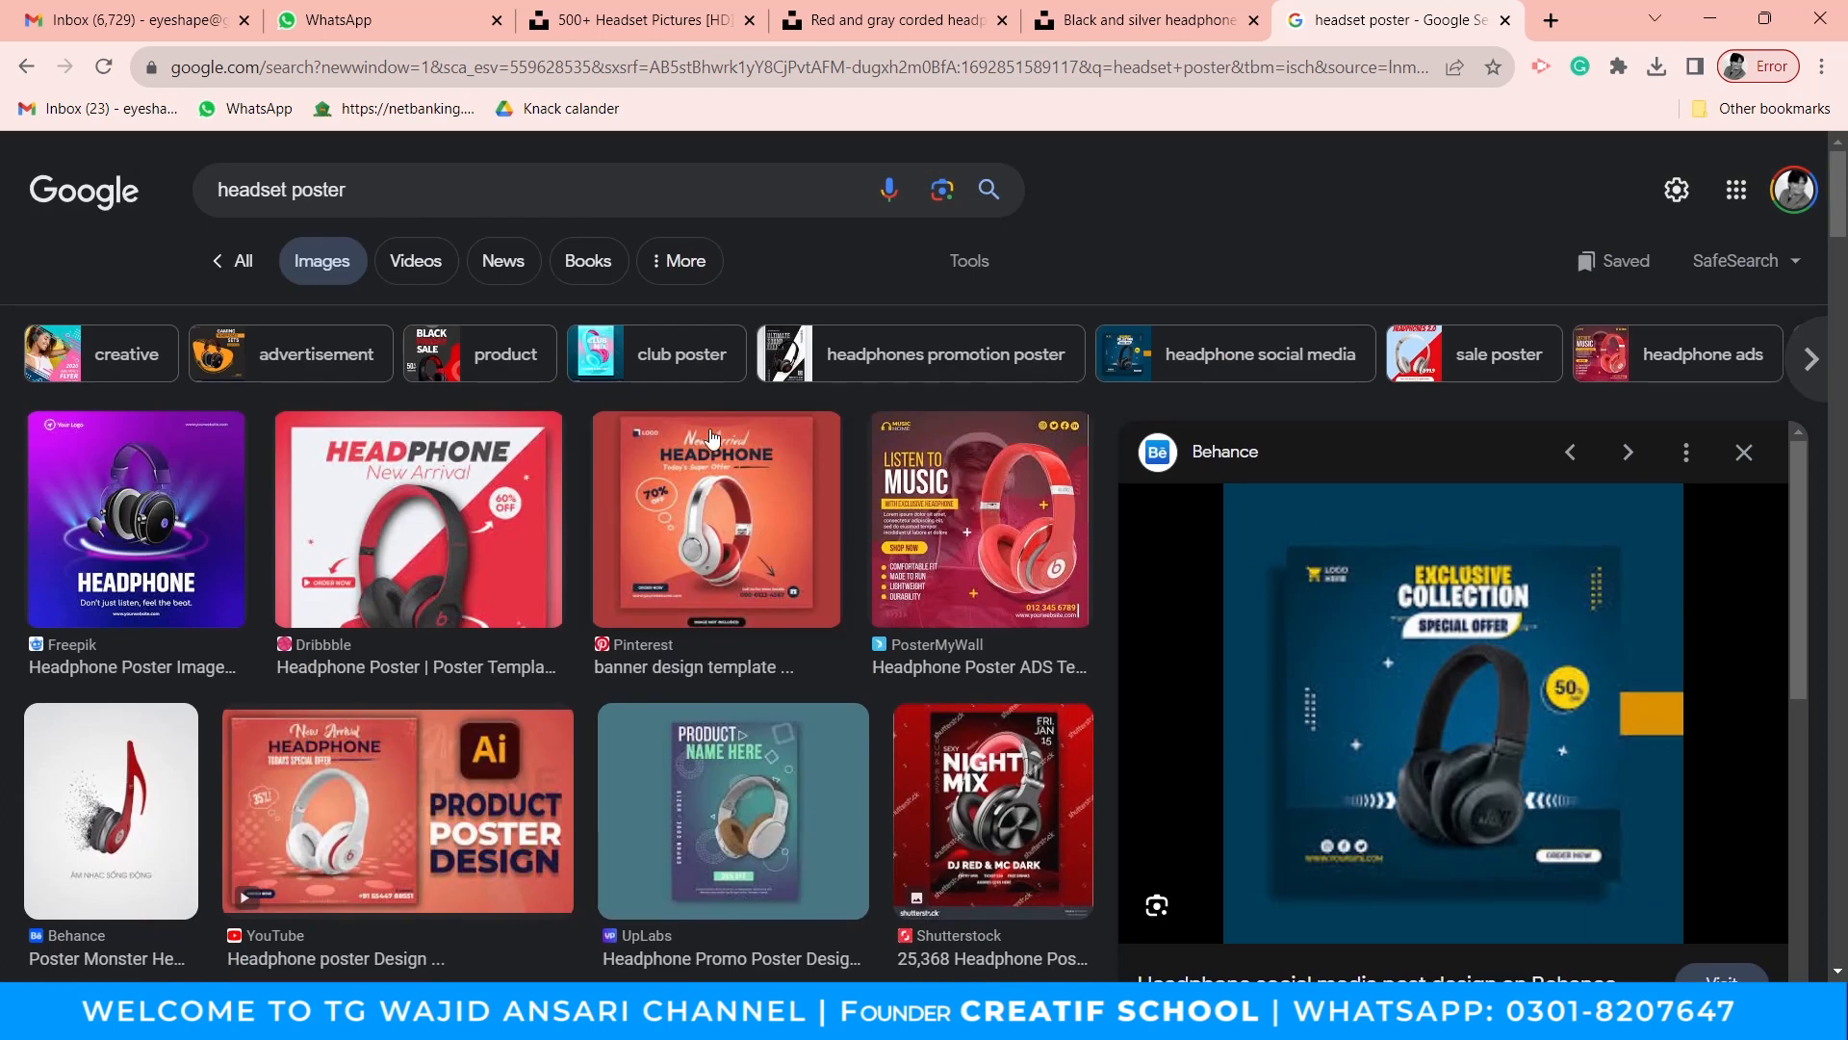
Search Google Images for "music font".
{"action": "left_click", "coordinate": [423, 188]}
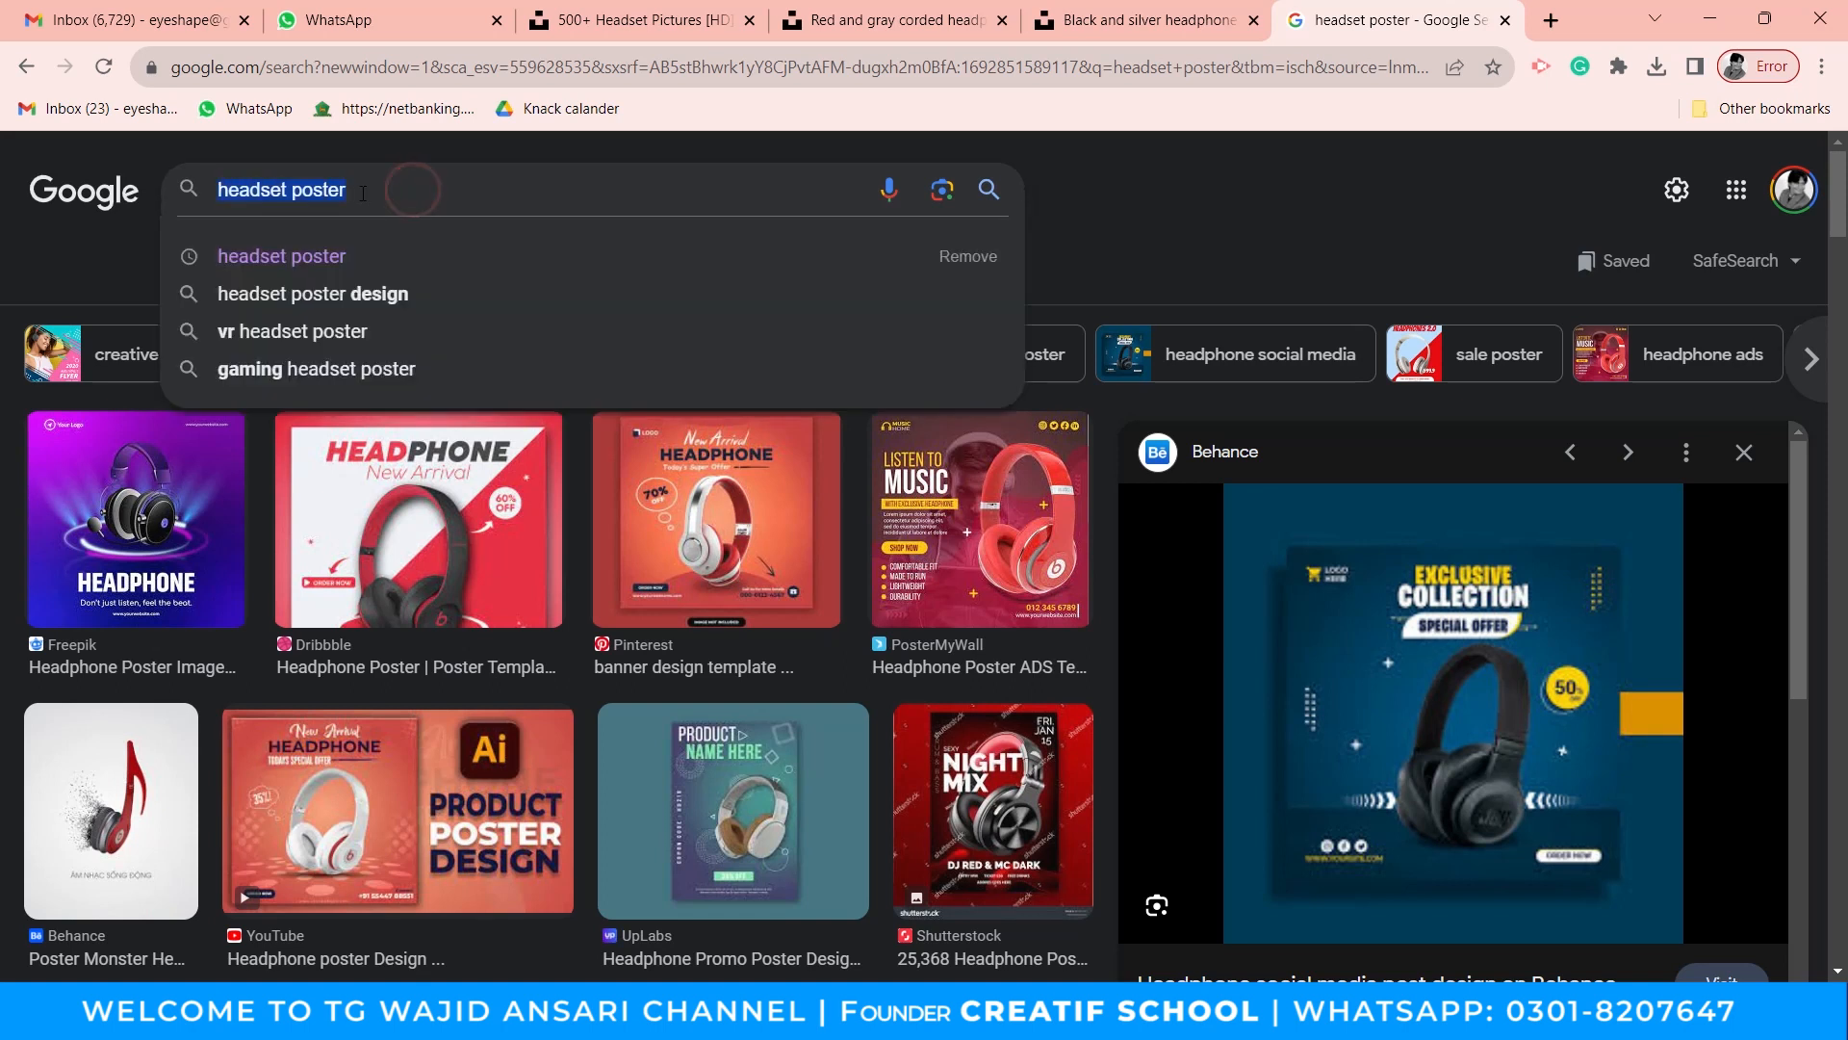
{"action": "left_click", "coordinate": [408, 188]}
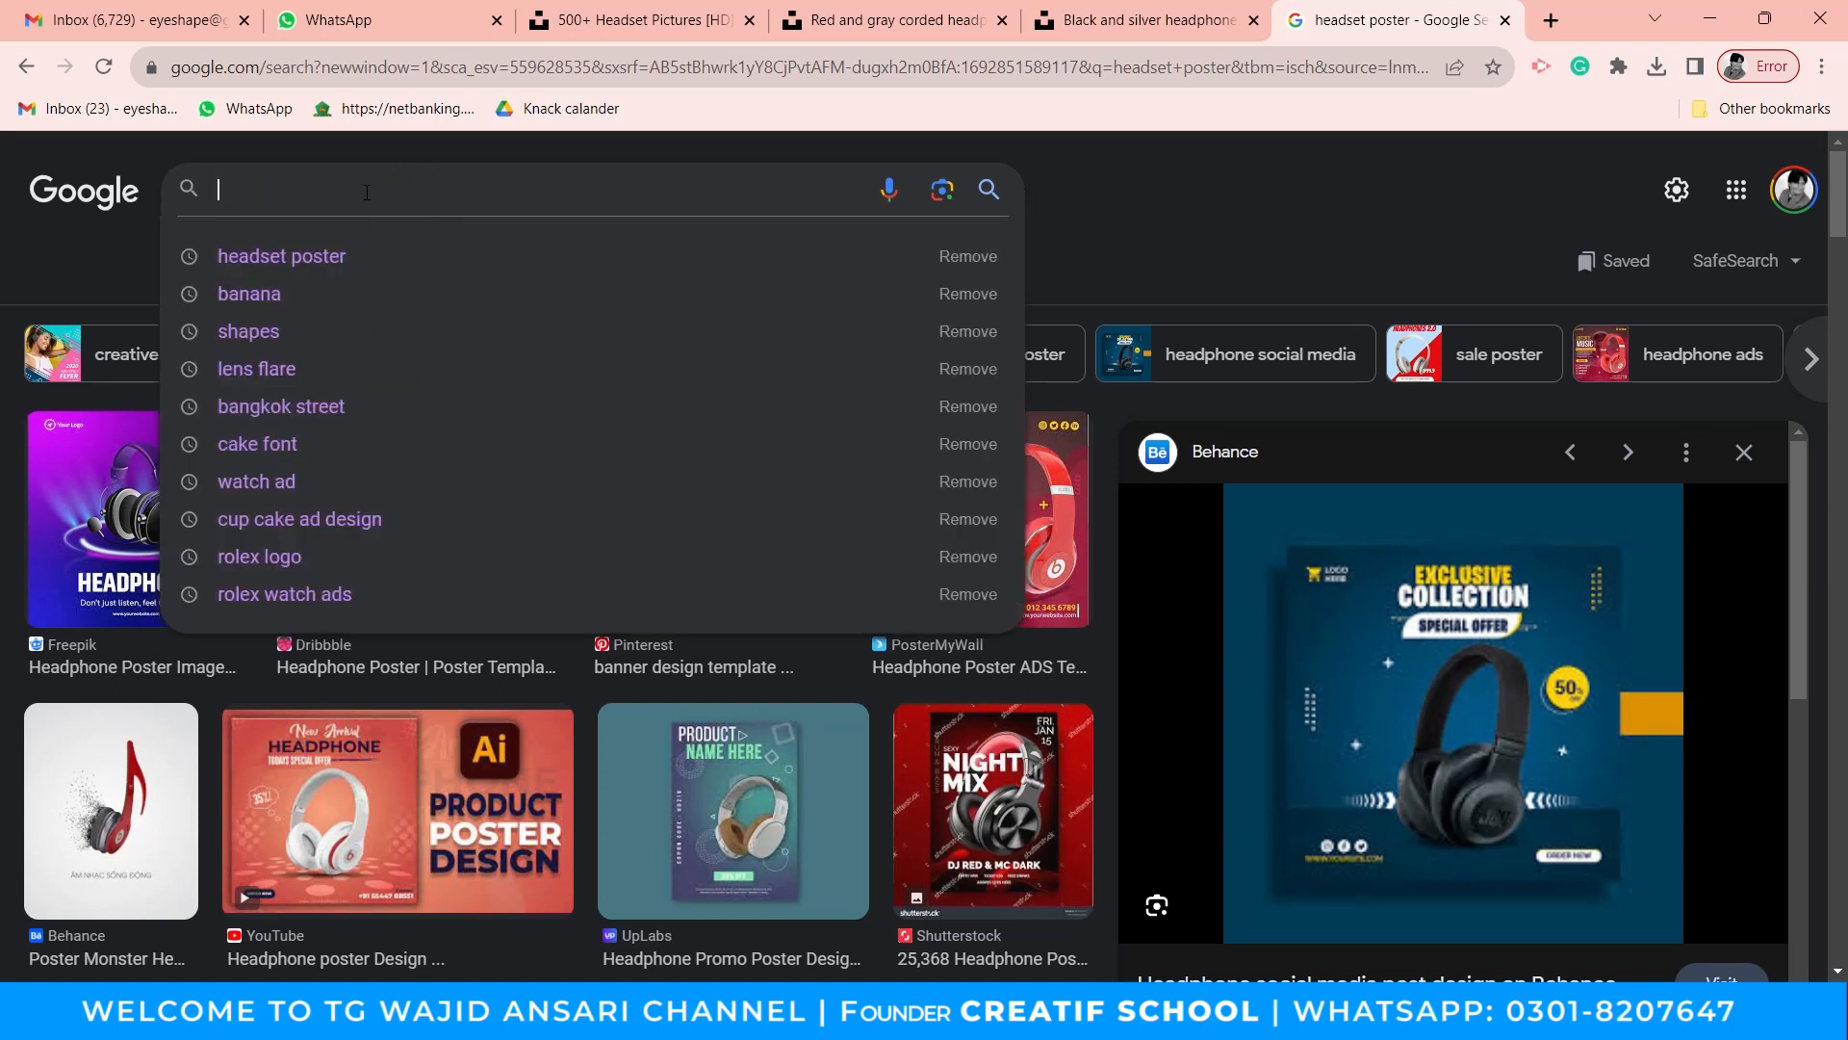
{"action": "type", "text": "music fon"}
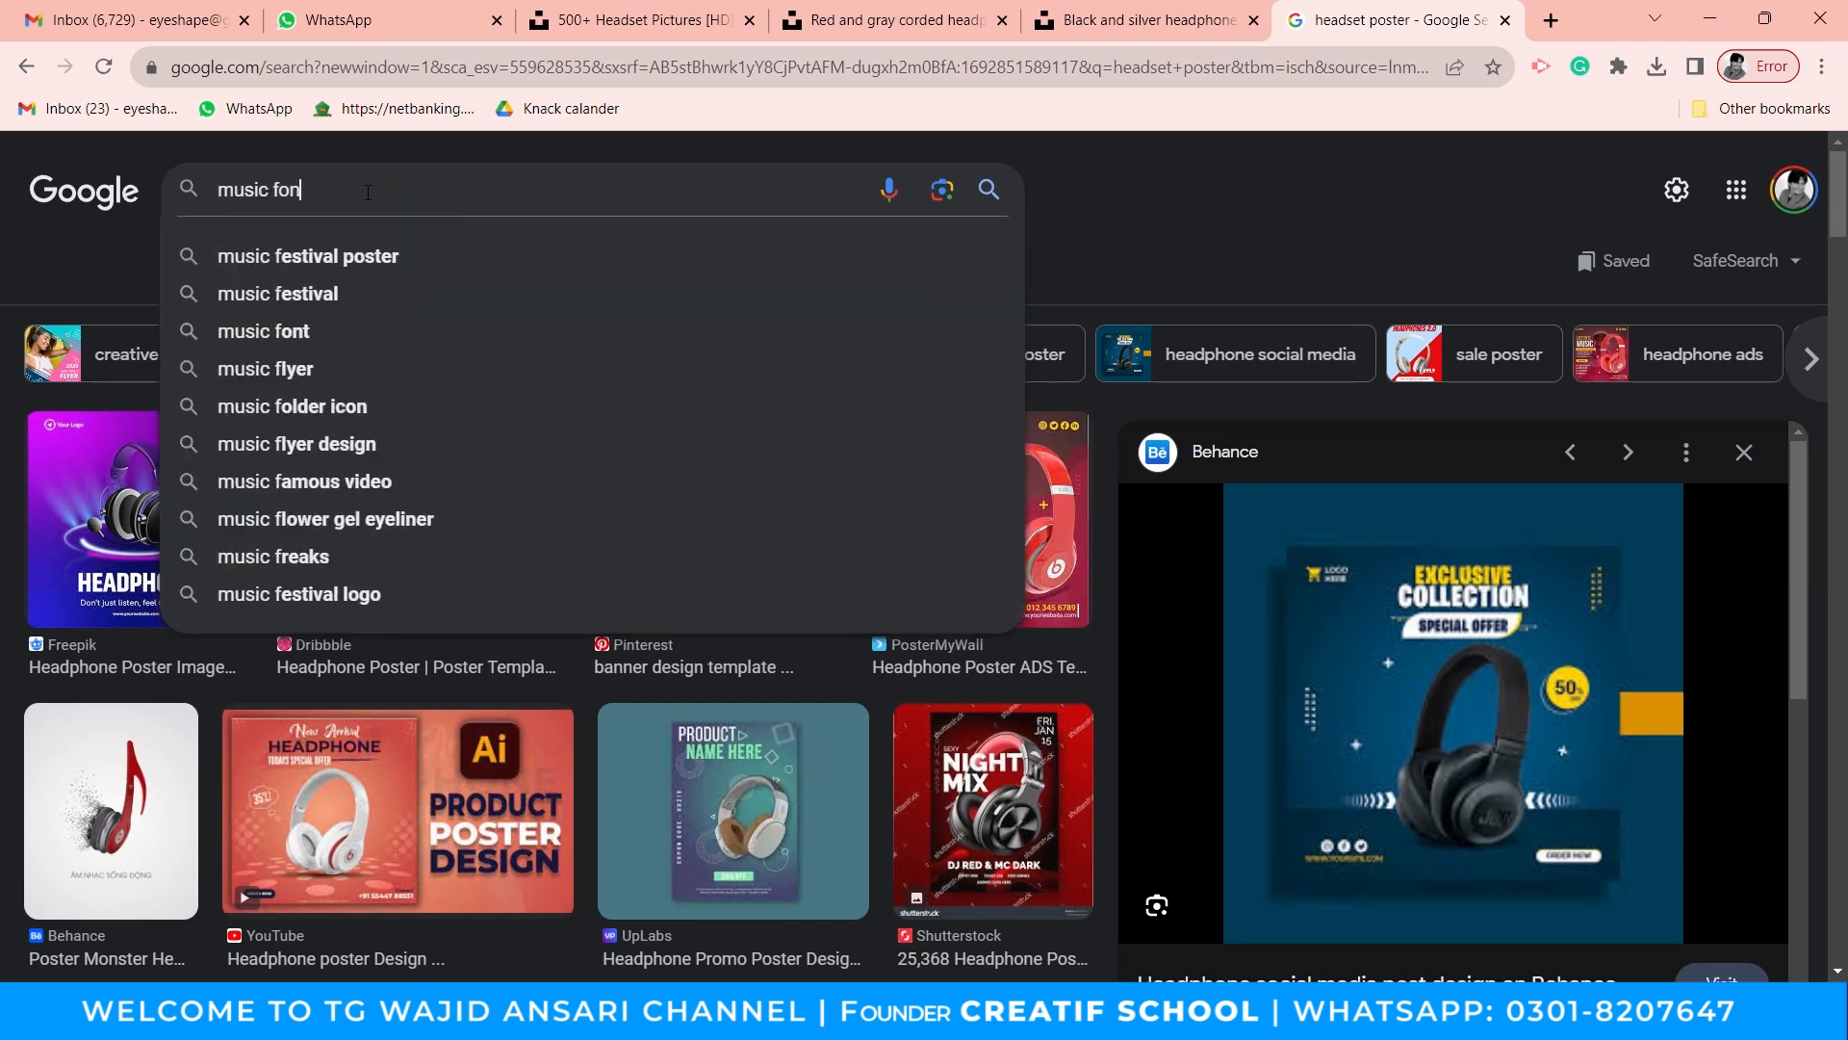
{"action": "type", "text": "t"}
{"action": "key", "text": "Return"}
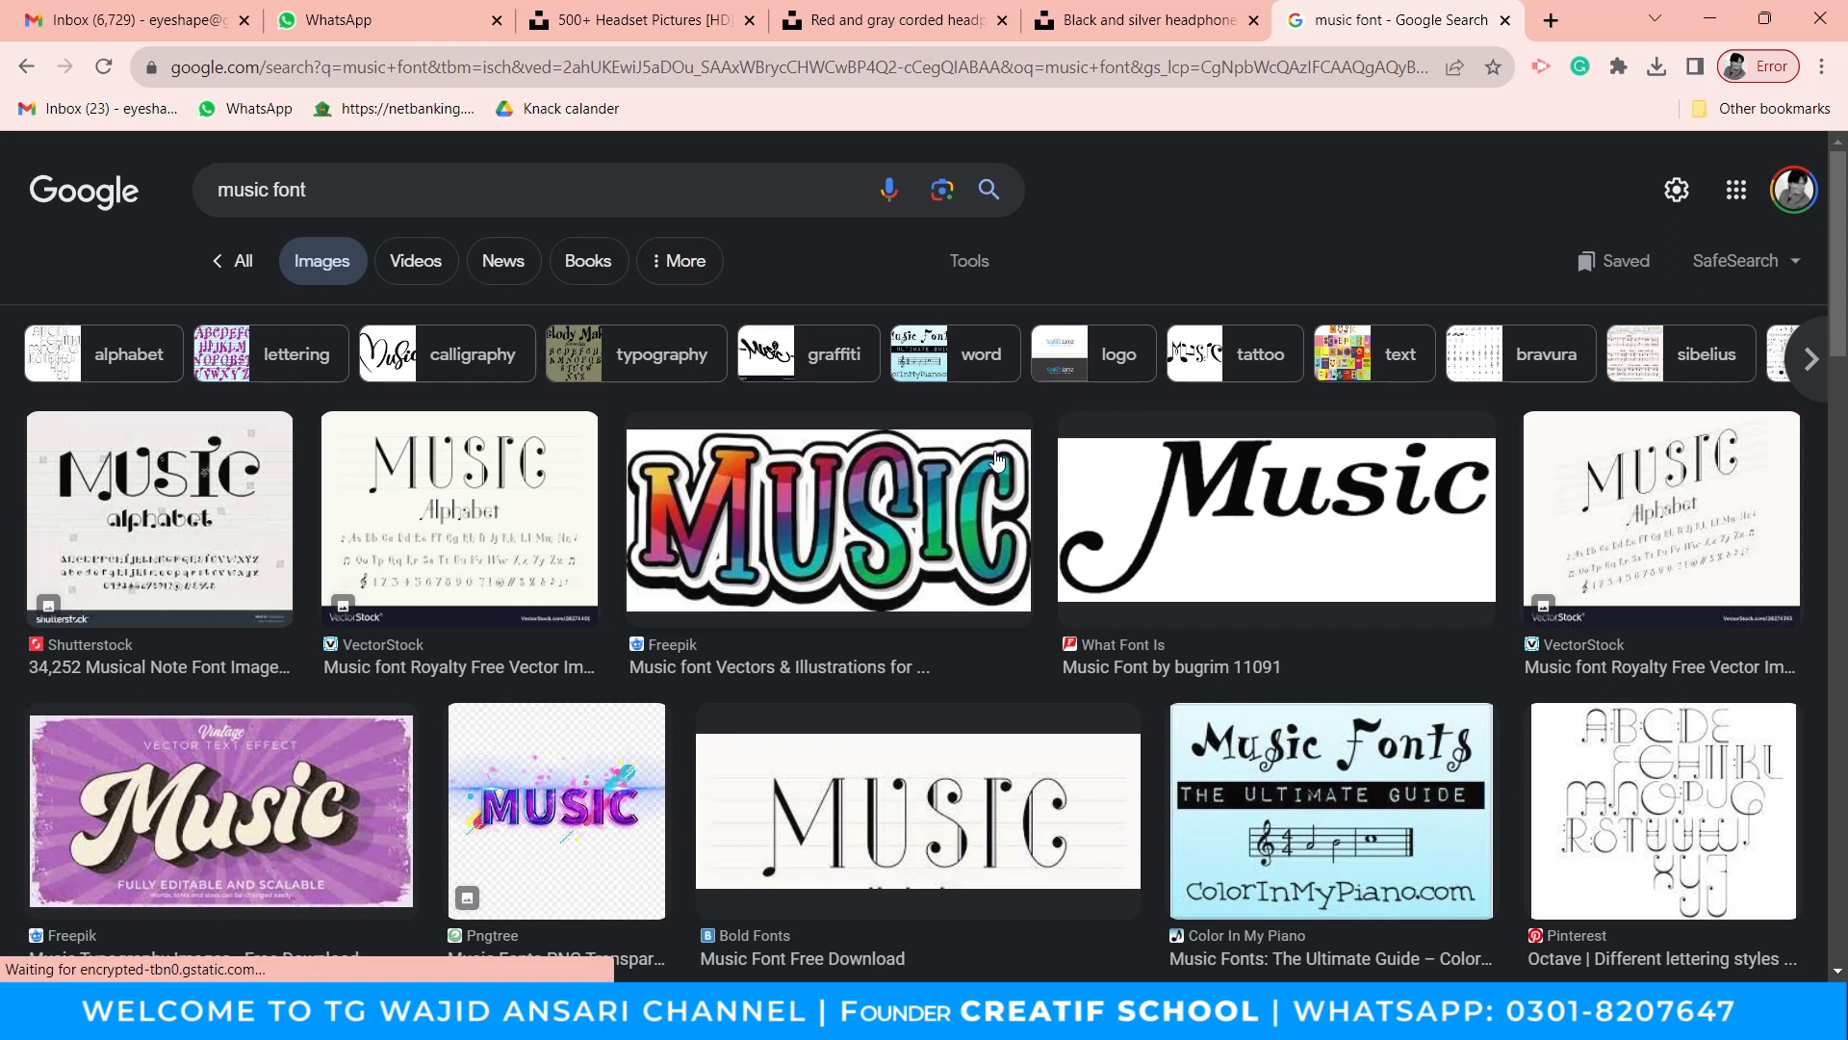
Browse the music font results and open the Quincy, Shutterstock music lettering and Freepik "false song" images in separate tabs.
{"action": "scroll", "coordinate": [911, 467], "scroll_direction": "down", "scroll_amount": 3}
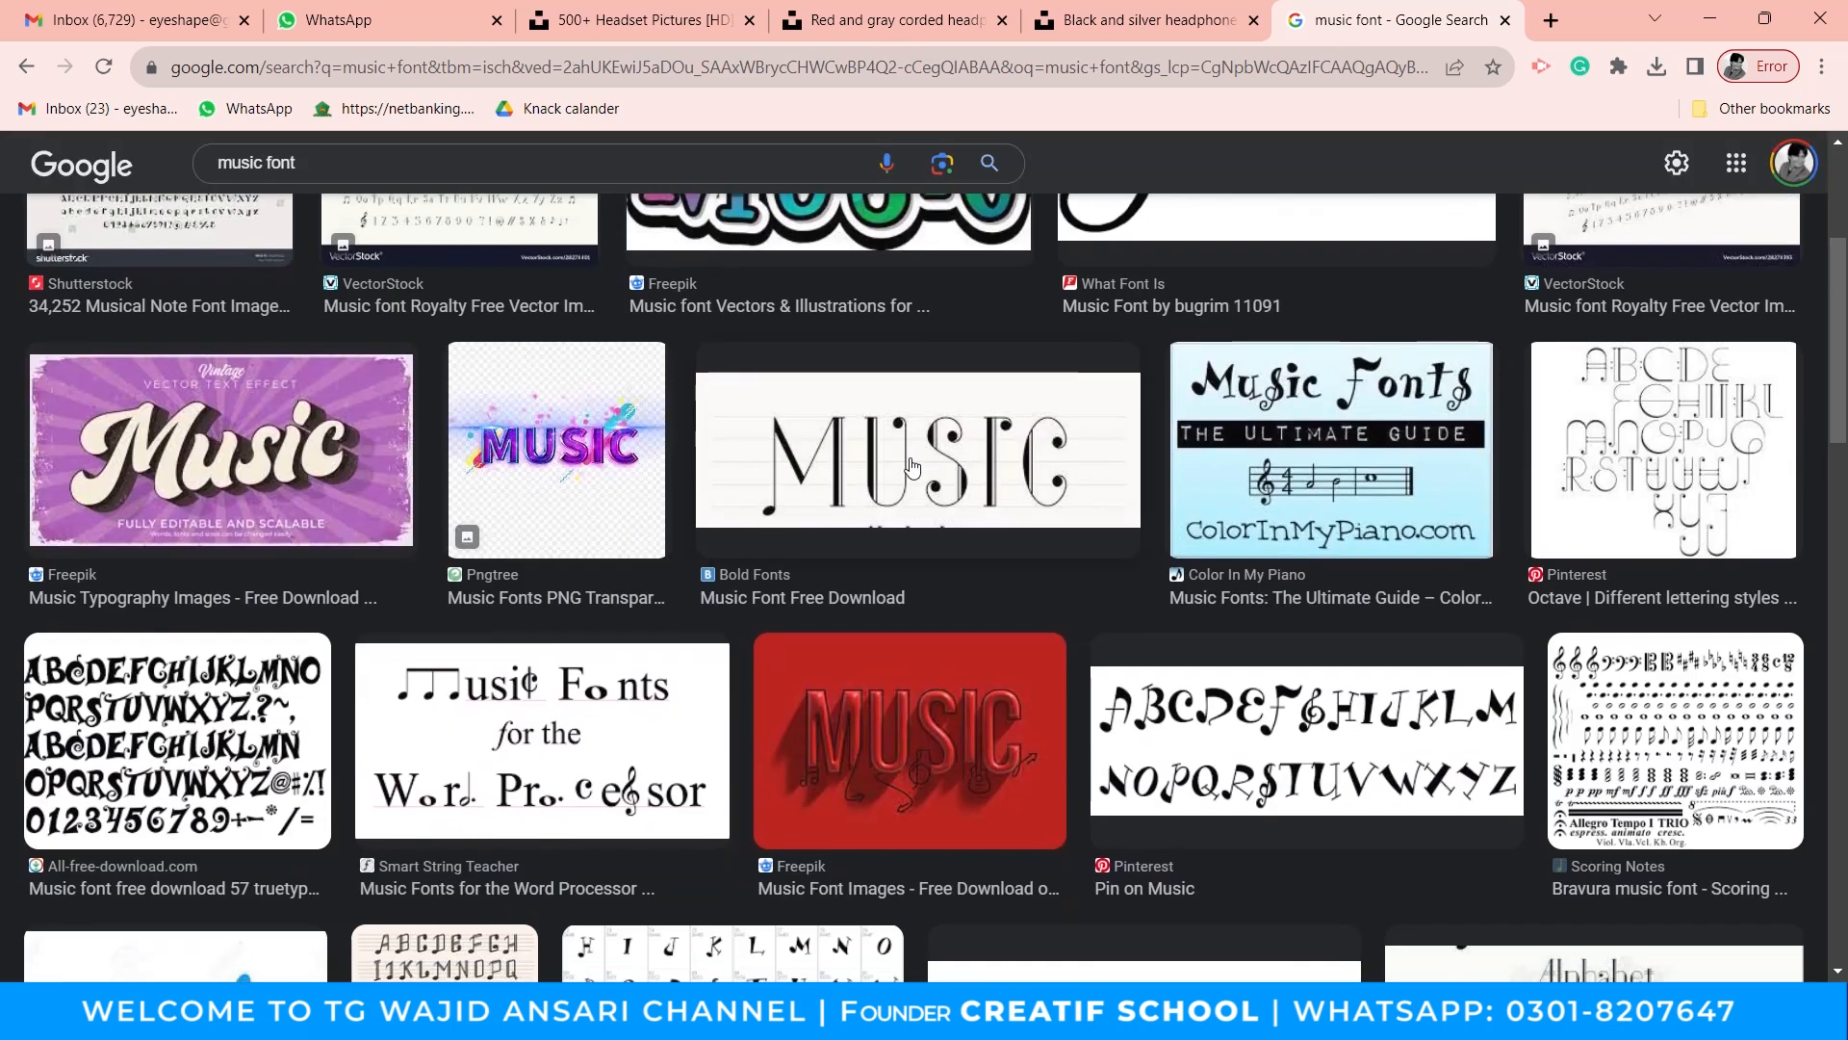
{"action": "scroll", "coordinate": [911, 467], "scroll_direction": "down", "scroll_amount": 2}
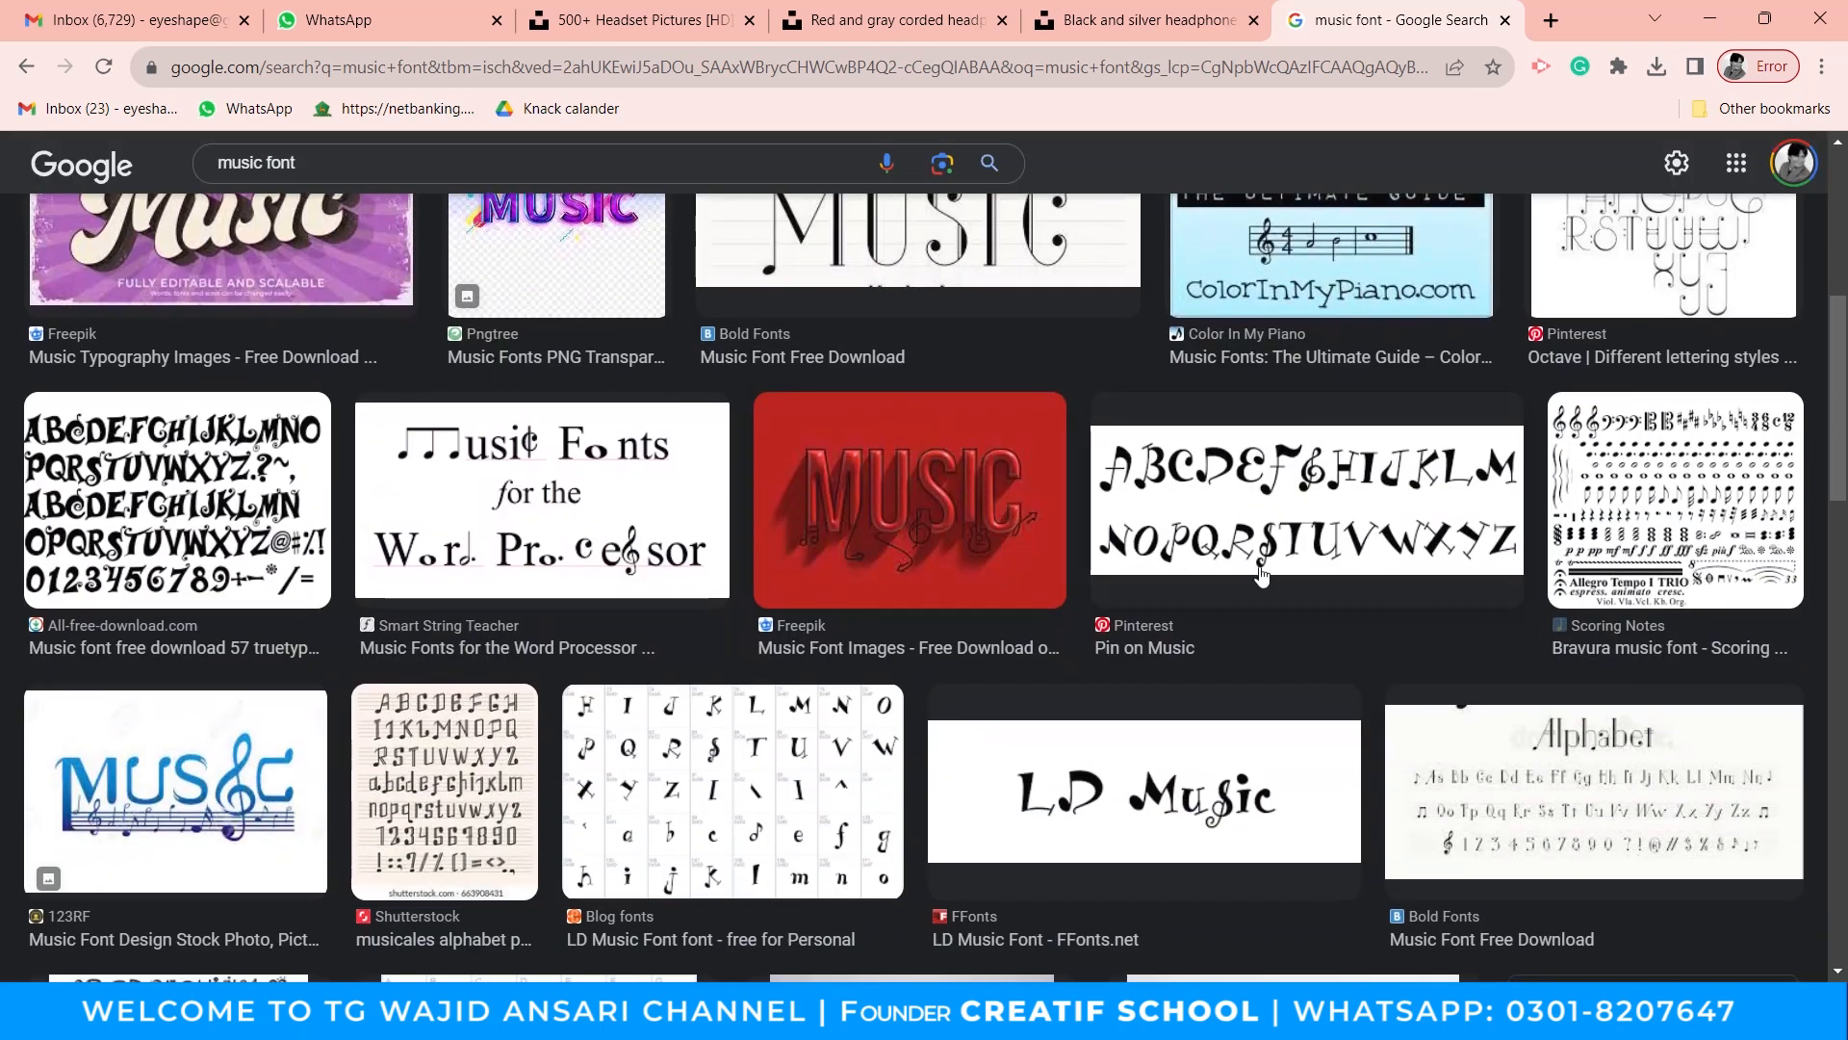
{"action": "scroll", "coordinate": [1261, 574], "scroll_direction": "down", "scroll_amount": 5}
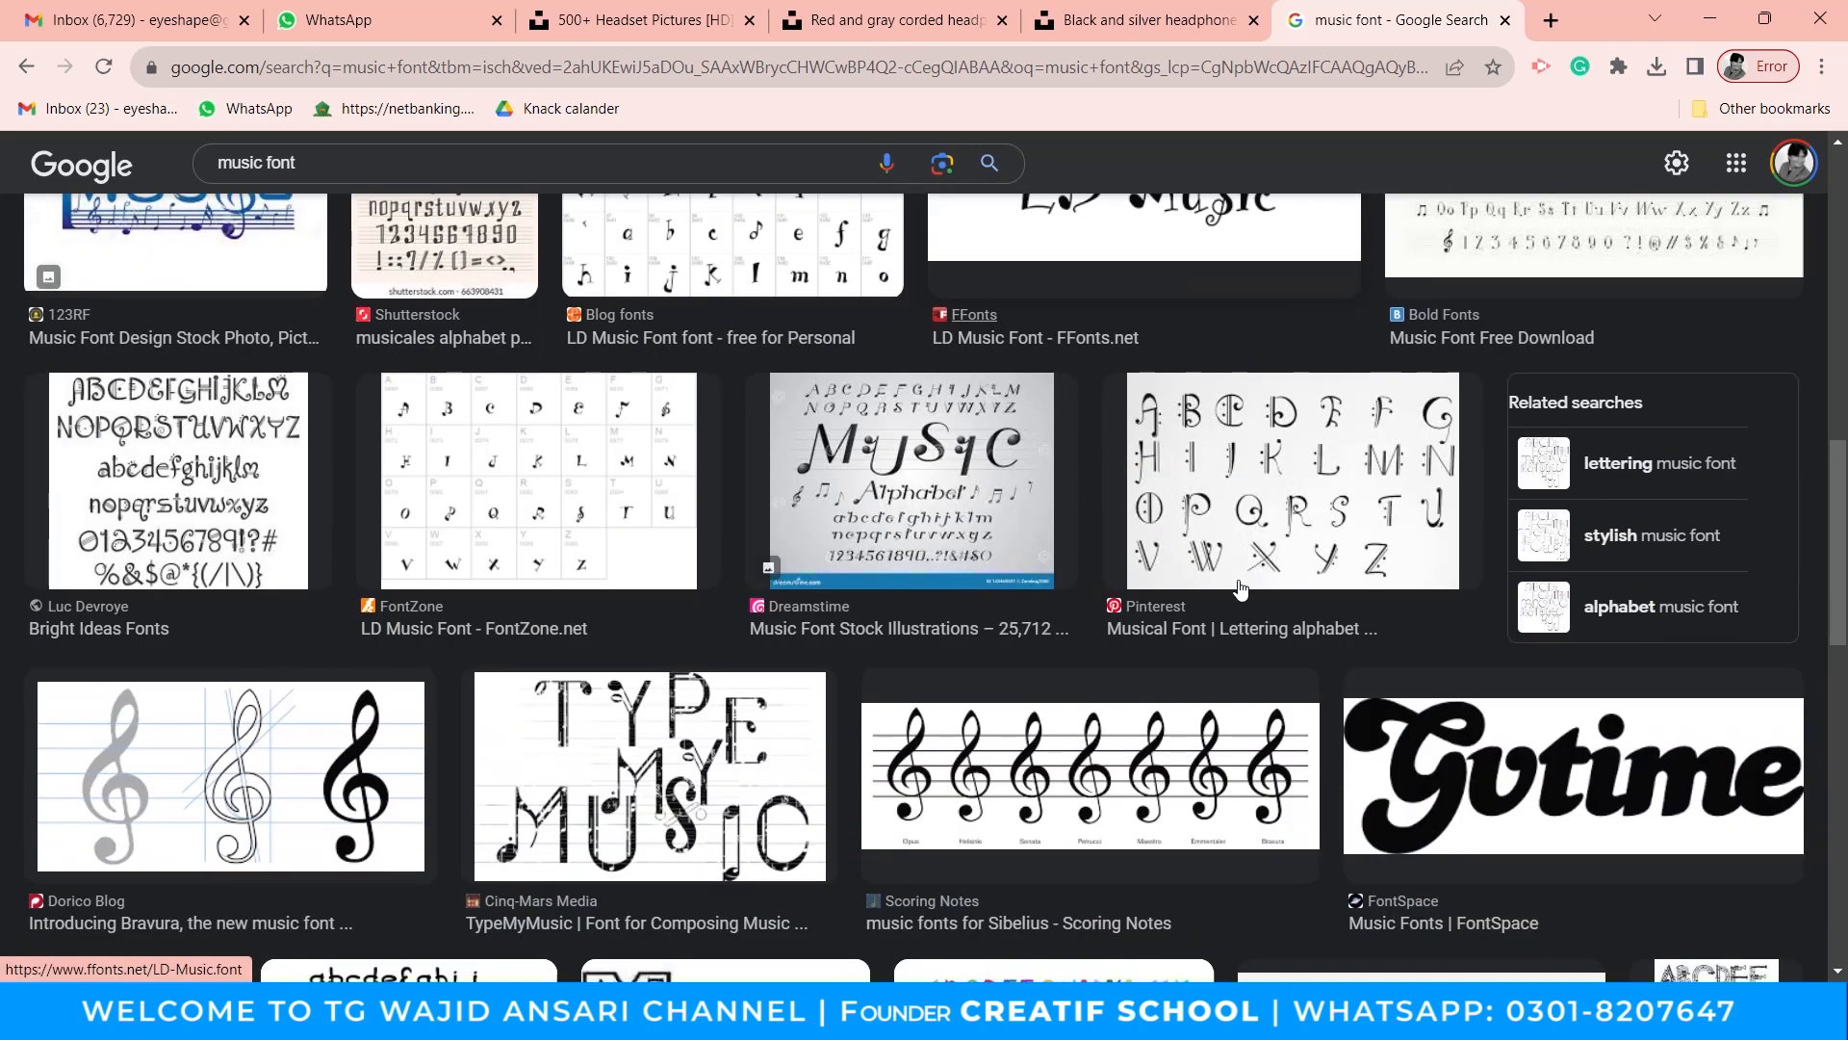
{"action": "scroll", "coordinate": [1240, 589], "scroll_direction": "down", "scroll_amount": 4}
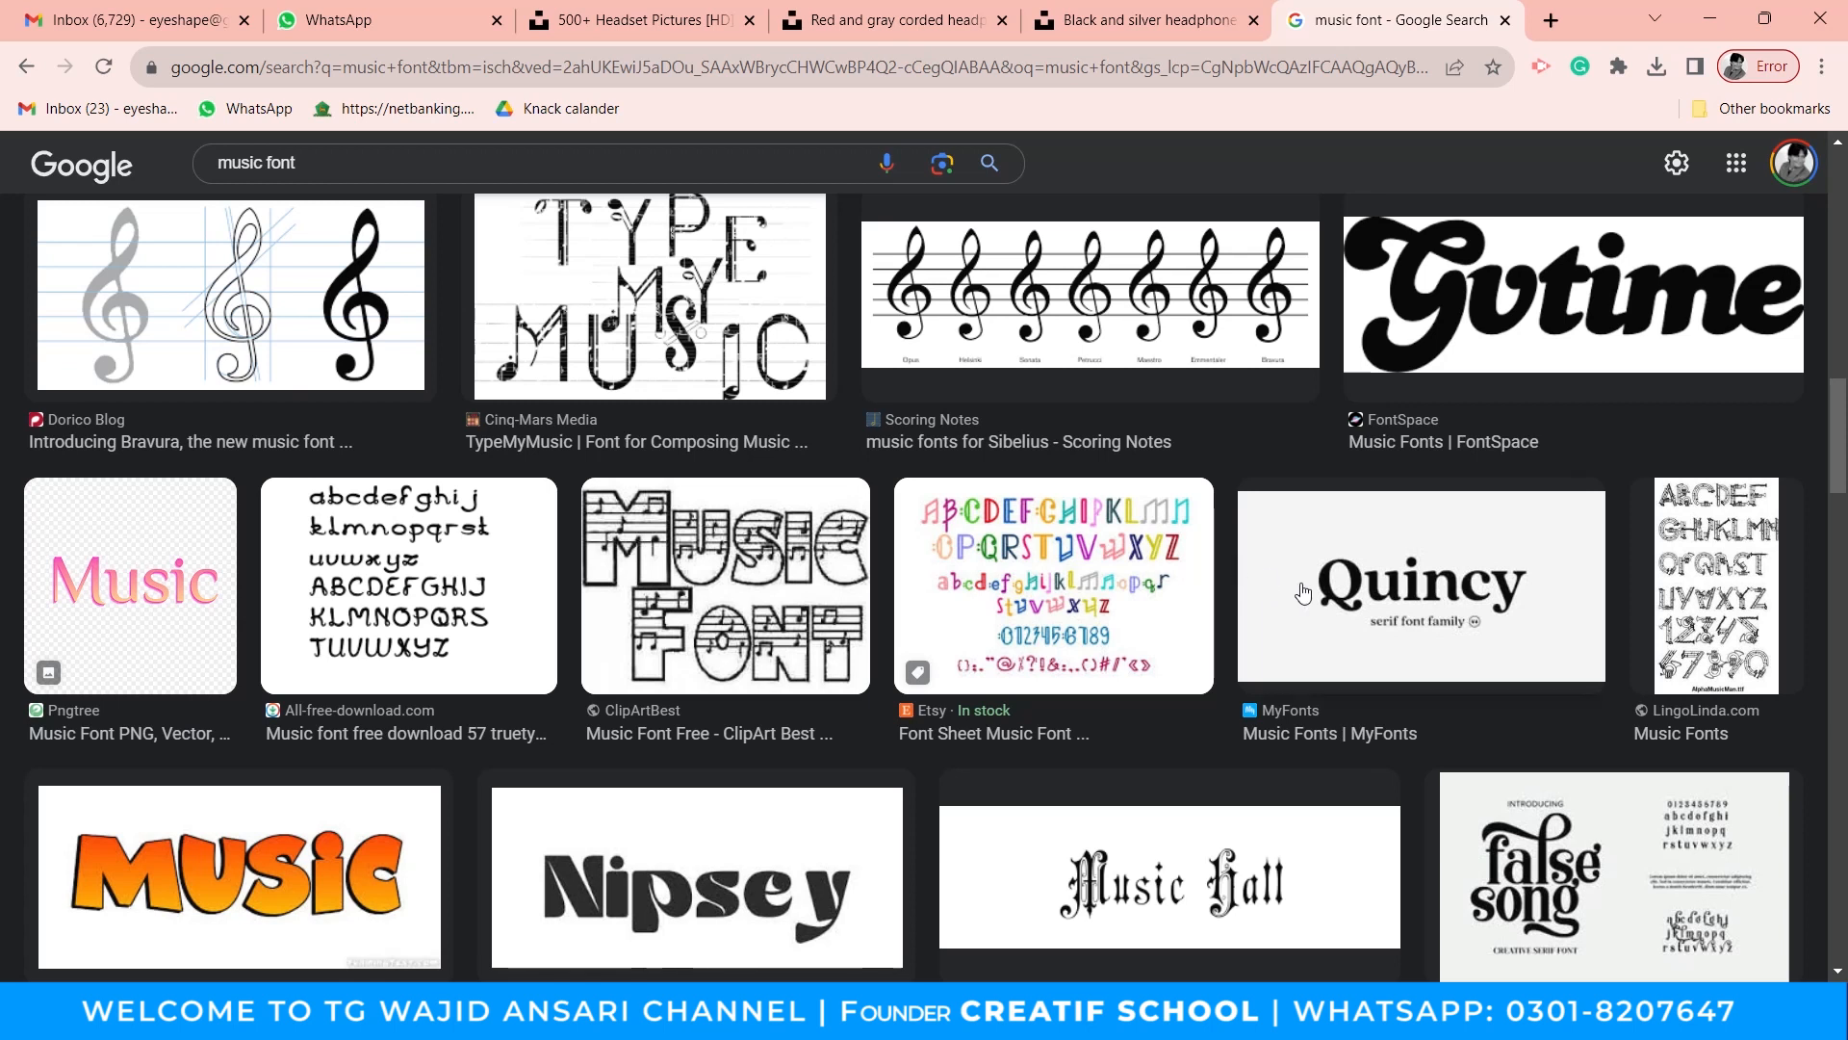
{"action": "middle_click", "coordinate": [1449, 633]}
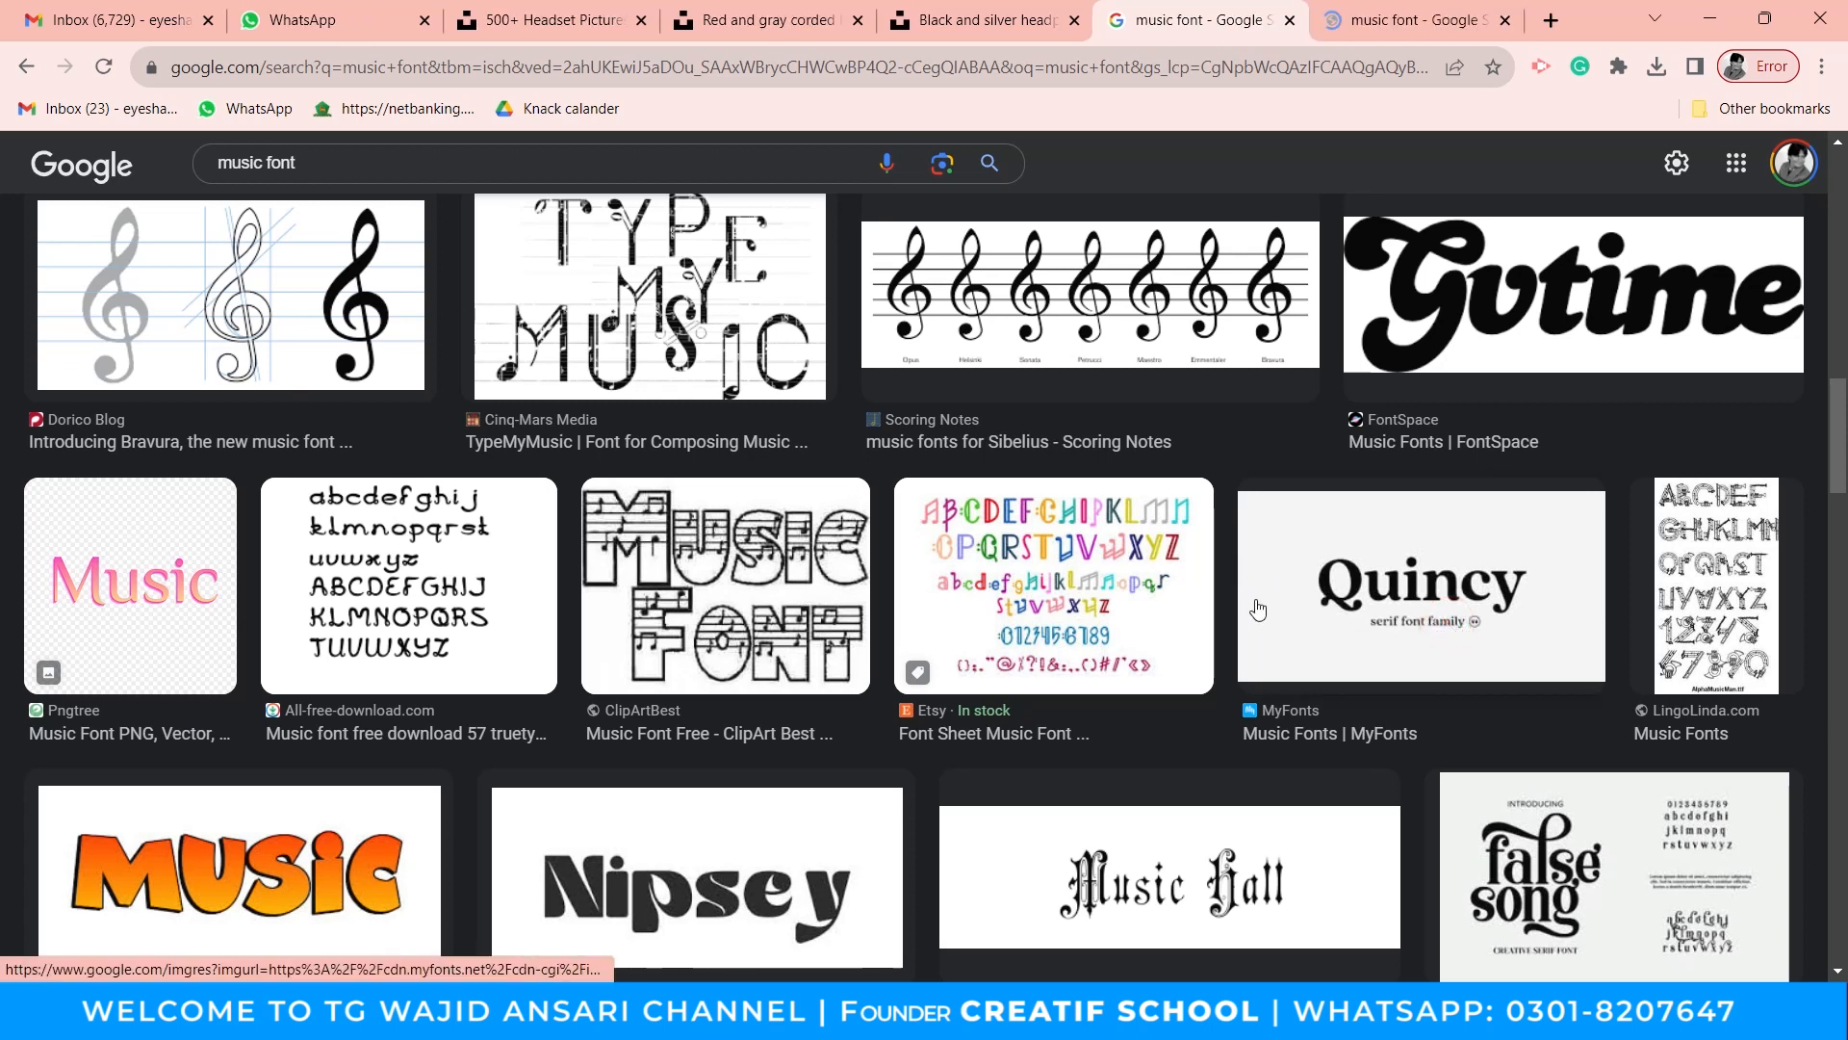
{"action": "scroll", "coordinate": [1251, 609], "scroll_direction": "down", "scroll_amount": 2}
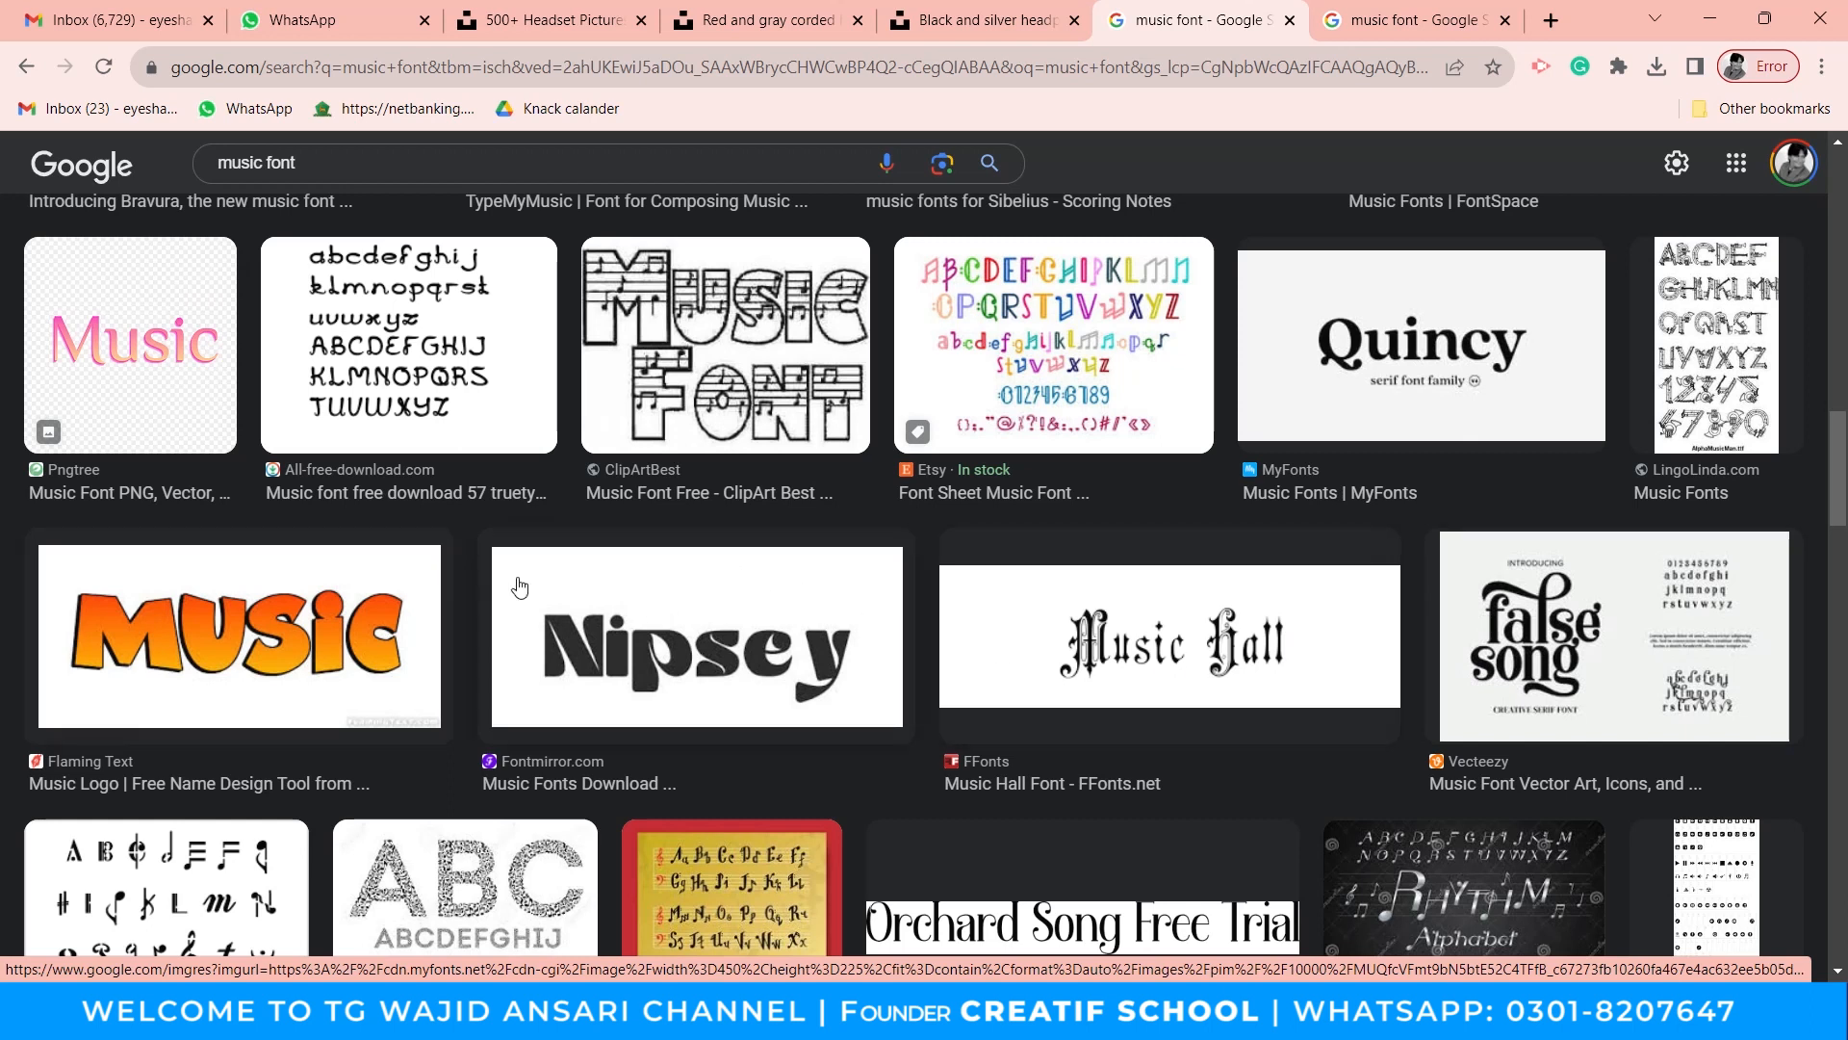
{"action": "scroll", "coordinate": [673, 671], "scroll_direction": "down", "scroll_amount": 4}
{"action": "scroll", "coordinate": [785, 668], "scroll_direction": "down", "scroll_amount": 6}
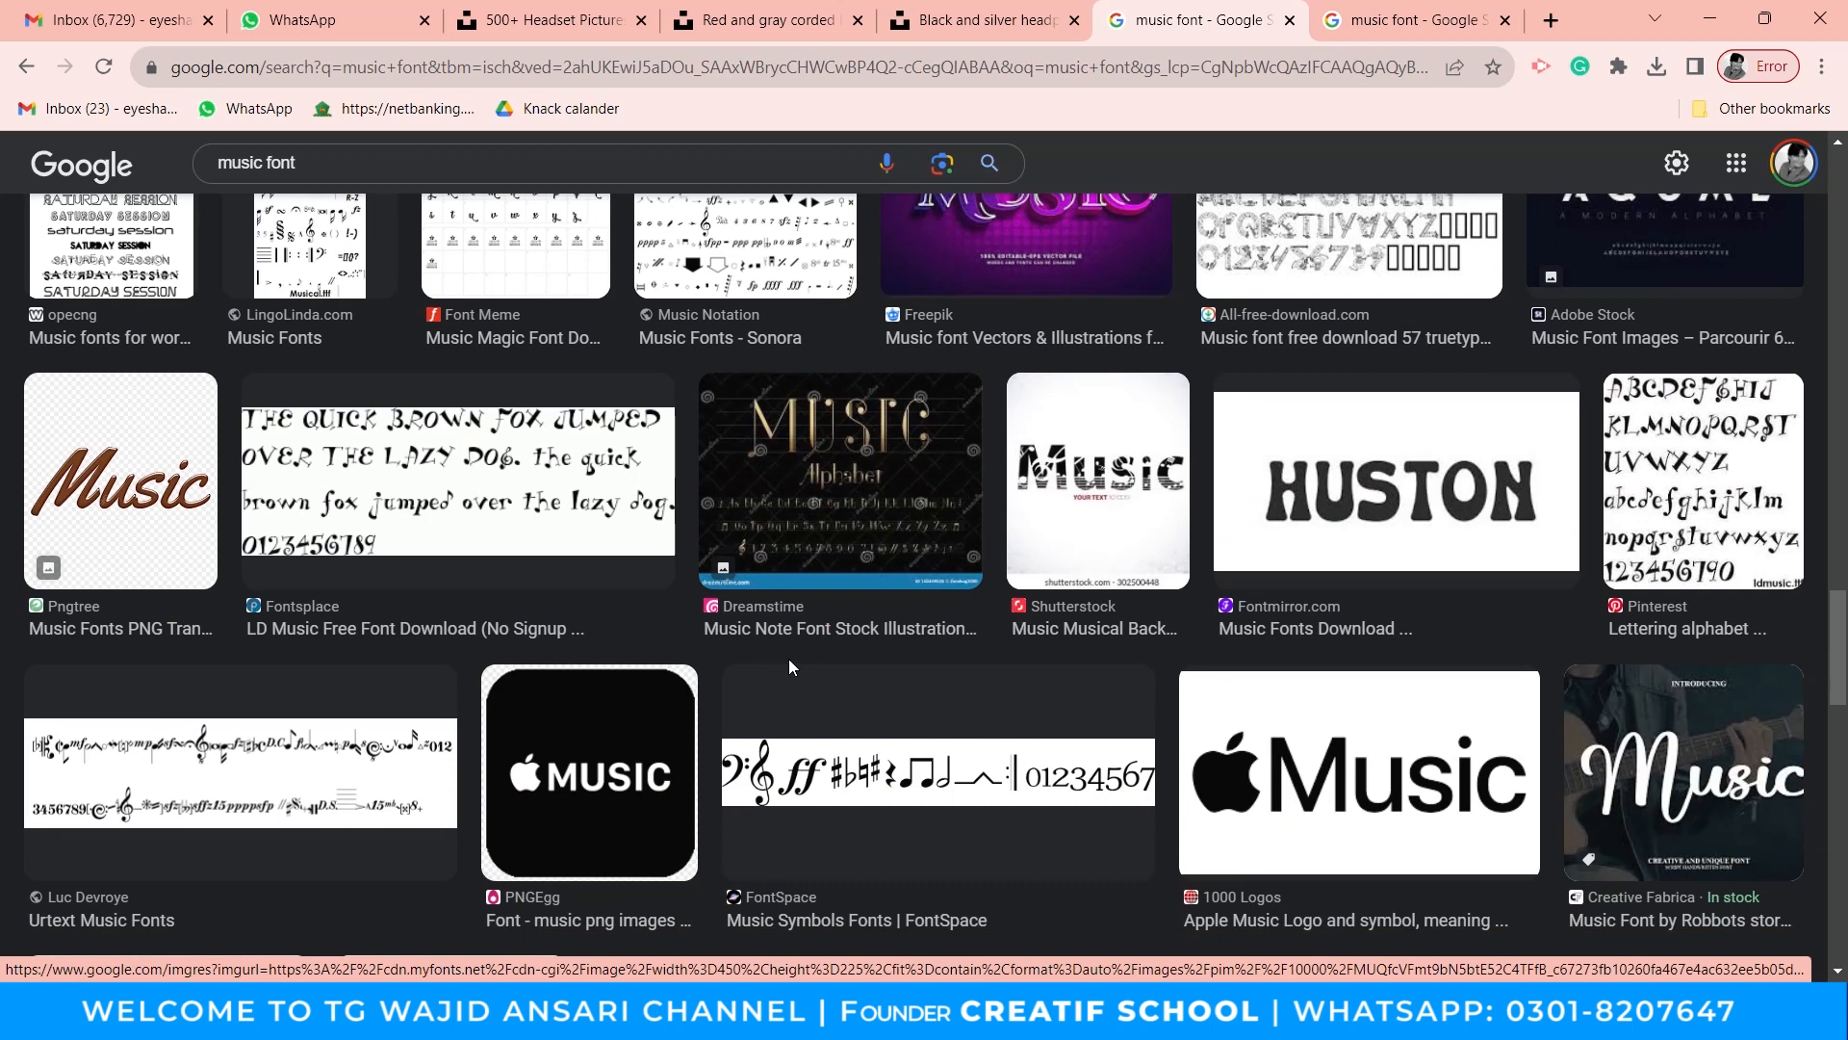
{"action": "middle_click", "coordinate": [1086, 493]}
{"action": "scroll", "coordinate": [856, 541], "scroll_direction": "down", "scroll_amount": 4}
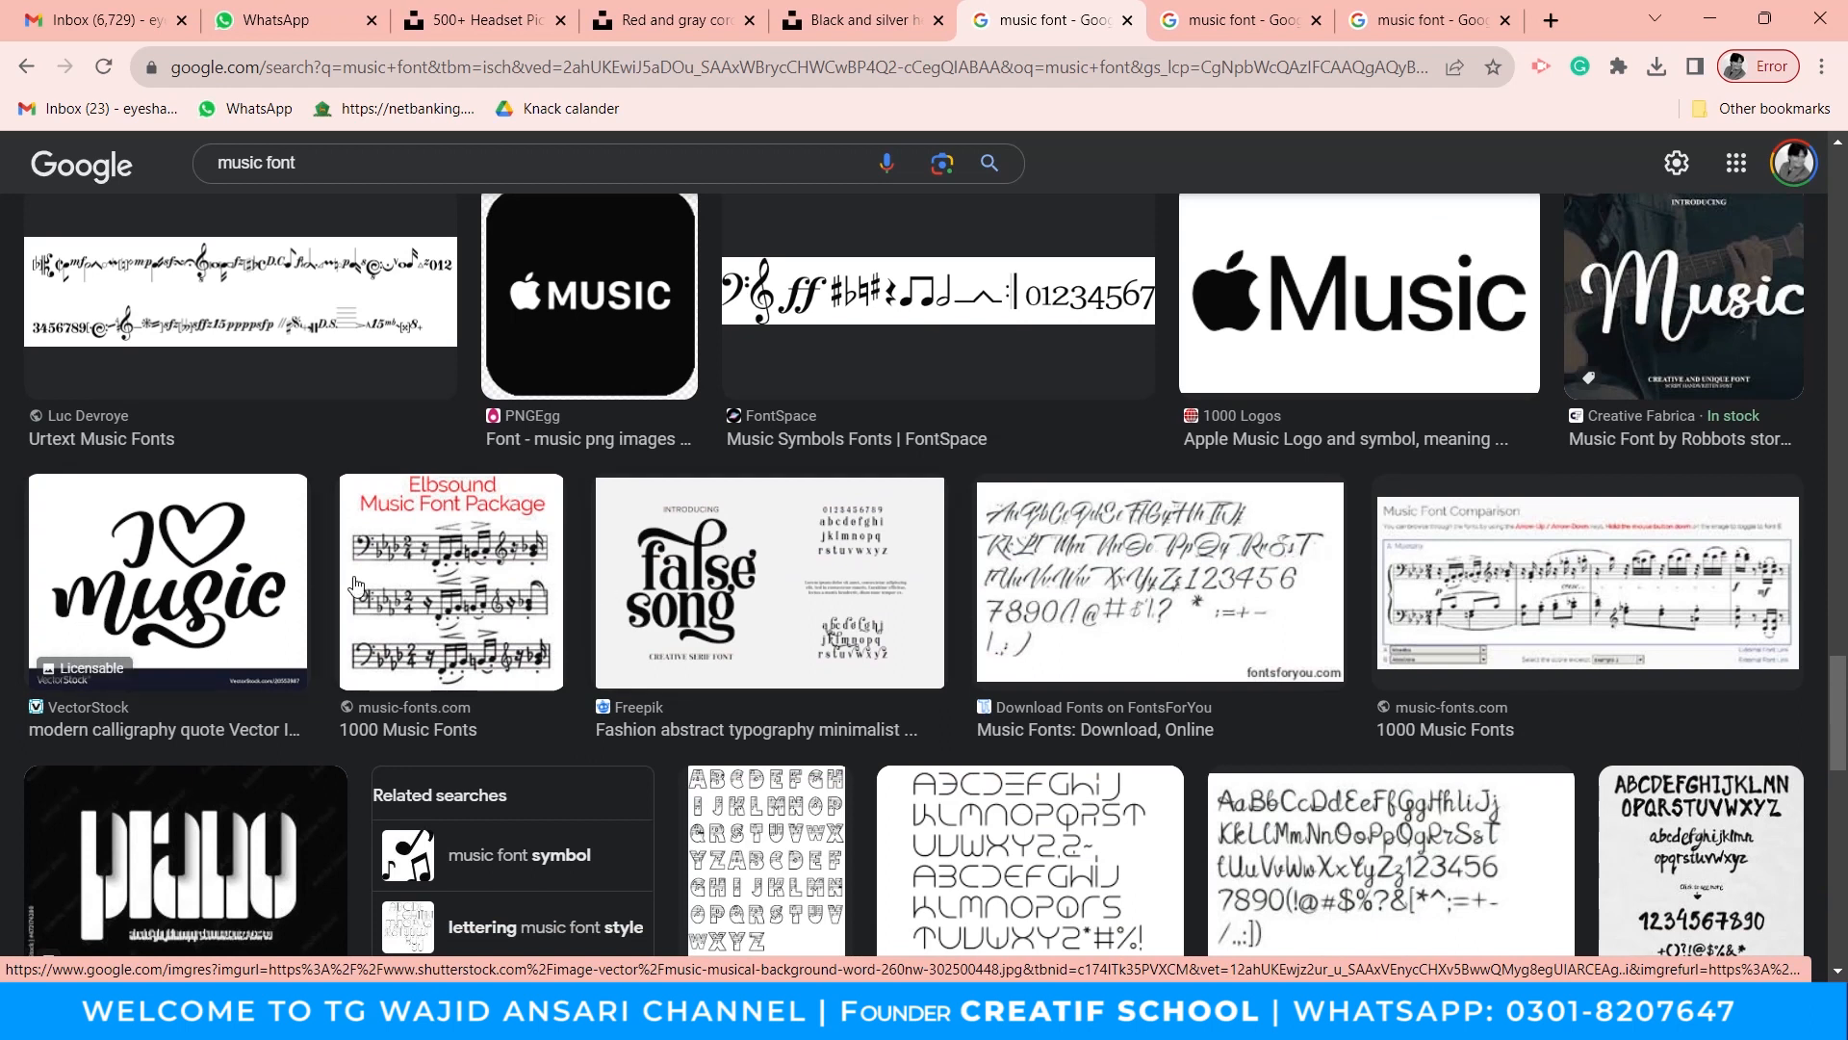
{"action": "middle_click", "coordinate": [720, 566]}
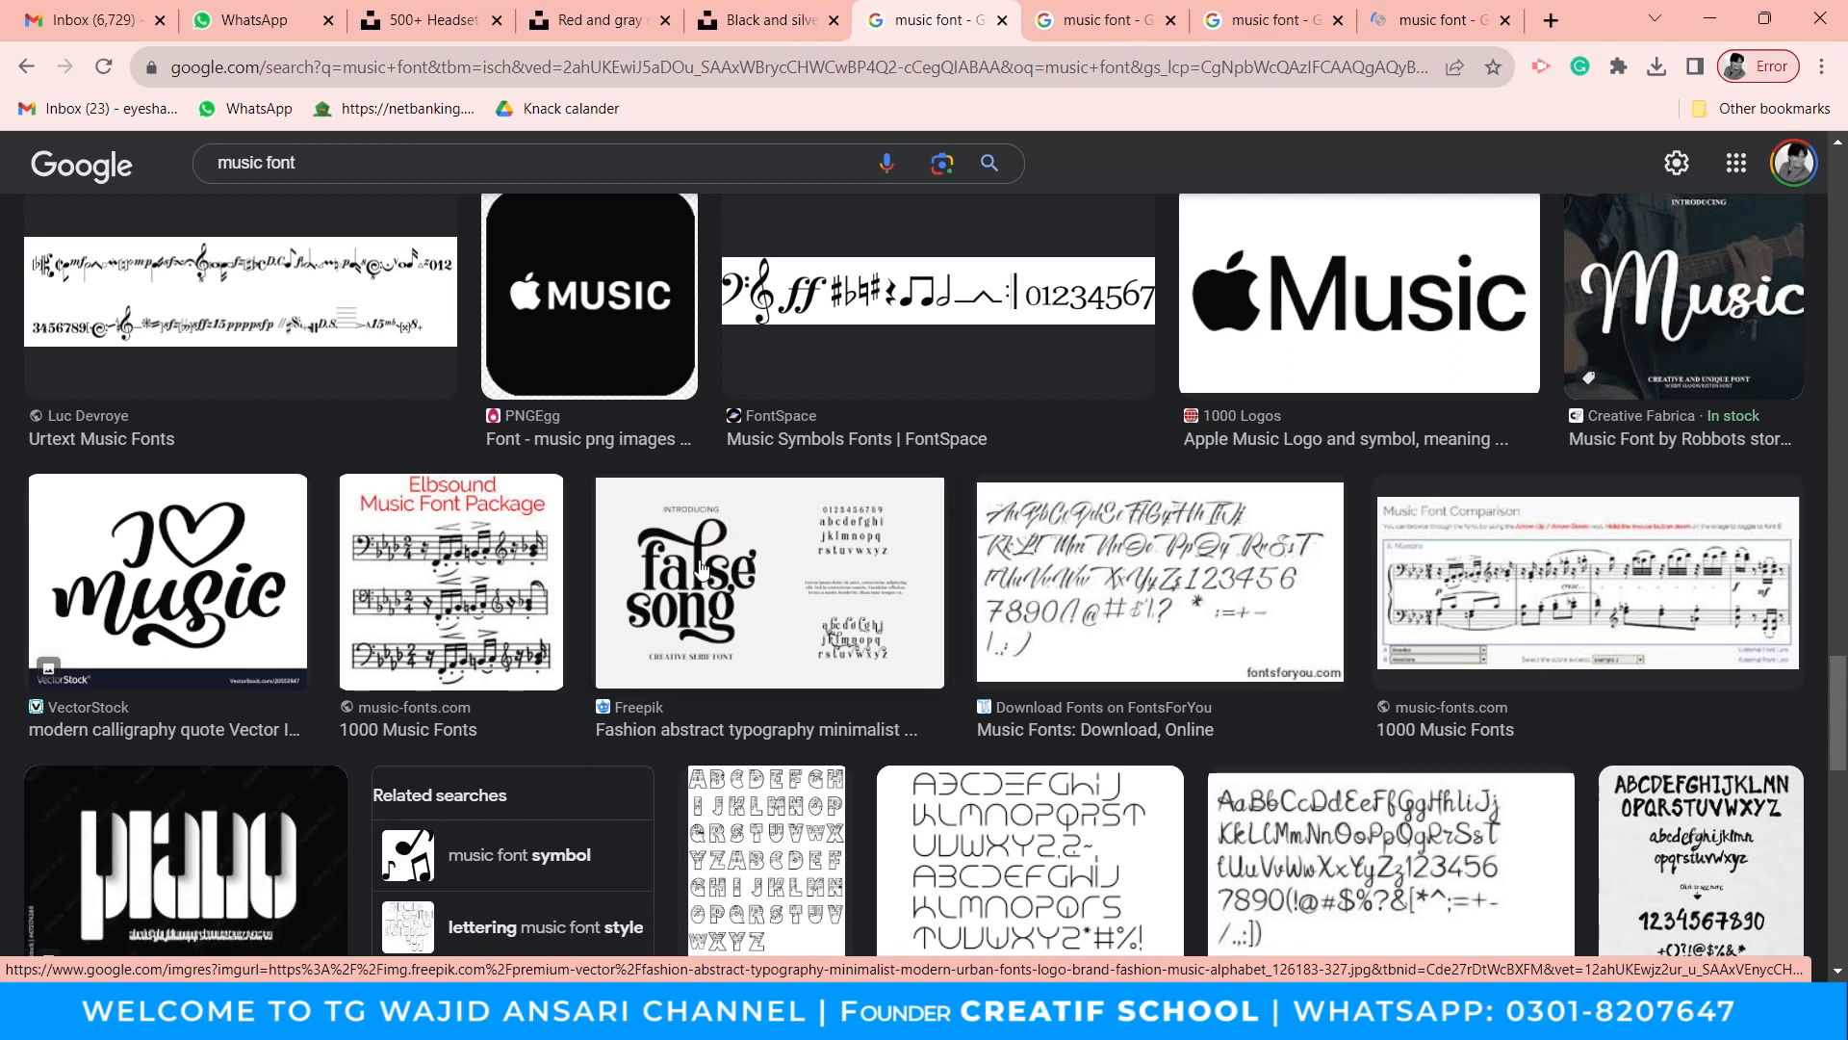
Download the Freepik "false song" vector and open falsesong_alphabet.eps in Illustrator, retaining the 9-slice scaling option.
{"action": "left_click", "coordinate": [1434, 19]}
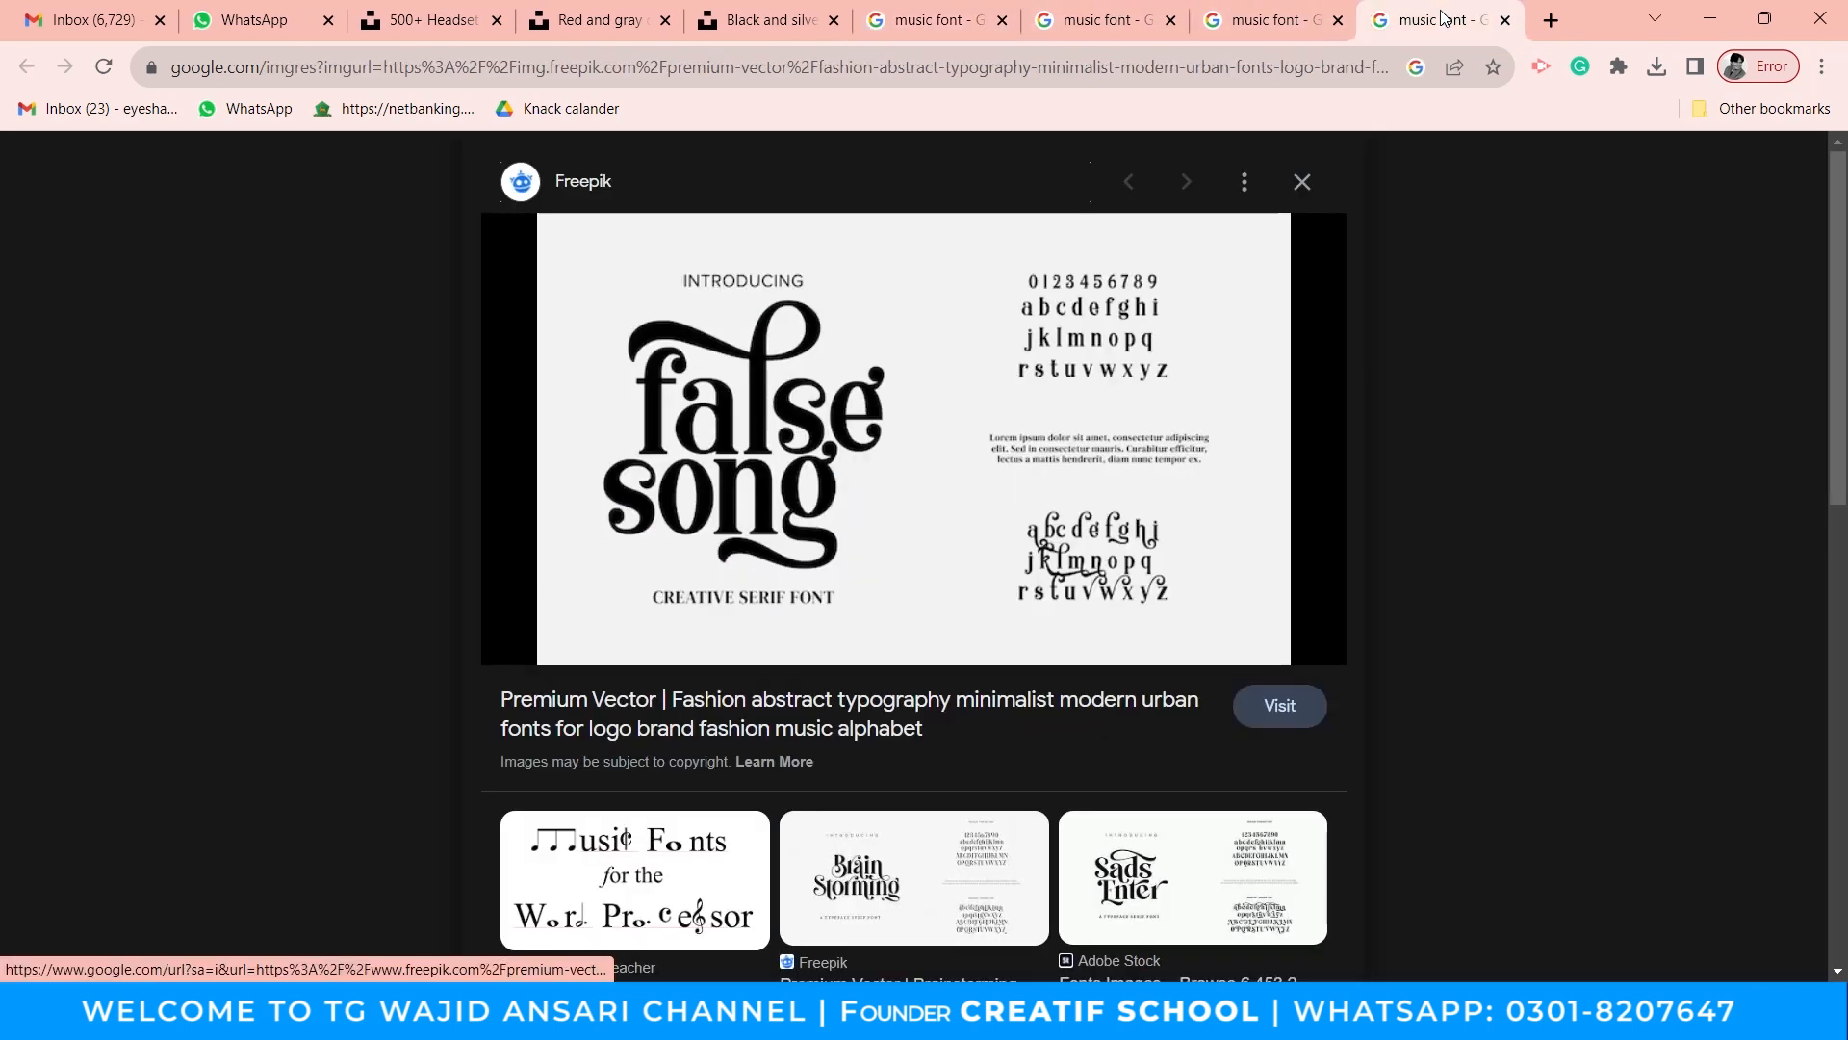
{"action": "left_click", "coordinate": [1300, 702]}
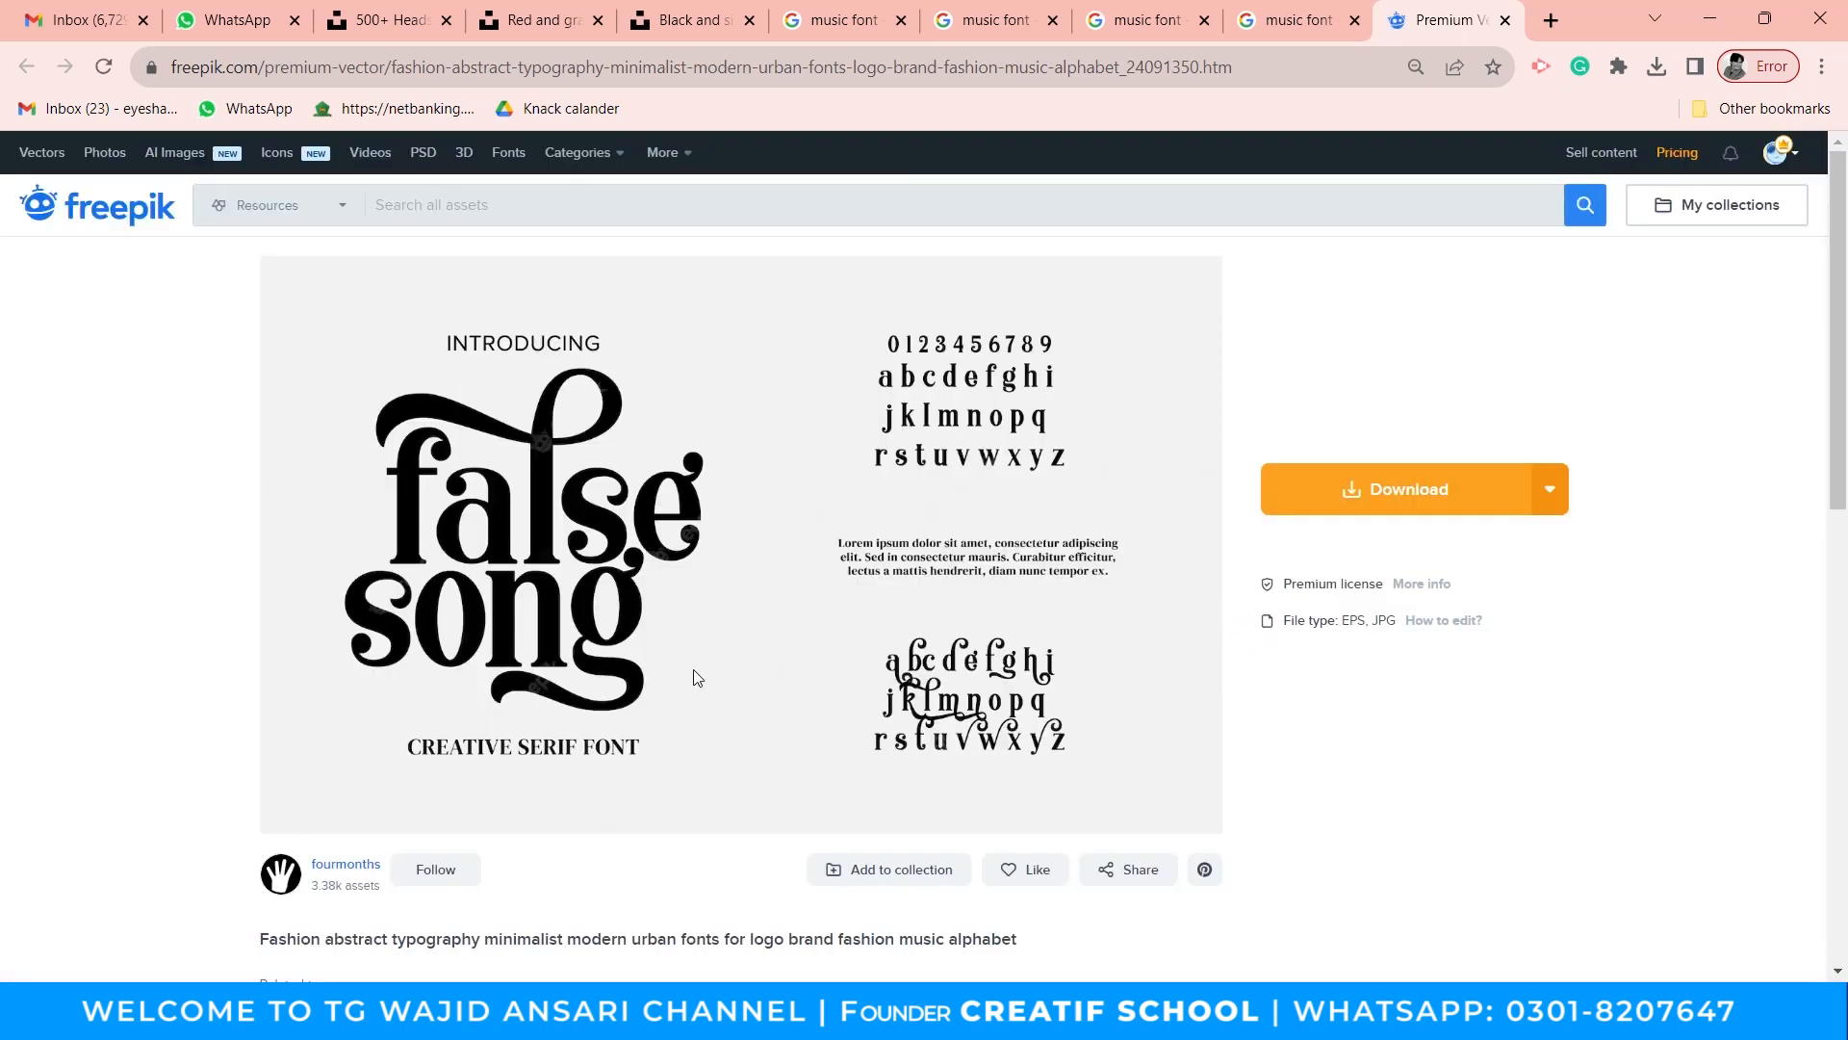
{"action": "left_click", "coordinate": [1379, 488]}
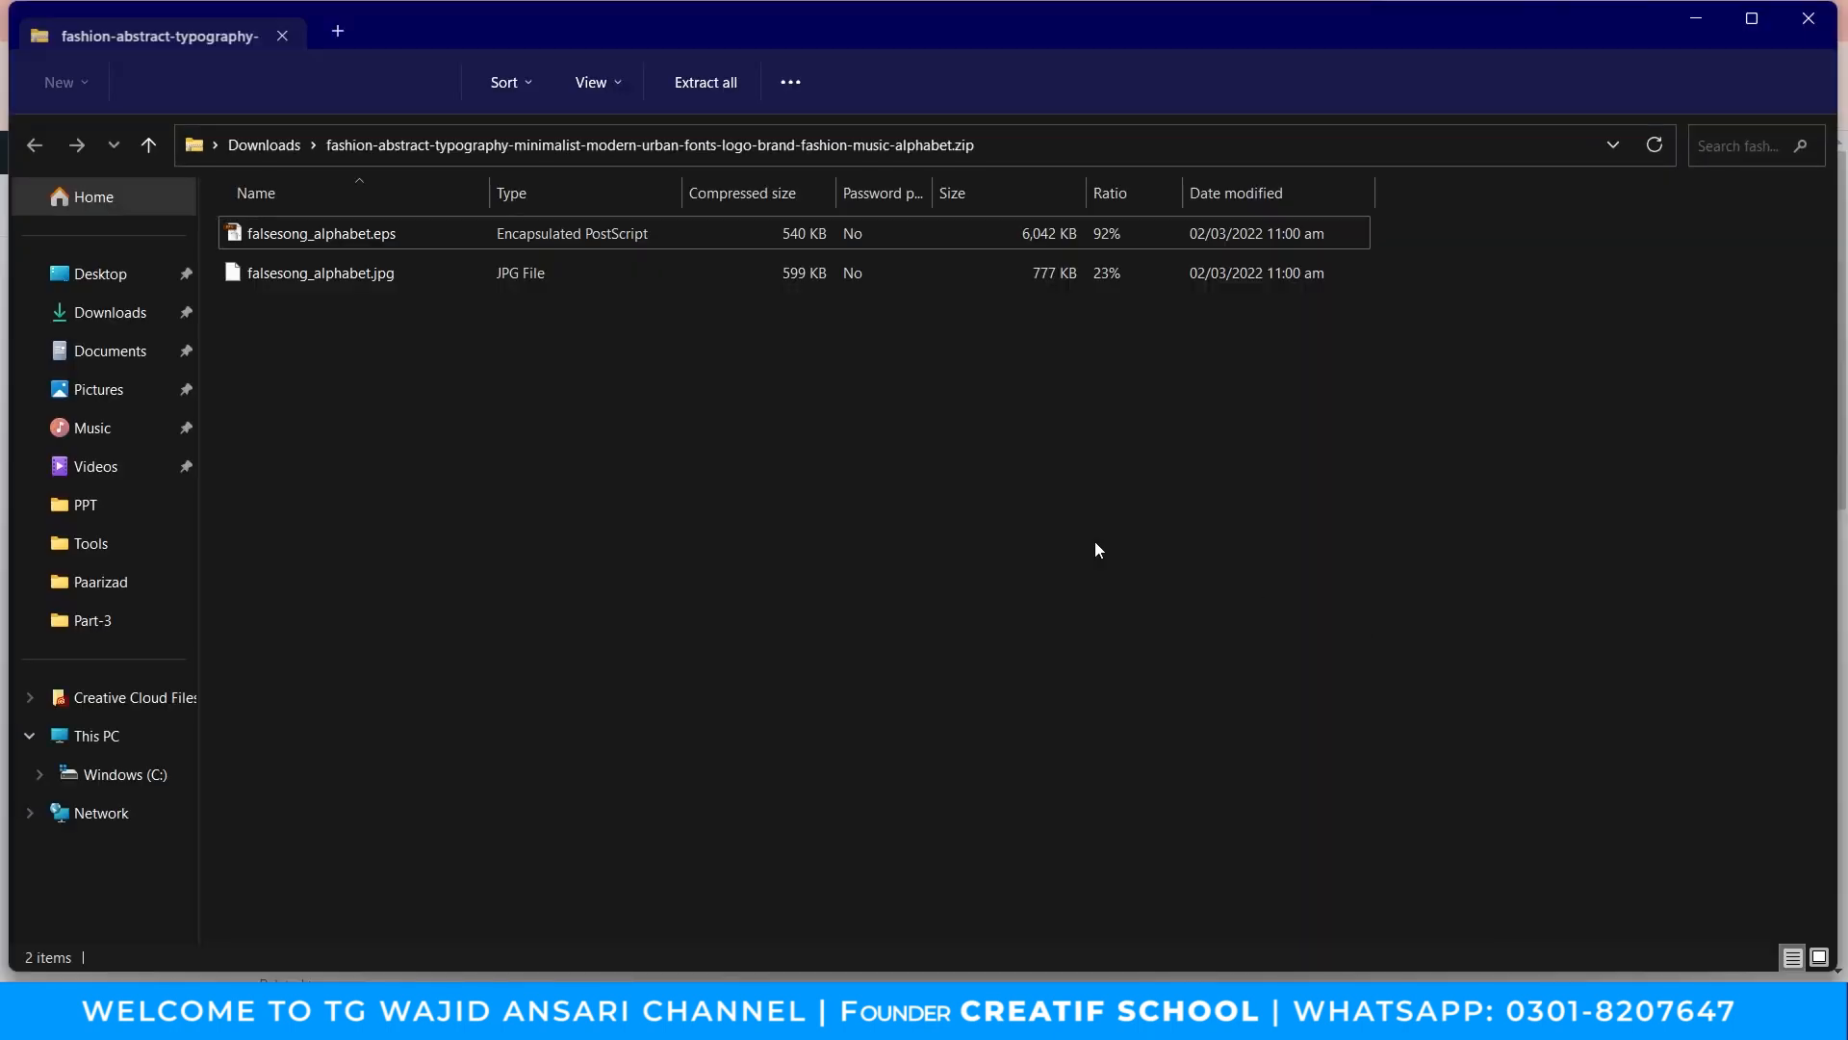
{"action": "left_click", "coordinate": [338, 242]}
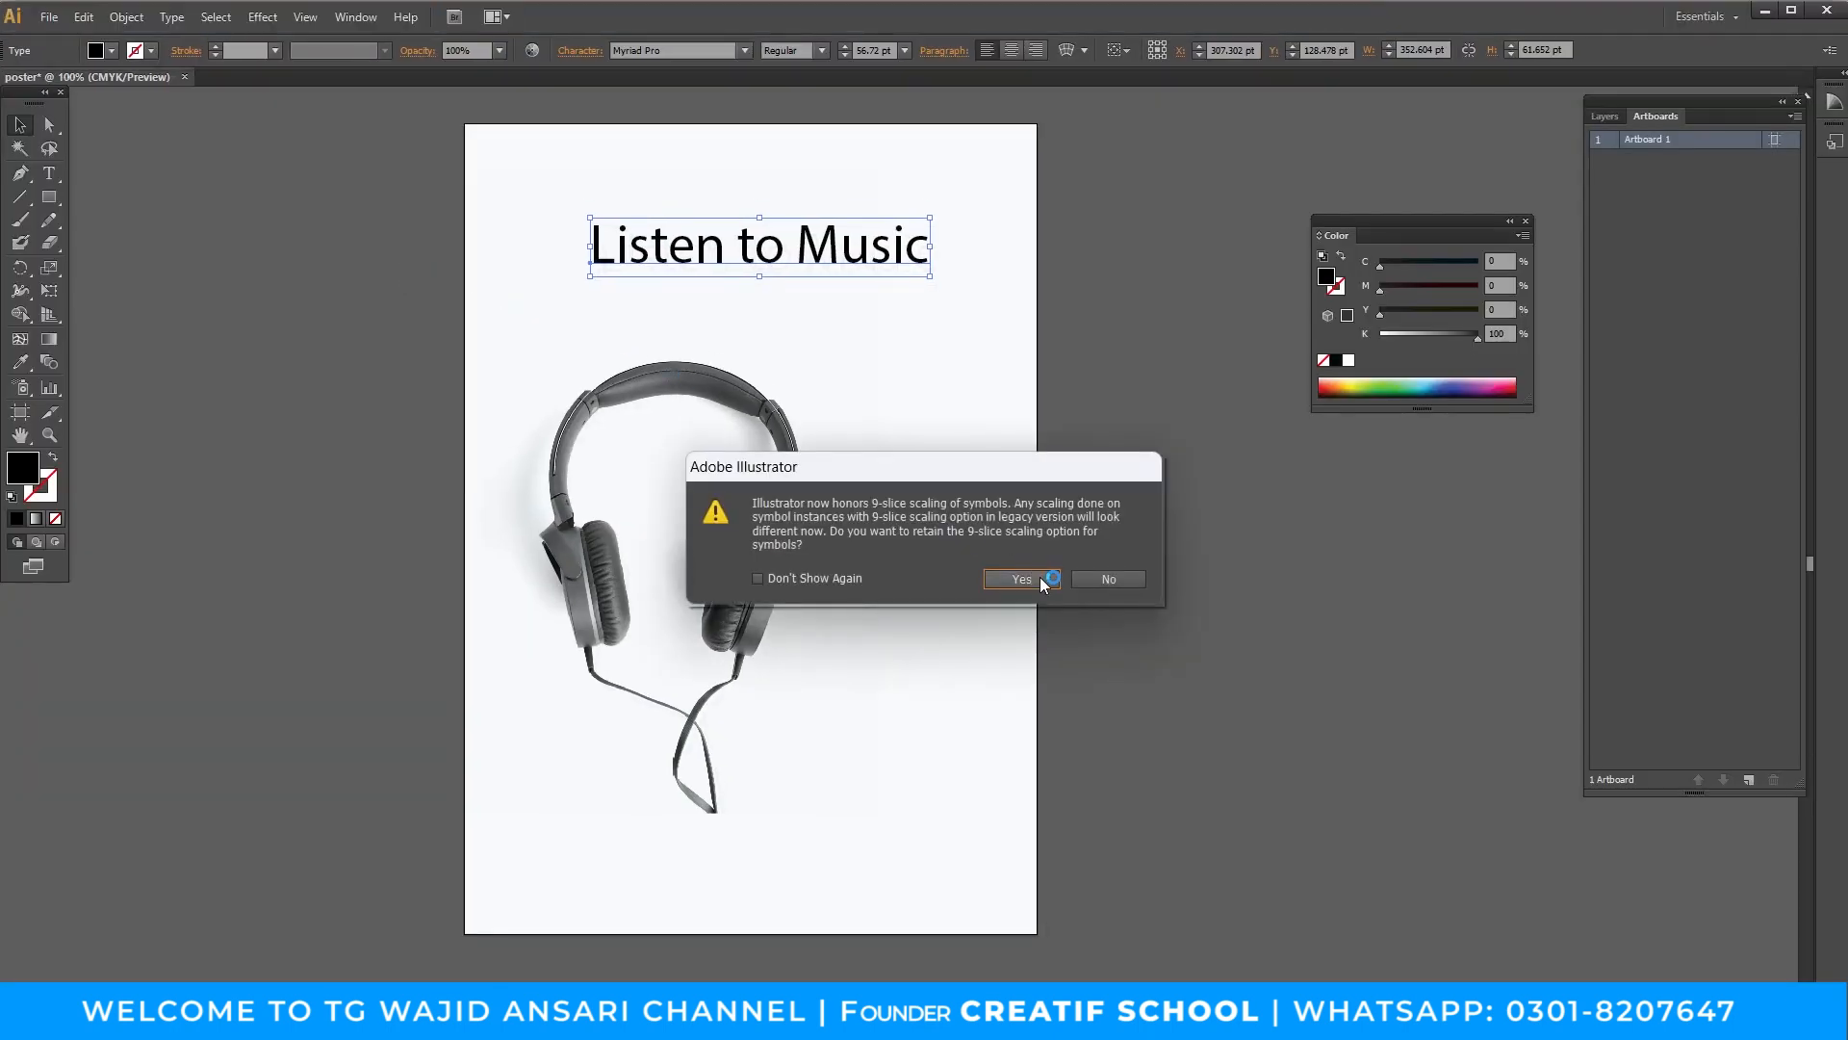
{"action": "left_click", "coordinate": [1021, 579]}
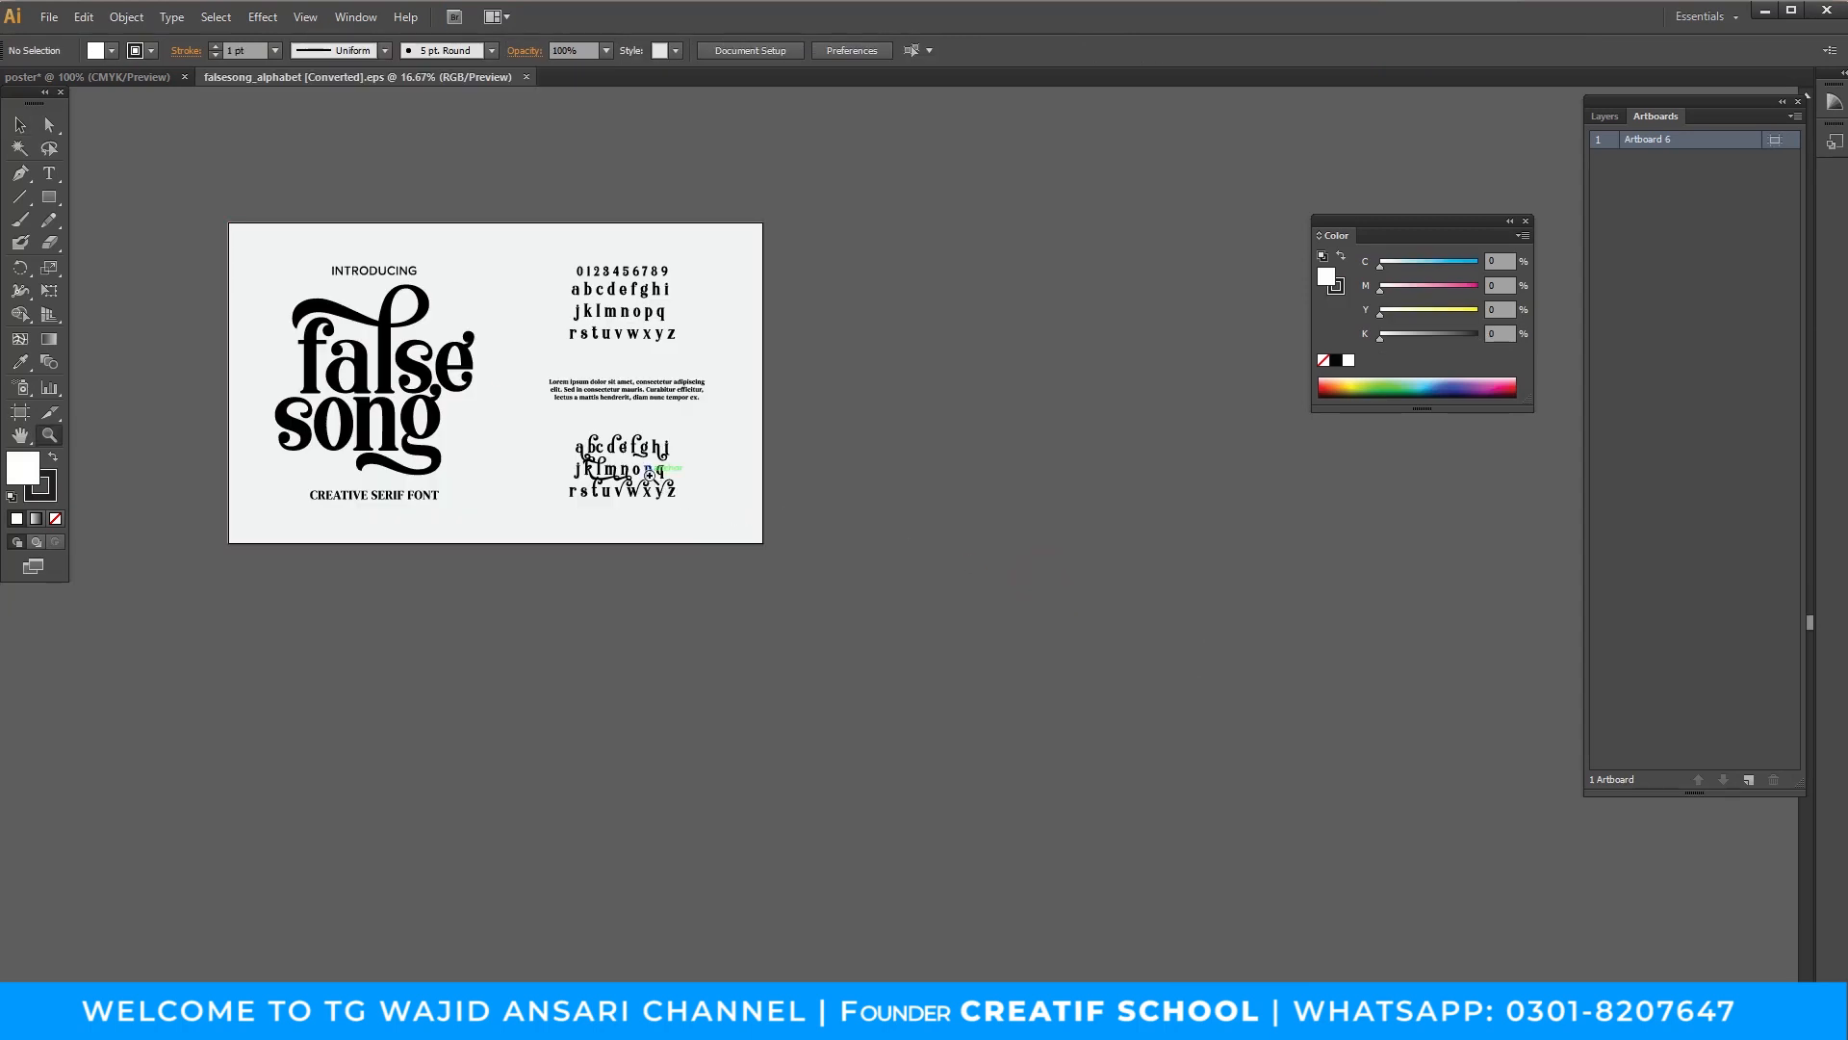
Copy the decorative swash alphabet group from the falsesong file into the poster document beside the artboard.
{"action": "left_click", "coordinate": [650, 476]}
{"action": "left_click", "coordinate": [650, 472]}
{"action": "left_click_drag", "start_coordinate": [840, 537], "coordinate": [672, 537]}
{"action": "key", "text": "v"}
{"action": "left_click", "coordinate": [1017, 615]}
{"action": "left_click", "coordinate": [1188, 835]}
{"action": "left_click", "coordinate": [1079, 715]}
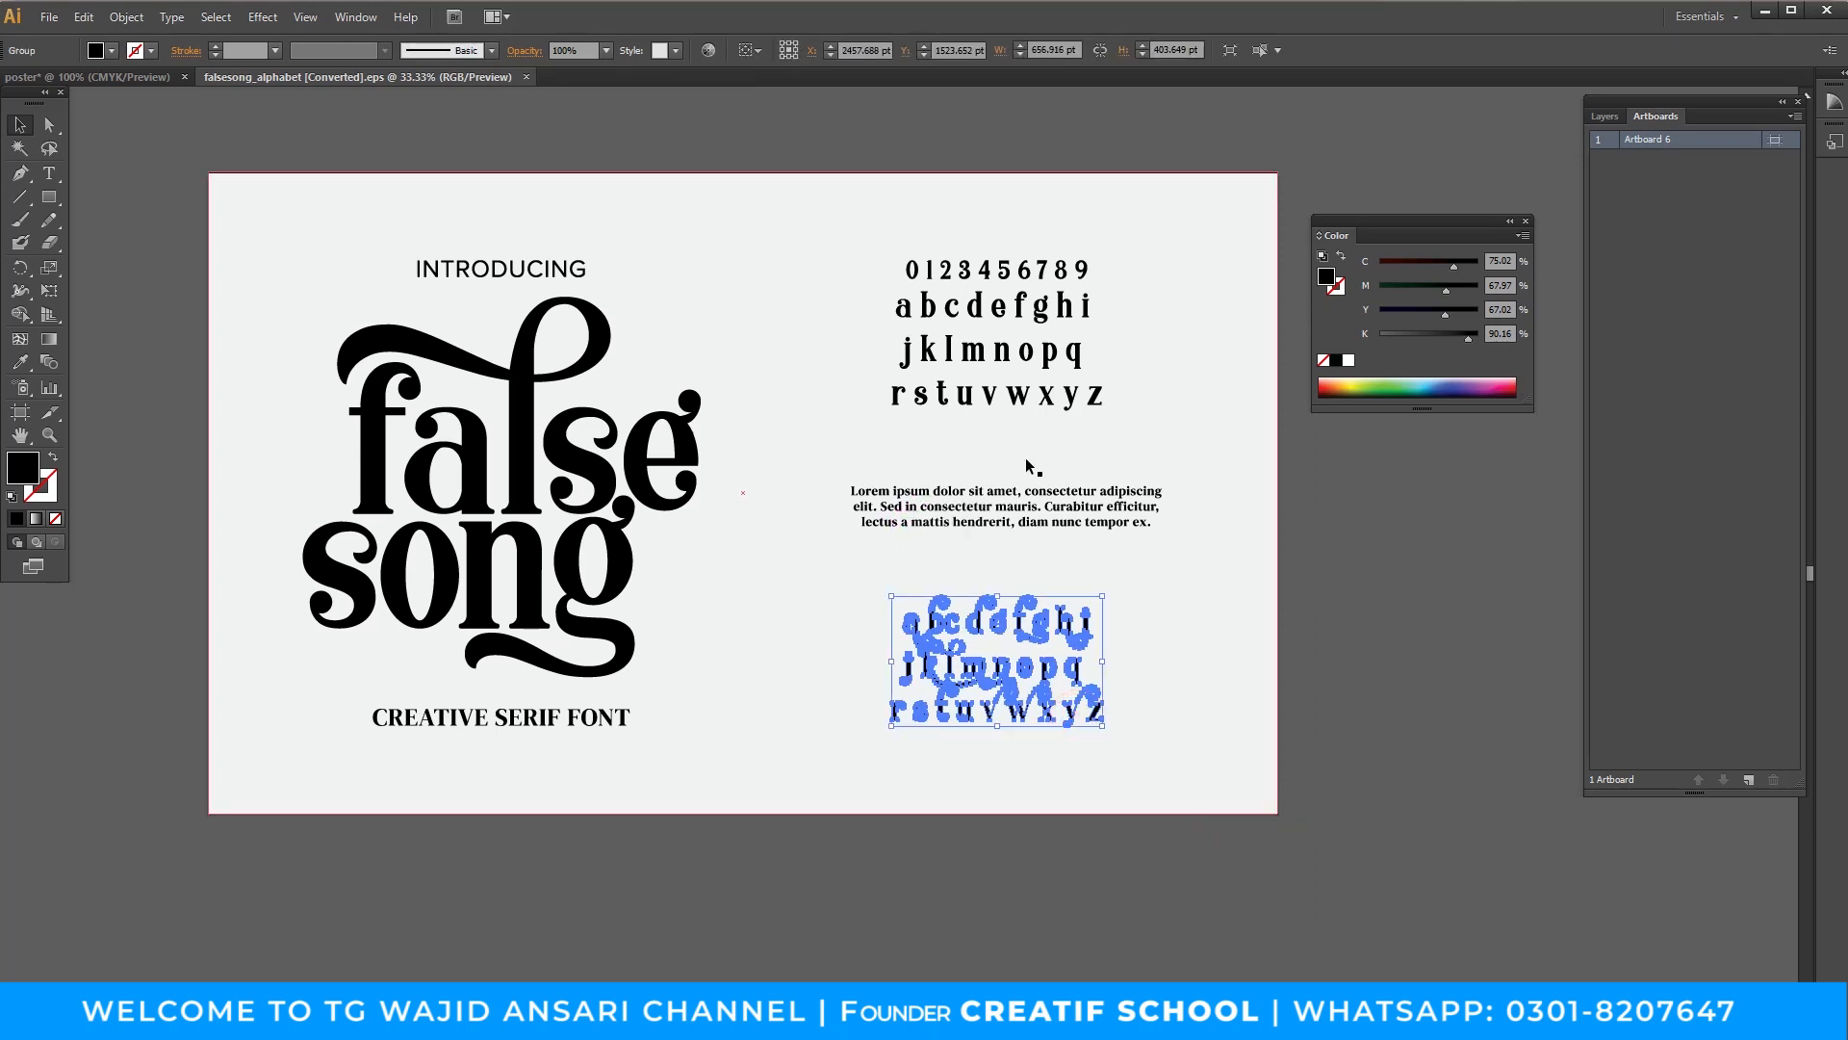
{"action": "left_click_drag", "start_coordinate": [175, 79], "coordinate": [1276, 502]}
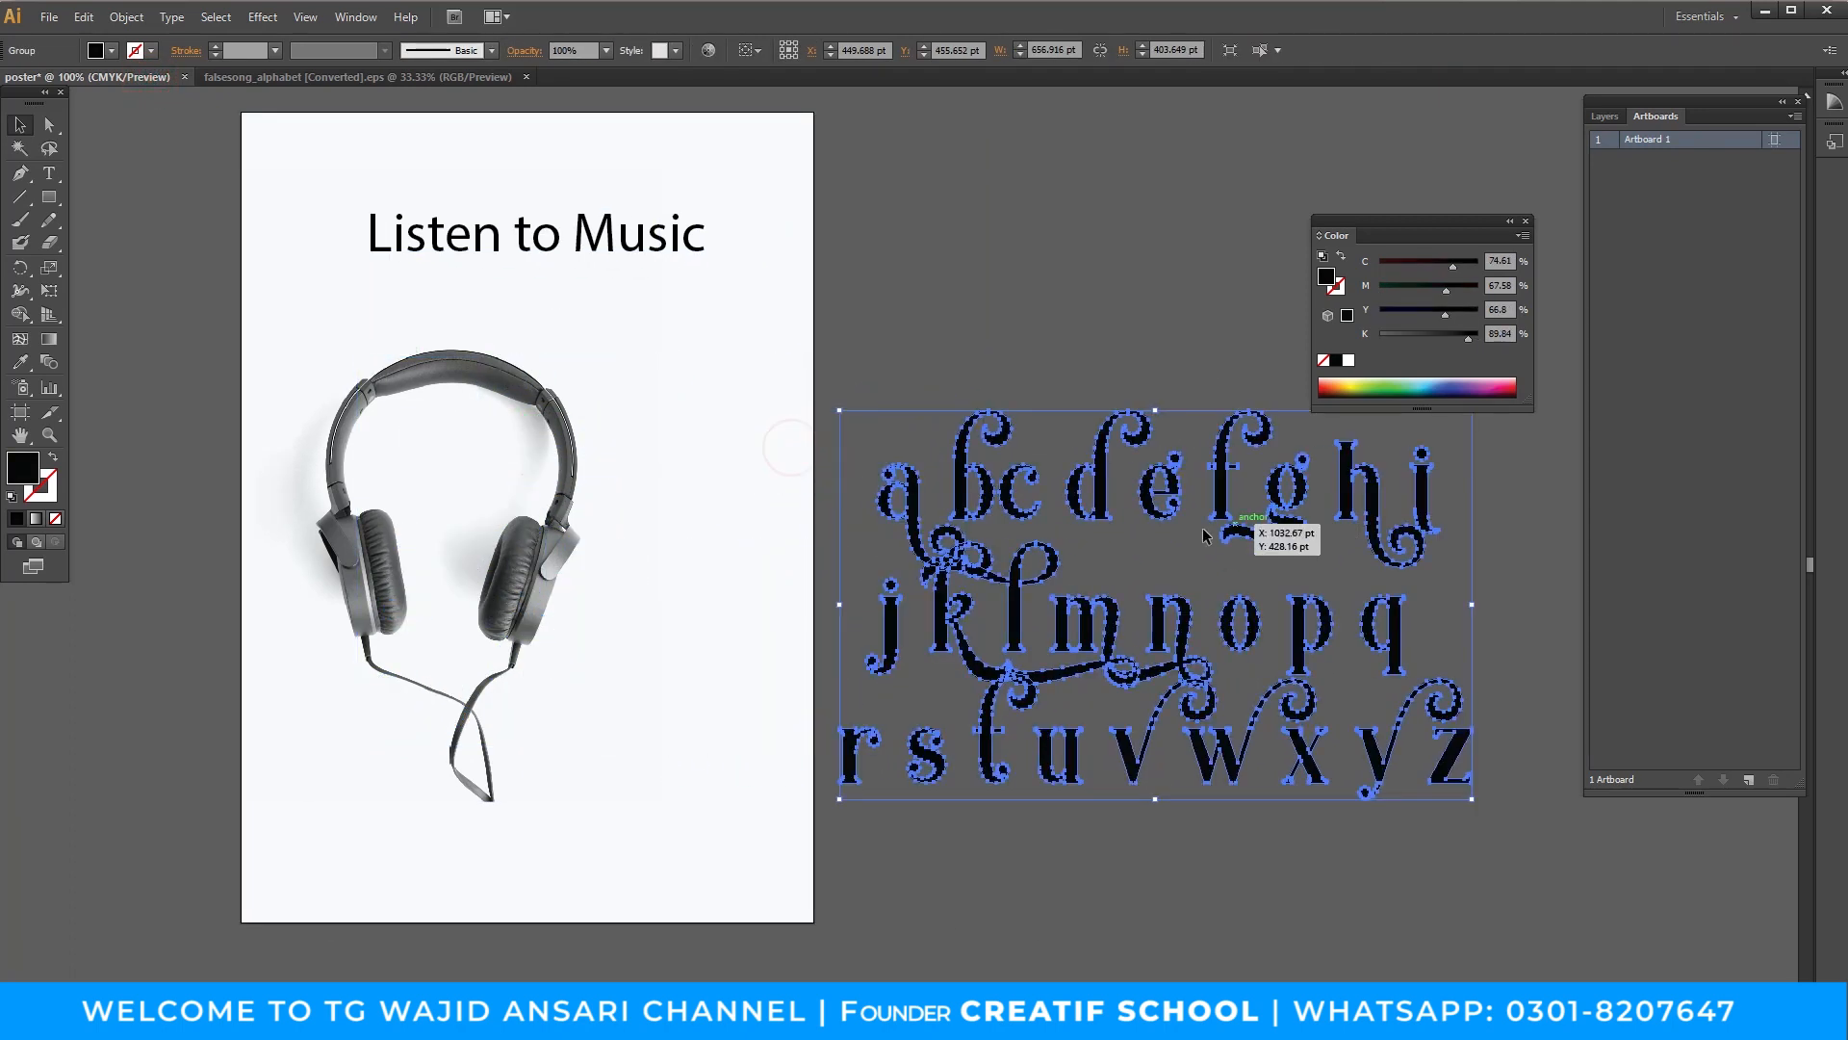
Ungroup the pasted swash alphabet into separate letters.
{"action": "left_click_drag", "start_coordinate": [1105, 536], "coordinate": [1071, 626]}
{"action": "left_click", "coordinate": [974, 416]}
{"action": "left_click", "coordinate": [1069, 557]}
{"action": "right_click", "coordinate": [1071, 558]}
{"action": "left_click", "coordinate": [1122, 693]}
{"action": "left_click", "coordinate": [1035, 391]}
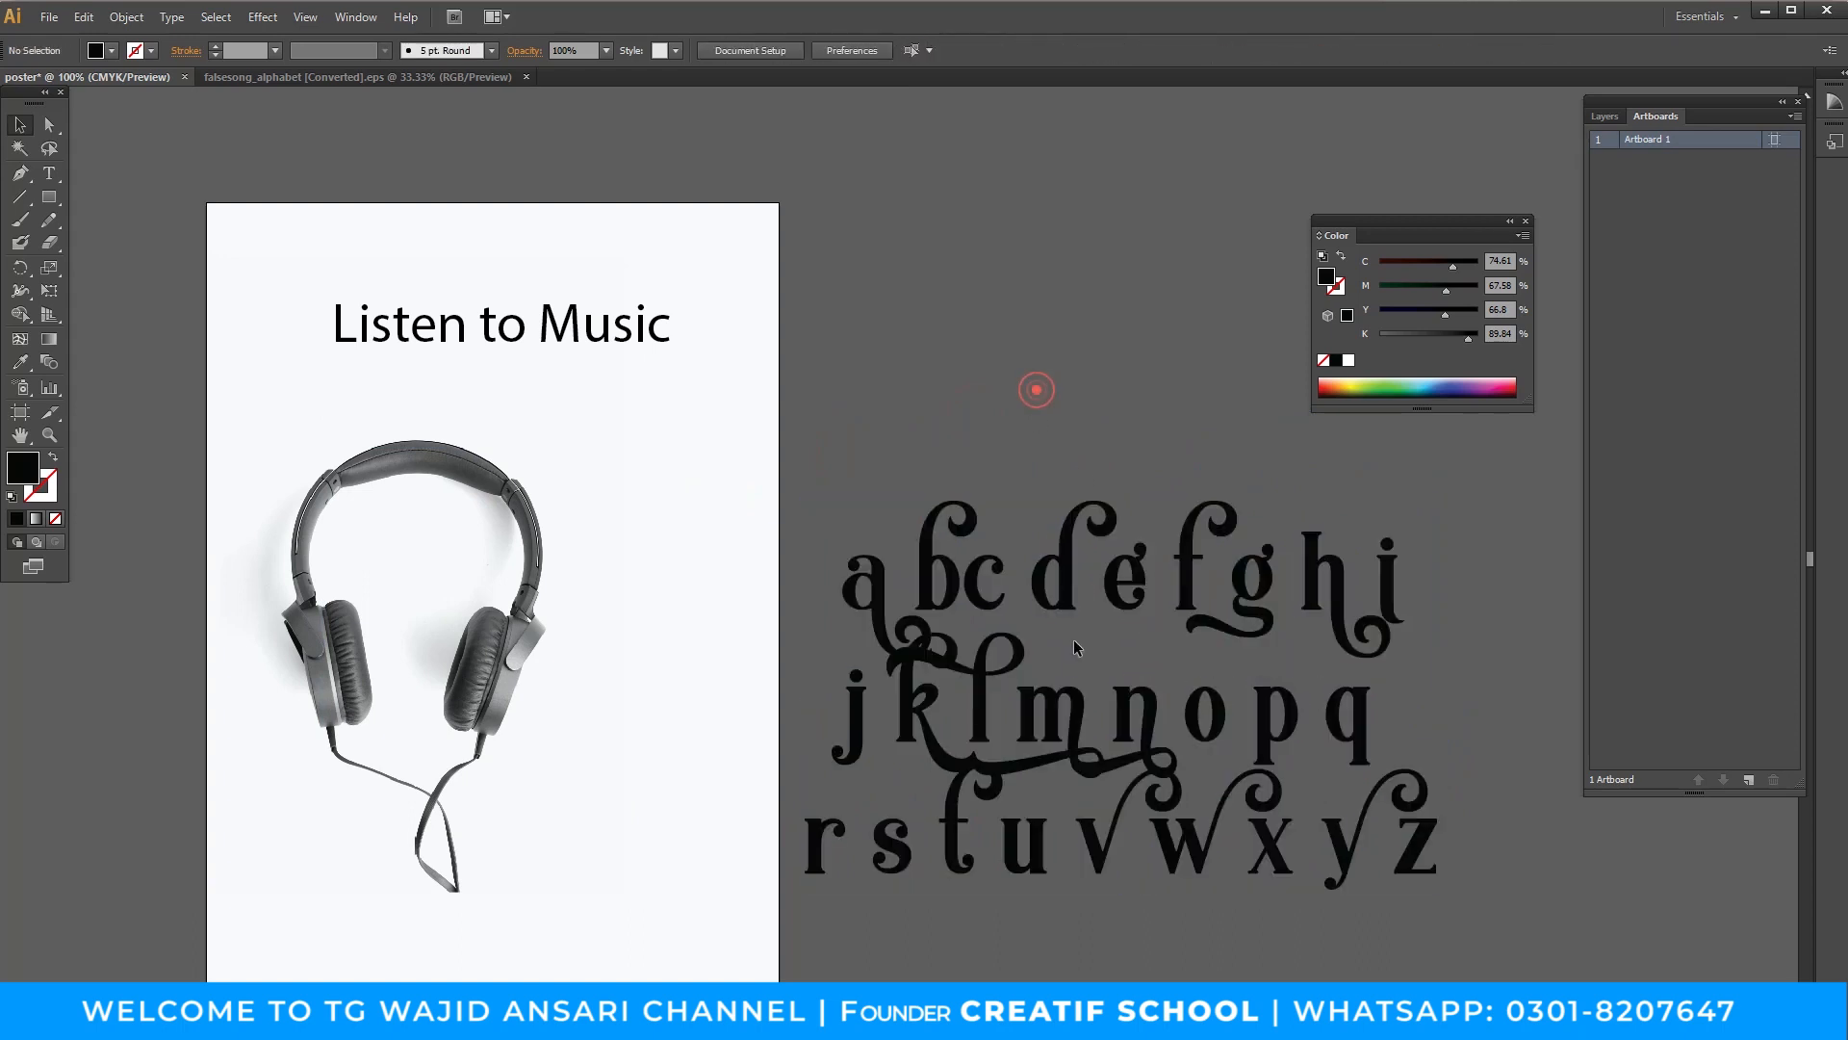
Place copies of the letters m and u side by side above the alphabet to begin the word "music".
{"action": "left_click", "coordinate": [1091, 700]}
{"action": "left_click_drag", "start_coordinate": [1083, 718], "coordinate": [943, 361]}
{"action": "left_click", "coordinate": [1031, 354]}
{"action": "left_click", "coordinate": [1045, 837]}
{"action": "left_click_drag", "start_coordinate": [1045, 837], "coordinate": [992, 354]}
{"action": "left_click", "coordinate": [1080, 402]}
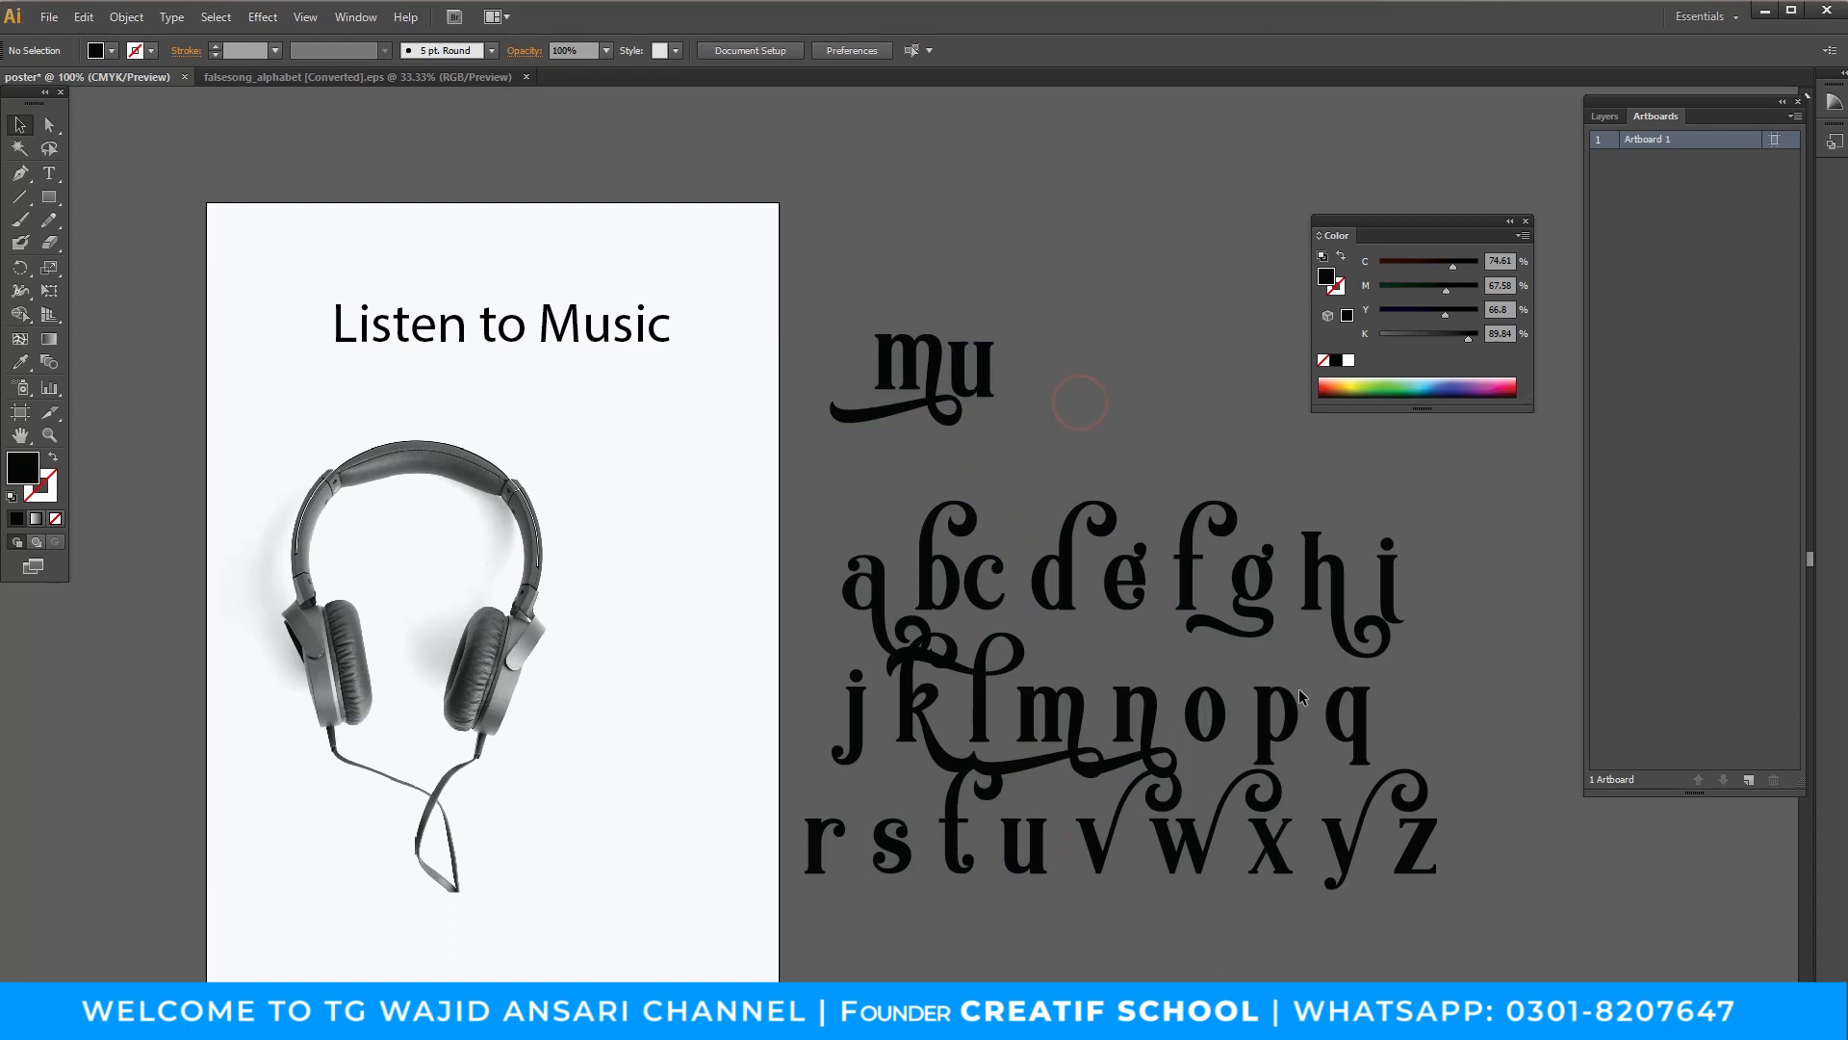
Add copies of the letters s, i and c after "mu" to complete the word "music".
{"action": "left_click_drag", "start_coordinate": [895, 842], "coordinate": [1037, 378]}
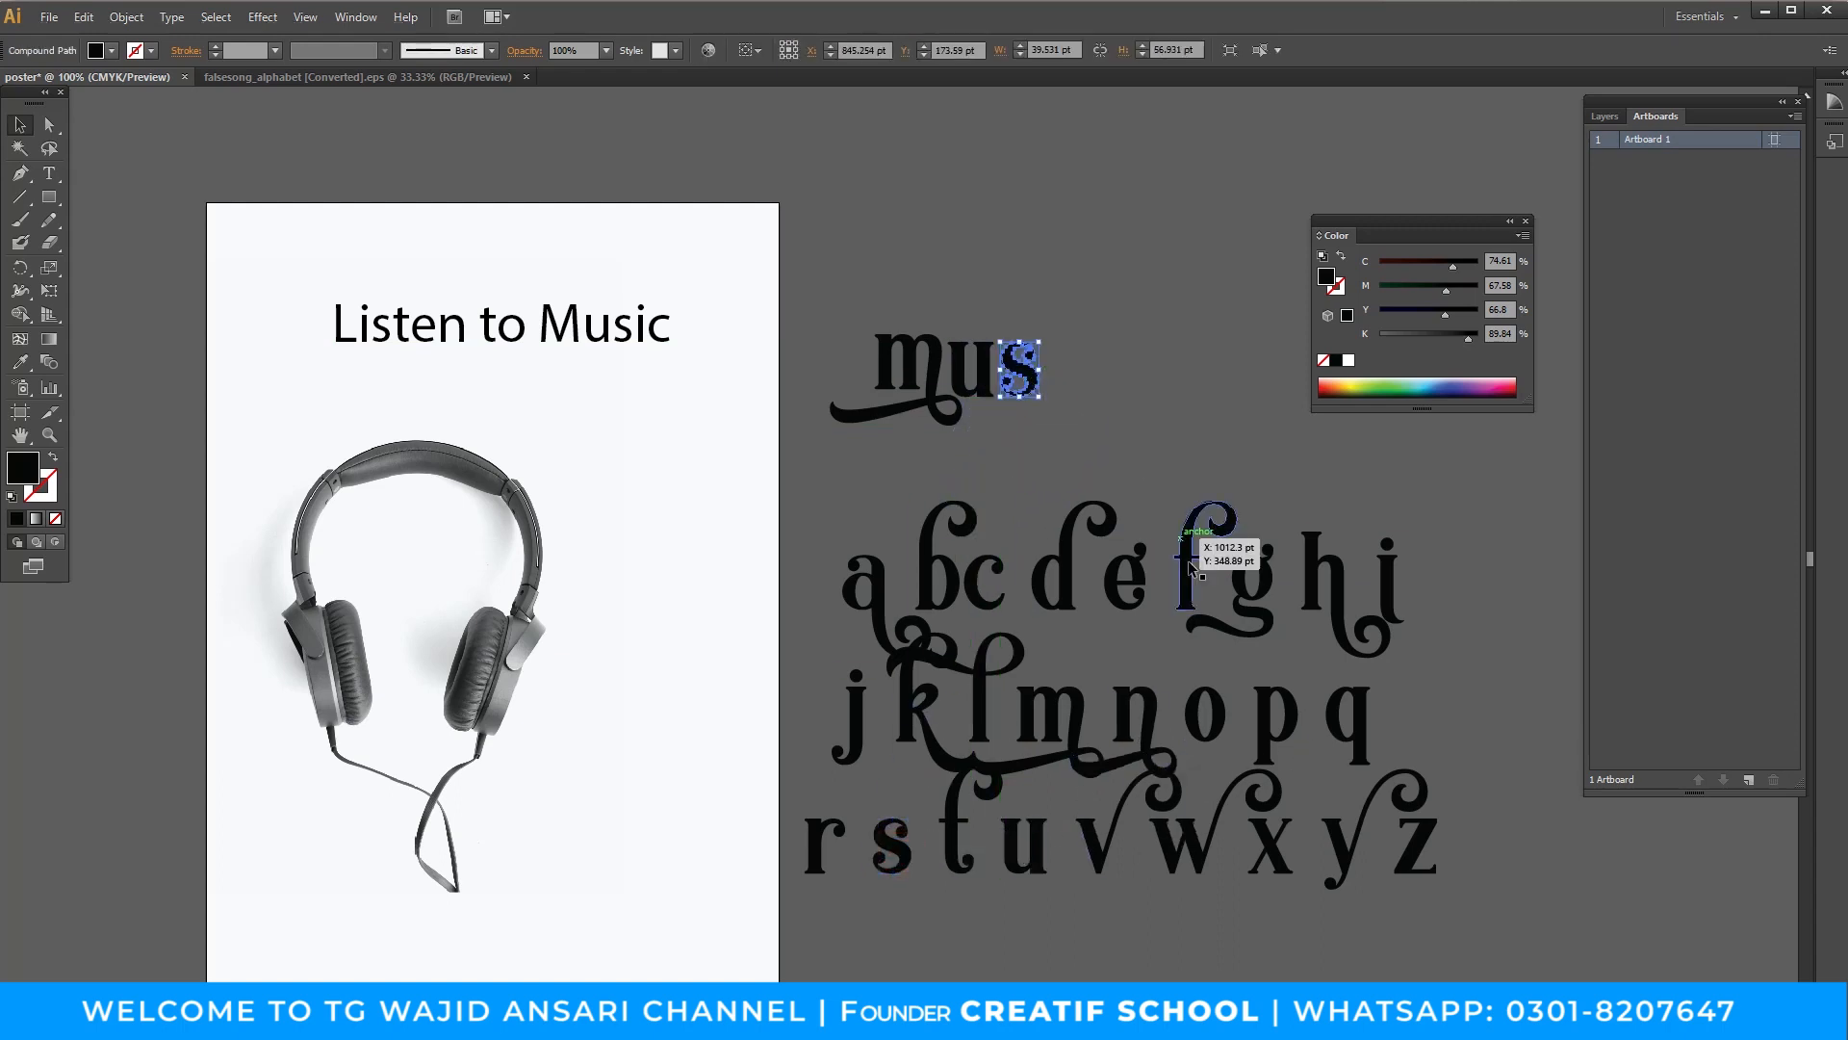
{"action": "left_click", "coordinate": [1390, 577]}
{"action": "left_click_drag", "start_coordinate": [1390, 576], "coordinate": [1058, 368]}
{"action": "left_click", "coordinate": [1192, 430]}
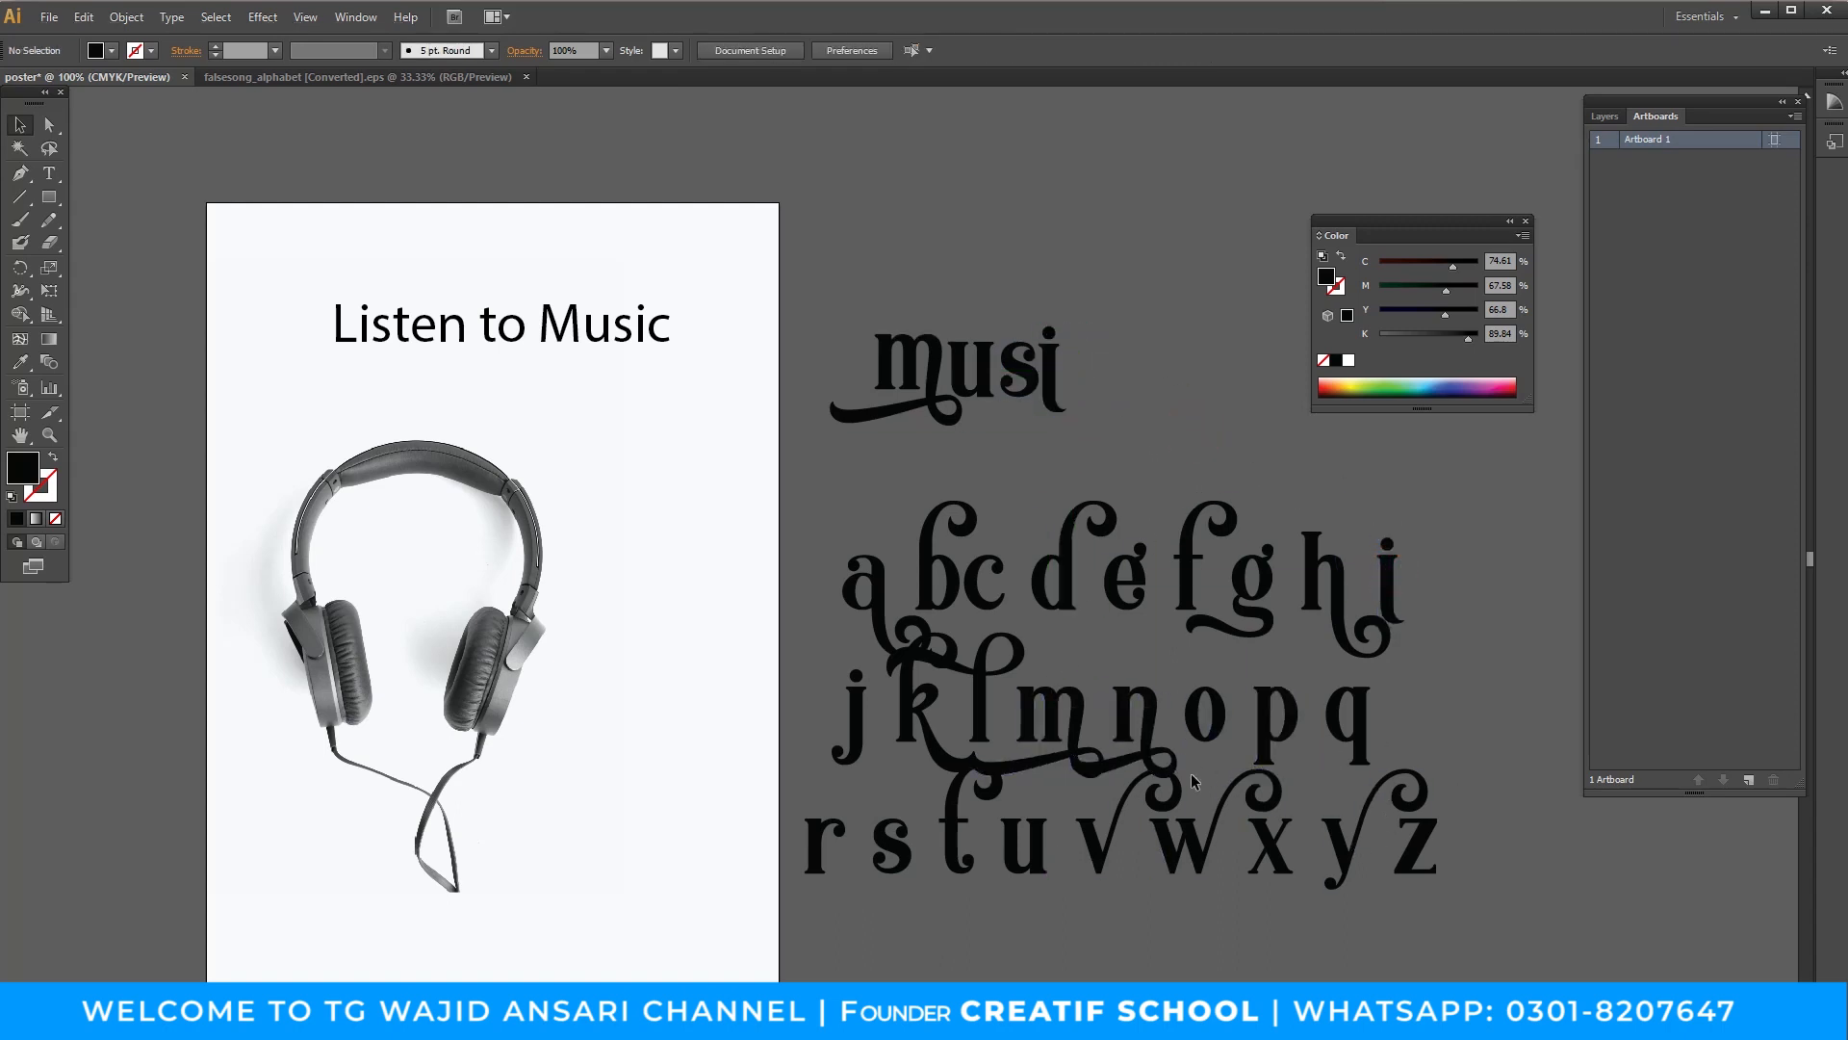
{"action": "left_click_drag", "start_coordinate": [977, 577], "coordinate": [1075, 358]}
{"action": "left_click", "coordinate": [1031, 458]}
Move the whole source alphabet down and away from the "music" lettering on the canvas.
{"action": "left_click_drag", "start_coordinate": [965, 534], "coordinate": [809, 500]}
{"action": "left_click_drag", "start_coordinate": [1443, 847], "coordinate": [1439, 862]}
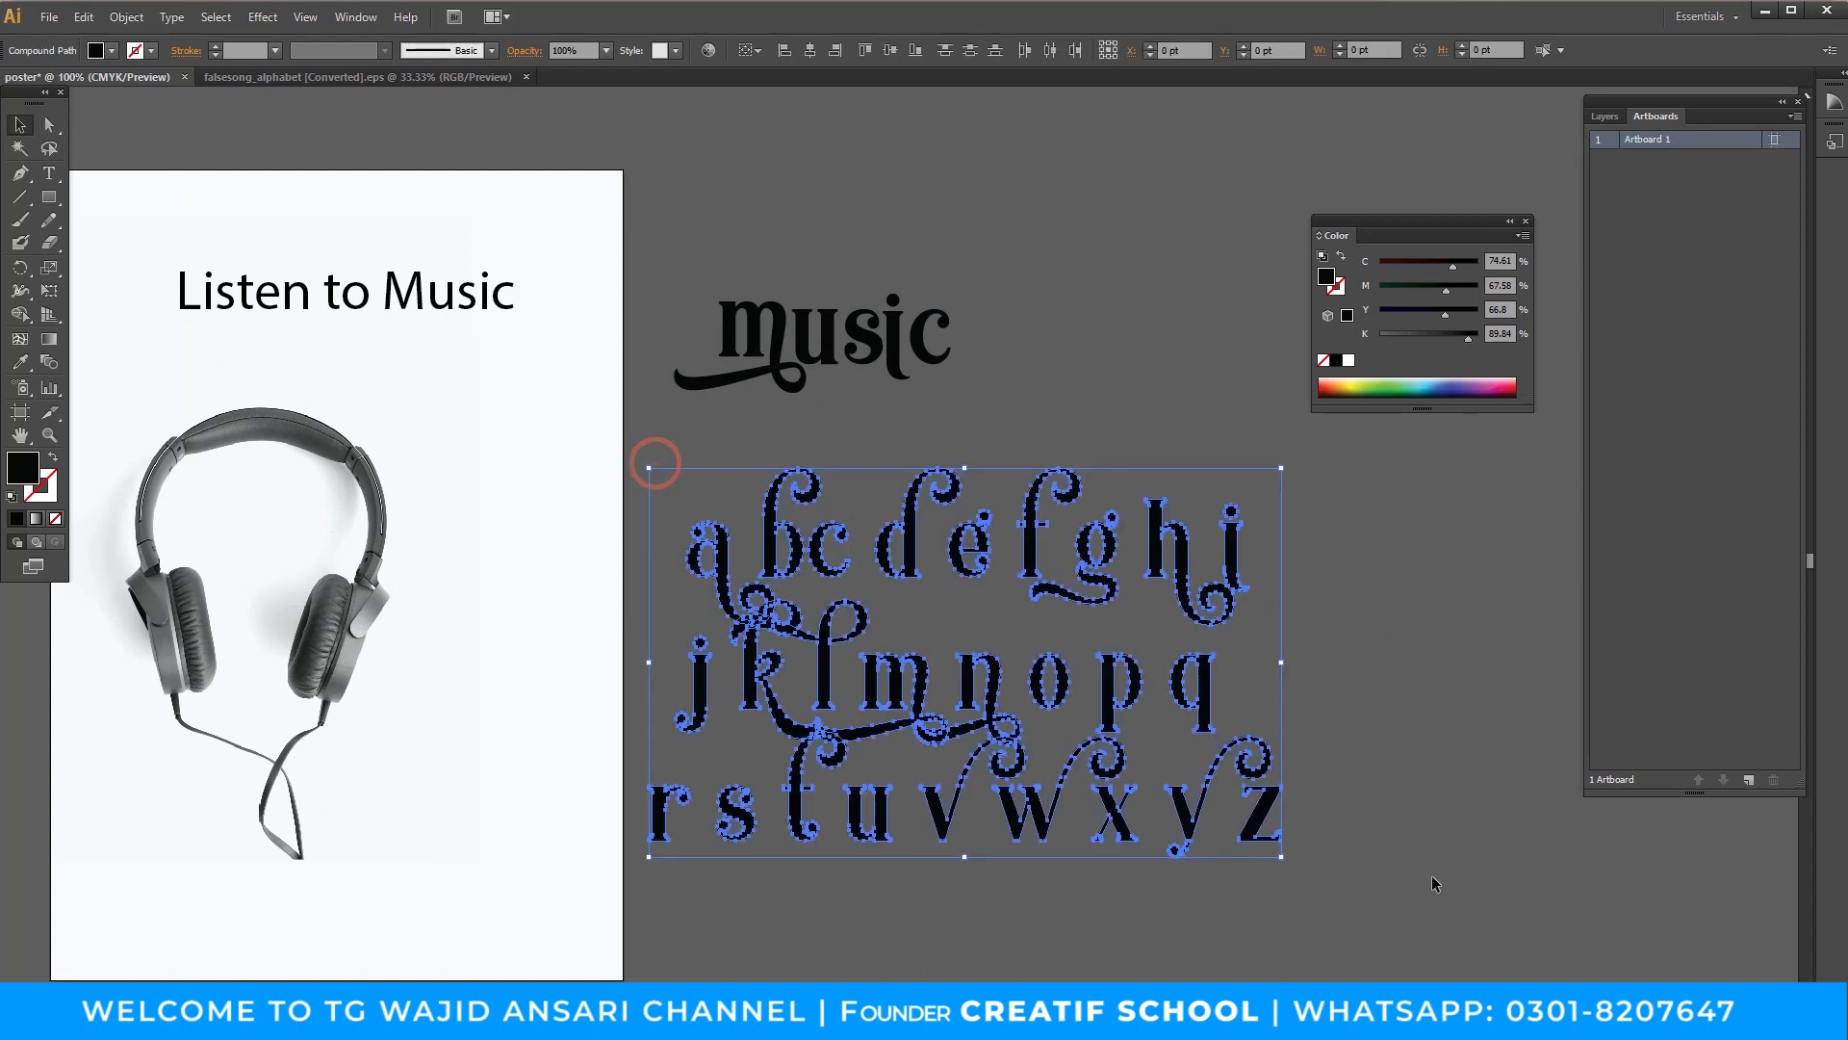
{"action": "left_click_drag", "start_coordinate": [807, 545], "coordinate": [1335, 664]}
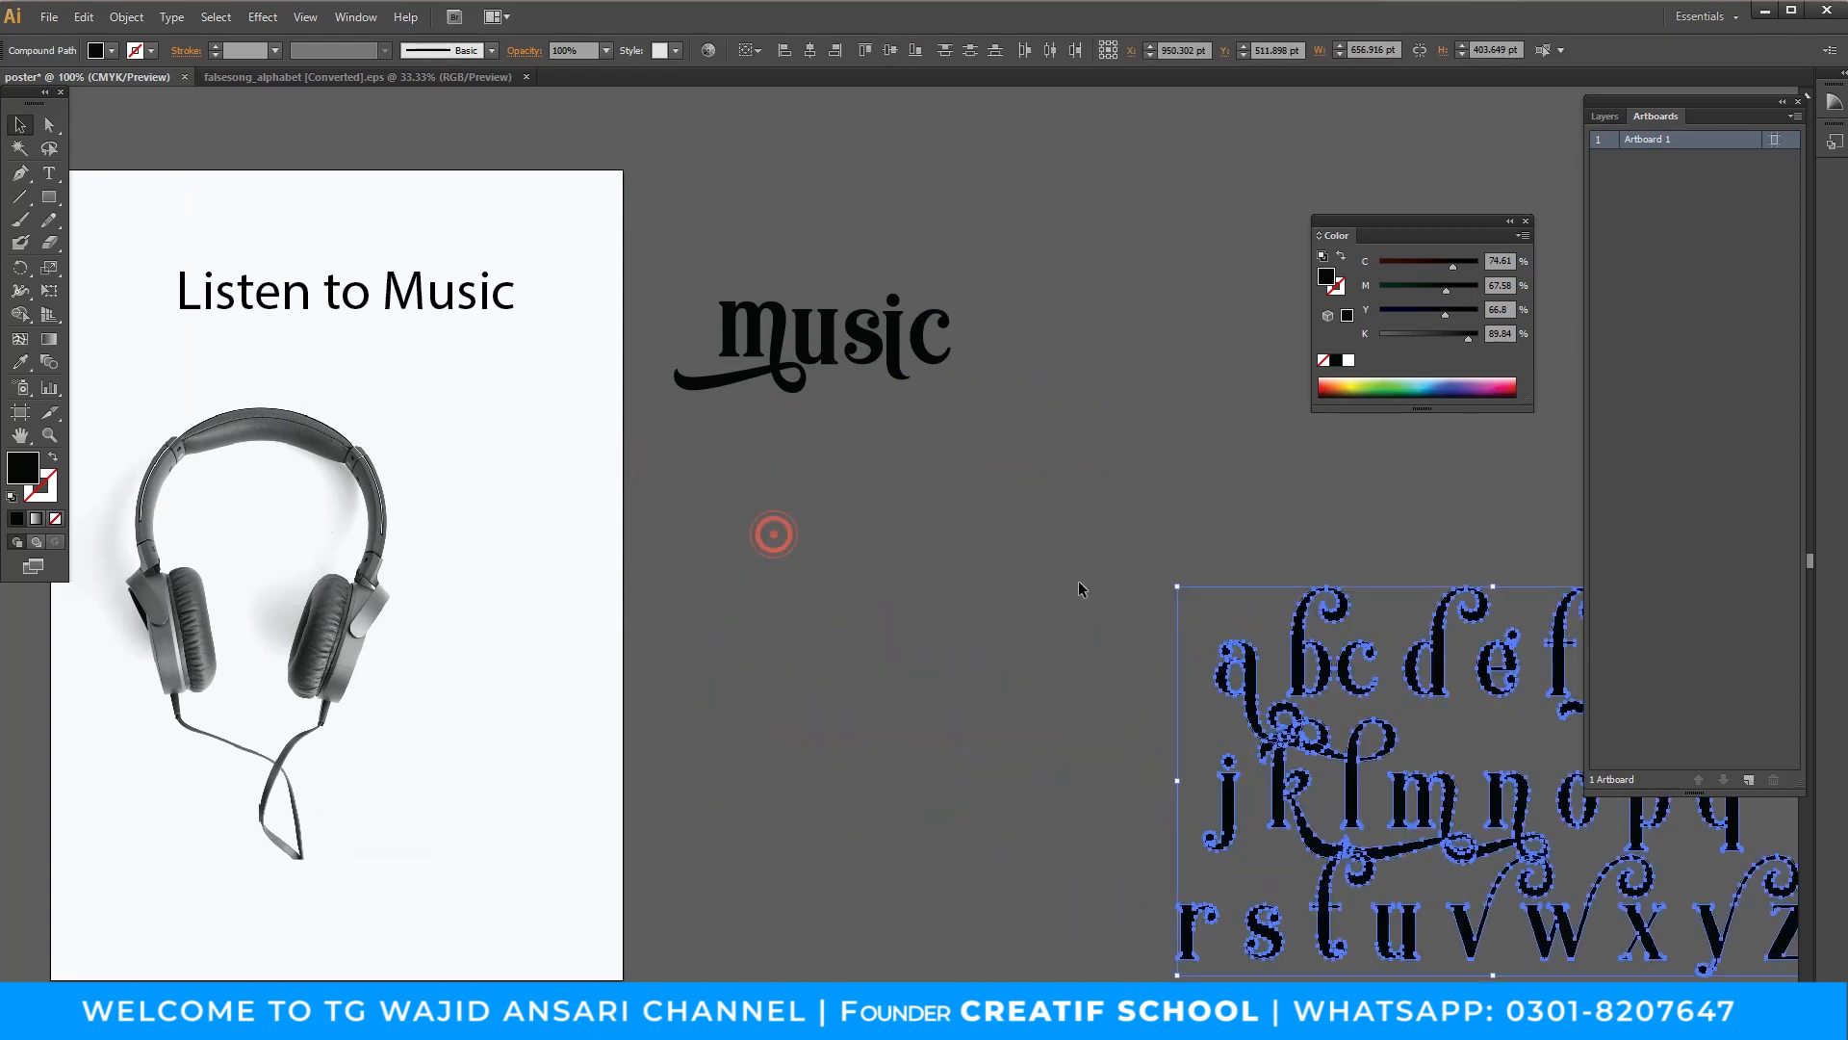
{"action": "left_click_drag", "start_coordinate": [993, 555], "coordinate": [1301, 662]}
Align the top edges of the five letters forming "music".
{"action": "left_click_drag", "start_coordinate": [998, 405], "coordinate": [995, 403]}
{"action": "left_click_drag", "start_coordinate": [1058, 421], "coordinate": [1038, 392]}
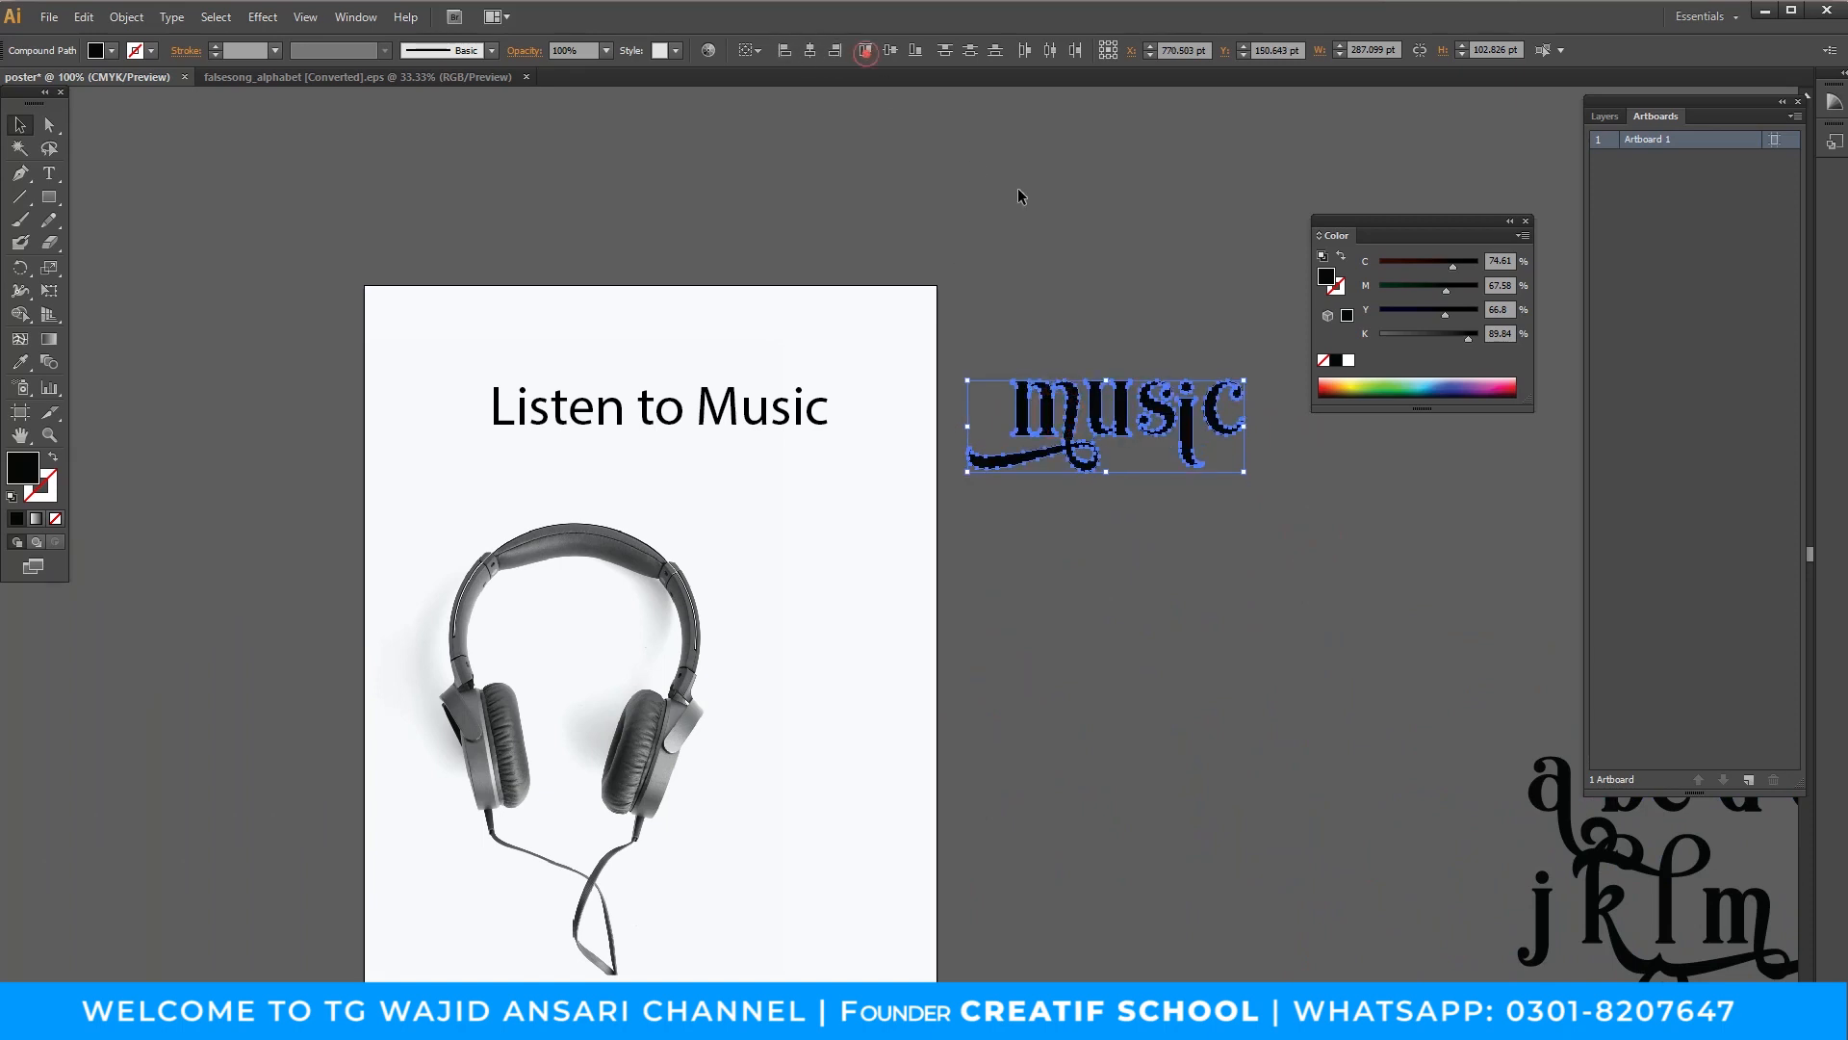
{"action": "left_click", "coordinate": [1036, 193]}
{"action": "key", "text": "z"}
{"action": "left_click", "coordinate": [998, 456]}
{"action": "left_click_drag", "start_coordinate": [991, 486], "coordinate": [1200, 486]}
{"action": "key", "text": "v"}
{"action": "left_click_drag", "start_coordinate": [837, 509], "coordinate": [786, 598]}
{"action": "left_click", "coordinate": [1227, 651]}
{"action": "key", "text": "ctrl+minus"}
{"action": "left_click_drag", "start_coordinate": [947, 583], "coordinate": [794, 506]}
{"action": "left_click_drag", "start_coordinate": [893, 296], "coordinate": [1132, 463]}
{"action": "left_click", "coordinate": [1175, 515]}
Tighten the letter spacing of "music", moving the s, i and c closer to "mu".
{"action": "key", "text": "z"}
{"action": "left_click", "coordinate": [1075, 436]}
{"action": "left_click", "coordinate": [1068, 439]}
{"action": "left_click", "coordinate": [699, 658]}
{"action": "key", "text": "v"}
{"action": "left_click", "coordinate": [765, 519]}
{"action": "left_click", "coordinate": [794, 373]}
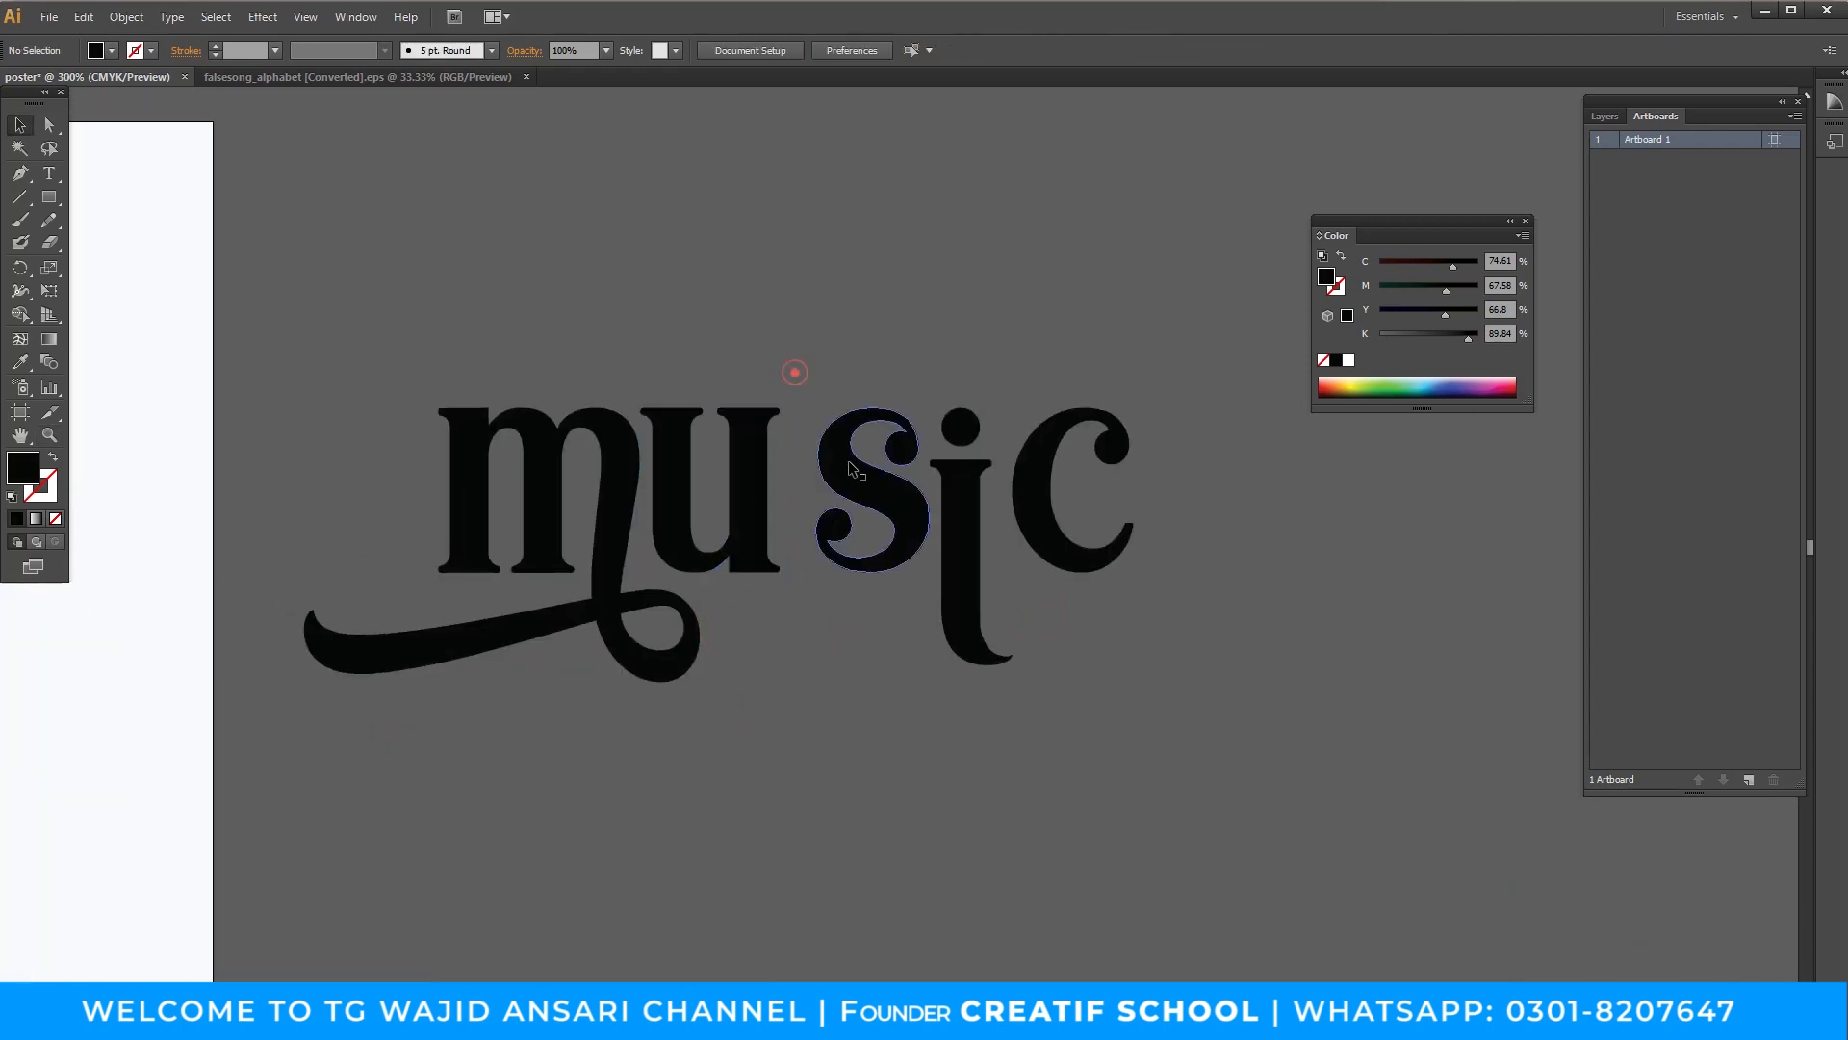
{"action": "left_click_drag", "start_coordinate": [851, 462], "coordinate": [820, 468]}
{"action": "left_click", "coordinate": [832, 361]}
{"action": "left_click_drag", "start_coordinate": [969, 430], "coordinate": [1001, 465]}
{"action": "left_click", "coordinate": [1175, 584]}
Move the "Listen to Music" text off the artboard and place the "music" lettering above the headphones instead.
{"action": "key", "text": "z"}
{"action": "left_click", "coordinate": [951, 565], "text": "alt"}
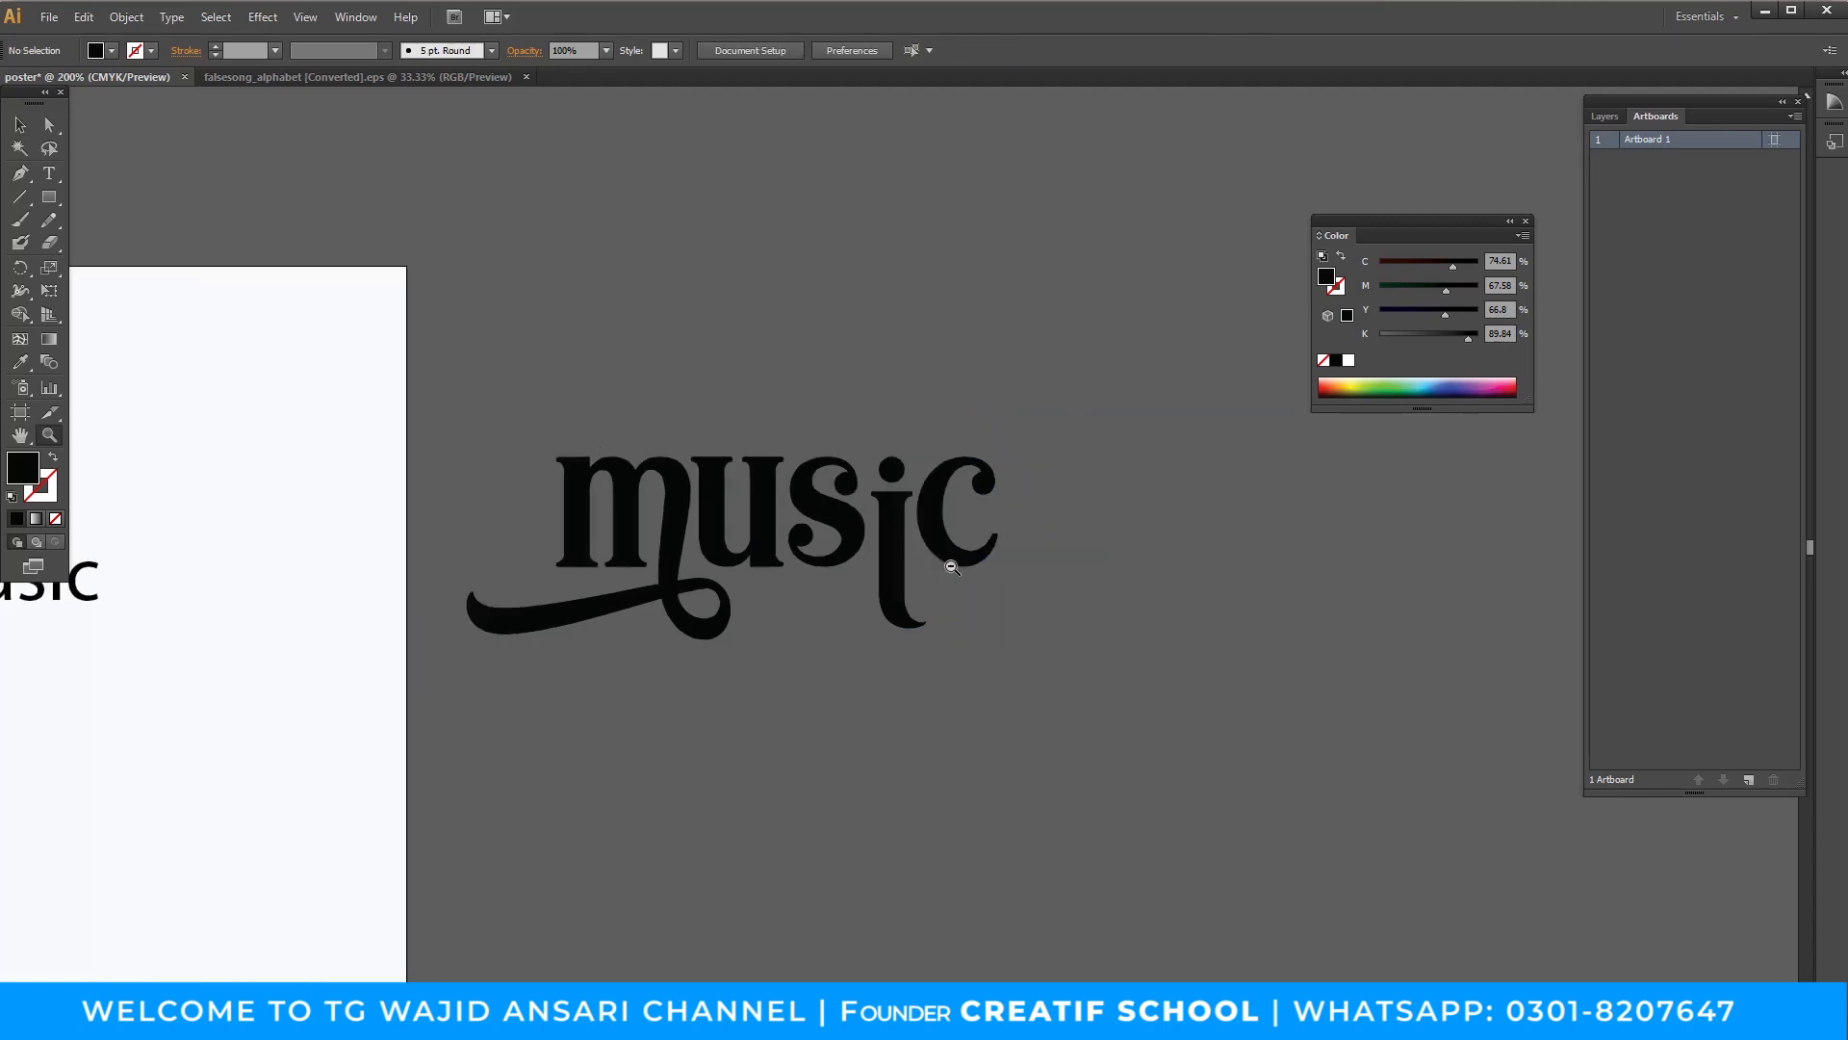
{"action": "left_click", "coordinate": [951, 565], "text": "alt"}
{"action": "left_click", "coordinate": [952, 565], "text": "alt"}
{"action": "left_click_drag", "start_coordinate": [835, 643], "coordinate": [869, 598]}
{"action": "left_click", "coordinate": [958, 612], "text": "alt"}
{"action": "key", "text": "v"}
{"action": "left_click_drag", "start_coordinate": [521, 459], "coordinate": [906, 564]}
{"action": "left_click_drag", "start_coordinate": [745, 449], "coordinate": [449, 448]}
{"action": "left_click", "coordinate": [723, 504]}
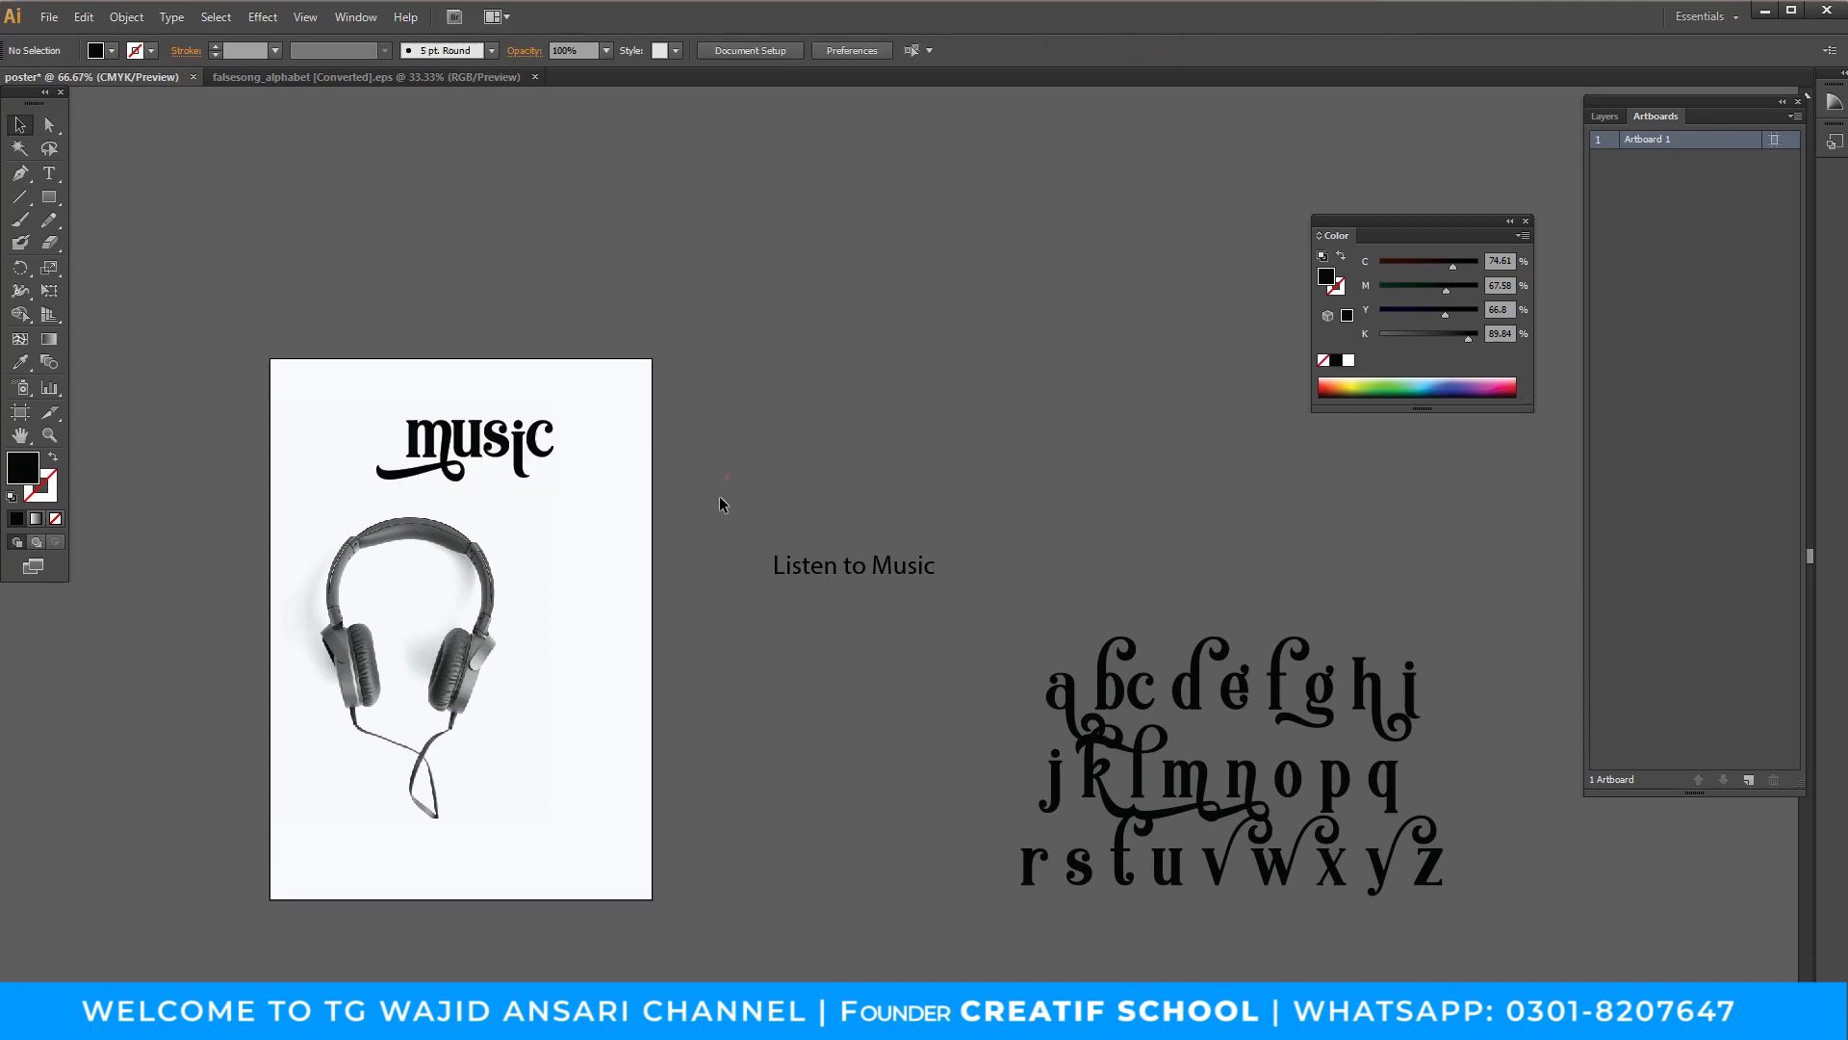
Enlarge the "music" lettering slightly on the poster.
{"action": "left_click", "coordinate": [681, 600]}
{"action": "left_click_drag", "start_coordinate": [801, 557], "coordinate": [821, 551]}
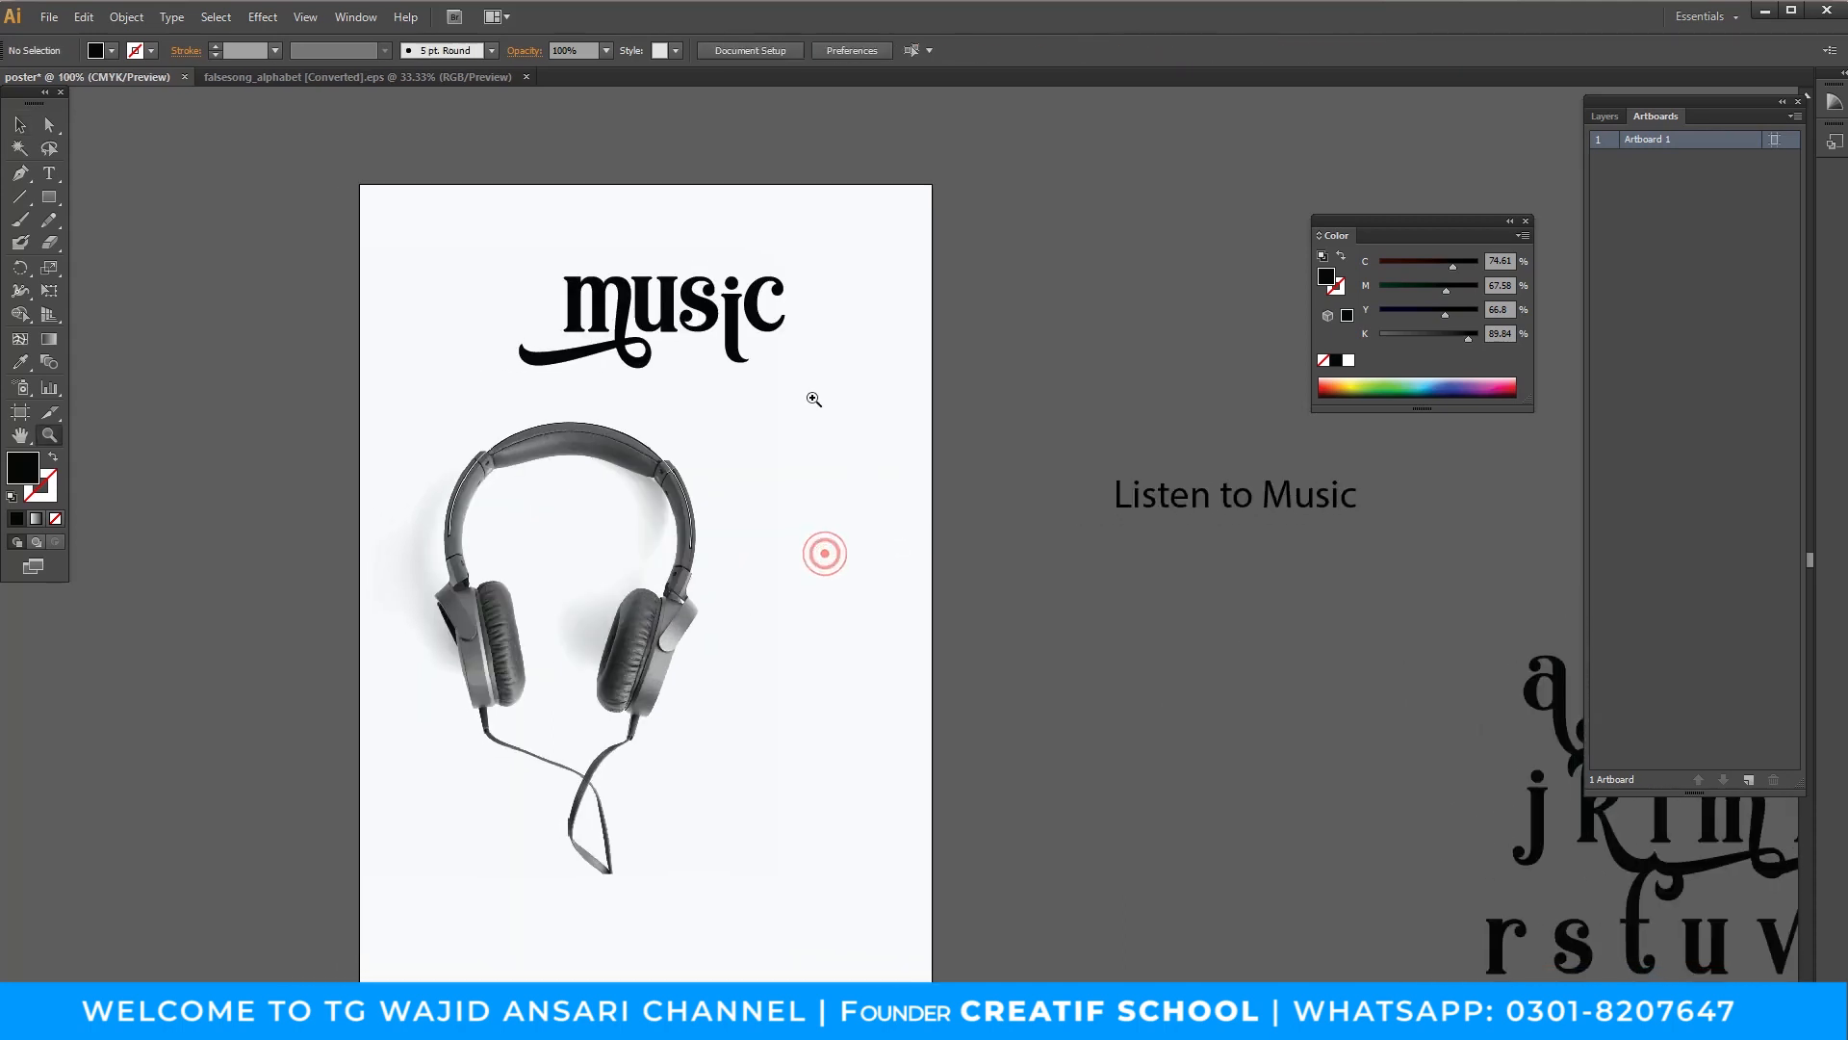
{"action": "key", "text": "v"}
{"action": "left_click", "coordinate": [768, 328]}
{"action": "left_click_drag", "start_coordinate": [785, 371], "coordinate": [802, 376]}
{"action": "left_click", "coordinate": [982, 401]}
Move the headphones photo slightly down to leave more room below the "music" lettering.
{"action": "left_click_drag", "start_coordinate": [868, 447], "coordinate": [979, 487]}
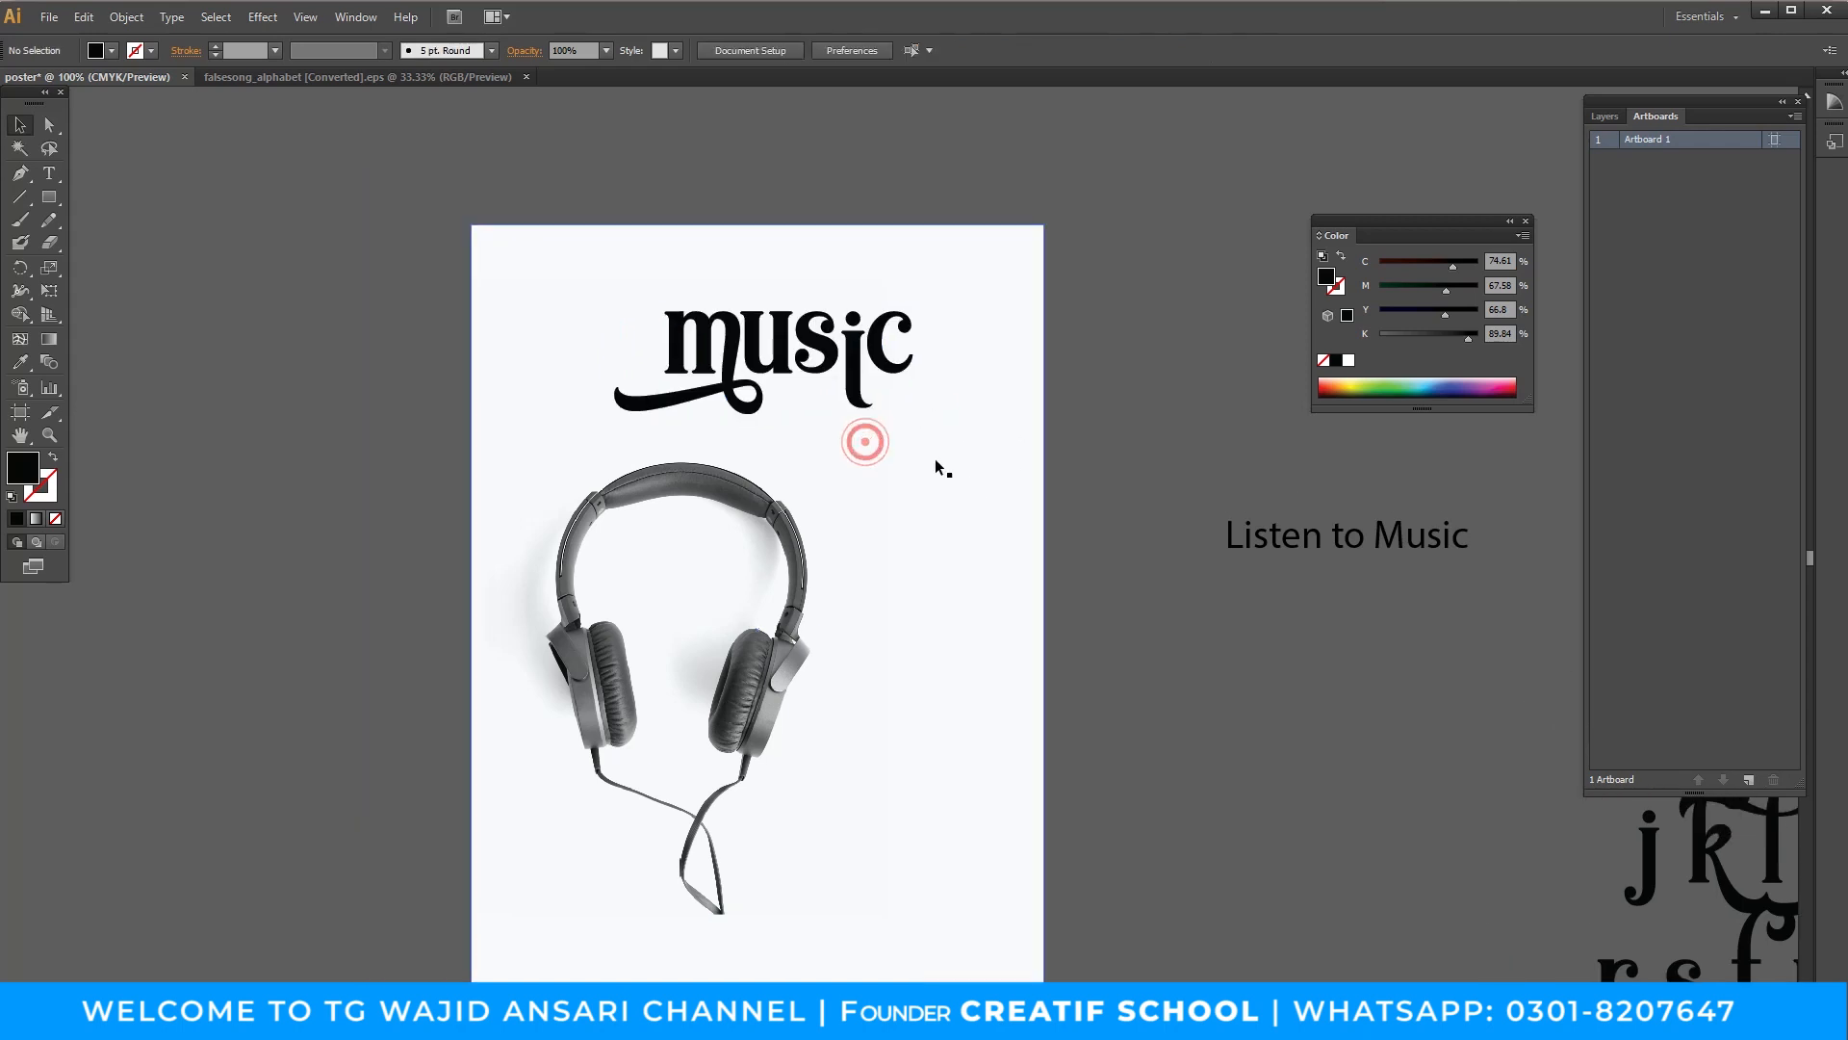
{"action": "left_click", "coordinate": [1122, 458]}
{"action": "left_click_drag", "start_coordinate": [806, 560], "coordinate": [806, 593]}
{"action": "left_click", "coordinate": [1167, 499]}
{"action": "left_click_drag", "start_coordinate": [1172, 500], "coordinate": [1197, 514]}
{"action": "left_click_drag", "start_coordinate": [965, 497], "coordinate": [954, 537]}
{"action": "left_click_drag", "start_coordinate": [1172, 598], "coordinate": [1114, 597]}
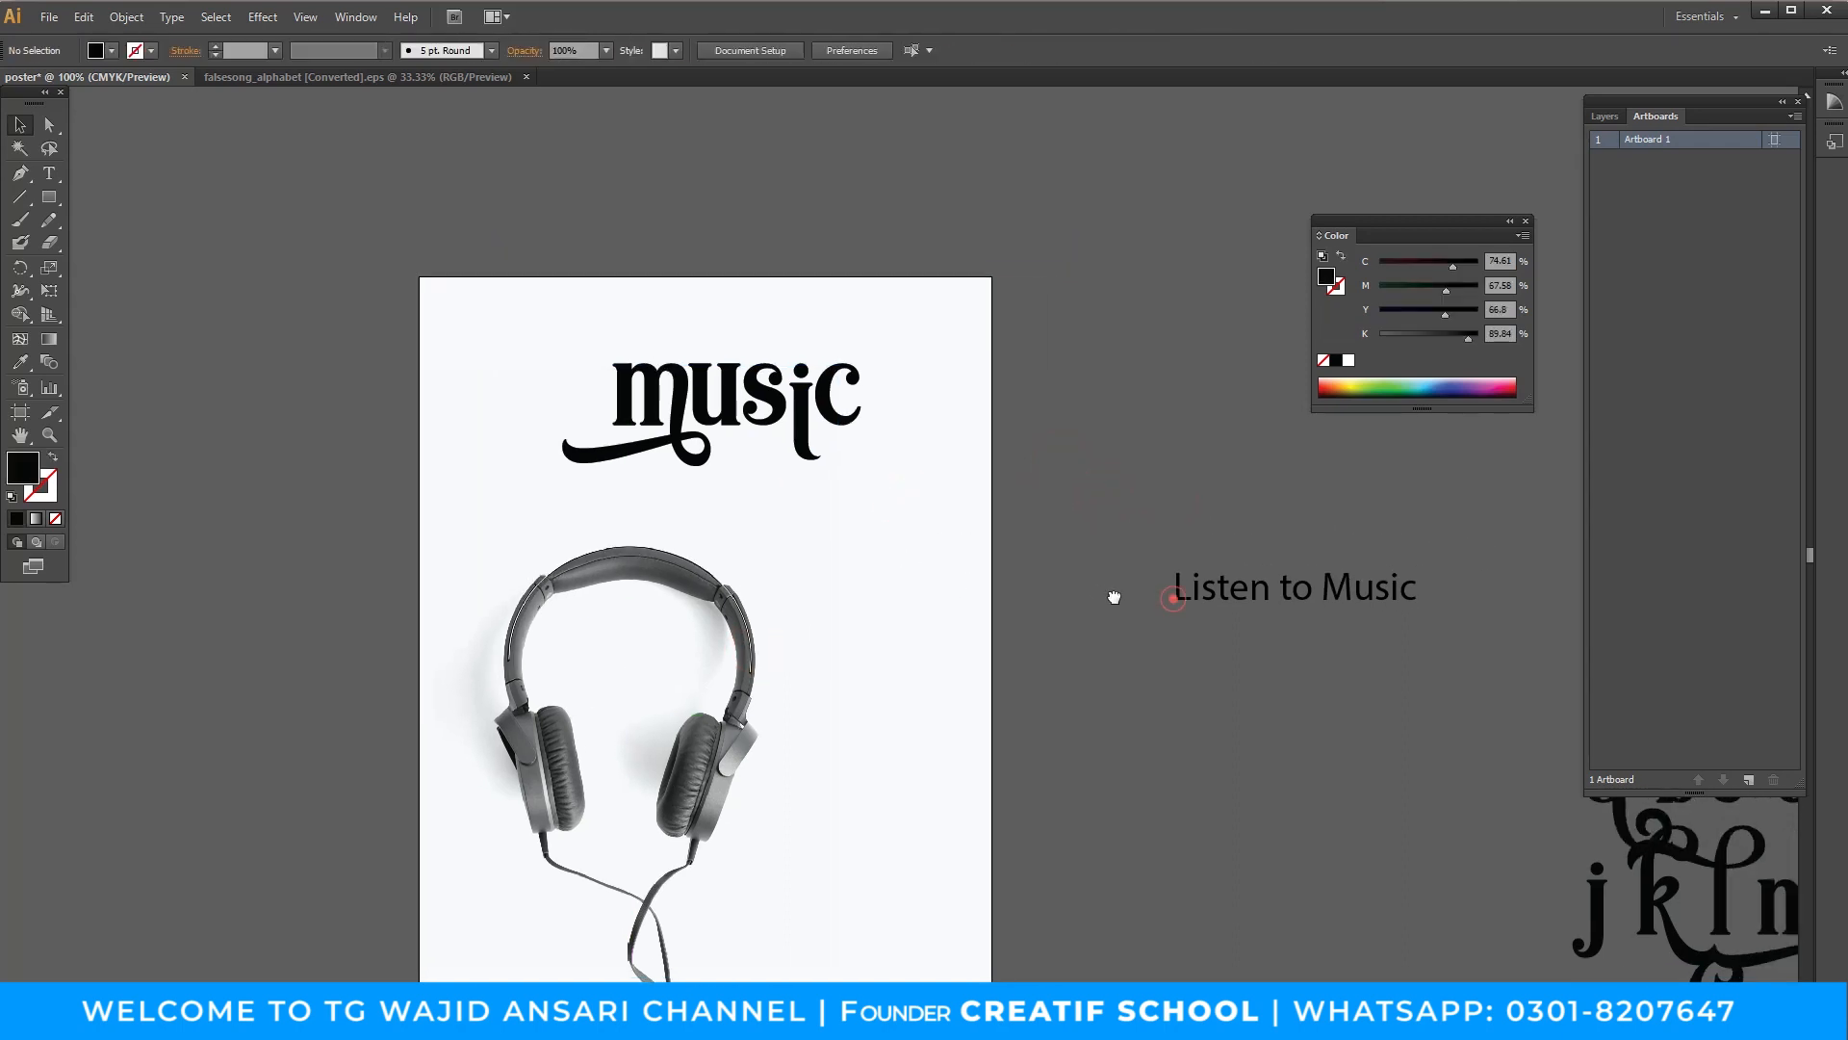
Center the "music" lettering horizontally on the poster background.
{"action": "left_click", "coordinate": [806, 426]}
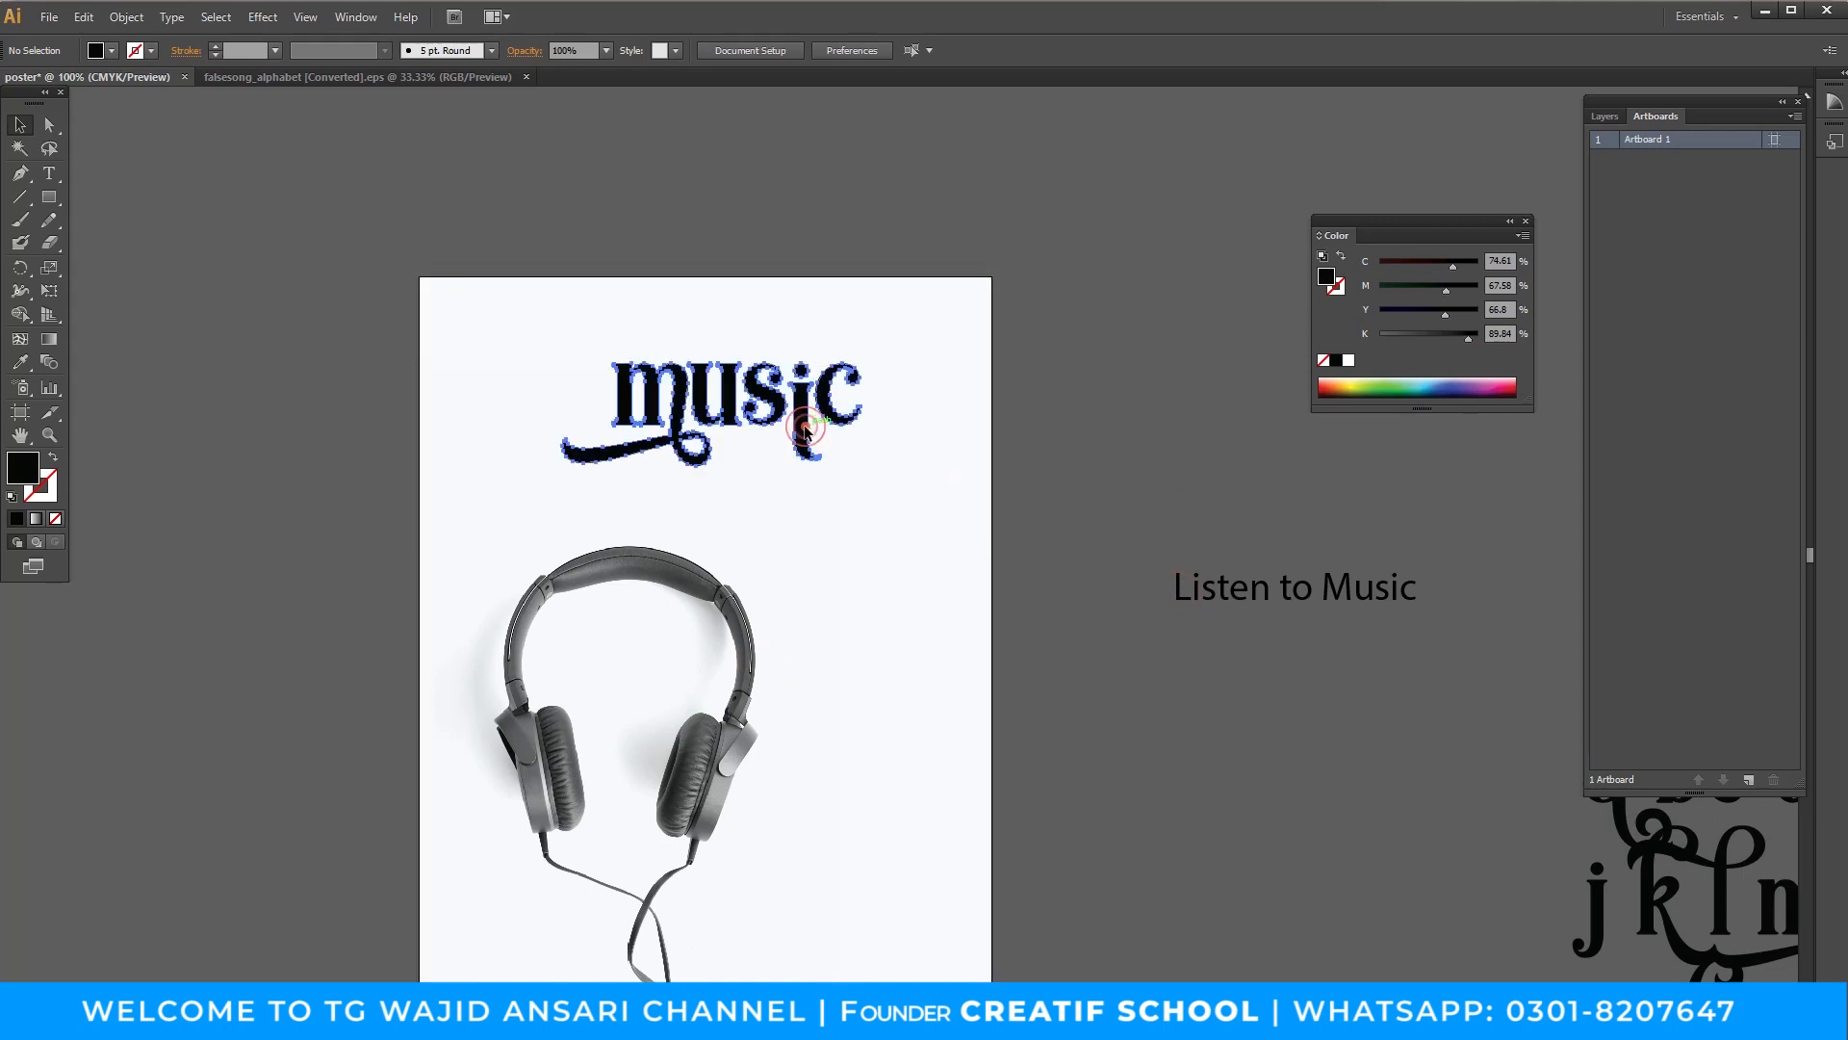
{"action": "left_click", "coordinate": [853, 346], "text": "shift"}
{"action": "left_click", "coordinate": [889, 331]}
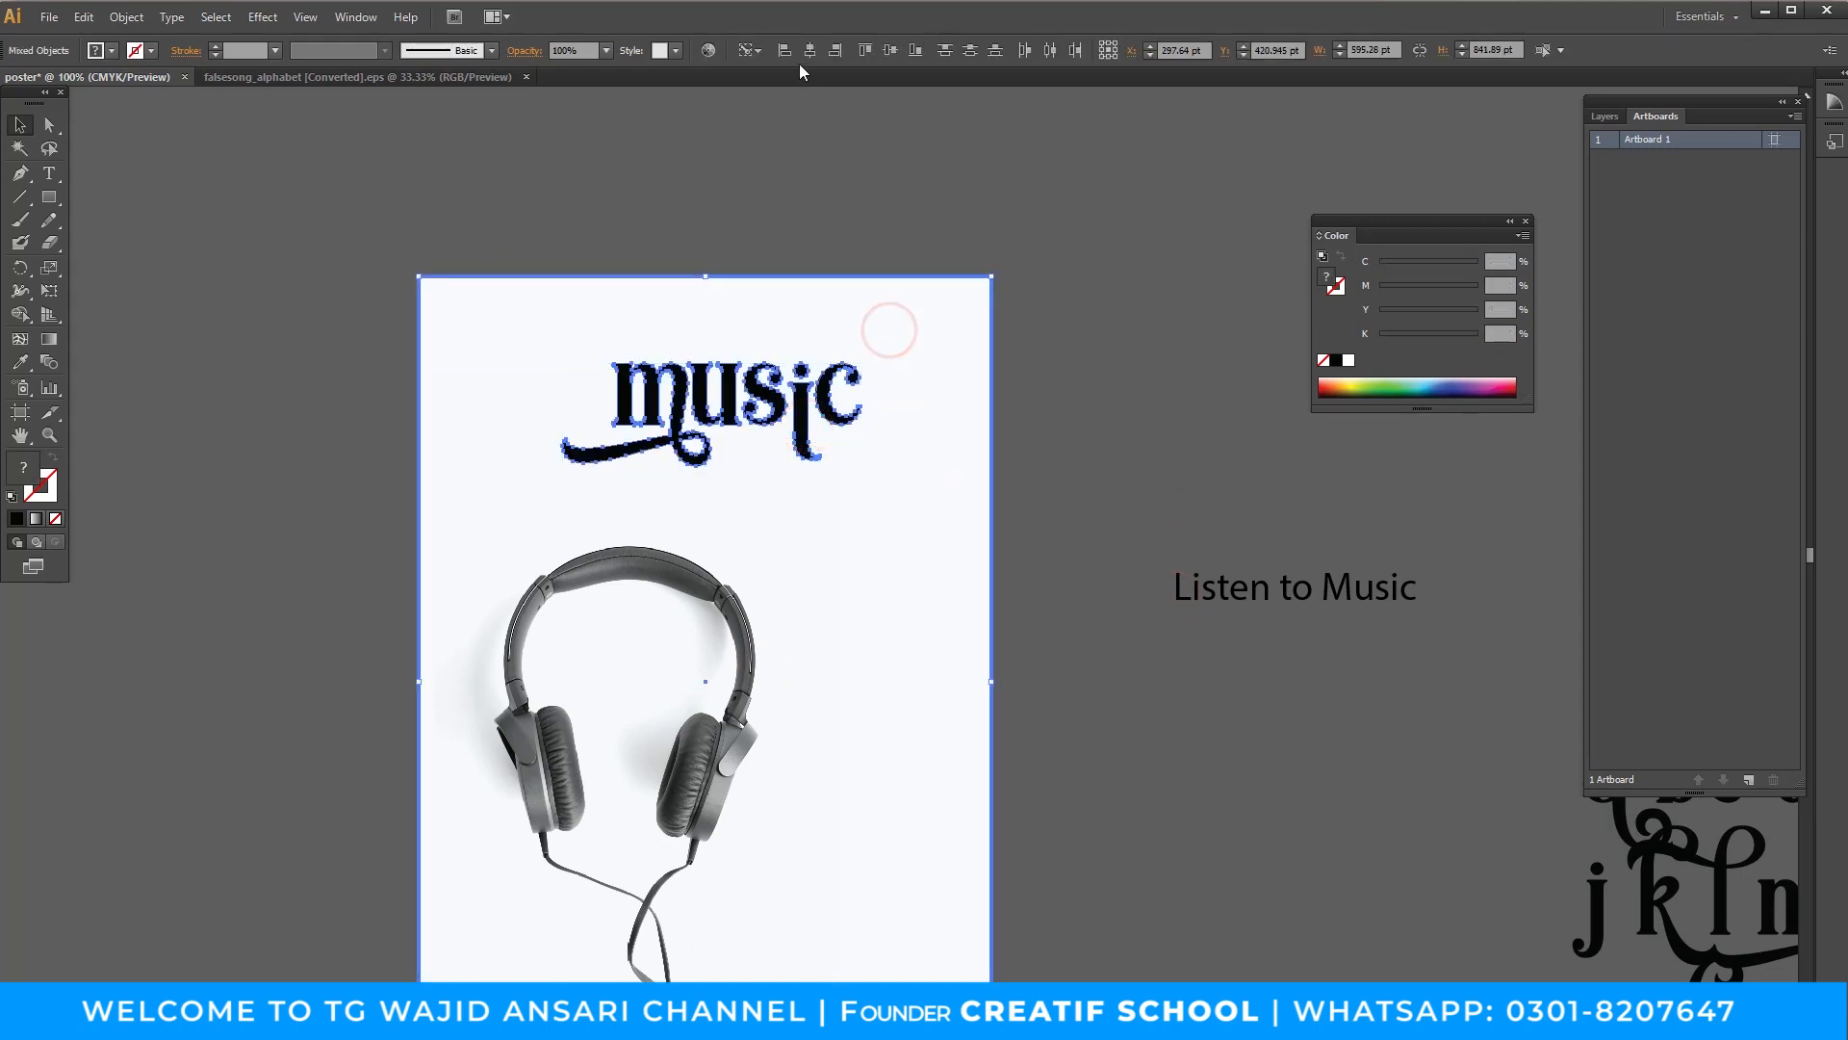
{"action": "left_click", "coordinate": [810, 50]}
{"action": "left_click", "coordinate": [840, 146]}
{"action": "left_click_drag", "start_coordinate": [973, 421], "coordinate": [1013, 363]}
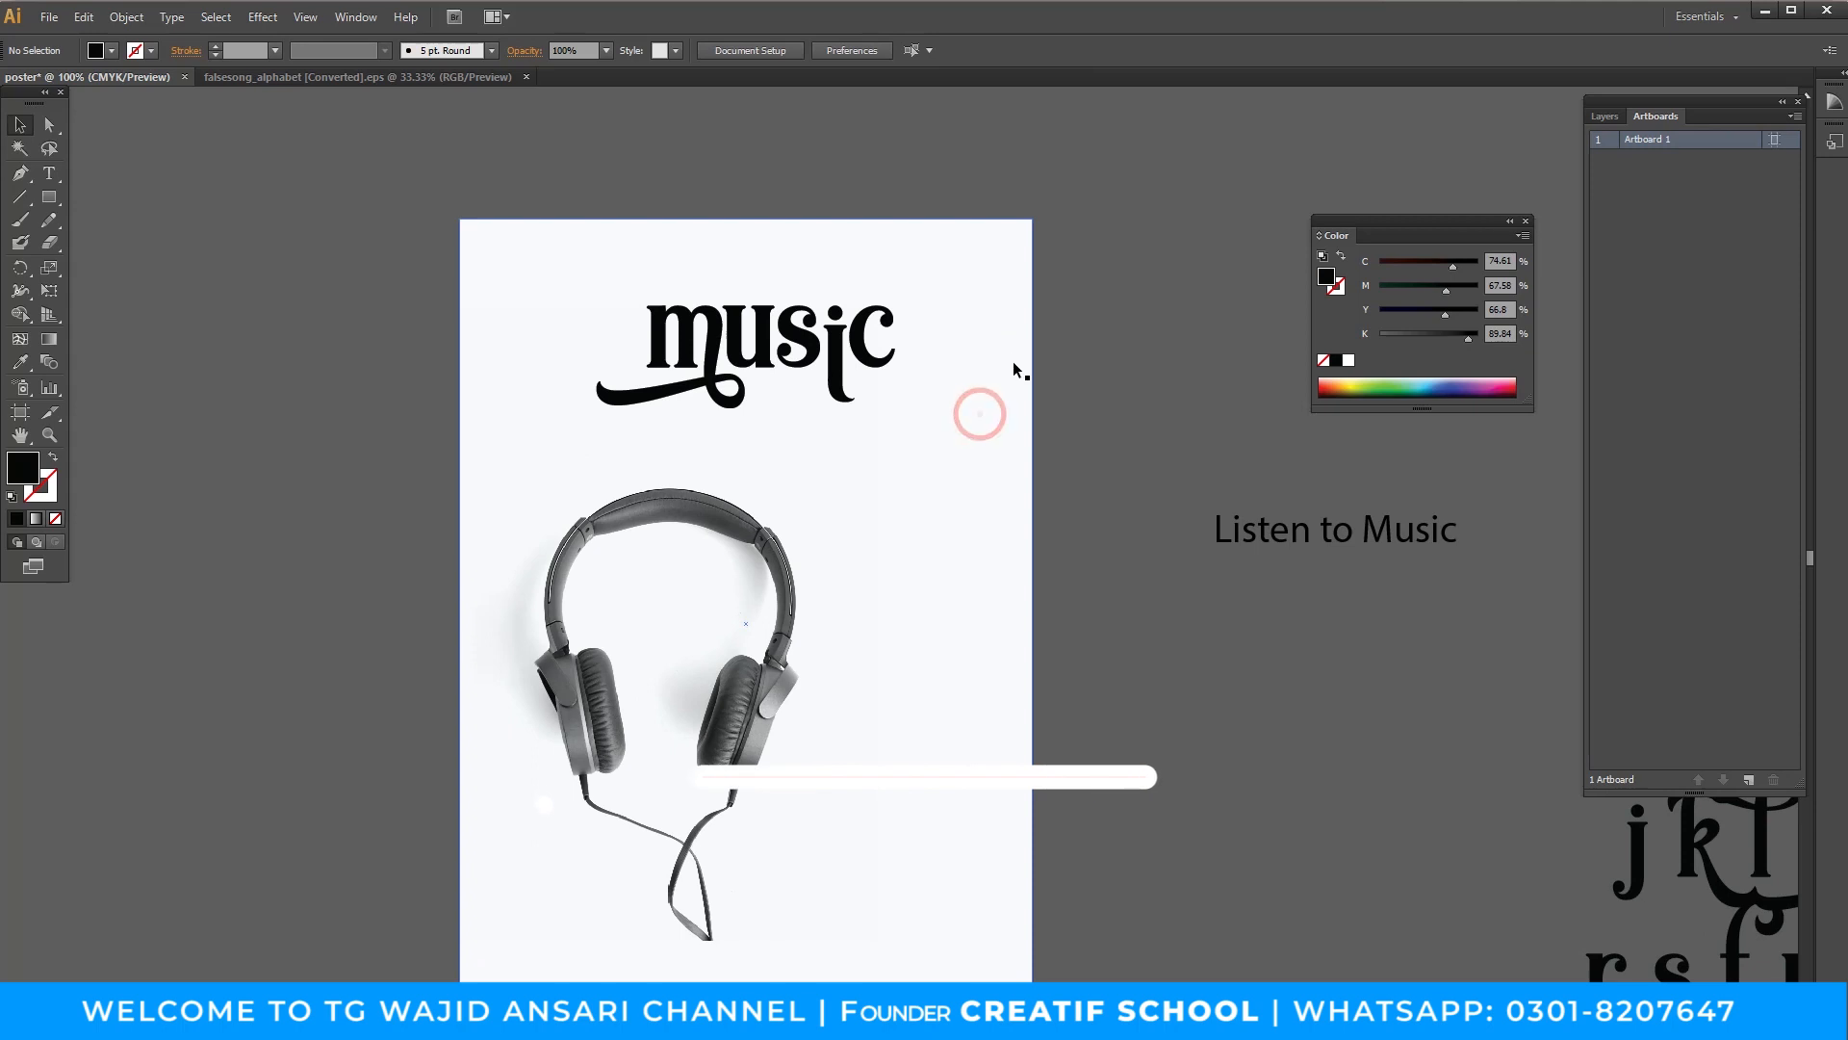
Raise the i in the "music" lettering so its dot stands above the other letters, and move the c slightly closer to it.
{"action": "left_click_drag", "start_coordinate": [1105, 559], "coordinate": [1118, 643]}
{"action": "left_click_drag", "start_coordinate": [1331, 613], "coordinate": [1167, 550]}
{"action": "key", "text": "z"}
{"action": "left_click", "coordinate": [904, 529]}
{"action": "left_click", "coordinate": [878, 535]}
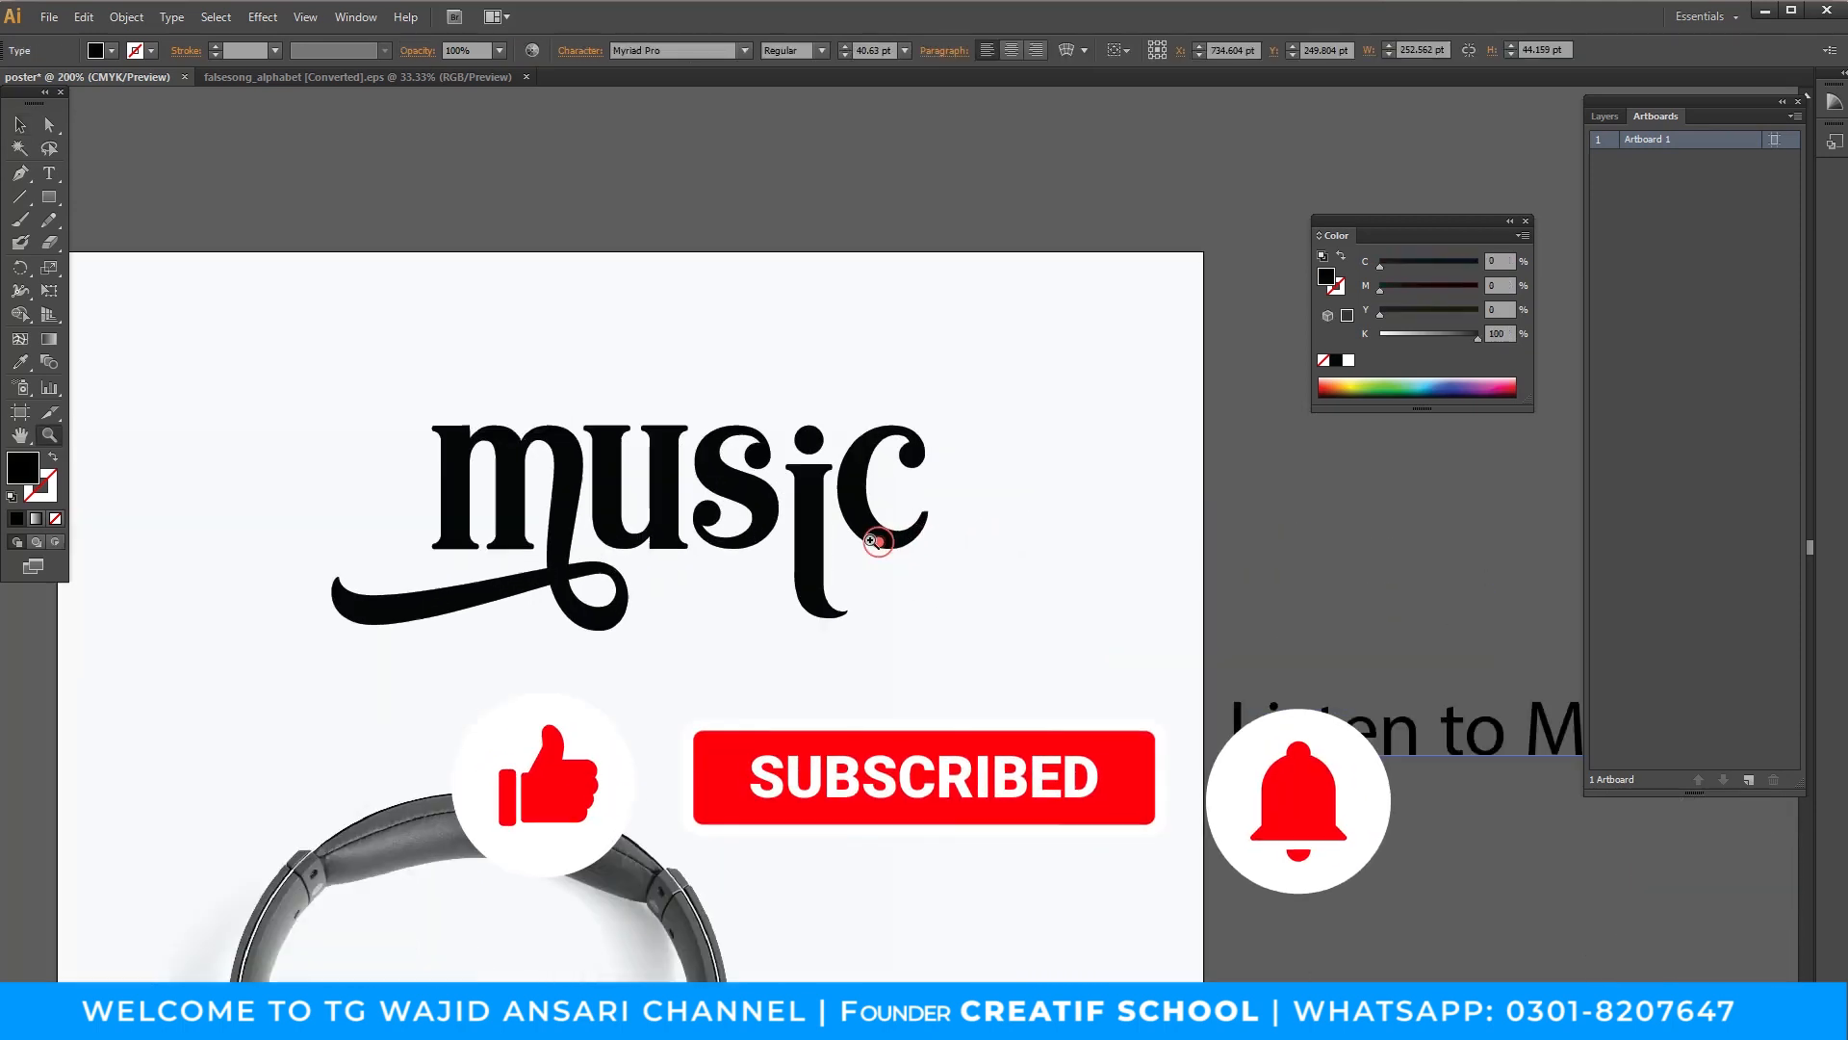
{"action": "key", "text": "v"}
{"action": "double_click", "coordinate": [804, 520]}
{"action": "left_click", "coordinate": [800, 519]}
{"action": "left_click_drag", "start_coordinate": [800, 520], "coordinate": [847, 480]}
{"action": "left_click", "coordinate": [1306, 545]}
{"action": "double_click", "coordinate": [1341, 559]}
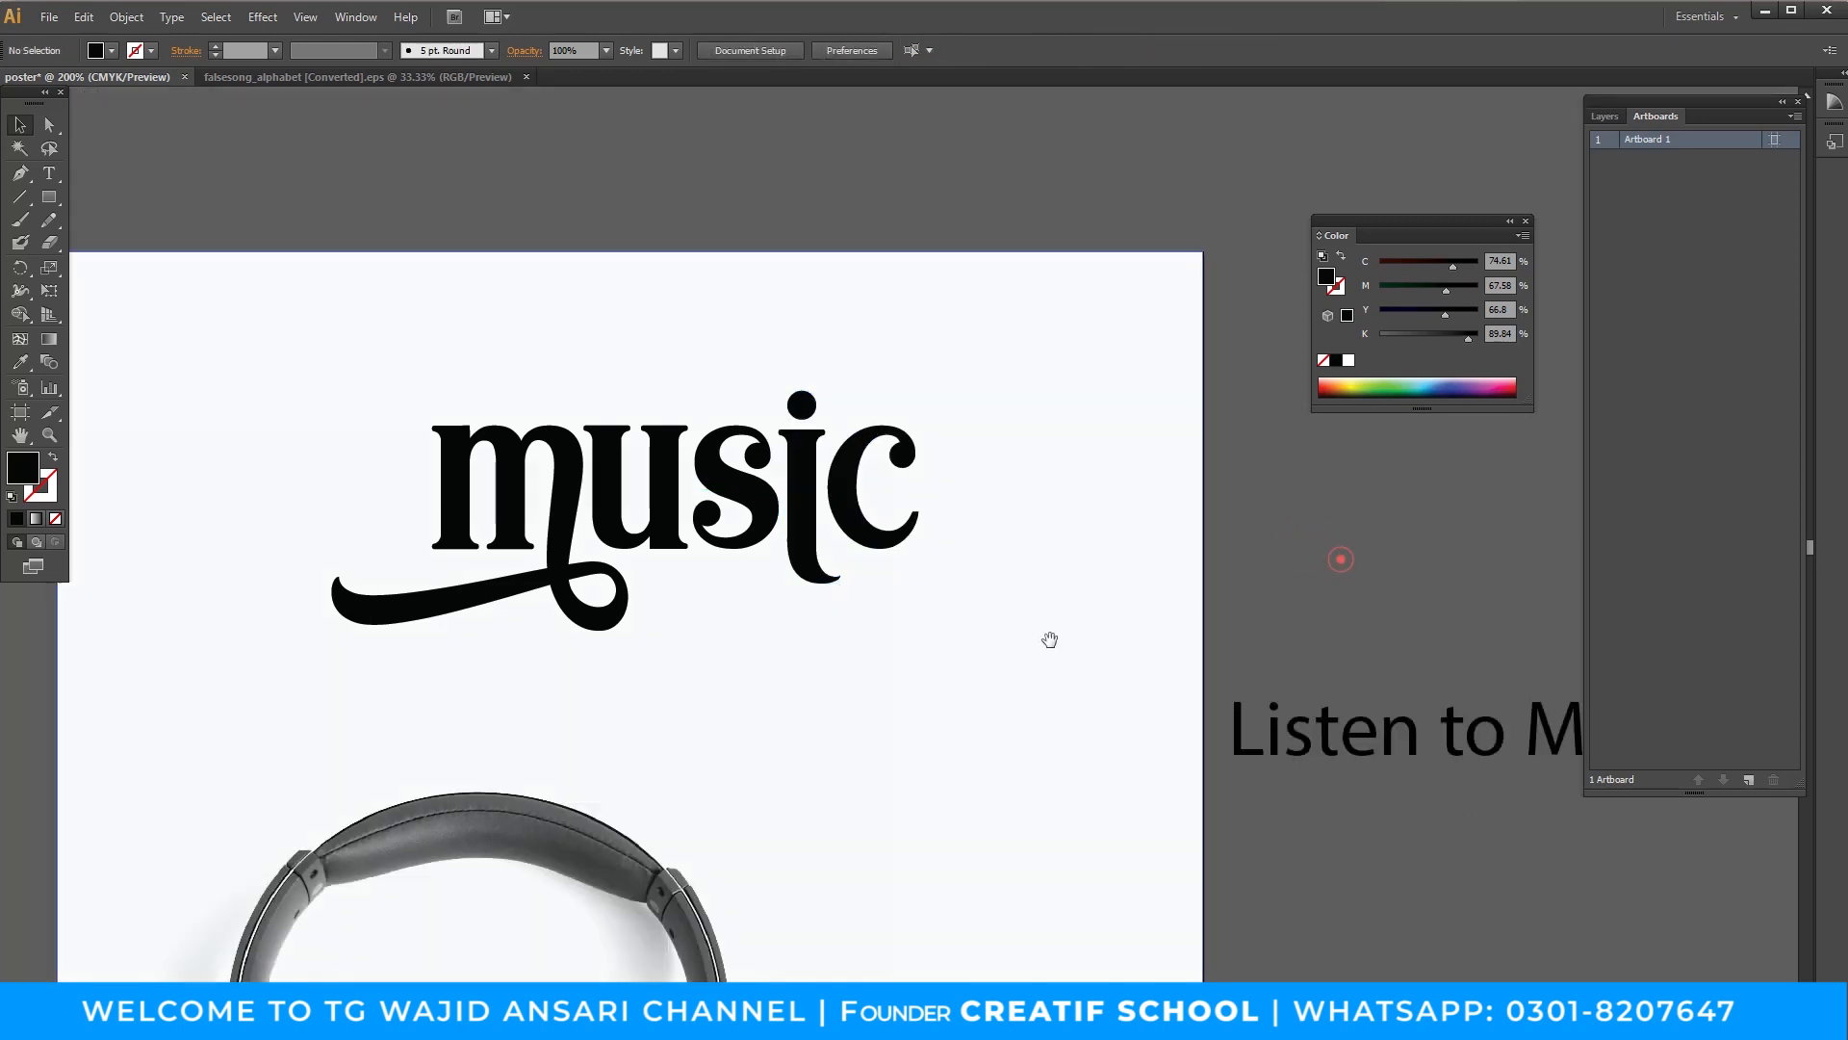
Move the whole decorative alphabet beside the artboard closer to the poster.
{"action": "left_click_drag", "start_coordinate": [1036, 647], "coordinate": [1087, 636]}
{"action": "left_click", "coordinate": [957, 607], "text": "ctrl+alt"}
{"action": "left_click", "coordinate": [957, 607], "text": "ctrl+alt"}
{"action": "left_click_drag", "start_coordinate": [955, 606], "coordinate": [1059, 607]}
{"action": "left_click", "coordinate": [1227, 613]}
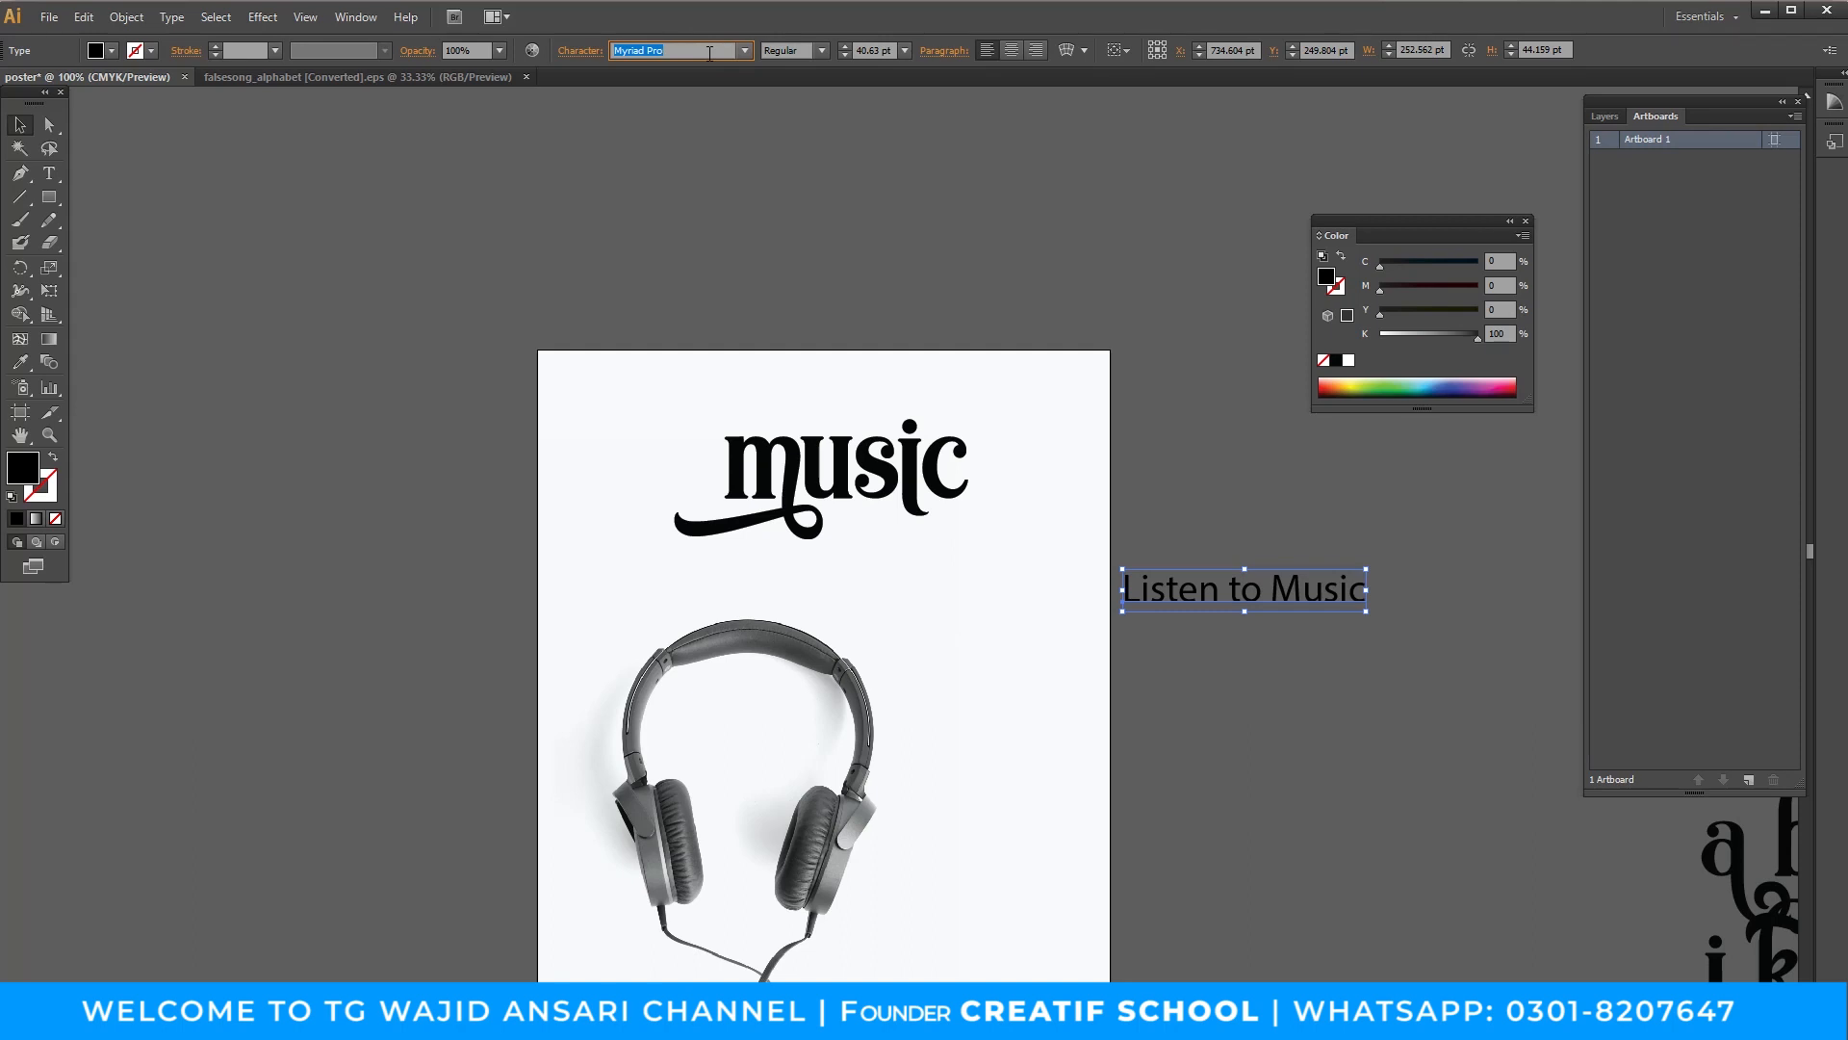
{"action": "key", "text": "Escape"}
{"action": "left_click_drag", "start_coordinate": [1209, 757], "coordinate": [746, 730]}
{"action": "key", "text": "z"}
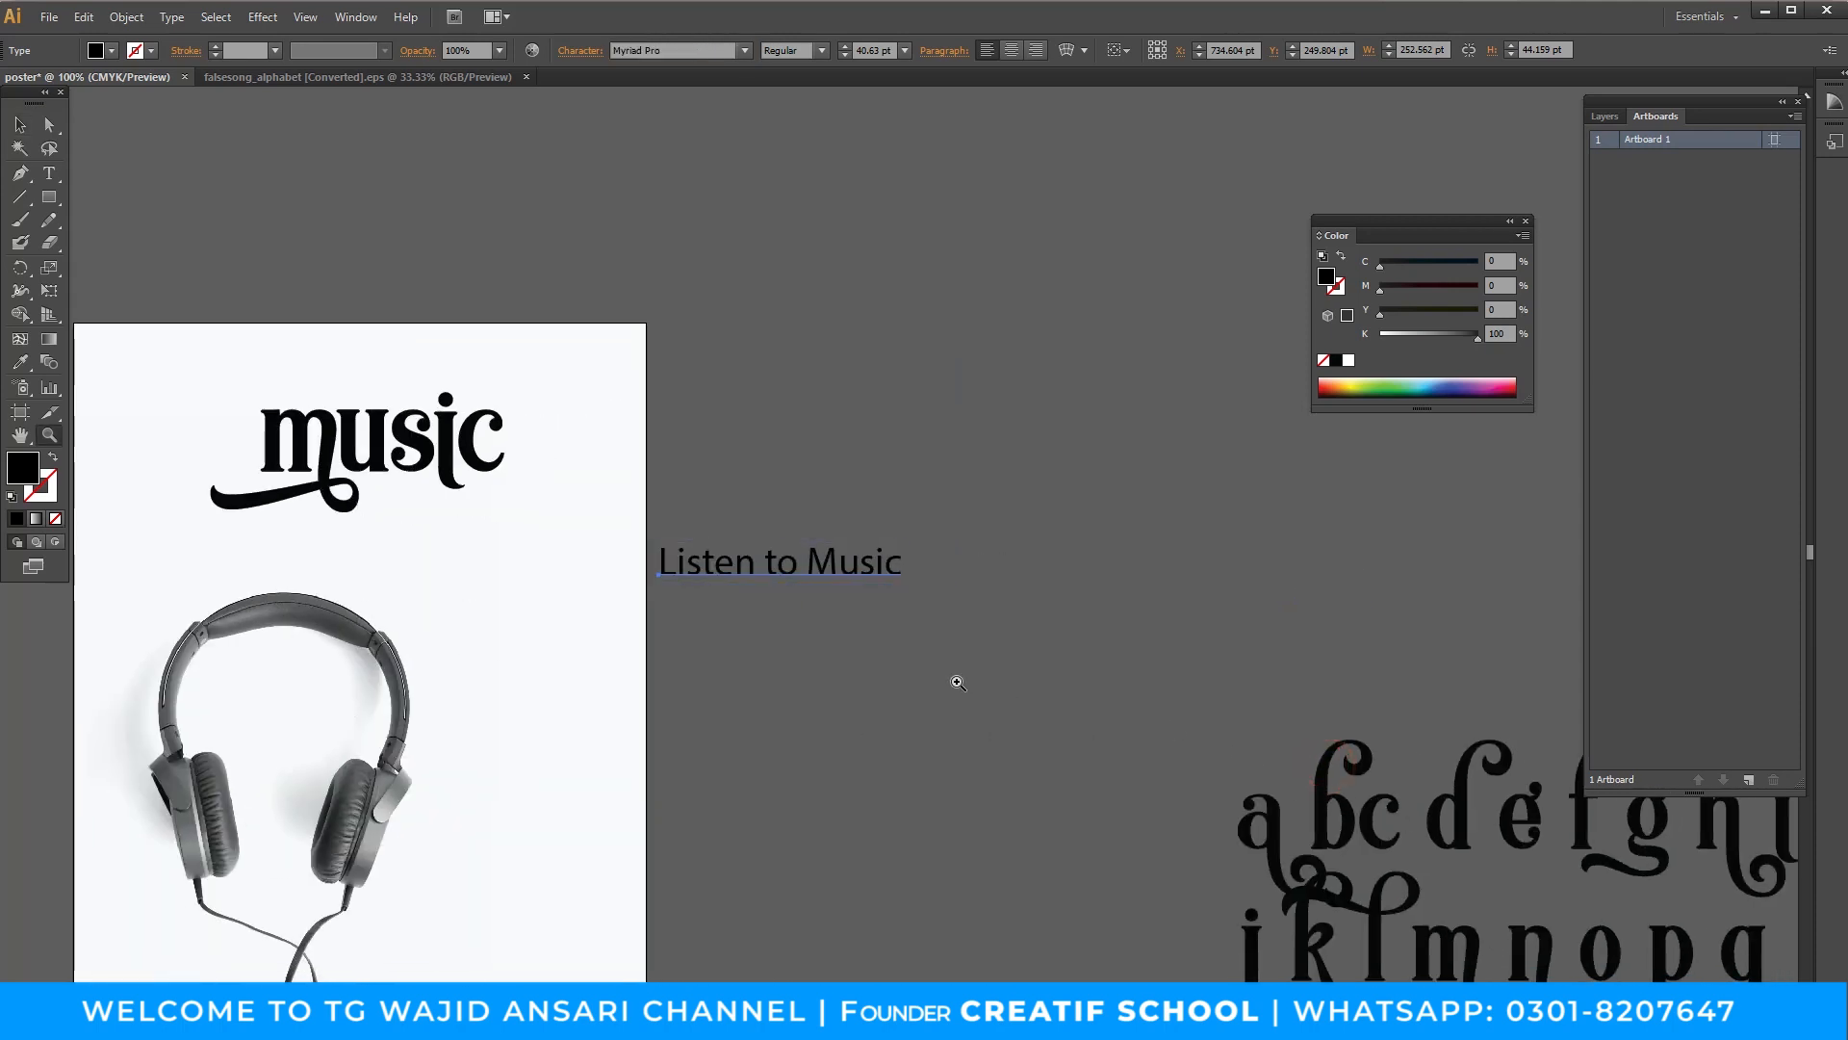
{"action": "left_click", "coordinate": [957, 682], "text": "alt"}
{"action": "key", "text": "v"}
{"action": "left_click_drag", "start_coordinate": [953, 581], "coordinate": [1521, 886]}
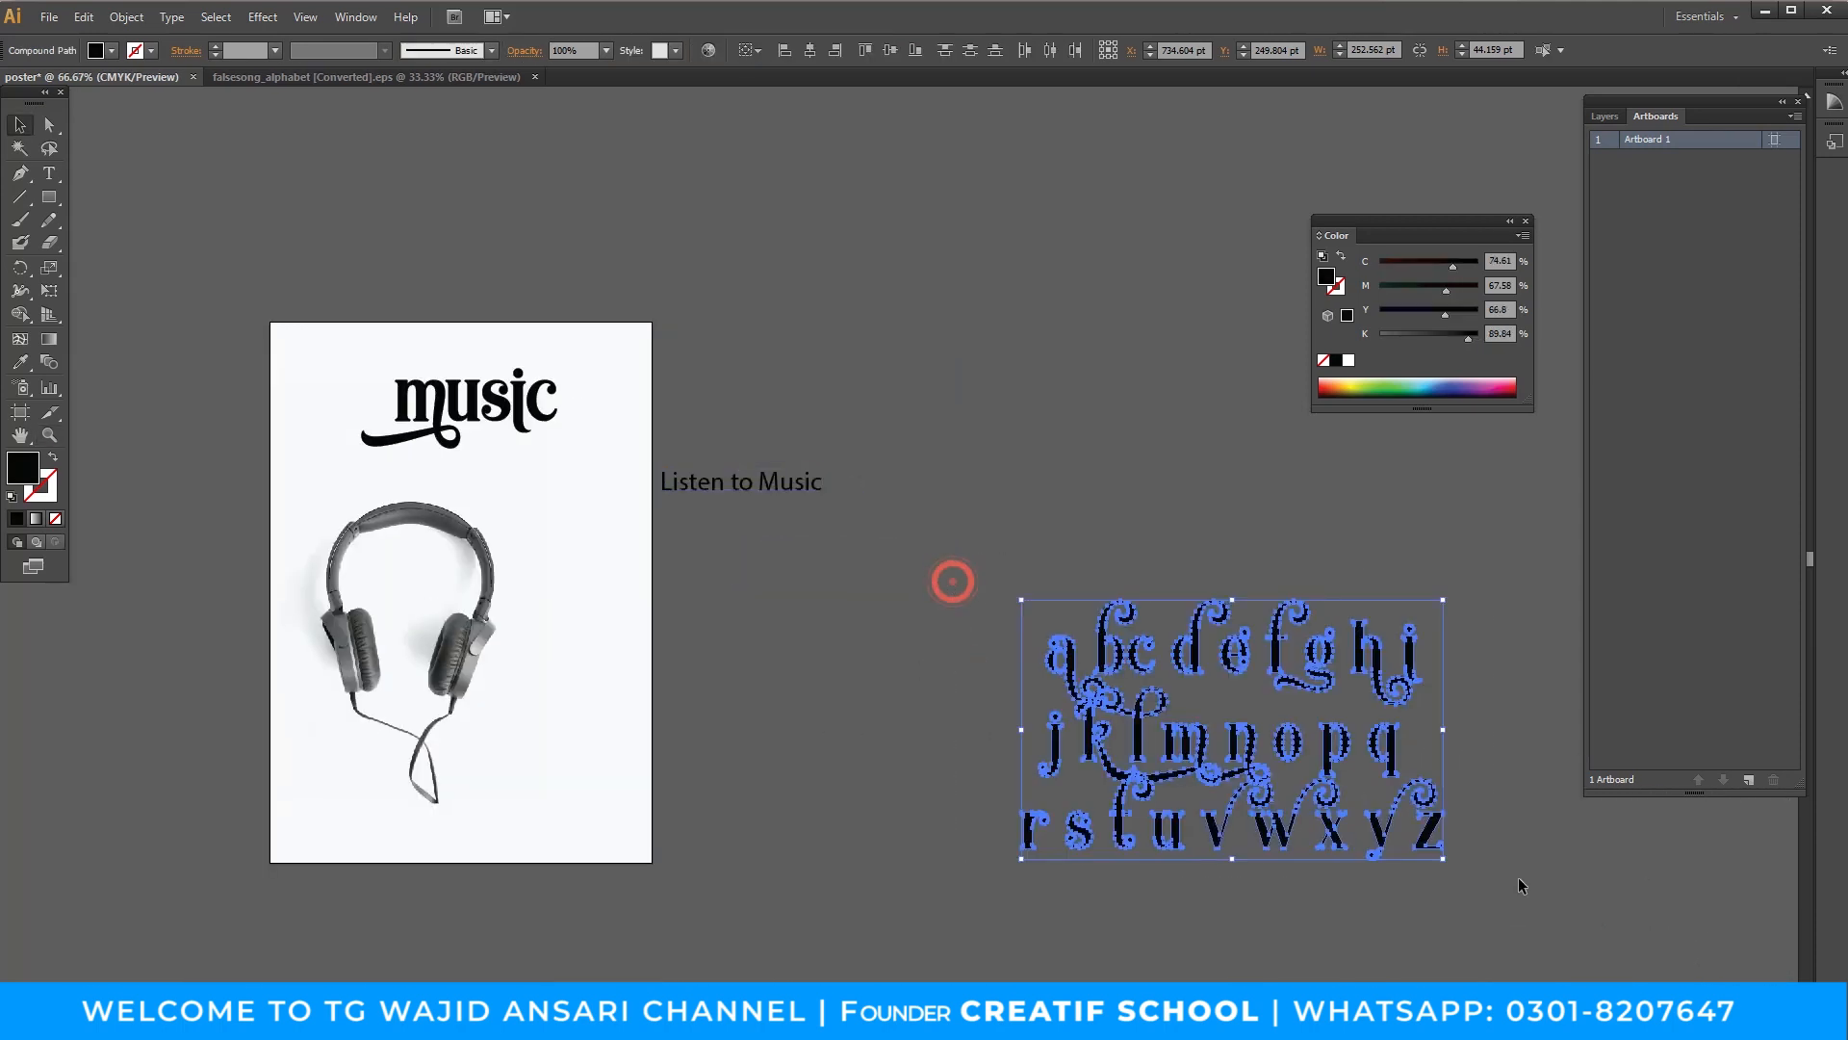
{"action": "left_click_drag", "start_coordinate": [1118, 644], "coordinate": [921, 445]}
{"action": "left_click", "coordinate": [1031, 751]}
Delete the word "Music" from the "Listen to Music" text beside the artboard, leaving "Listen to".
{"action": "key", "text": "z"}
{"action": "left_click", "coordinate": [846, 606]}
{"action": "left_click_drag", "start_coordinate": [845, 605], "coordinate": [1273, 667]}
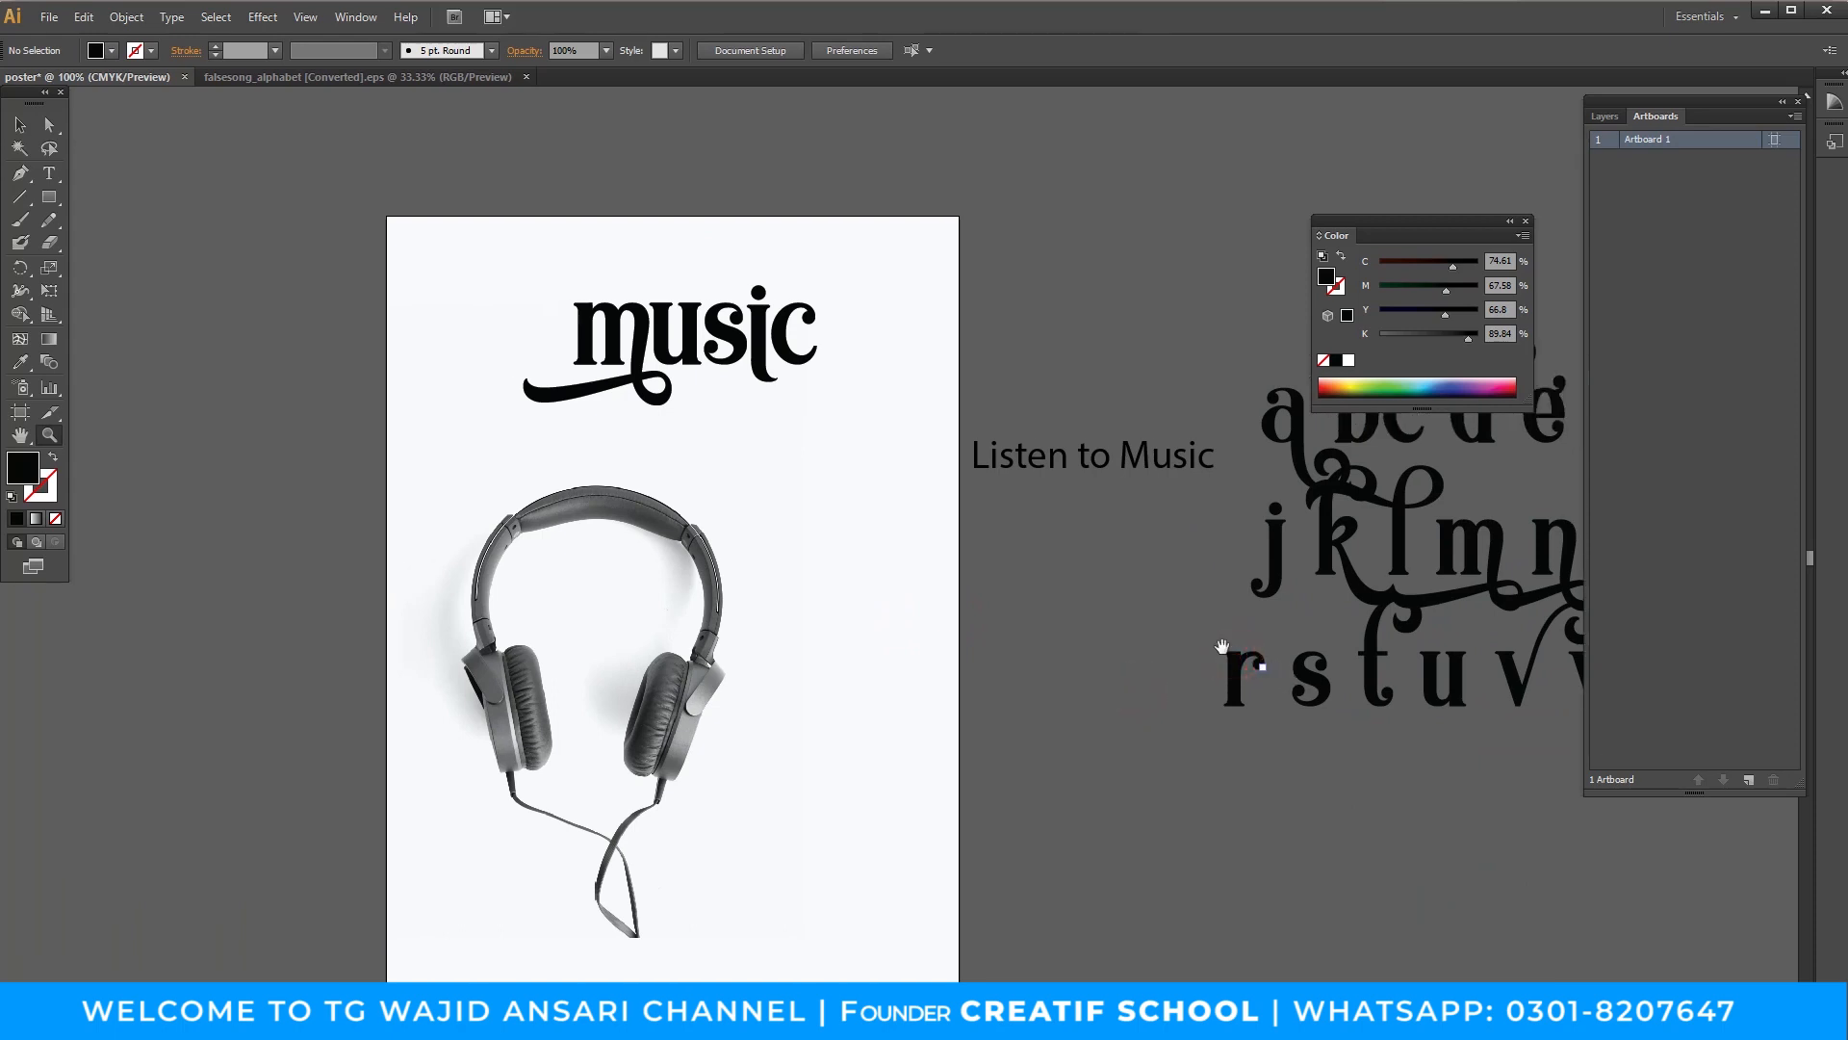
{"action": "mouse_move", "coordinate": [1109, 570]}
{"action": "left_mouse_down"}
{"action": "mouse_move", "coordinate": [1080, 578]}
{"action": "mouse_move", "coordinate": [1139, 572]}
{"action": "left_mouse_up"}
{"action": "key", "text": "v"}
{"action": "mouse_move", "coordinate": [1196, 453]}
{"action": "left_mouse_down"}
{"action": "mouse_move", "coordinate": [1031, 466]}
{"action": "mouse_move", "coordinate": [883, 422]}
{"action": "mouse_move", "coordinate": [831, 464]}
{"action": "mouse_move", "coordinate": [764, 468]}
{"action": "mouse_move", "coordinate": [1008, 413]}
{"action": "mouse_move", "coordinate": [1046, 452]}
{"action": "mouse_move", "coordinate": [1171, 445]}
{"action": "left_mouse_up"}
{"action": "key", "text": "t"}
{"action": "key", "text": "v"}
{"action": "key", "text": "t"}
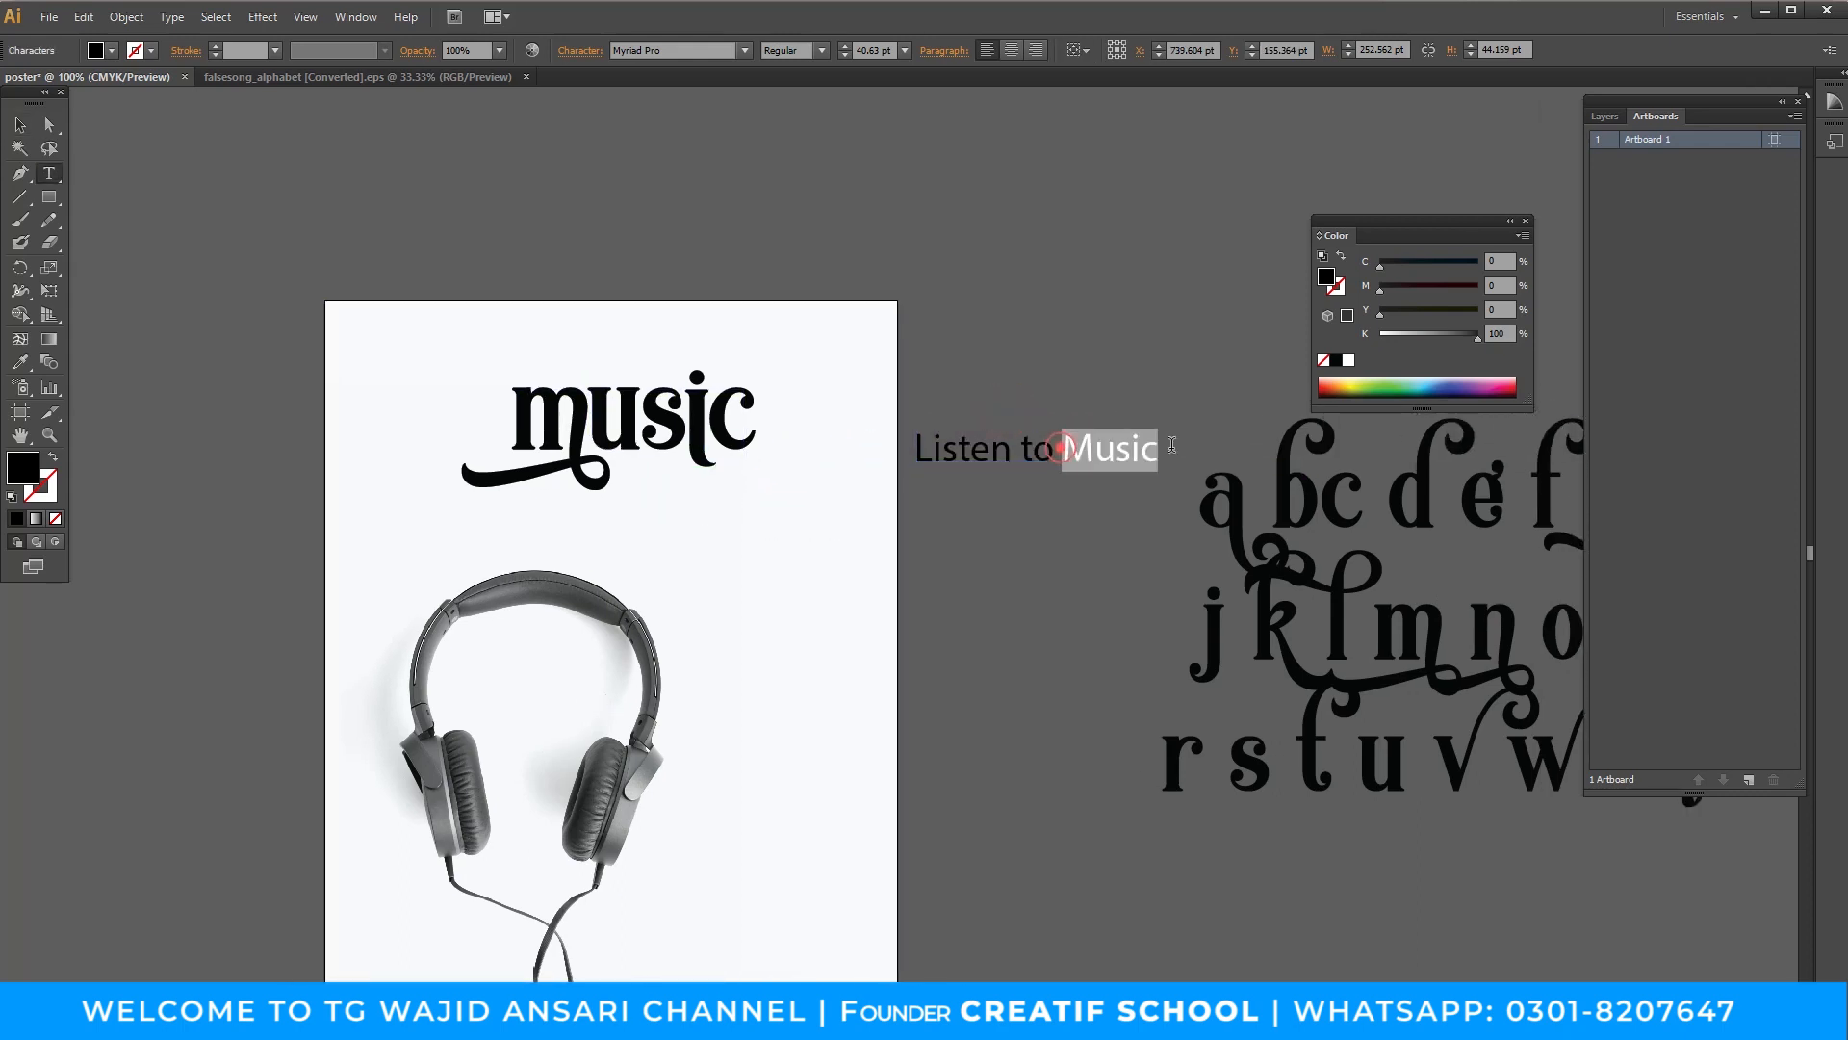
{"action": "key", "text": "BackSpace"}
{"action": "key", "text": "Escape"}
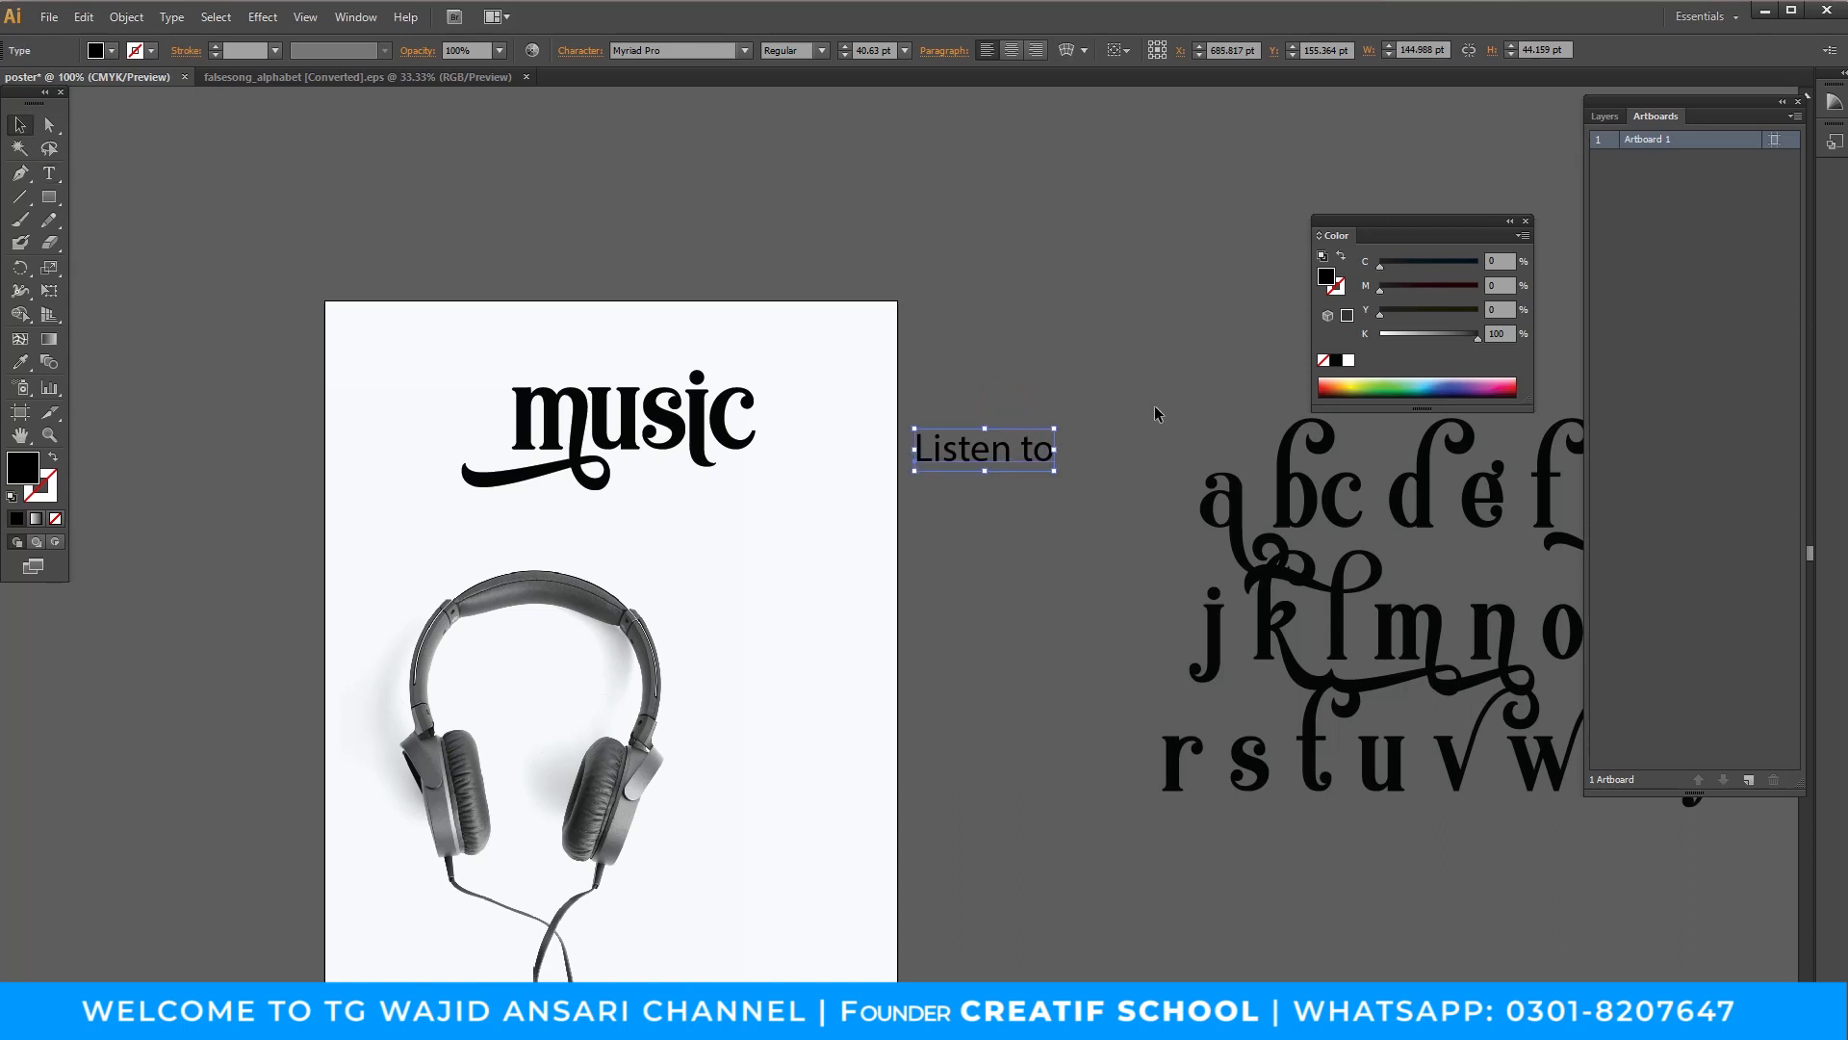
Place the "Listen to" text directly above the "music" lettering, aligned with the start of the m.
{"action": "left_click_drag", "start_coordinate": [935, 480], "coordinate": [1153, 534]}
{"action": "left_click_drag", "start_coordinate": [1255, 506], "coordinate": [850, 425]}
{"action": "left_click_drag", "start_coordinate": [908, 330], "coordinate": [828, 356]}
{"action": "left_click", "coordinate": [815, 416], "text": "ctrl"}
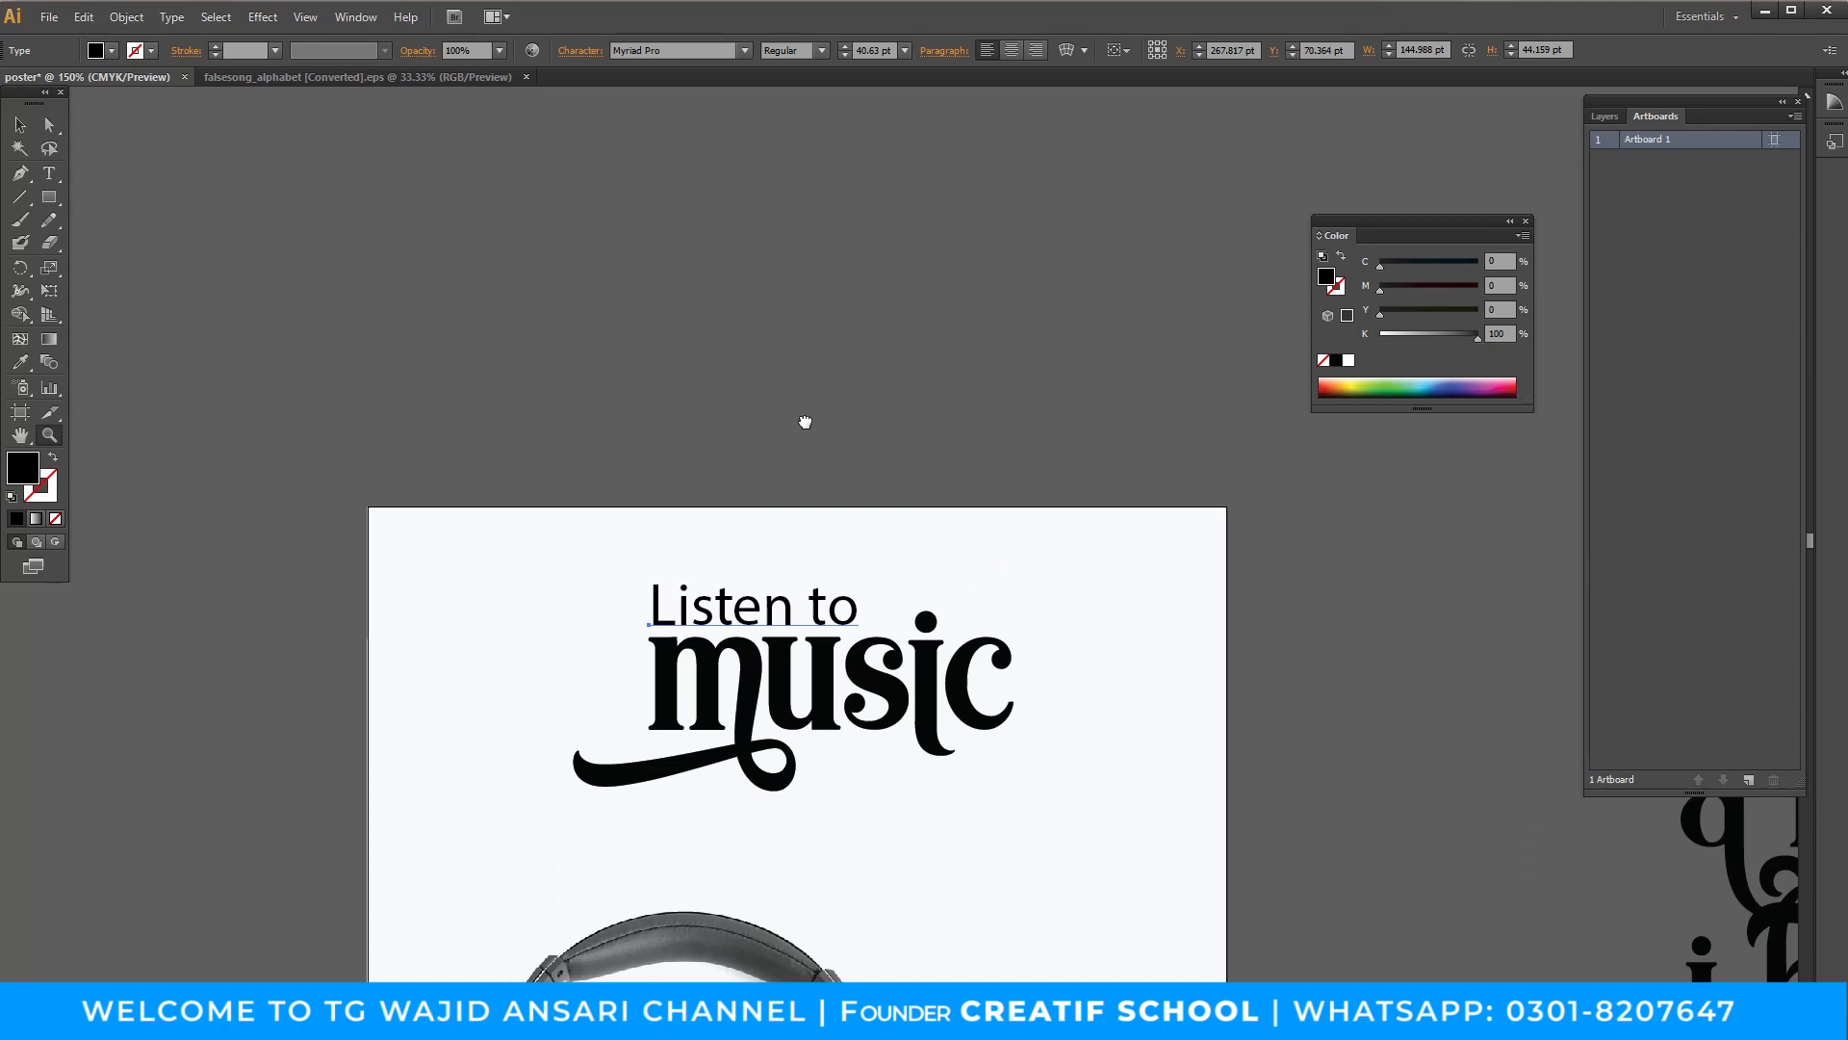
{"action": "left_click_drag", "start_coordinate": [805, 421], "coordinate": [774, 433]}
Set the "Listen to" text in the adelia font.
{"action": "left_click", "coordinate": [692, 54]}
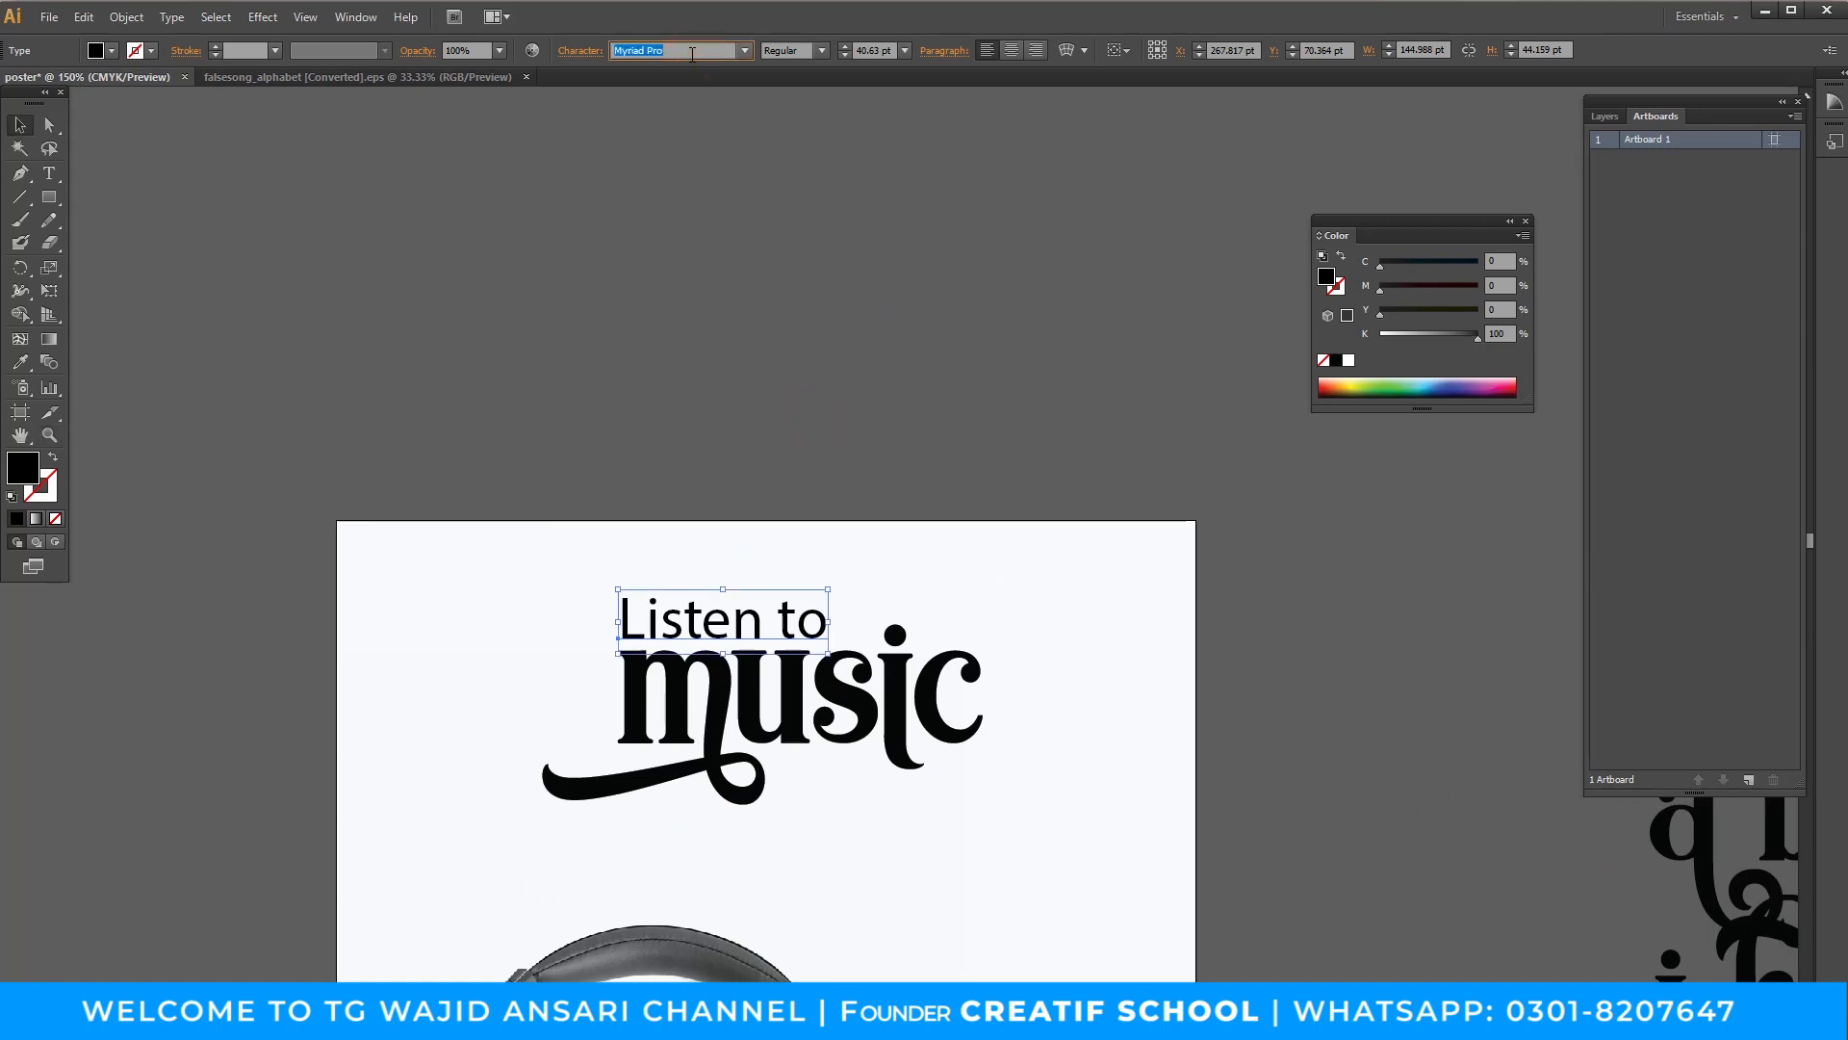
{"action": "type", "text": "adelia"}
{"action": "key", "text": "Return"}
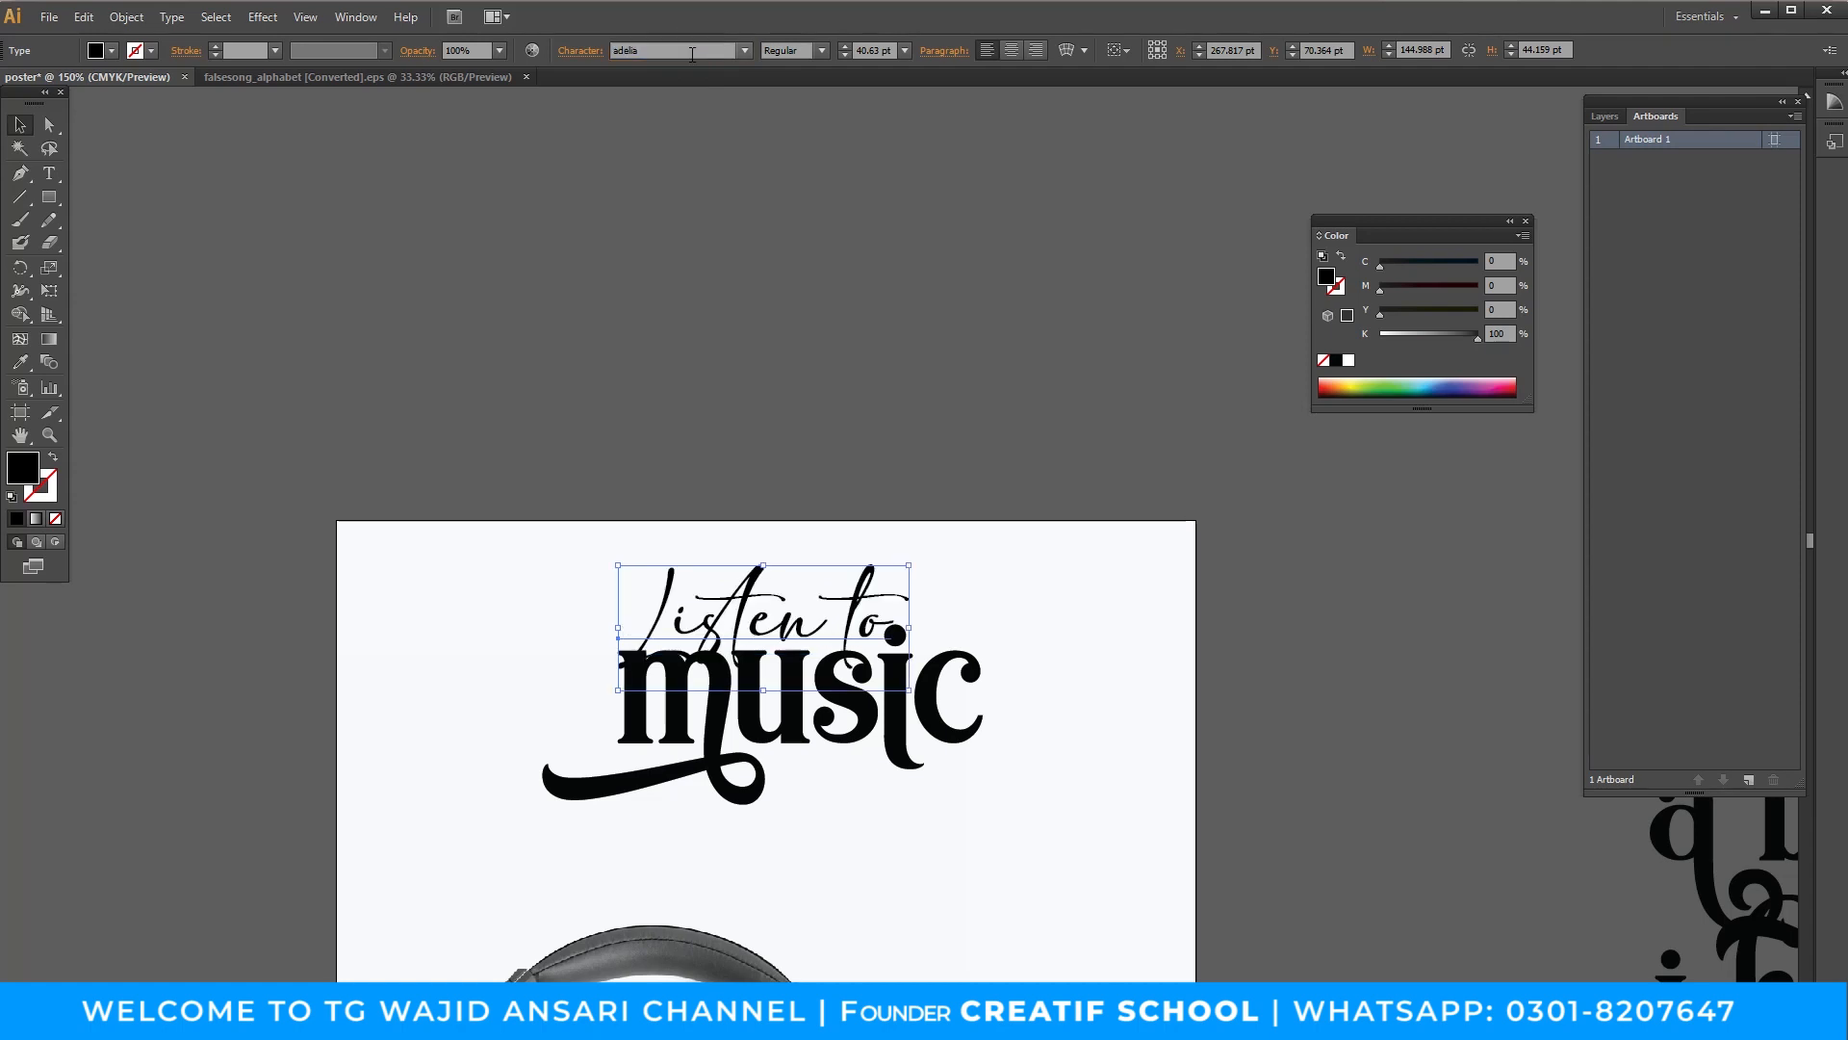
Shrink the "Listen to" text to about 30 pt and position it just above "mu".
{"action": "left_click_drag", "start_coordinate": [868, 608], "coordinate": [830, 581]}
{"action": "left_click", "coordinate": [809, 451]}
{"action": "left_click_drag", "start_coordinate": [813, 506], "coordinate": [856, 333]}
{"action": "left_click_drag", "start_coordinate": [843, 445], "coordinate": [872, 376]}
{"action": "left_click", "coordinate": [866, 270]}
{"action": "left_click", "coordinate": [838, 375]}
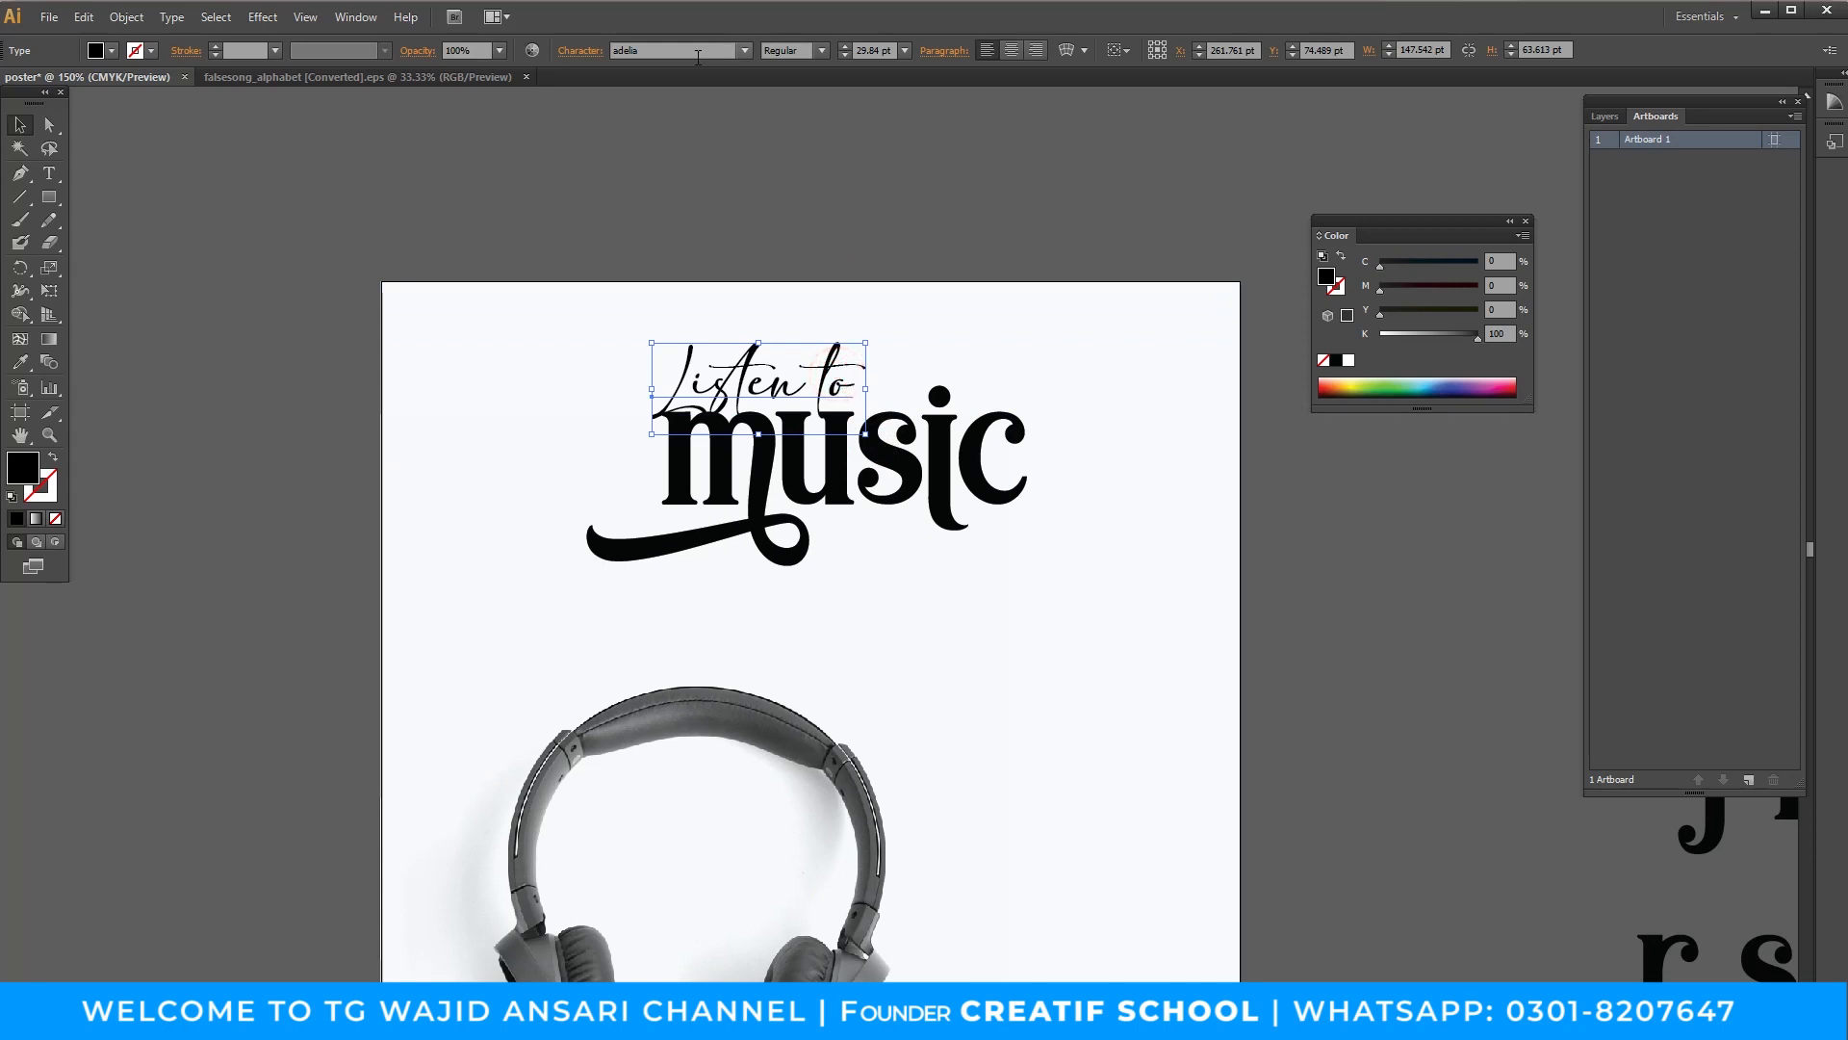
Change the "Listen to" text to the Adorable font and enlarge it to about 37 pt, spanning the width of "mu".
{"action": "left_click", "coordinate": [744, 50]}
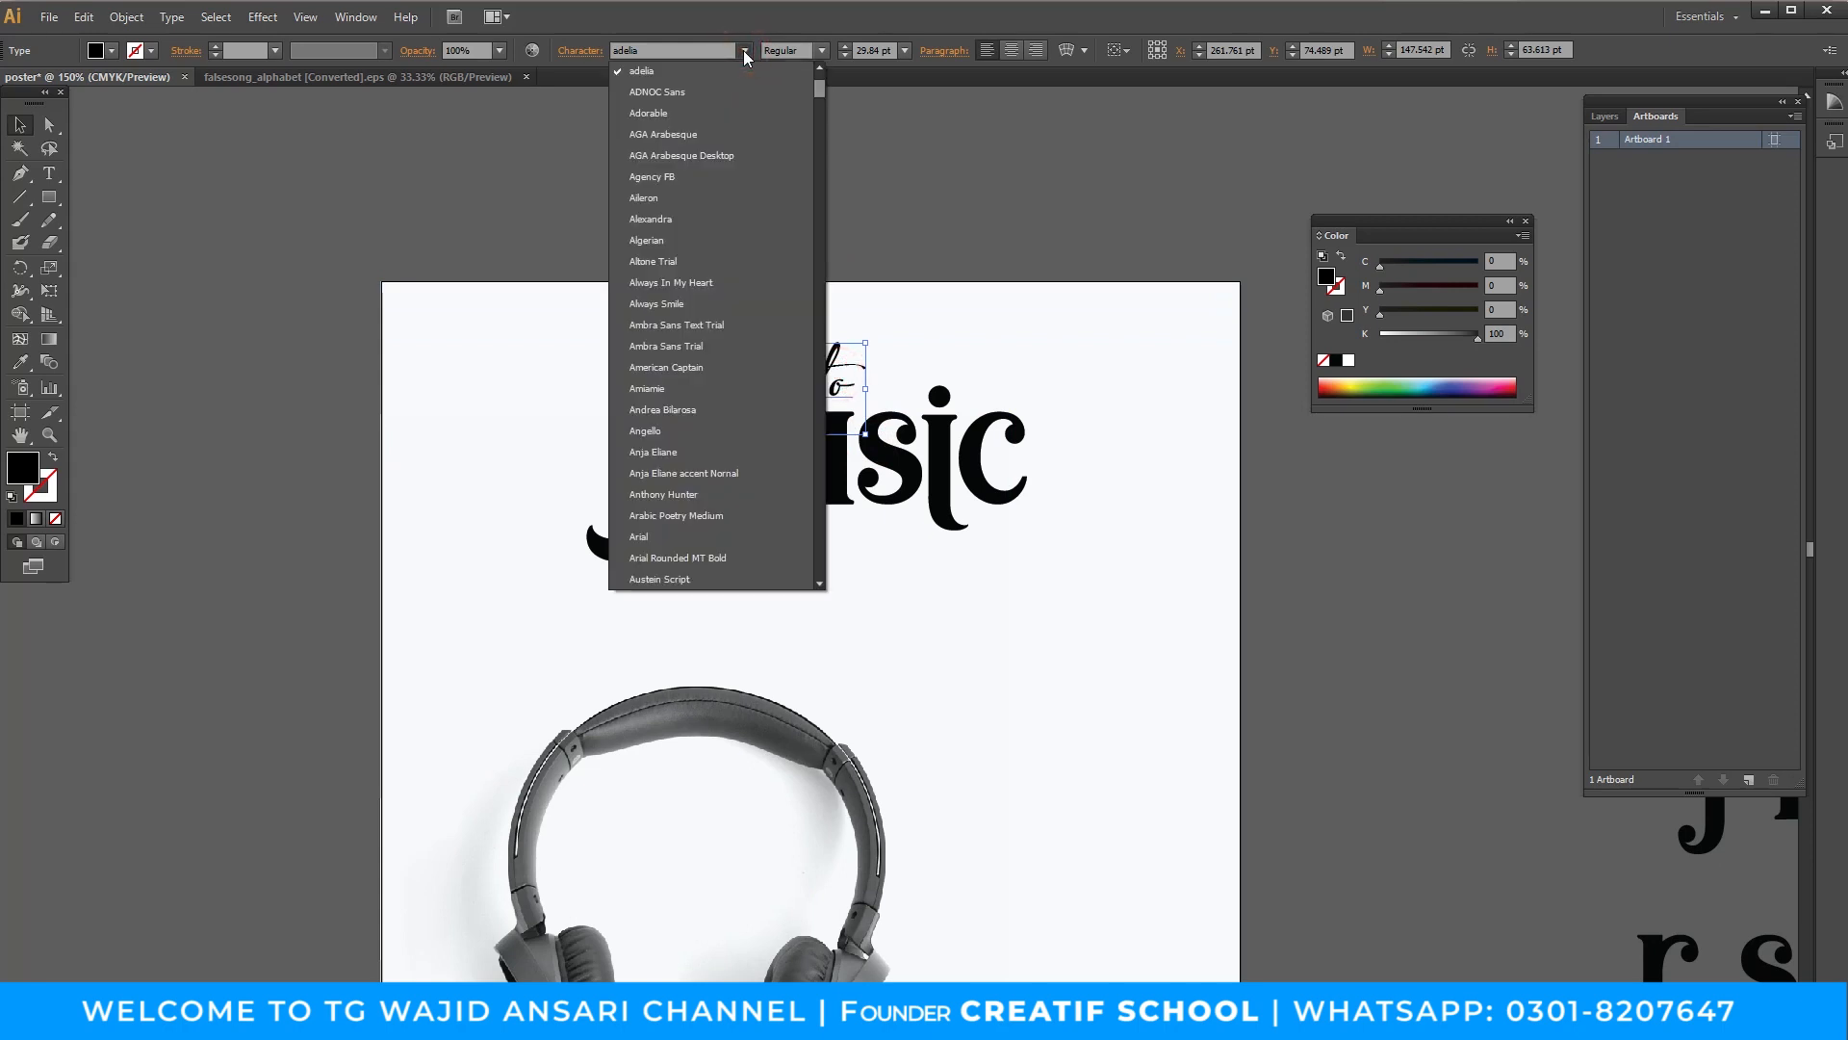
{"action": "left_click", "coordinate": [724, 113]}
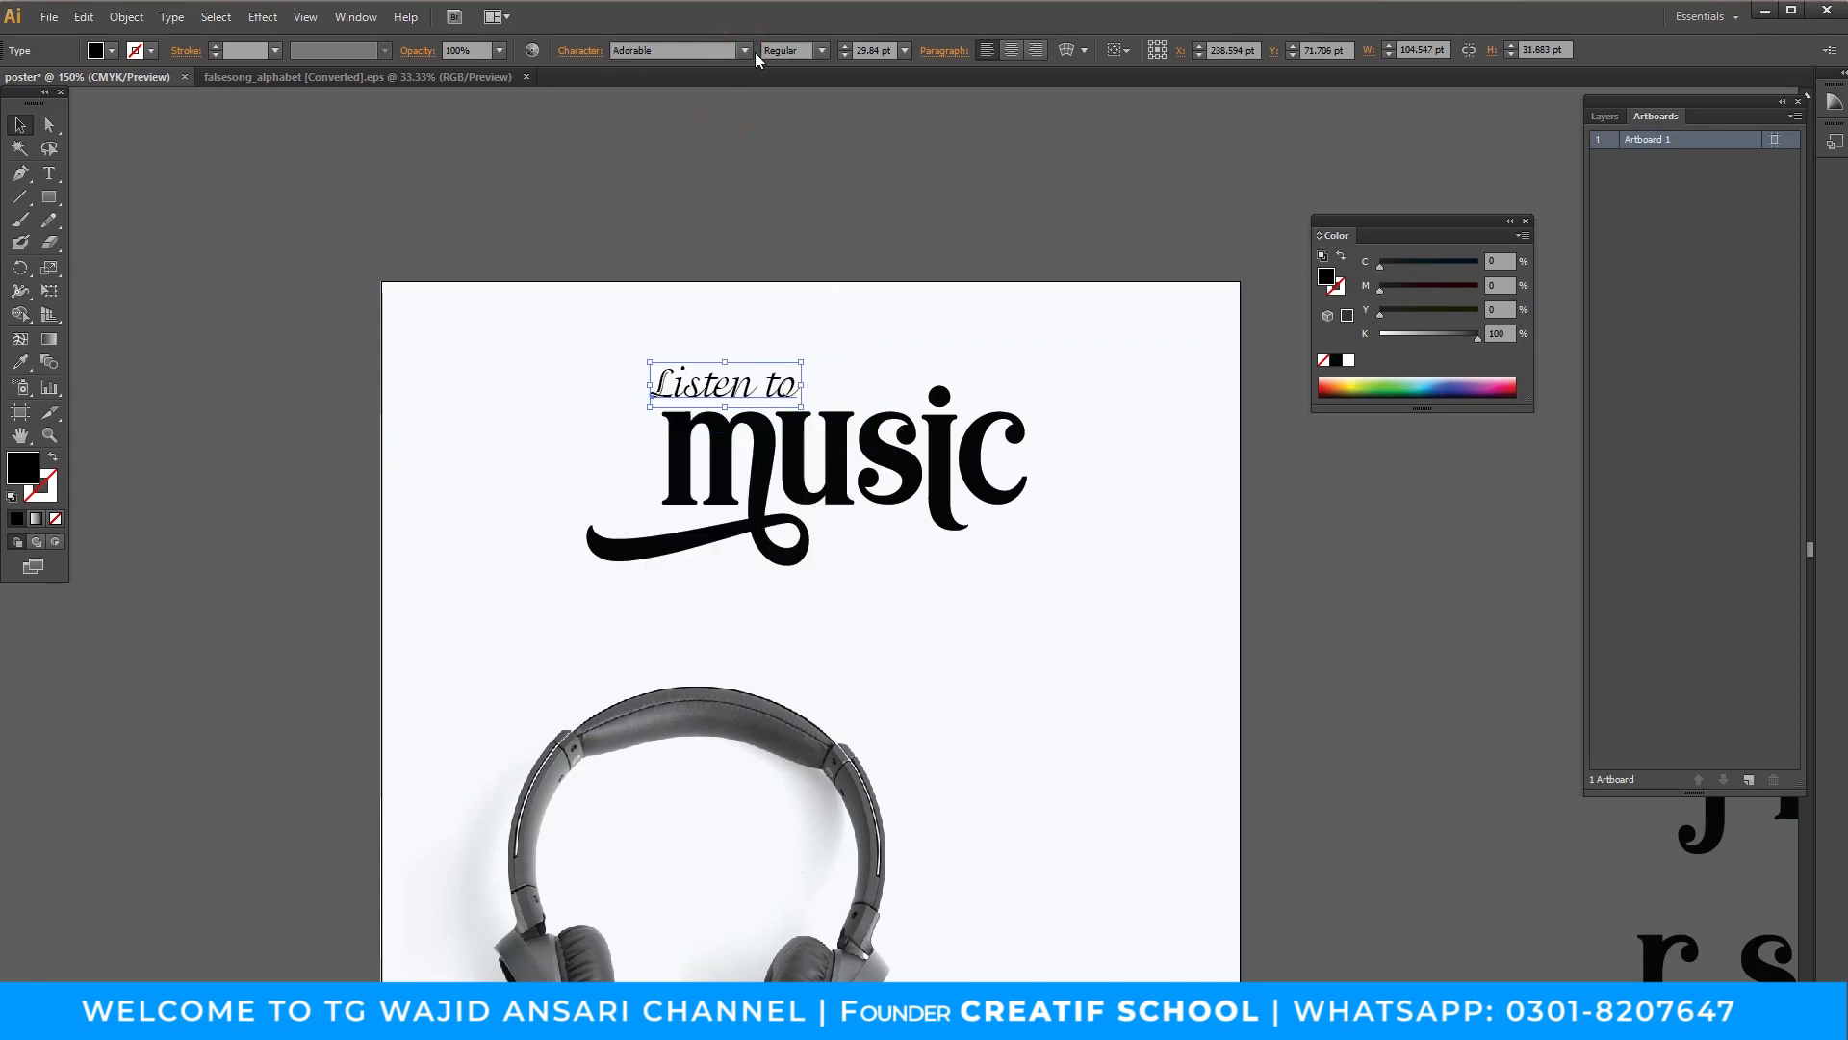
{"action": "left_click", "coordinate": [830, 182]}
{"action": "left_click_drag", "start_coordinate": [786, 397], "coordinate": [857, 354]}
{"action": "left_click", "coordinate": [879, 289]}
{"action": "scroll", "coordinate": [879, 289], "scroll_direction": "down", "scroll_amount": 2}
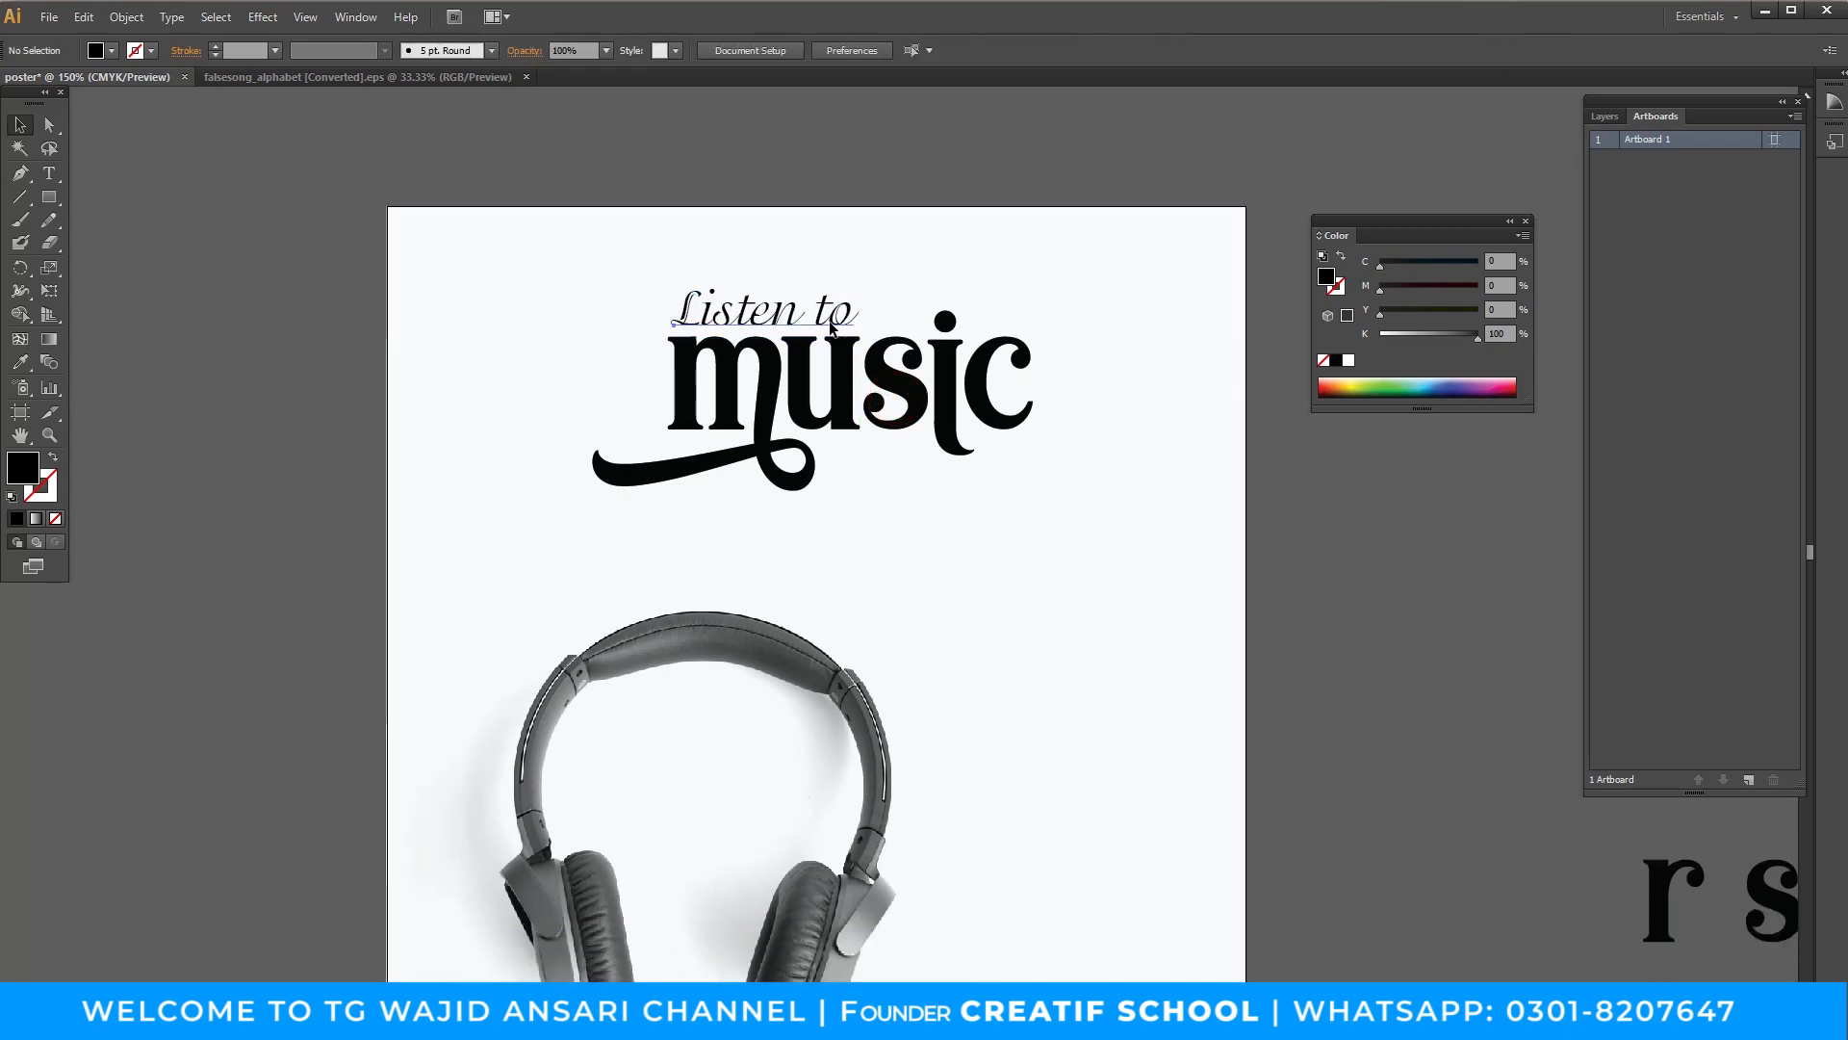
{"action": "left_click_drag", "start_coordinate": [828, 330], "coordinate": [830, 328]}
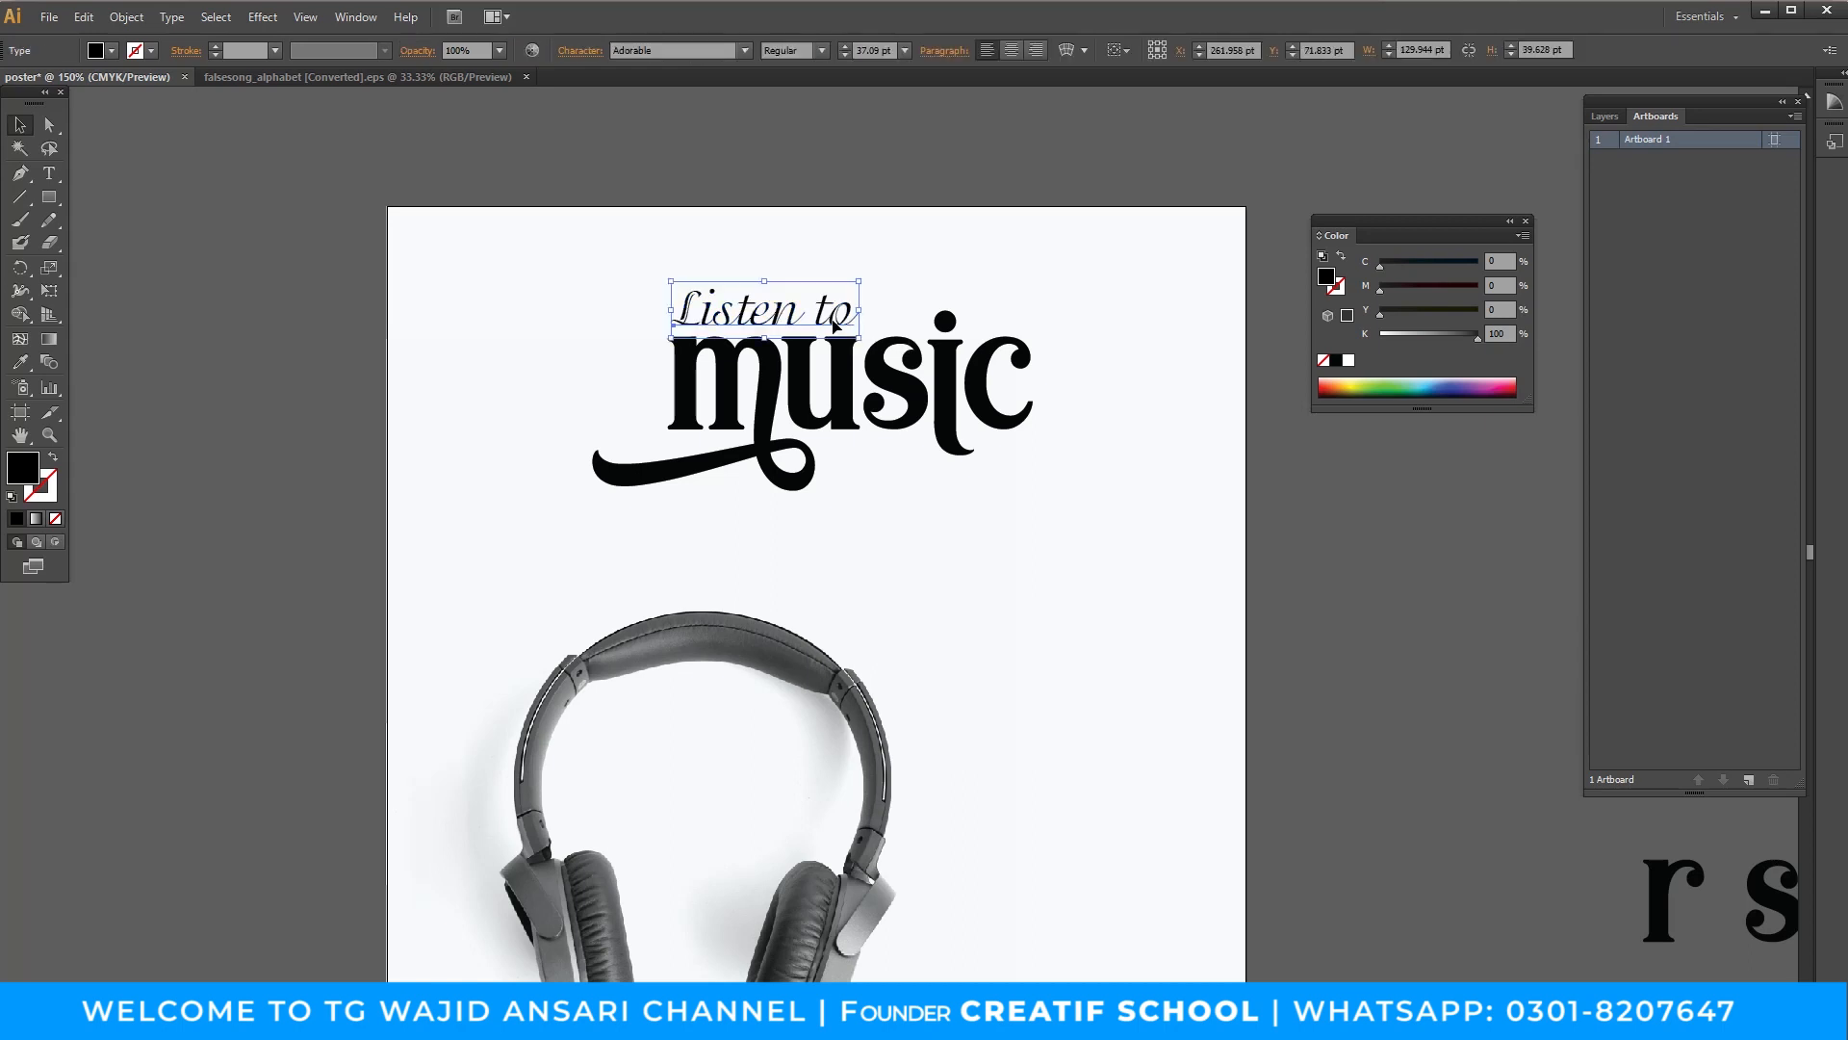
{"action": "left_click", "coordinate": [855, 197]}
Examine up close how the "Listen to" text lines up with the top of the "music" lettering.
{"action": "key", "text": "z"}
{"action": "left_click", "coordinate": [880, 404]}
{"action": "left_click_drag", "start_coordinate": [863, 524], "coordinate": [915, 564]}
{"action": "left_click", "coordinate": [954, 549]}
{"action": "key", "text": "v"}
{"action": "left_click_drag", "start_coordinate": [875, 435], "coordinate": [876, 444]}
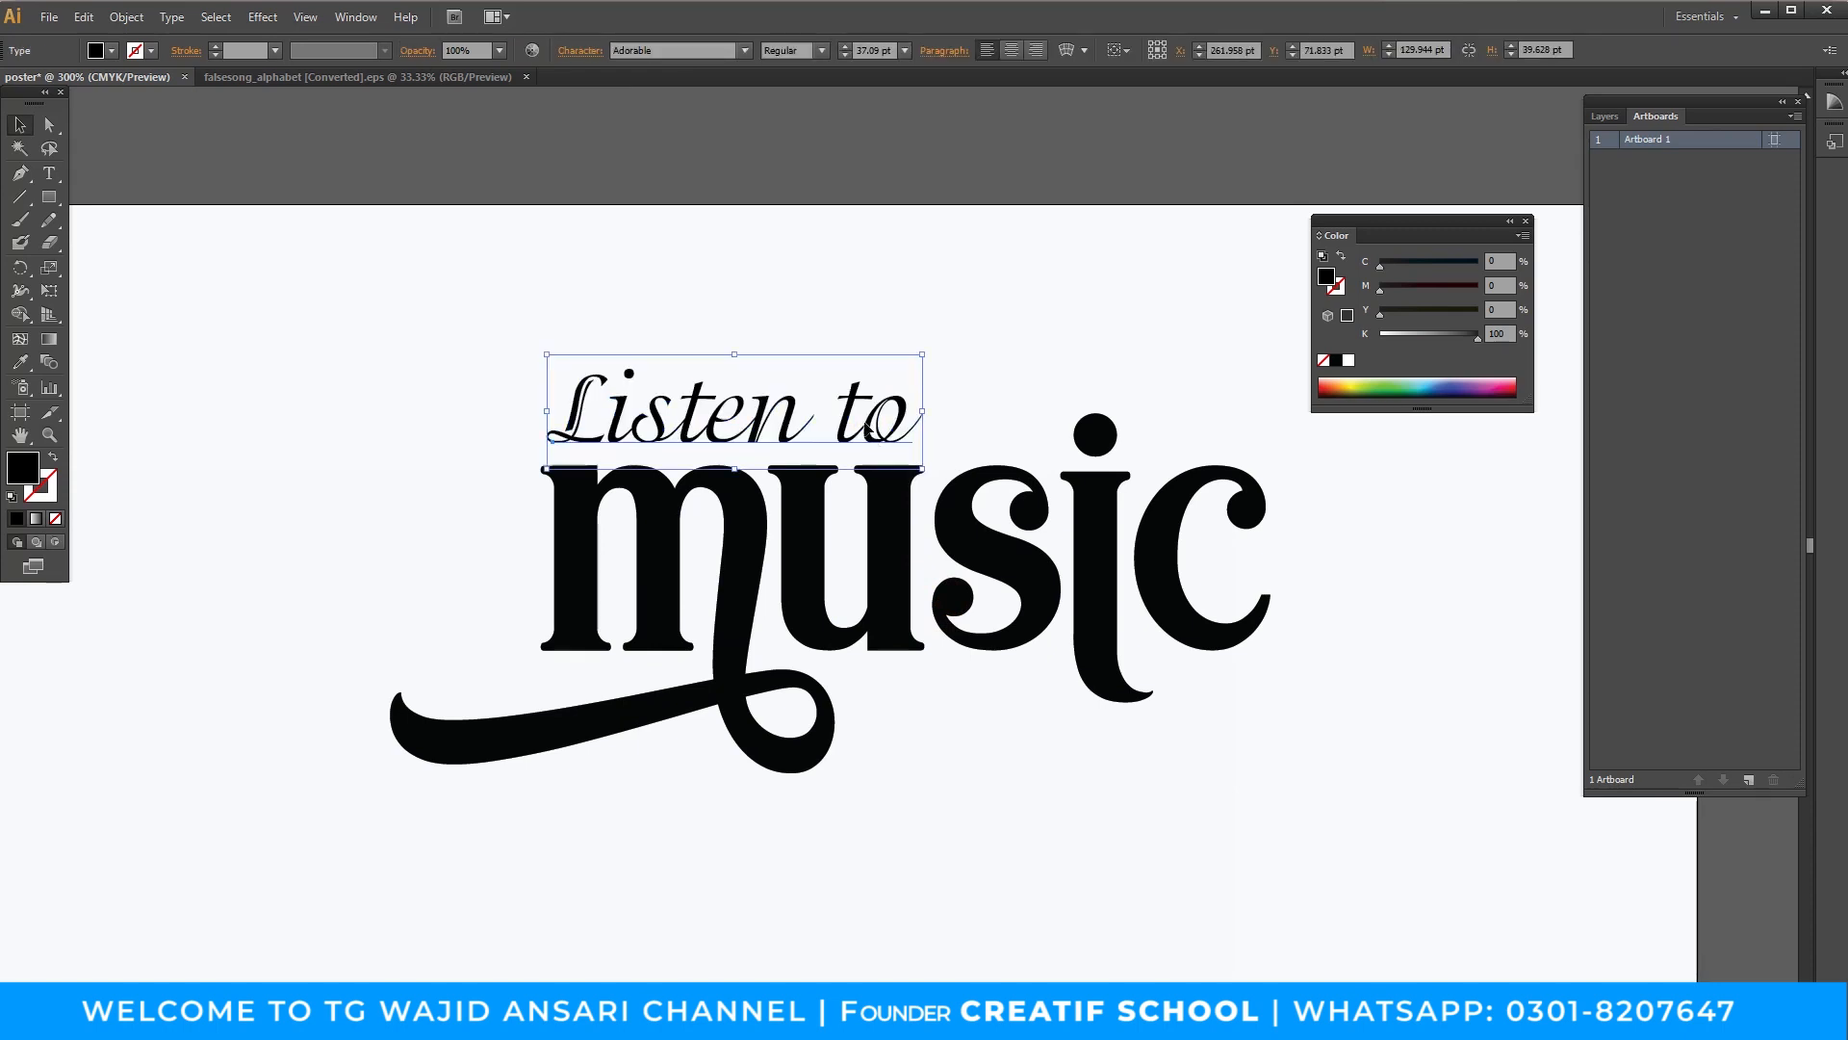
{"action": "left_click", "coordinate": [874, 182]}
{"action": "key", "text": "z"}
{"action": "left_click", "coordinate": [872, 496], "text": "alt"}
{"action": "left_click", "coordinate": [872, 496], "text": "alt"}
{"action": "left_click", "coordinate": [872, 498], "text": "alt"}
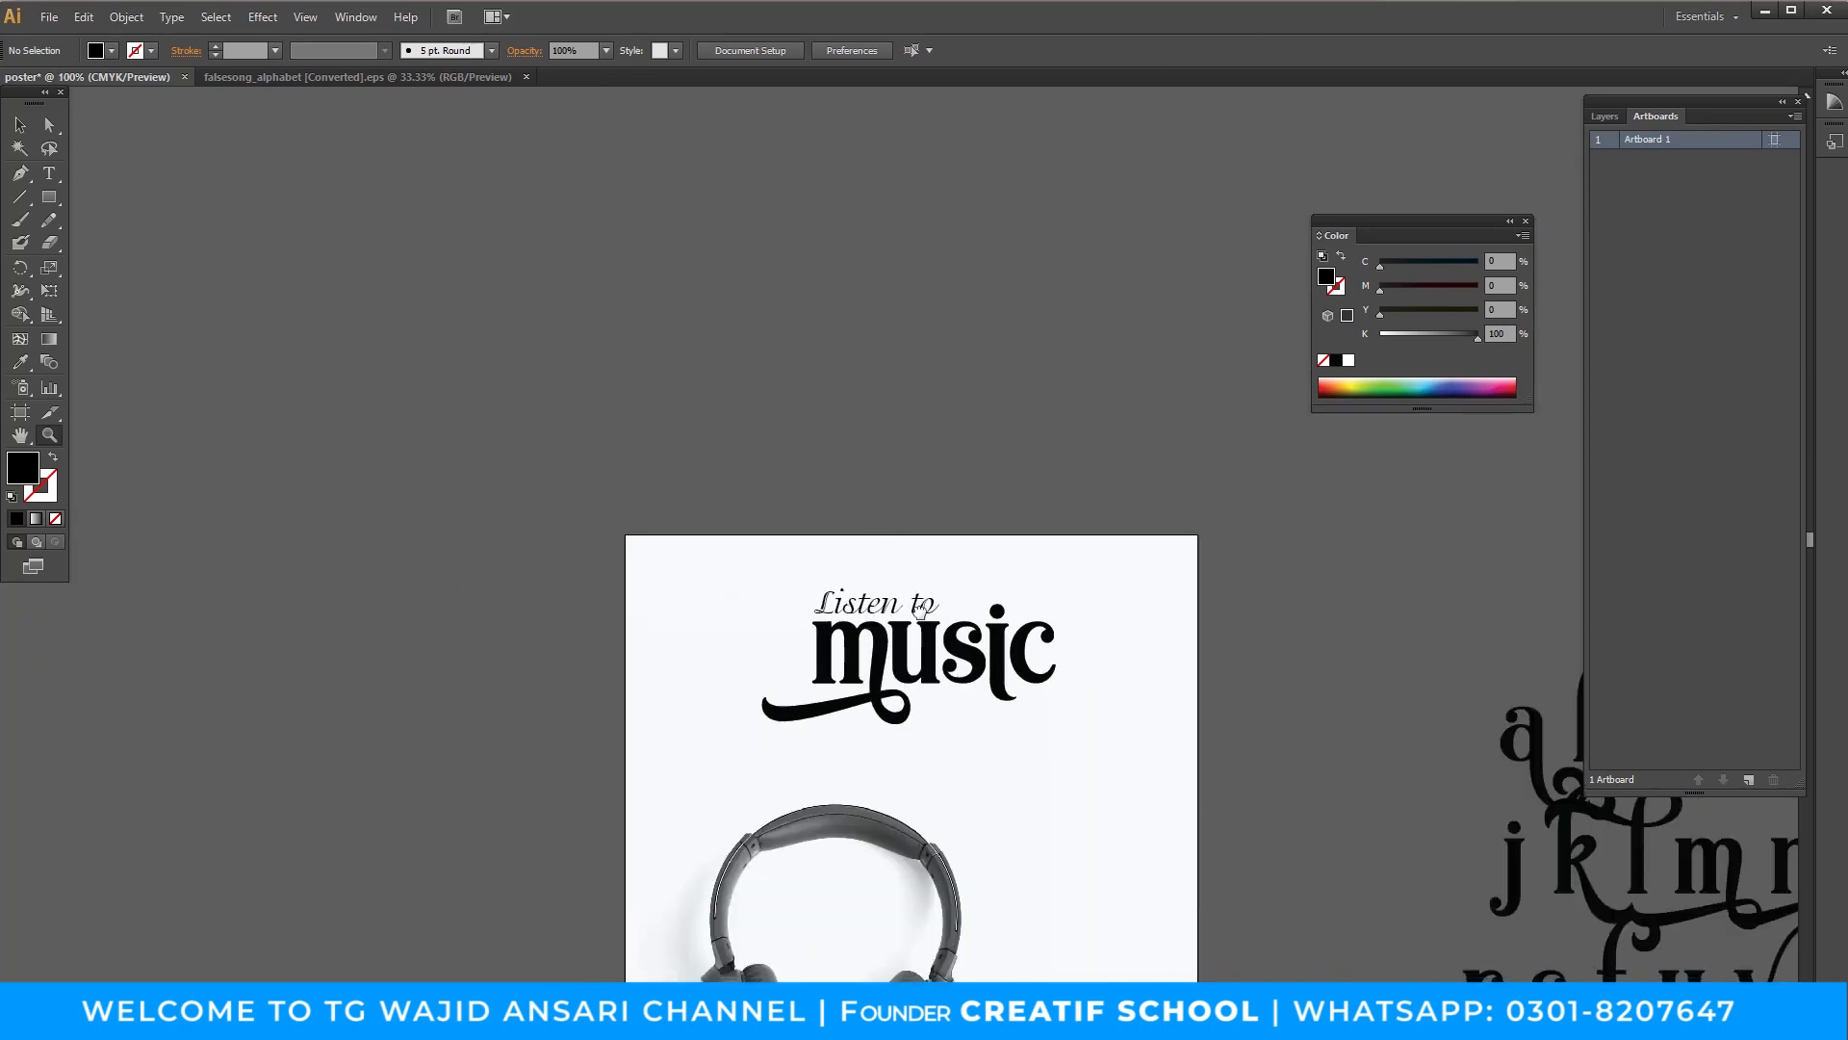
Group the "Listen to" text with the "music" lettering, leaving the background out of the group.
{"action": "left_click_drag", "start_coordinate": [933, 644], "coordinate": [793, 378]}
{"action": "left_click_drag", "start_coordinate": [852, 531], "coordinate": [852, 412]}
{"action": "key", "text": "v"}
{"action": "left_click_drag", "start_coordinate": [422, 202], "coordinate": [870, 392]}
{"action": "left_click", "coordinate": [1003, 353], "text": "shift"}
{"action": "key", "text": "ctrl+g"}
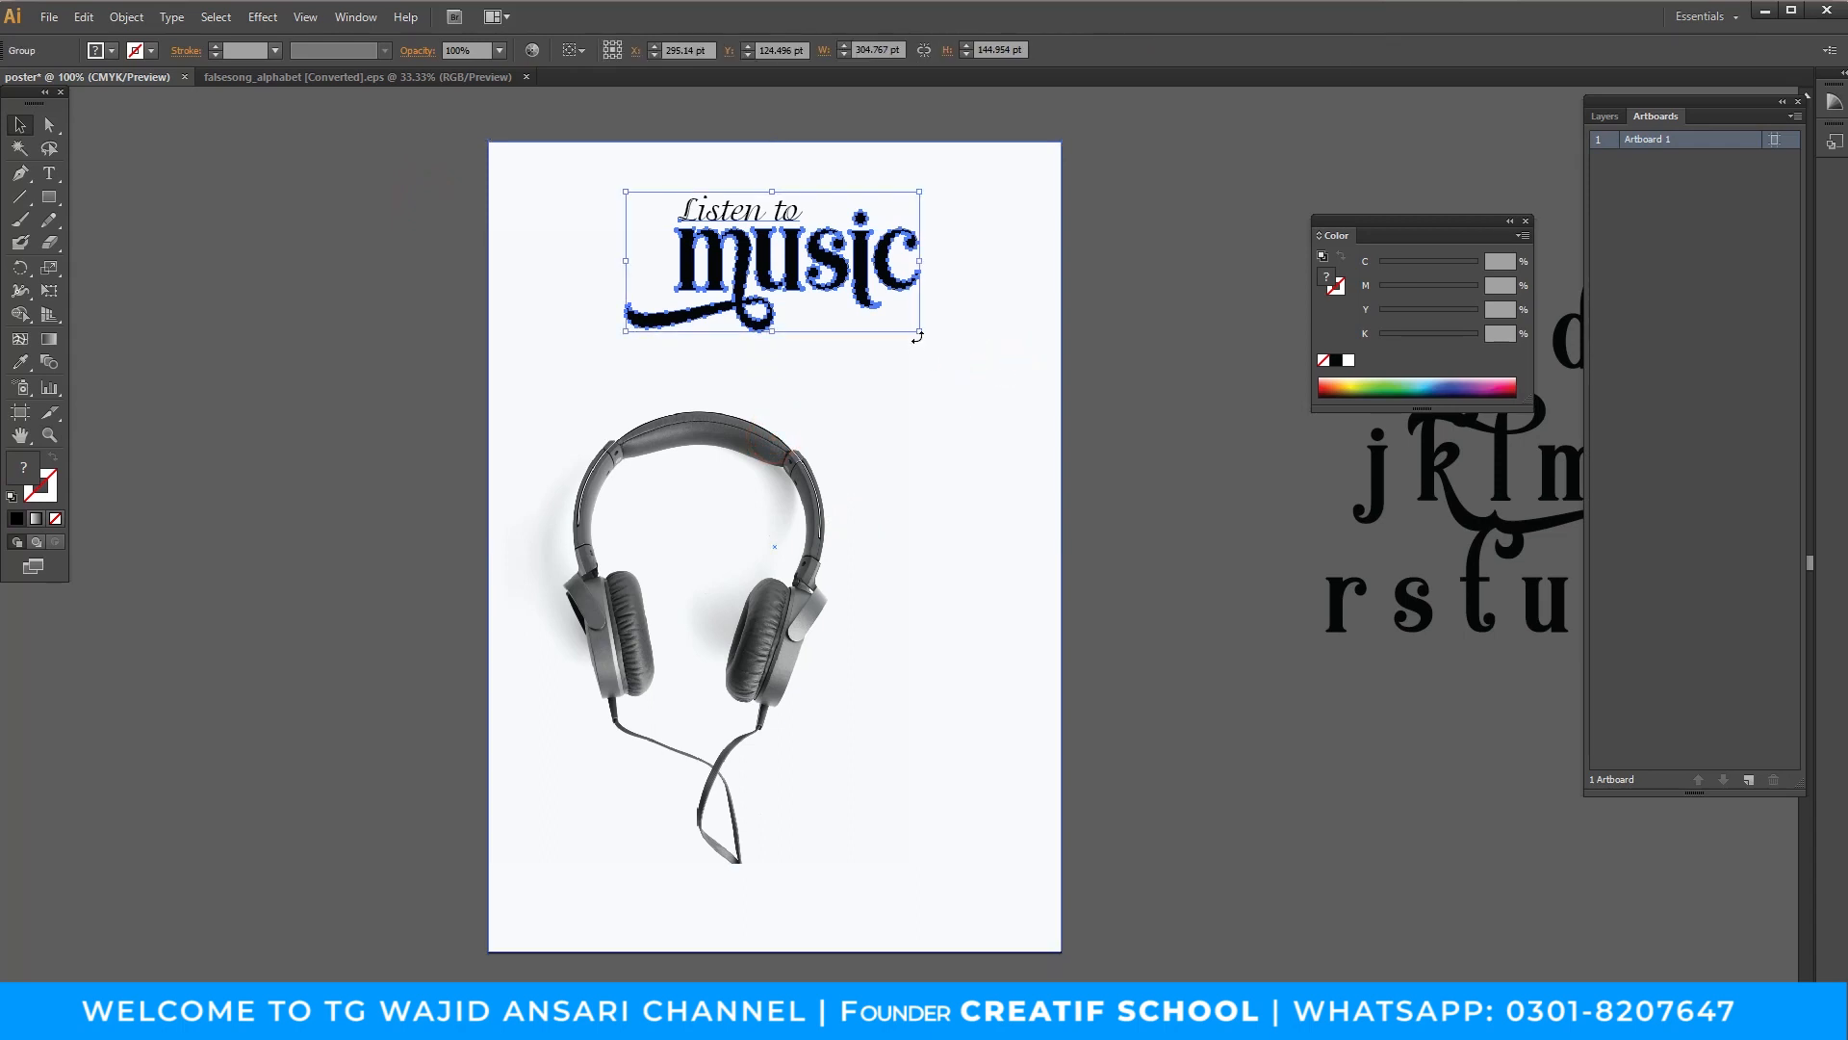
Enlarge the grouped "Listen to music" heading to about 343 pt wide and move it slightly down.
{"action": "left_click_drag", "start_coordinate": [921, 333], "coordinate": [938, 339]}
{"action": "left_click_drag", "start_coordinate": [867, 286], "coordinate": [863, 310]}
{"action": "left_click", "coordinate": [987, 532]}
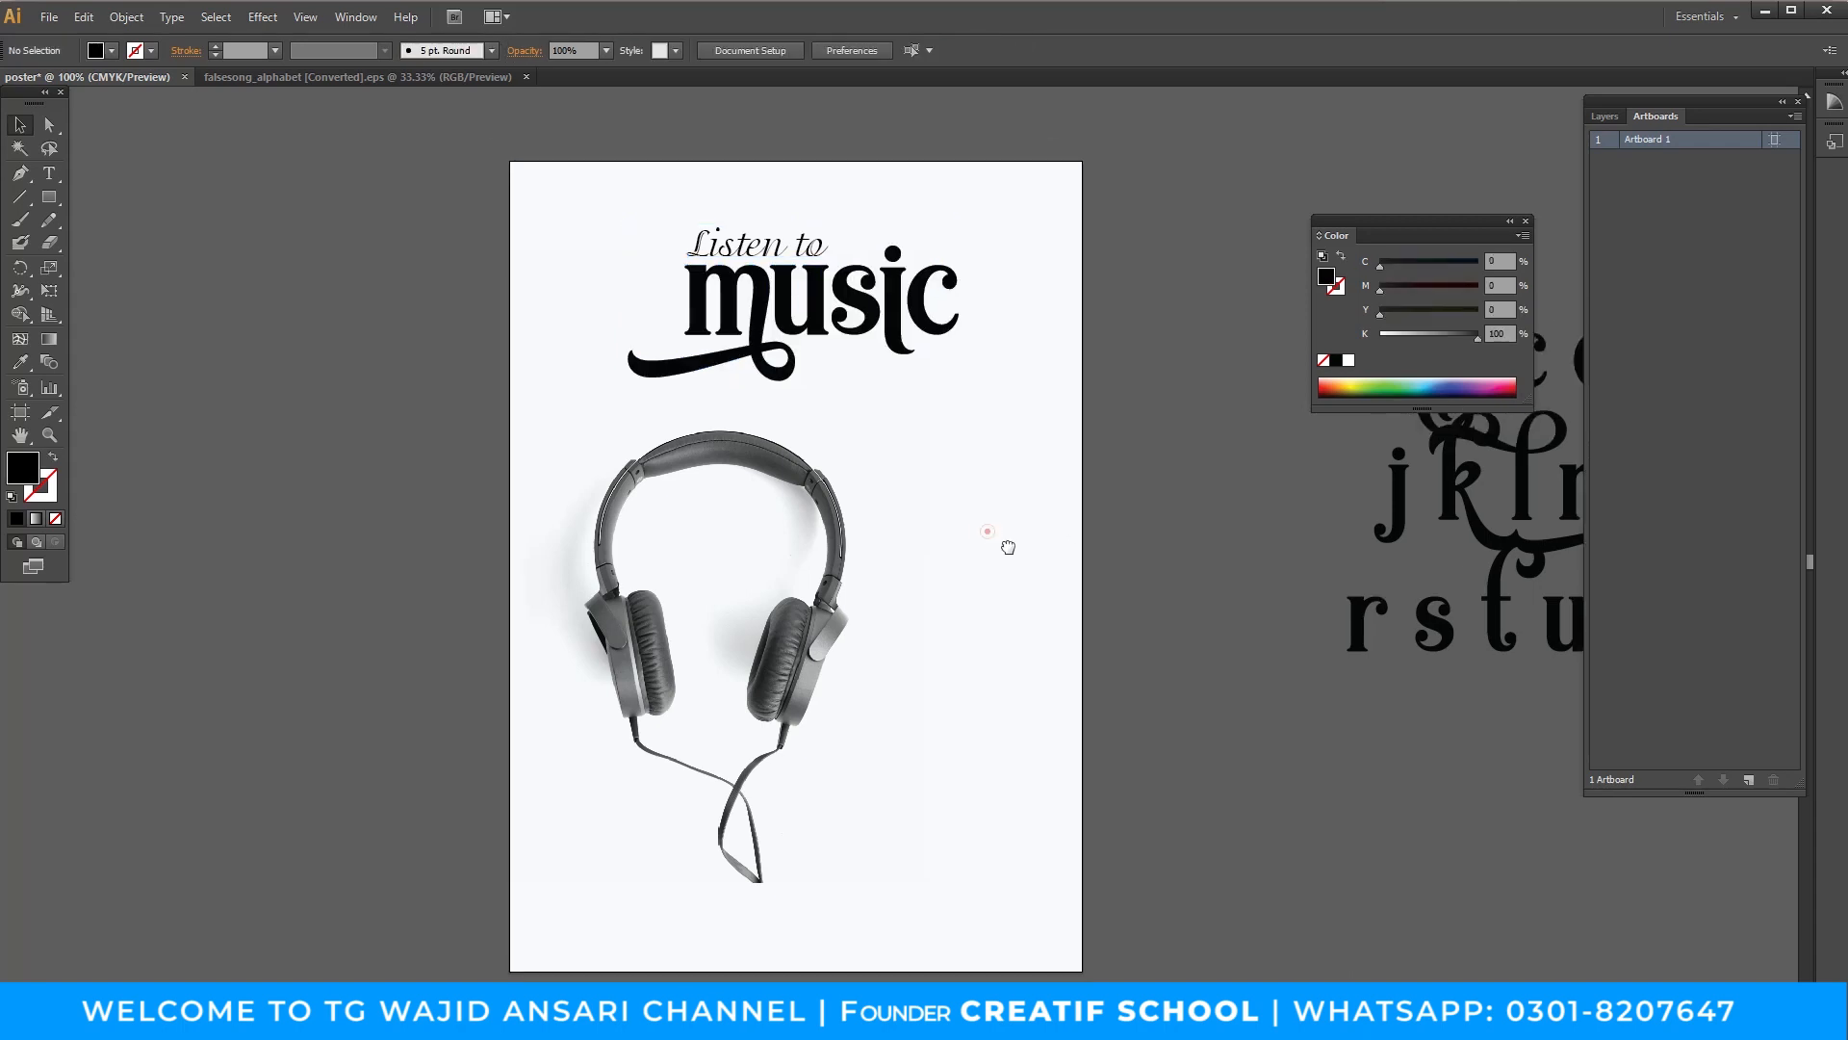
Fill only the "music" lettering inside the group with dark red, C 14, M 100, Y 94, K 11.
{"action": "double_click", "coordinate": [895, 323]}
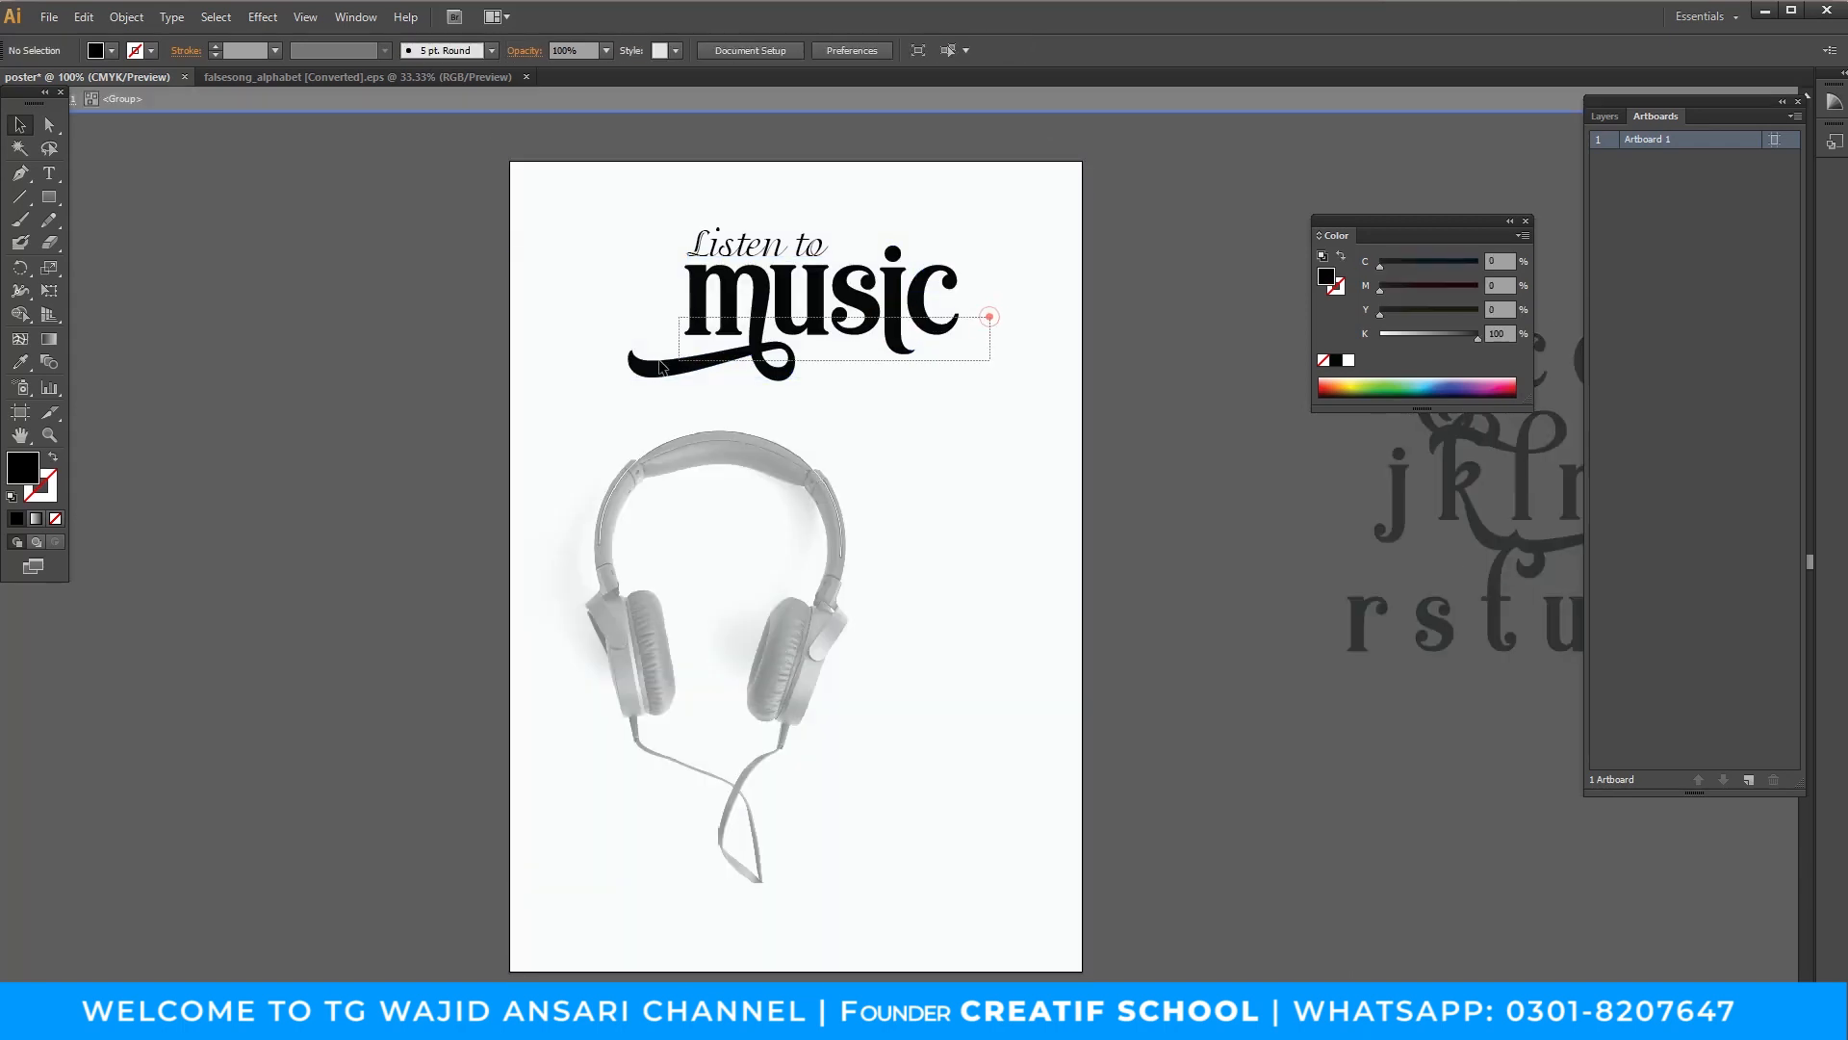
{"action": "left_click_drag", "start_coordinate": [661, 366], "coordinate": [562, 379]}
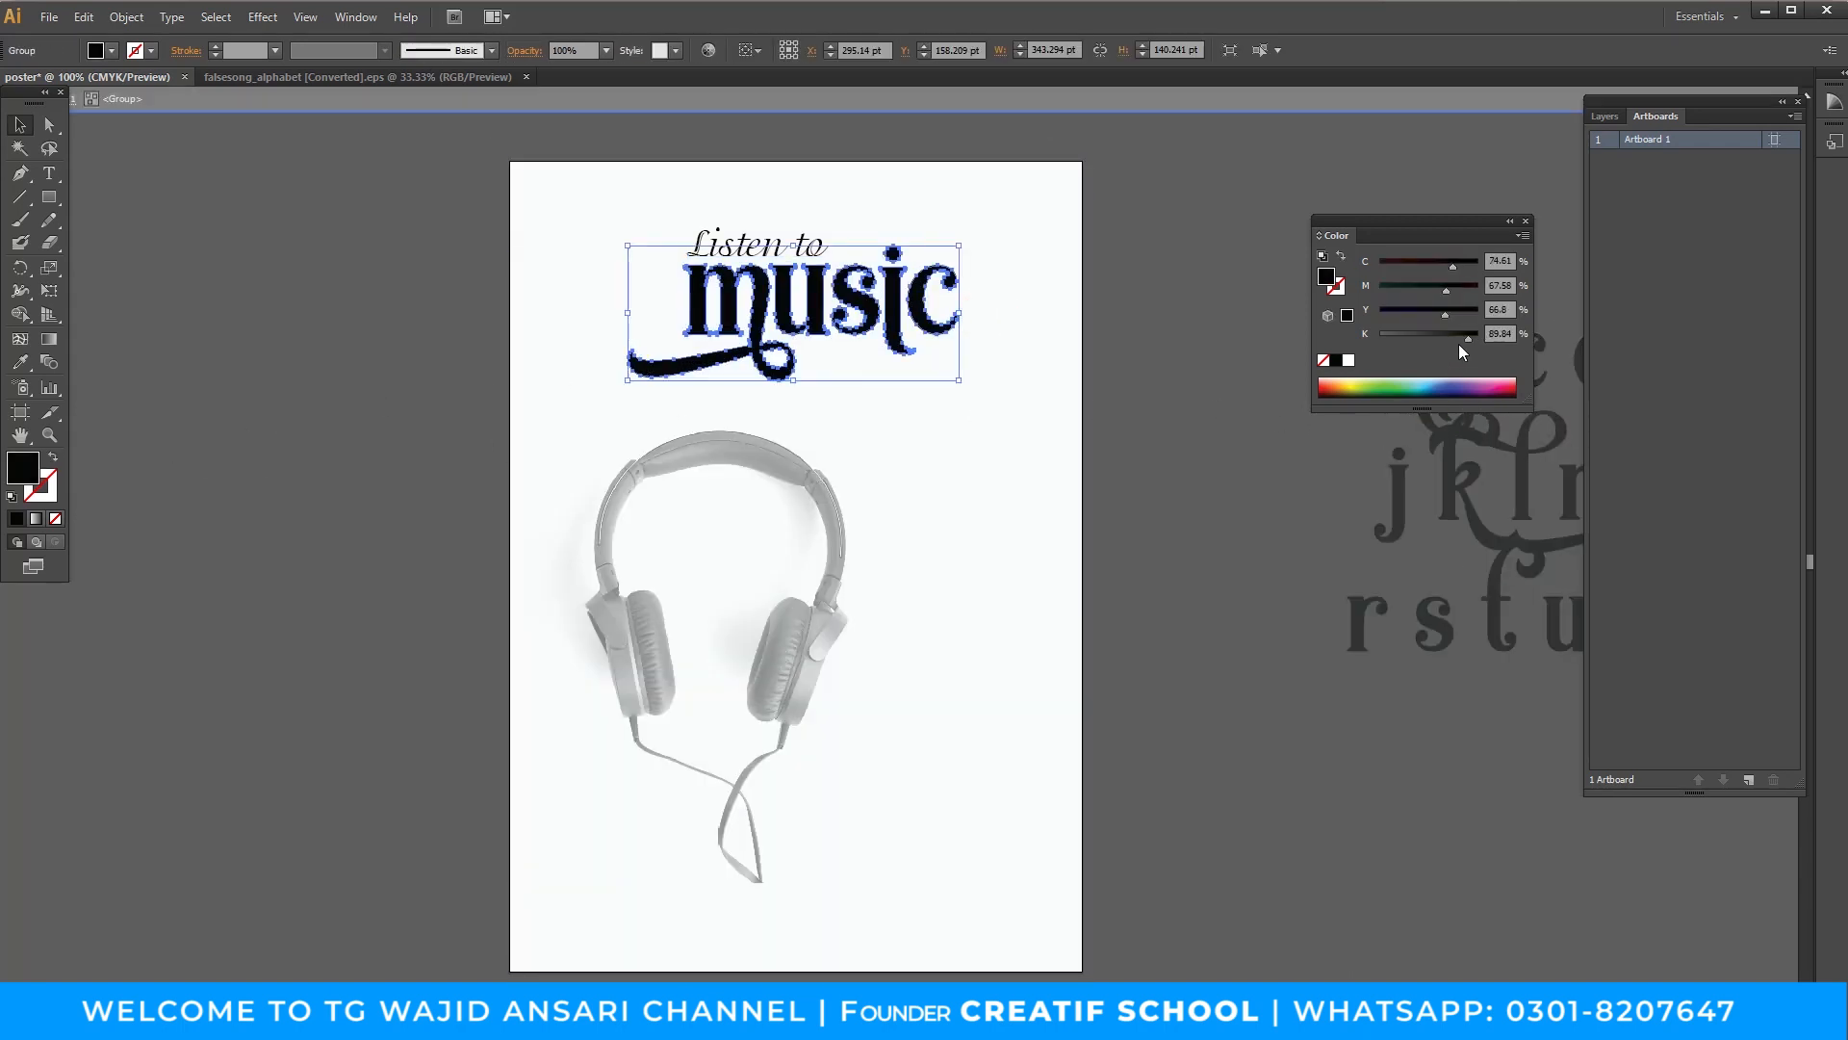
{"action": "left_click", "coordinate": [1335, 360]}
{"action": "left_click_drag", "start_coordinate": [1439, 337], "coordinate": [1342, 336]}
{"action": "mouse_move", "coordinate": [1462, 295]}
{"action": "left_mouse_down"}
{"action": "mouse_move", "coordinate": [1480, 289]}
{"action": "mouse_move", "coordinate": [1472, 313]}
{"action": "left_mouse_up"}
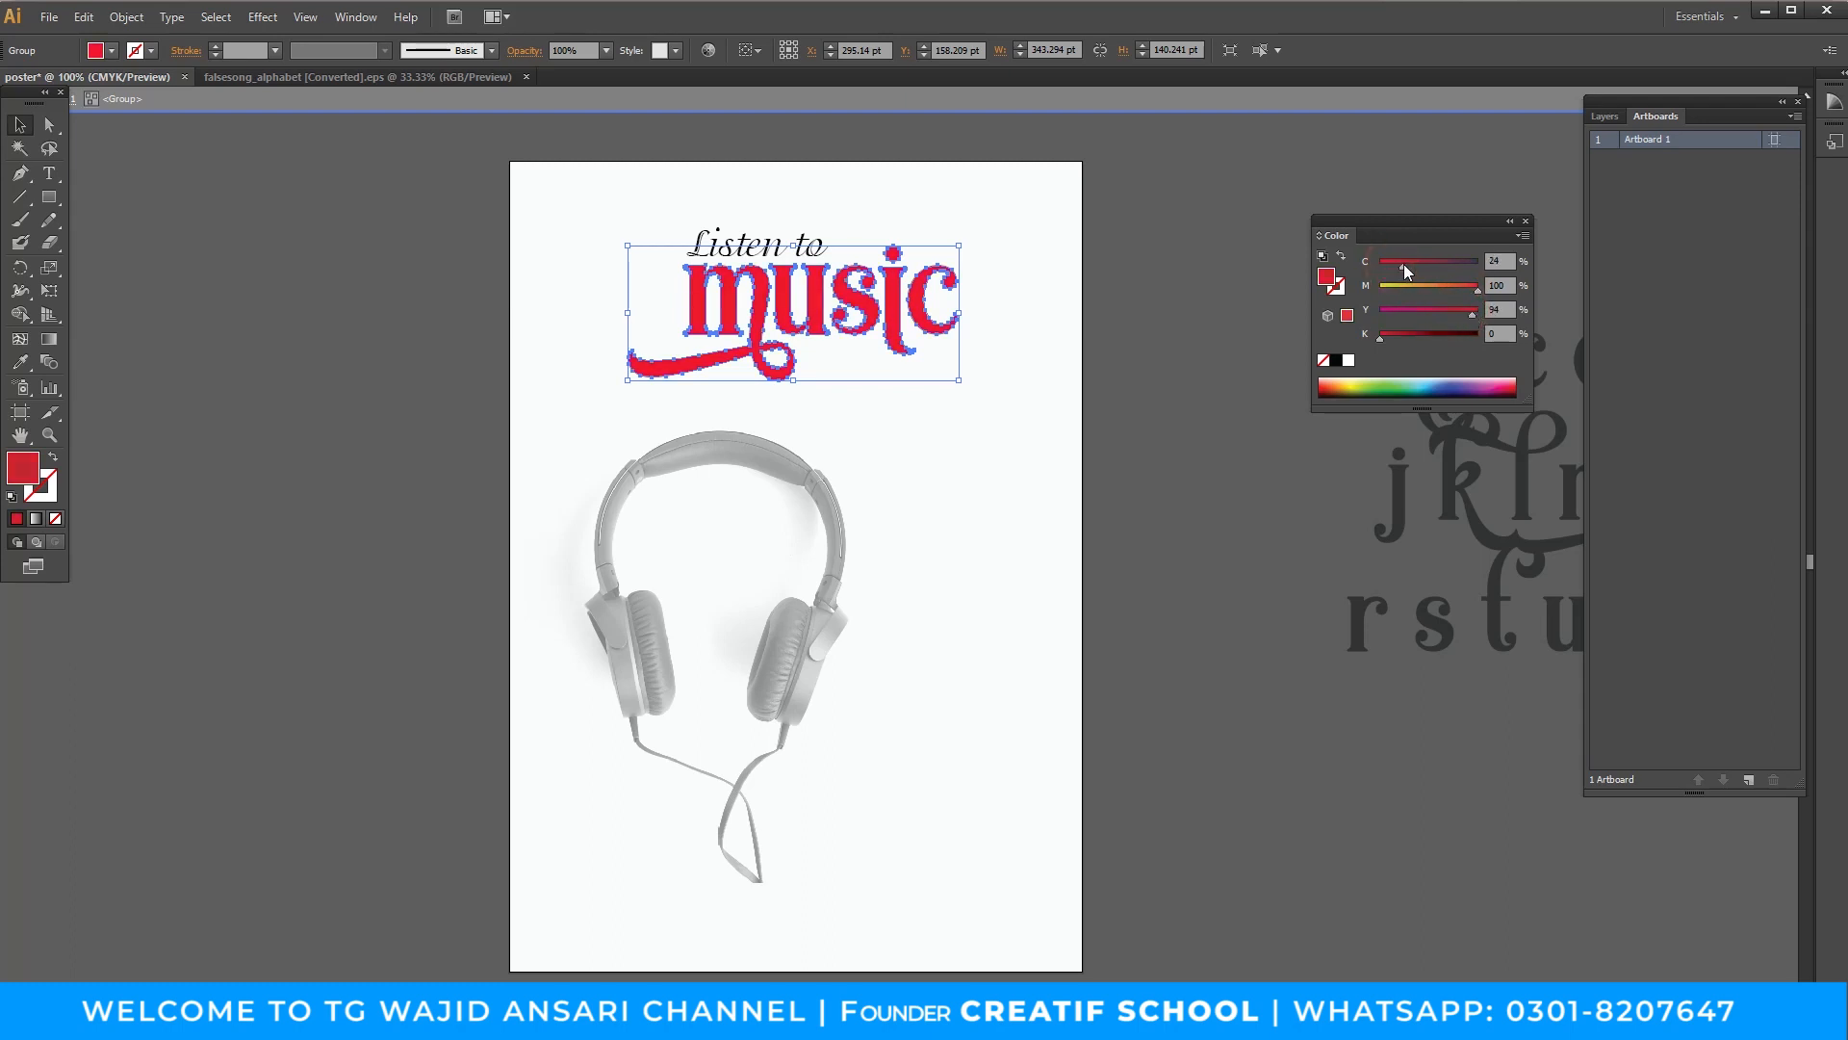
{"action": "left_click_drag", "start_coordinate": [888, 403], "coordinate": [888, 410]}
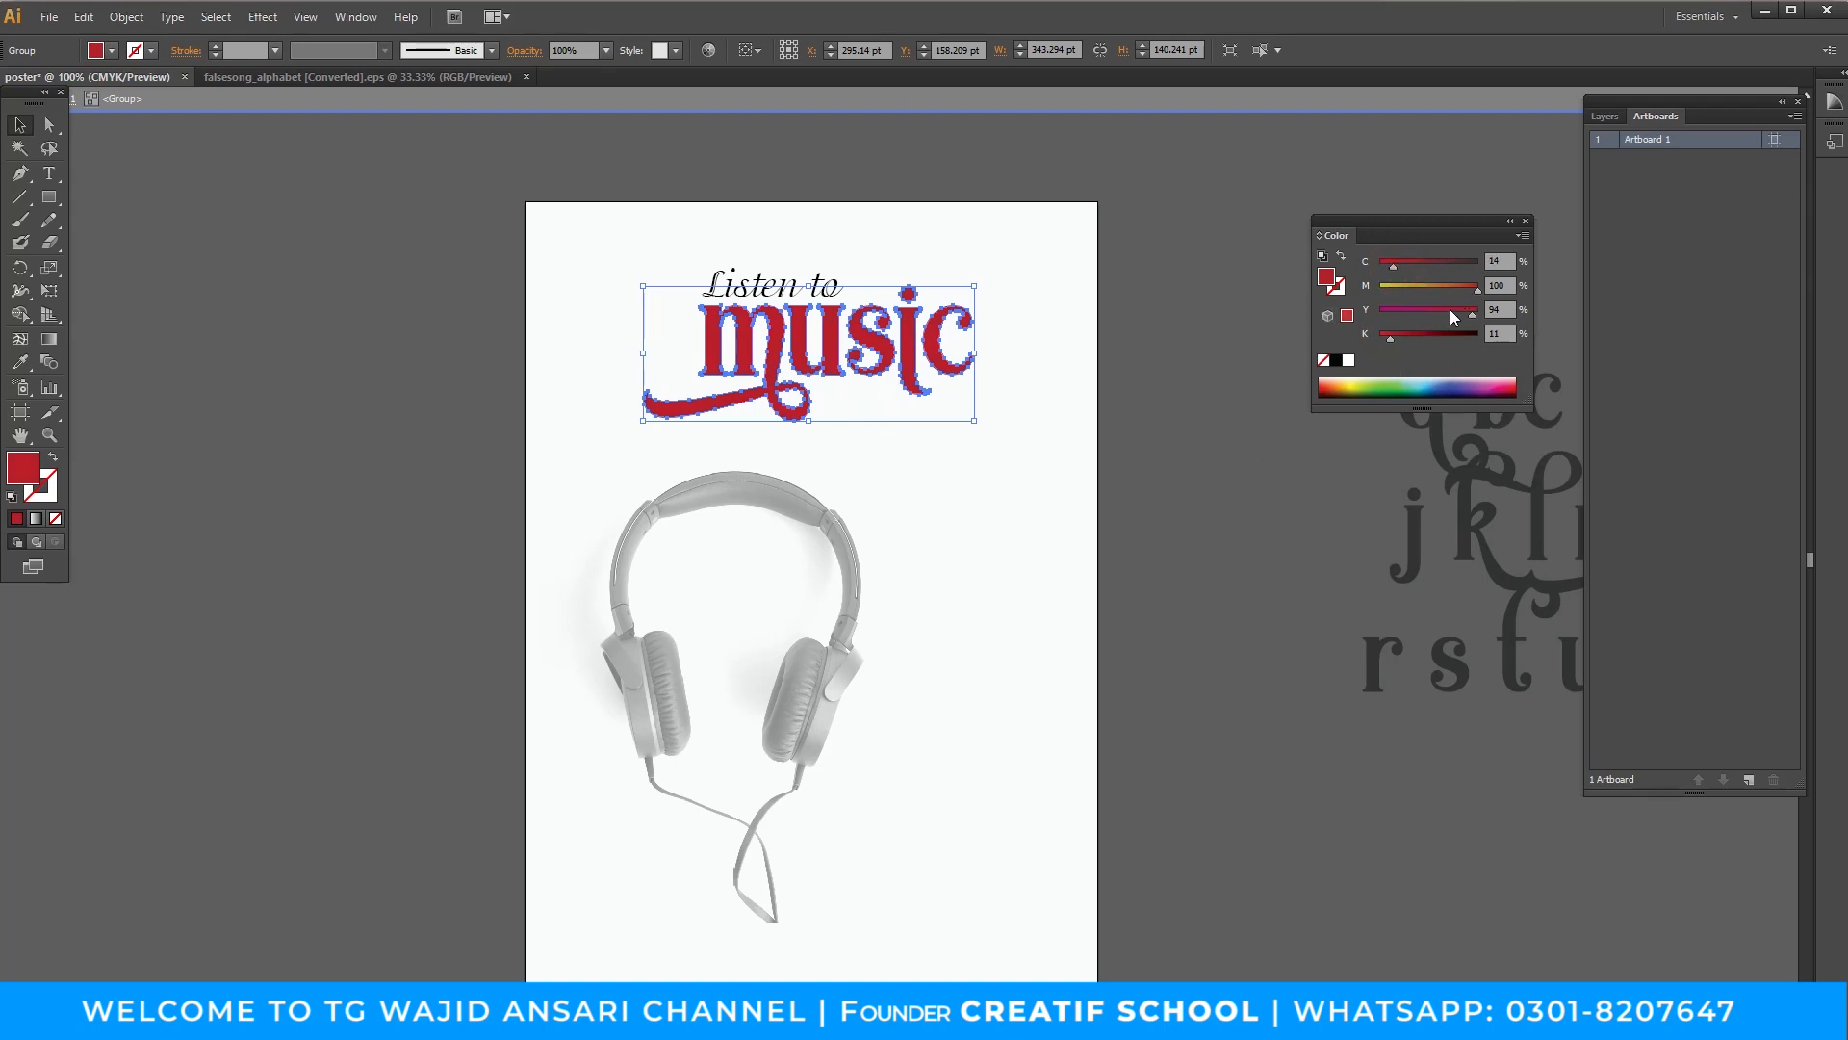
Change the "music" lettering to green by setting C to 99 and M to 0, and leave the group.
{"action": "mouse_move", "coordinate": [1458, 287]}
{"action": "left_mouse_down"}
{"action": "mouse_move", "coordinate": [1380, 287]}
{"action": "mouse_move", "coordinate": [1477, 260]}
{"action": "left_mouse_up"}
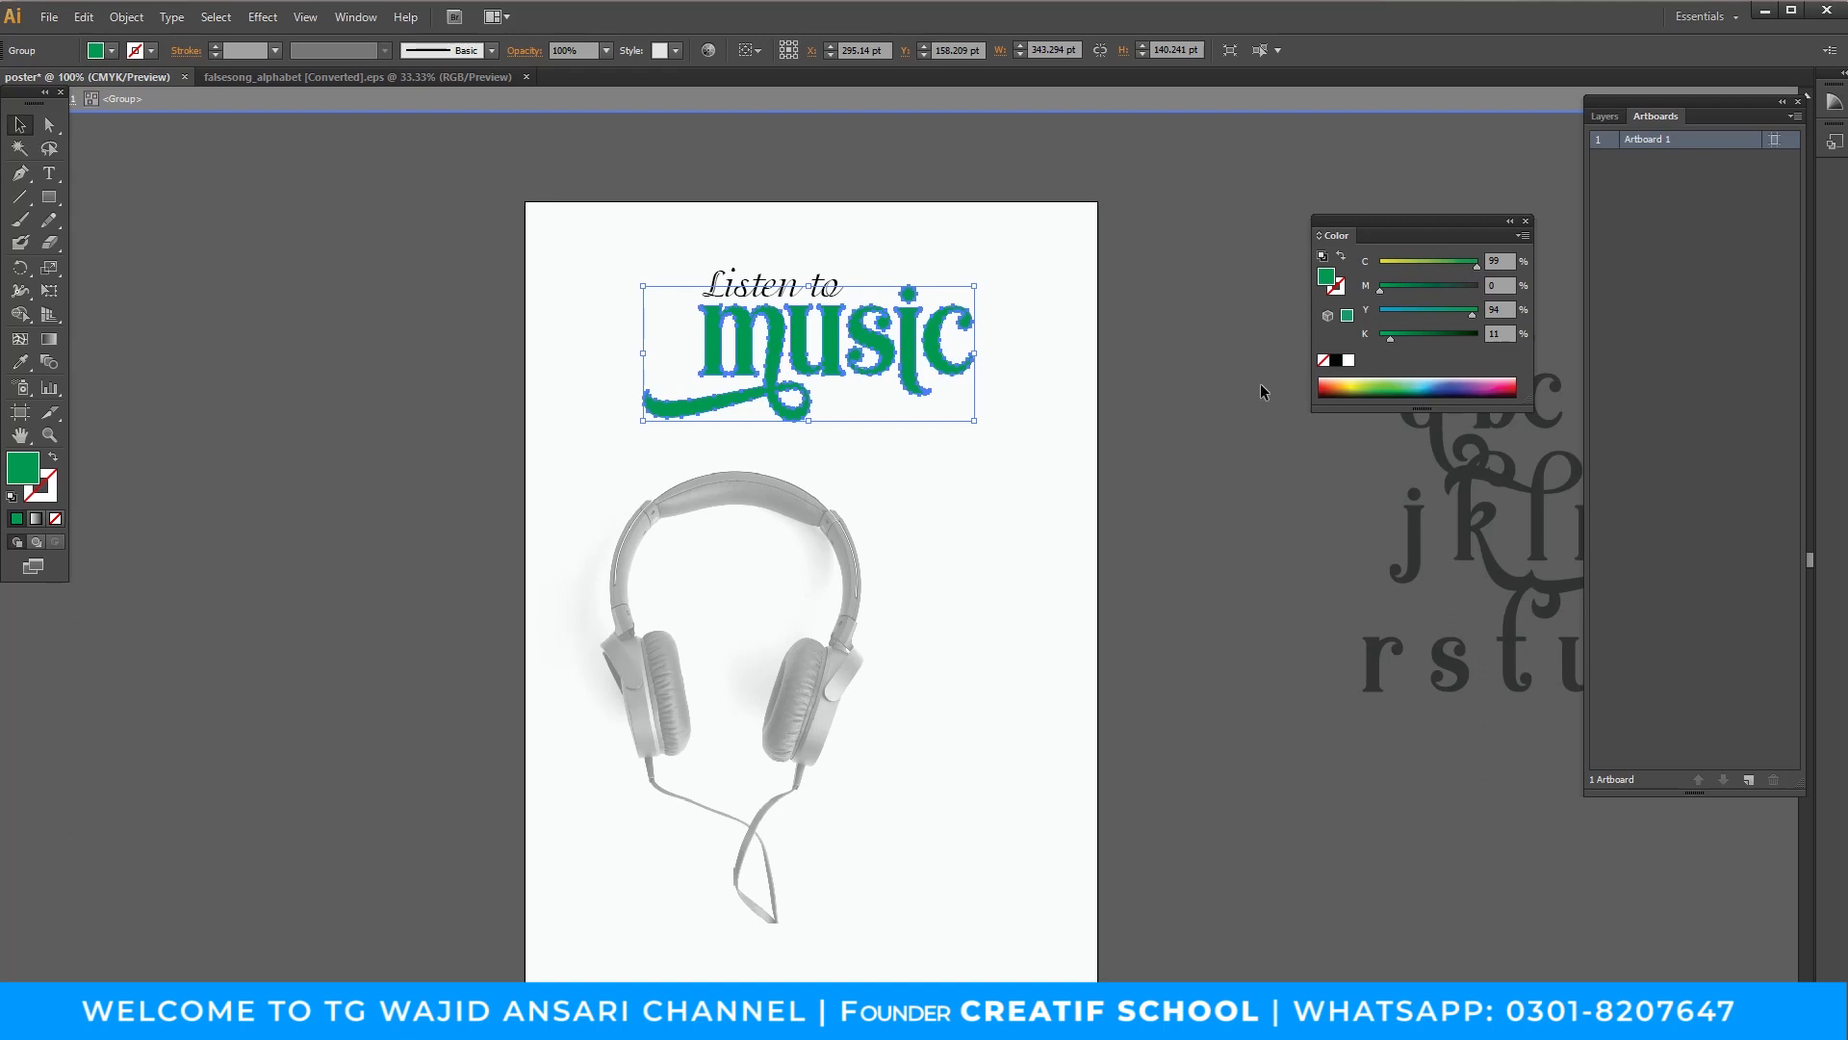
{"action": "left_click", "coordinate": [1229, 475]}
{"action": "left_click_drag", "start_coordinate": [1180, 513], "coordinate": [1136, 486]}
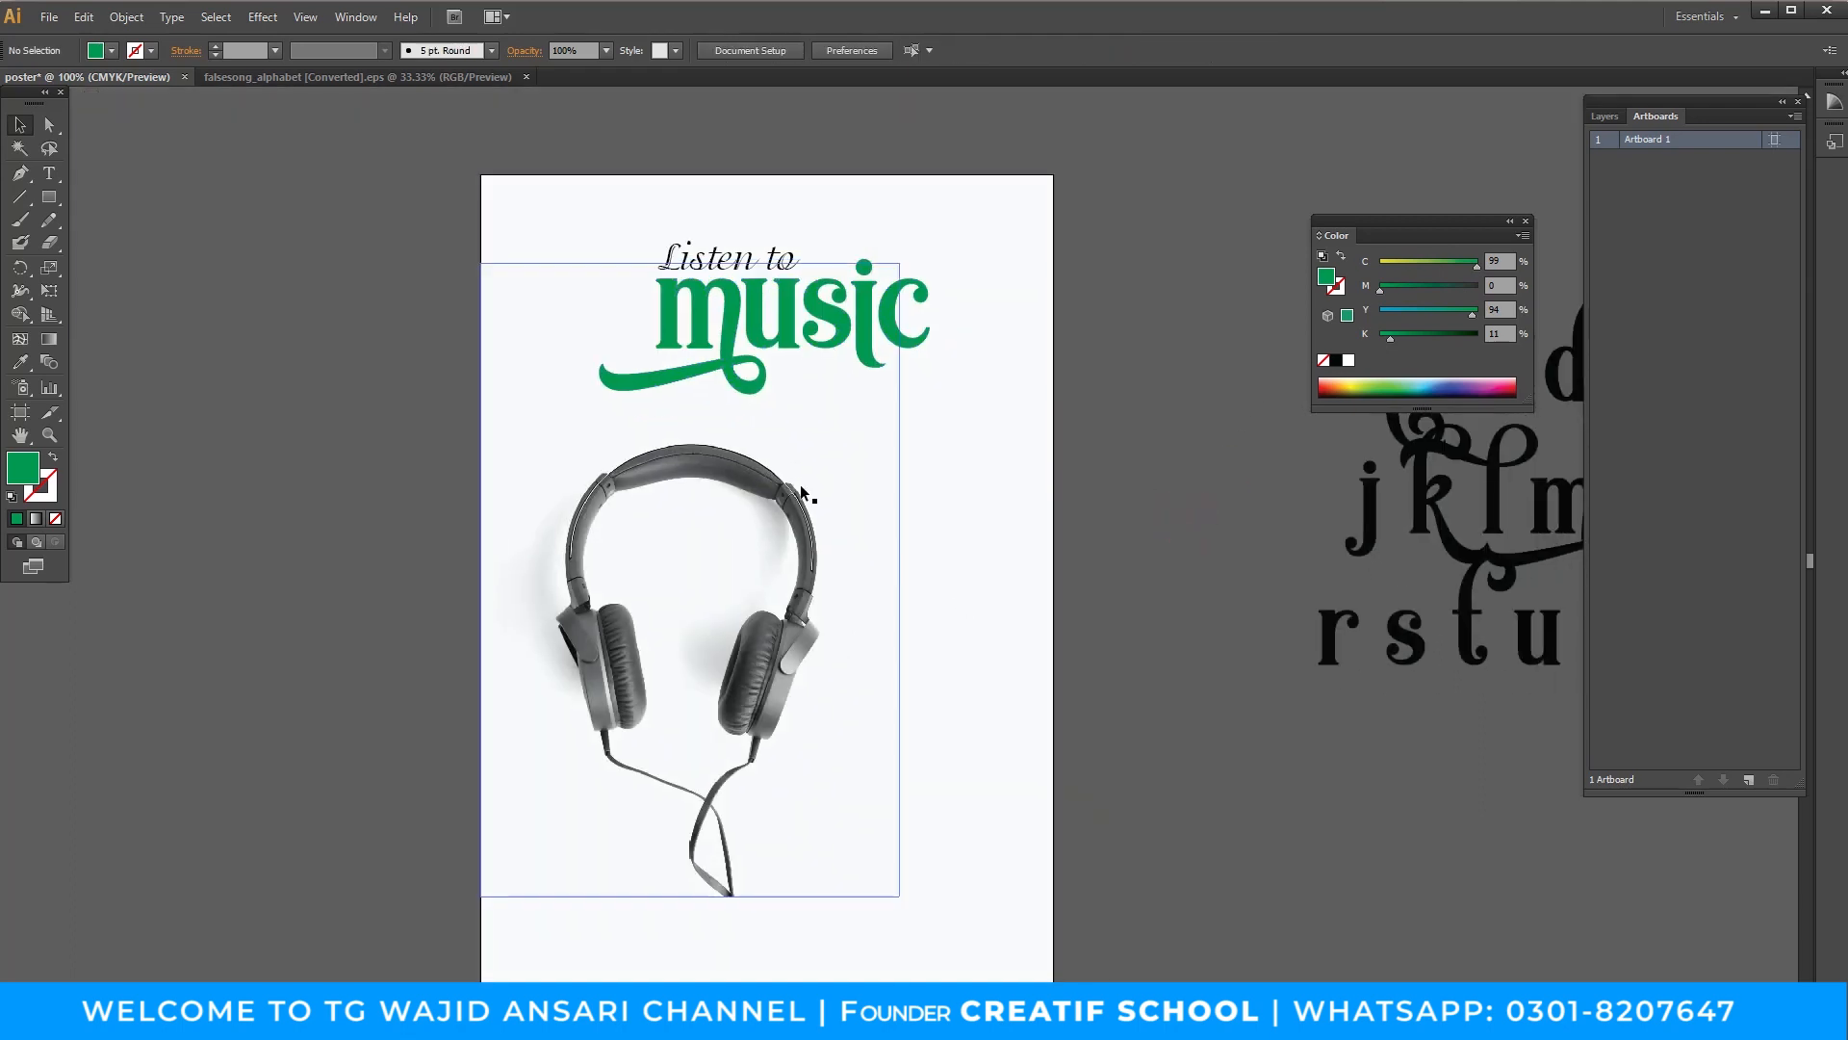
{"action": "left_click", "coordinate": [1163, 491]}
Review the whole poster with its green heading, cycling through the full-screen views.
{"action": "left_click_drag", "start_coordinate": [875, 560], "coordinate": [967, 553]}
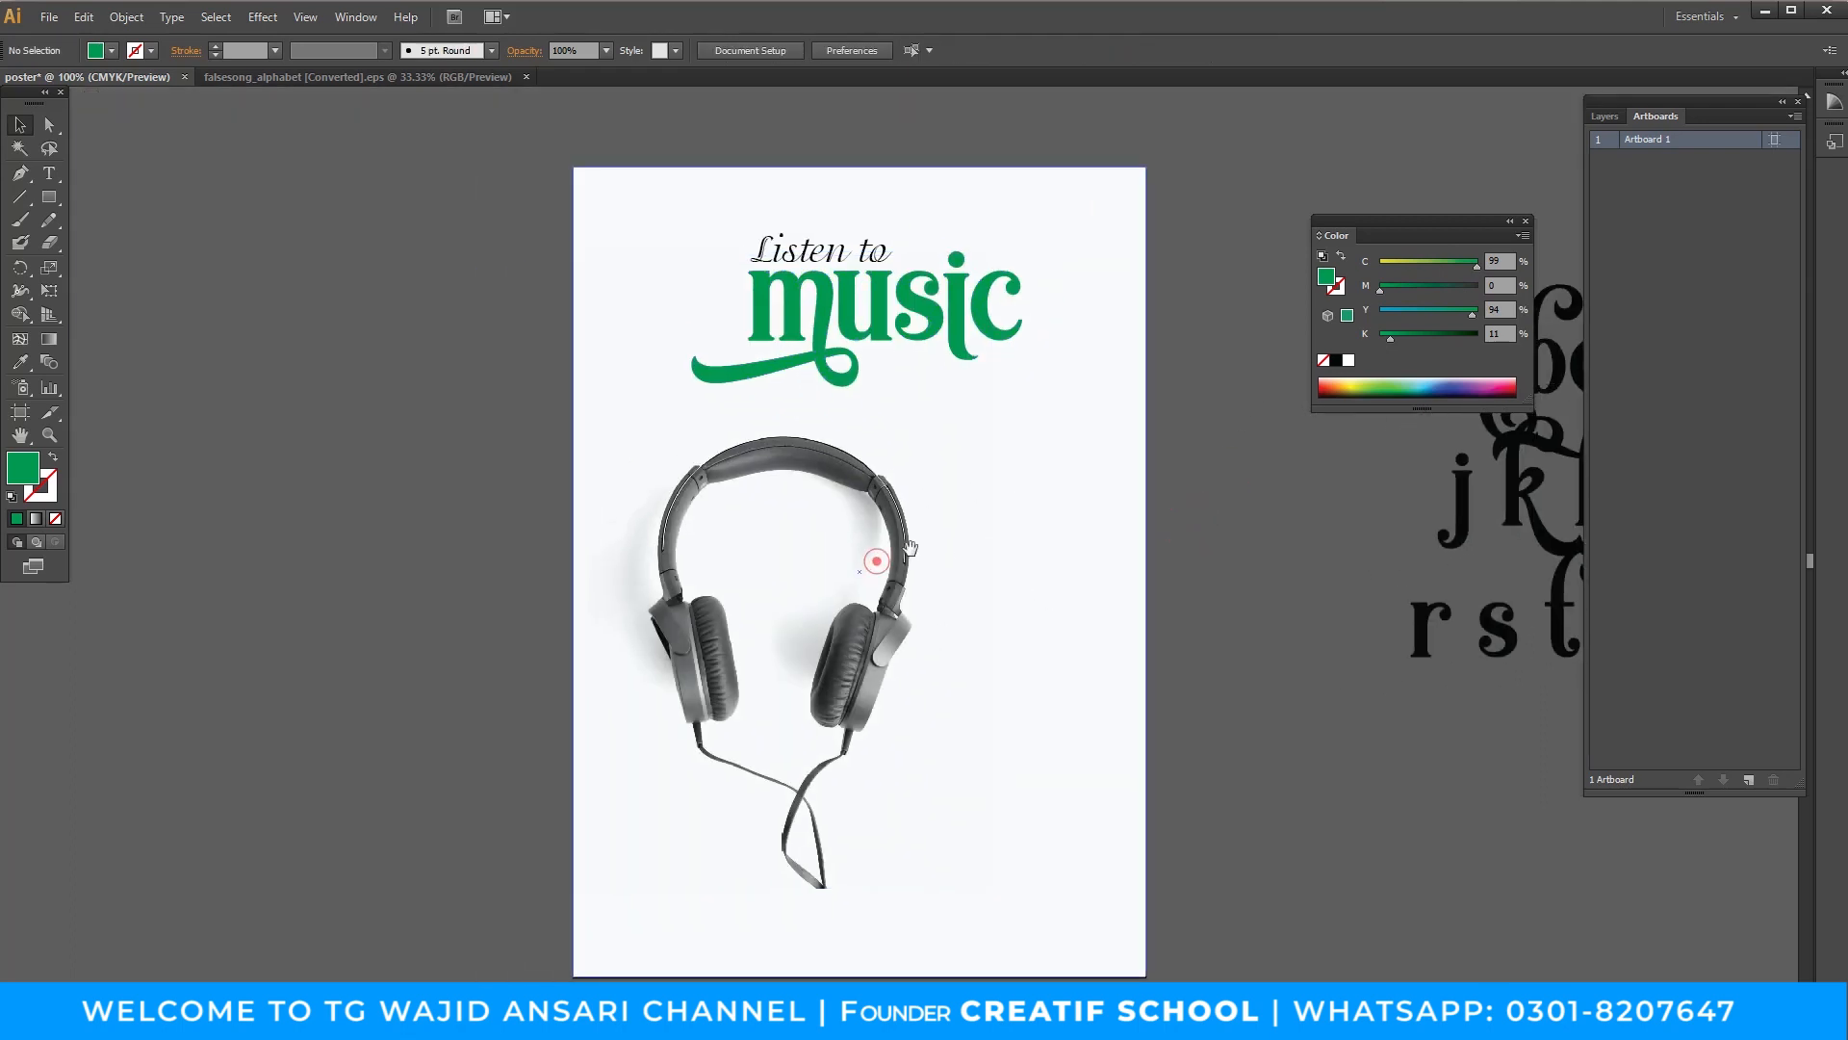
{"action": "left_click", "coordinate": [826, 306]}
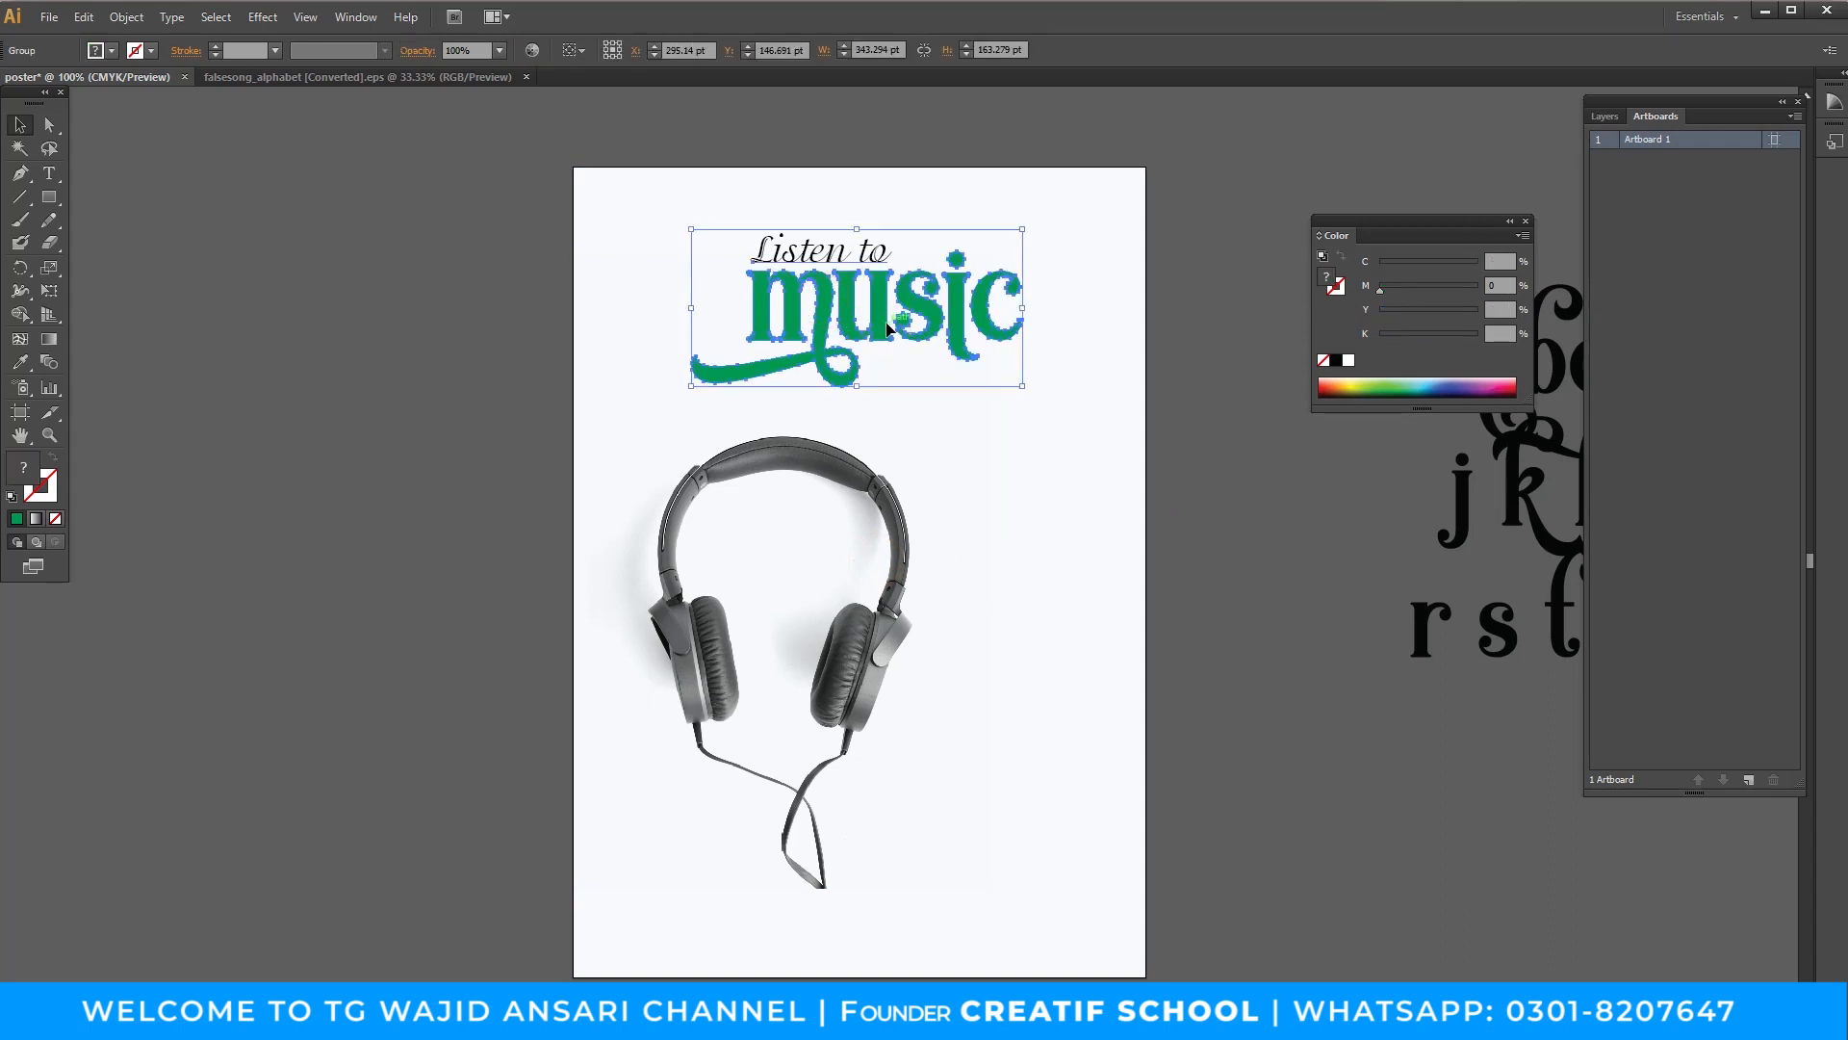
{"action": "left_click", "coordinate": [1279, 562]}
{"action": "left_click_drag", "start_coordinate": [1126, 574], "coordinate": [1065, 578]}
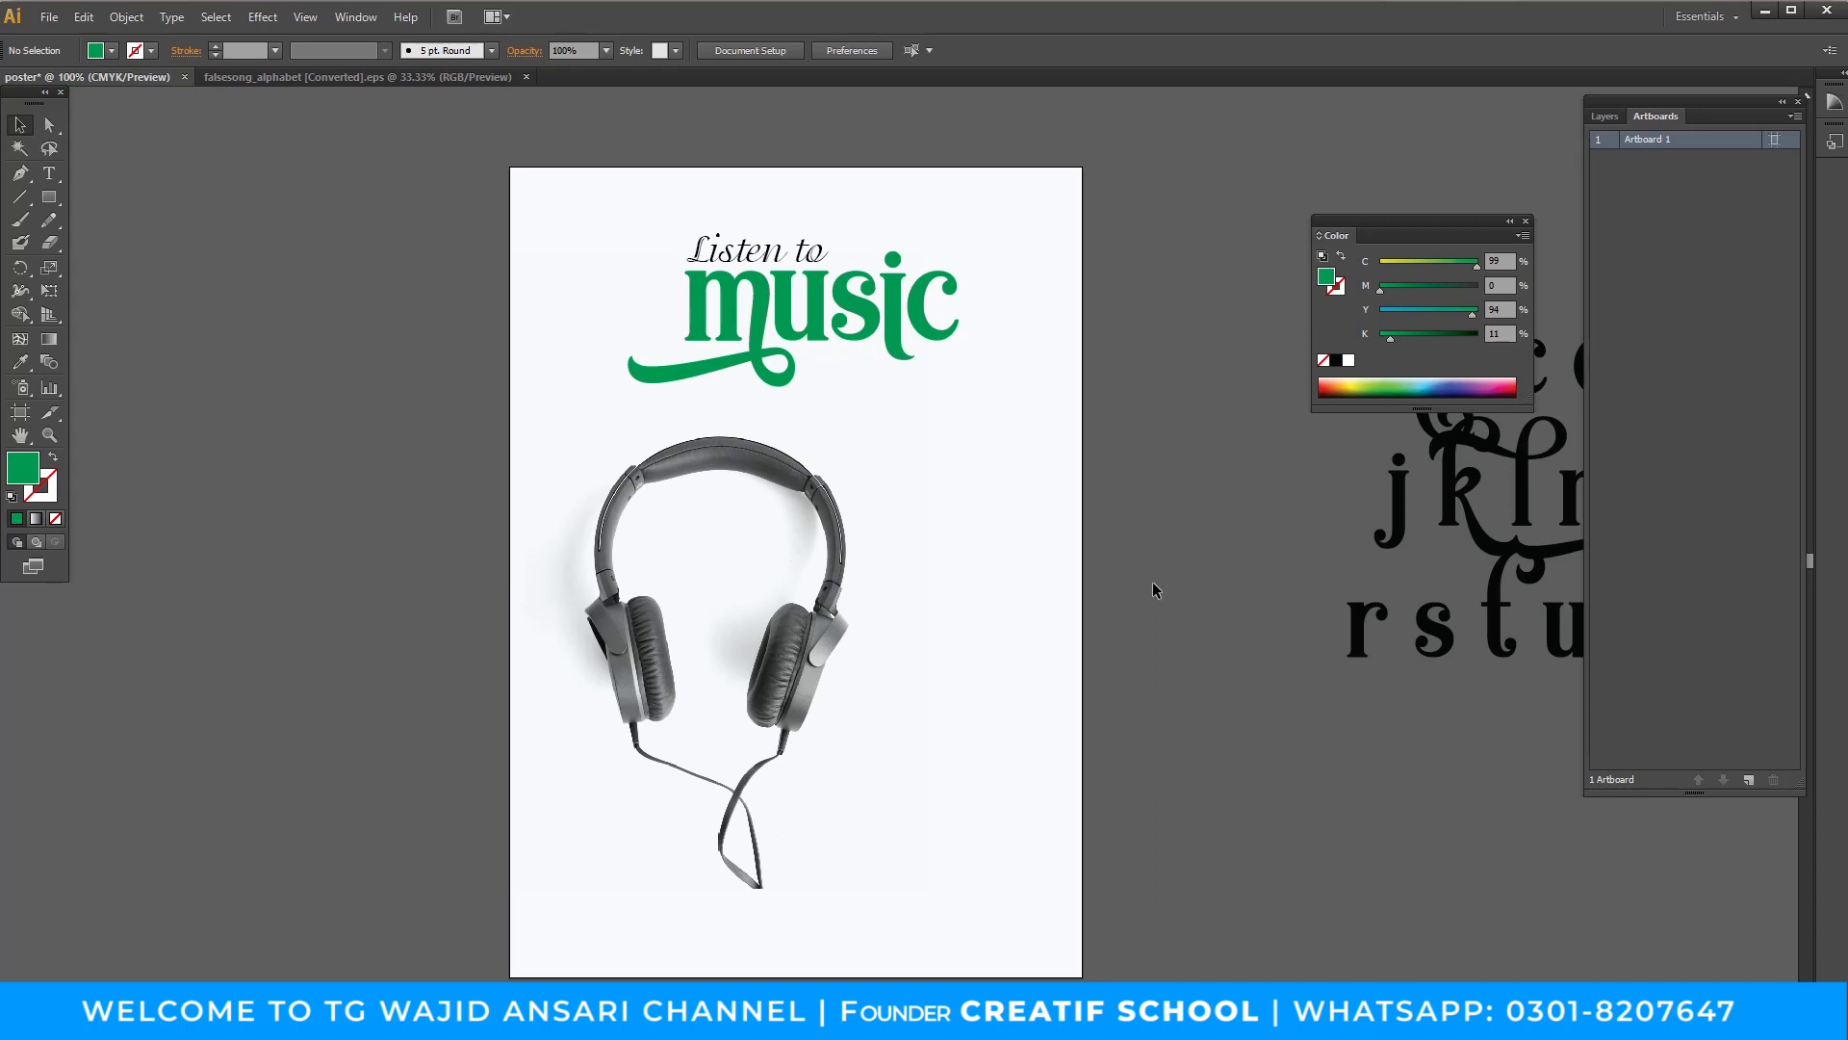
{"action": "key", "text": "f"}
{"action": "key", "text": "f"}
{"action": "key", "text": "f"}
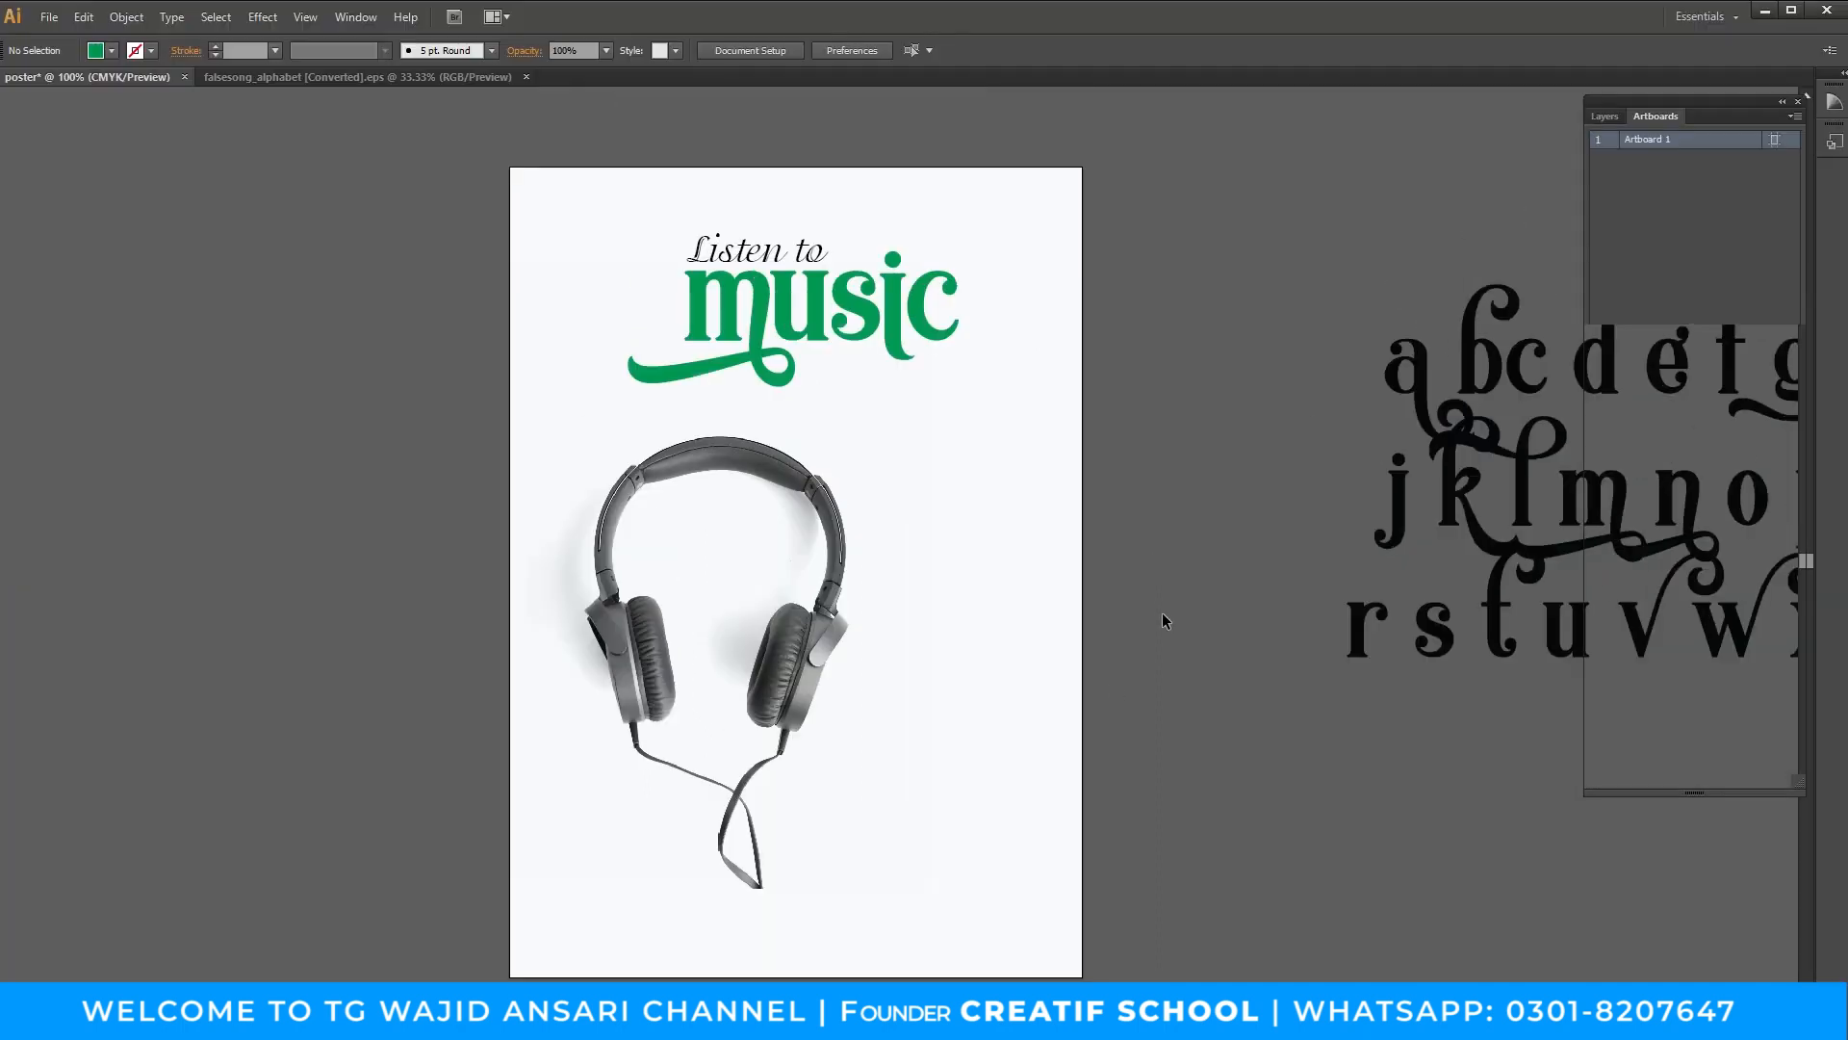
Switch to Chrome and search Google Images for "audinic logo", accepting the corrected spelling "audionic logo".
{"action": "key", "text": "Tab"}
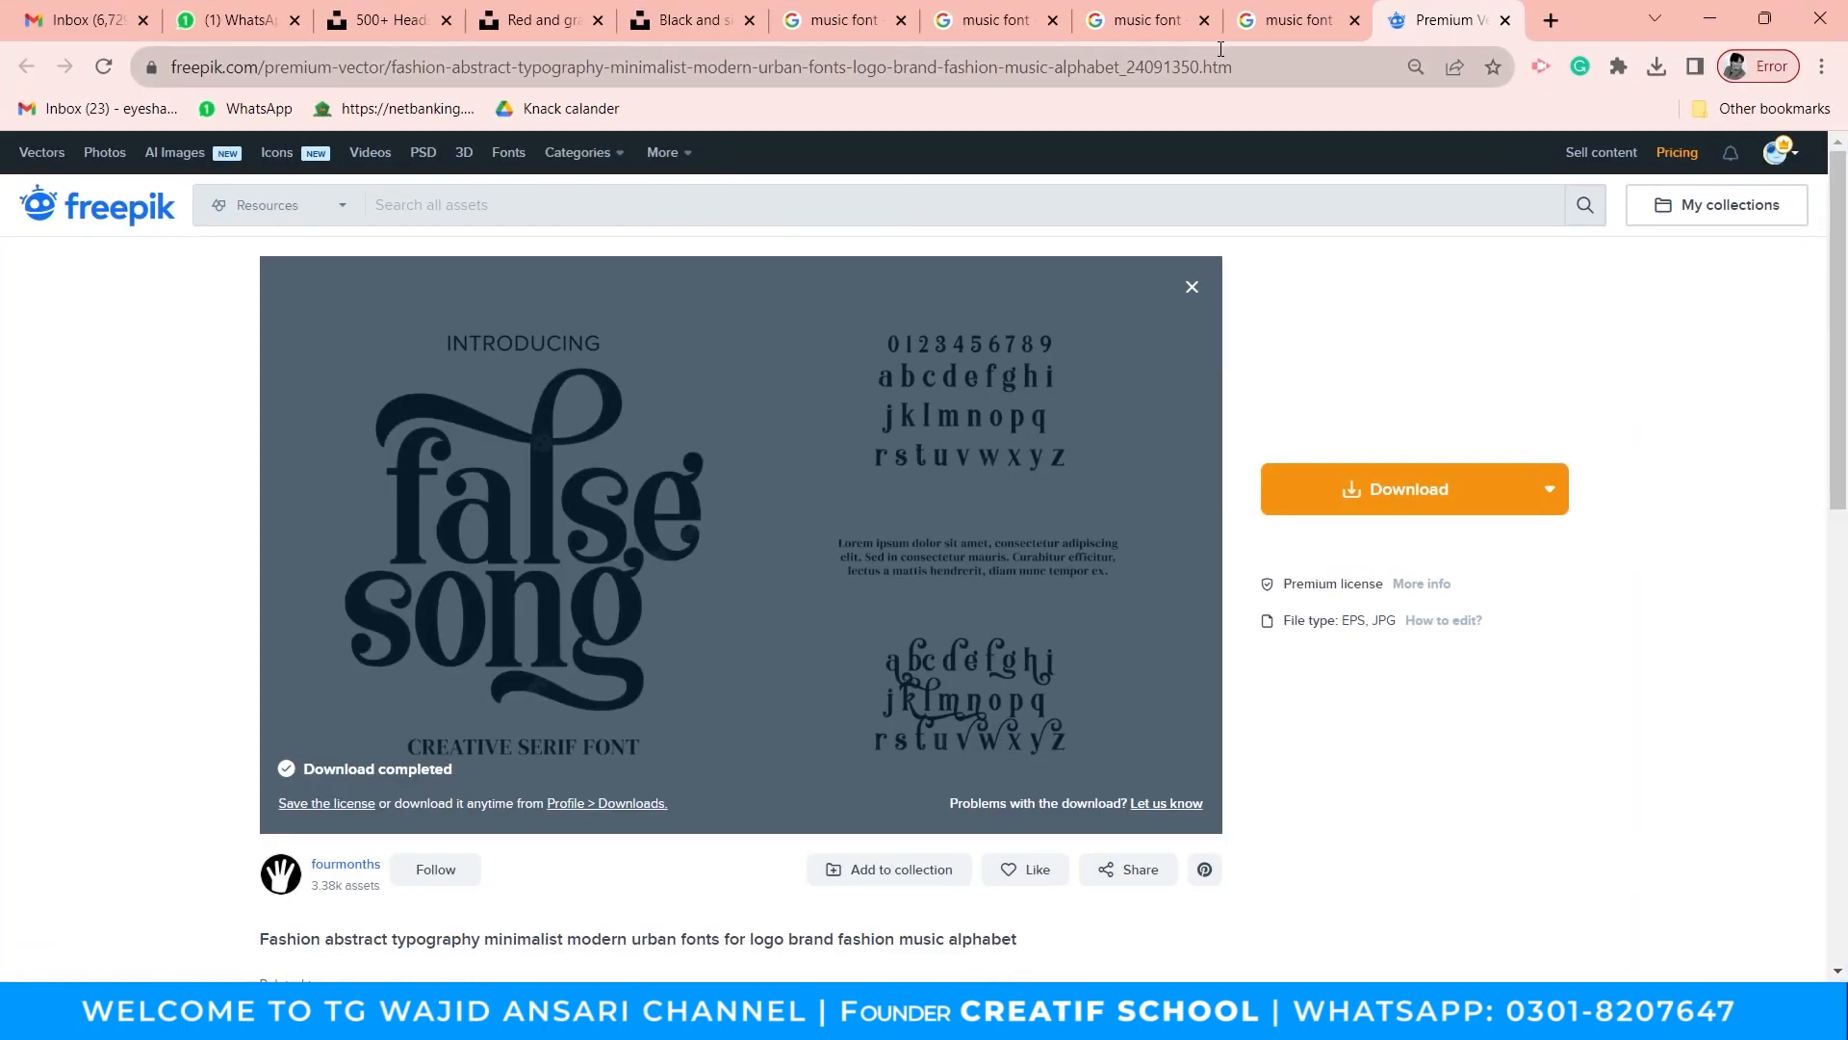
{"action": "left_click", "coordinate": [1212, 69]}
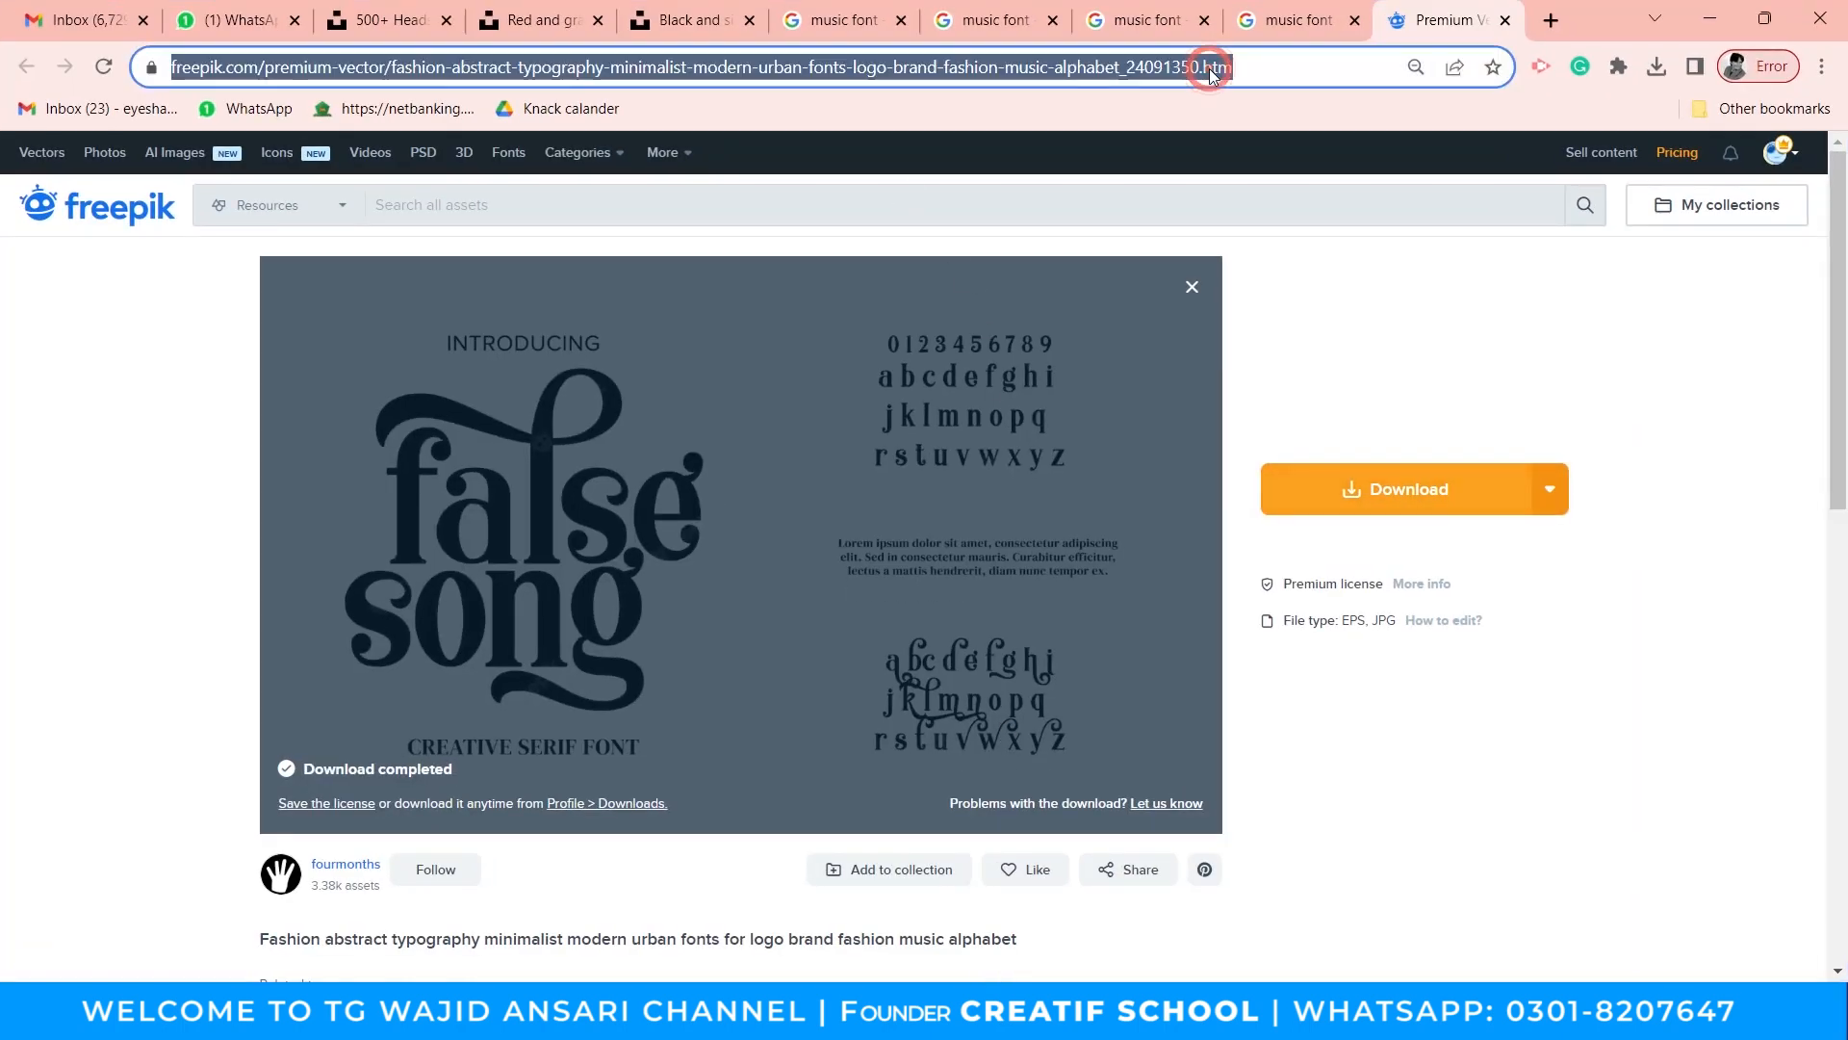
{"action": "type", "text": "audin"}
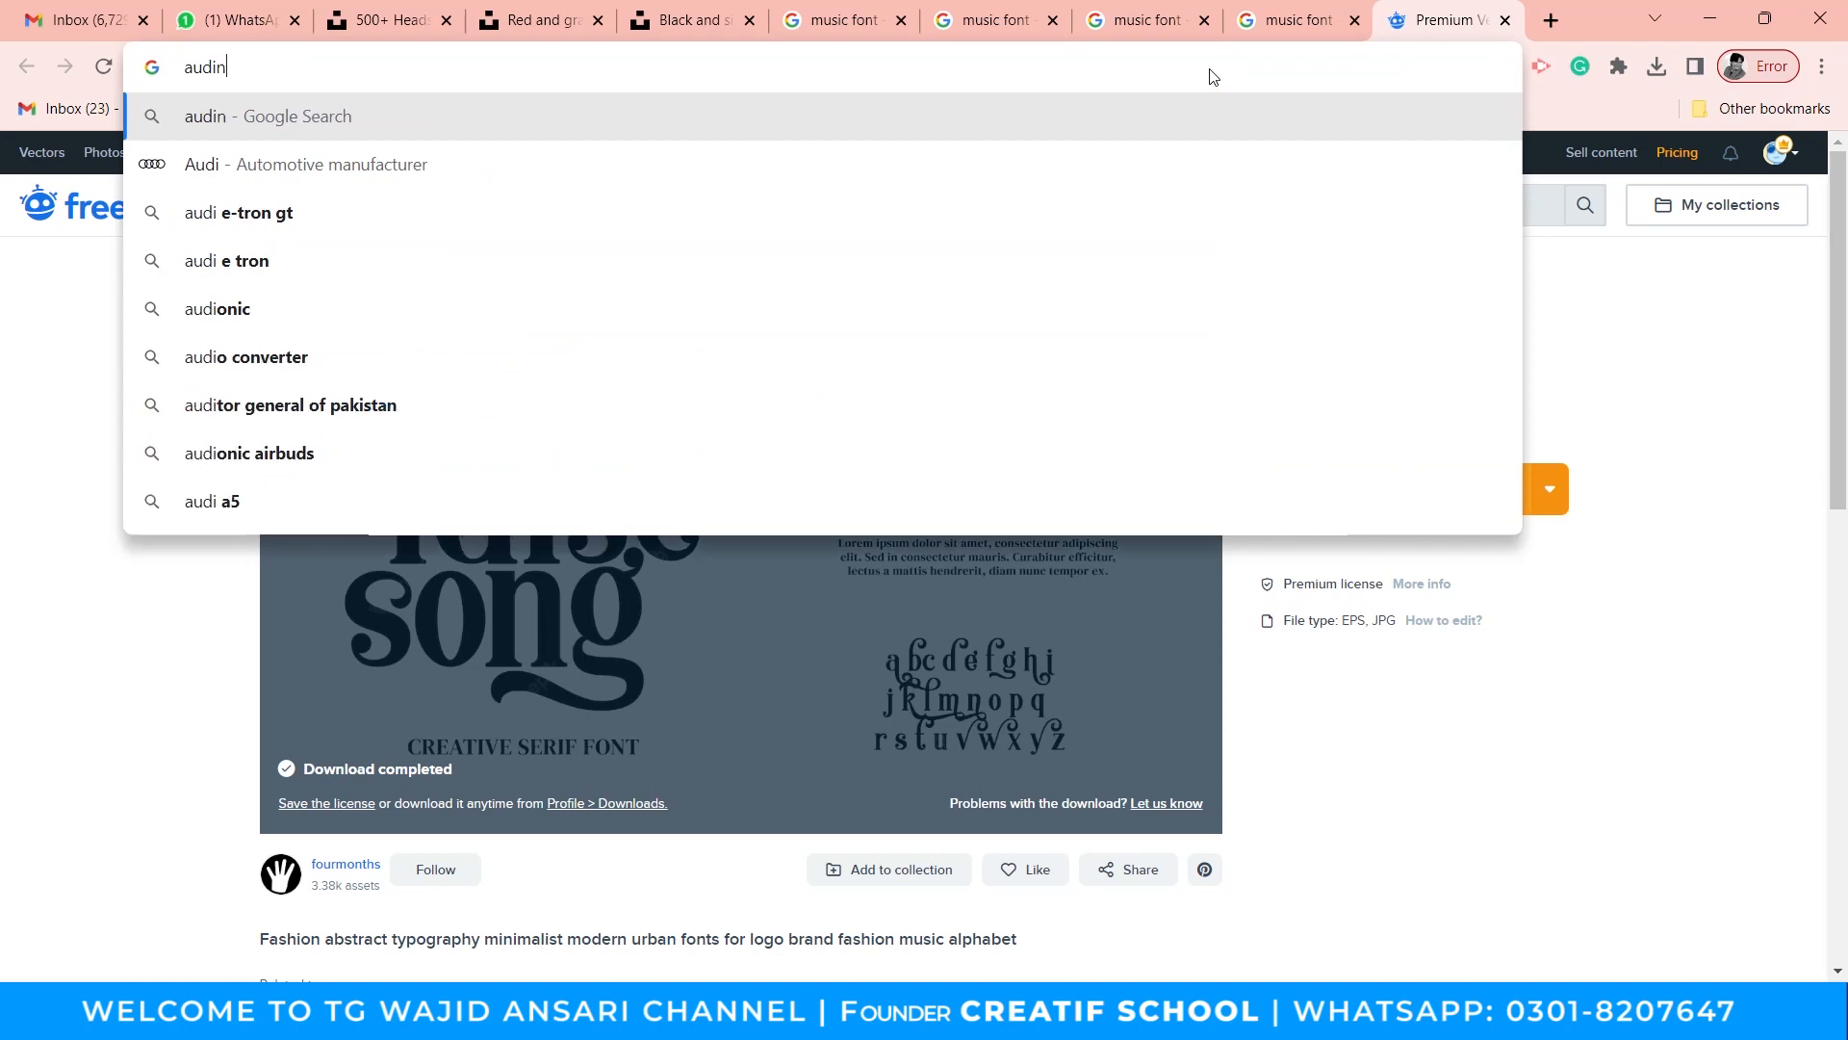
{"action": "type", "text": "ic logo"}
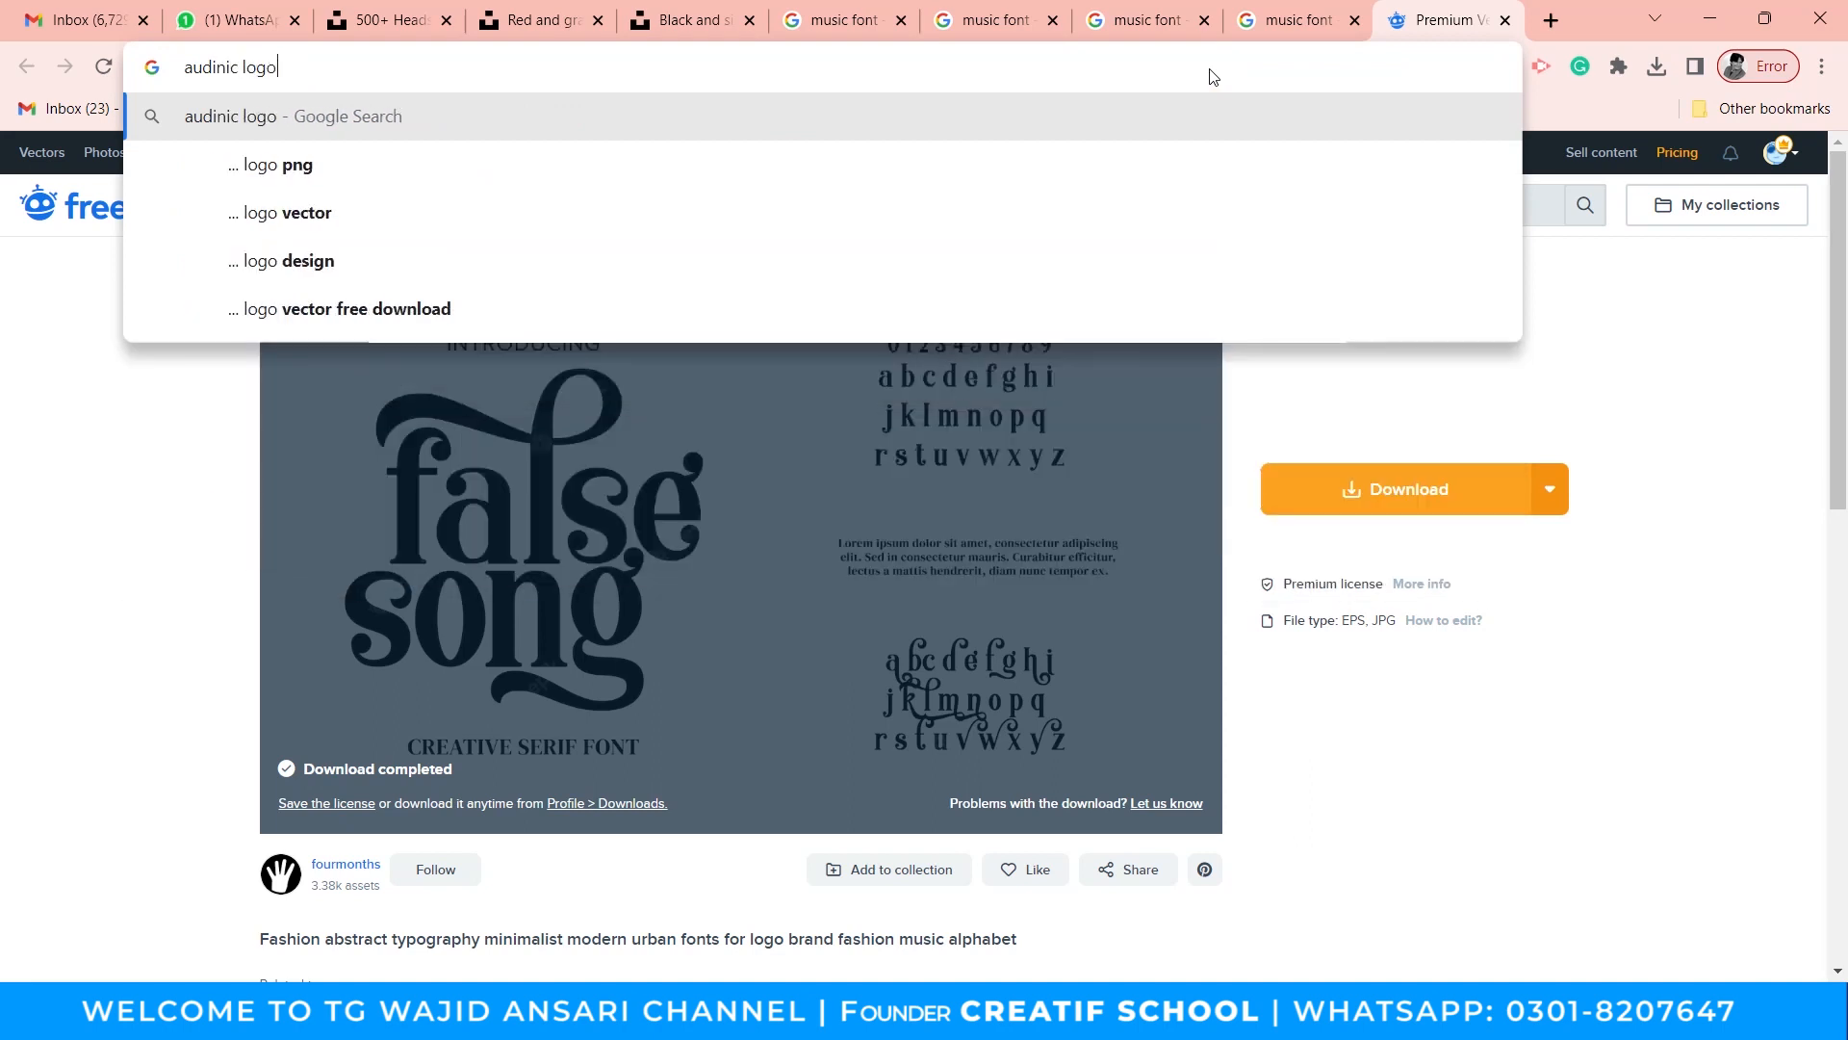
{"action": "key", "text": "Return"}
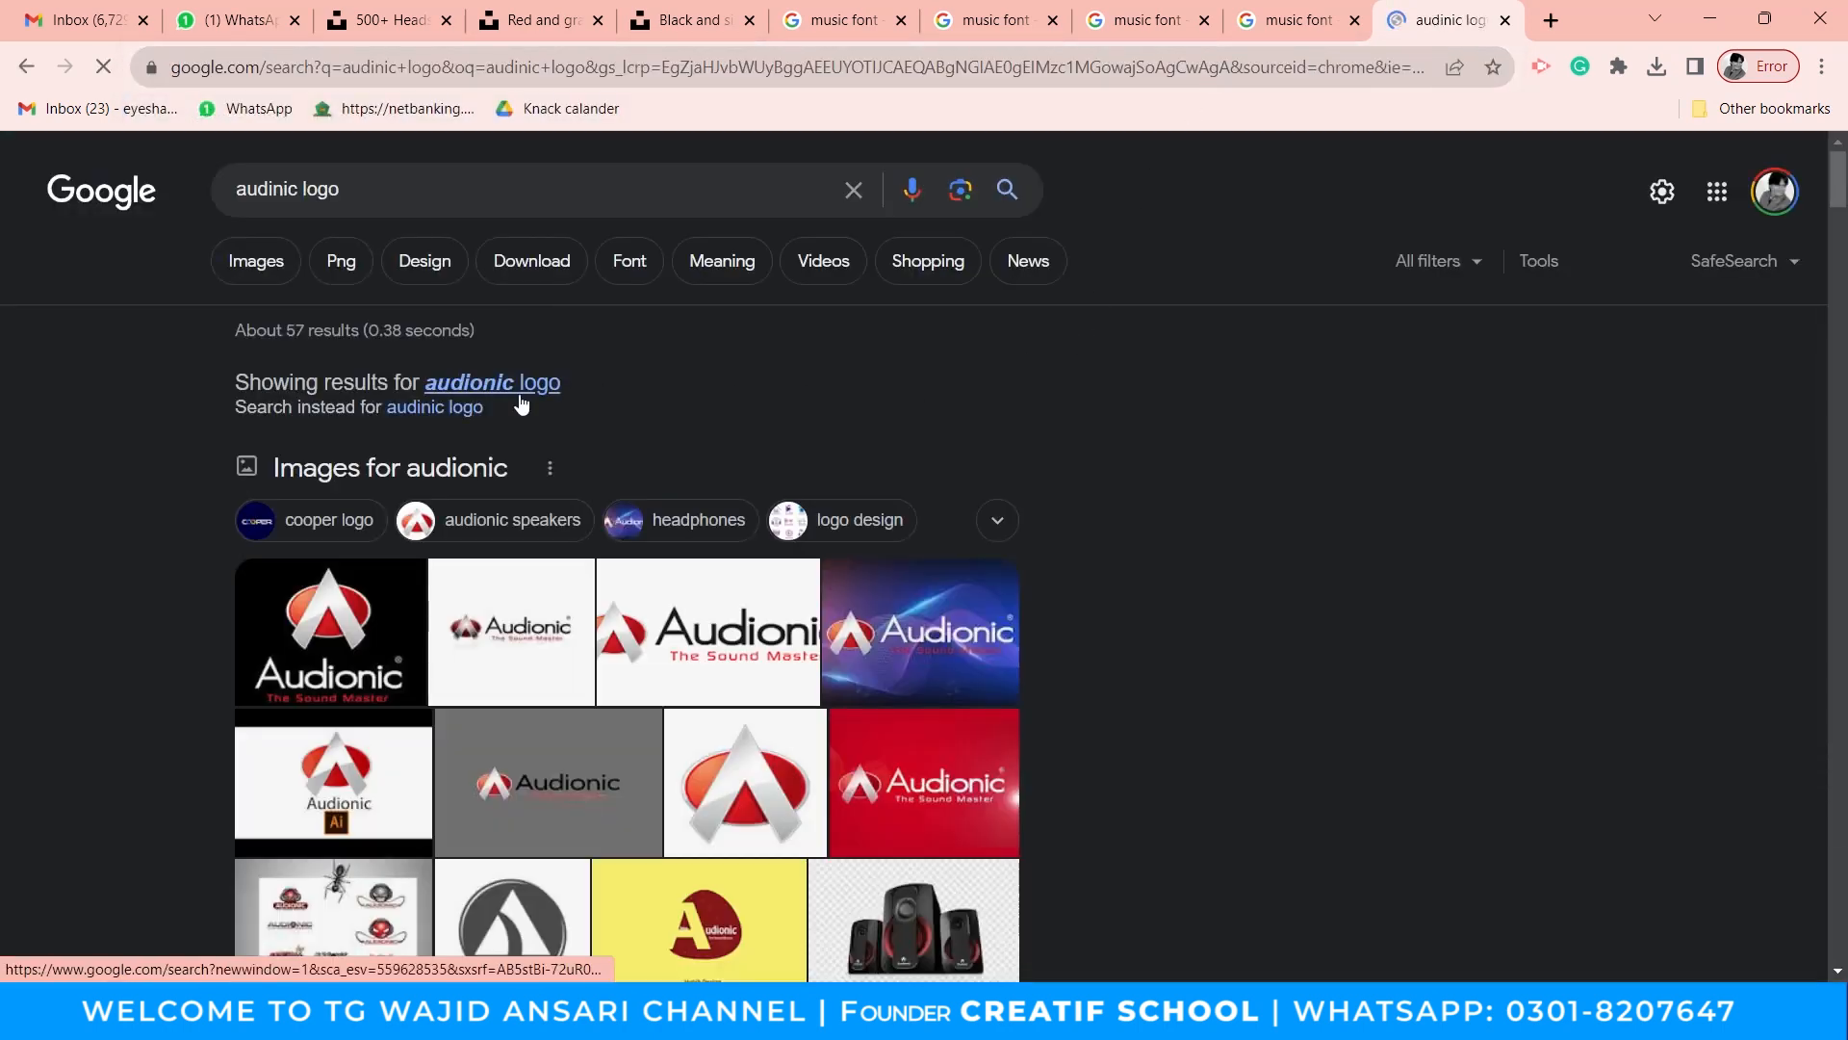
{"action": "left_click", "coordinate": [520, 395]}
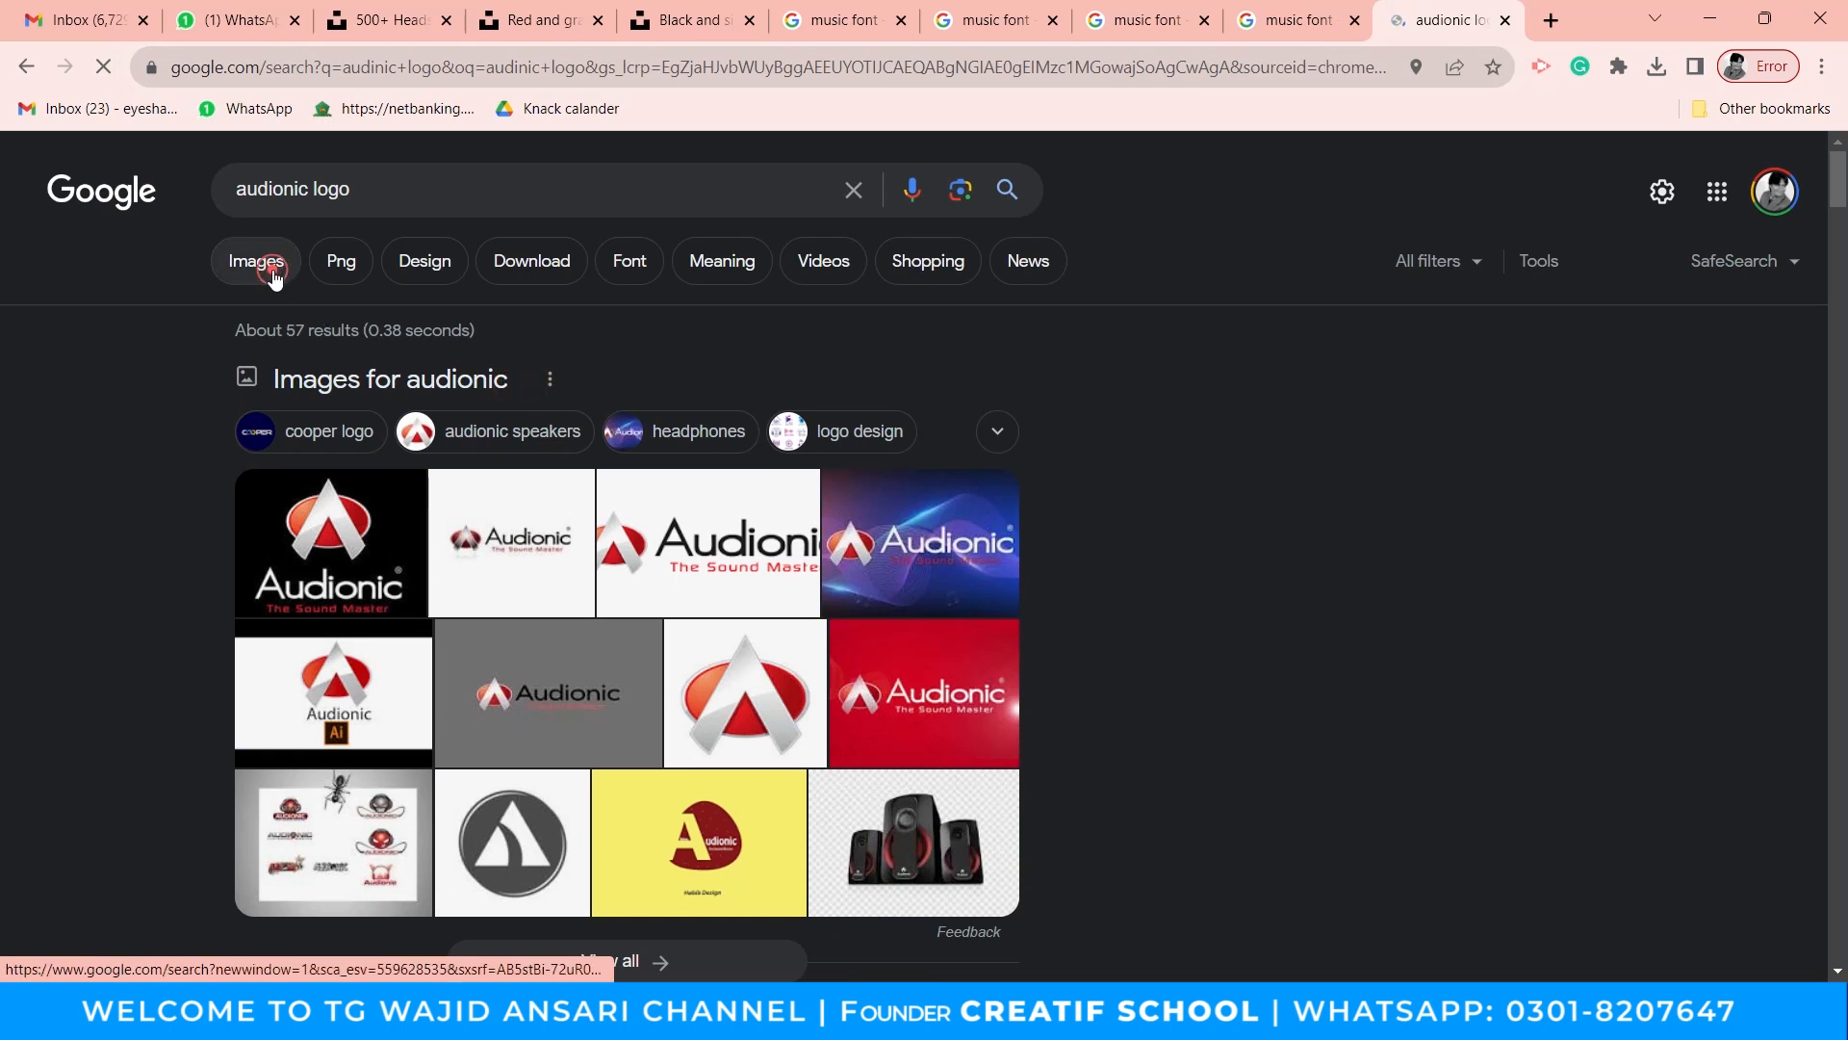
{"action": "left_click", "coordinate": [274, 272]}
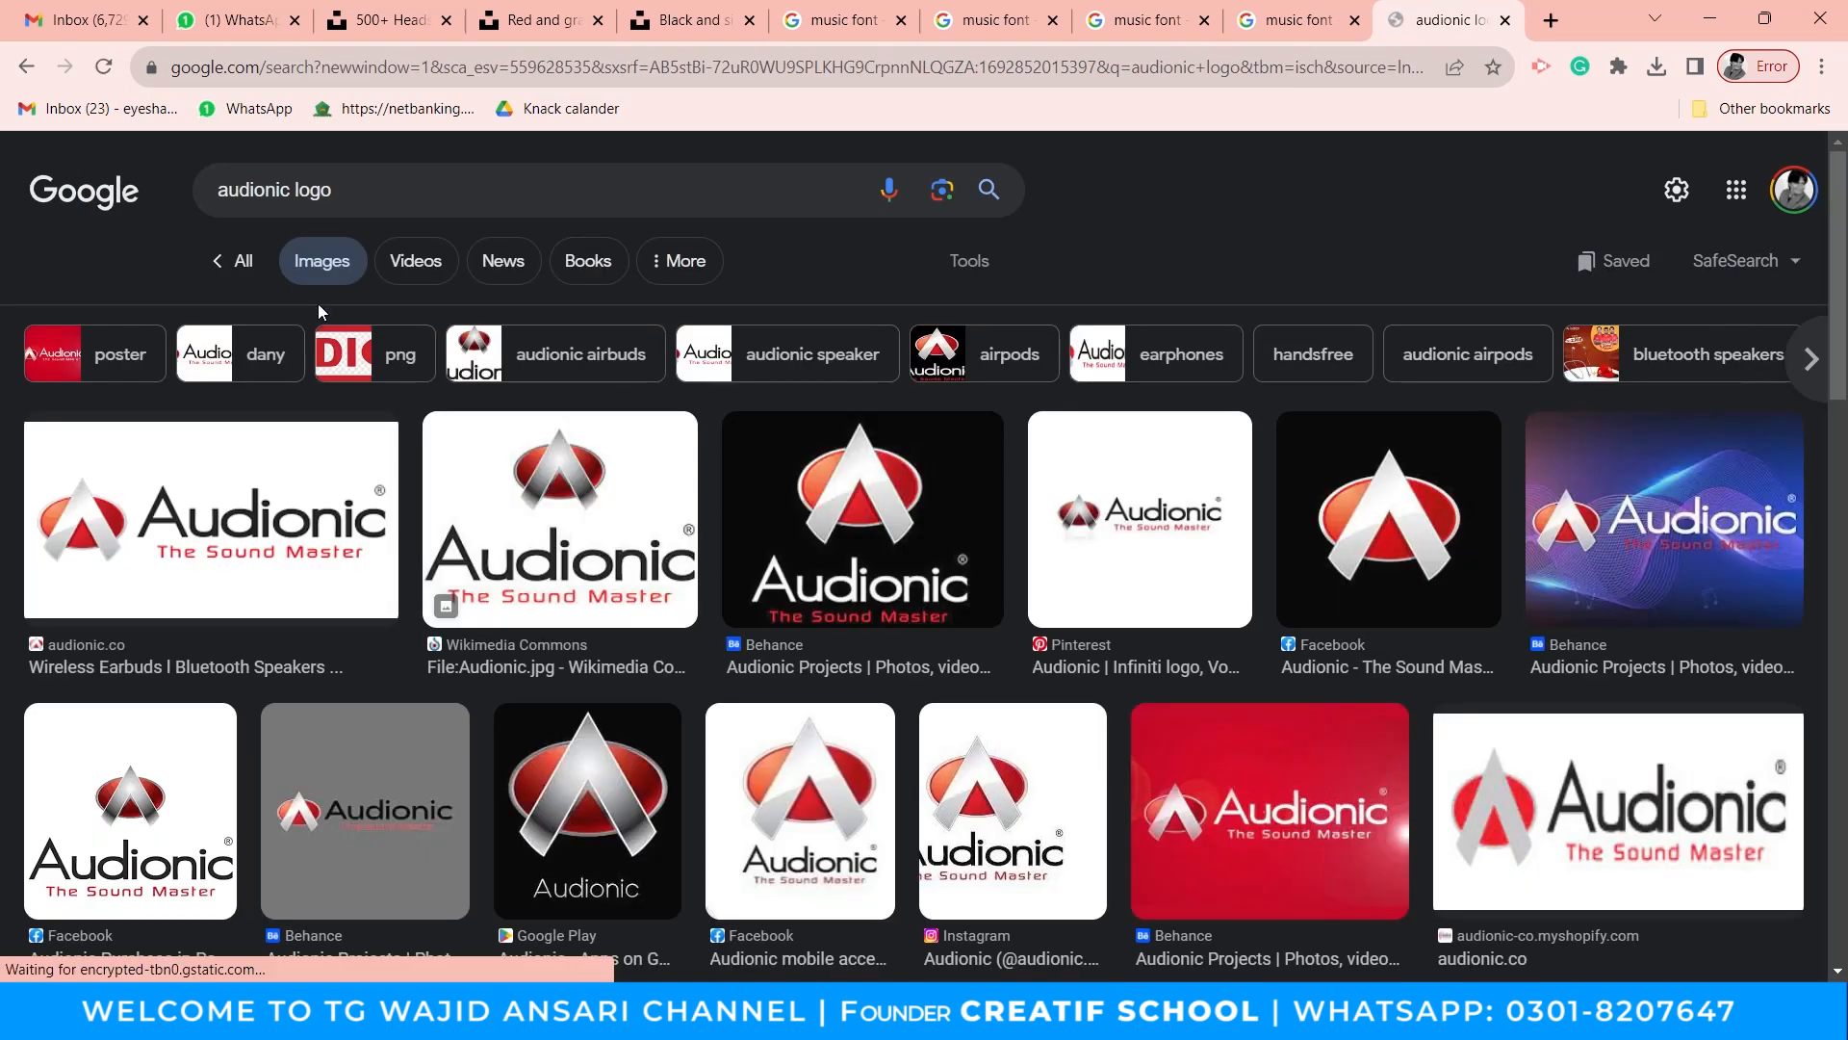
Save the first Audionic logo image result, from audionic.co, to the Desktop as a WEBP file.
{"action": "left_click", "coordinate": [261, 528]}
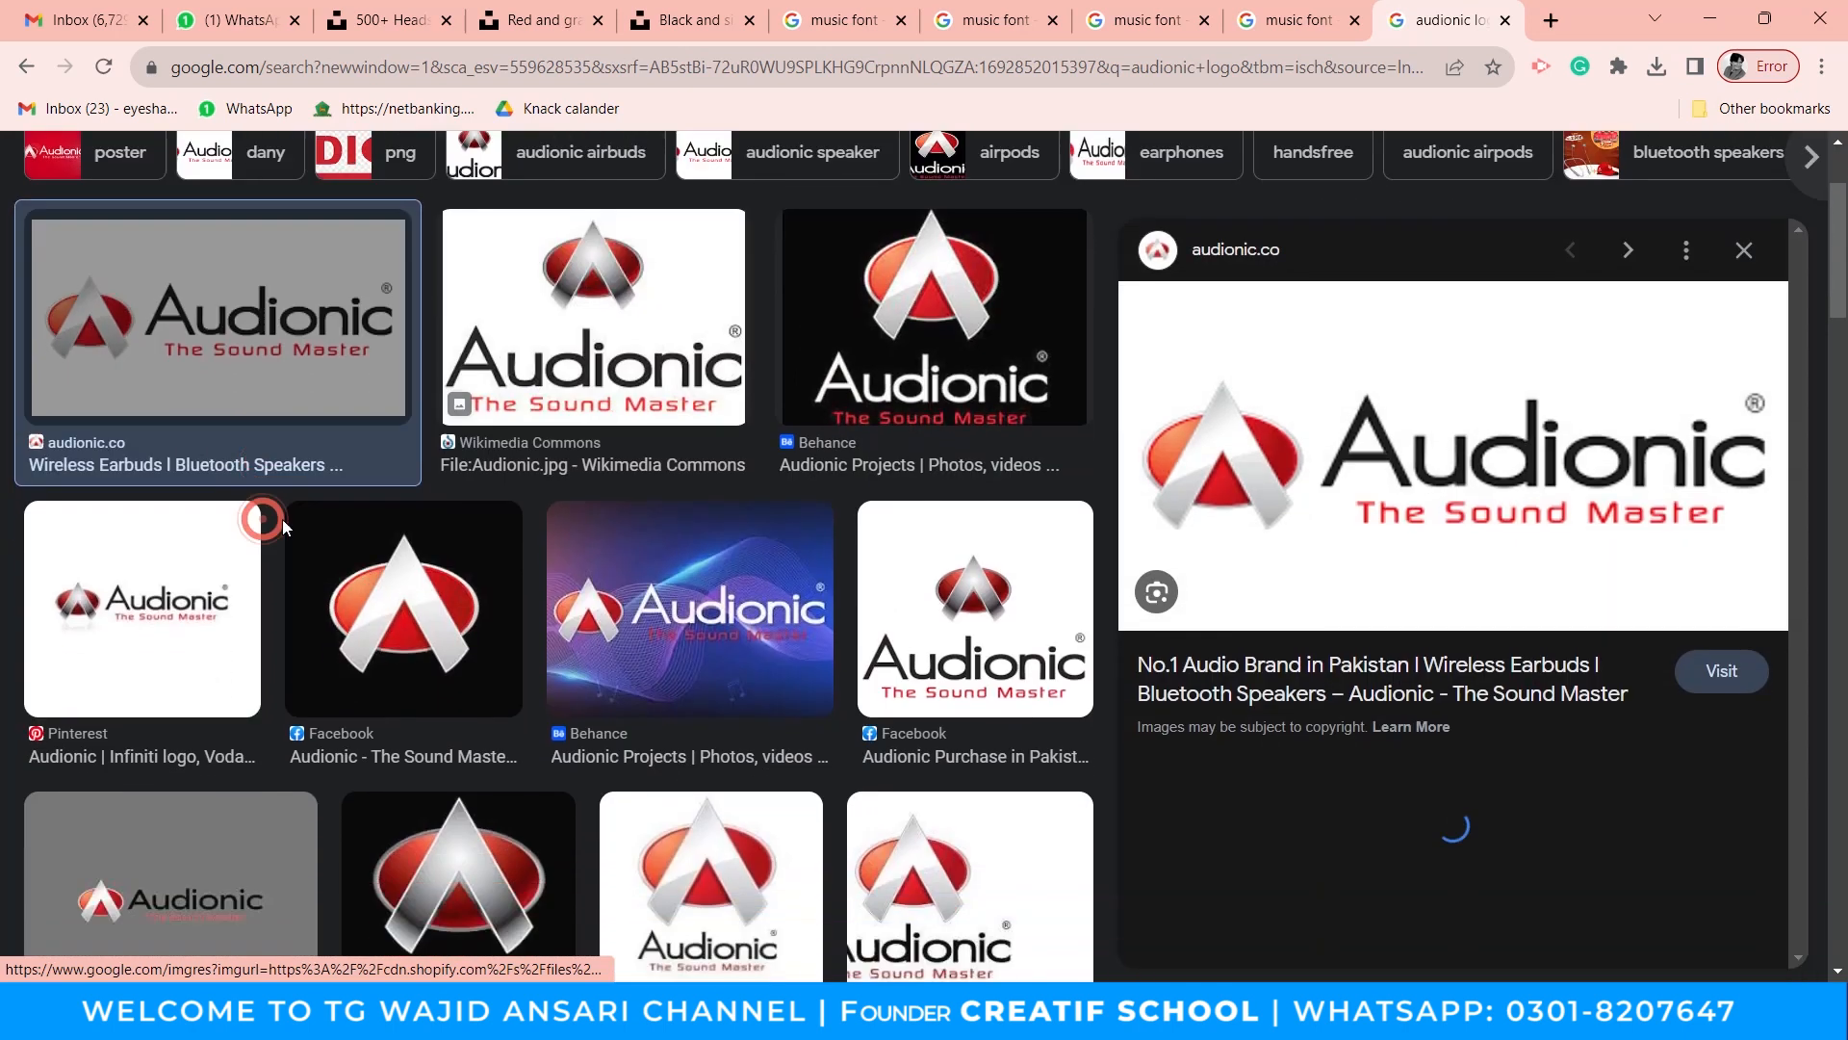
{"action": "right_click", "coordinate": [1391, 478]}
{"action": "left_click", "coordinate": [1531, 737]}
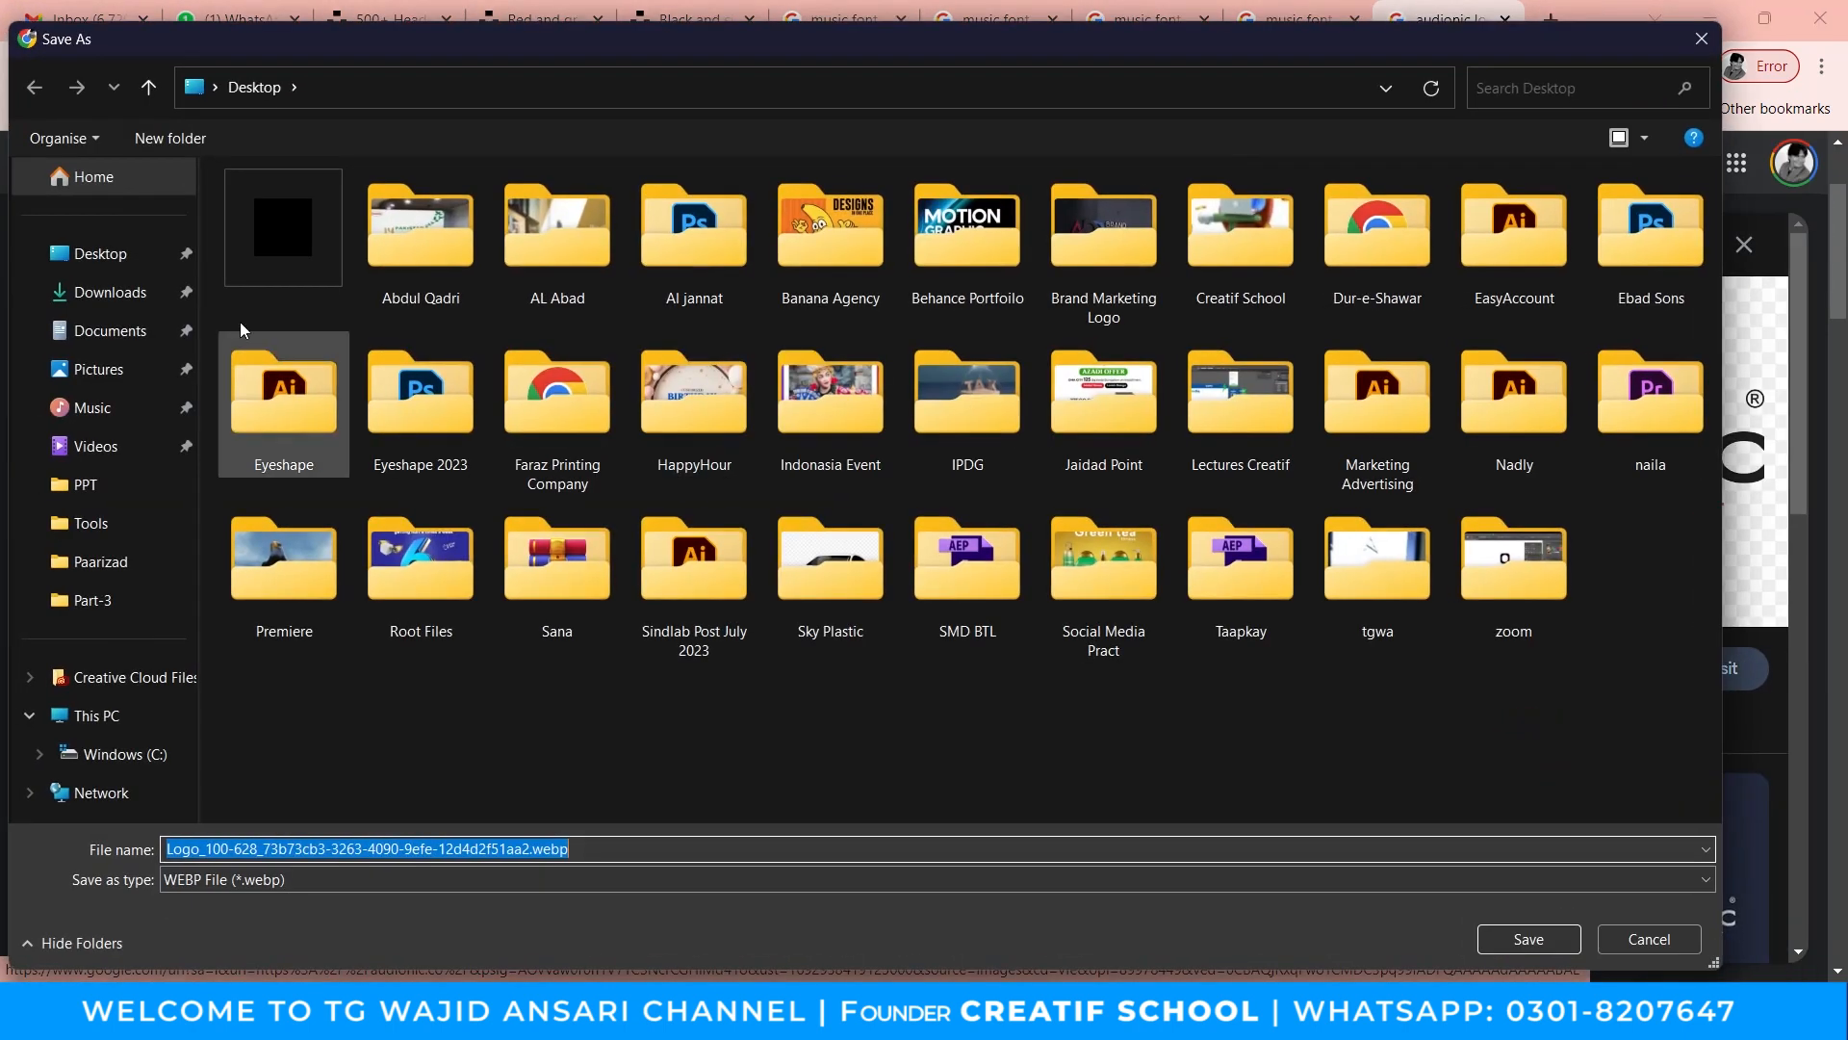
{"action": "left_click", "coordinate": [178, 262]}
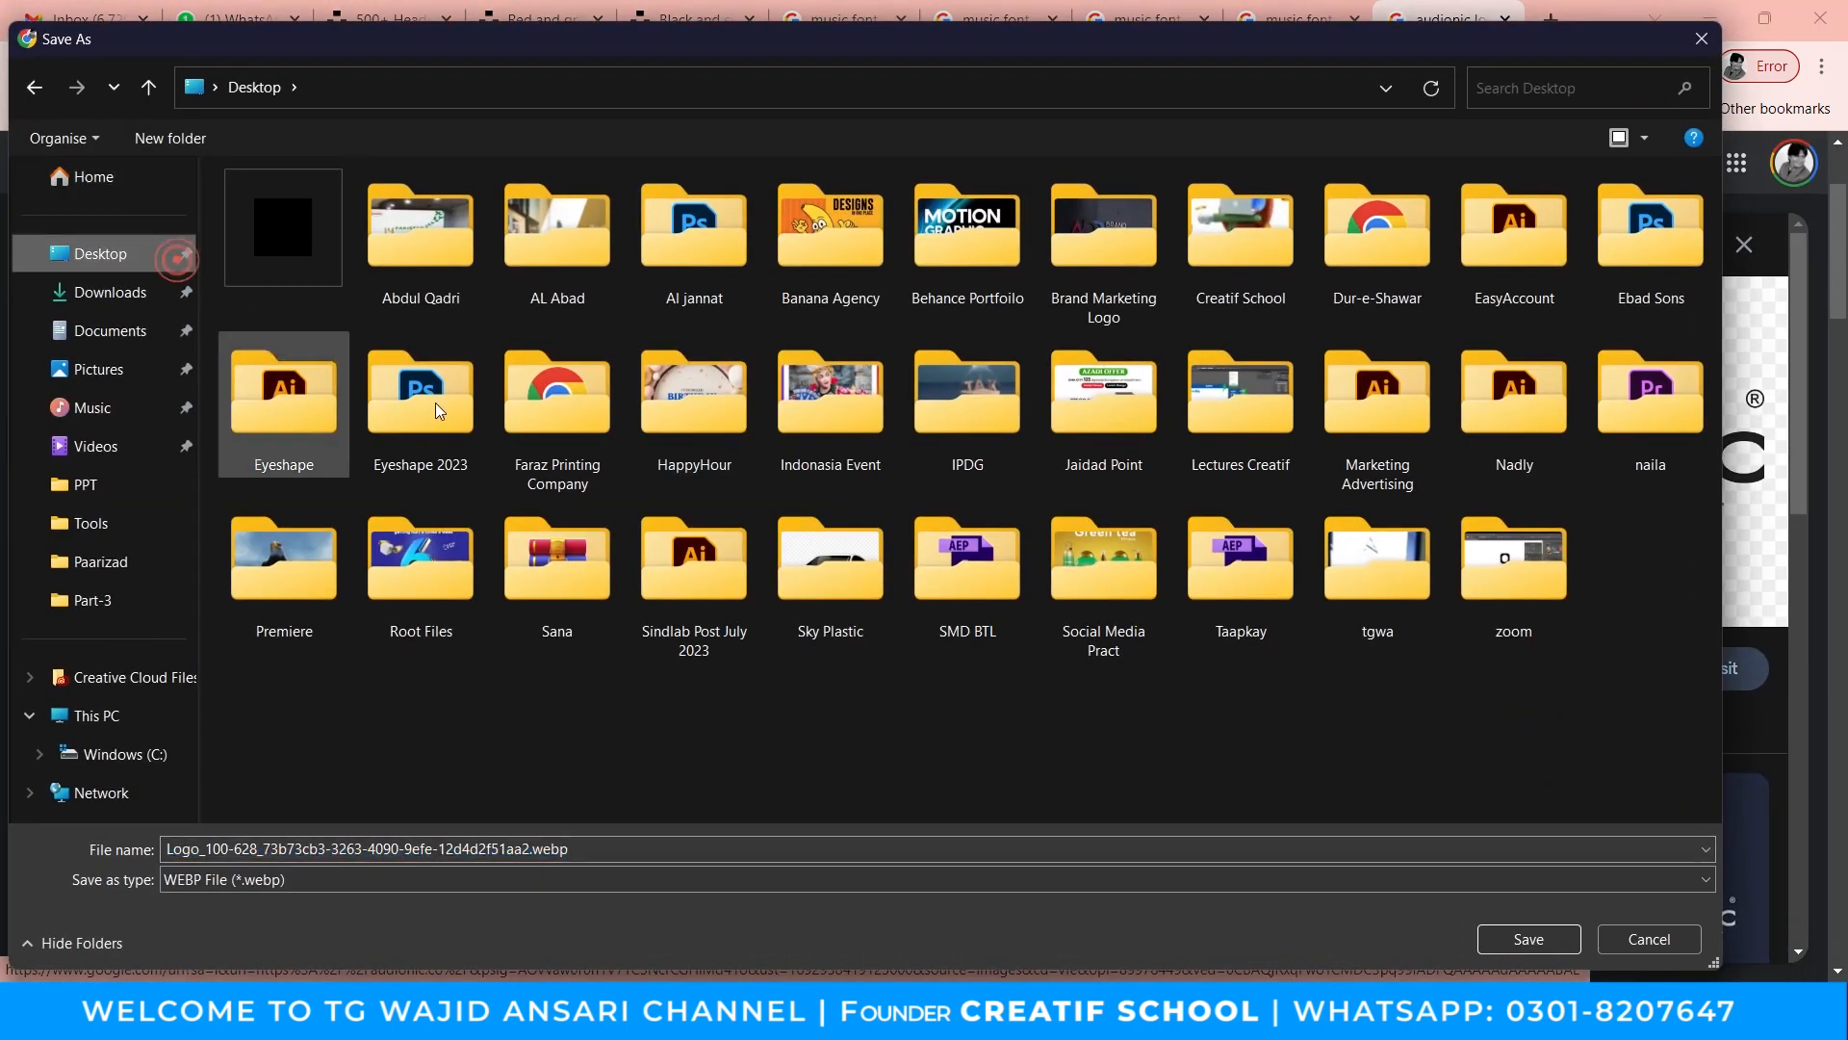
{"action": "left_click", "coordinate": [1552, 938]}
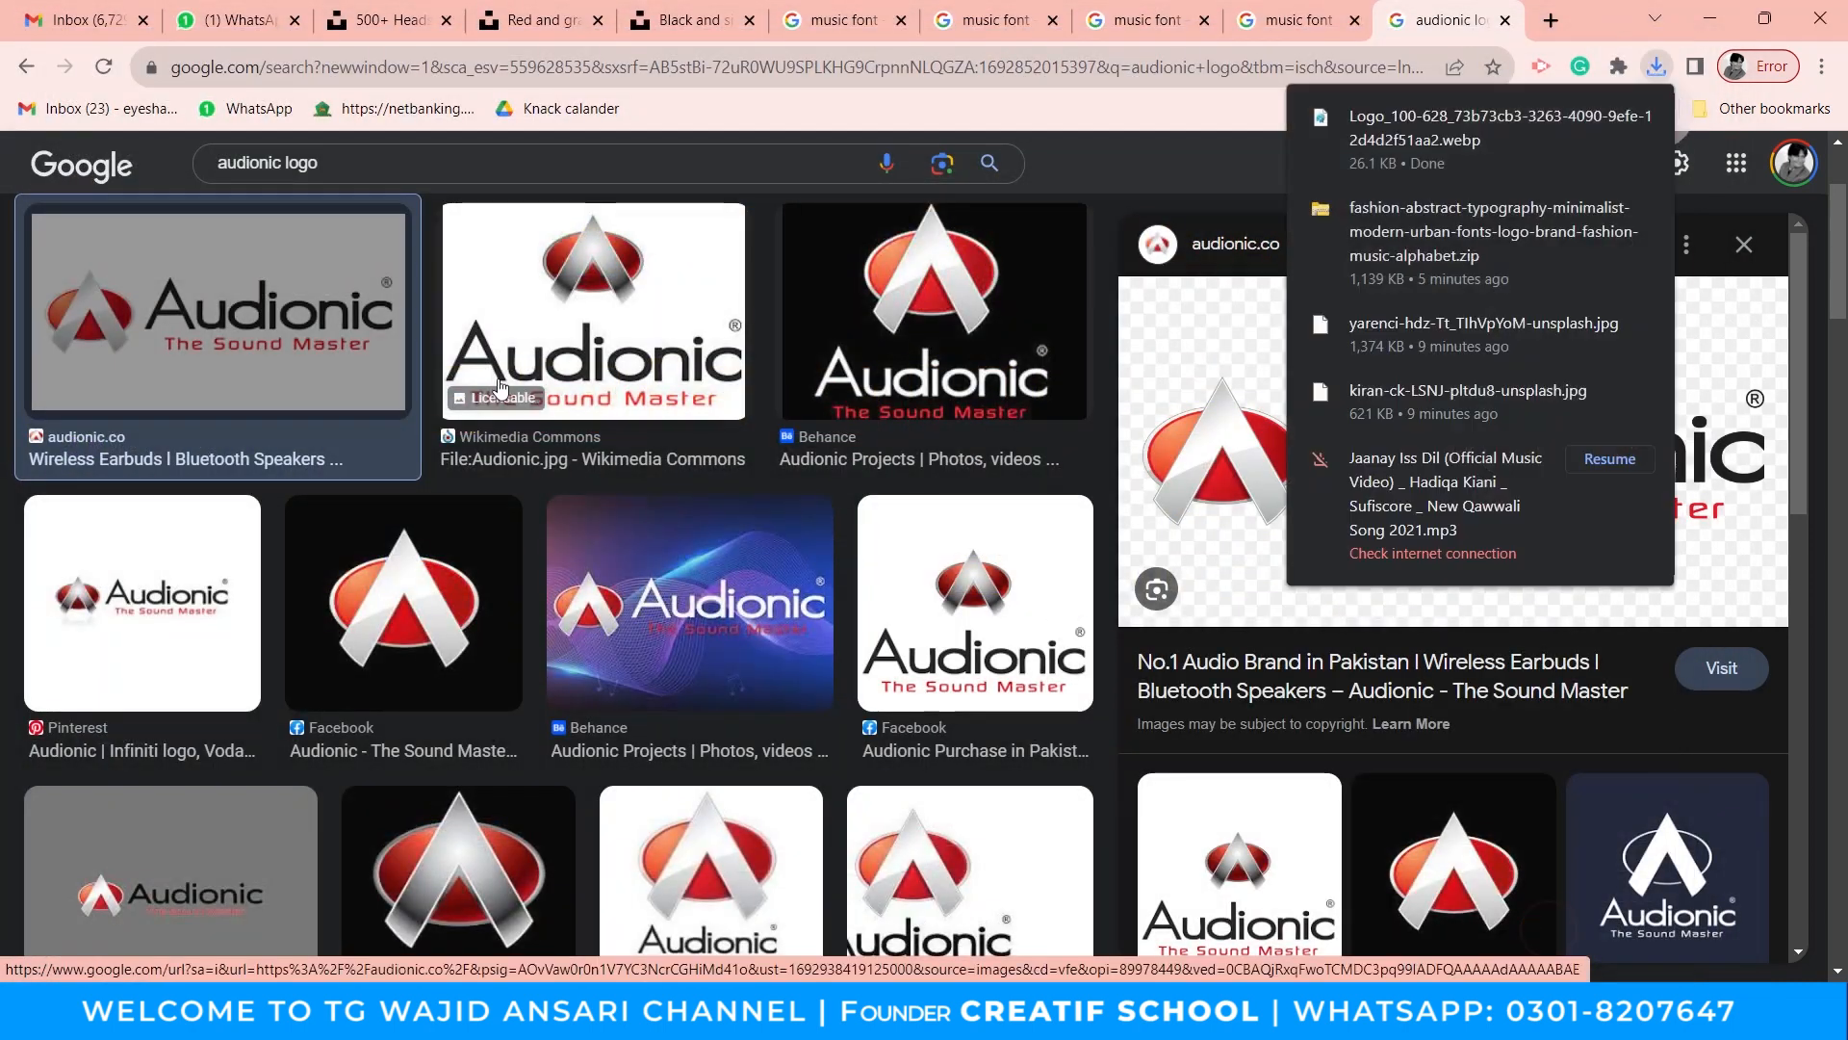
Try to place the WEBP Audionic logo from the Desktop into the Illustrator poster.
{"action": "key", "text": "super+d"}
{"action": "left_click", "coordinate": [768, 500]}
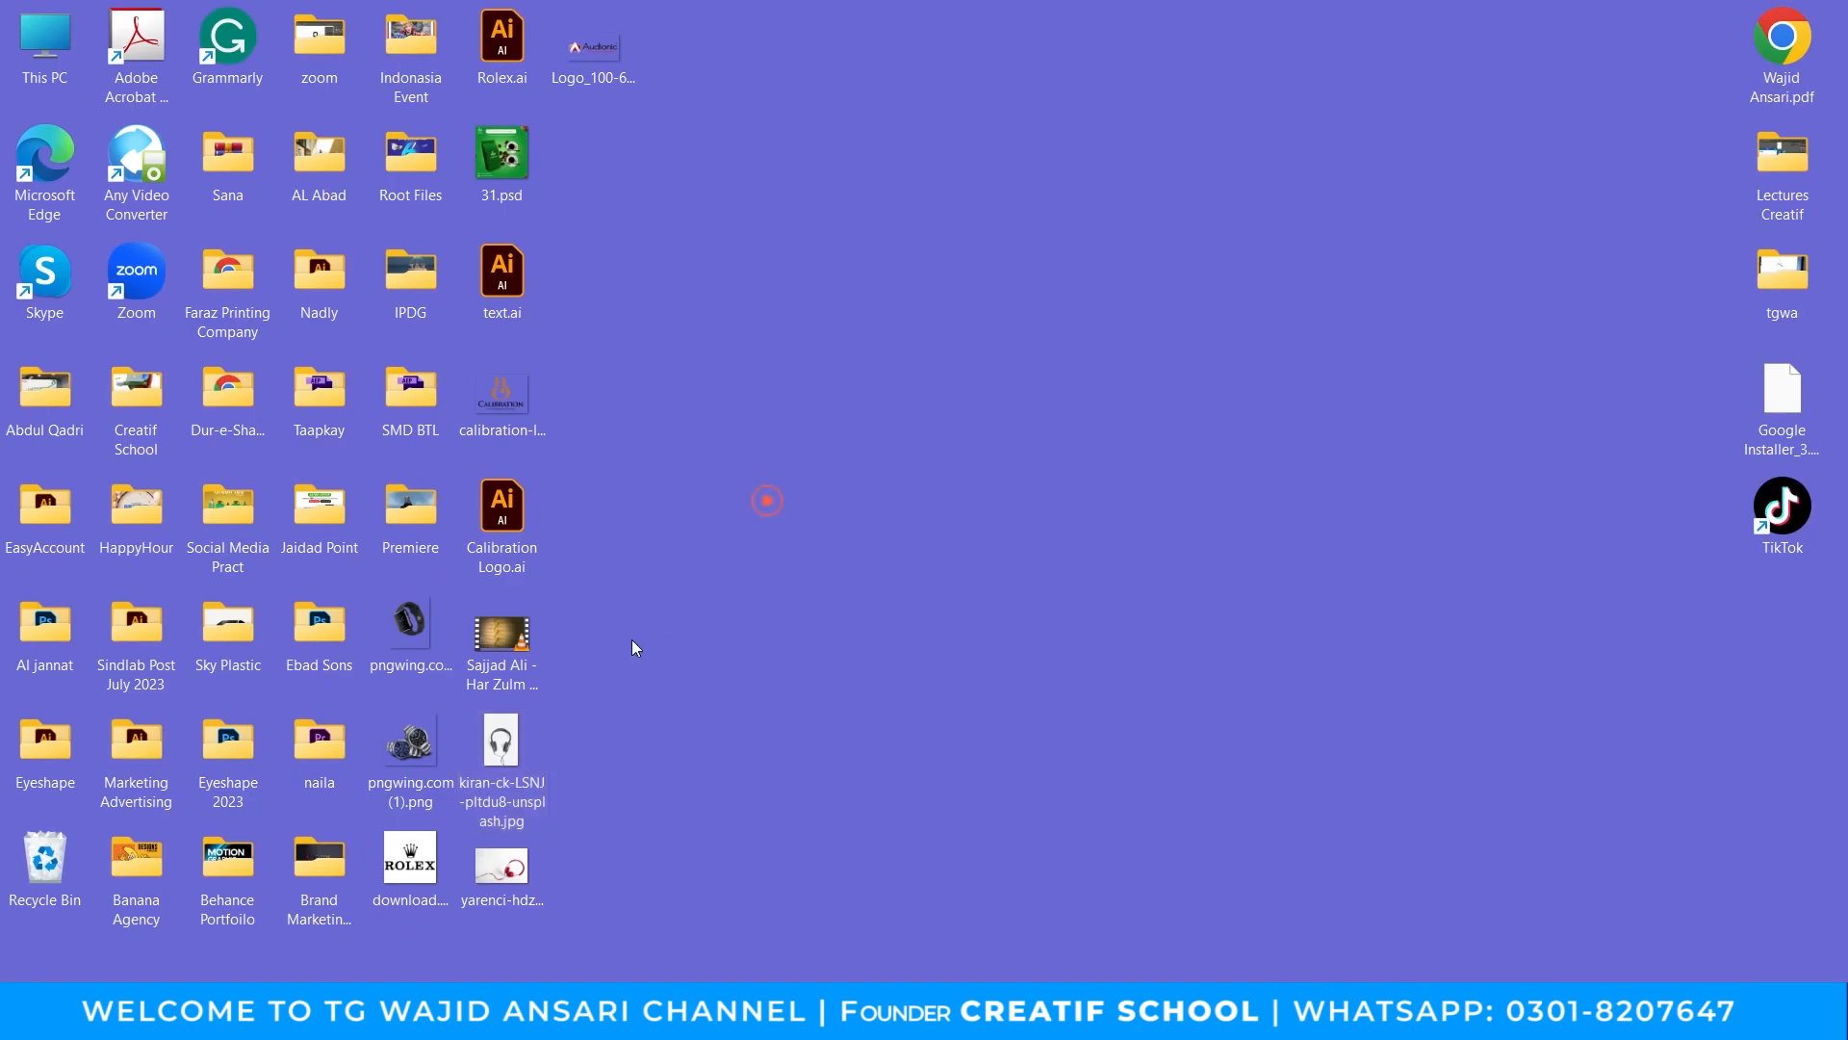
{"action": "left_click_drag", "start_coordinate": [594, 48], "coordinate": [1050, 885]}
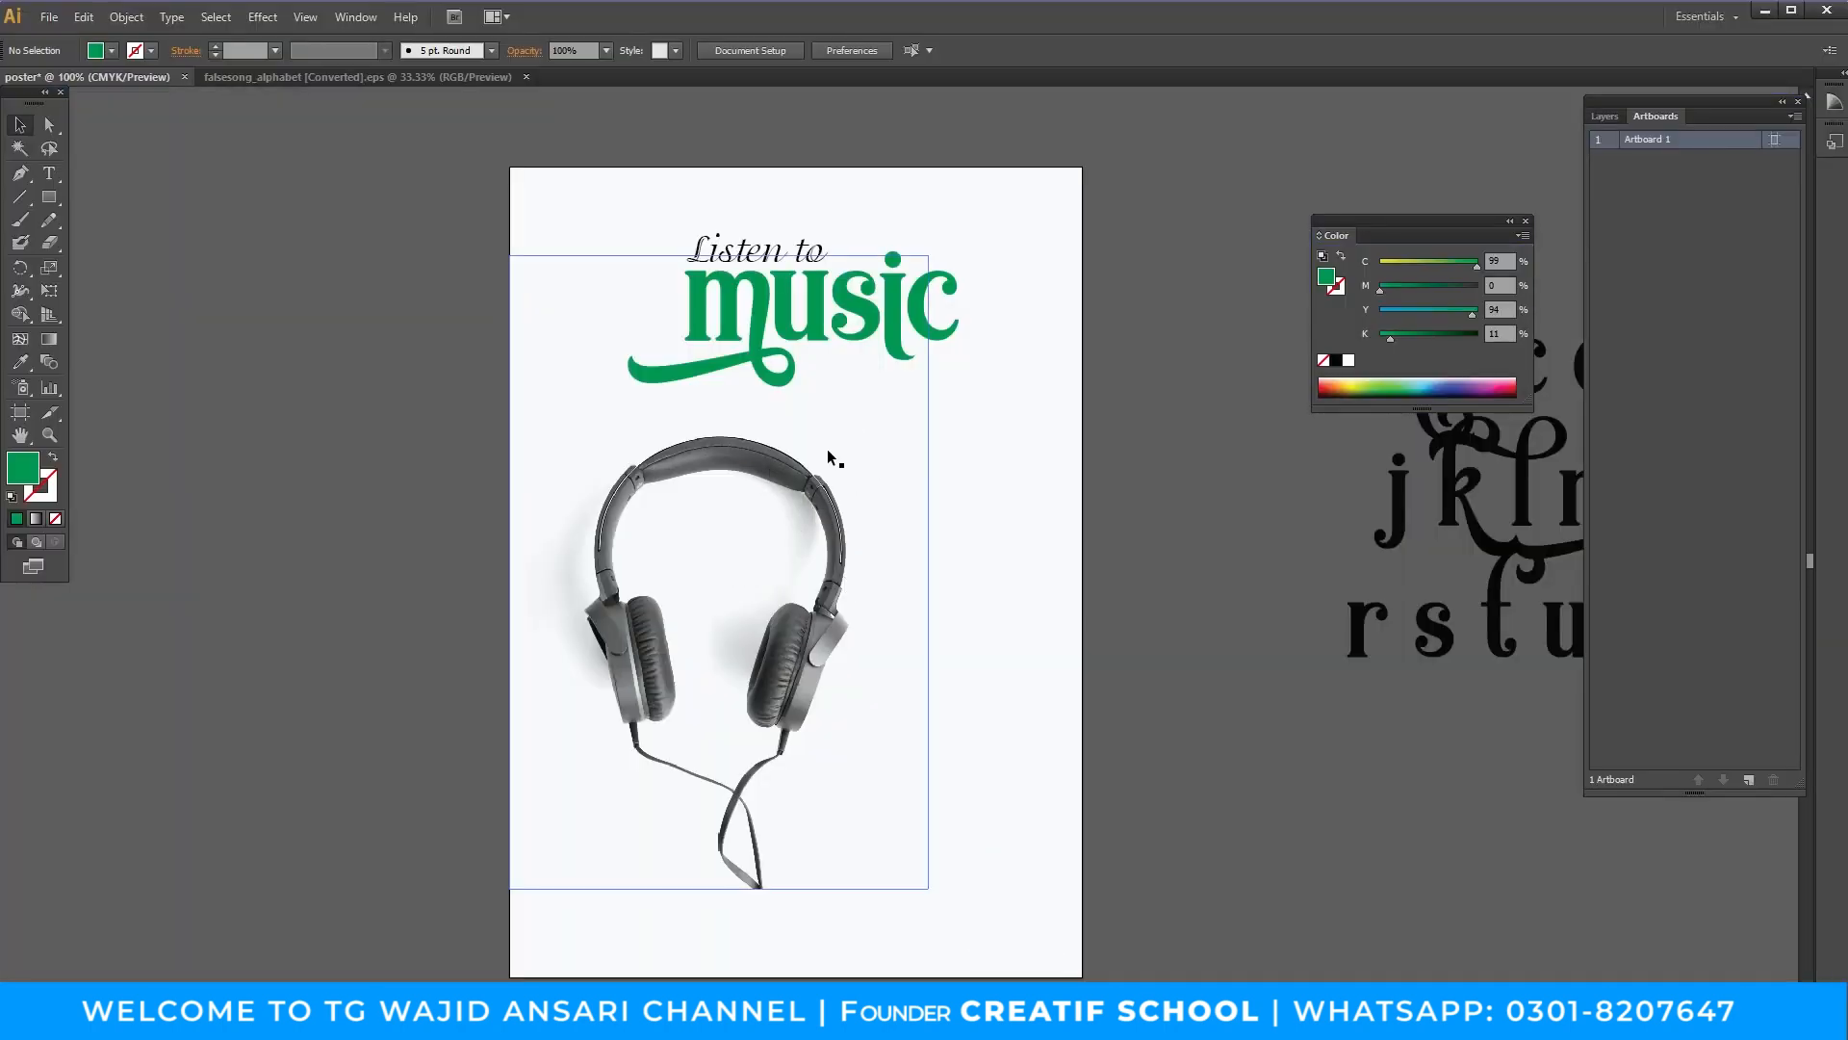
{"action": "left_click", "coordinate": [1109, 569]}
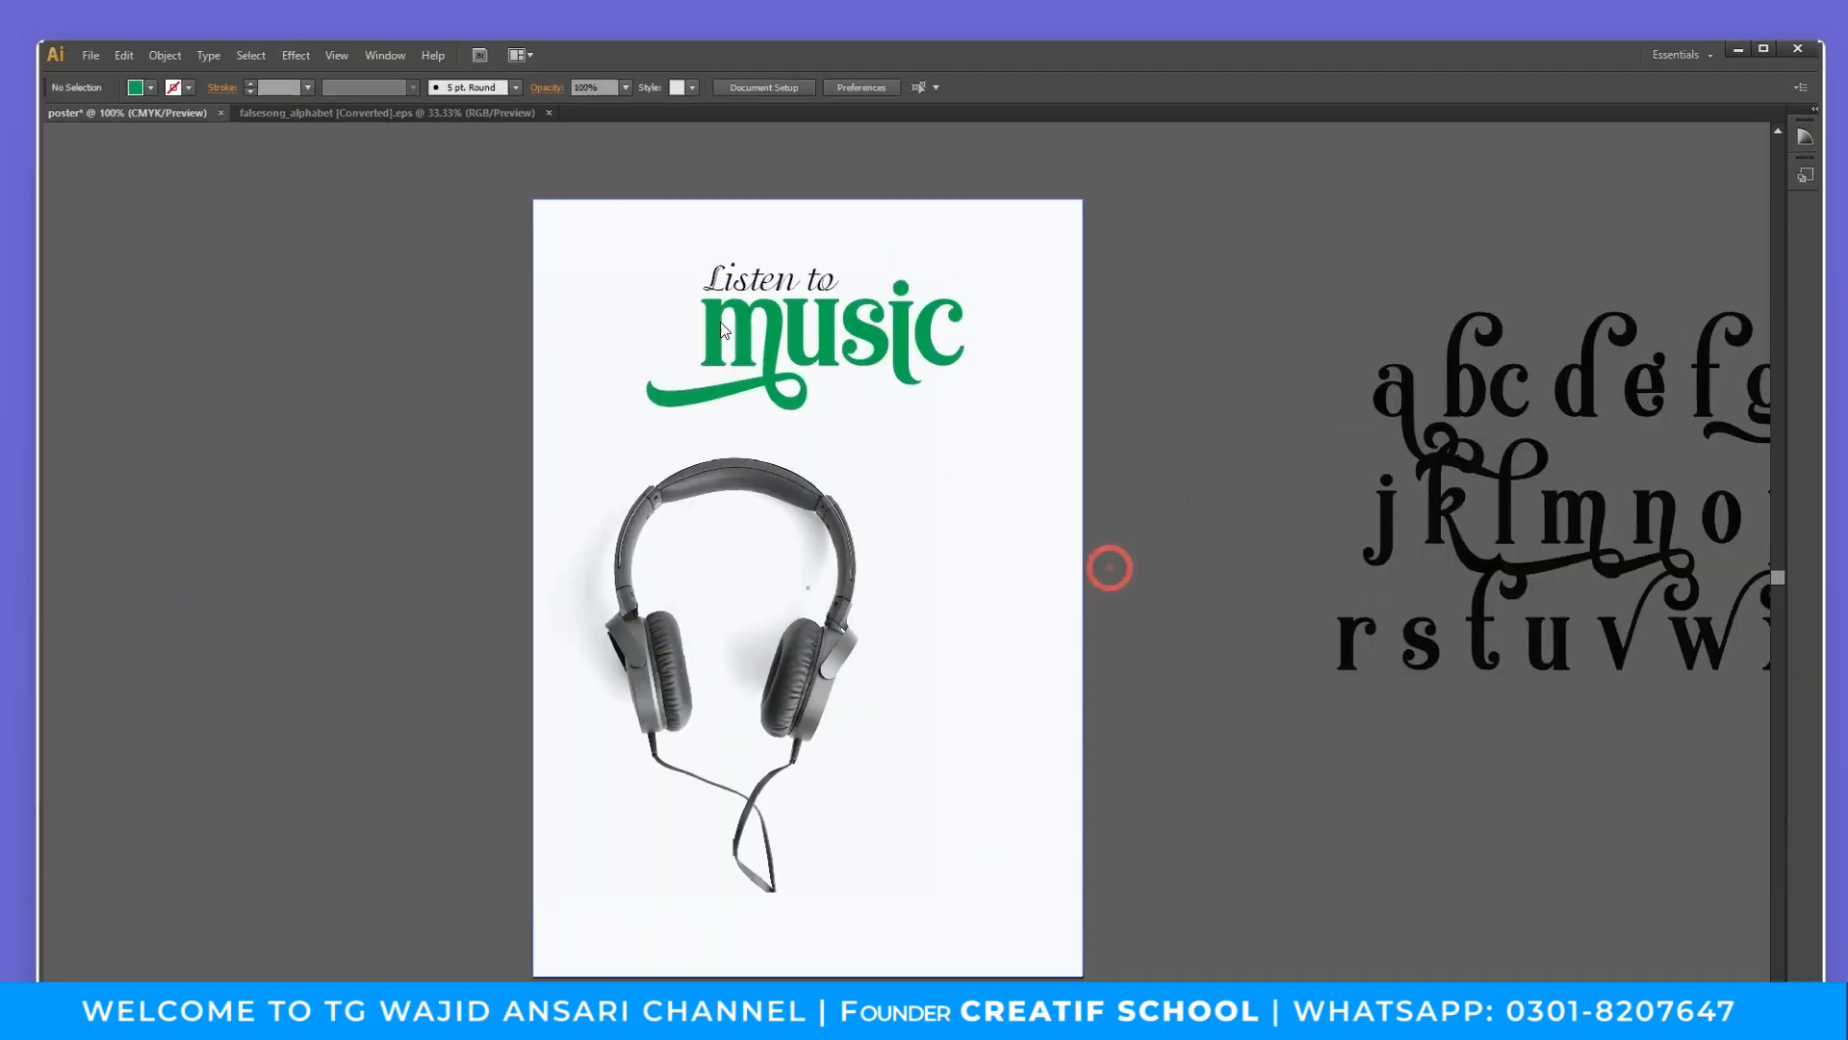
Return to Chrome and save the Facebook result's Audionic logo to the Desktop as download (1).png.
{"action": "mouse_move", "coordinate": [1008, 1001]}
{"action": "left_click", "coordinate": [1052, 857]}
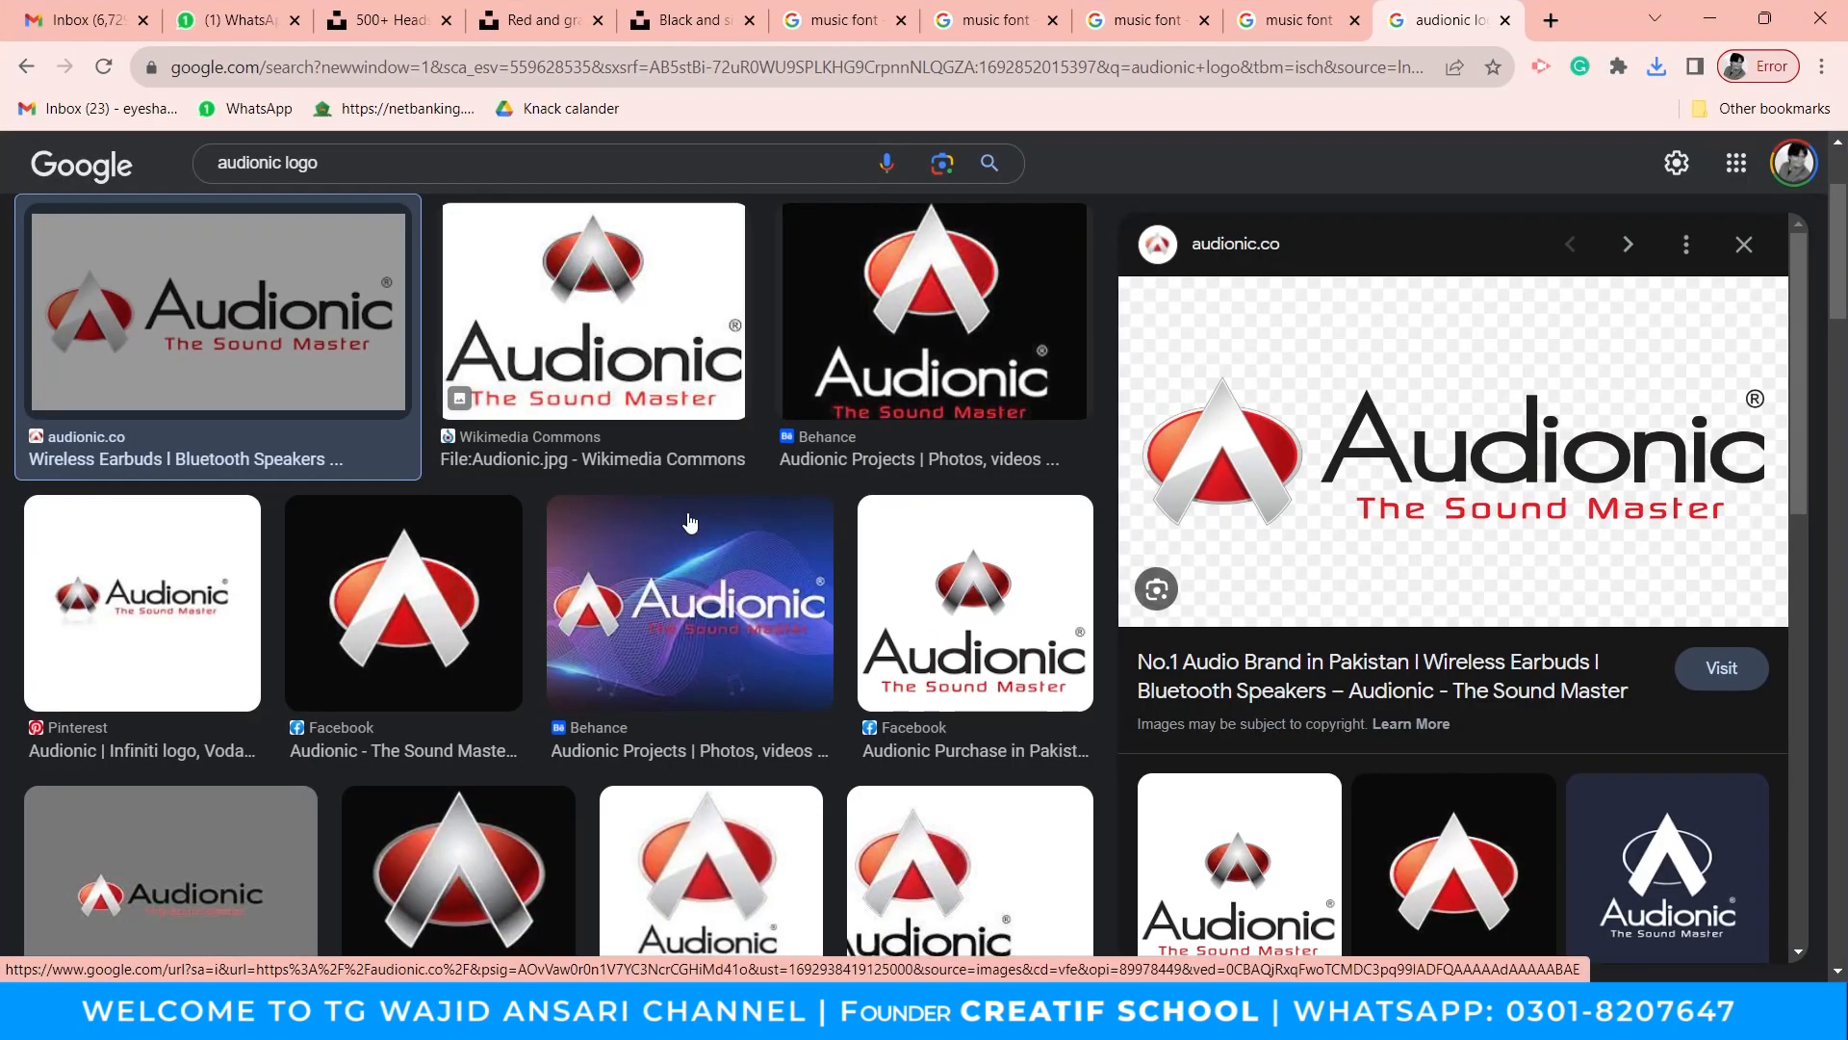
{"action": "left_click", "coordinate": [905, 606]}
{"action": "right_click", "coordinate": [1452, 462]}
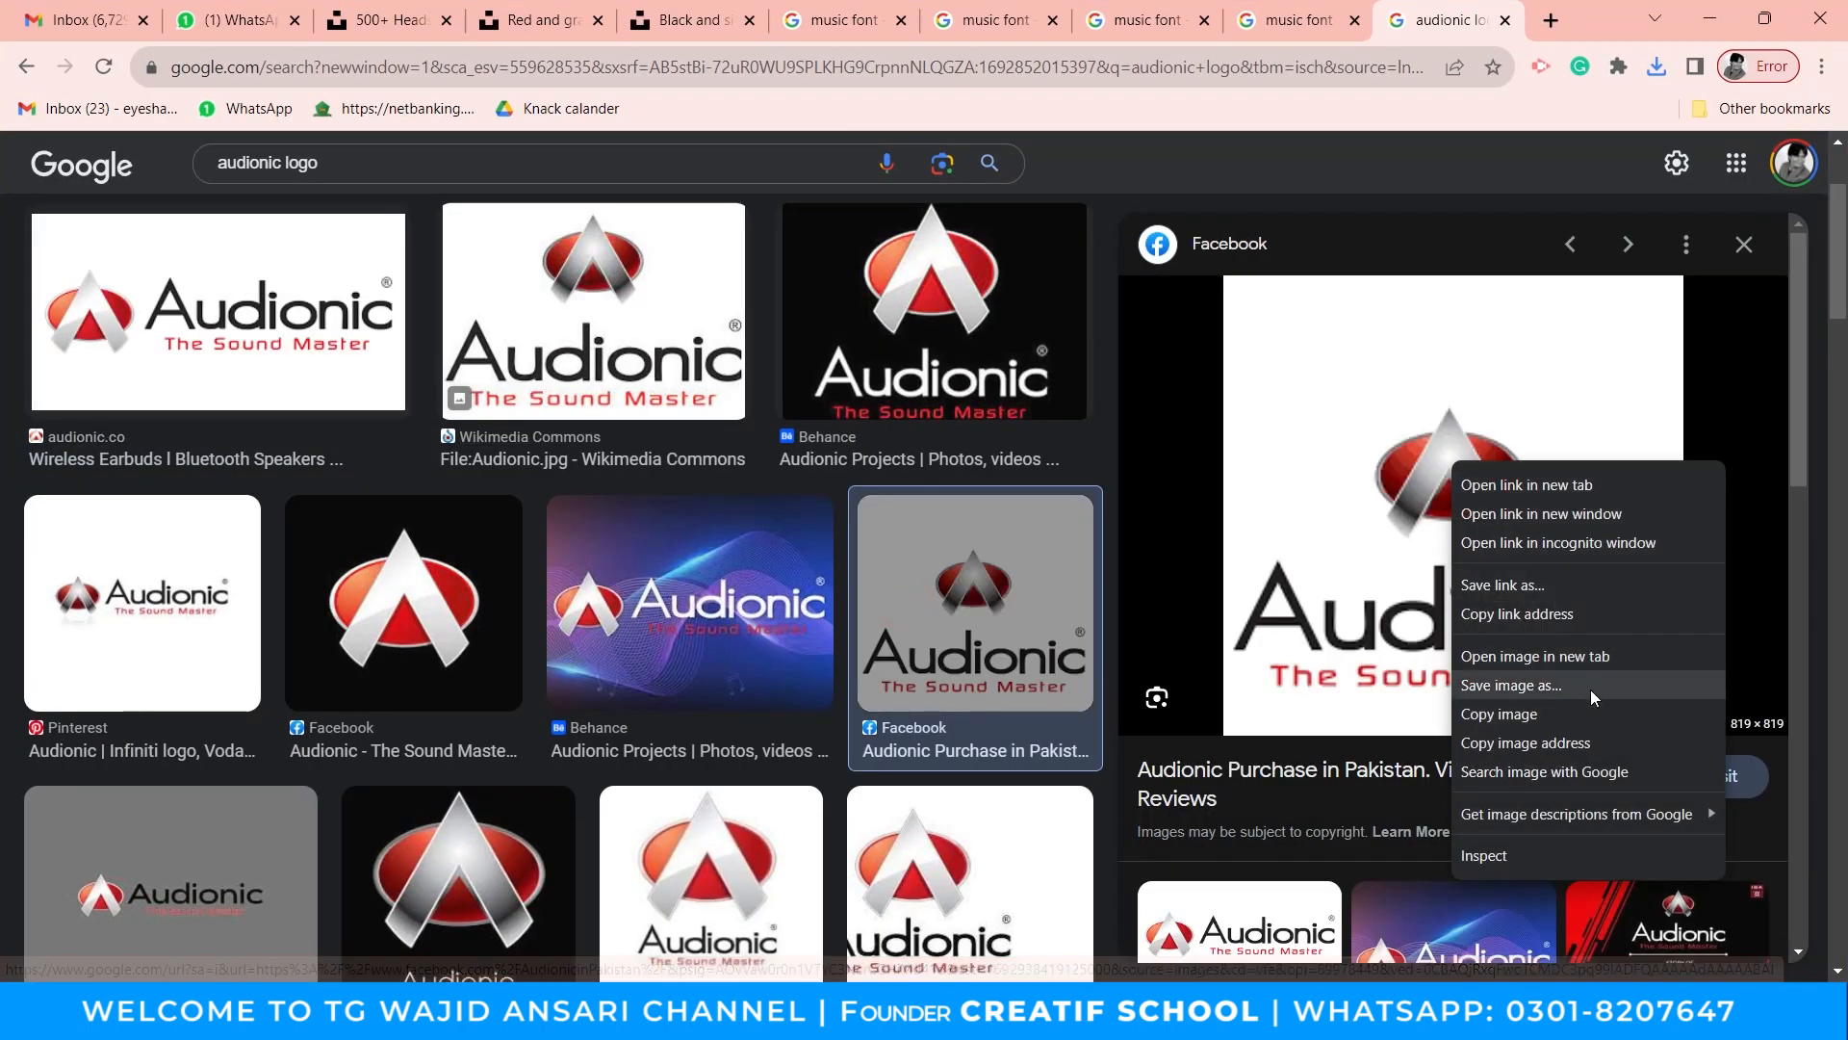
{"action": "left_click", "coordinate": [1567, 689]}
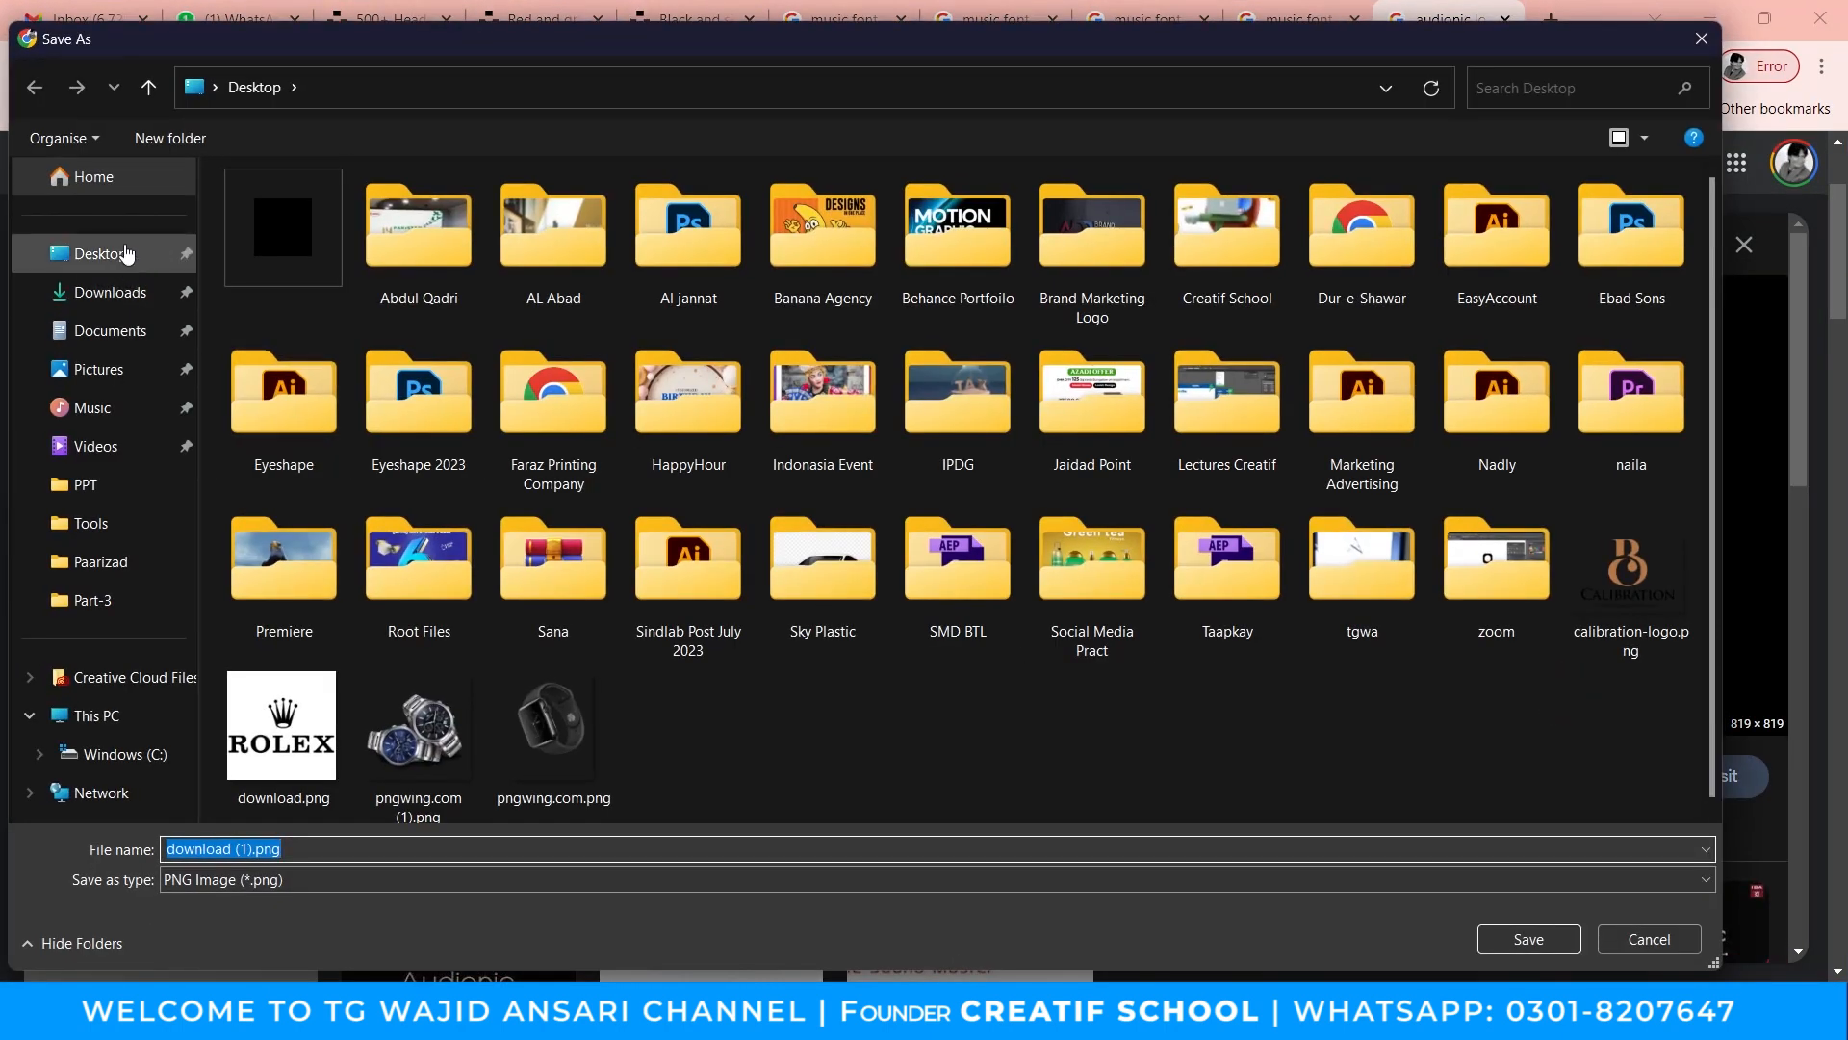
{"action": "left_click", "coordinate": [125, 254]}
{"action": "left_click", "coordinate": [1529, 939]}
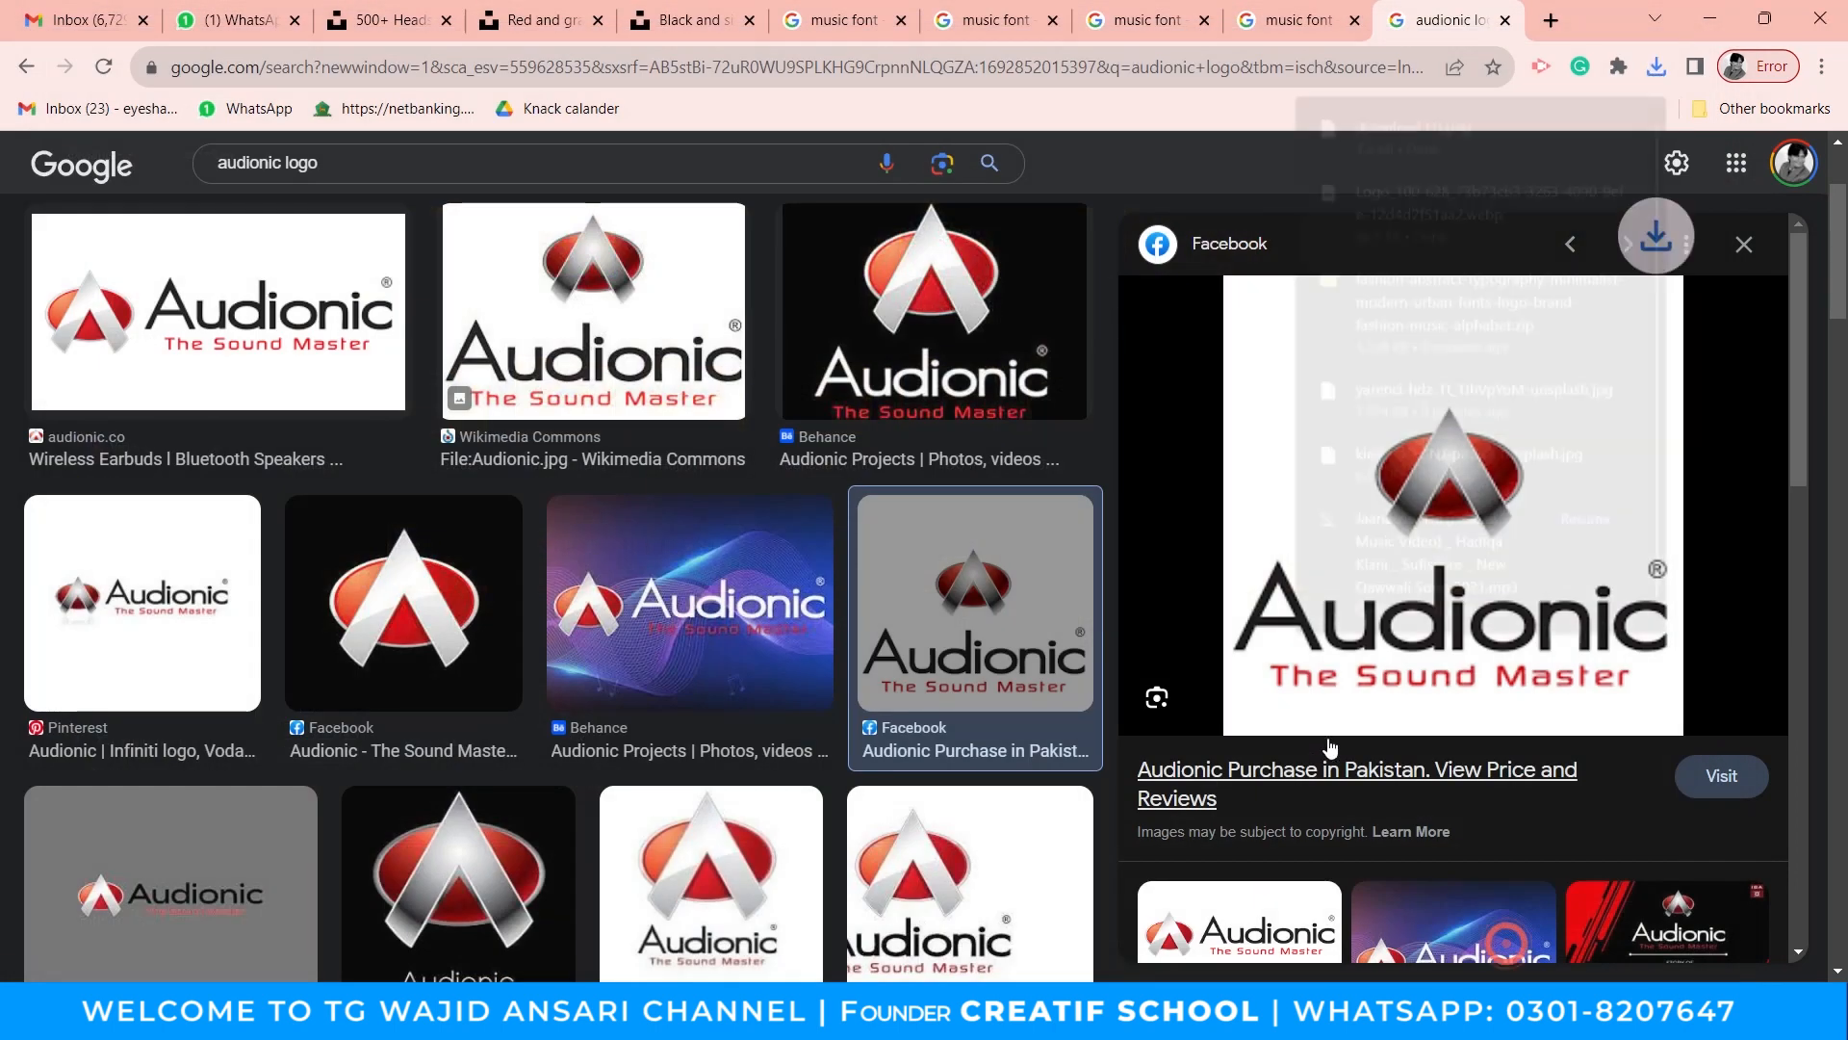
Place download (1).png from the Desktop into the Illustrator poster, about 101 pt wide, in the artboard's lower-right corner.
{"action": "key", "text": "super+d"}
{"action": "left_click_drag", "start_coordinate": [605, 202], "coordinate": [695, 318]}
{"action": "left_click_drag", "start_coordinate": [741, 449], "coordinate": [594, 252]}
{"action": "left_click", "coordinate": [408, 293]}
{"action": "left_click_drag", "start_coordinate": [485, 313], "coordinate": [401, 294]}
{"action": "left_click_drag", "start_coordinate": [504, 239], "coordinate": [932, 916]}
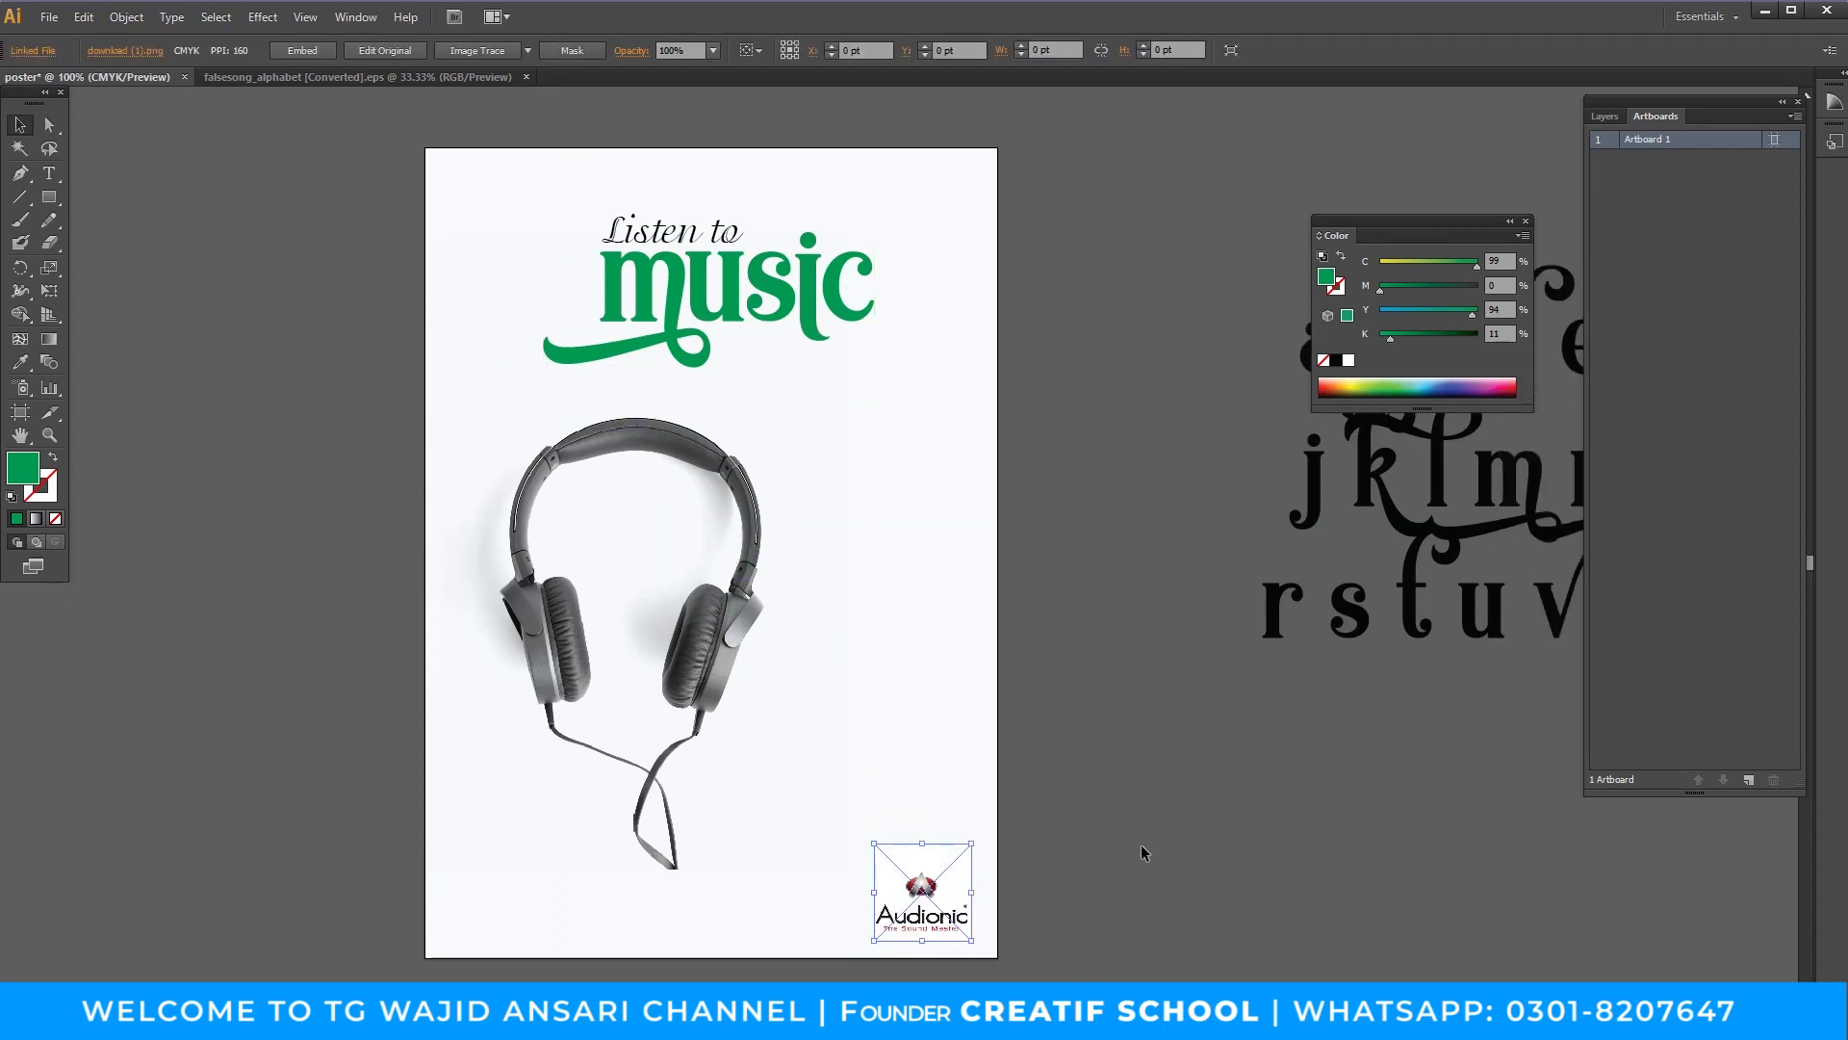
{"action": "left_click", "coordinate": [1142, 847]}
{"action": "left_click_drag", "start_coordinate": [1117, 841], "coordinate": [1155, 838]}
Change the Audionic logo's transparency blending mode so its white background blends into the poster.
{"action": "left_click", "coordinate": [987, 872]}
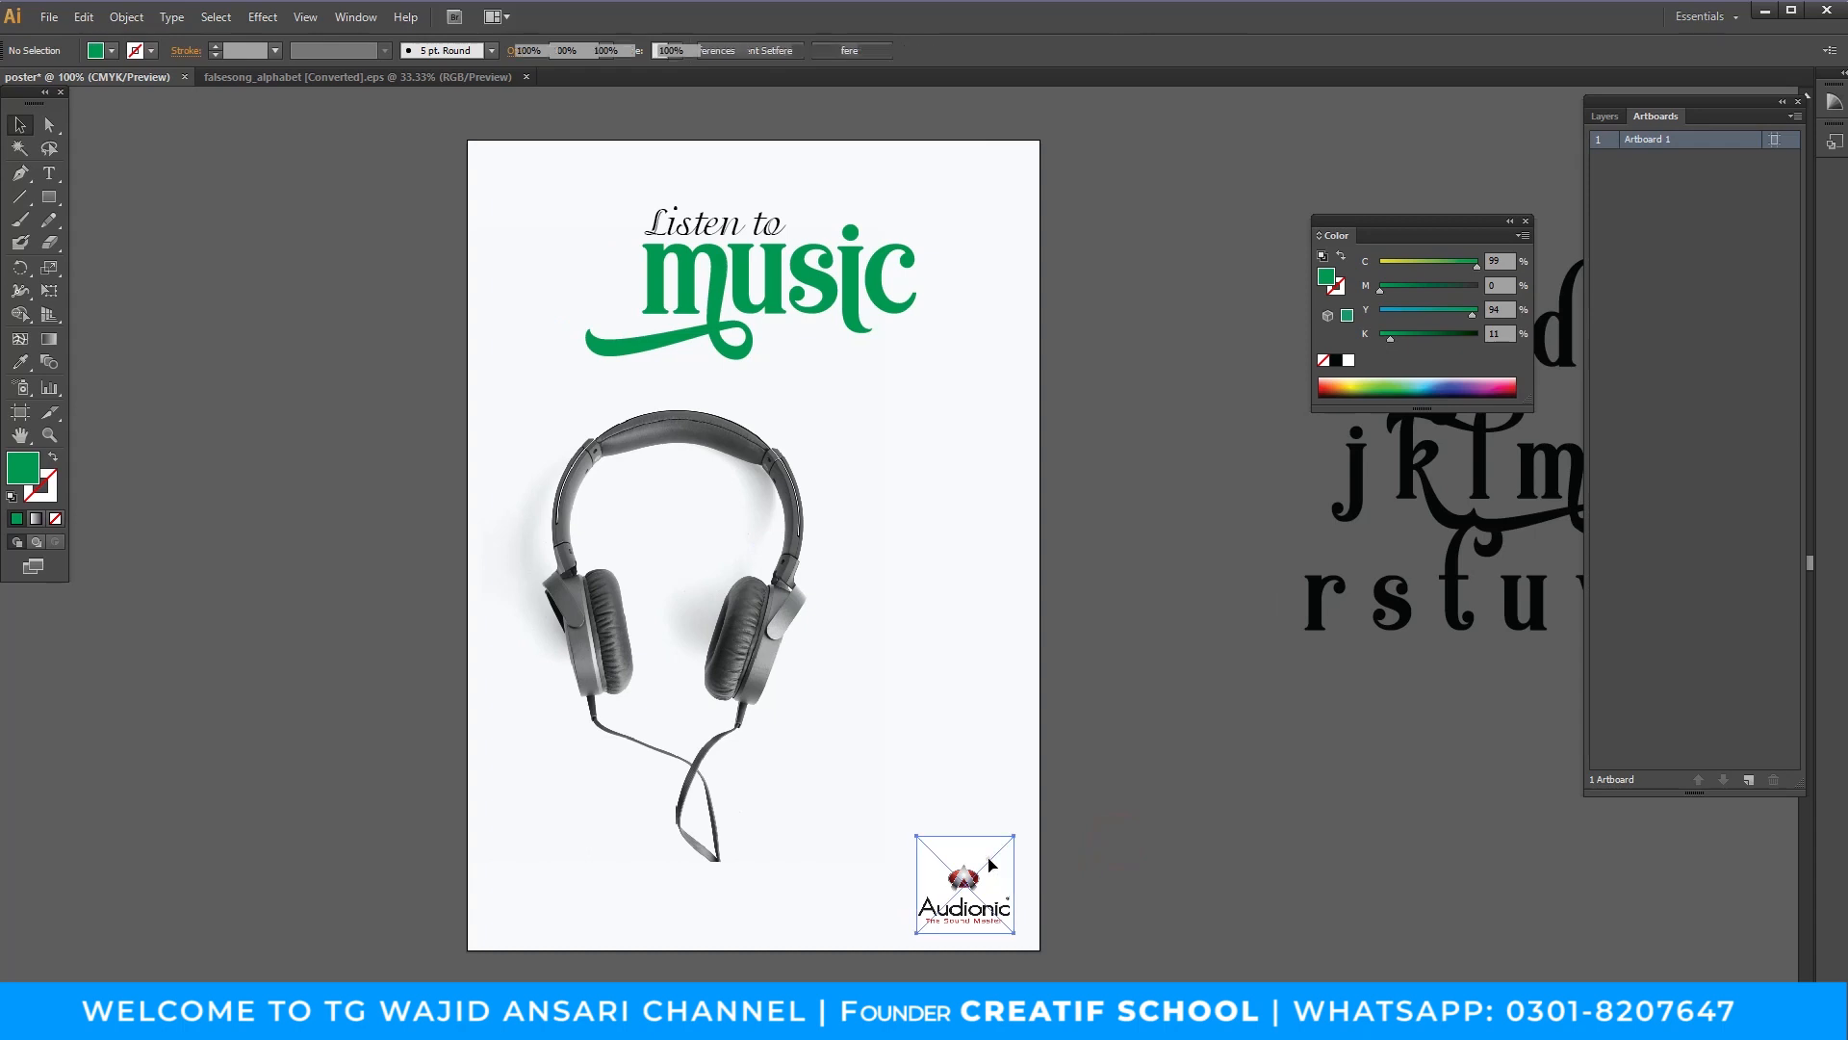
{"action": "left_click", "coordinate": [355, 16]}
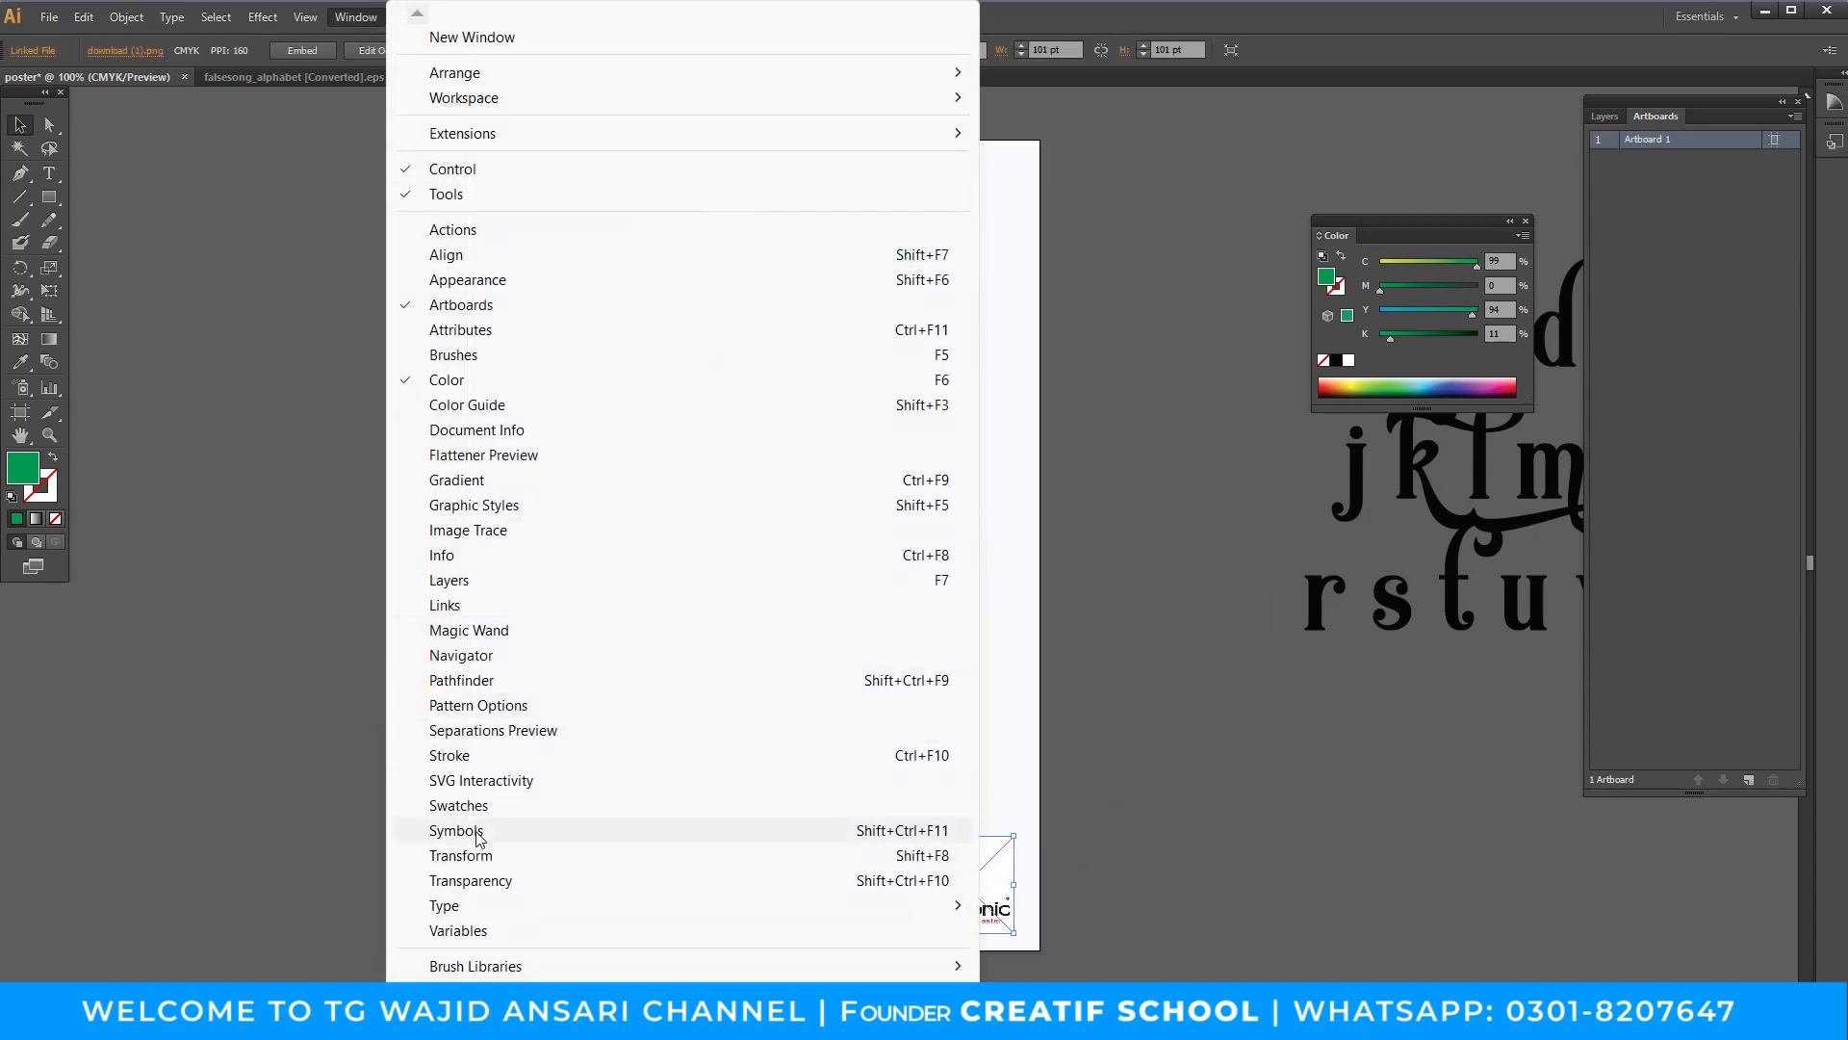
{"action": "left_click", "coordinate": [497, 878]}
{"action": "key", "text": "z"}
{"action": "left_click_drag", "start_coordinate": [930, 867], "coordinate": [897, 738]}
{"action": "key", "text": "v"}
{"action": "left_click", "coordinate": [1298, 142]}
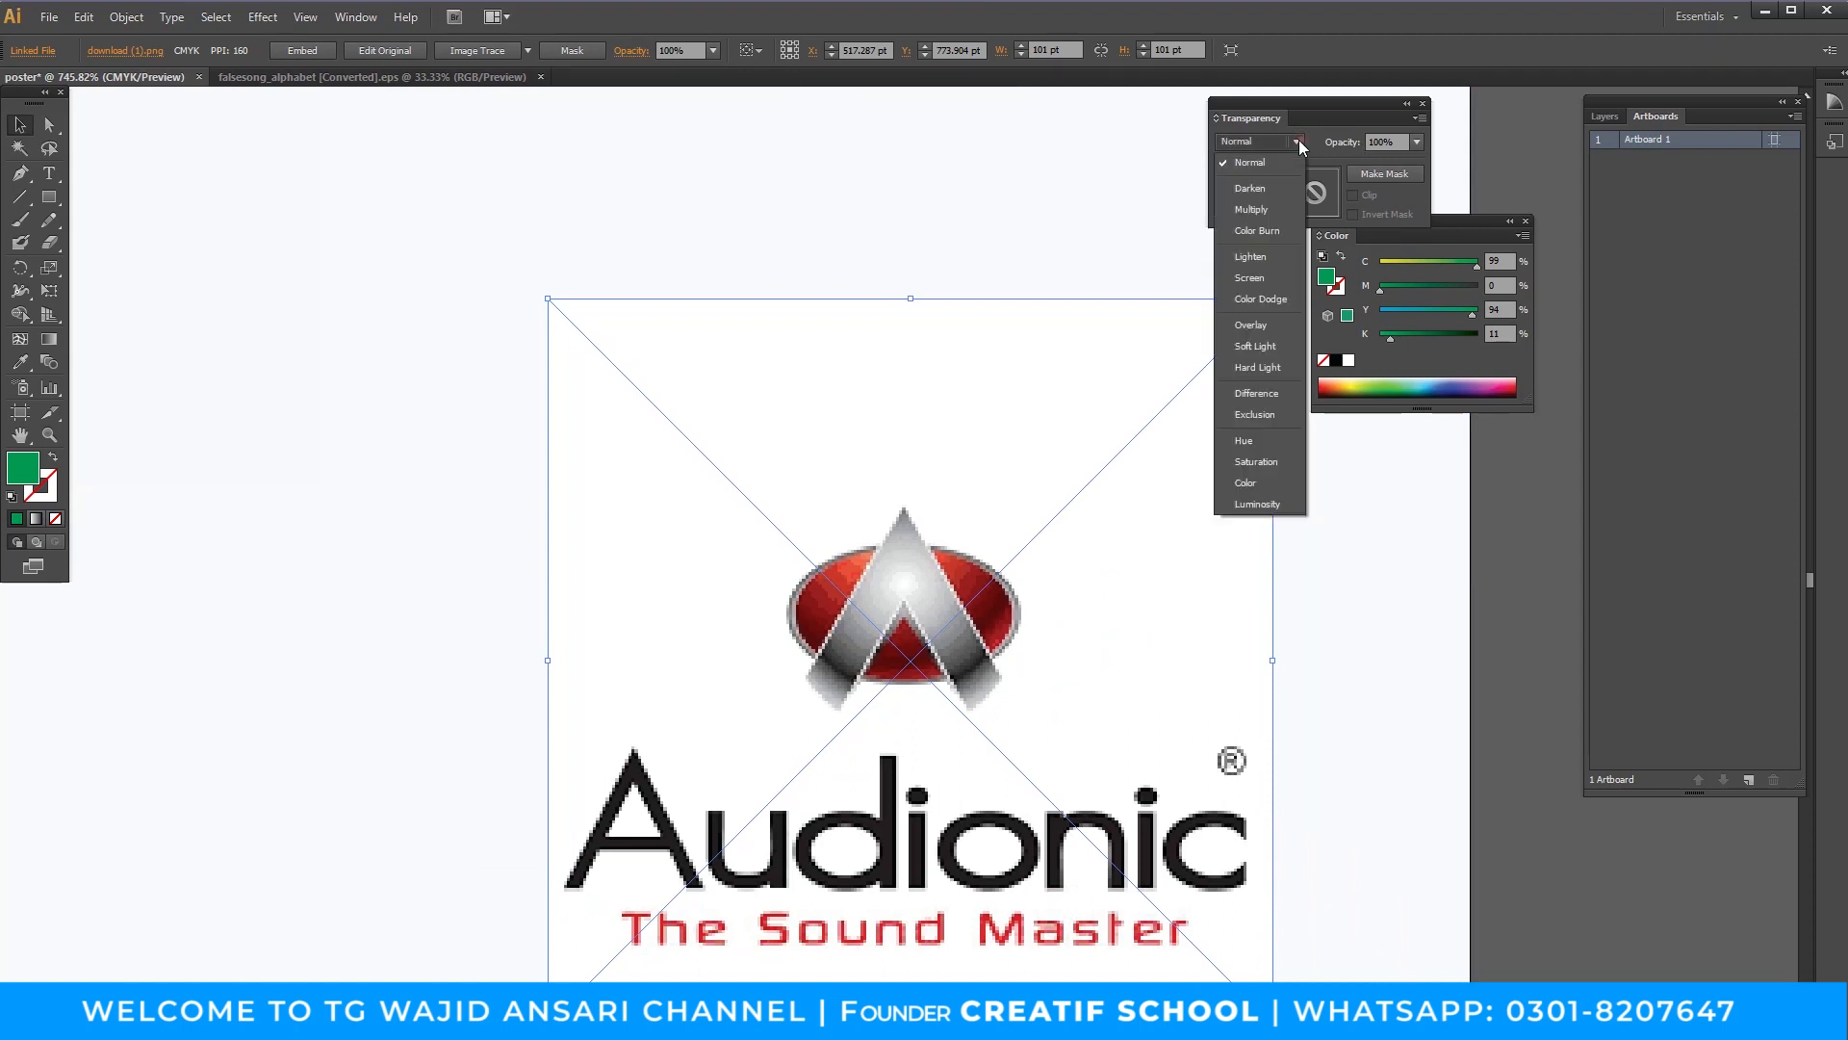
{"action": "left_click", "coordinate": [1508, 643]}
{"action": "left_click", "coordinate": [1507, 643]}
Enlarge the Audionic logo slightly, keeping it in the poster's lower-right corner.
{"action": "key", "text": "z"}
{"action": "left_click", "coordinate": [904, 594], "text": "alt"}
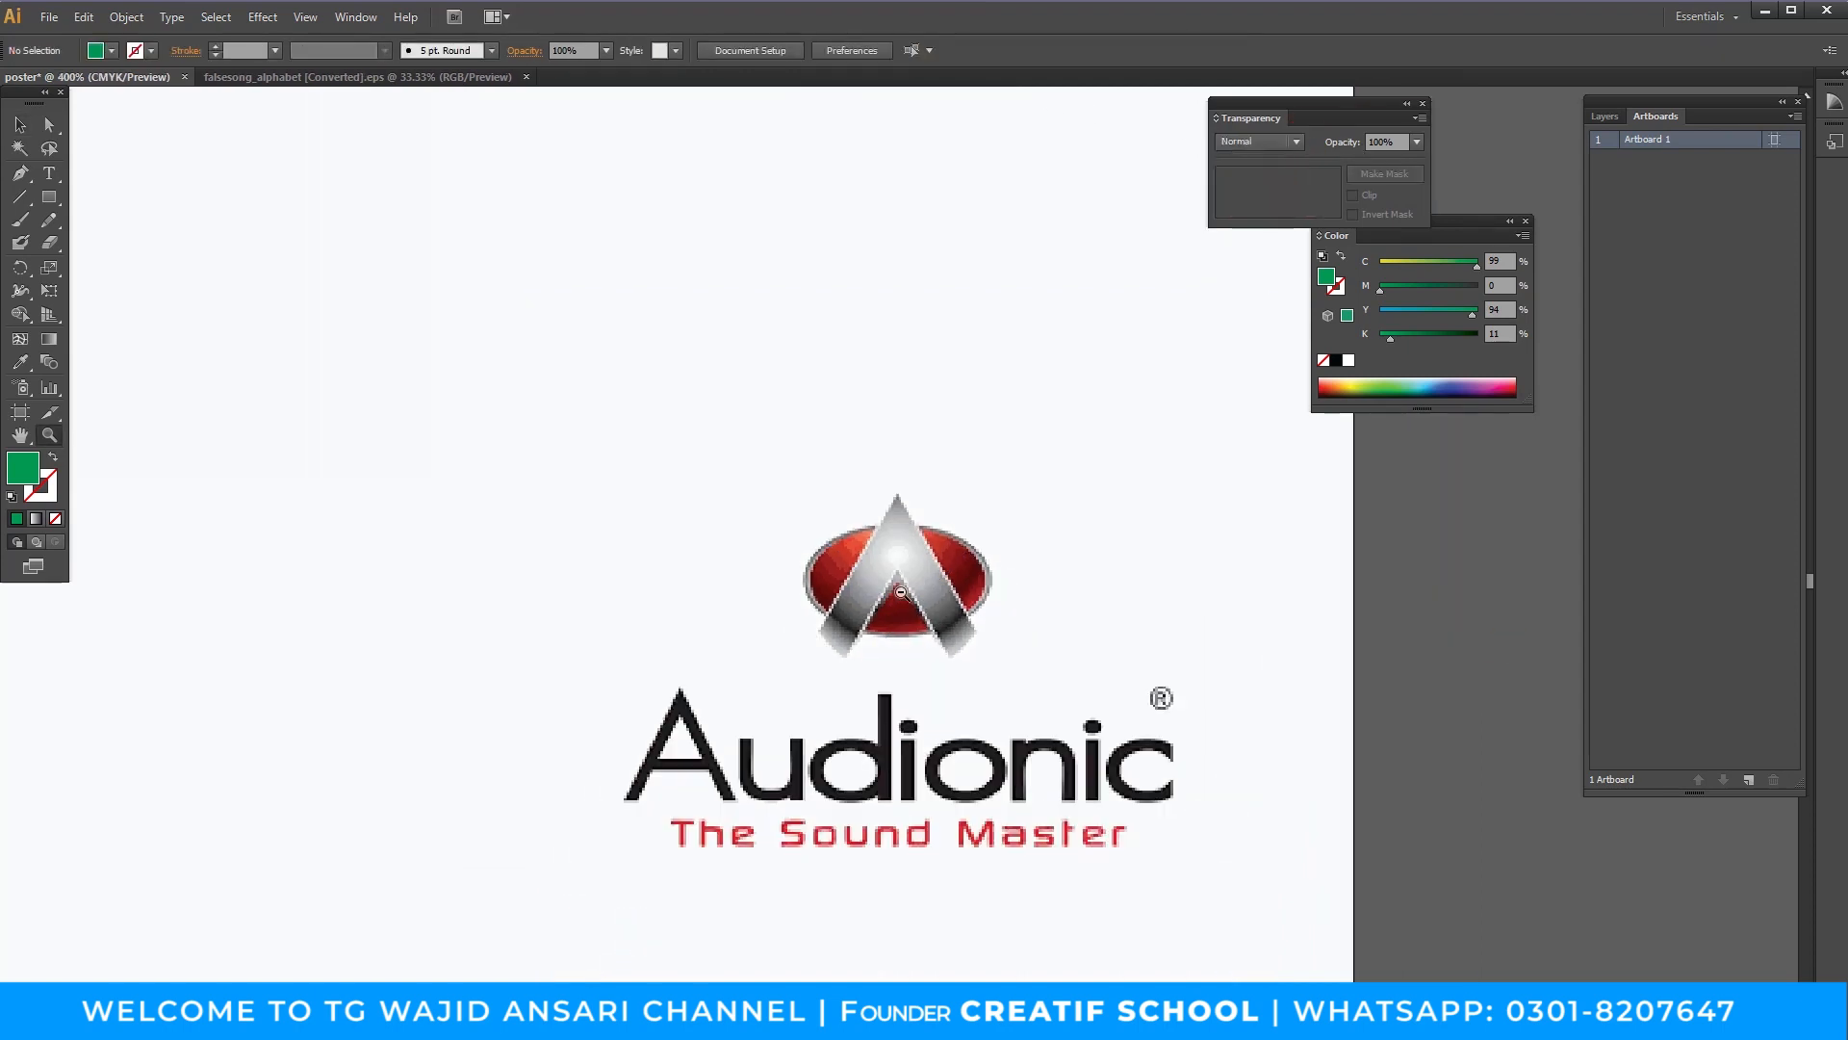
{"action": "left_click", "coordinate": [904, 594], "text": "alt"}
{"action": "left_click", "coordinate": [904, 594], "text": "alt"}
{"action": "left_click", "coordinate": [904, 594], "text": "alt"}
{"action": "left_click", "coordinate": [904, 594], "text": "alt"}
{"action": "left_click", "coordinate": [904, 594], "text": "alt"}
{"action": "left_click", "coordinate": [903, 594], "text": "alt"}
{"action": "left_click_drag", "start_coordinate": [904, 544], "coordinate": [928, 606]}
{"action": "key", "text": "v"}
{"action": "left_click", "coordinate": [920, 626]}
{"action": "left_click", "coordinate": [1068, 652]}
{"action": "left_click", "coordinate": [1050, 660]}
Review the whole poster layout with its green heading, headphones photo and brand logo.
{"action": "key", "text": "z"}
{"action": "left_click", "coordinate": [952, 613]}
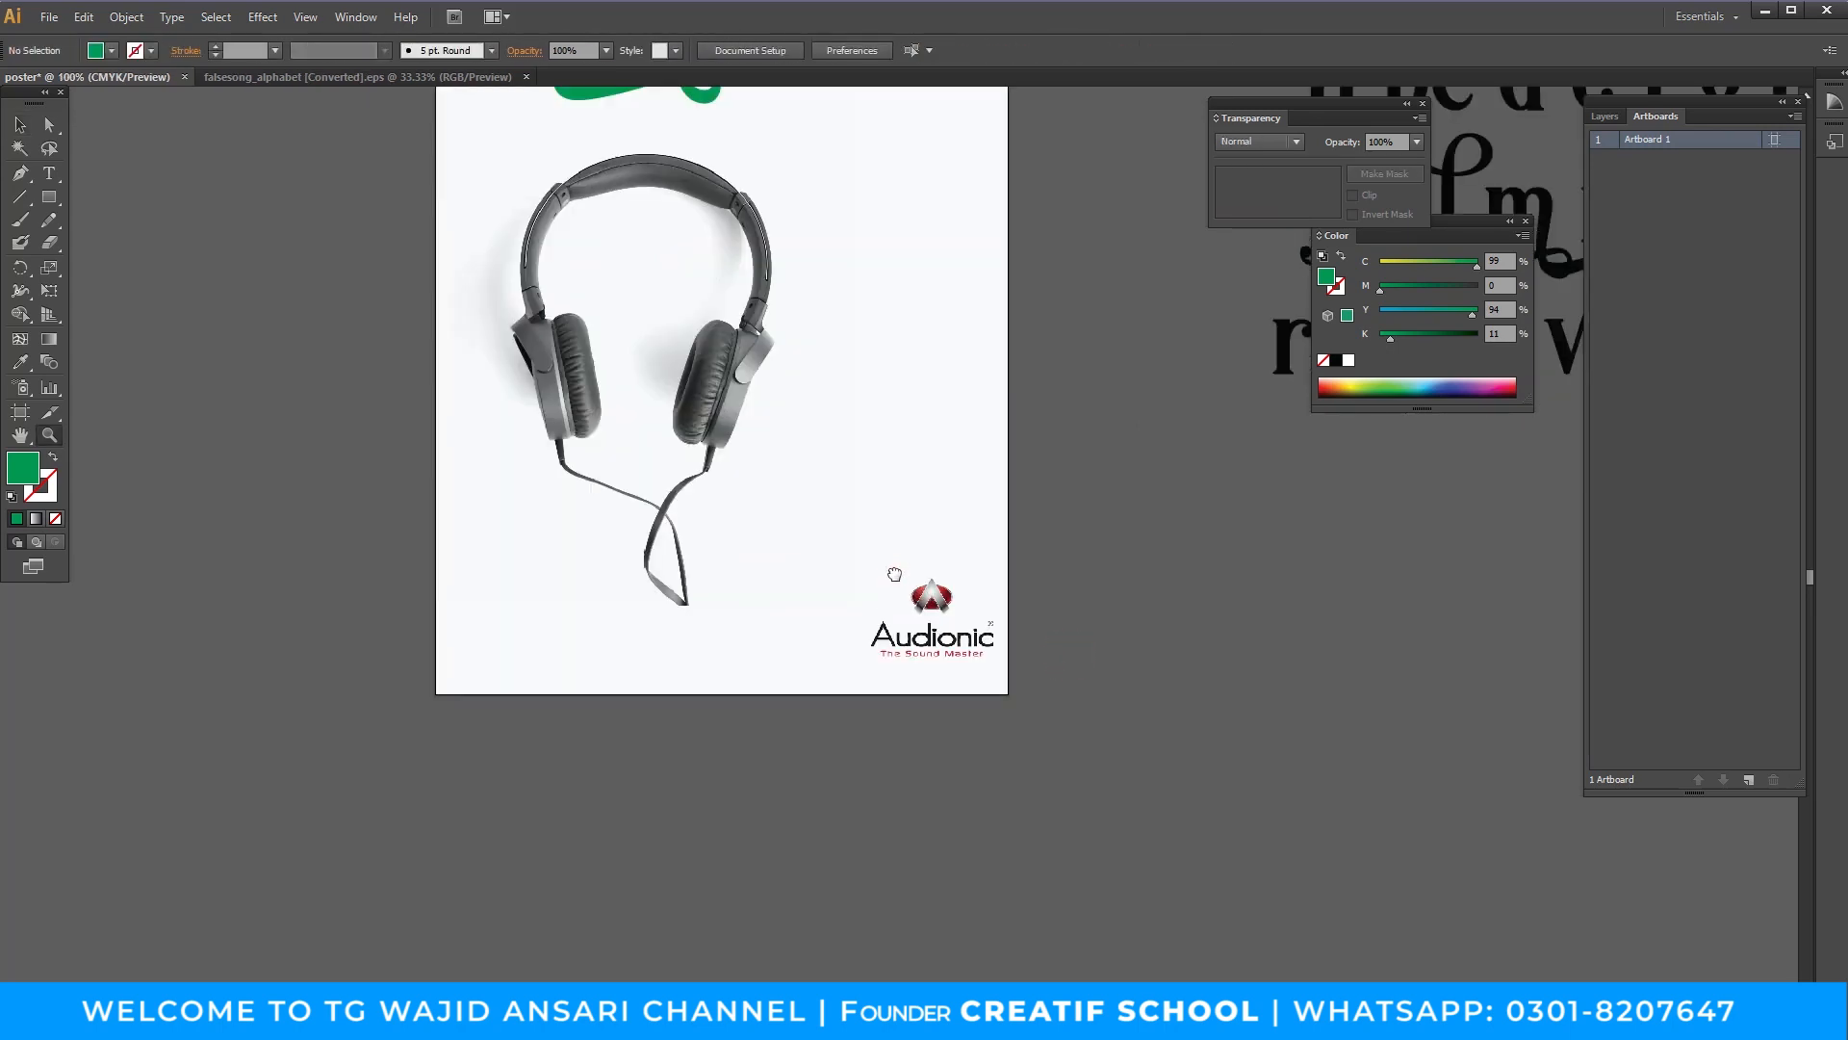
{"action": "key", "text": "v"}
{"action": "left_click_drag", "start_coordinate": [1083, 817], "coordinate": [1072, 823]}
{"action": "left_click", "coordinate": [1241, 825]}
{"action": "left_click_drag", "start_coordinate": [1190, 824], "coordinate": [1225, 868]}
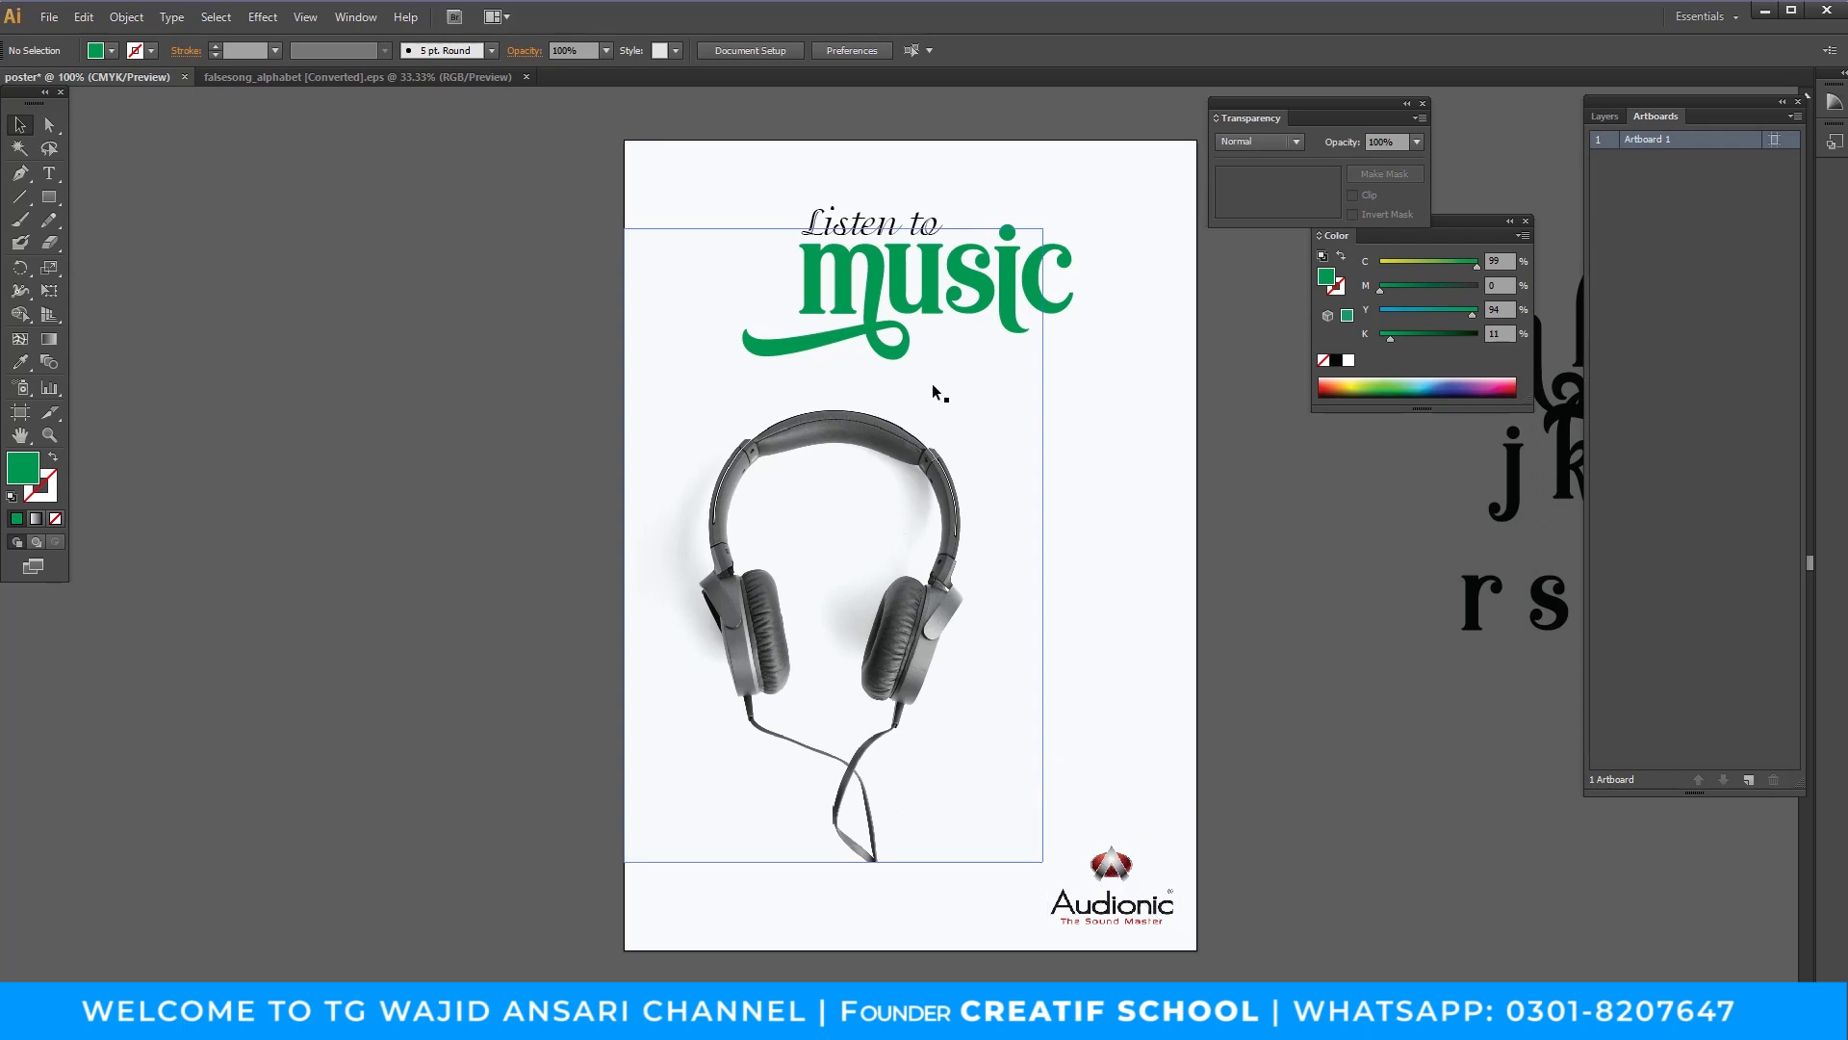
{"action": "left_click", "coordinate": [953, 278]}
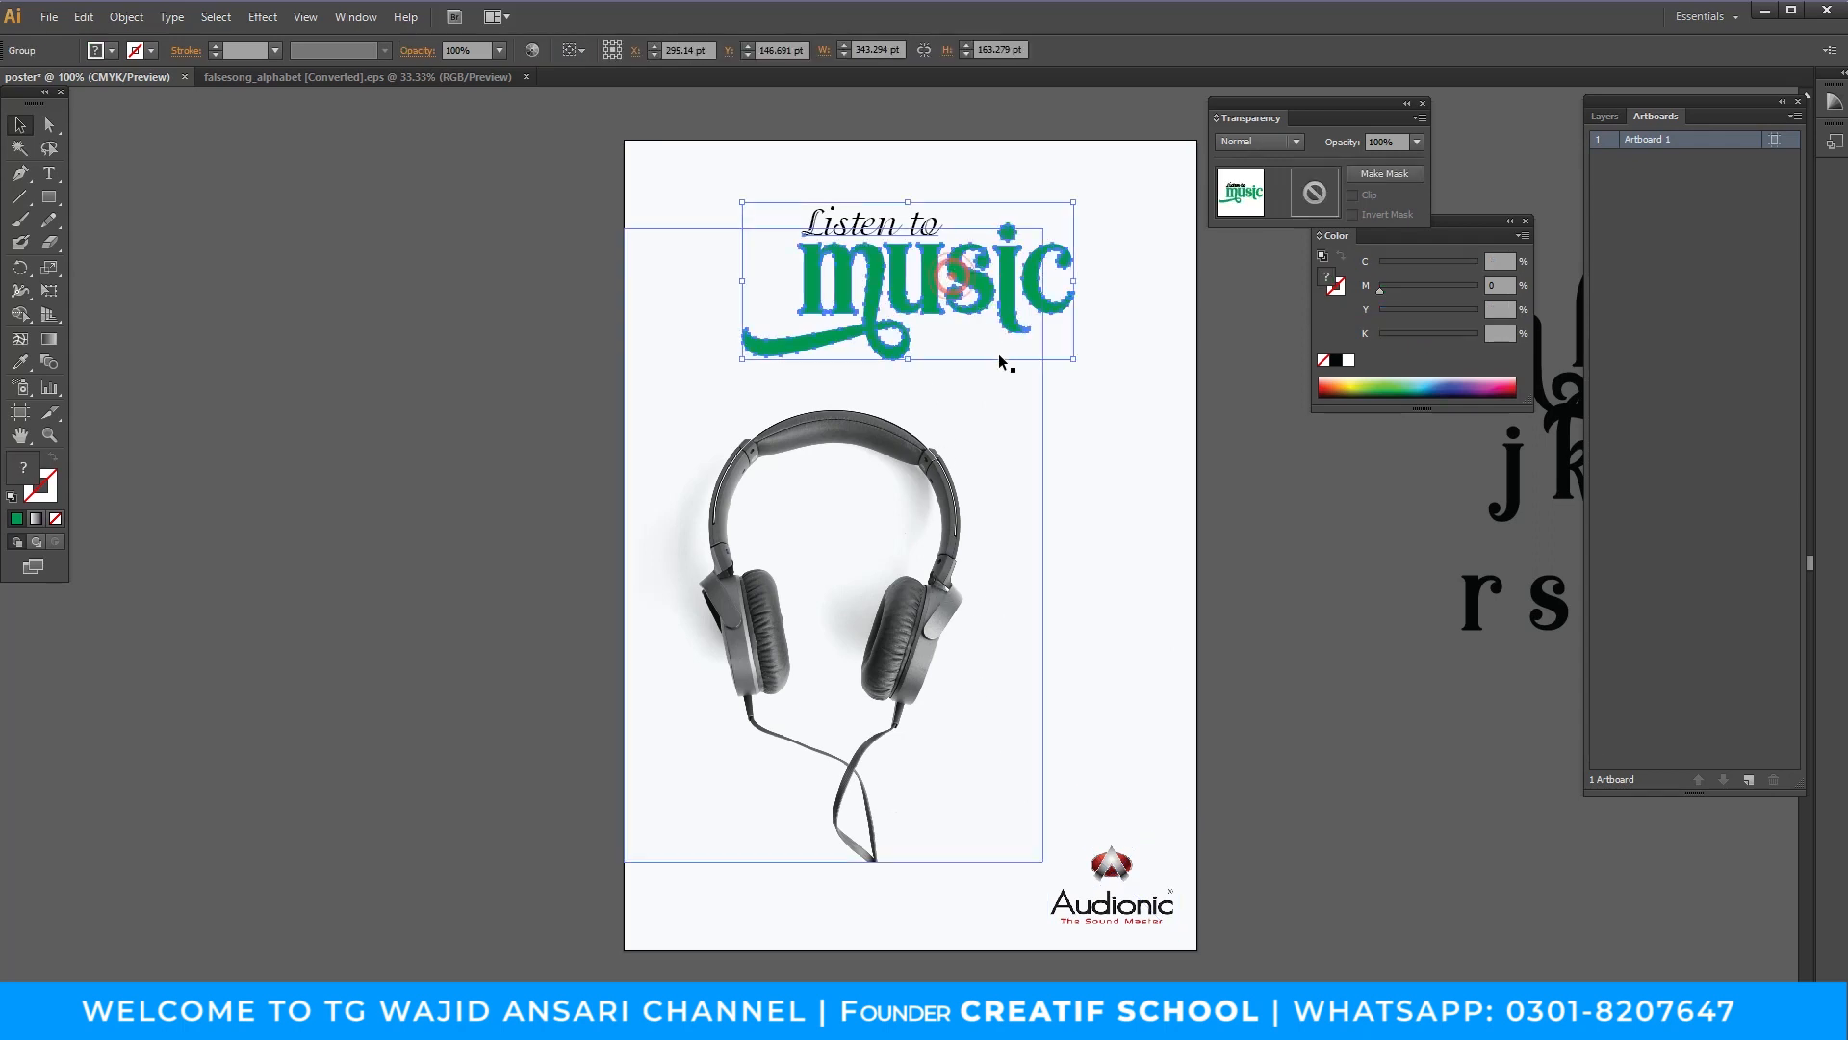
{"action": "left_click", "coordinate": [1347, 668]}
{"action": "left_click_drag", "start_coordinate": [1306, 677], "coordinate": [1245, 684]}
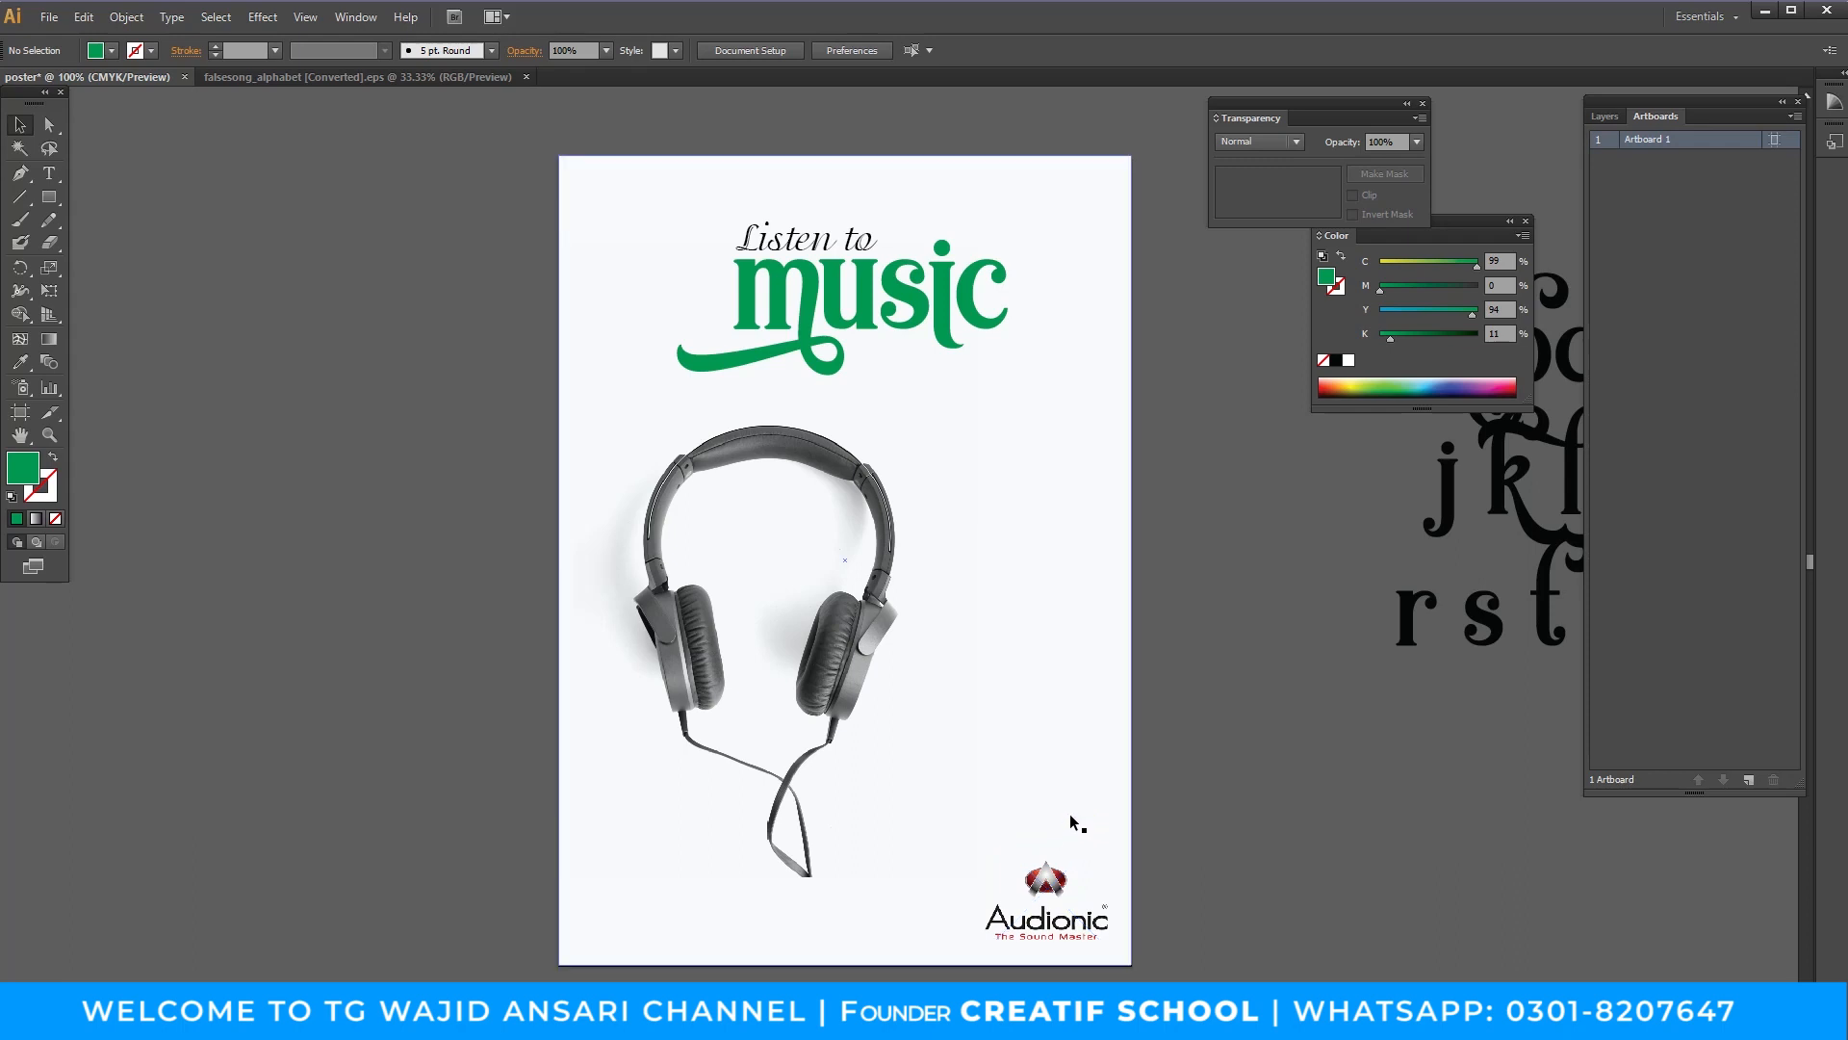
{"action": "left_click_drag", "start_coordinate": [978, 738], "coordinate": [830, 698]}
{"action": "left_click_drag", "start_coordinate": [832, 529], "coordinate": [905, 537]}
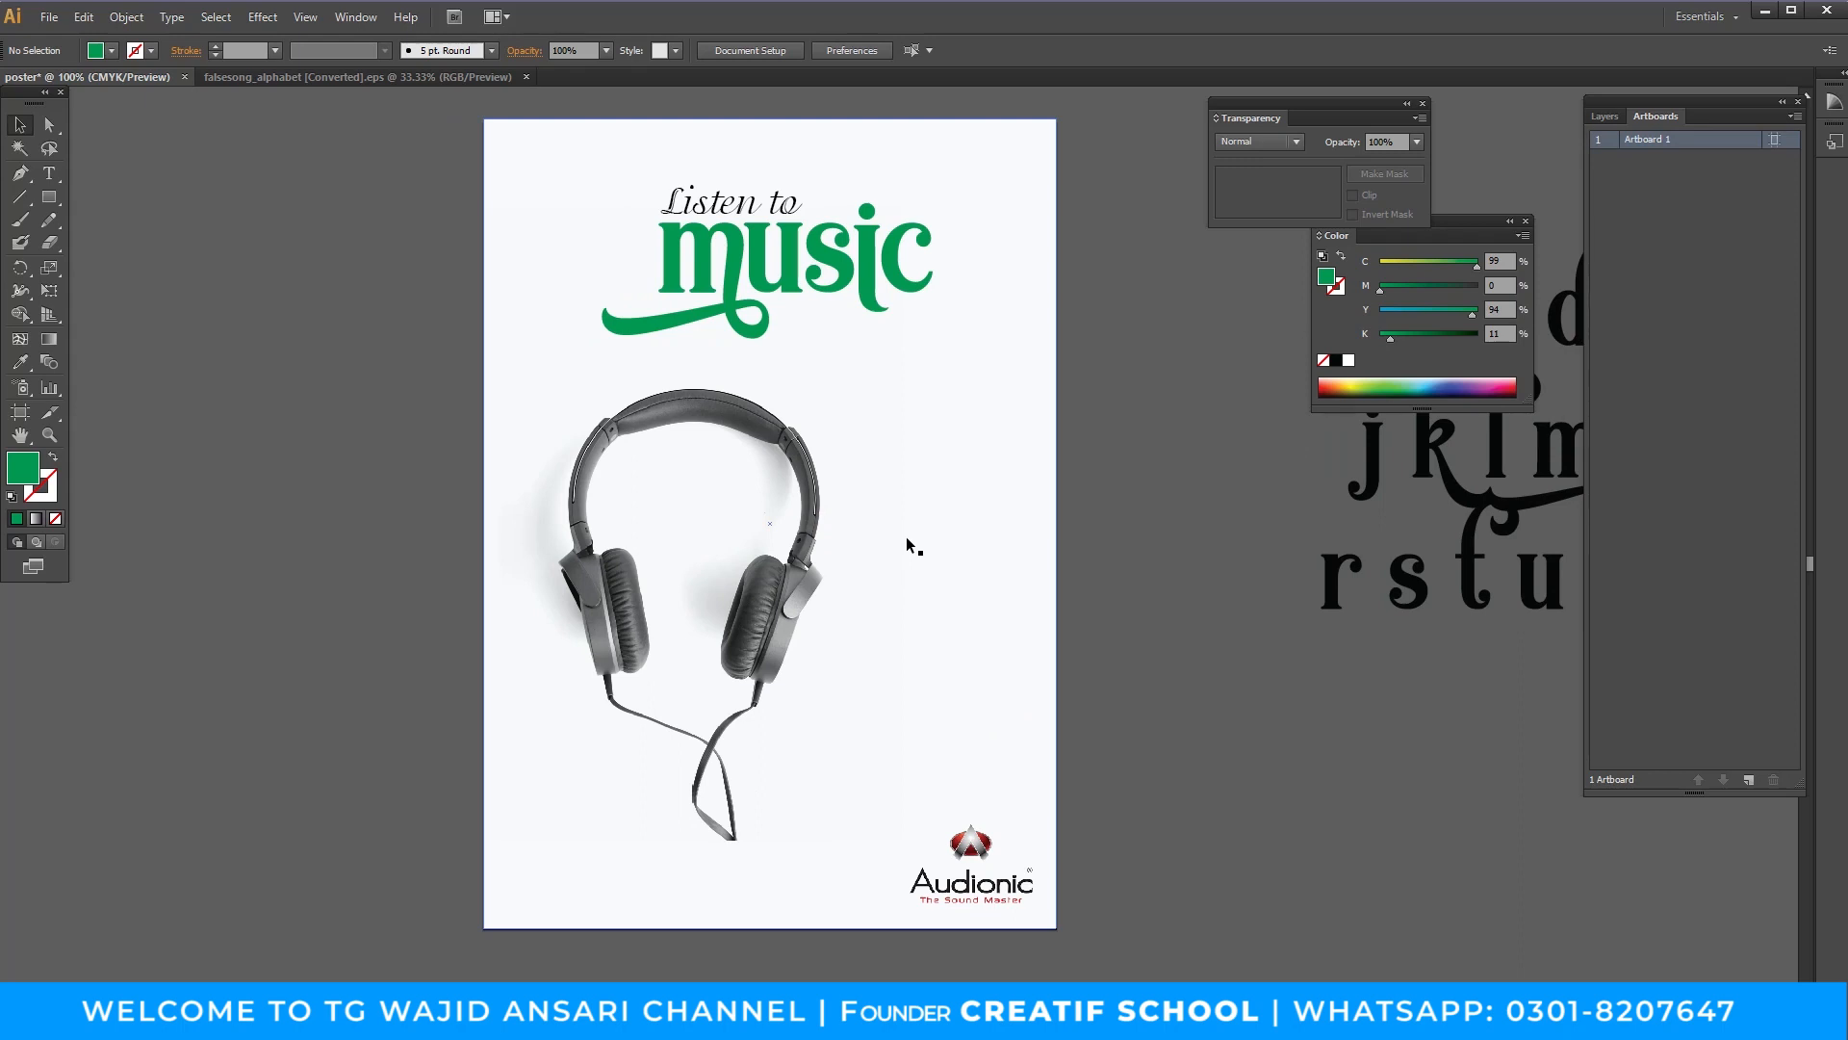
{"action": "left_click_drag", "start_coordinate": [945, 549], "coordinate": [996, 567]}
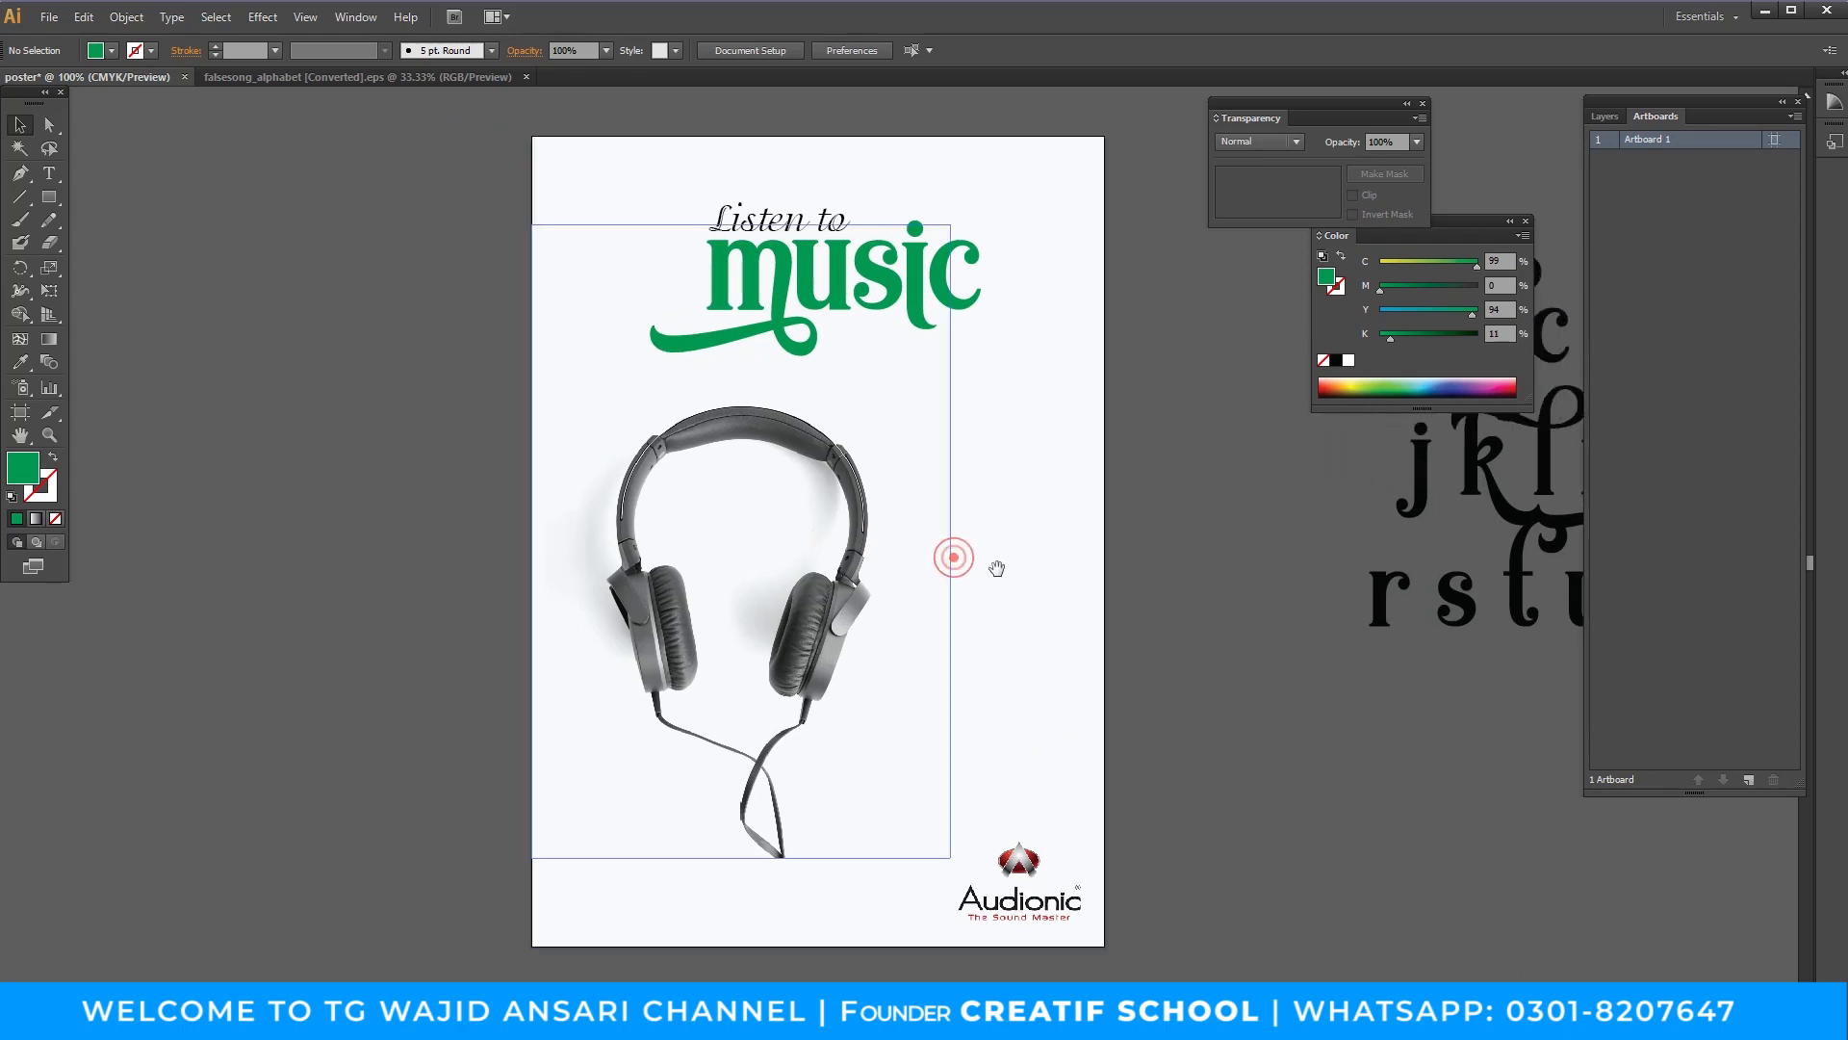
{"action": "left_click", "coordinate": [956, 303]}
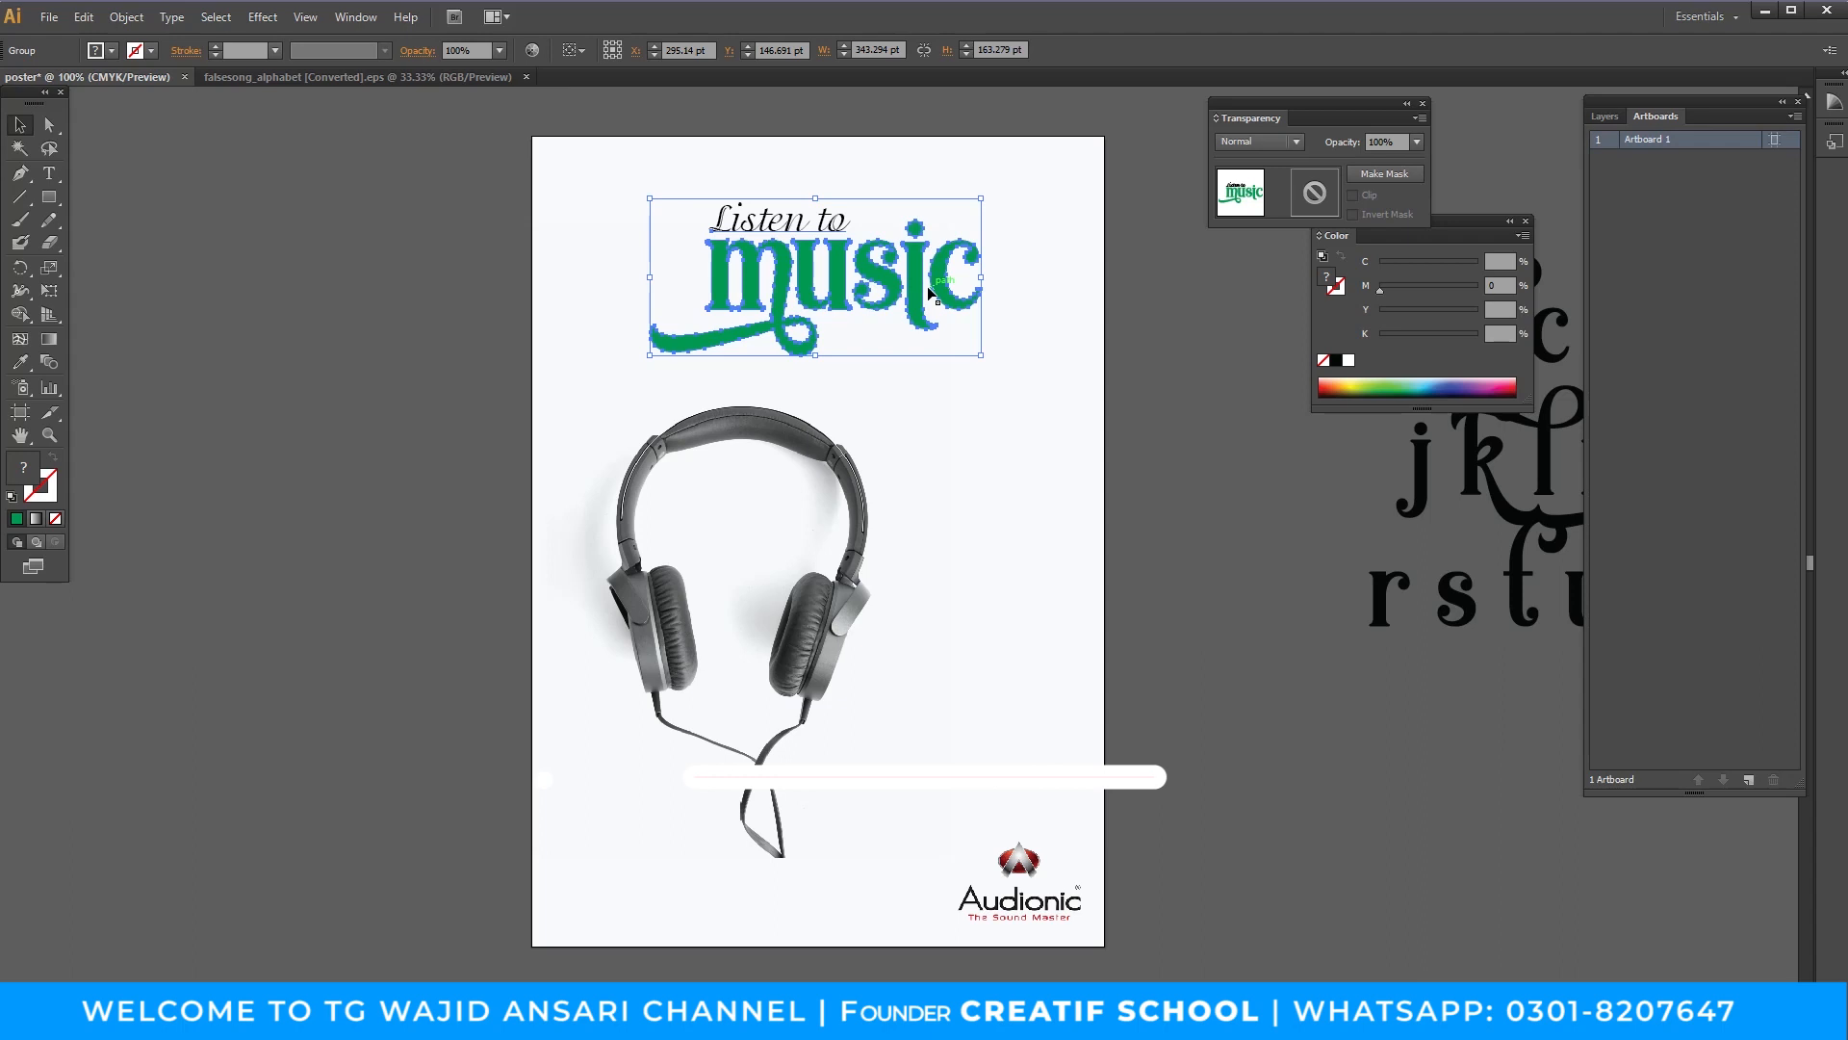
{"action": "left_click", "coordinate": [1207, 525]}
{"action": "left_click_drag", "start_coordinate": [1176, 525], "coordinate": [1114, 526]}
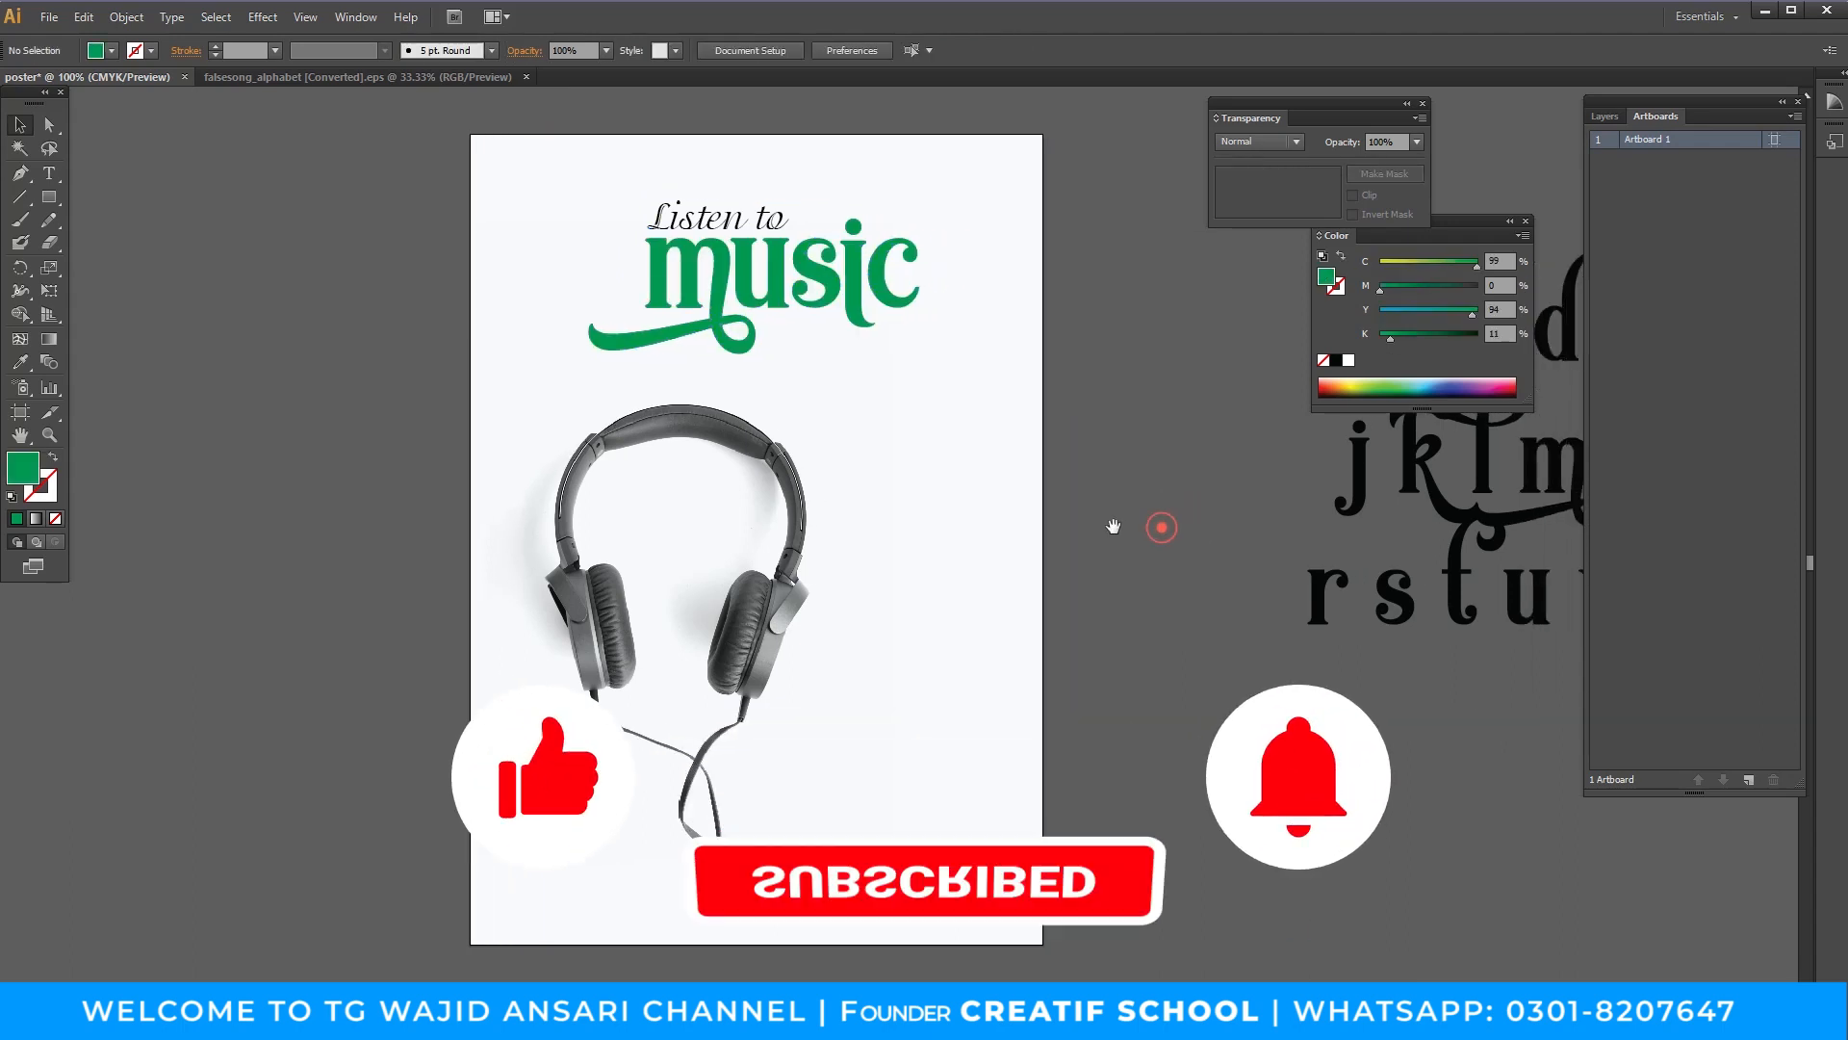
Examine the Audionic logo up close, then return to the full poster and its heading group.
{"action": "key", "text": "z"}
{"action": "left_click_drag", "start_coordinate": [1101, 920], "coordinate": [895, 804]}
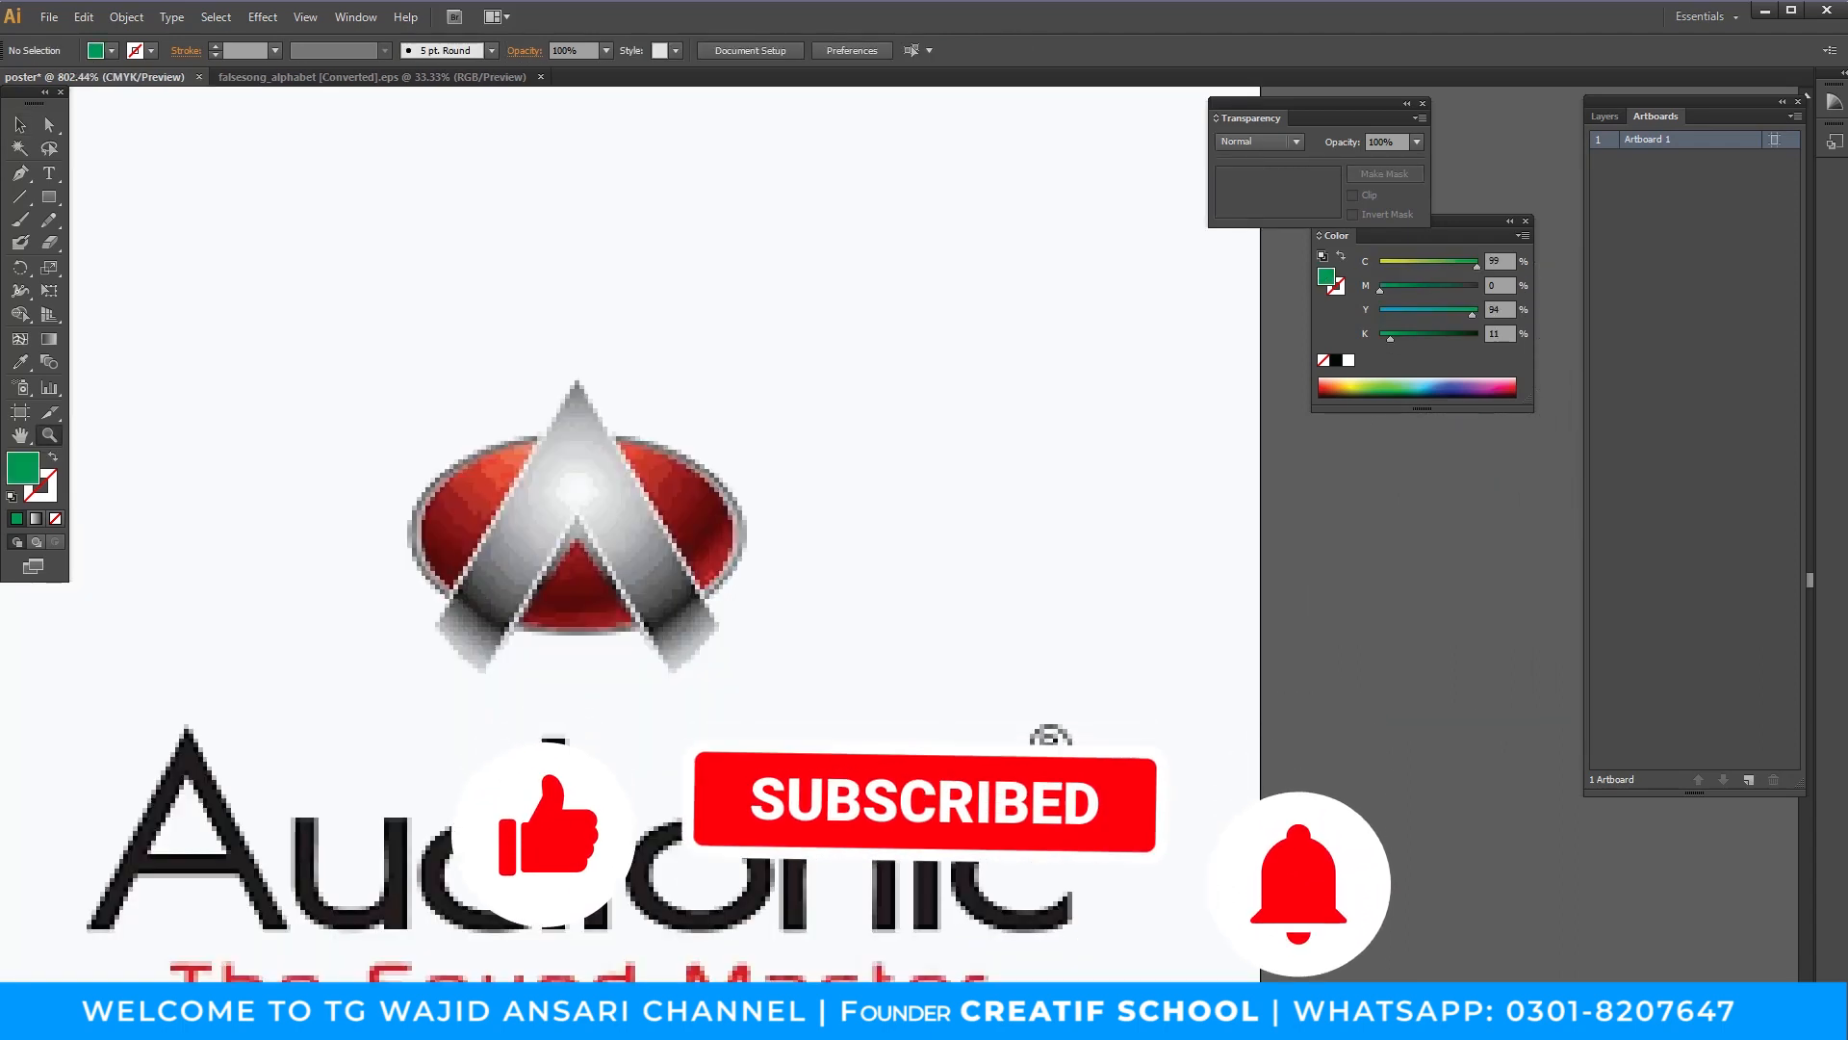
{"action": "left_click_drag", "start_coordinate": [803, 855], "coordinate": [957, 808]}
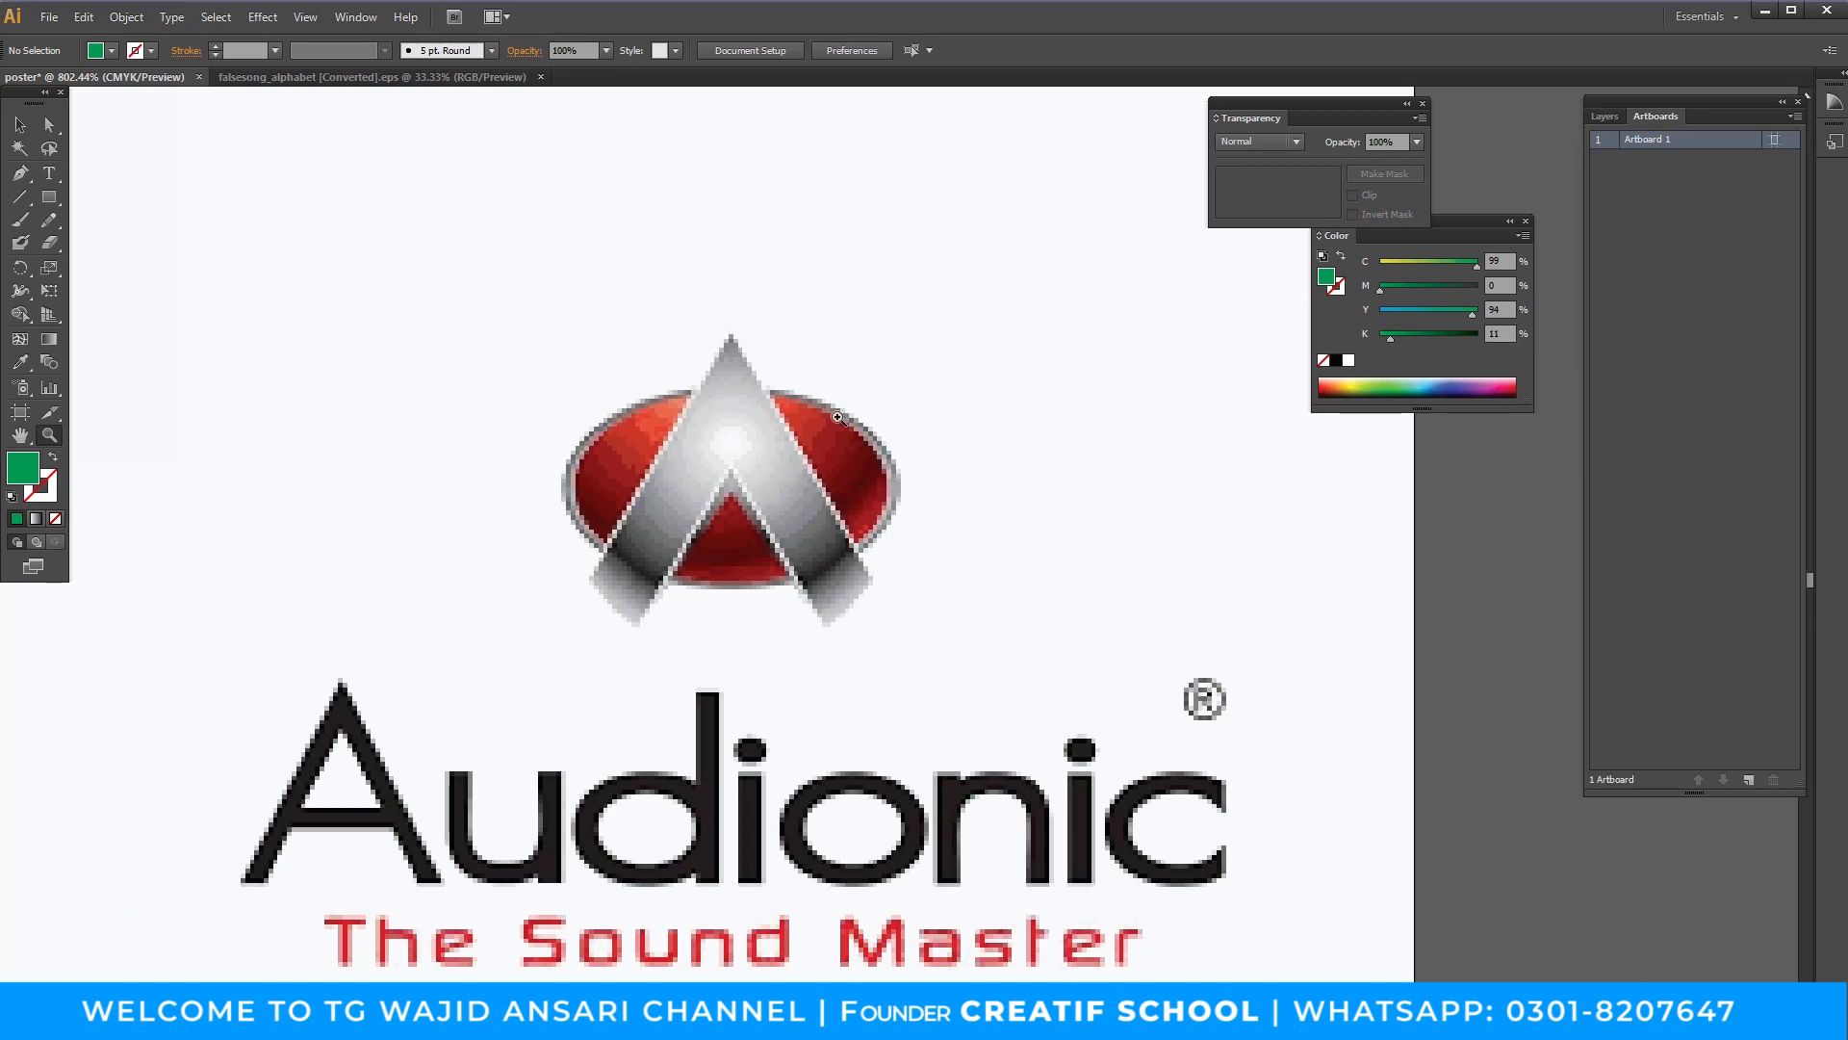
{"action": "left_click", "coordinate": [758, 626], "text": "alt"}
{"action": "left_click", "coordinate": [758, 625], "text": "alt"}
{"action": "left_click", "coordinate": [786, 328], "text": "alt"}
{"action": "left_click", "coordinate": [788, 328], "text": "alt"}
{"action": "left_click", "coordinate": [789, 327], "text": "alt"}
{"action": "left_click", "coordinate": [791, 328], "text": "alt"}
{"action": "left_click_drag", "start_coordinate": [893, 480], "coordinate": [776, 454]}
{"action": "key", "text": "v"}
{"action": "left_click_drag", "start_coordinate": [847, 337], "coordinate": [792, 337]}
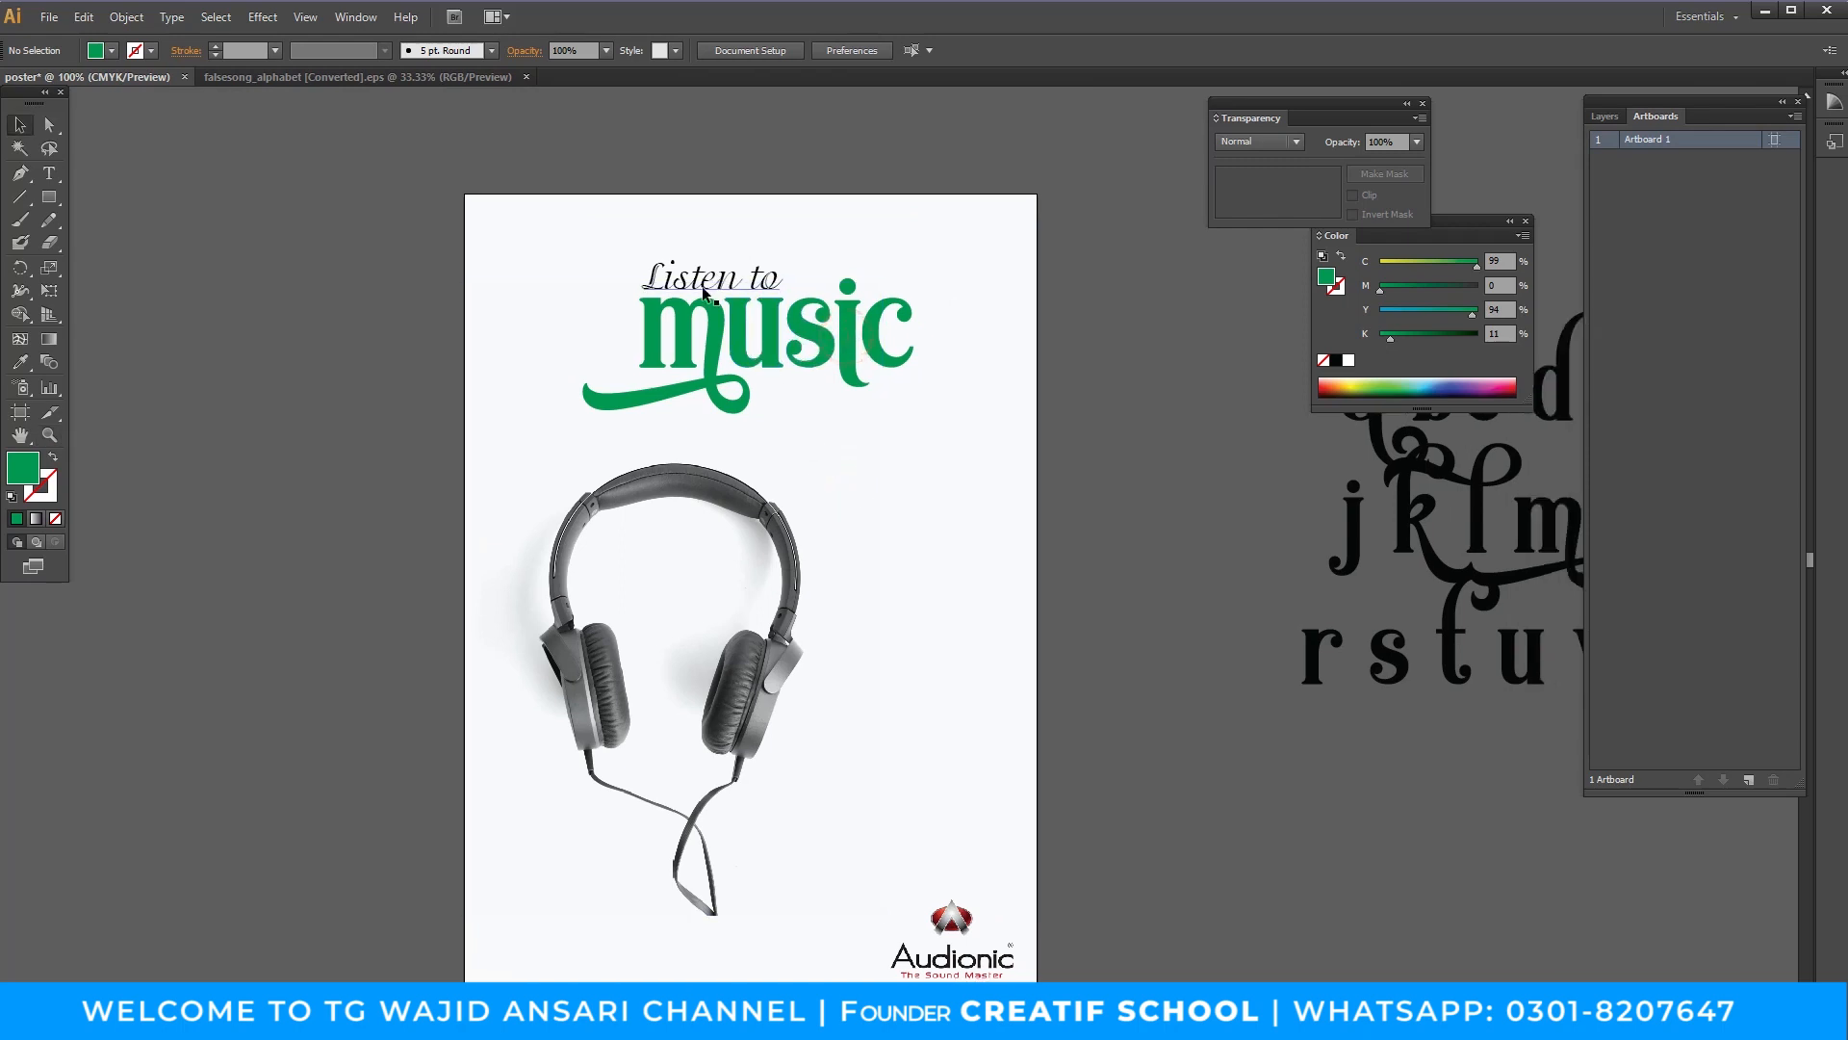
{"action": "left_click", "coordinate": [807, 335]}
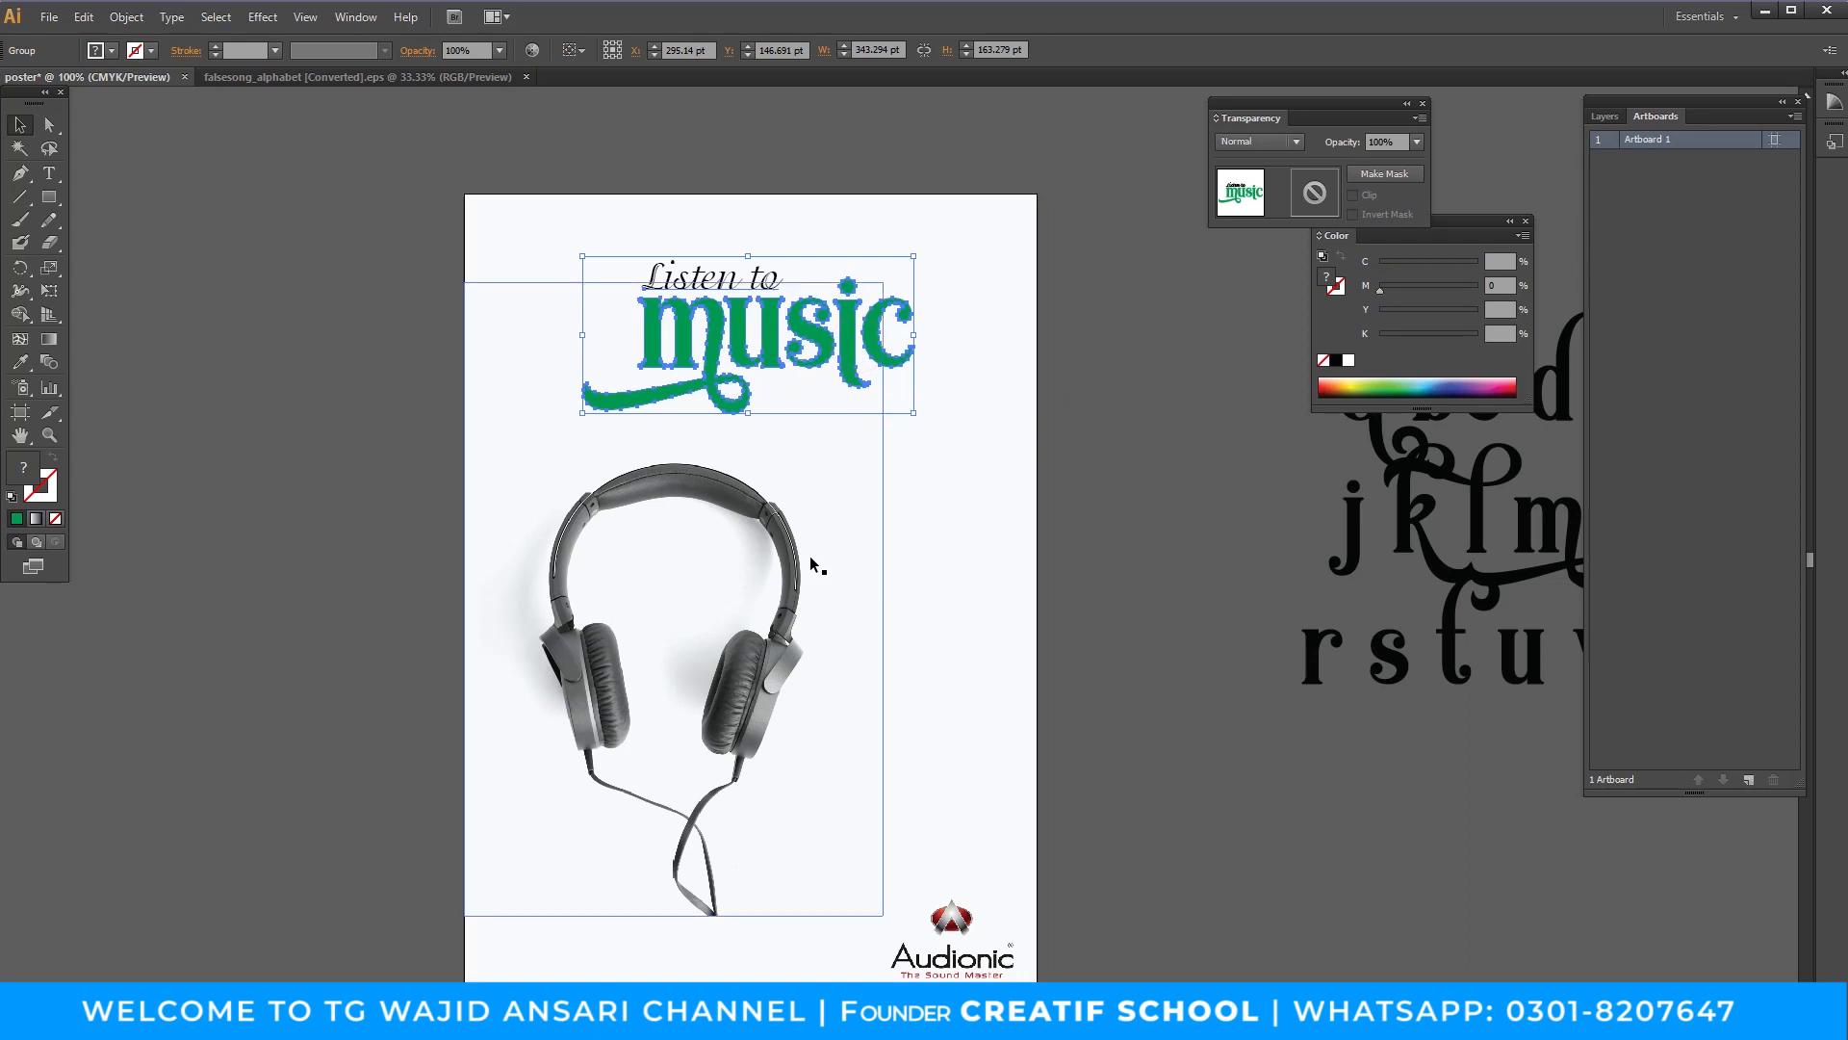
Fill the "music" heading with a linear gradient at a 90° angle.
{"action": "key", "text": "period"}
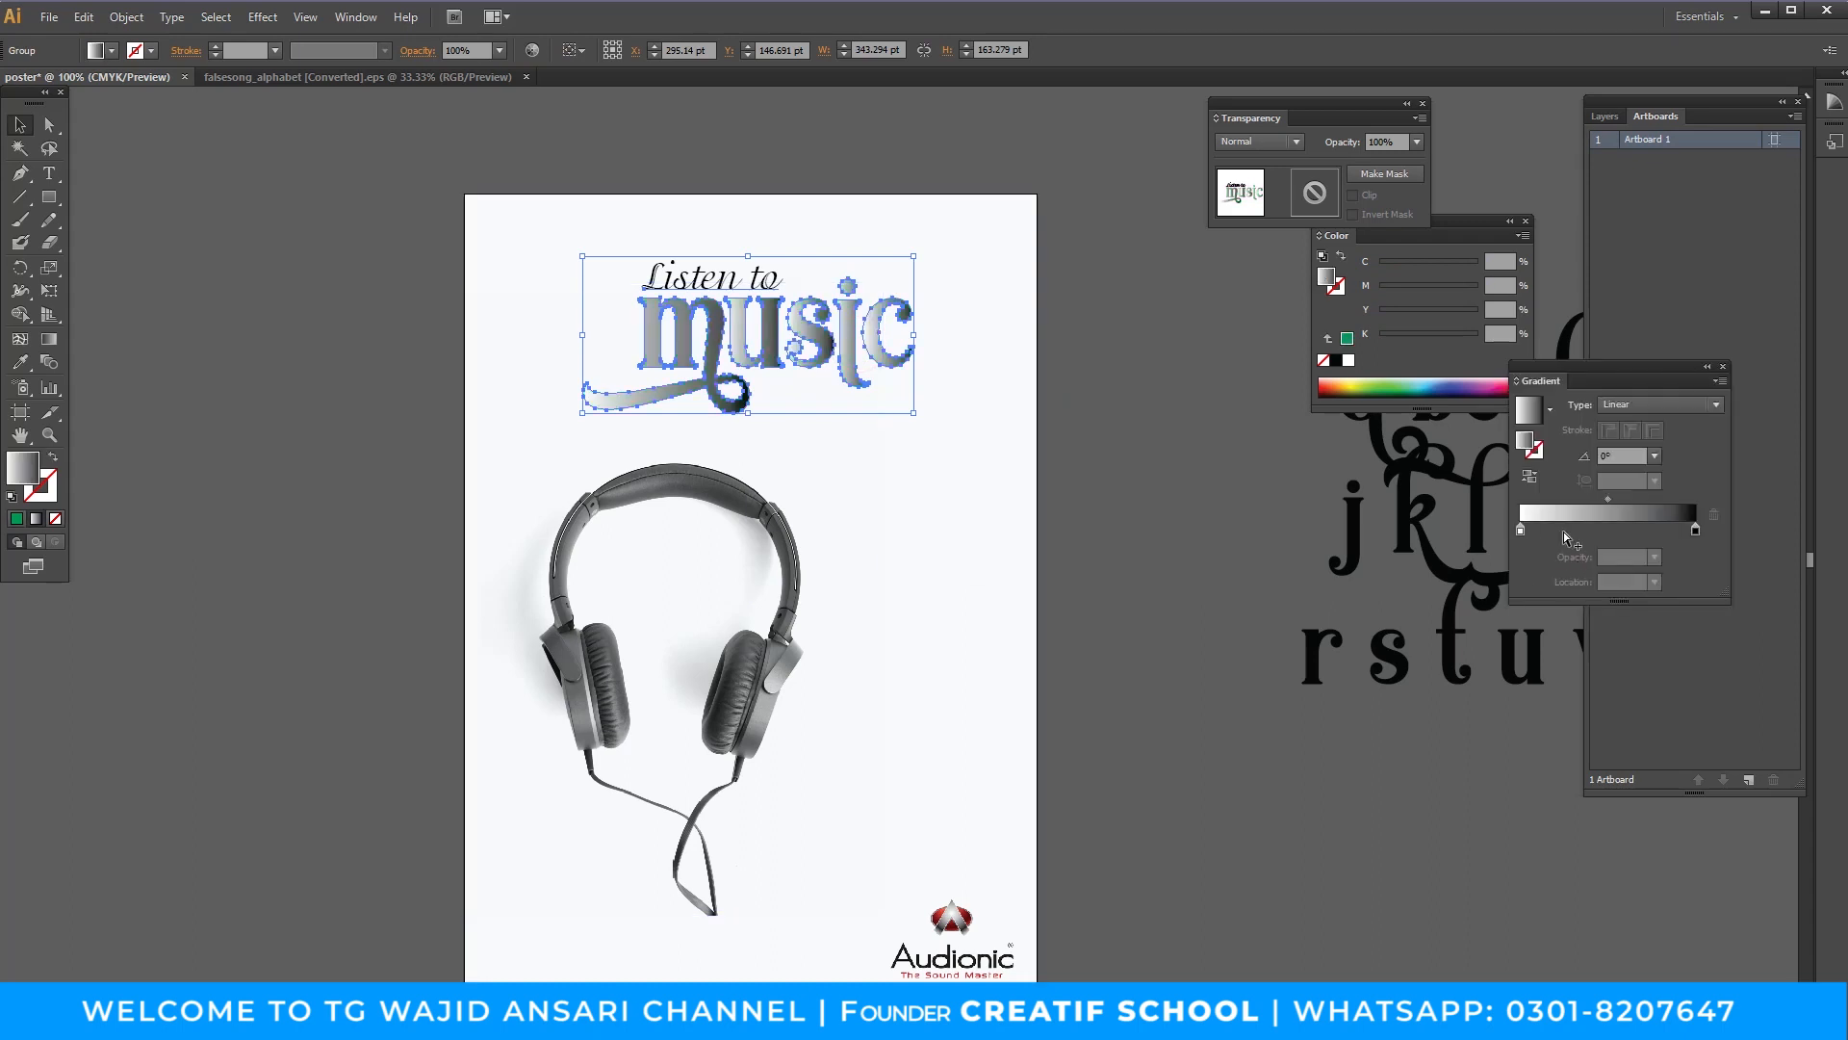
{"action": "left_click", "coordinate": [1632, 460]}
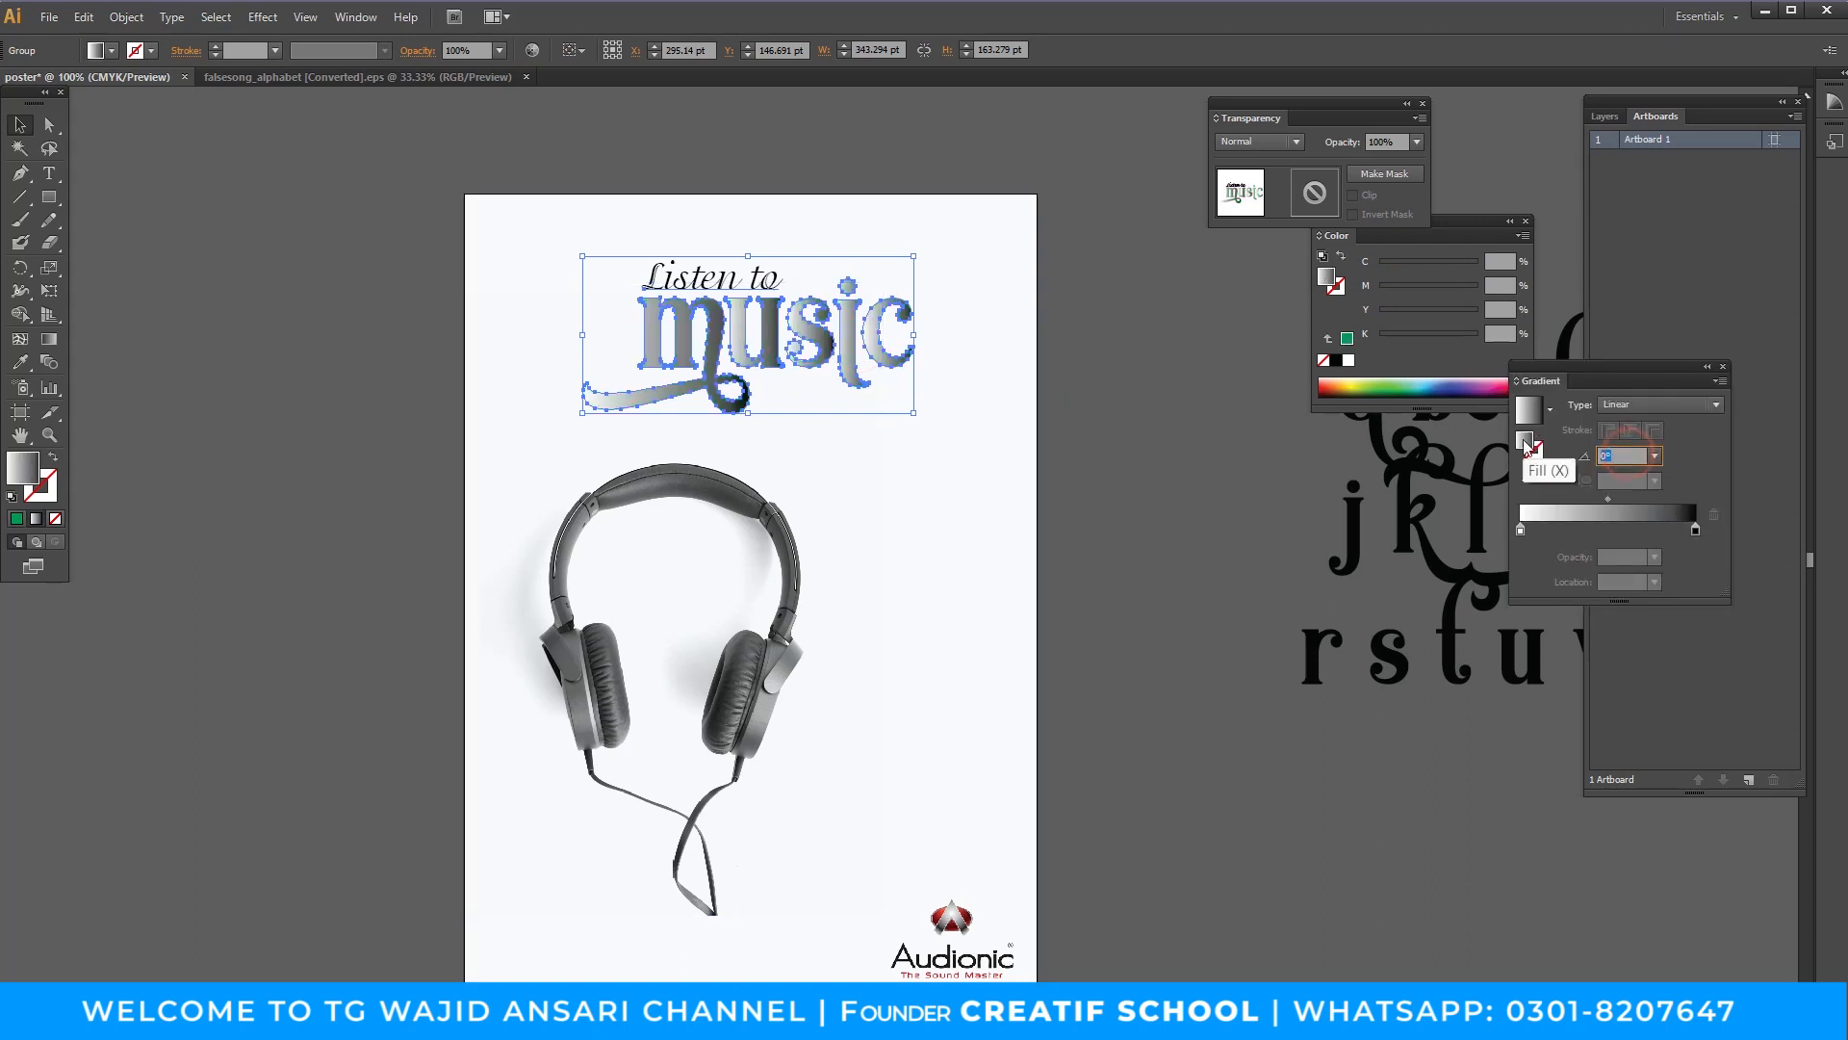
{"action": "type", "text": "90"}
{"action": "key", "text": "Return"}
{"action": "left_click", "coordinate": [1083, 545]}
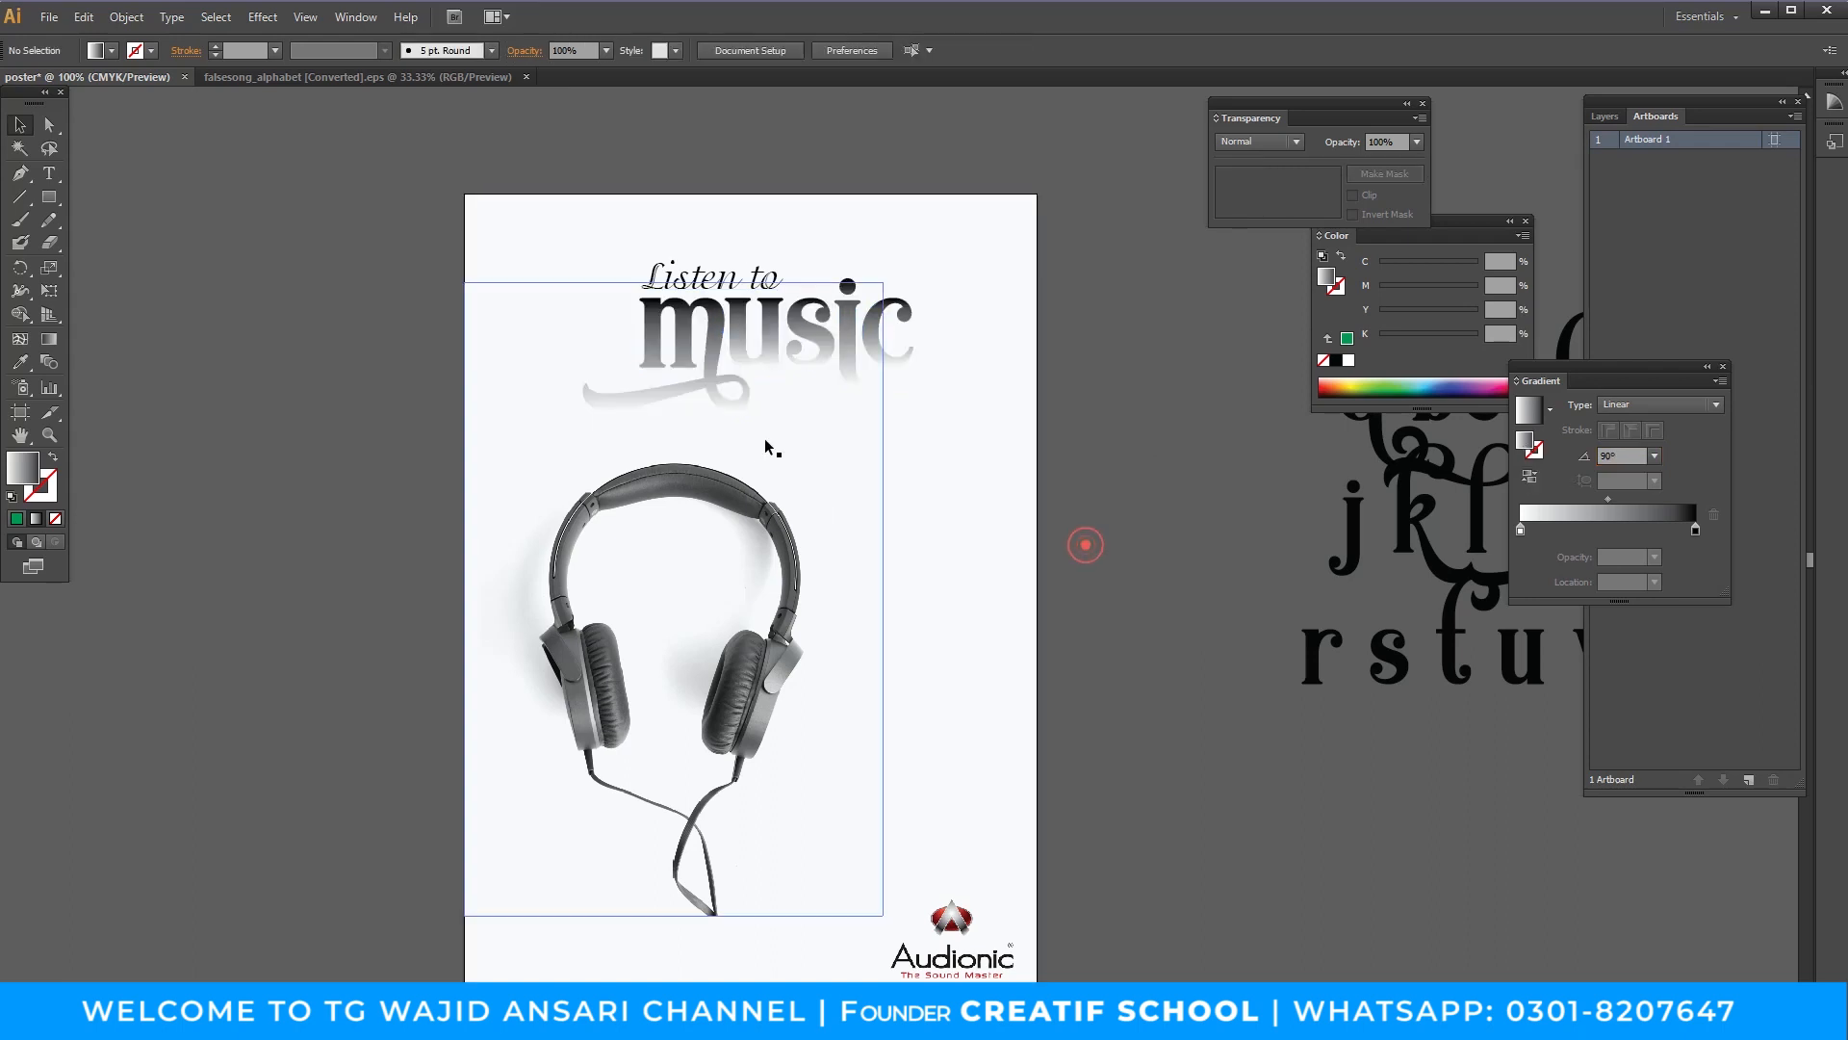
Try to recolour the black end stop of the gradient on the grouped heading.
{"action": "left_click", "coordinate": [871, 349]}
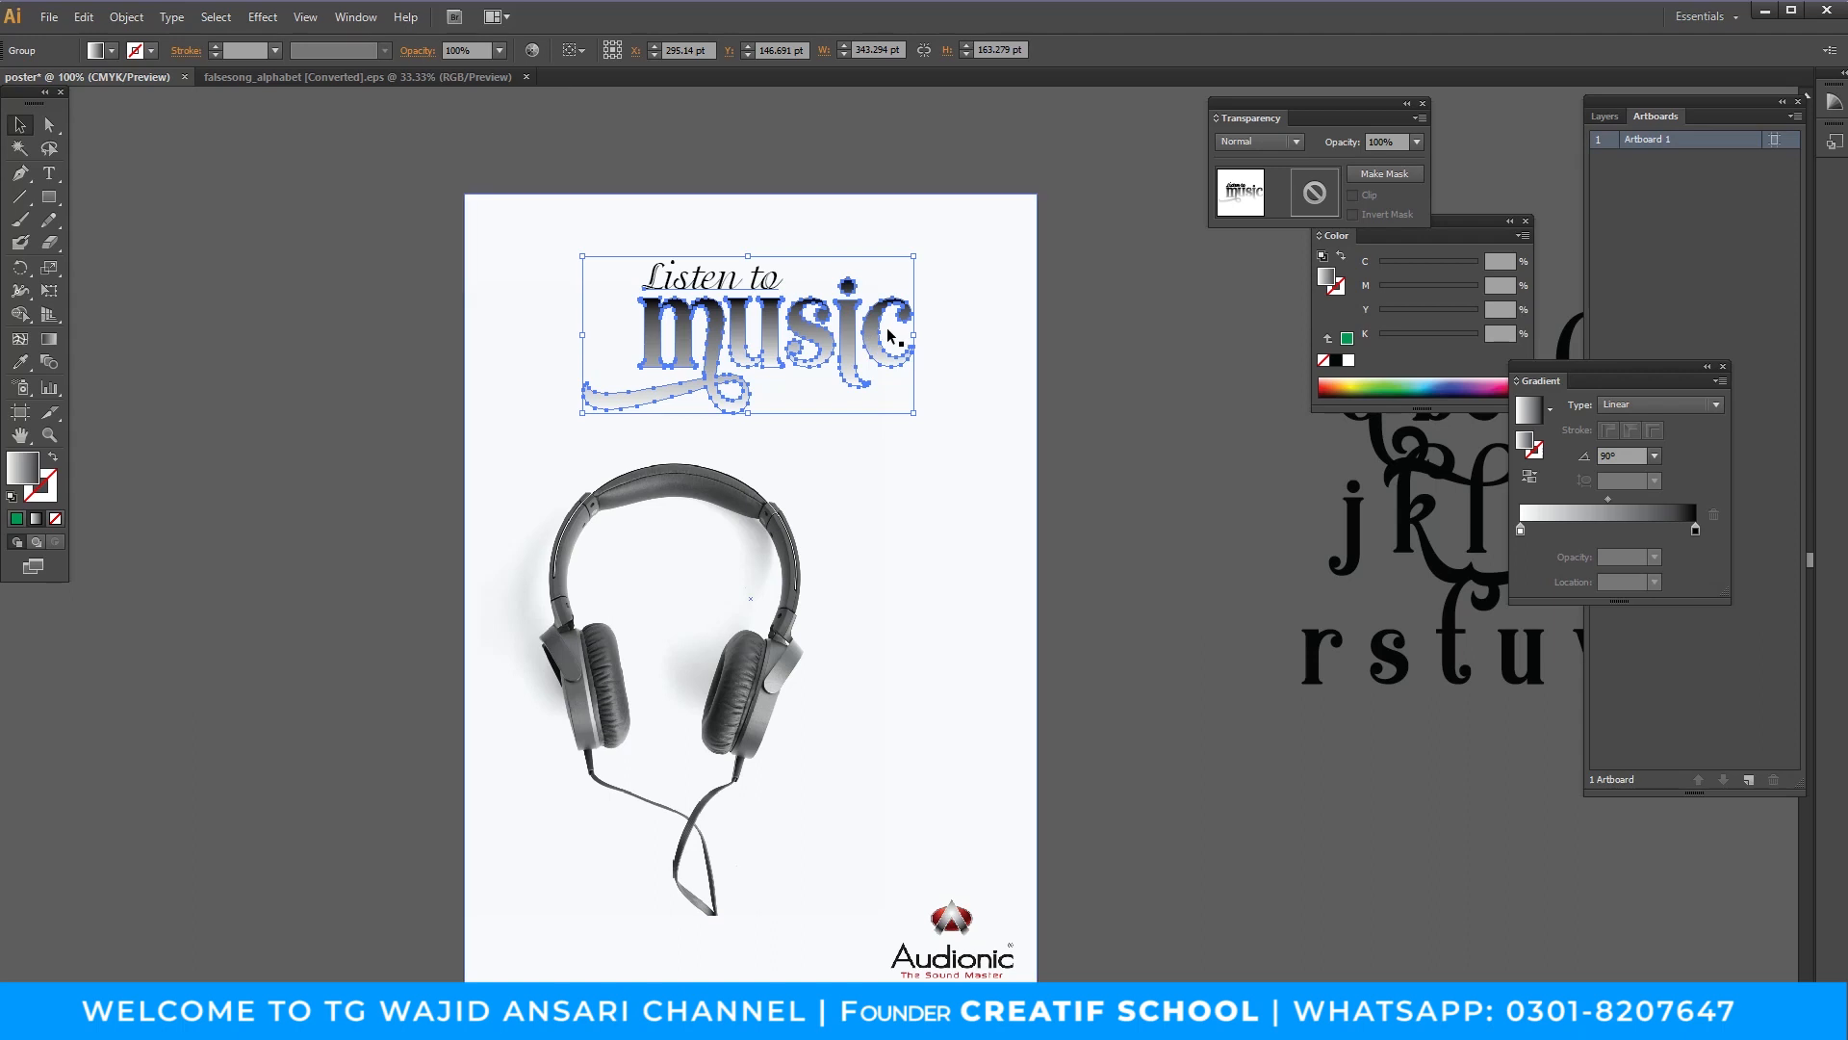
{"action": "left_click", "coordinate": [1695, 529]}
{"action": "left_click", "coordinate": [1461, 342]}
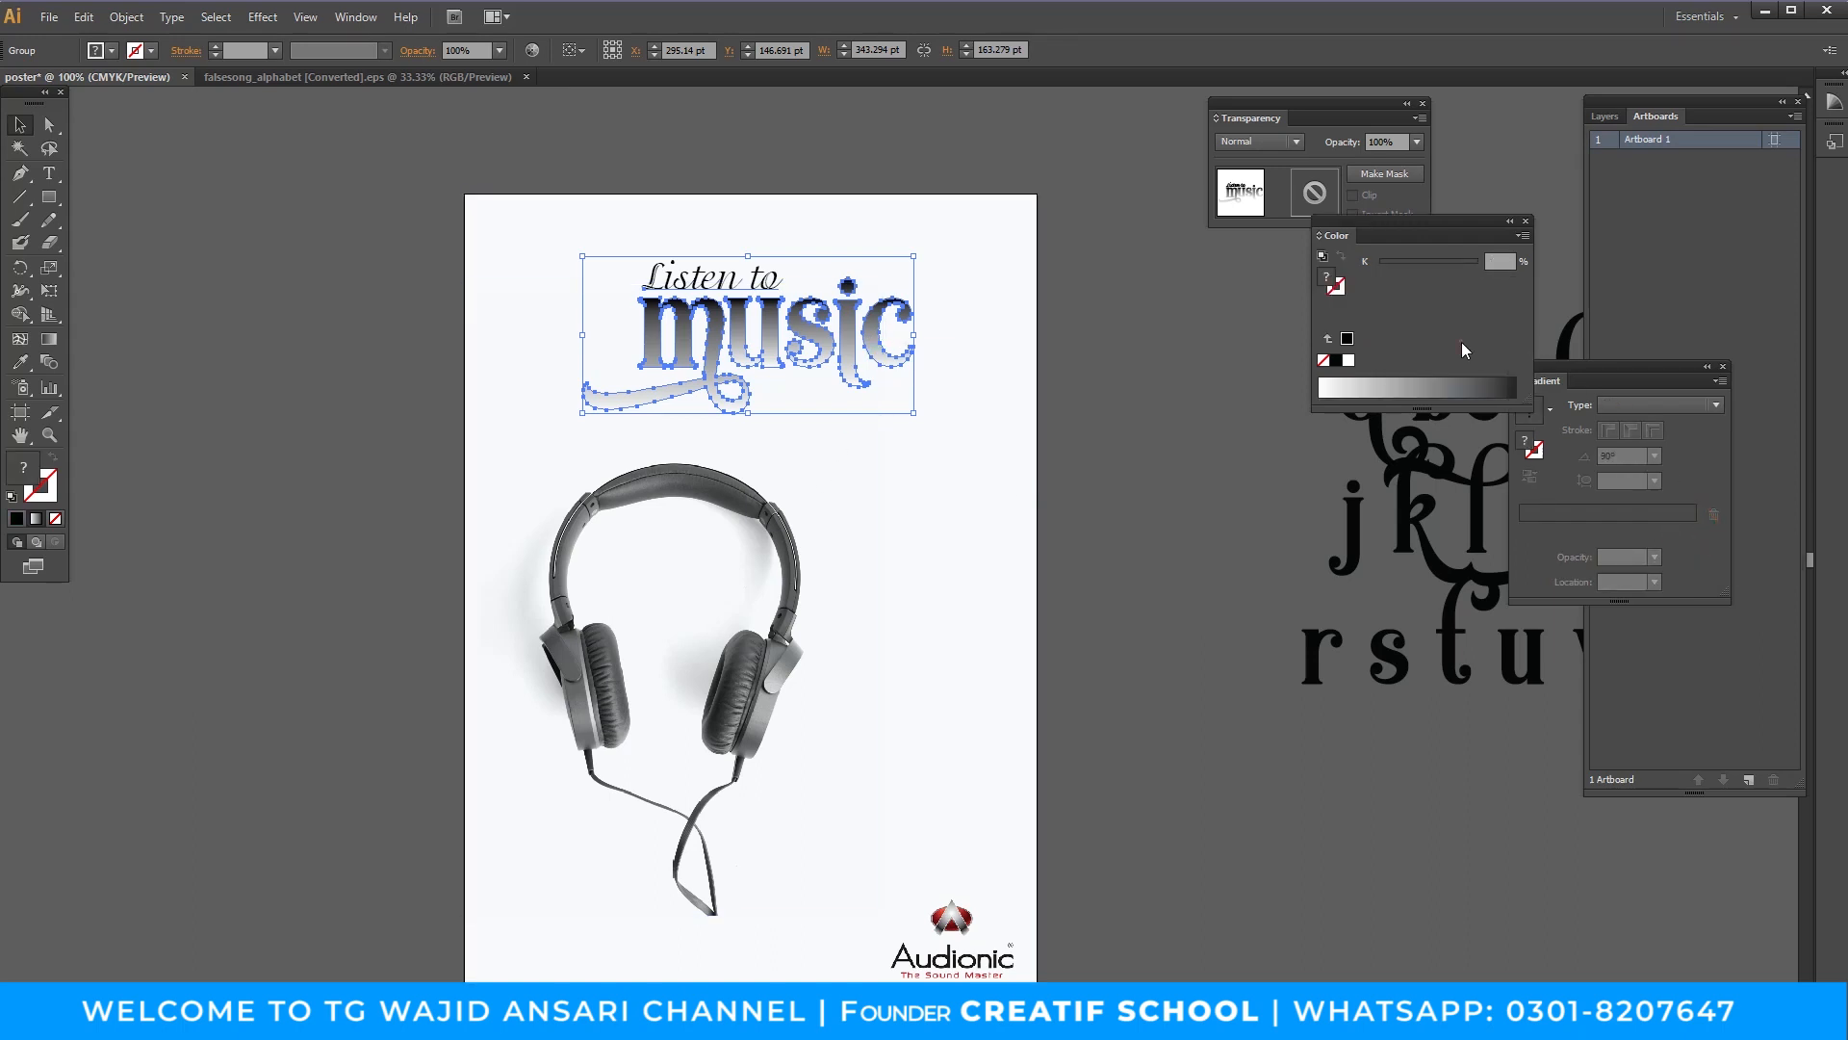
{"action": "left_click", "coordinate": [1461, 406]}
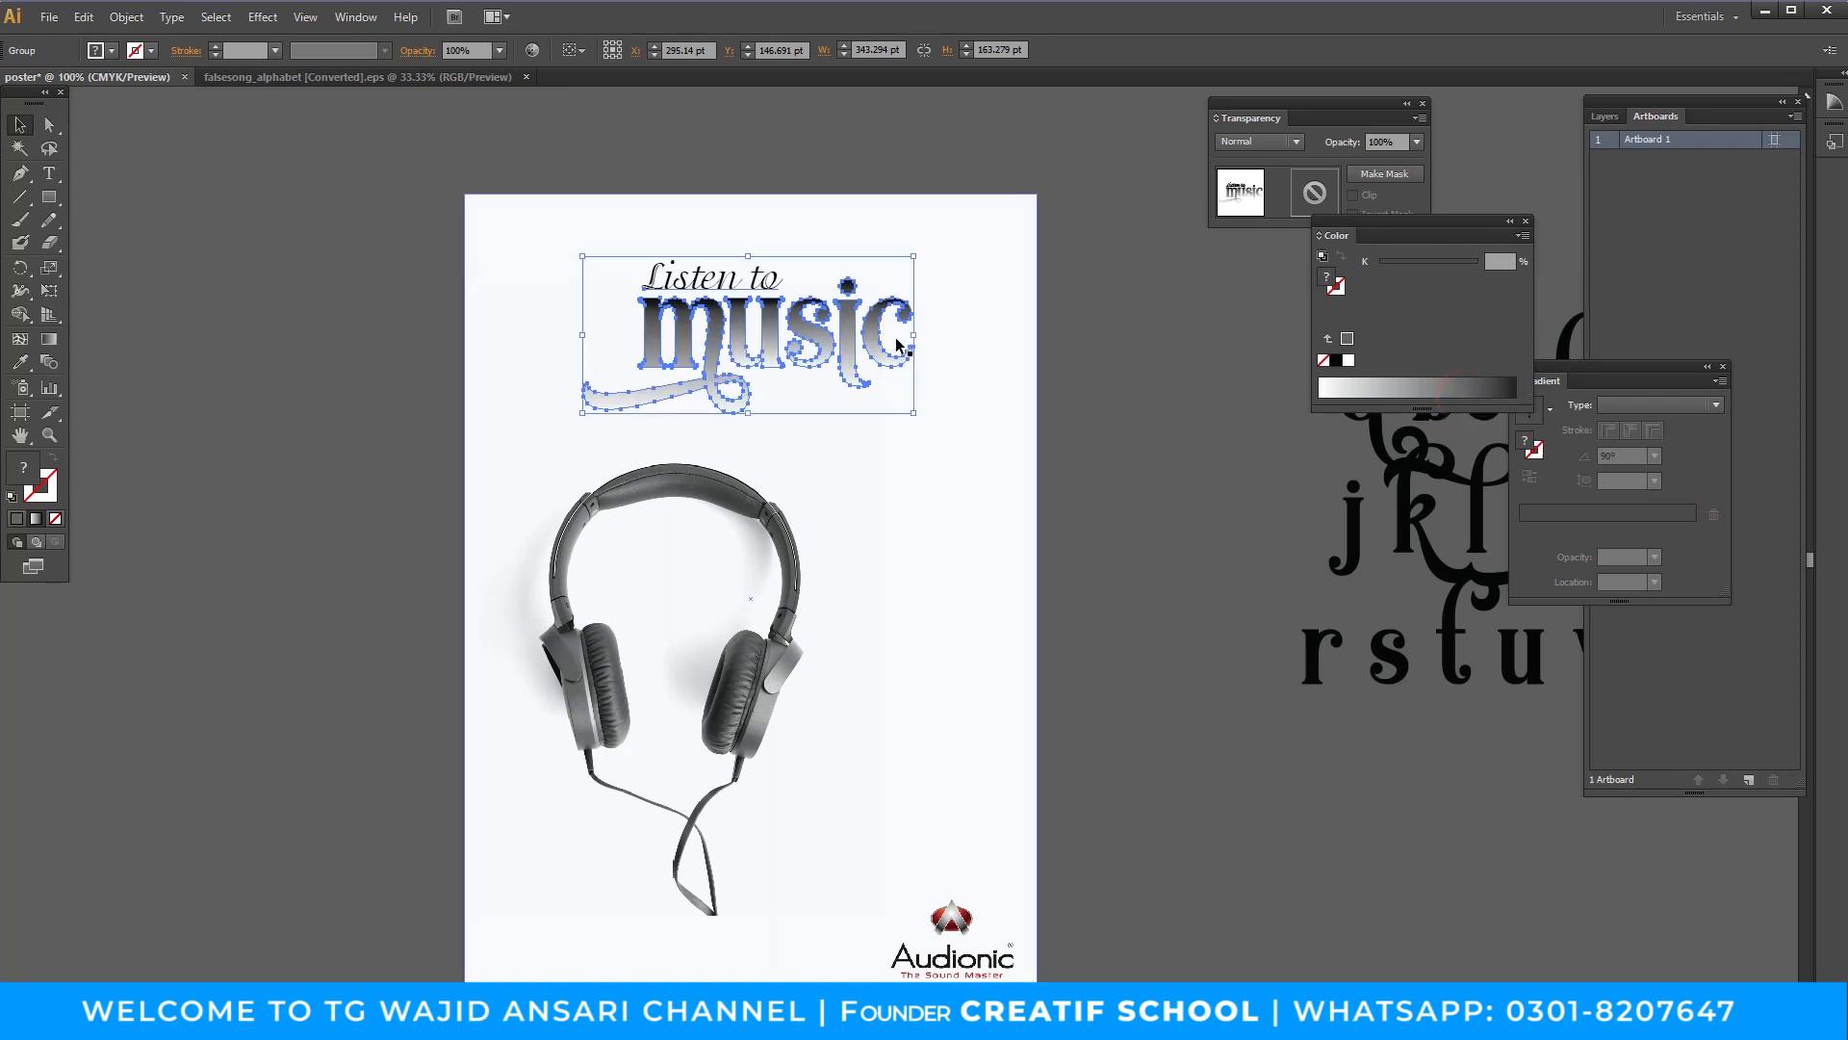
{"action": "left_click", "coordinate": [1124, 396]}
{"action": "left_click", "coordinate": [872, 337]}
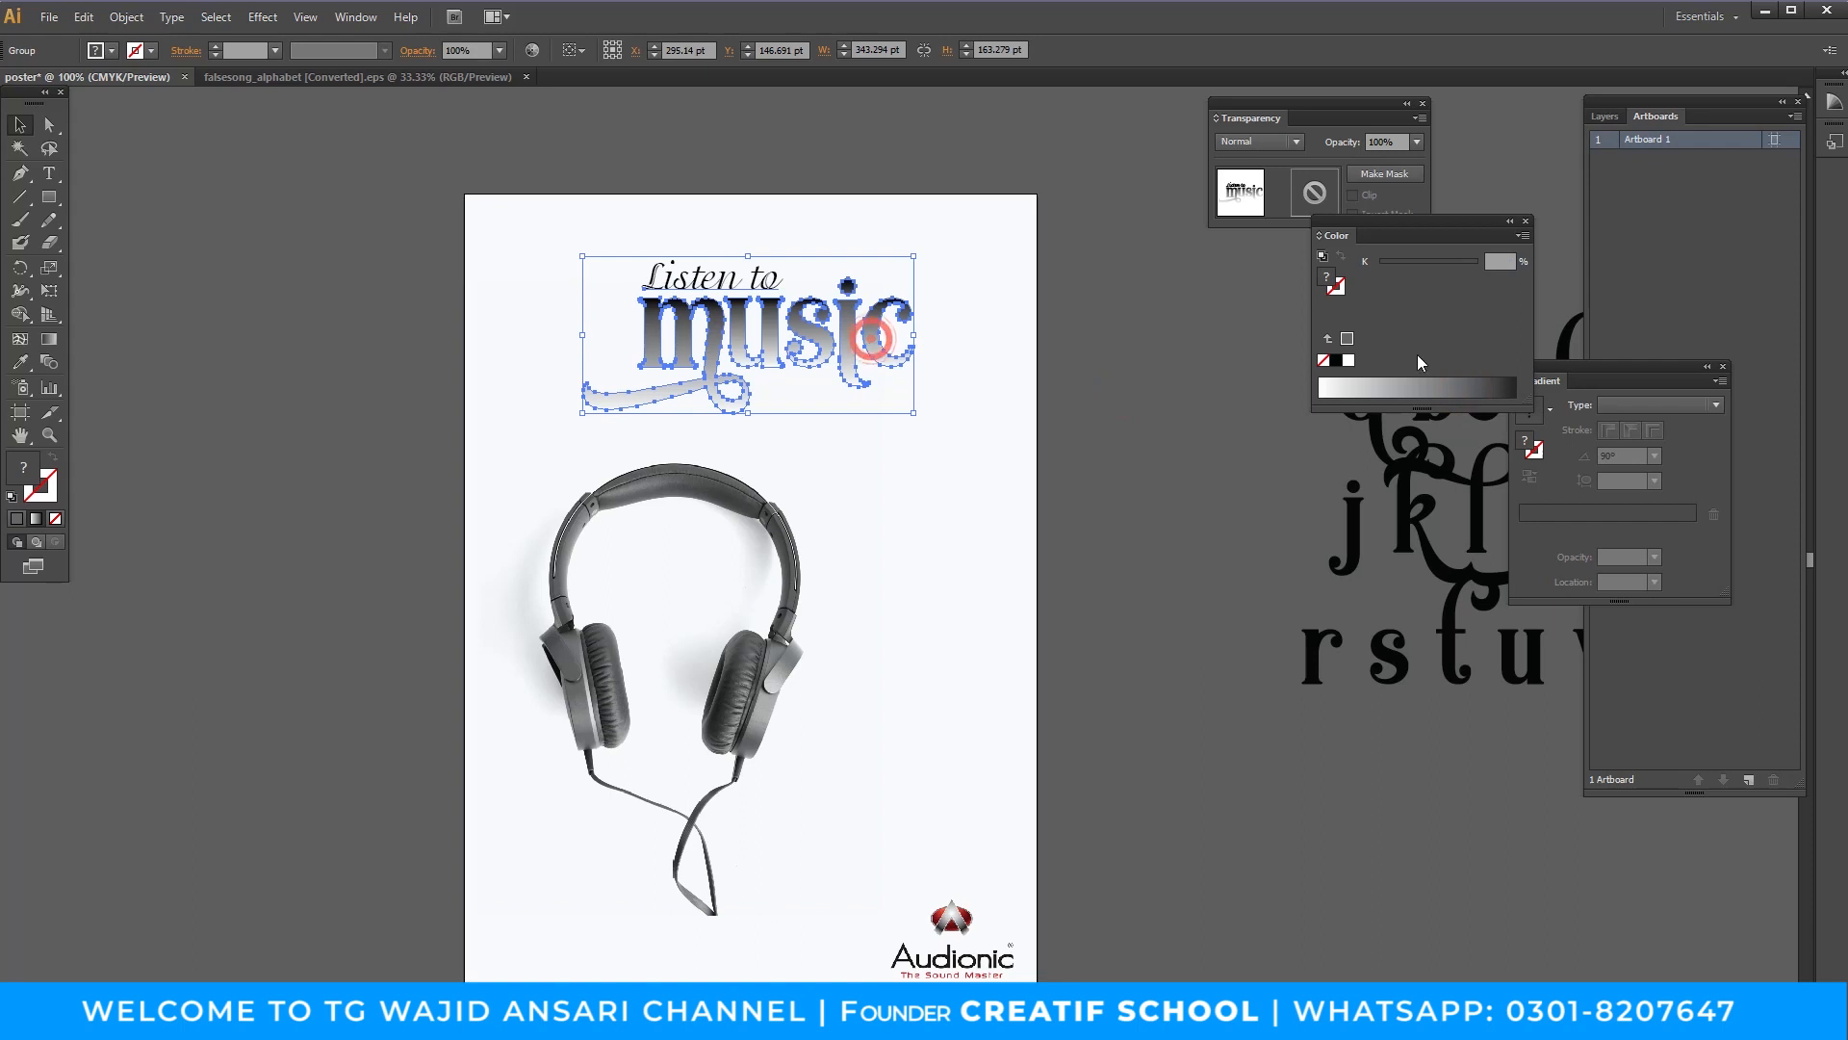
{"action": "left_click", "coordinate": [1523, 235]}
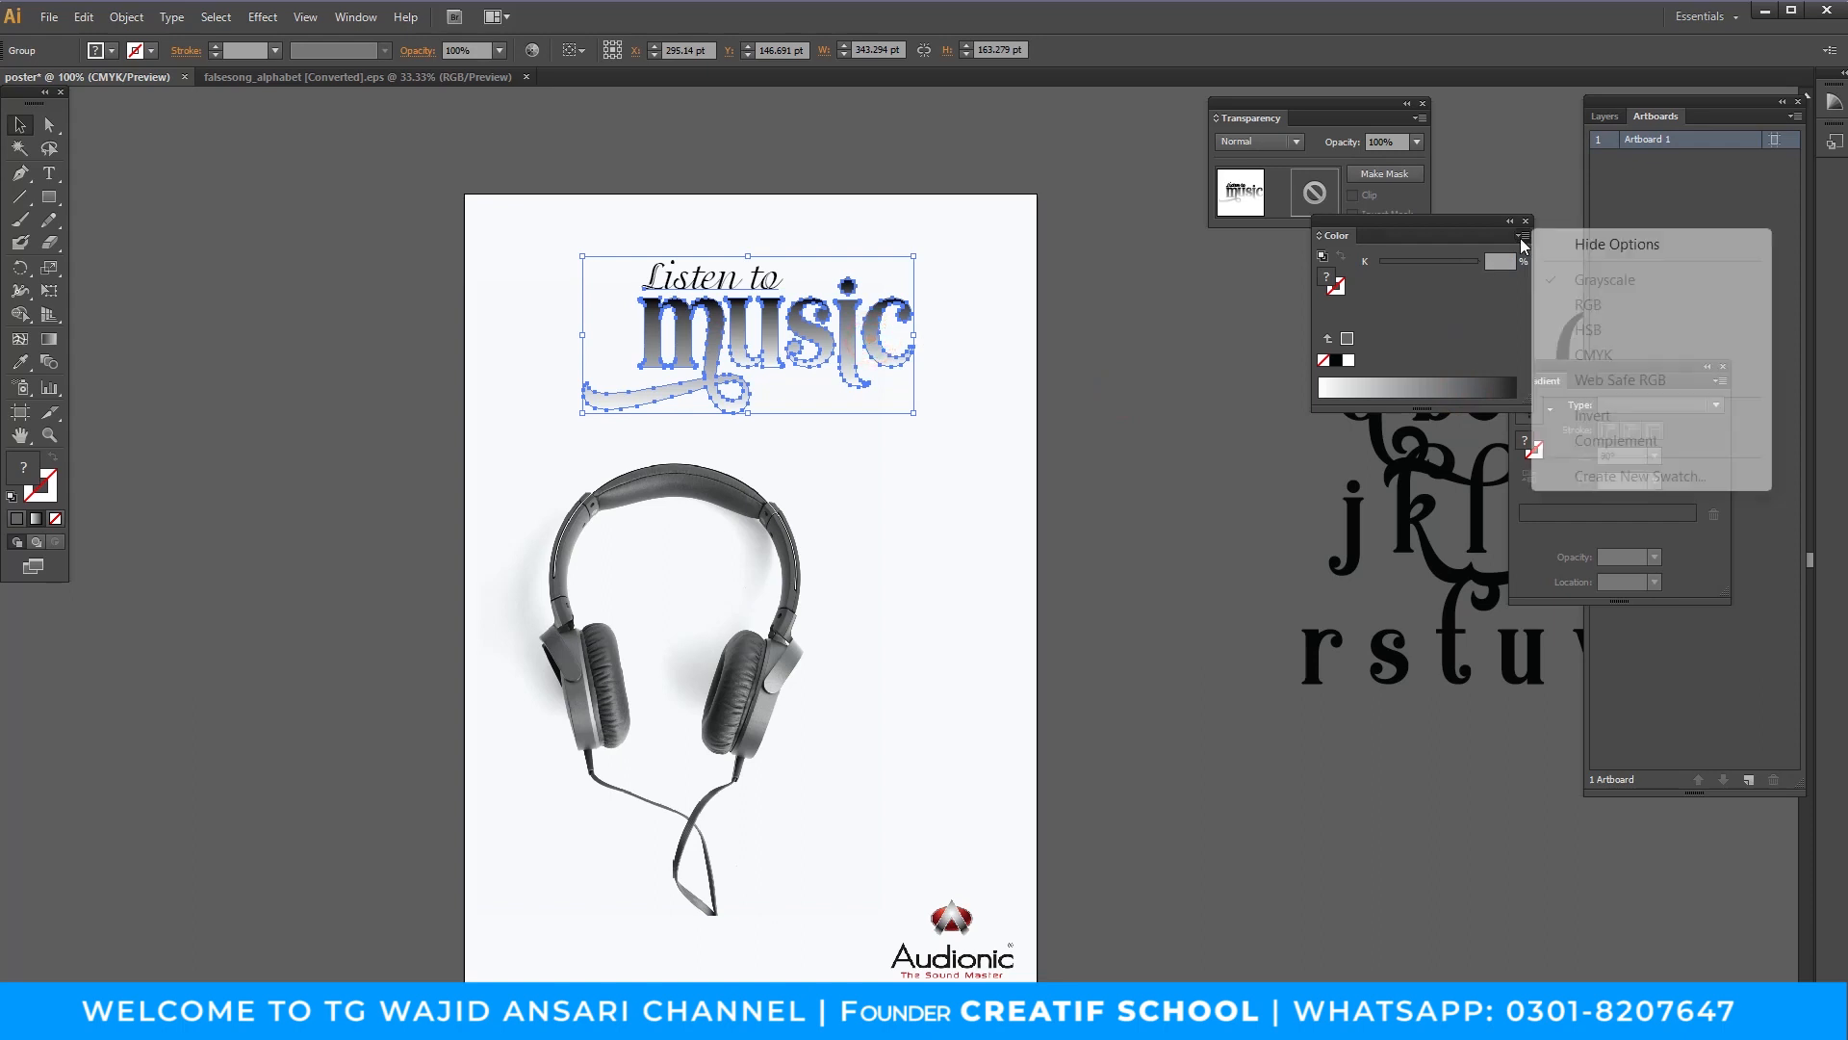
{"action": "left_click", "coordinate": [1062, 345]}
{"action": "left_click", "coordinate": [866, 317]}
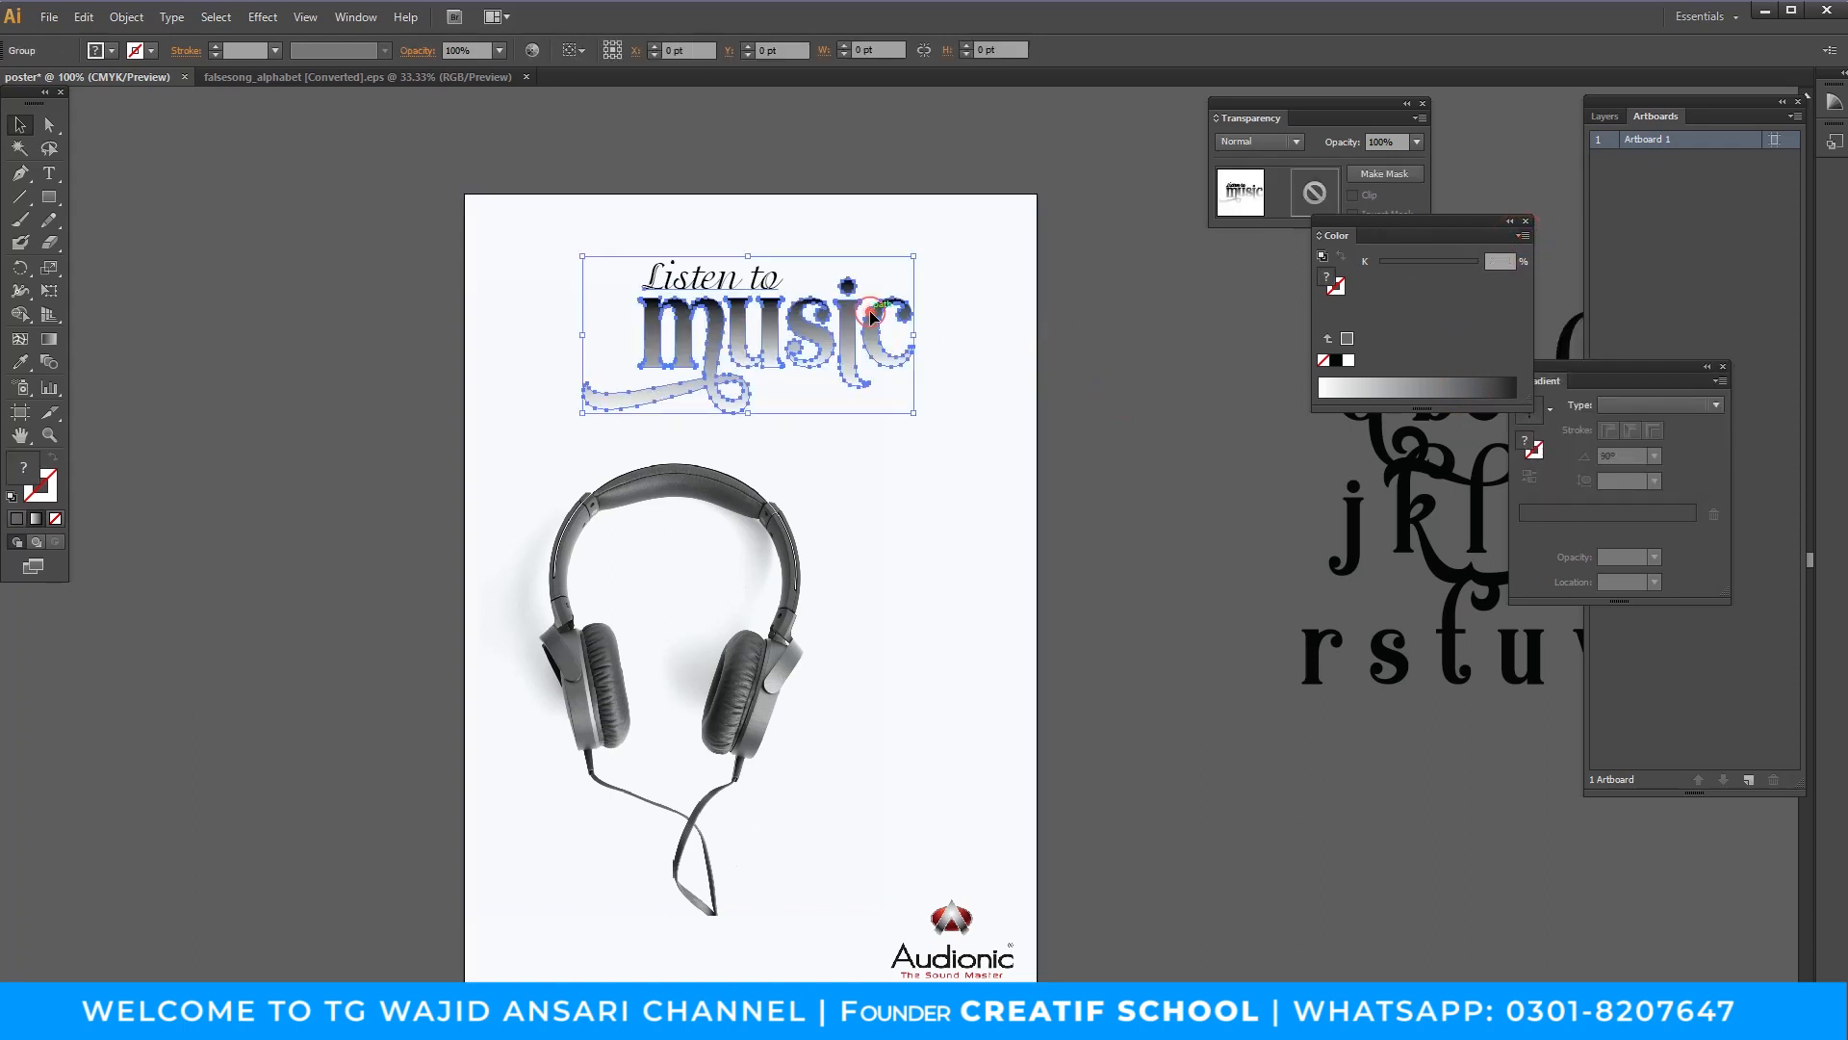
Ungroup the "Listen to music" heading and clear the selection.
{"action": "right_click", "coordinate": [795, 306]}
{"action": "left_click", "coordinate": [866, 440]}
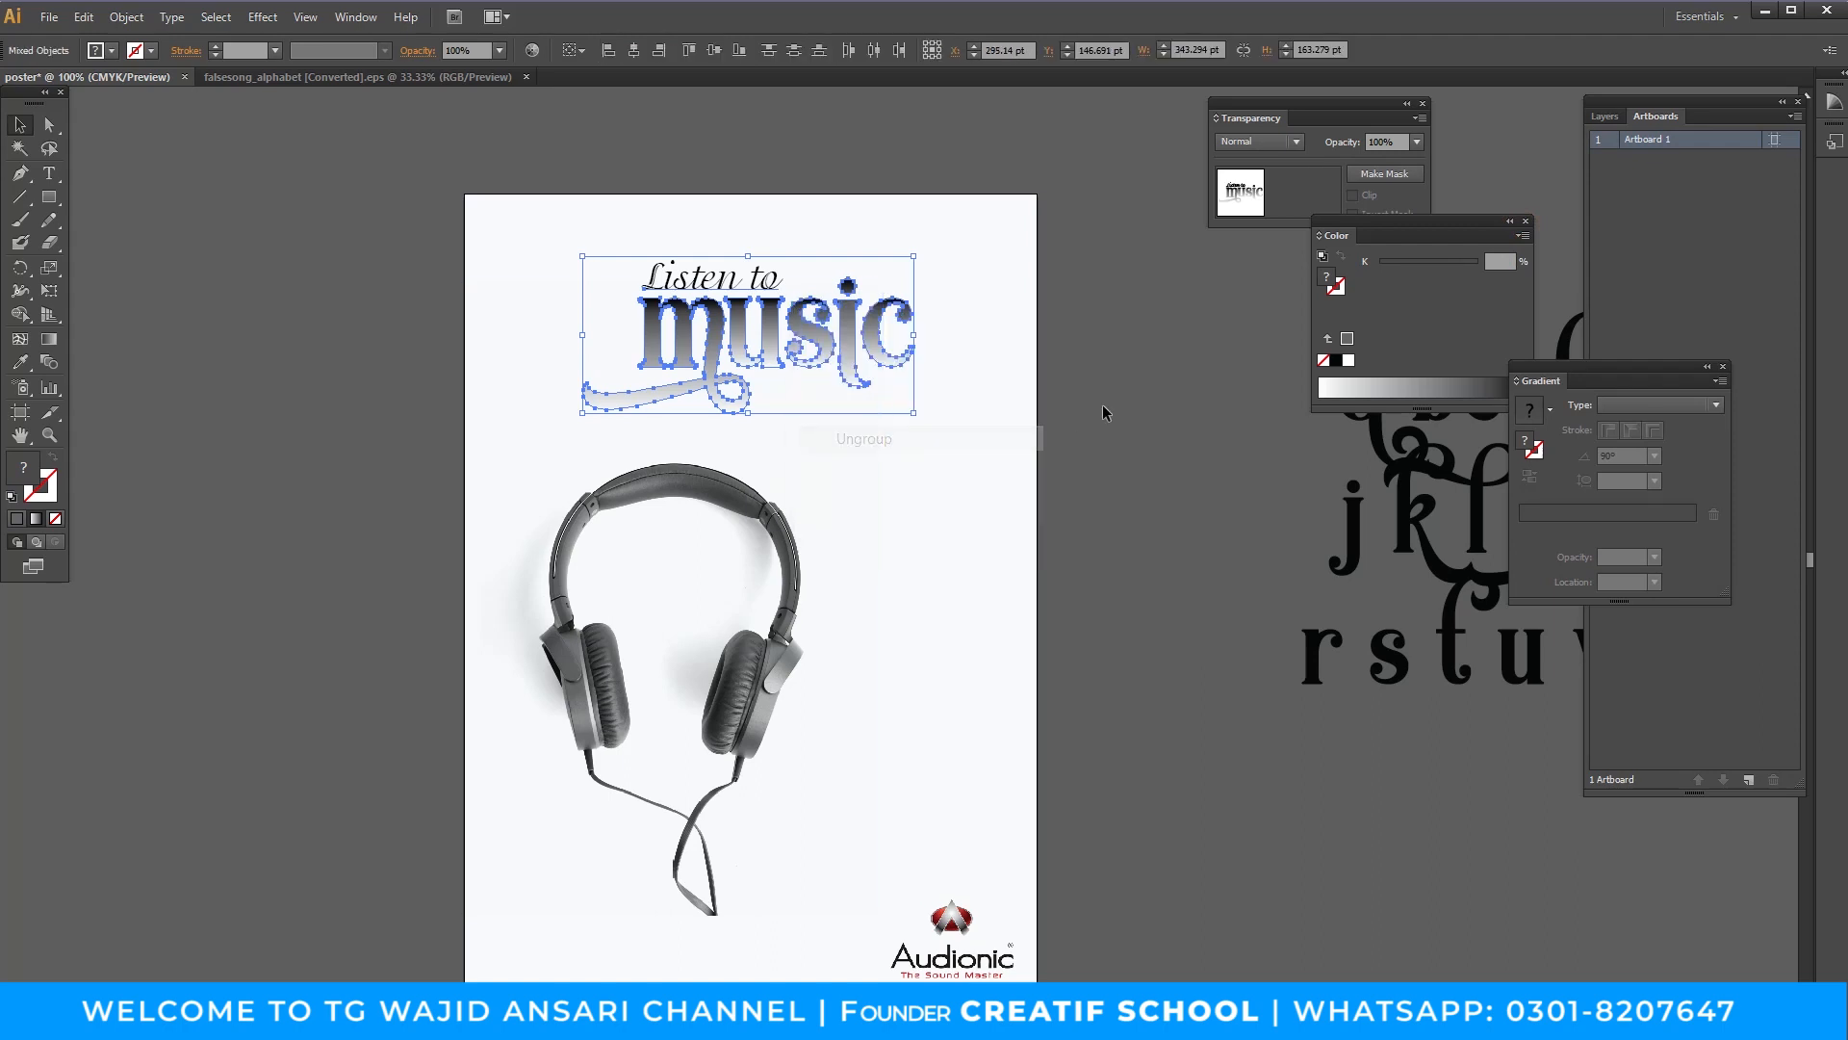
{"action": "left_click", "coordinate": [1102, 405]}
Switch the black gradient stop of "music" to CMYK and make it red with M 100, Y 100 and K 0.
{"action": "left_click", "coordinate": [873, 330]}
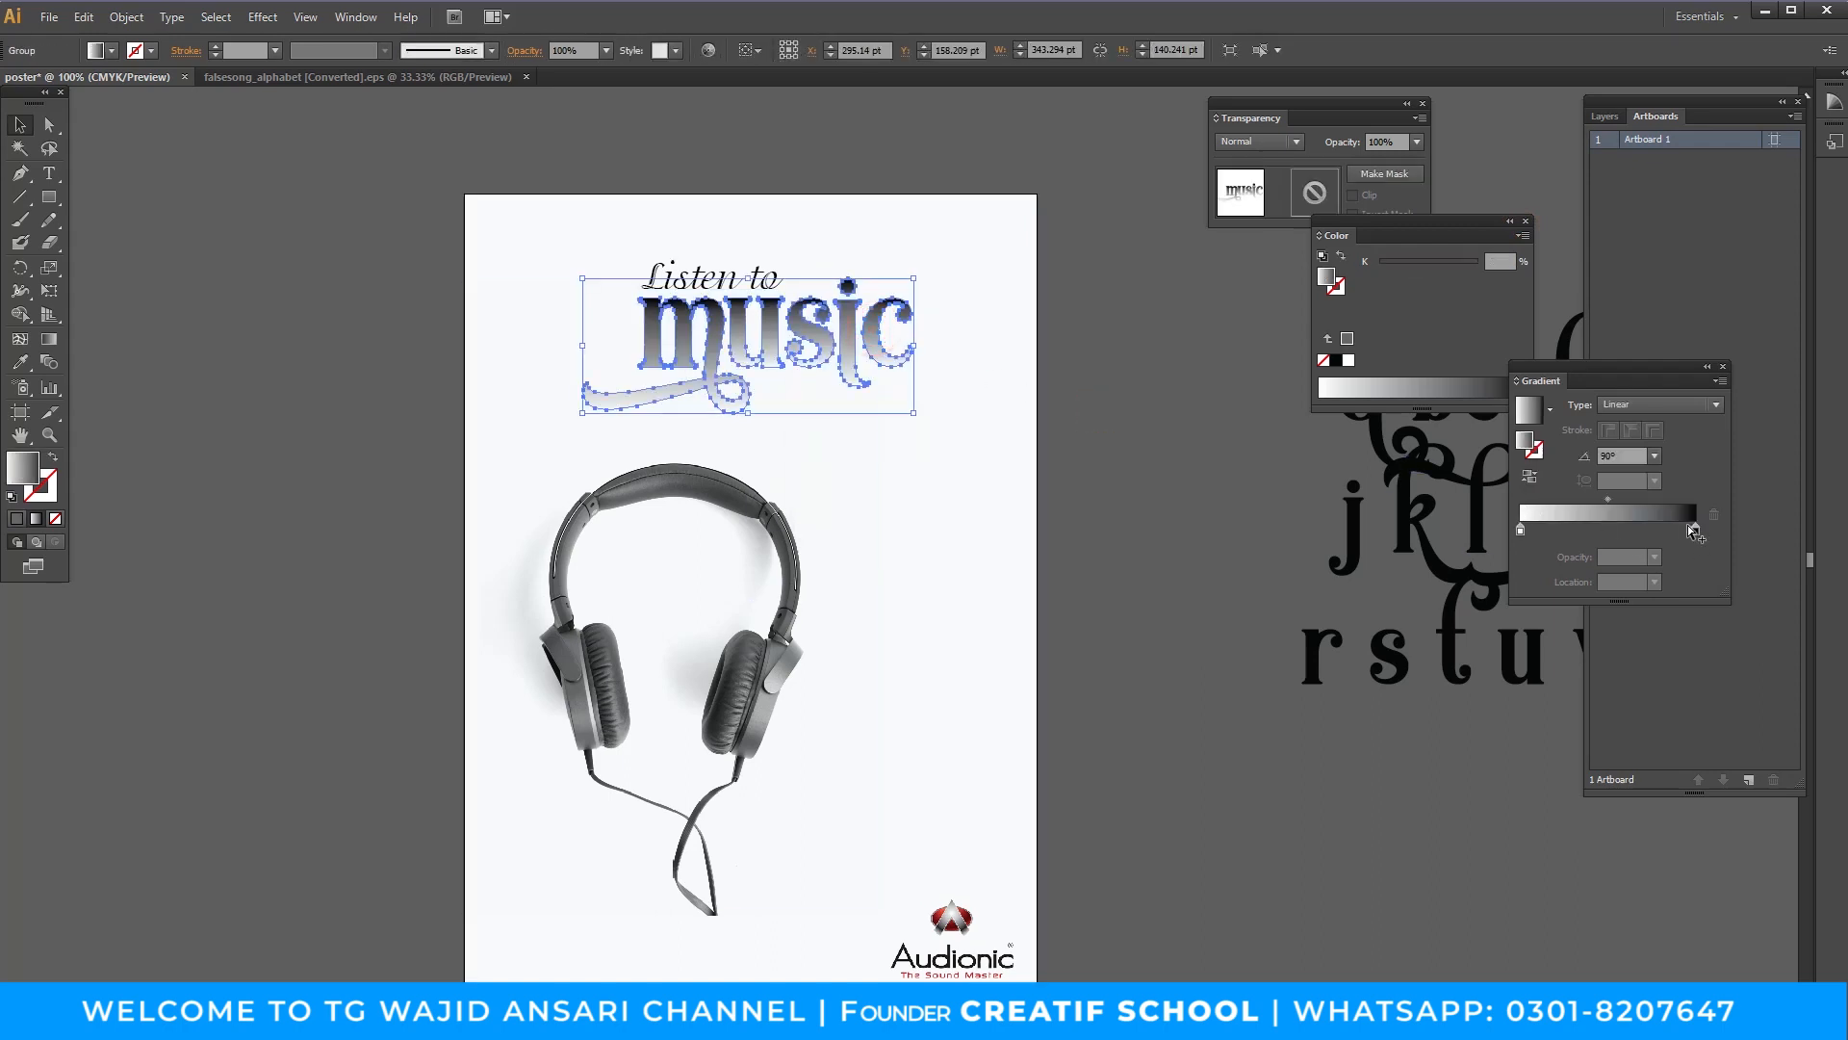
{"action": "left_click", "coordinate": [1694, 529]}
{"action": "left_click", "coordinate": [1525, 234]}
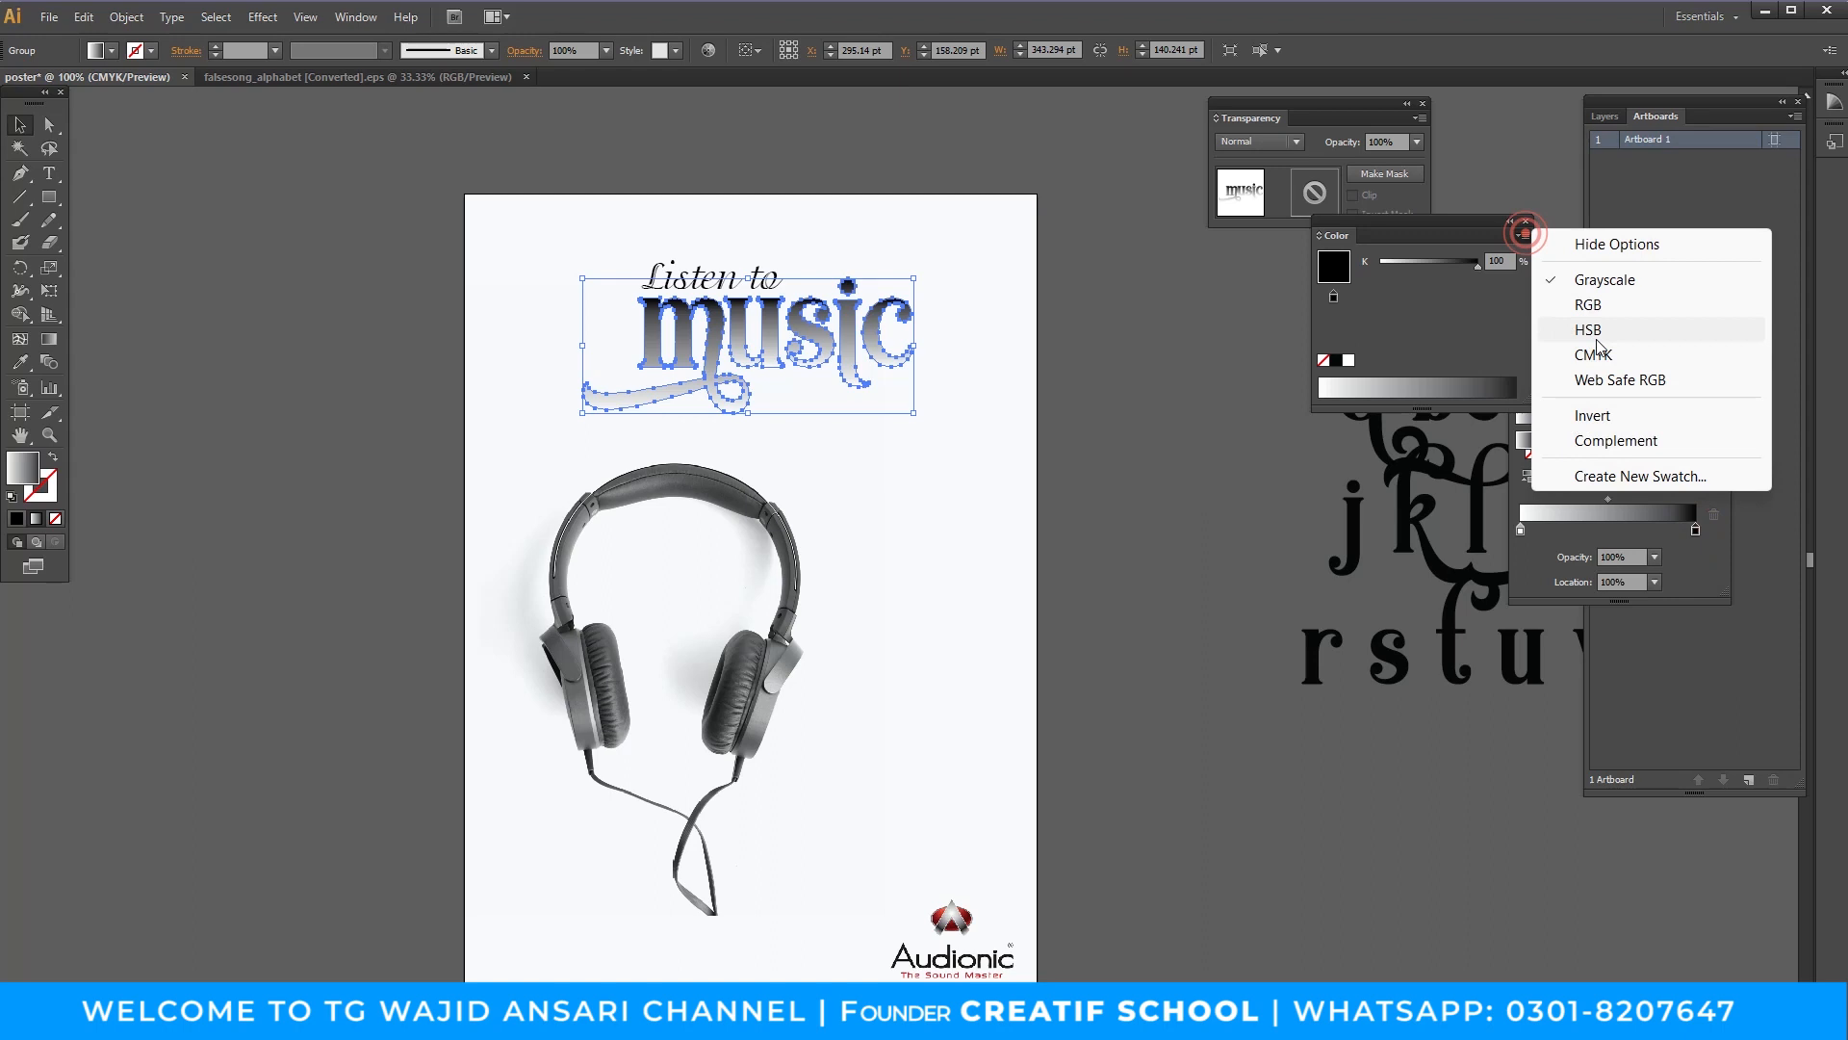
{"action": "left_click", "coordinate": [1595, 355]}
{"action": "left_click_drag", "start_coordinate": [1454, 331], "coordinate": [1280, 340]}
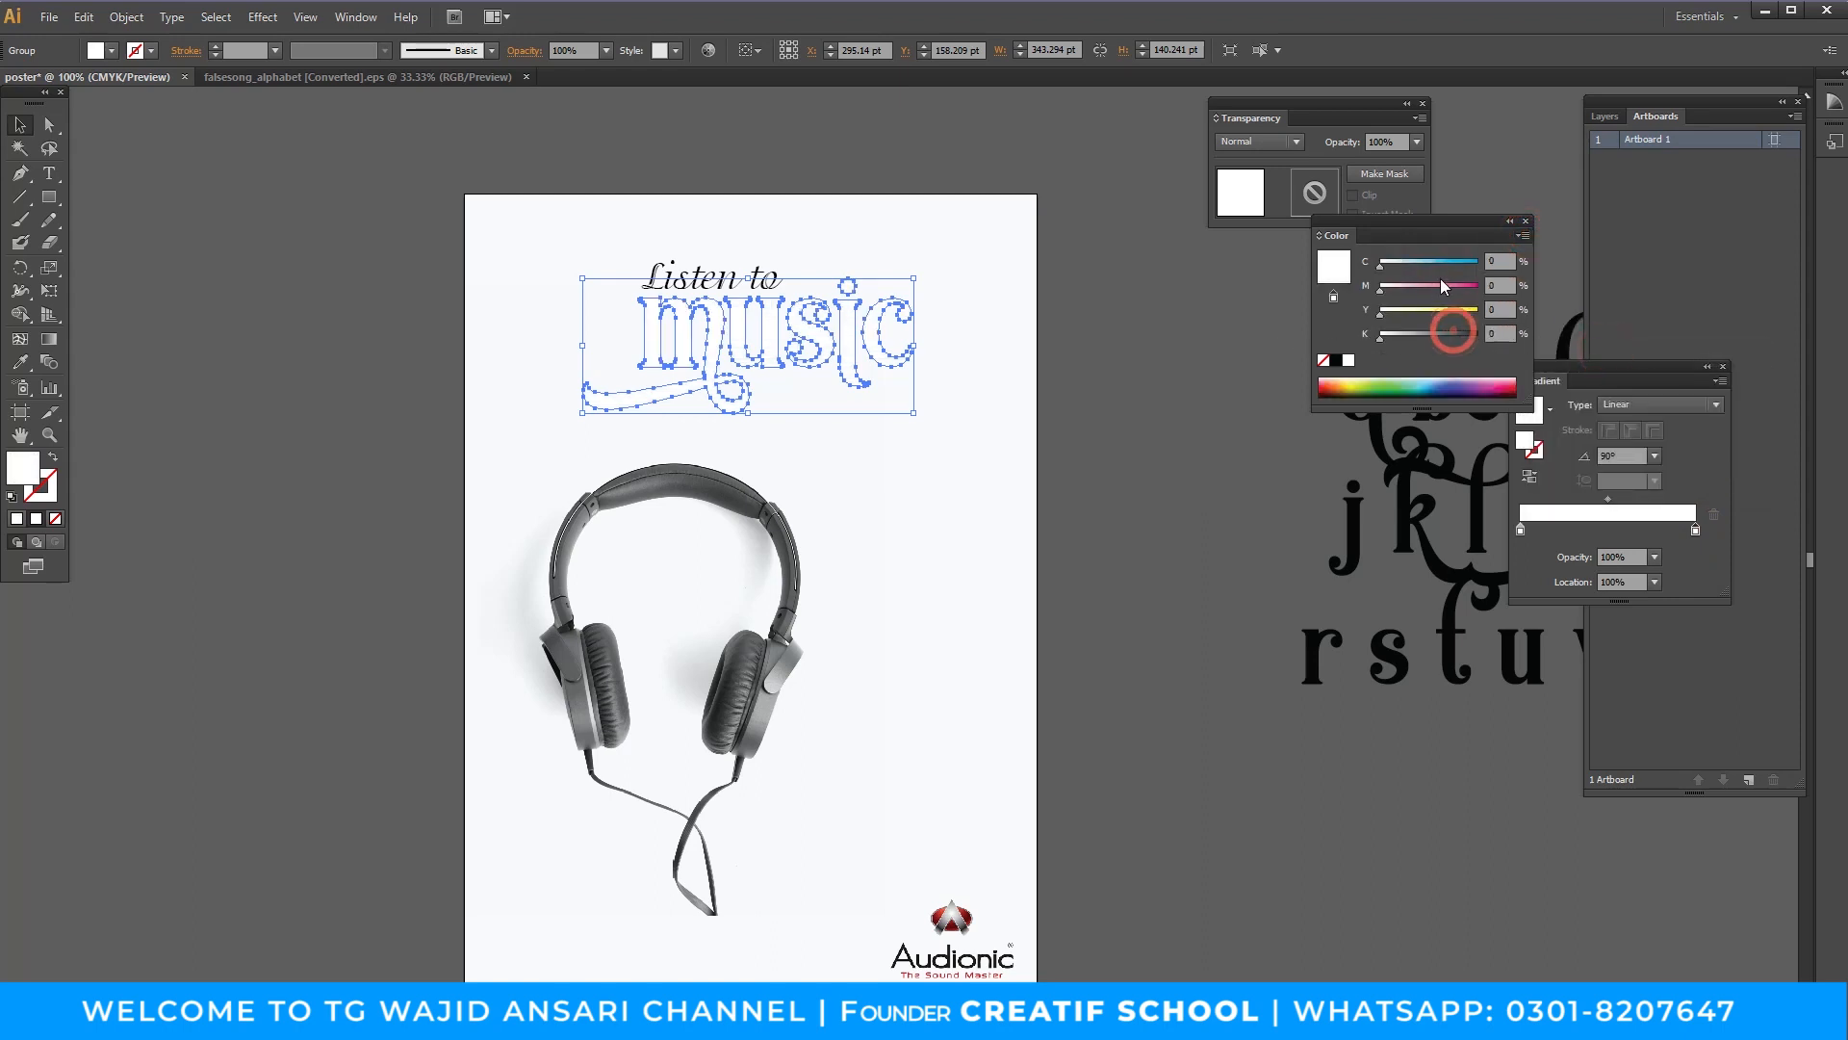
{"action": "left_click_drag", "start_coordinate": [1483, 283], "coordinate": [1575, 327]}
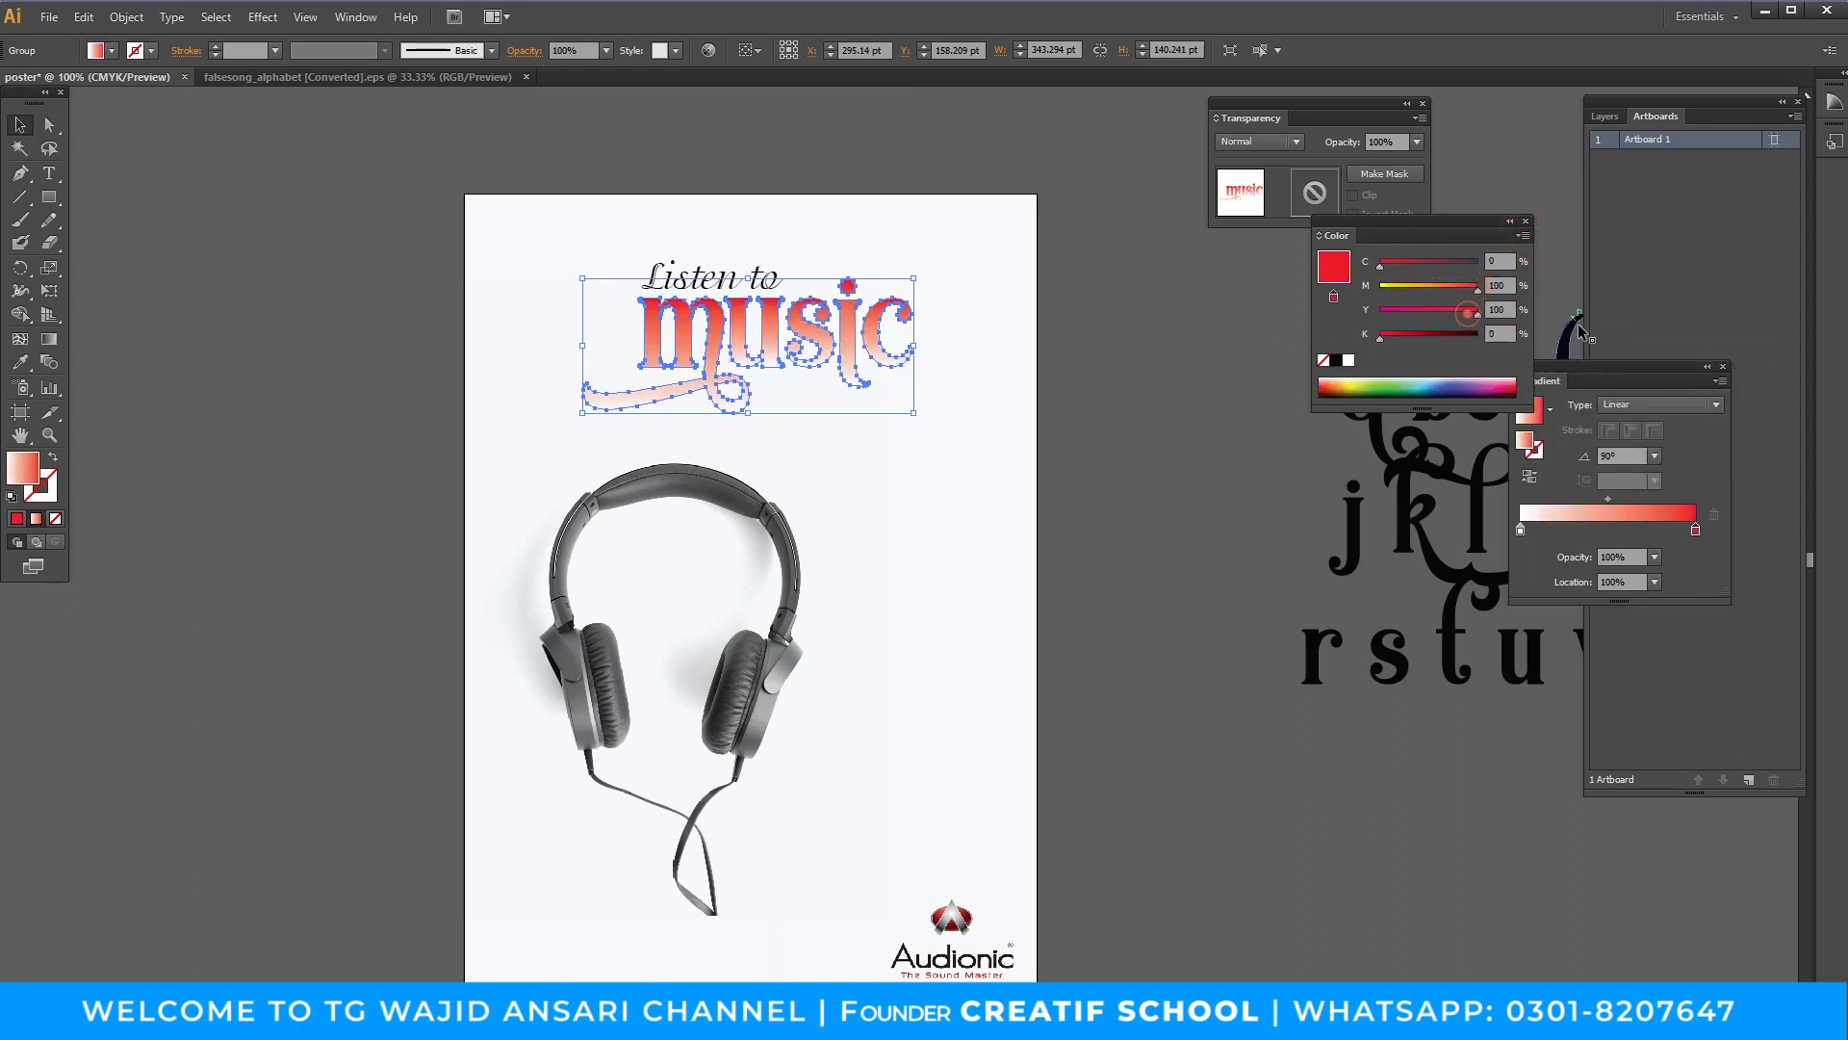
Switch the white gradient stop of "music" to CMYK and make it dark red with M 100, Y 100 and K 42.
{"action": "left_click", "coordinate": [1522, 528]}
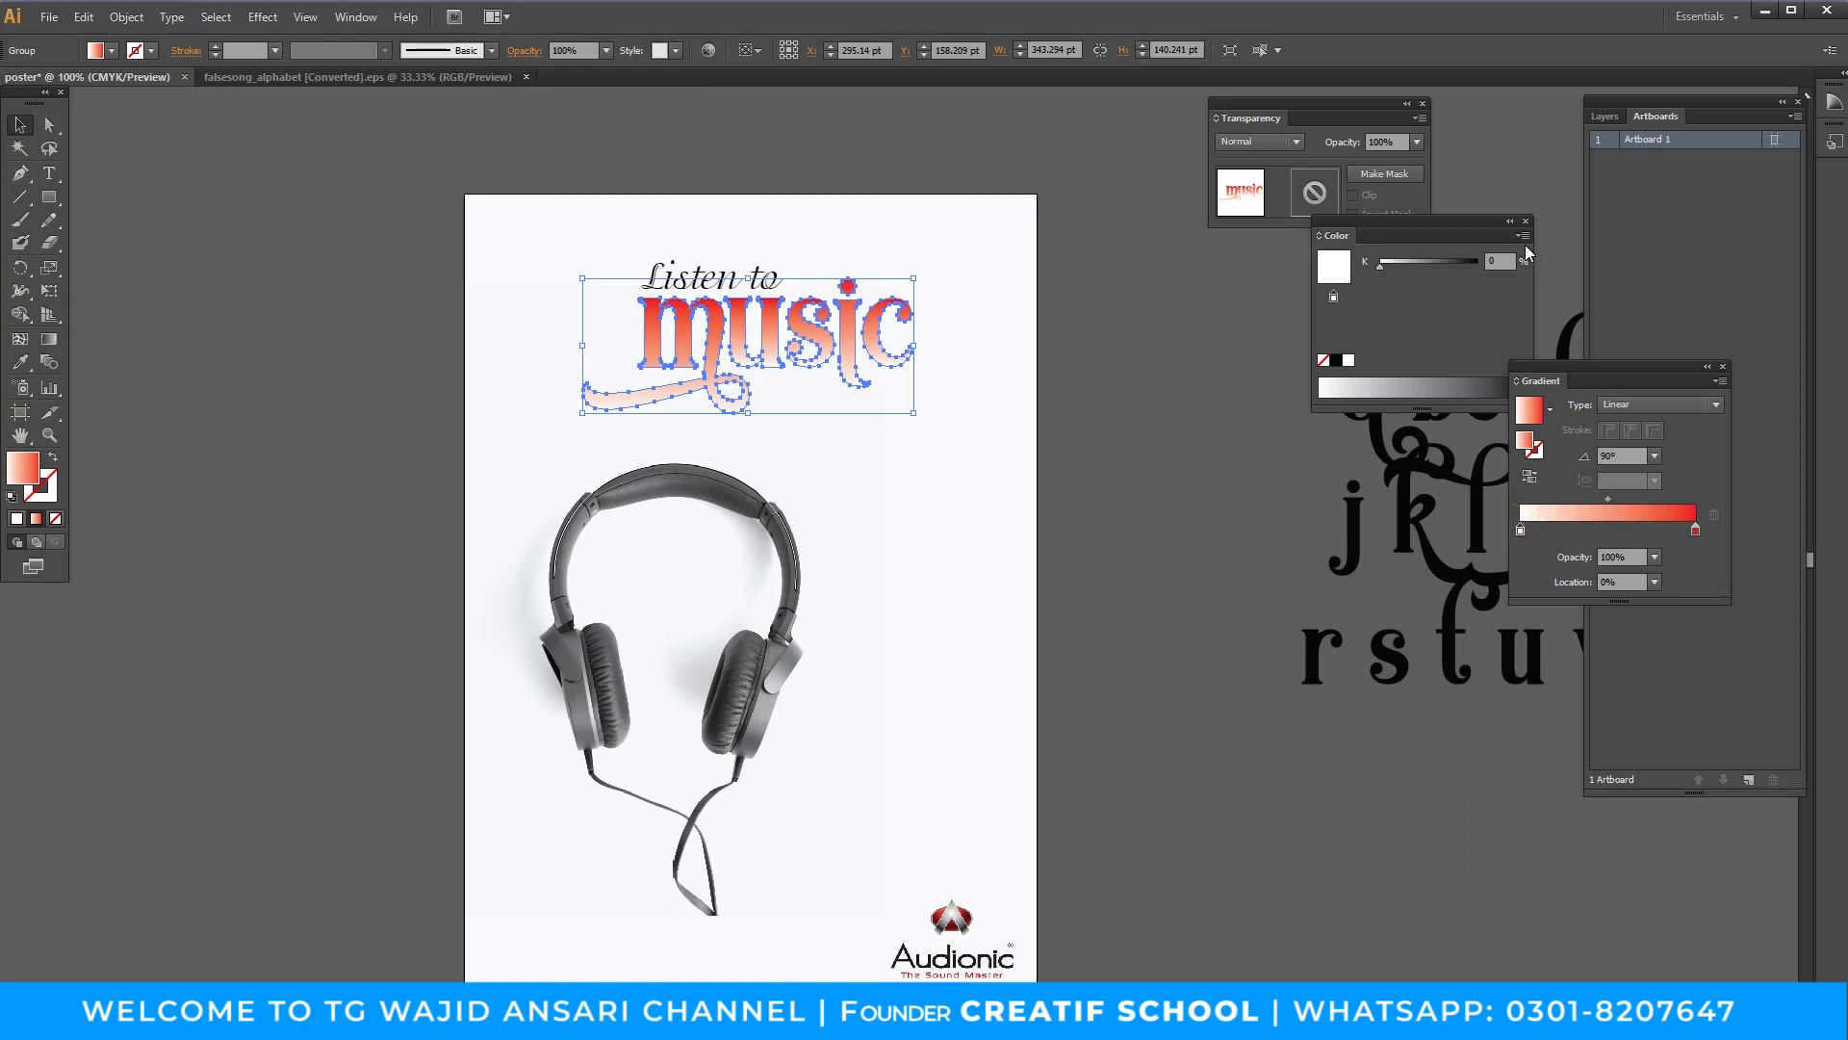
{"action": "left_click", "coordinate": [1525, 240]}
{"action": "left_click", "coordinate": [1594, 354]}
{"action": "left_click_drag", "start_coordinate": [1454, 288], "coordinate": [1561, 300]}
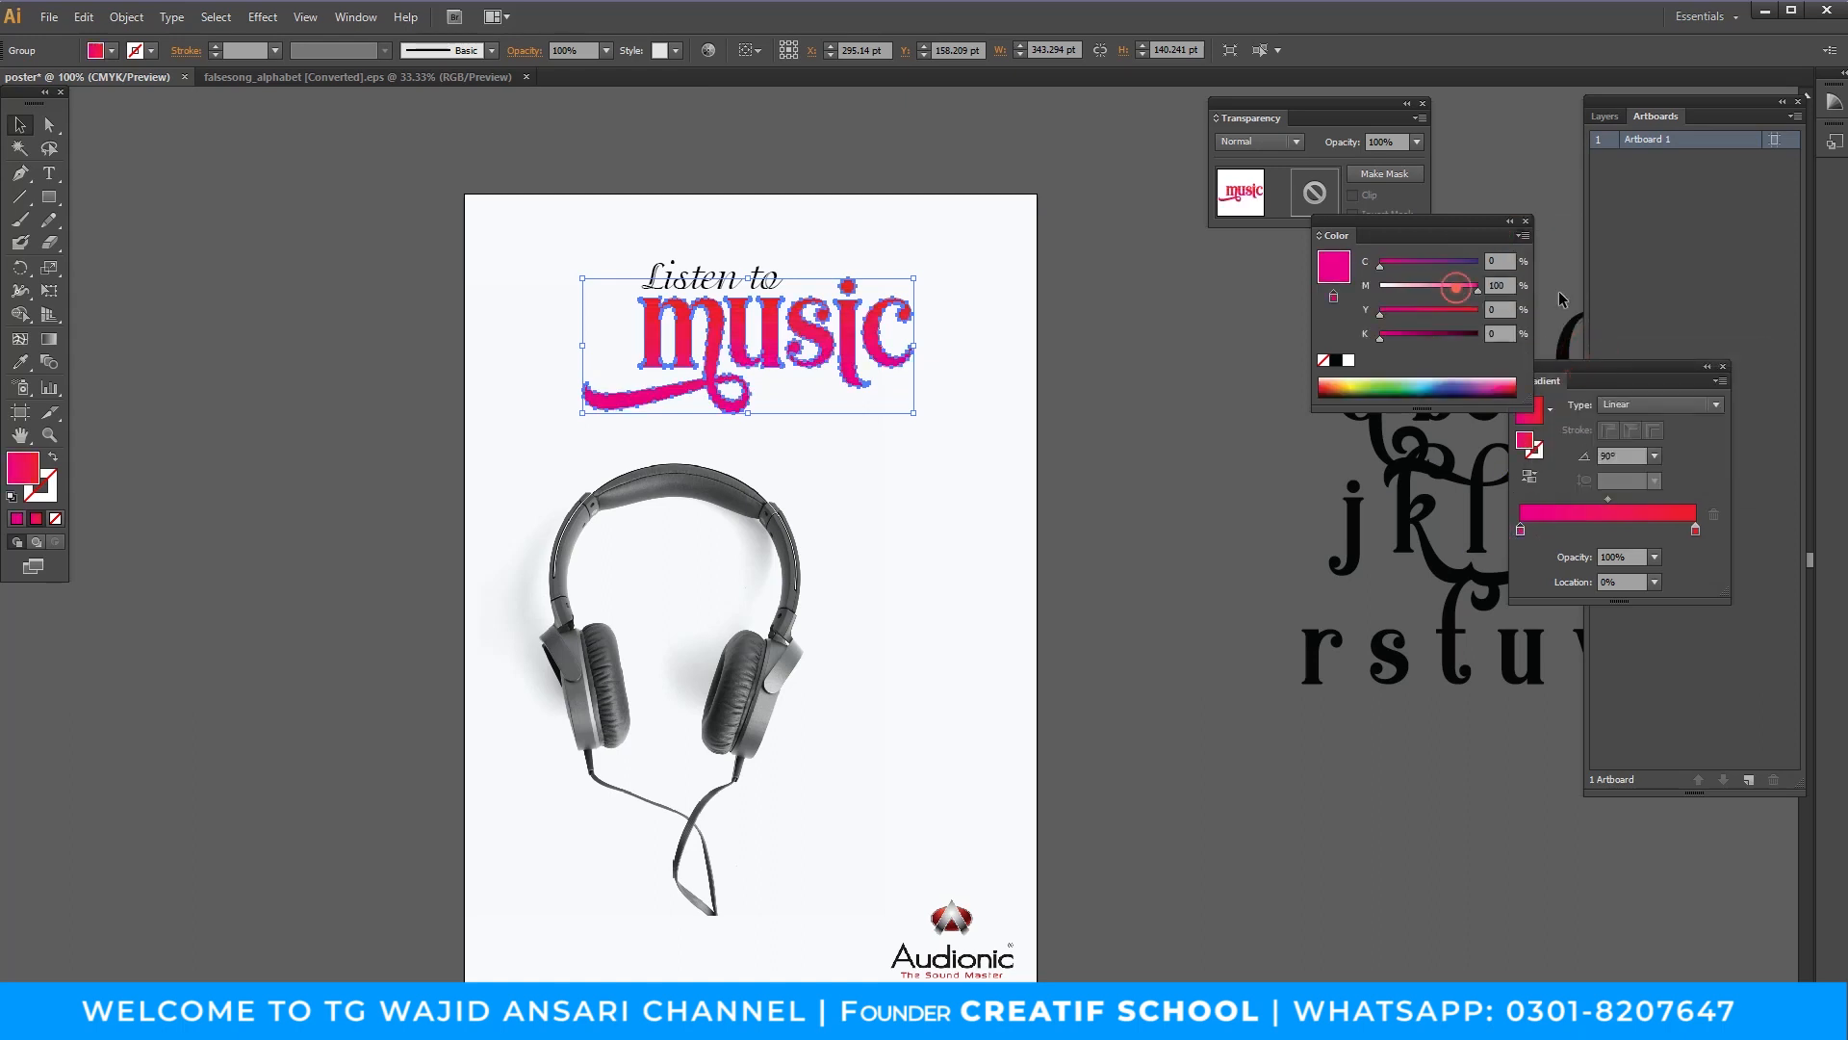
{"action": "left_click_drag", "start_coordinate": [1410, 333], "coordinate": [1422, 334]}
{"action": "left_click_drag", "start_coordinate": [1197, 561], "coordinate": [1218, 509]}
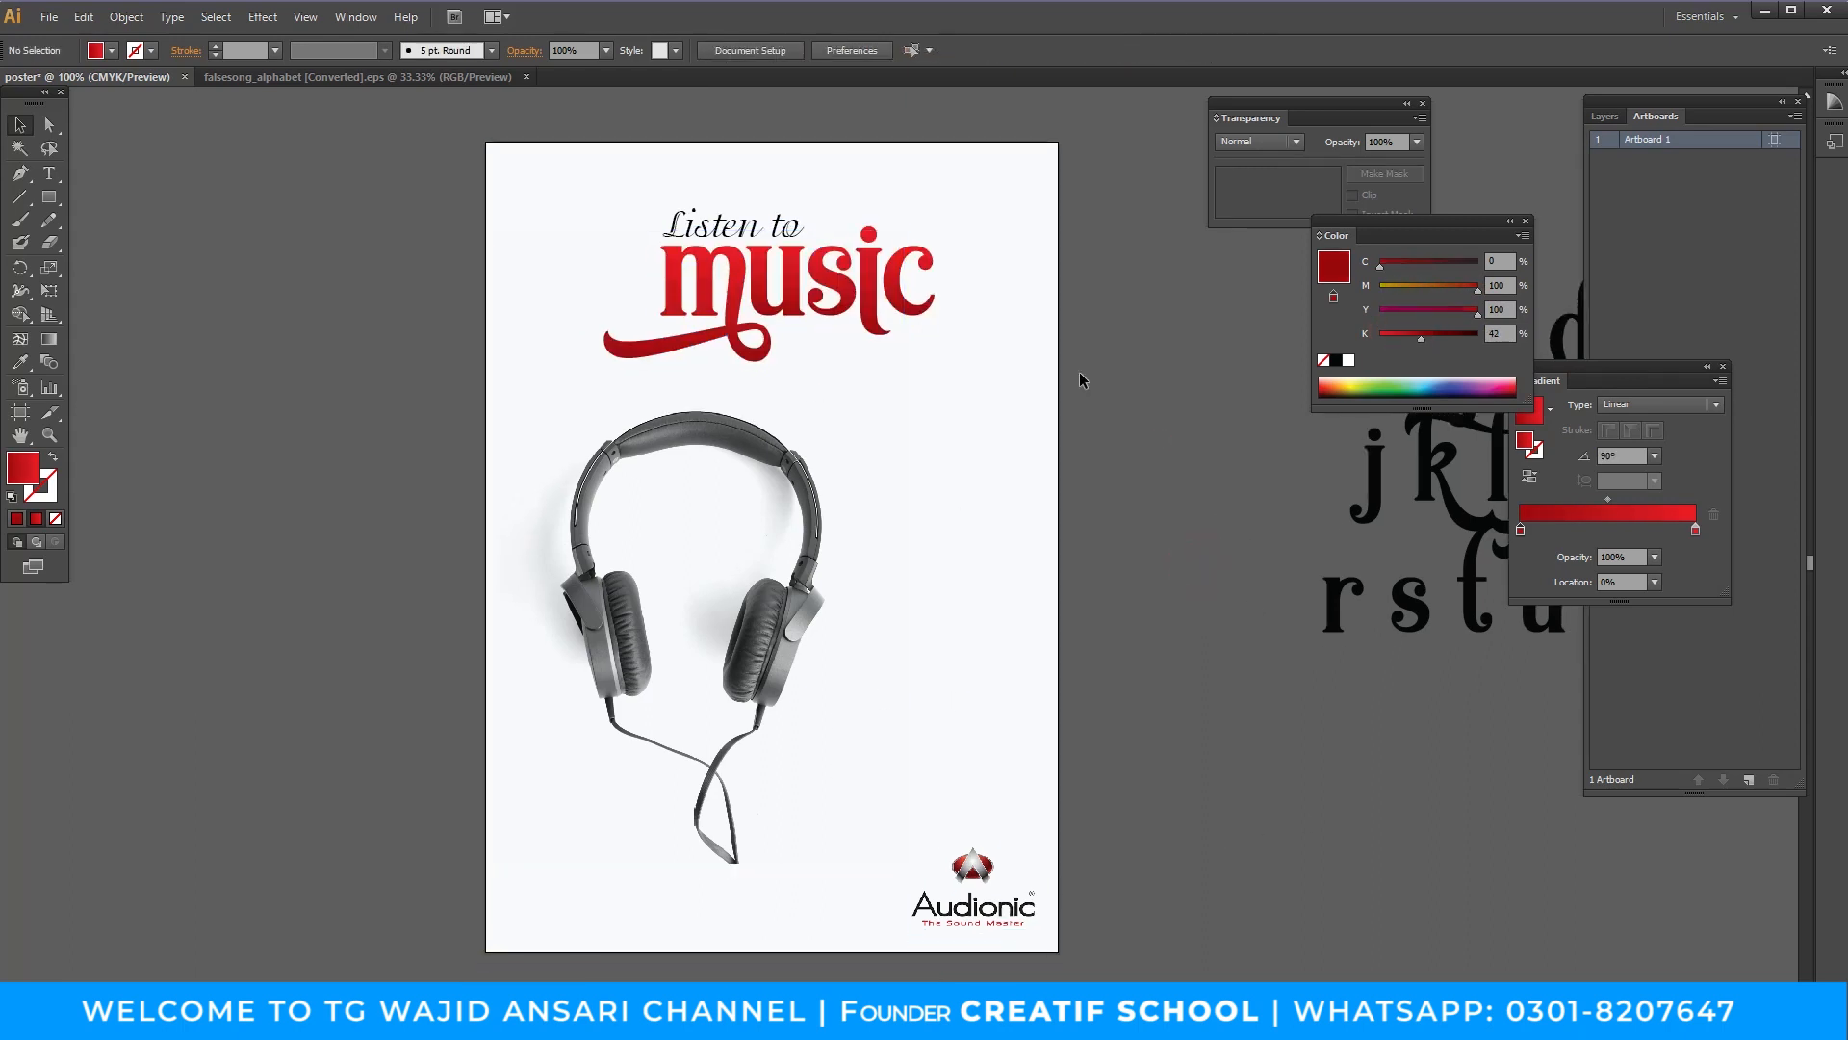
Examine the red shades in the Audionic logo up close, then return to the whole poster.
{"action": "key", "text": "z"}
{"action": "left_click_drag", "start_coordinate": [903, 826], "coordinate": [1151, 903]}
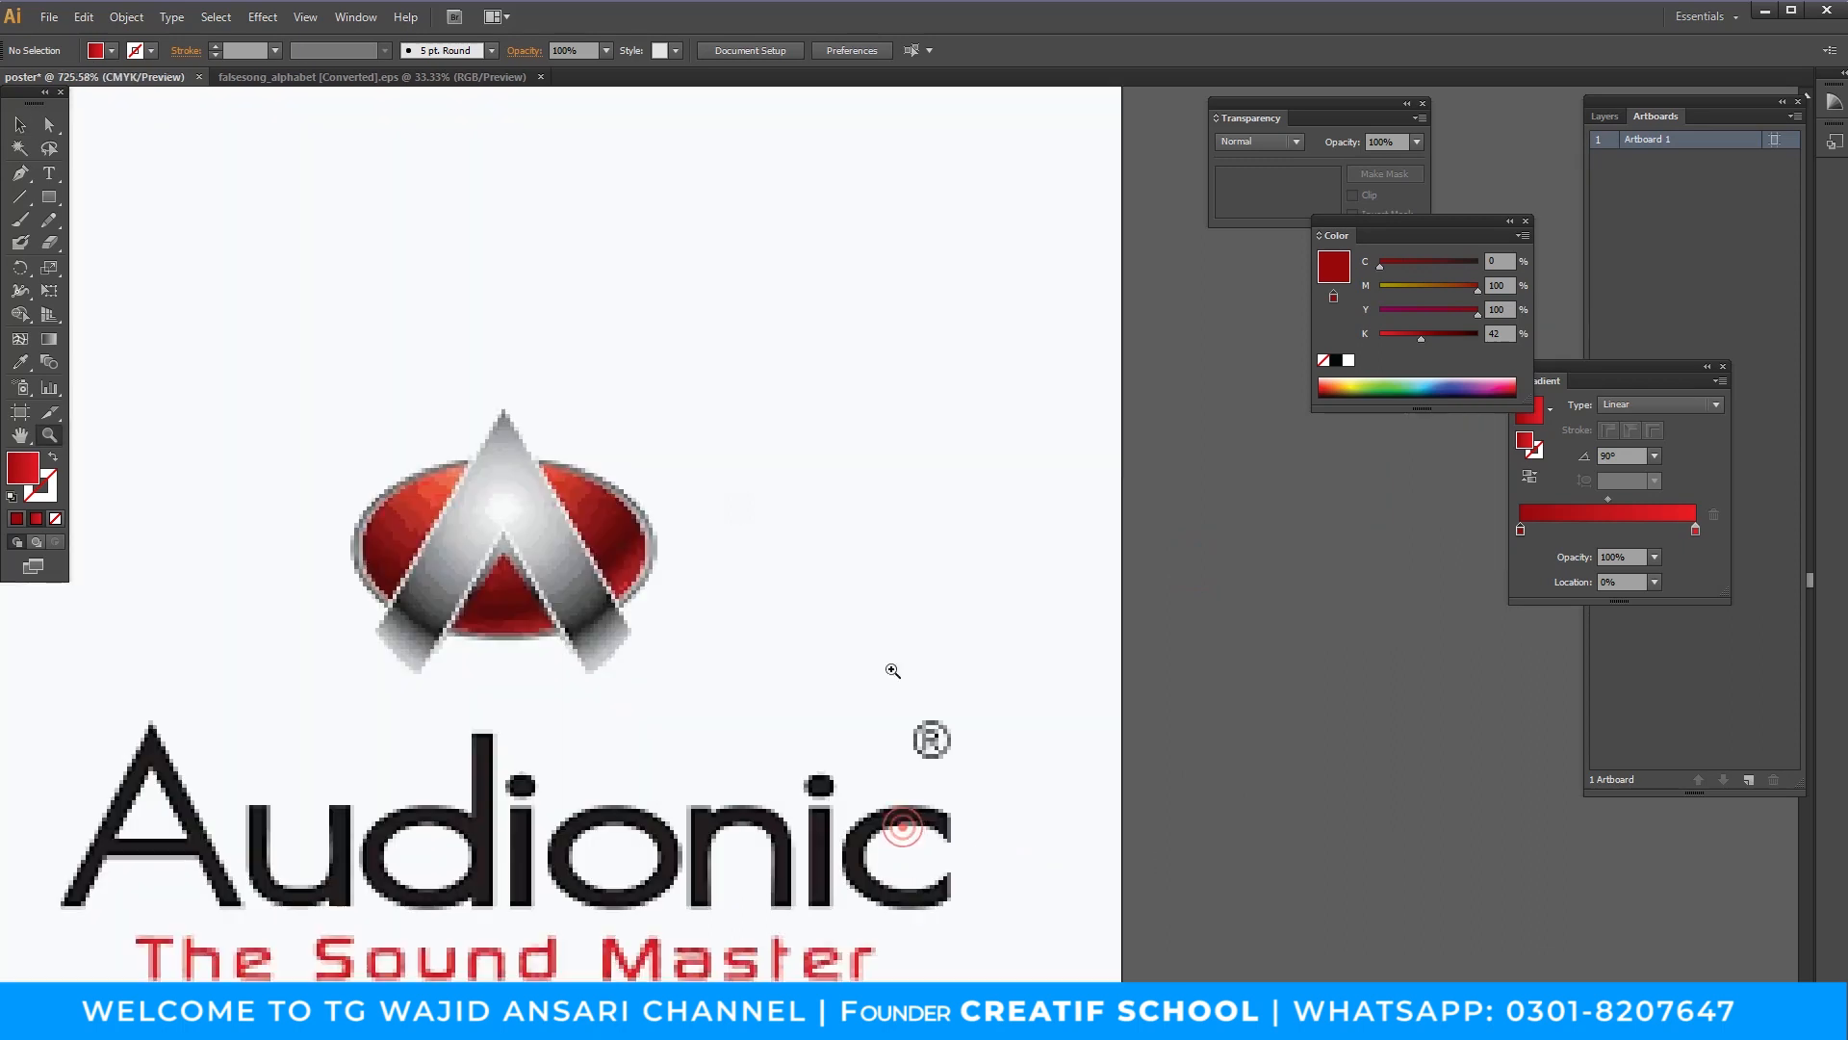
{"action": "left_click_drag", "start_coordinate": [714, 495], "coordinate": [835, 538]}
{"action": "left_click", "coordinate": [768, 328], "text": "alt"}
{"action": "left_click", "coordinate": [768, 328], "text": "alt"}
{"action": "left_click", "coordinate": [837, 318], "text": "alt"}
{"action": "left_click", "coordinate": [837, 318], "text": "alt"}
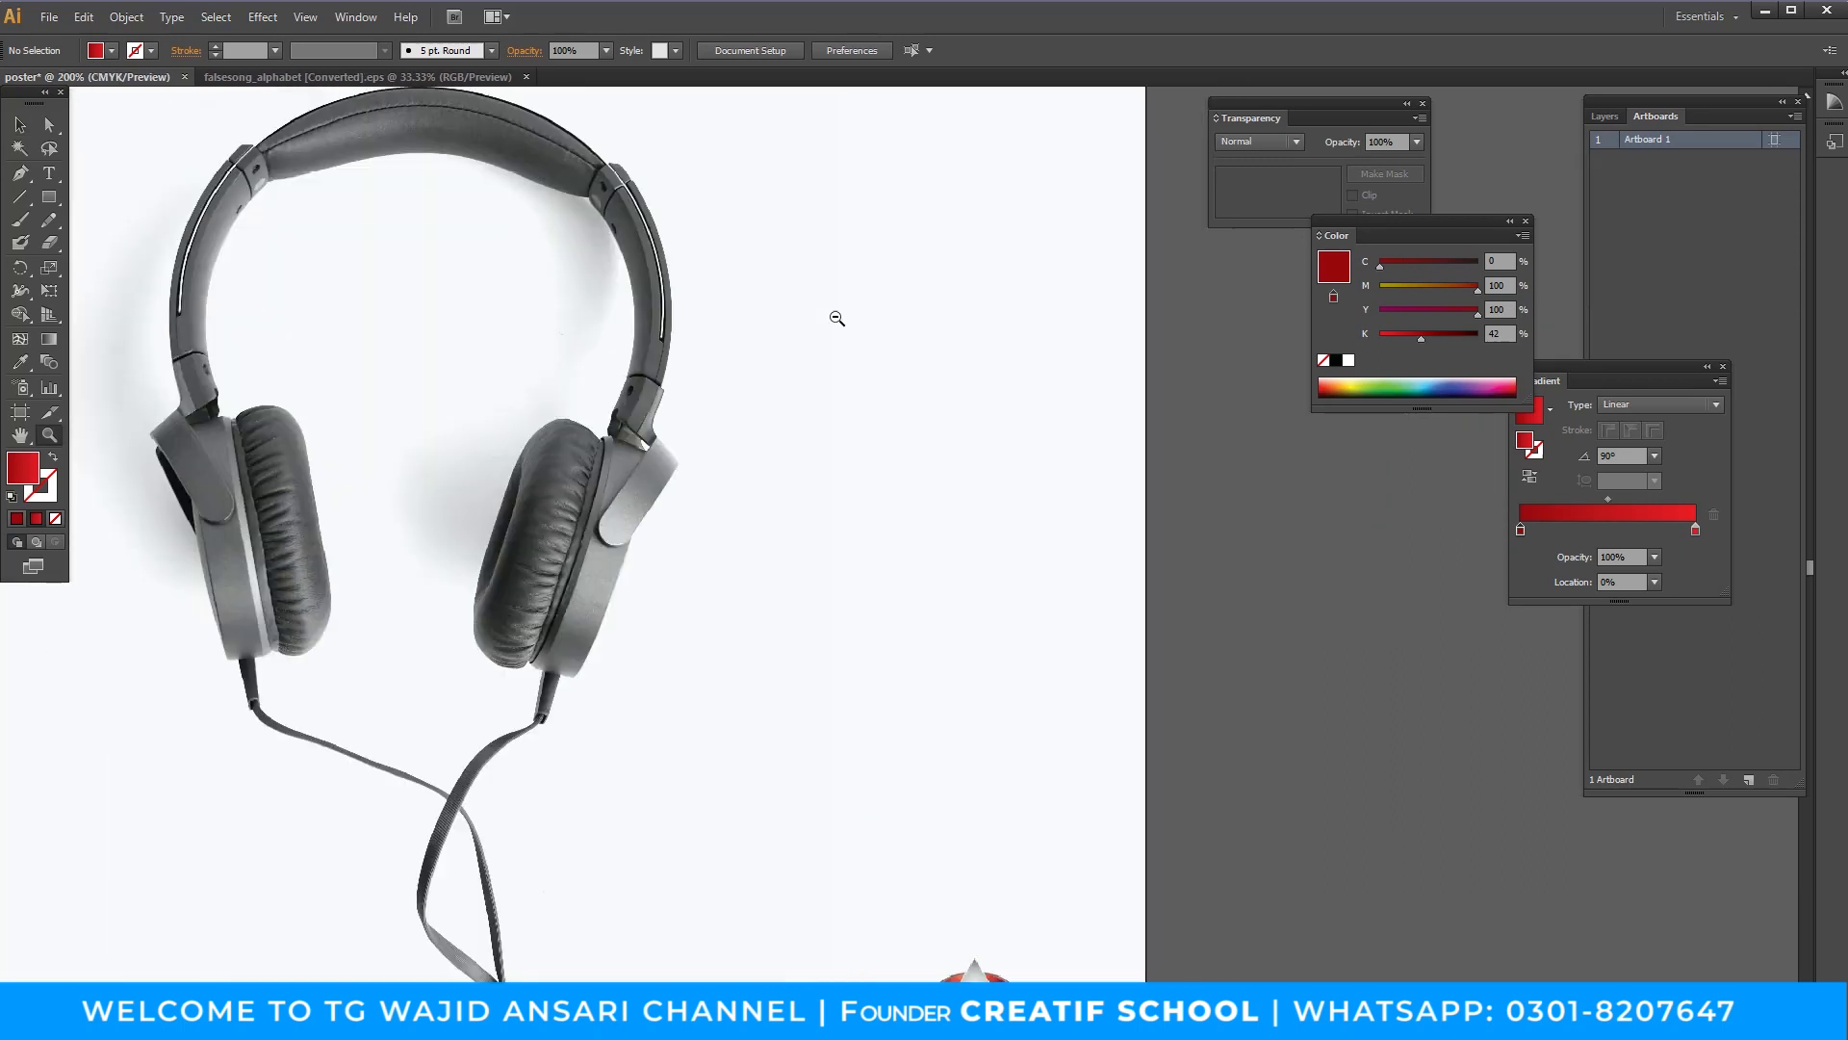
{"action": "left_click", "coordinate": [837, 318], "text": "alt"}
Darken the dark red gradient stop of "music" to K 46.
{"action": "key", "text": "v"}
{"action": "left_click", "coordinate": [799, 460]}
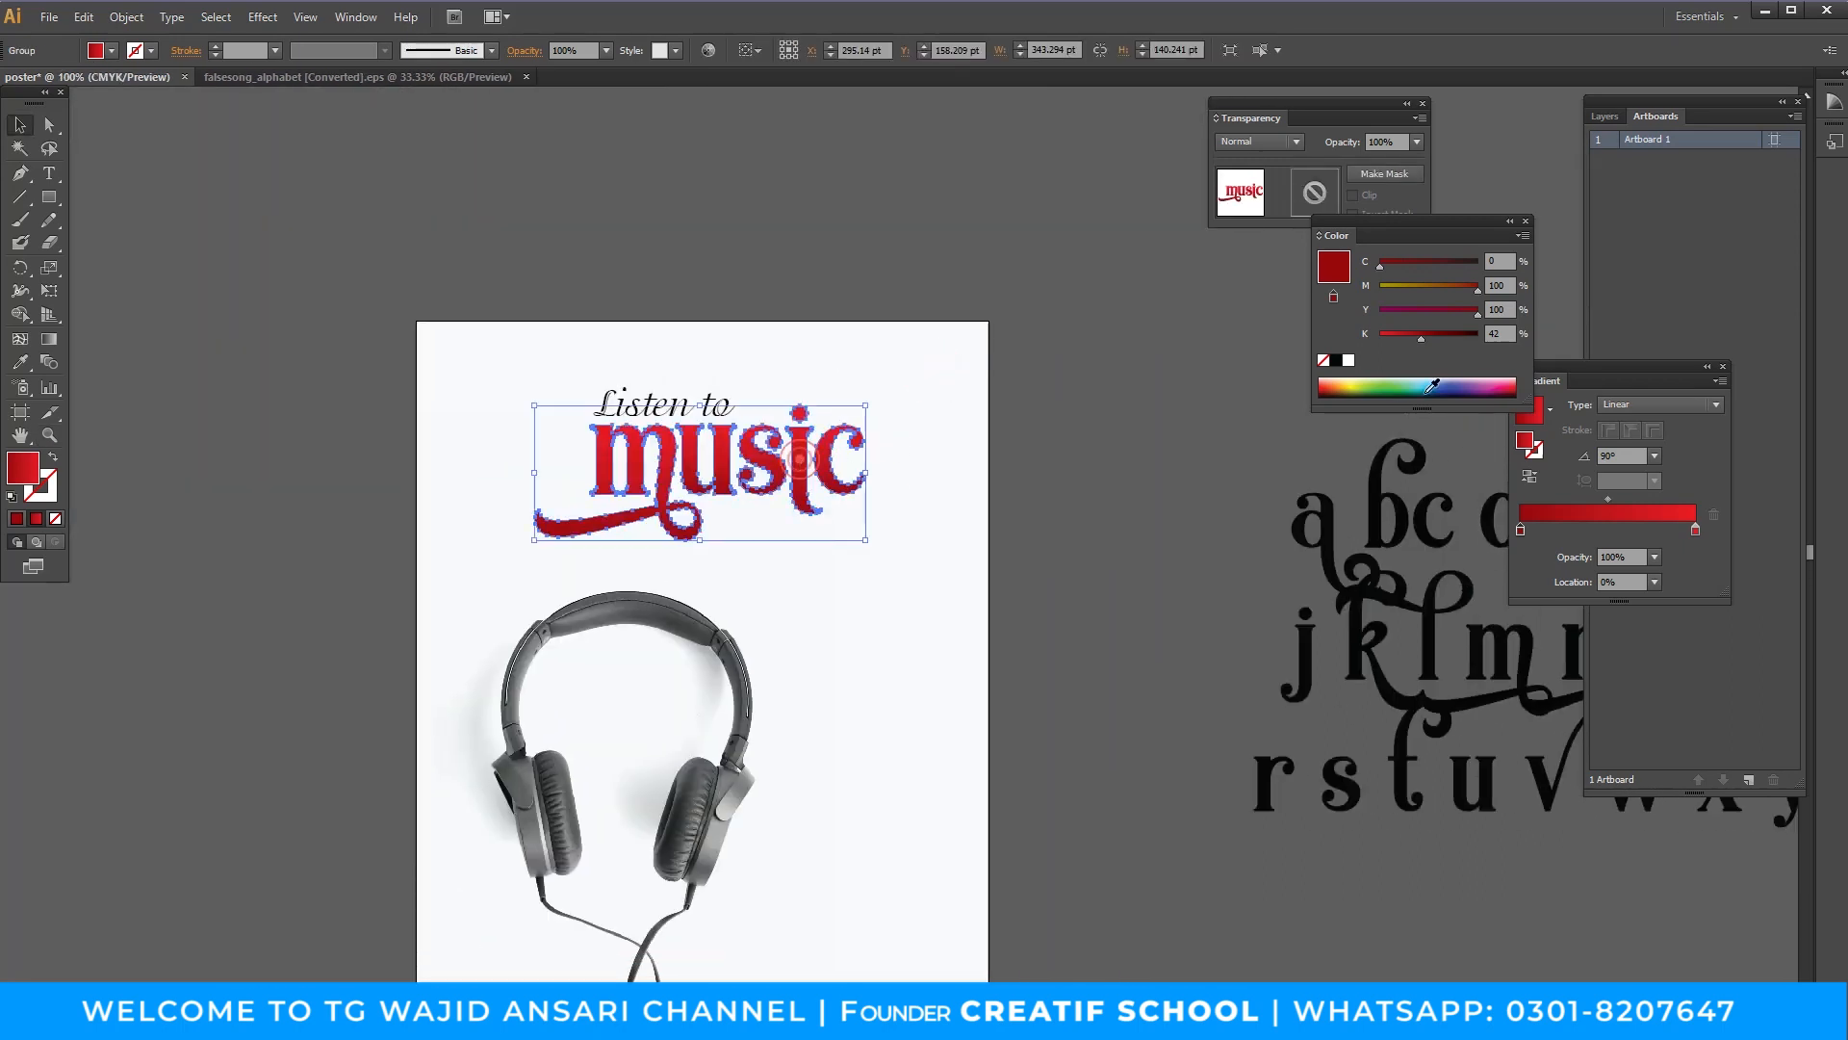
{"action": "left_click", "coordinate": [1425, 336]}
{"action": "left_click", "coordinate": [1209, 416]}
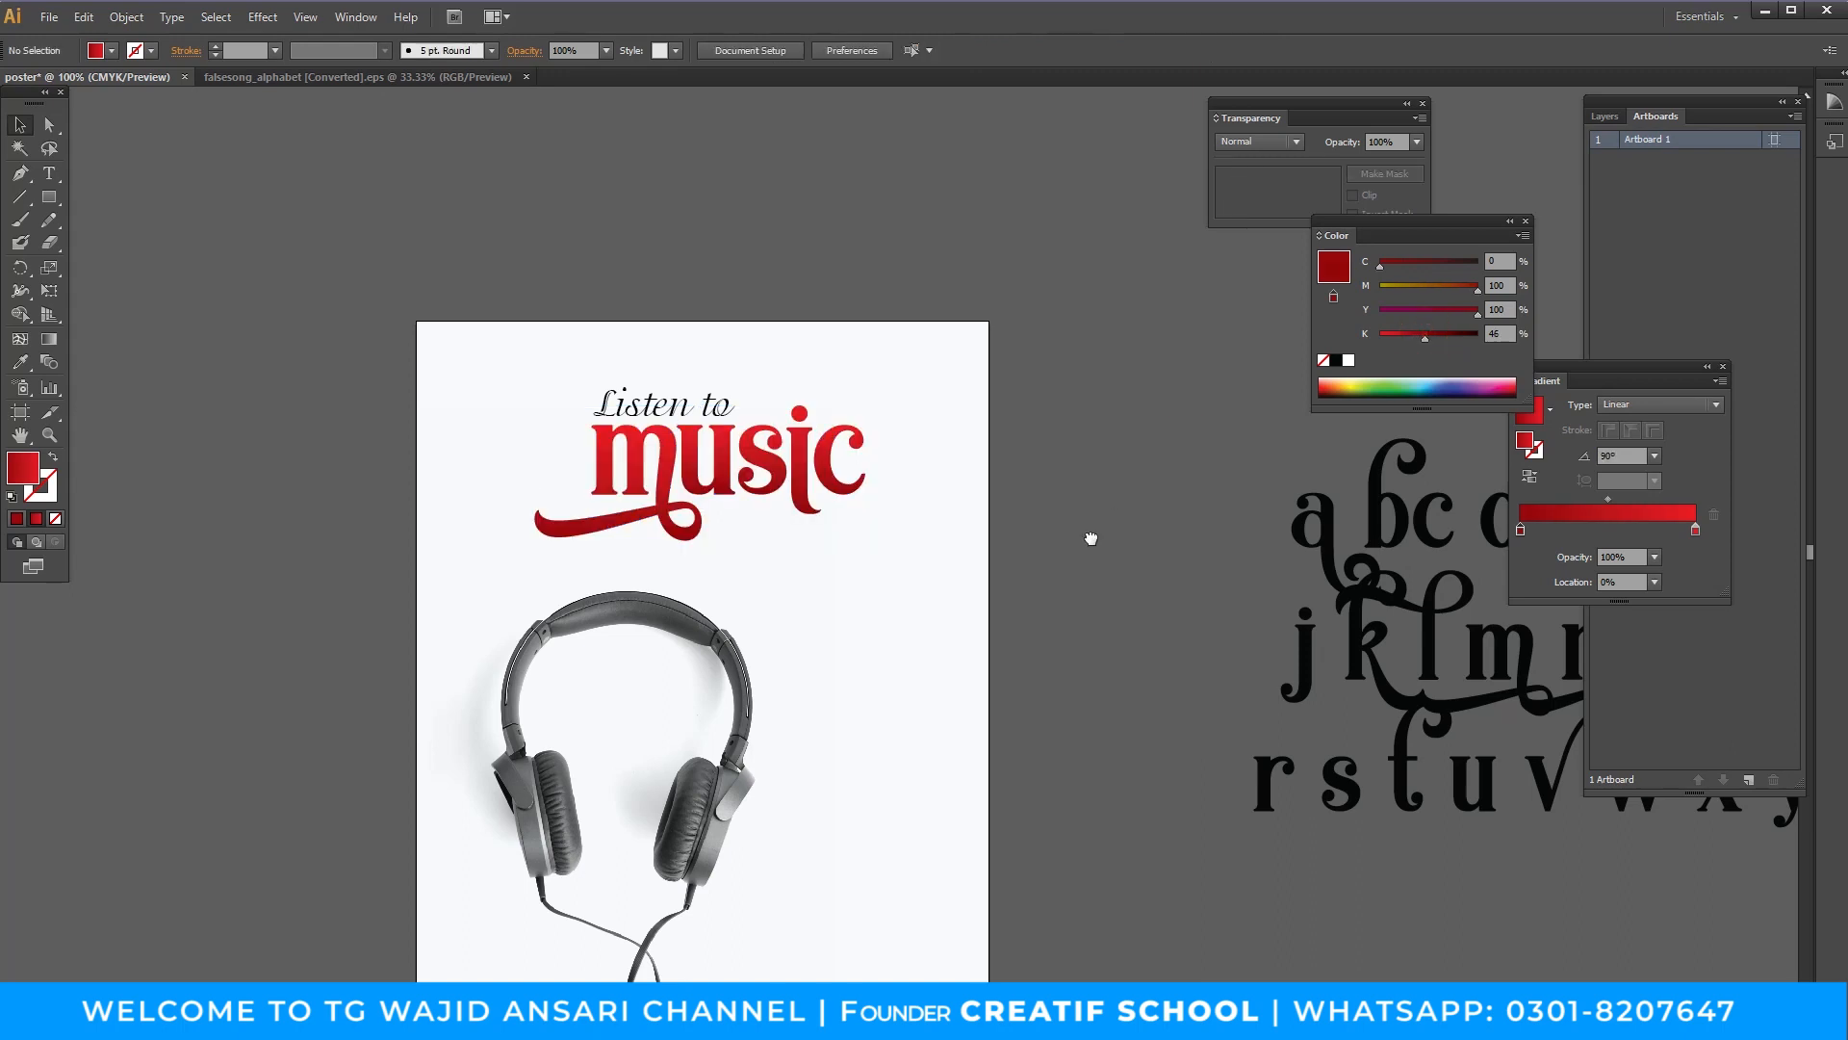
{"action": "left_click_drag", "start_coordinate": [1091, 538], "coordinate": [1116, 449]}
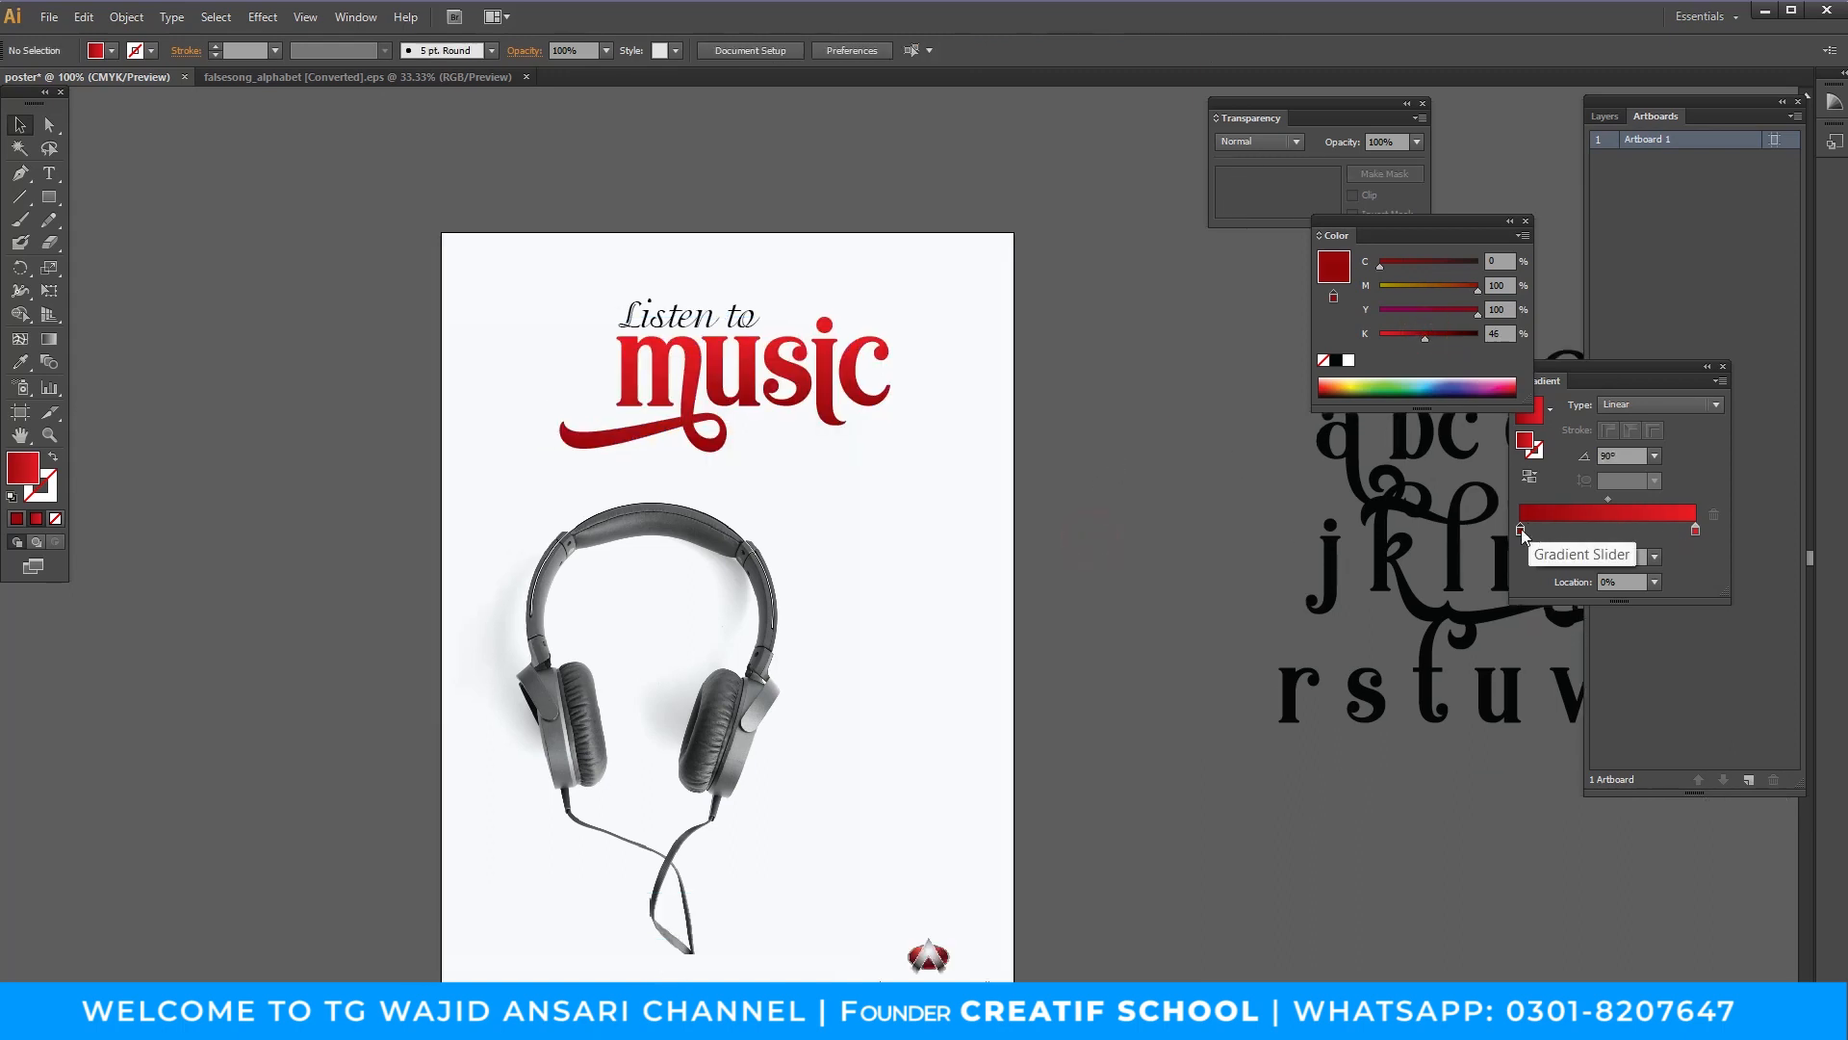
Add a dark red middle stop at about 44% to the "music" gradient and brighten its starting stop to K 0.
{"action": "left_click_drag", "start_coordinate": [1521, 529], "coordinate": [1436, 535]}
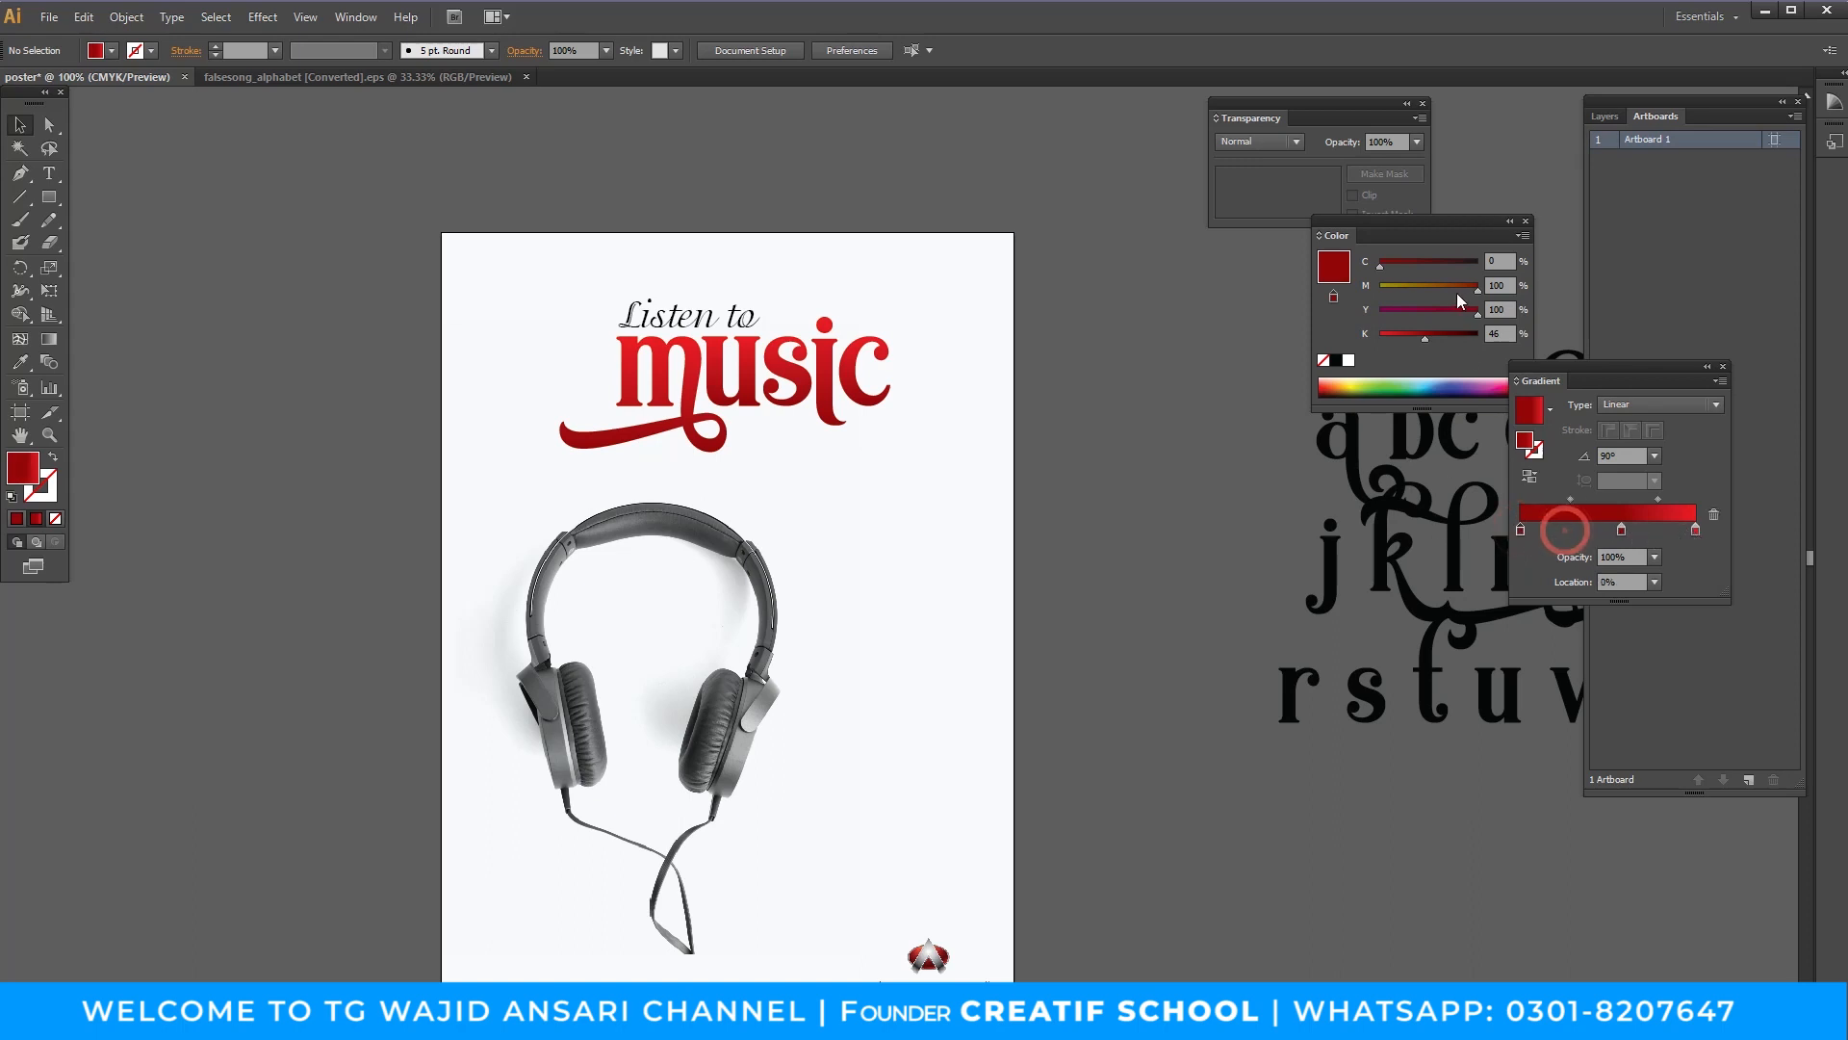
{"action": "left_click_drag", "start_coordinate": [1425, 336], "coordinate": [1263, 338]}
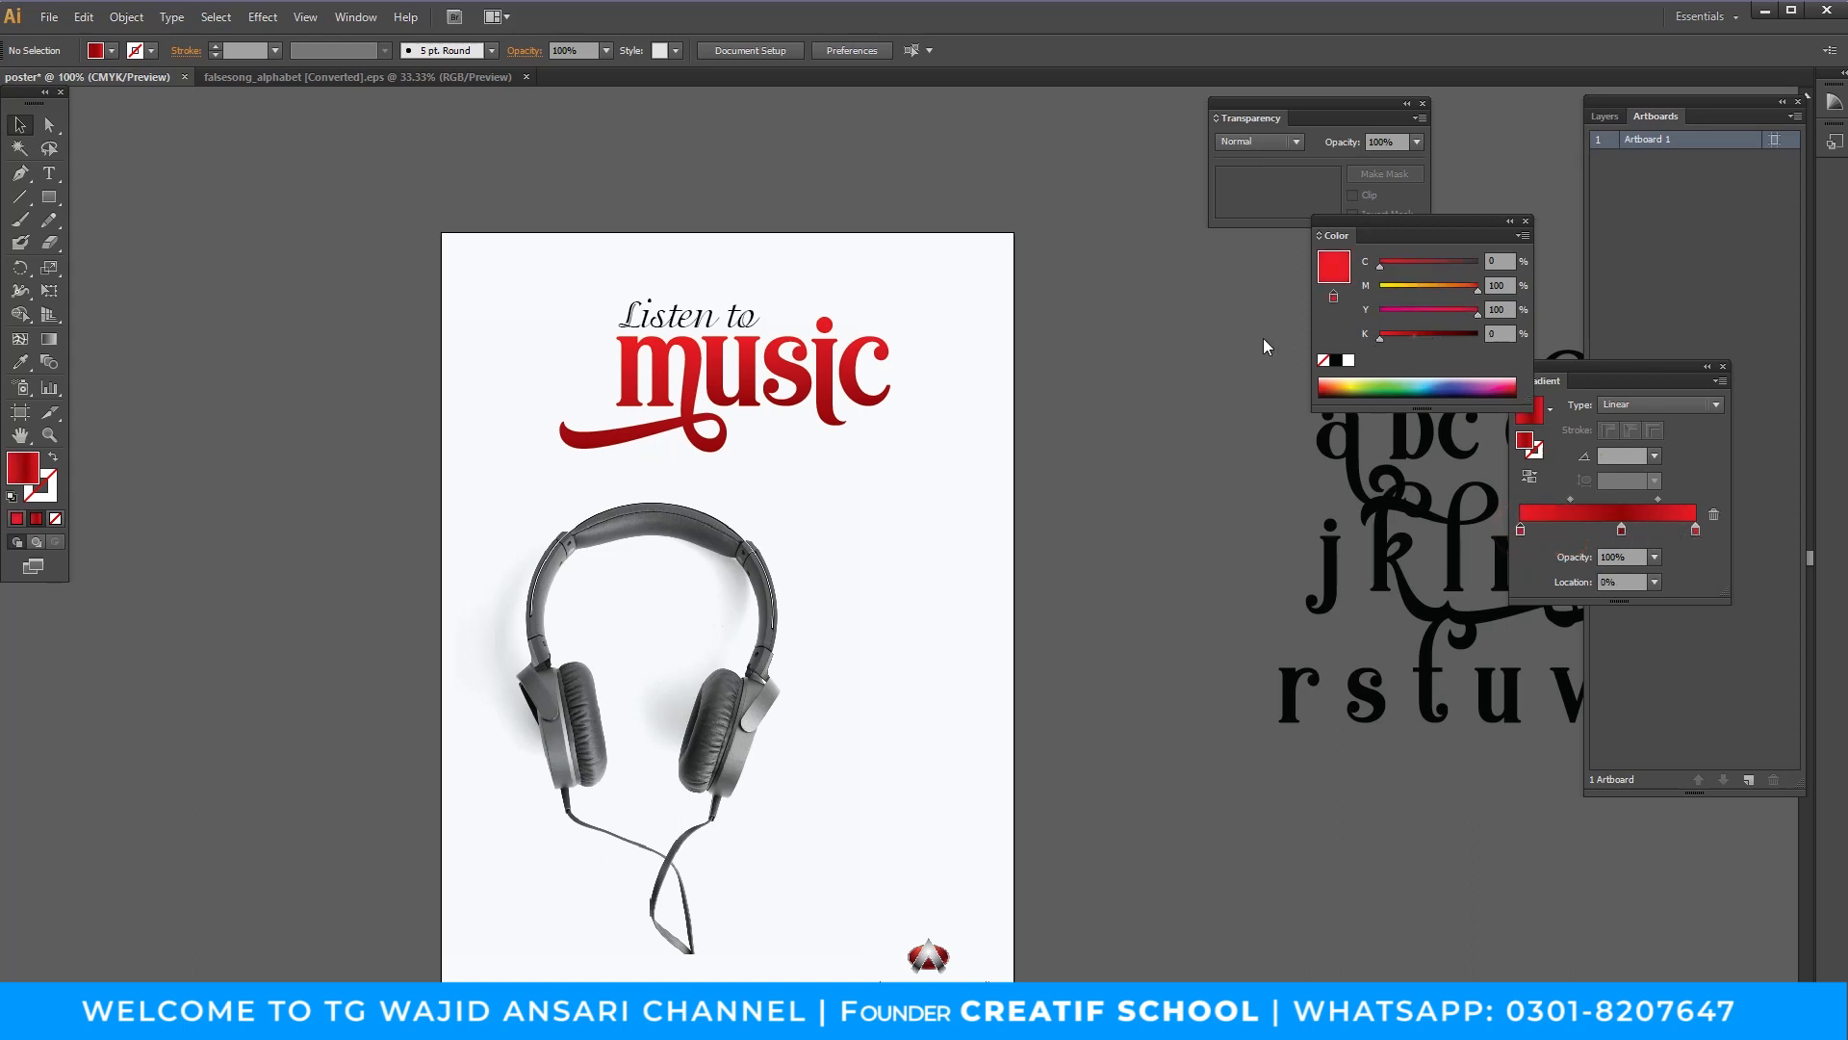
{"action": "left_click", "coordinate": [855, 390]}
{"action": "mouse_move", "coordinate": [1519, 529]}
{"action": "left_mouse_down"}
{"action": "mouse_move", "coordinate": [1627, 530]}
{"action": "mouse_move", "coordinate": [1518, 534]}
{"action": "left_mouse_up"}
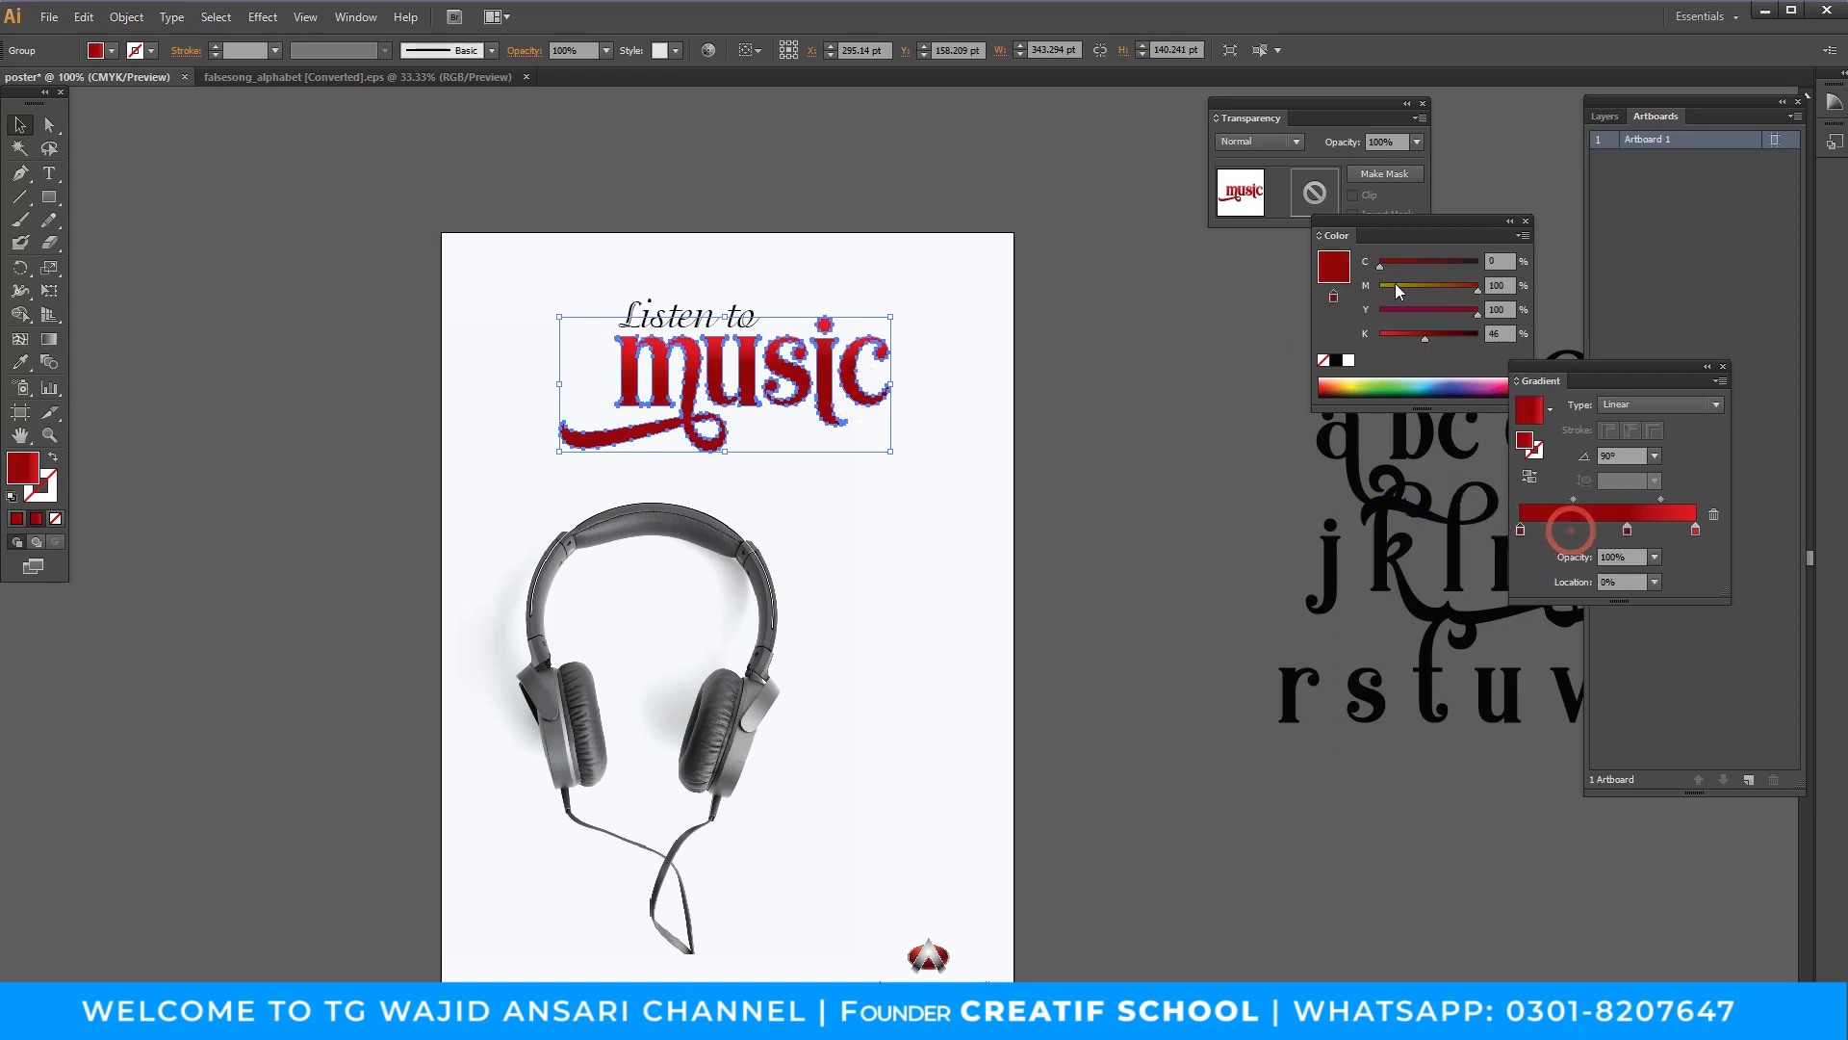
{"action": "left_click_drag", "start_coordinate": [1423, 334], "coordinate": [1380, 334]}
{"action": "left_click_drag", "start_coordinate": [1625, 528], "coordinate": [1596, 532]}
{"action": "left_click", "coordinate": [1242, 538]}
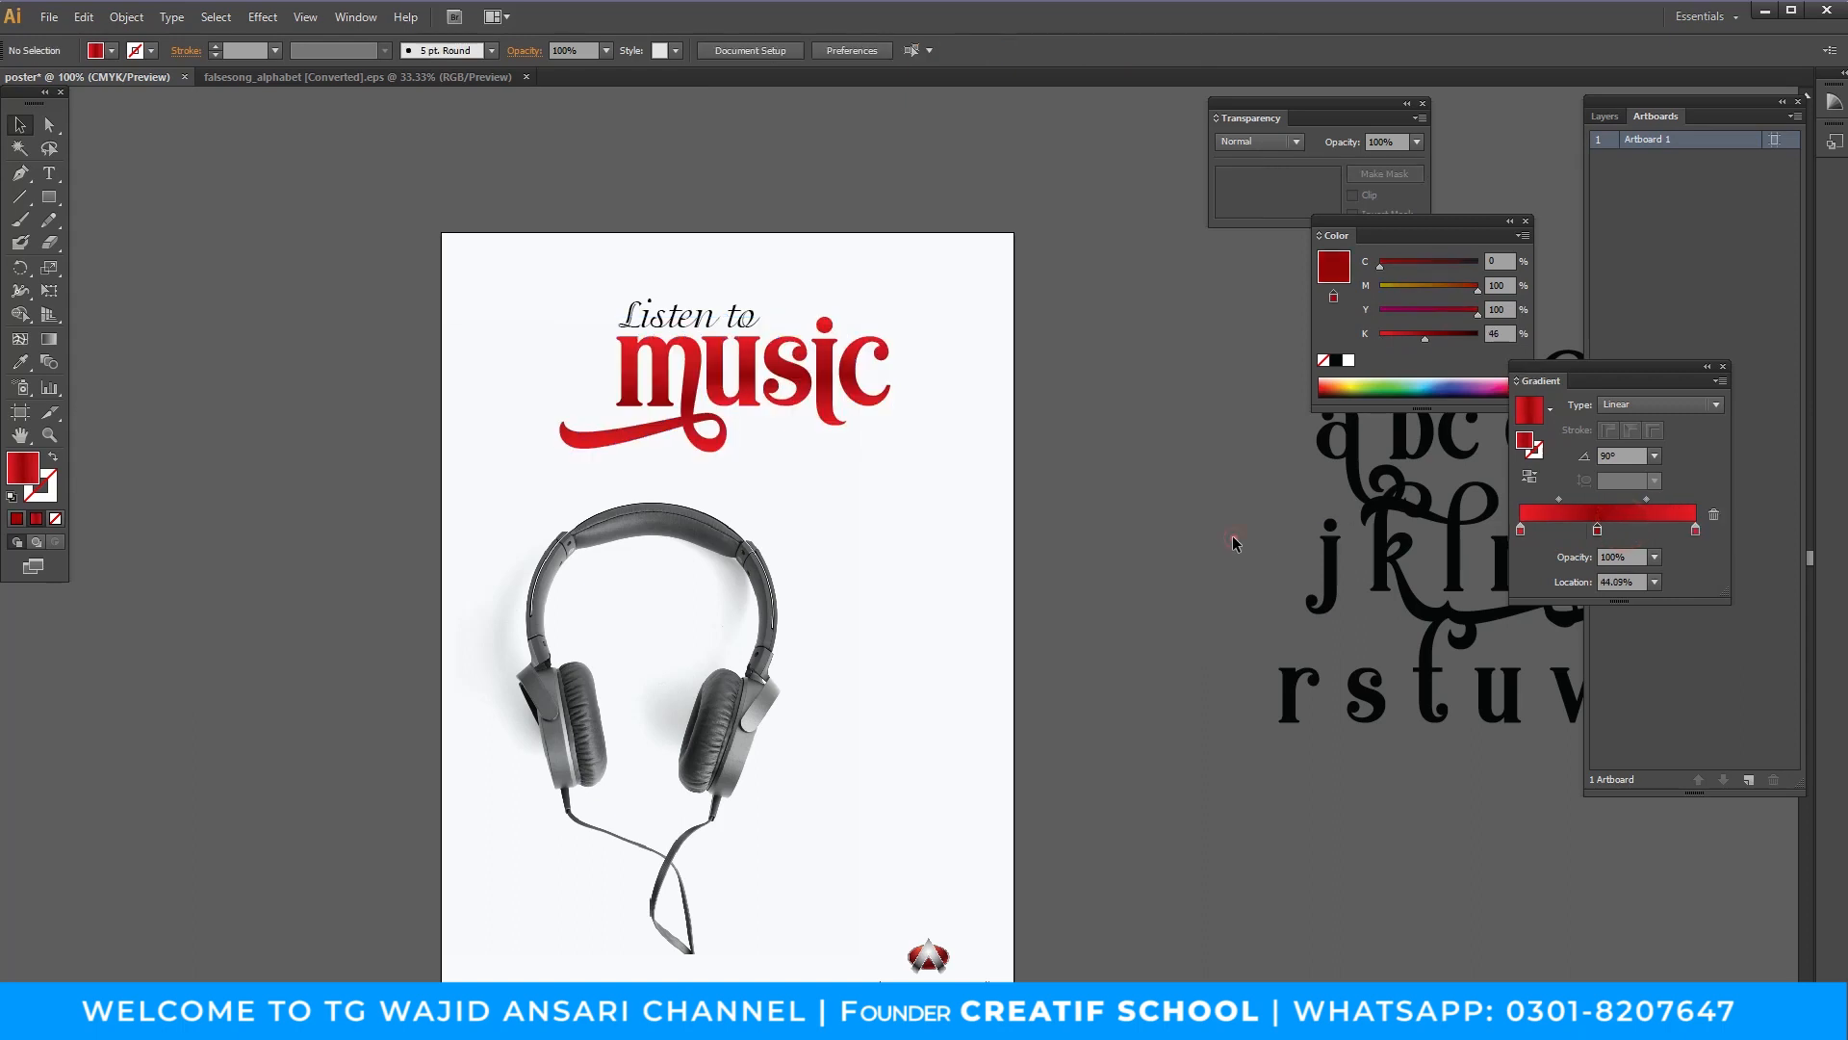
Move the headphones photo up and to the right, centring it on the poster closer beneath the heading.
{"action": "scroll", "coordinate": [1251, 549], "scroll_direction": "left", "scroll_amount": 2}
{"action": "scroll", "coordinate": [1113, 520], "scroll_direction": "left", "scroll_amount": 1}
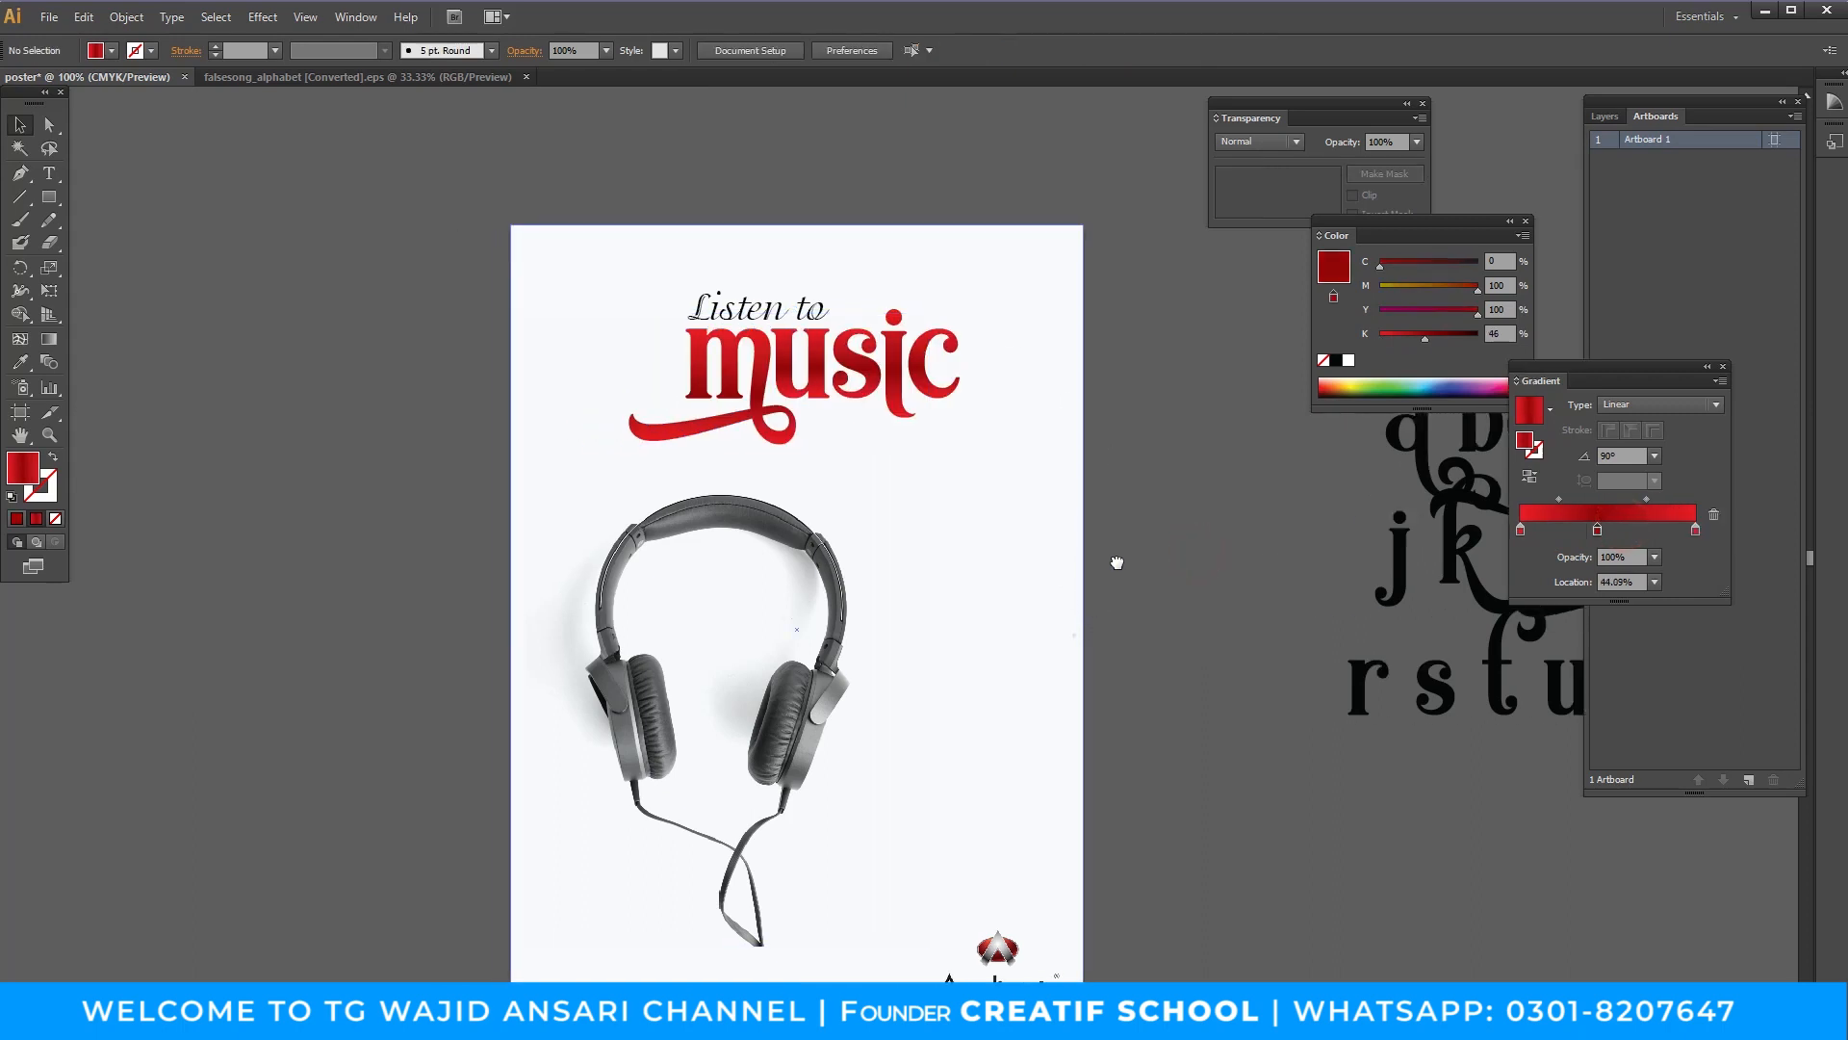
{"action": "scroll", "coordinate": [1072, 631], "scroll_direction": "down", "scroll_amount": 2}
{"action": "left_click", "coordinate": [847, 599]}
{"action": "left_click_drag", "start_coordinate": [813, 628], "coordinate": [897, 601]}
{"action": "left_click", "coordinate": [1203, 685]}
{"action": "left_click_drag", "start_coordinate": [1193, 713], "coordinate": [1225, 722]}
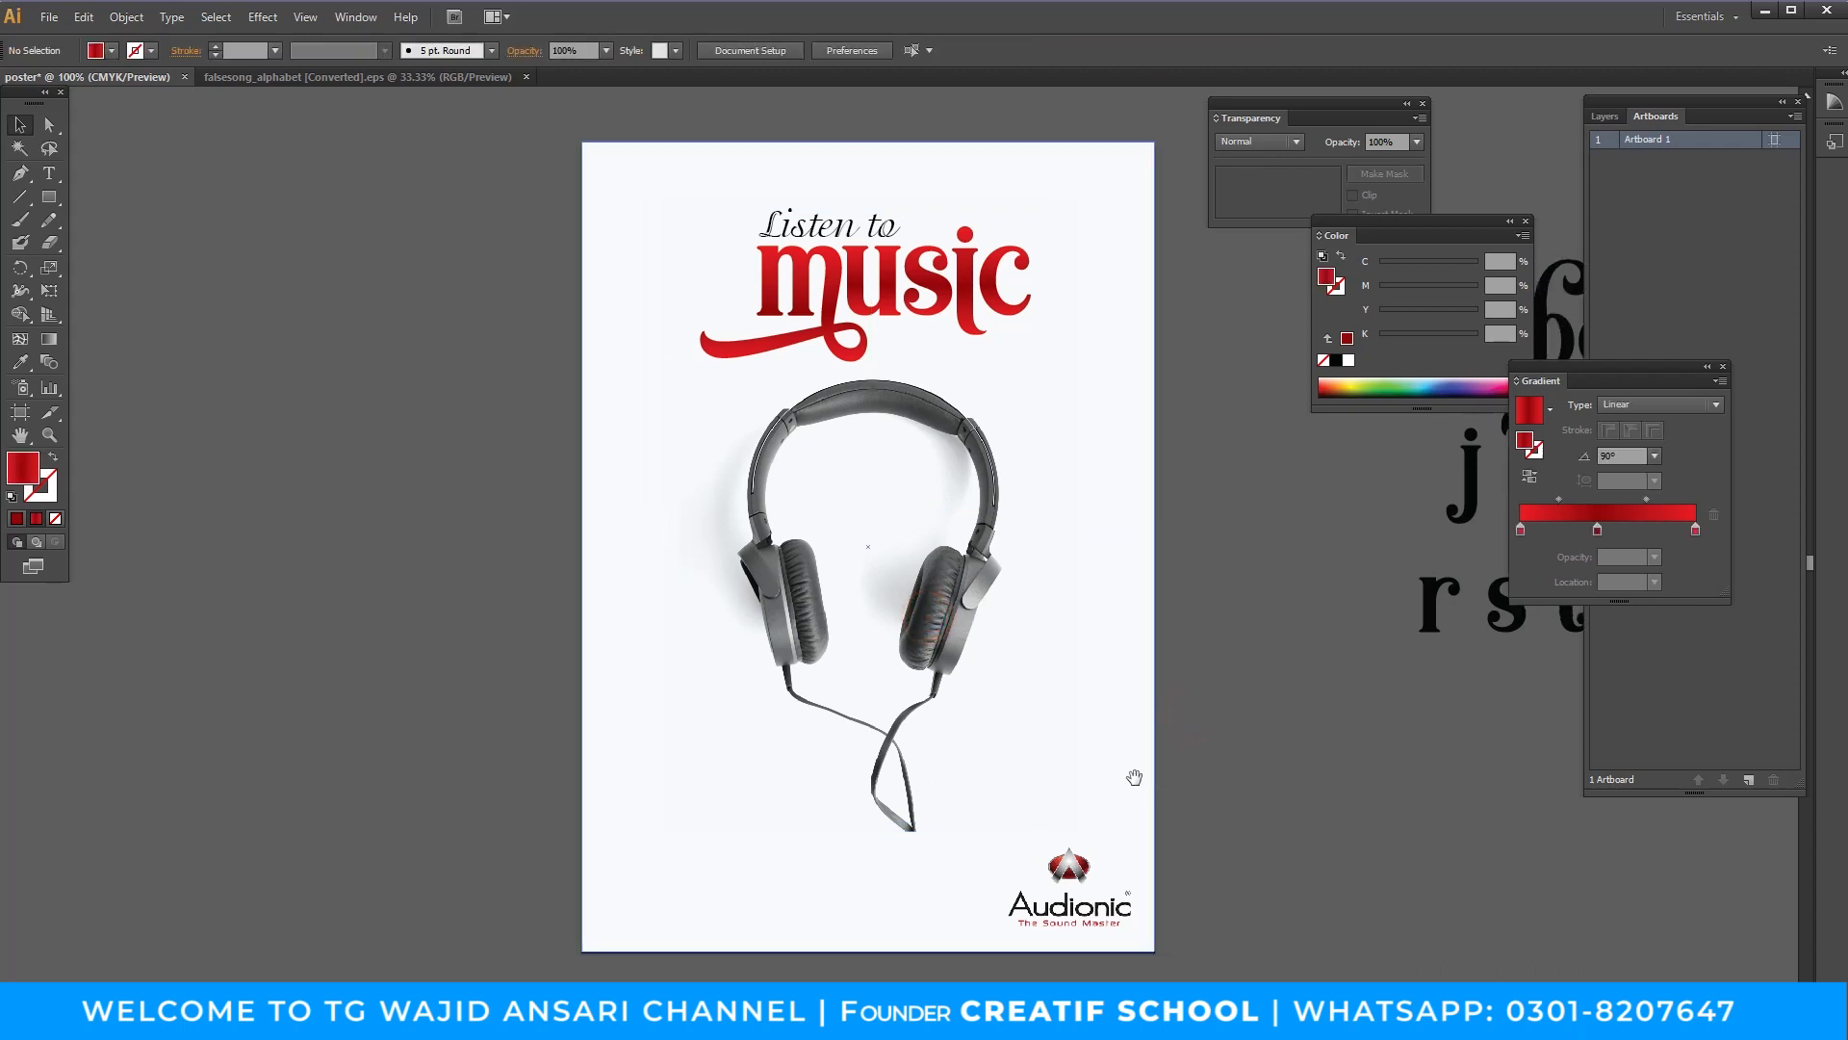
{"action": "left_click_drag", "start_coordinate": [1107, 763], "coordinate": [1065, 743]}
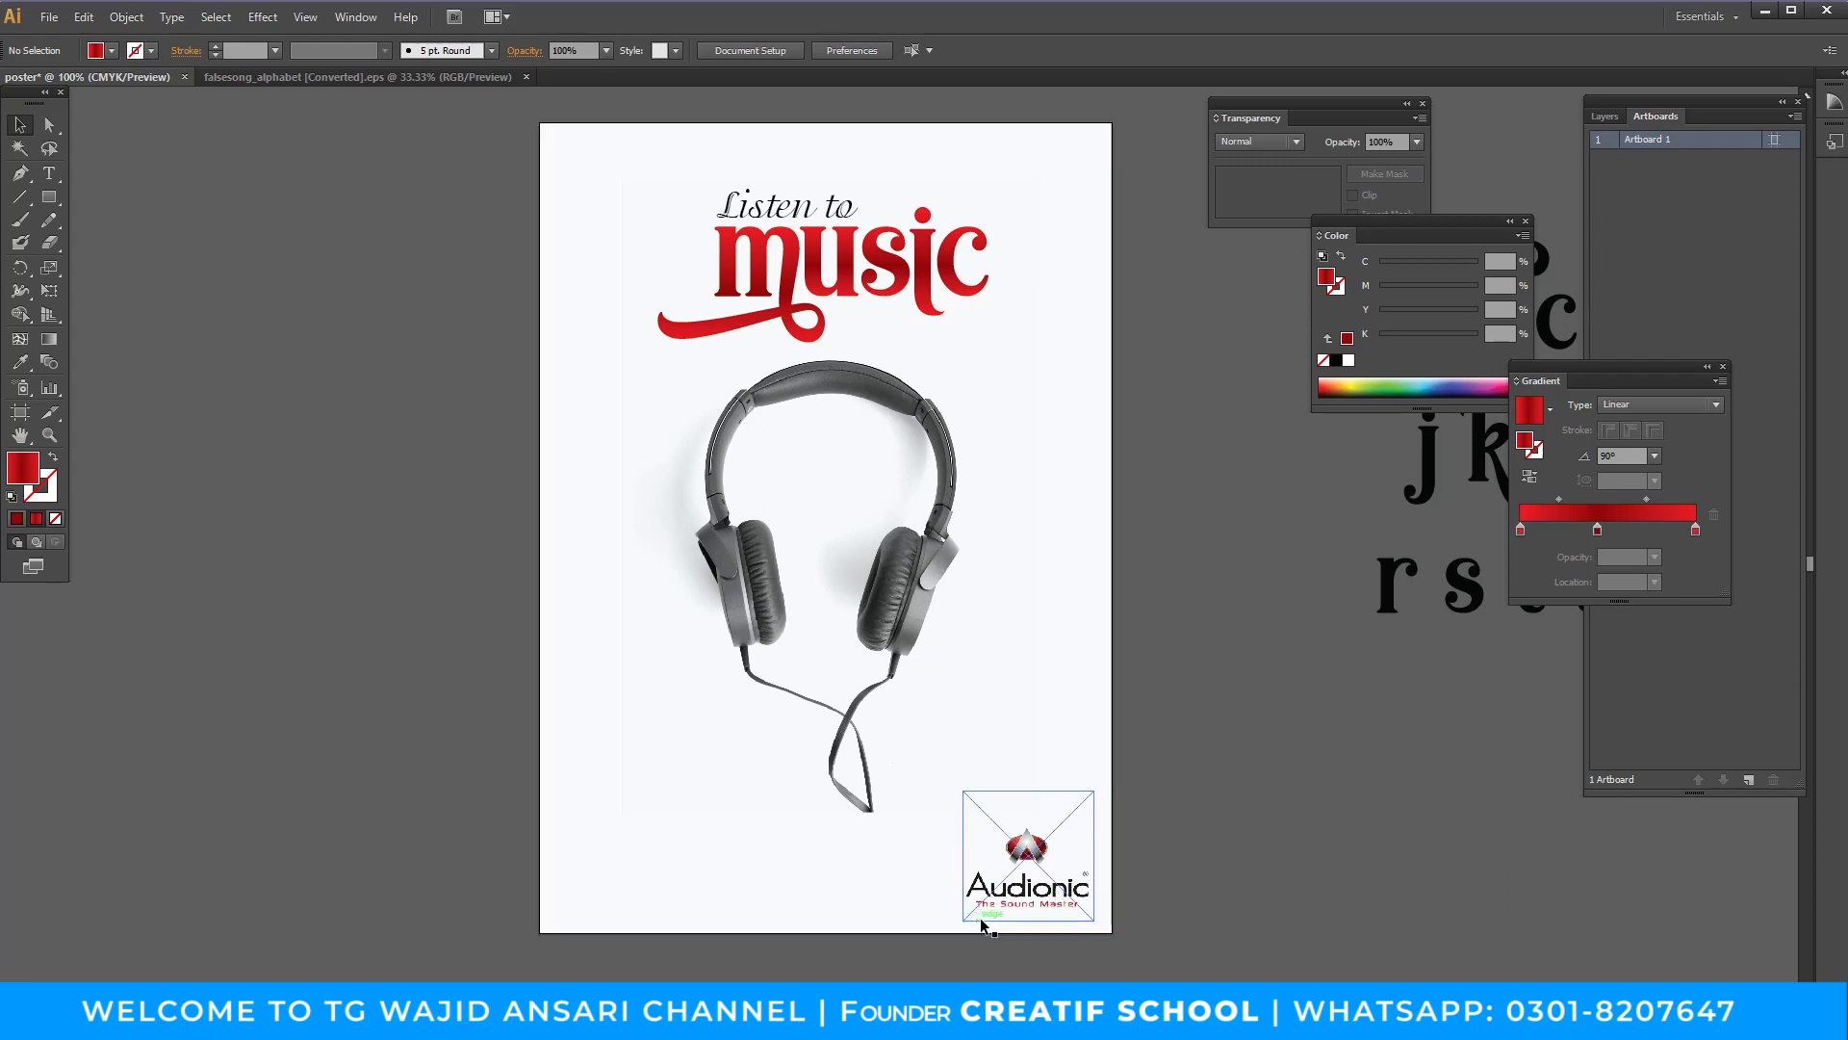
Preview the poster in full-screen mode without the interface, then bring the panels back.
{"action": "key", "text": "f"}
{"action": "key", "text": "f"}
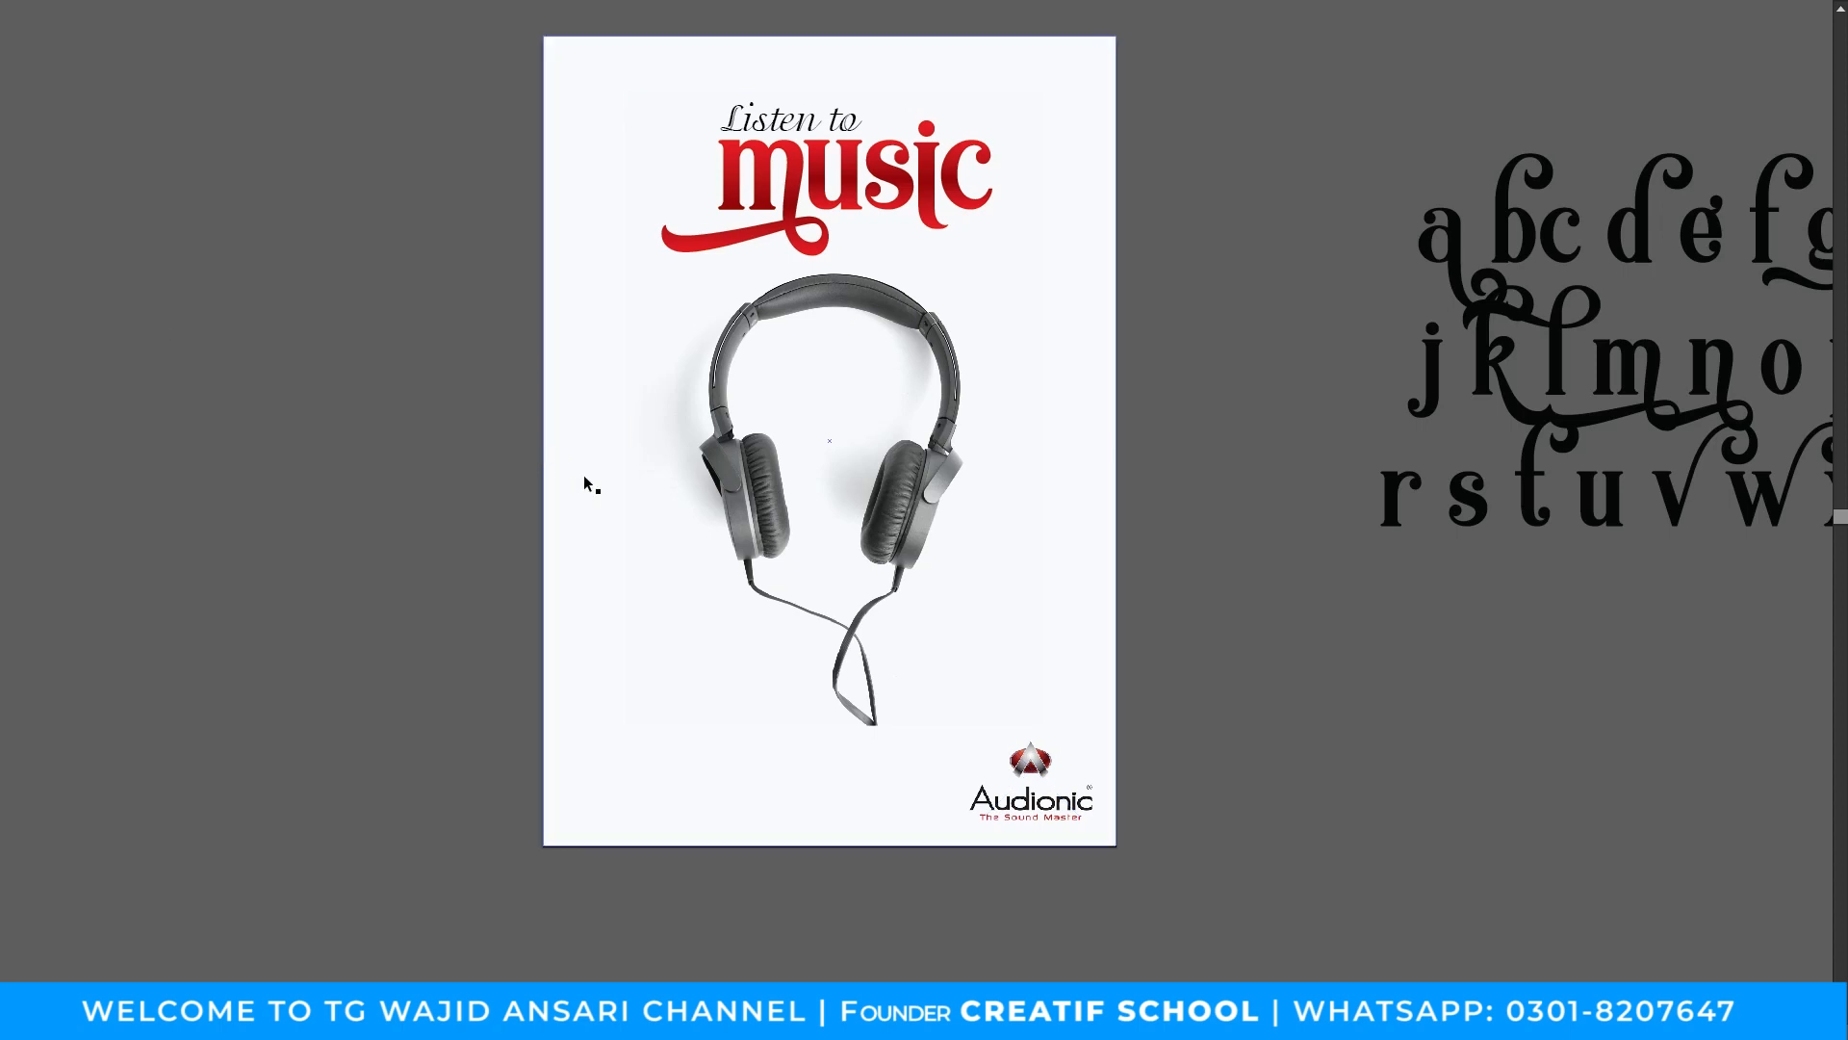
{"action": "key", "text": "f"}
{"action": "key", "text": "f"}
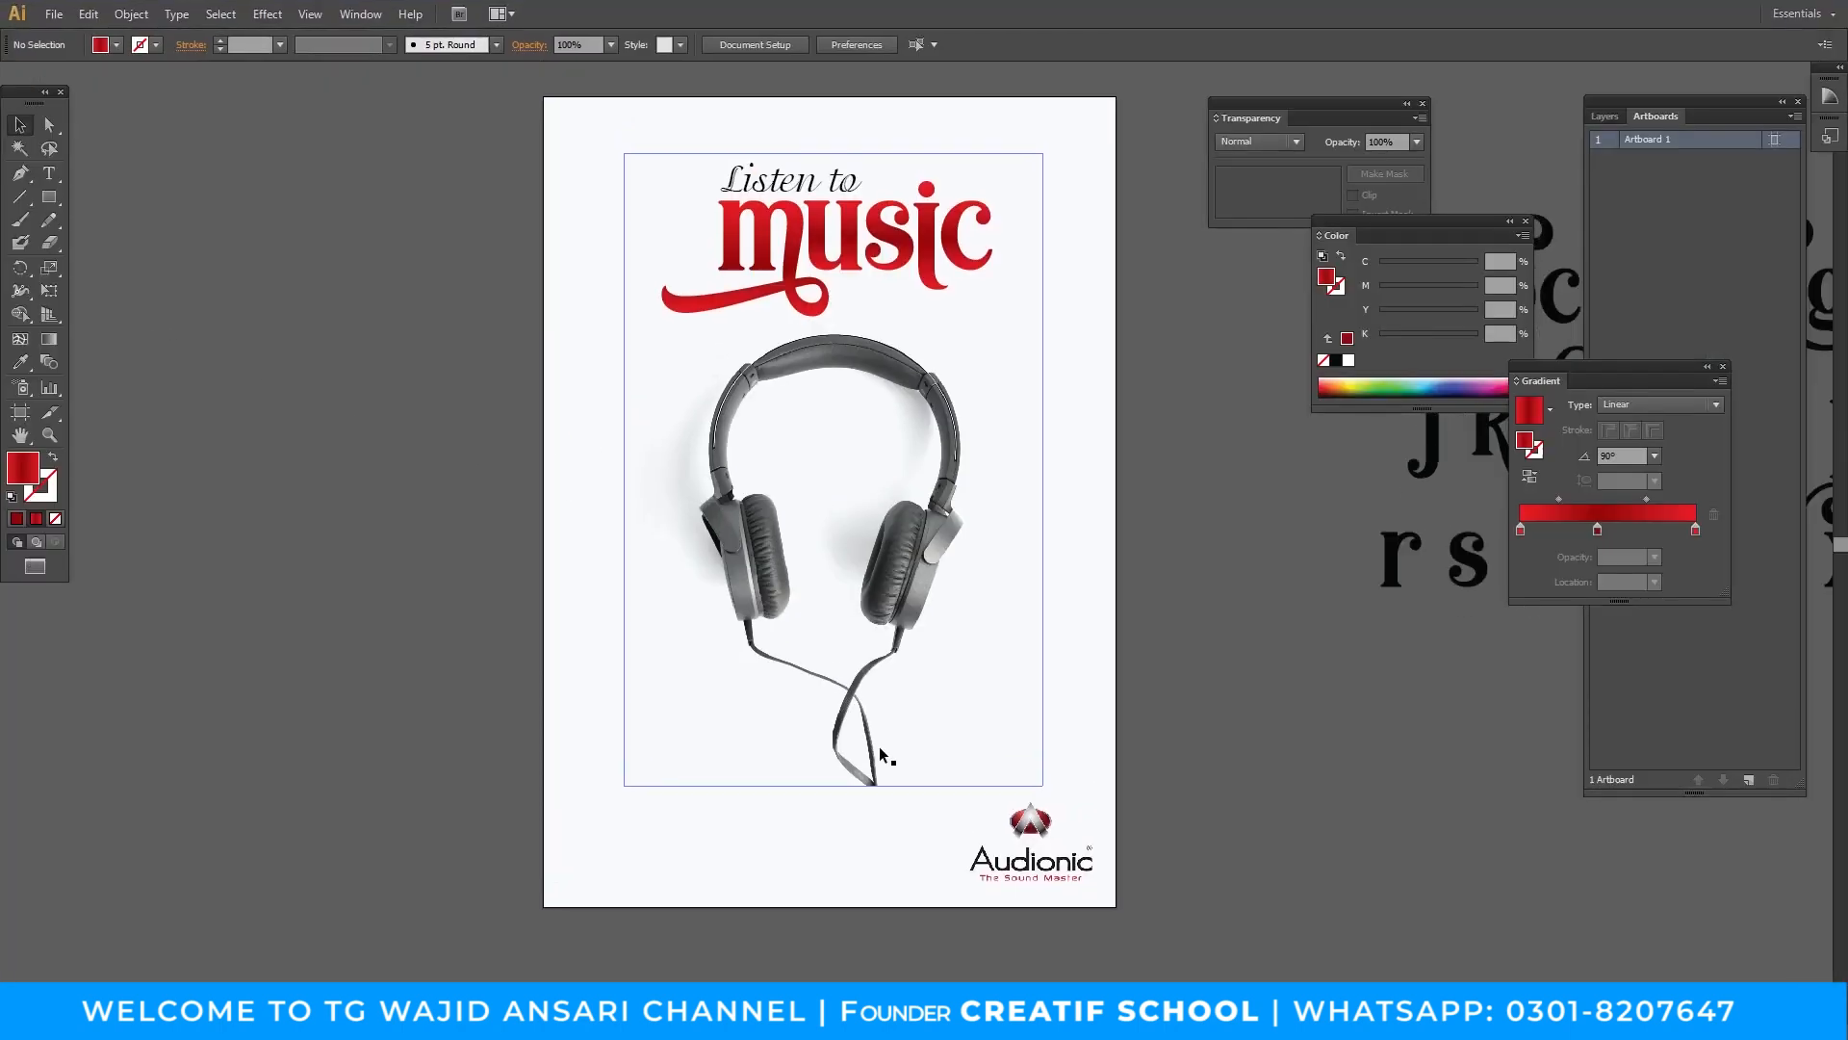
Switch to the Chrome browser and search Google for "dummy text".
{"action": "key", "text": "super+d"}
{"action": "mouse_move", "coordinate": [1005, 1011]}
{"action": "left_click", "coordinate": [1005, 886]}
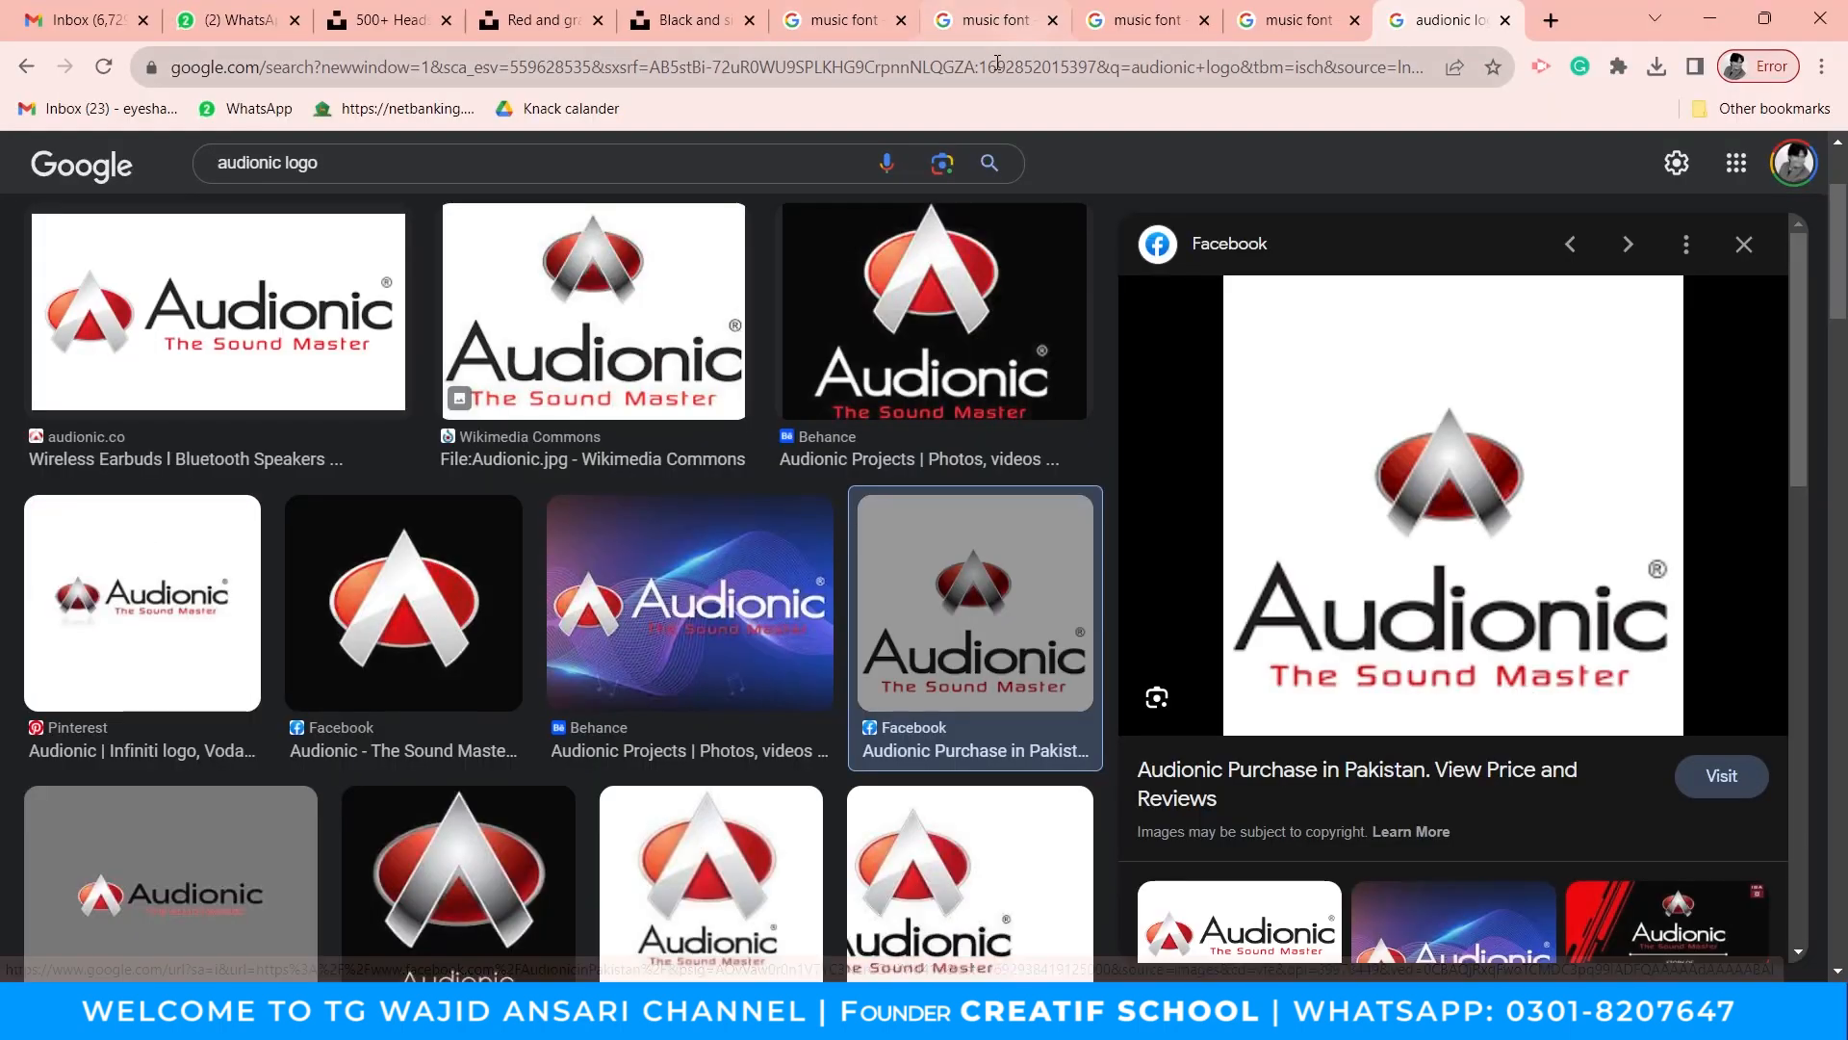
{"action": "left_click", "coordinate": [973, 77]}
{"action": "type", "text": "dum"}
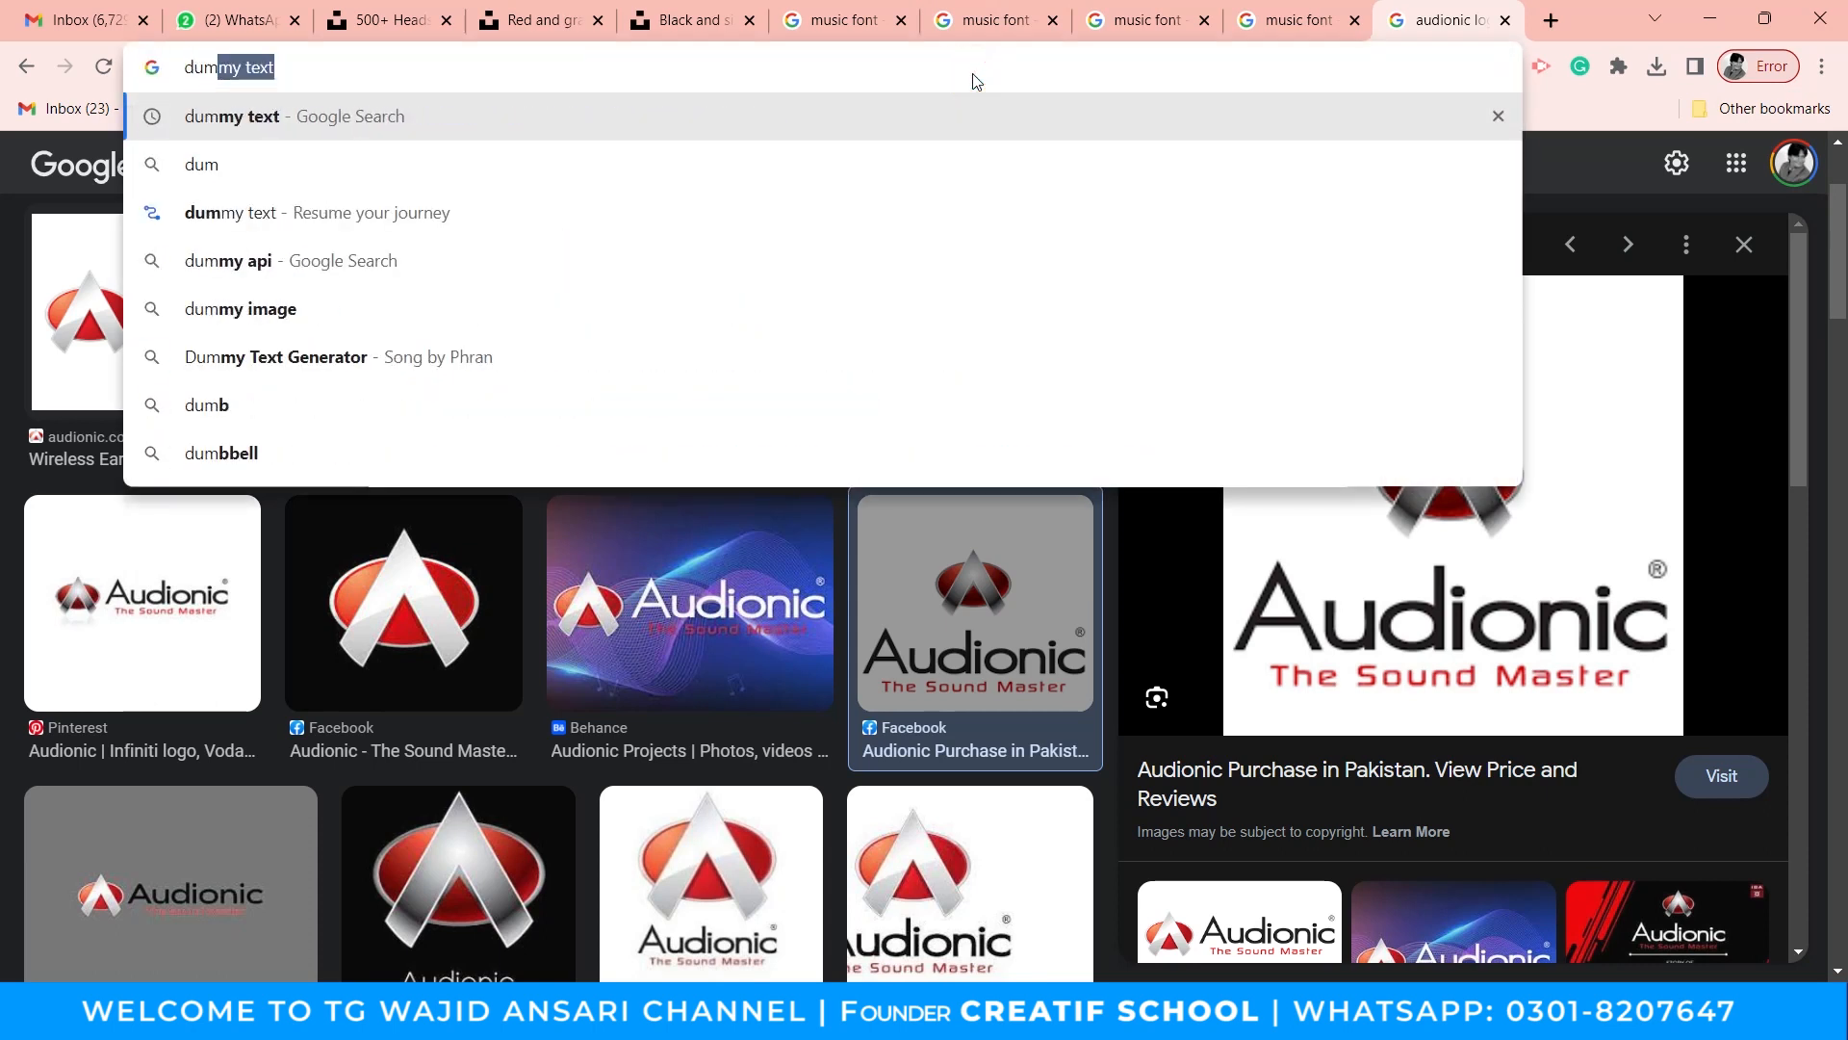
{"action": "key", "text": "Return"}
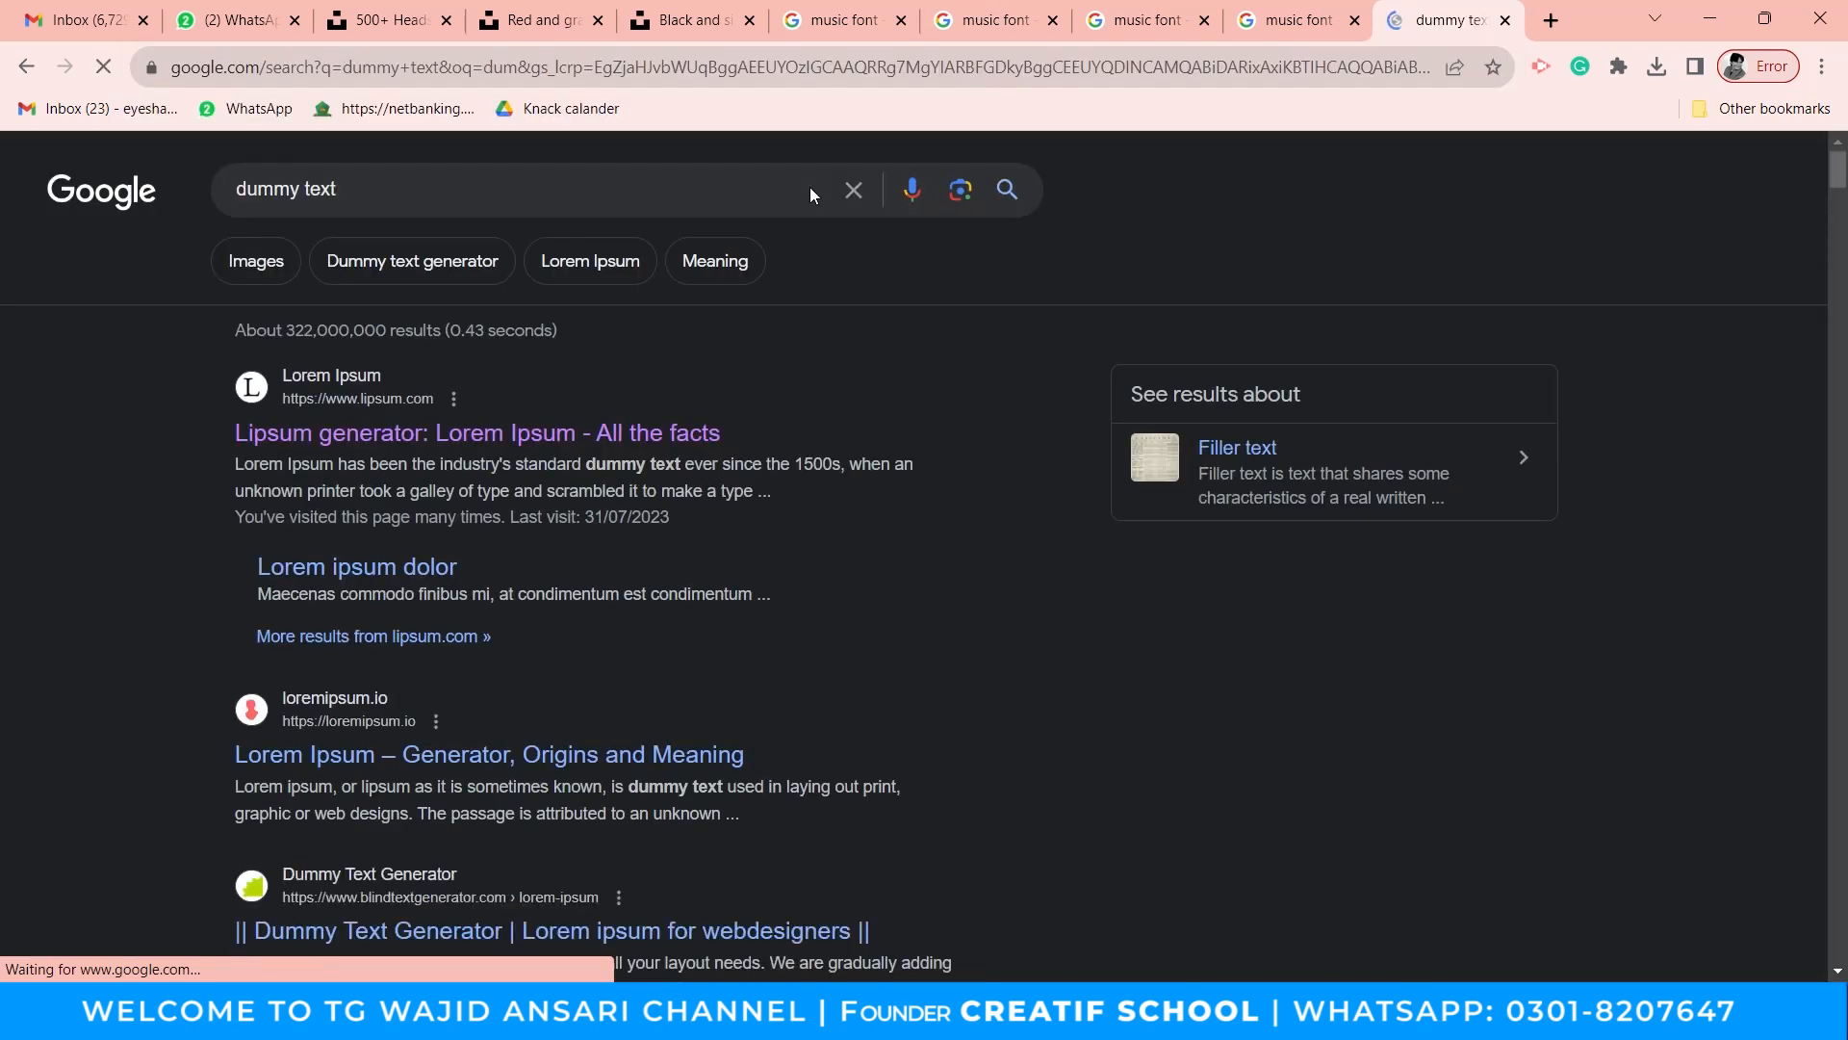
Copy the first search result's Lorem Ipsum text through "scrambled", switch to Illustrator and paste it as point text beneath the headphones.
{"action": "left_click_drag", "start_coordinate": [235, 460], "coordinate": [641, 491]}
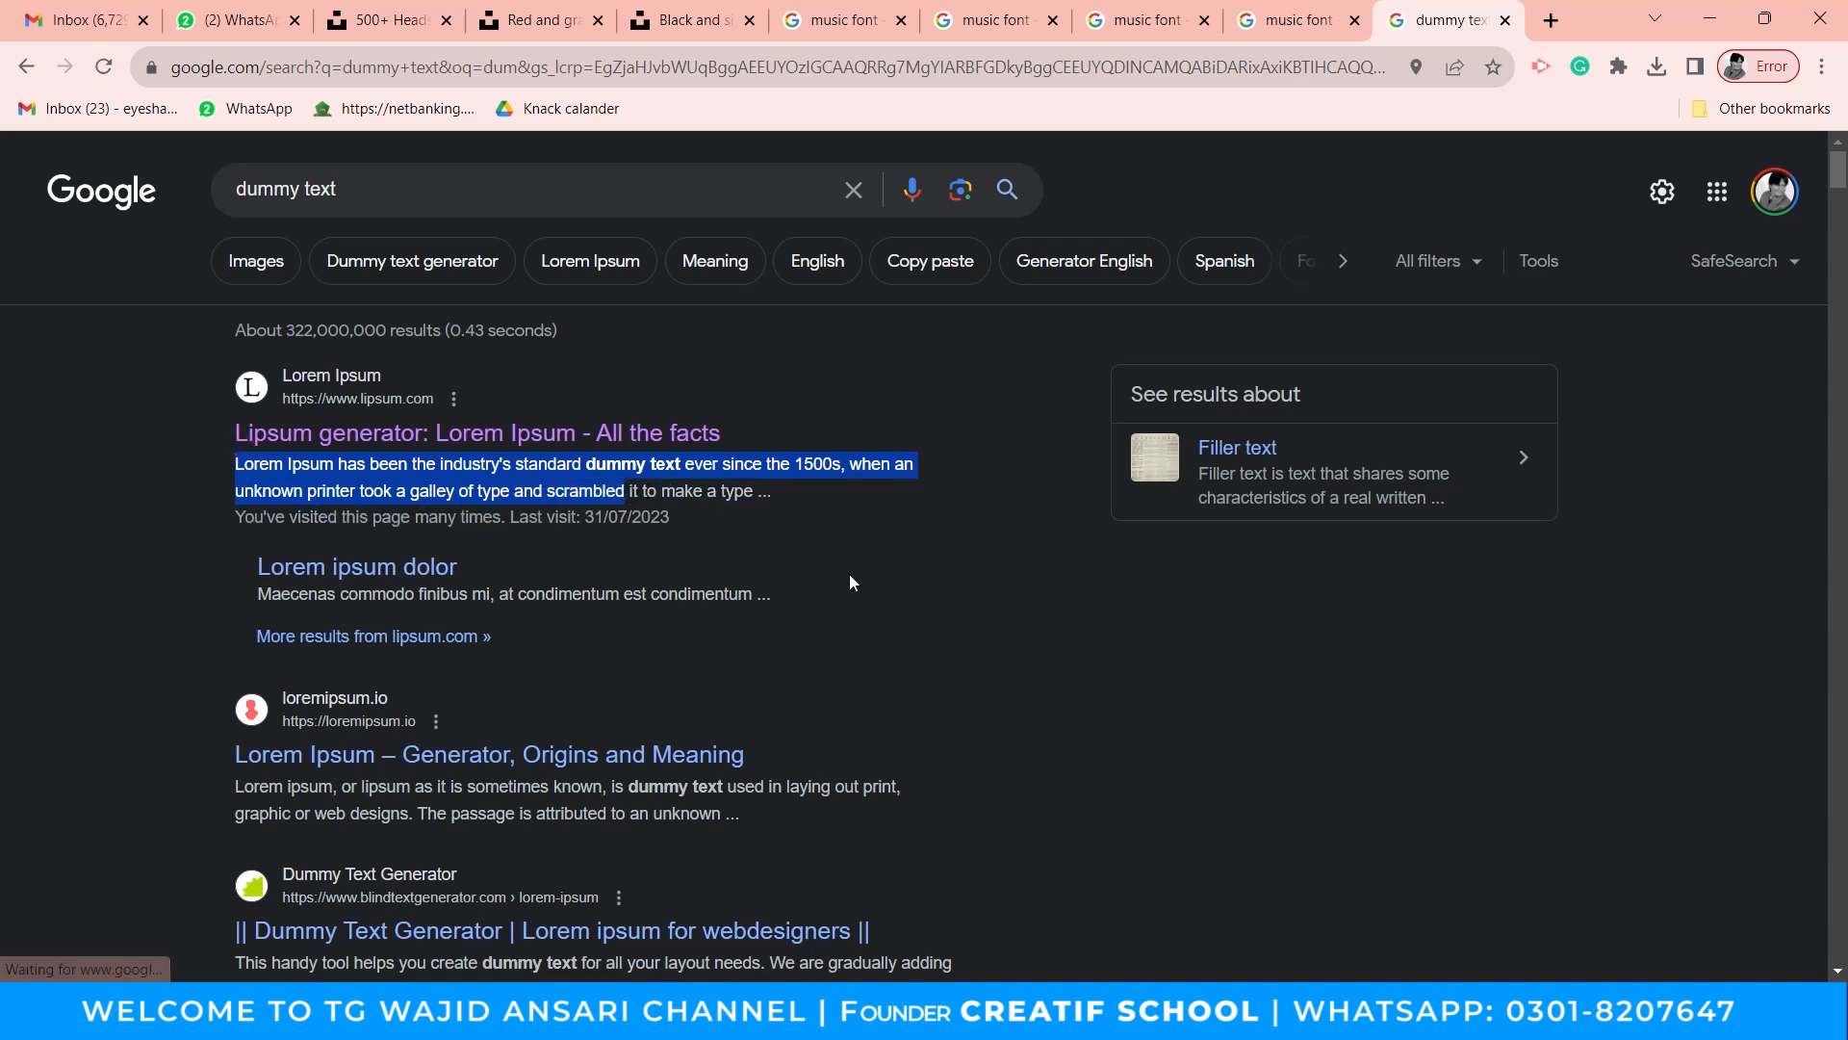
{"action": "left_click", "coordinate": [1111, 1011]}
{"action": "key", "text": "t"}
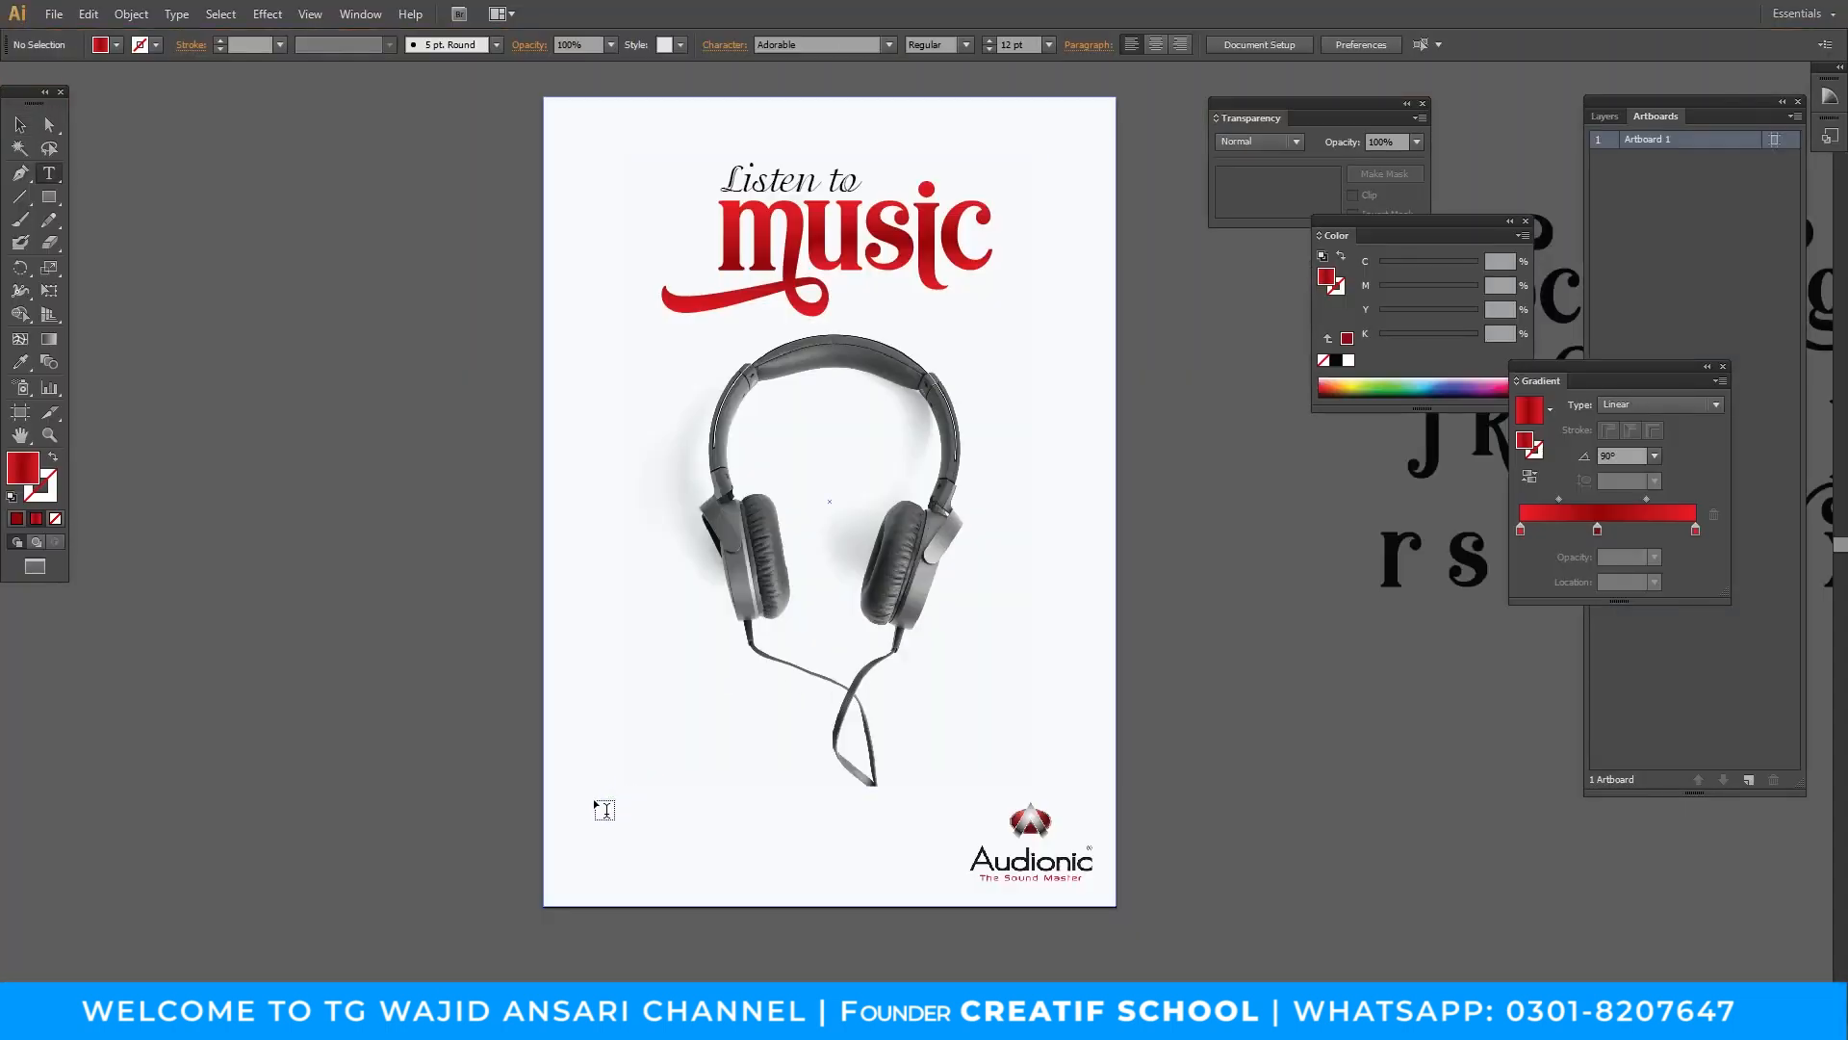
{"action": "left_click_drag", "start_coordinate": [573, 760], "coordinate": [852, 833]}
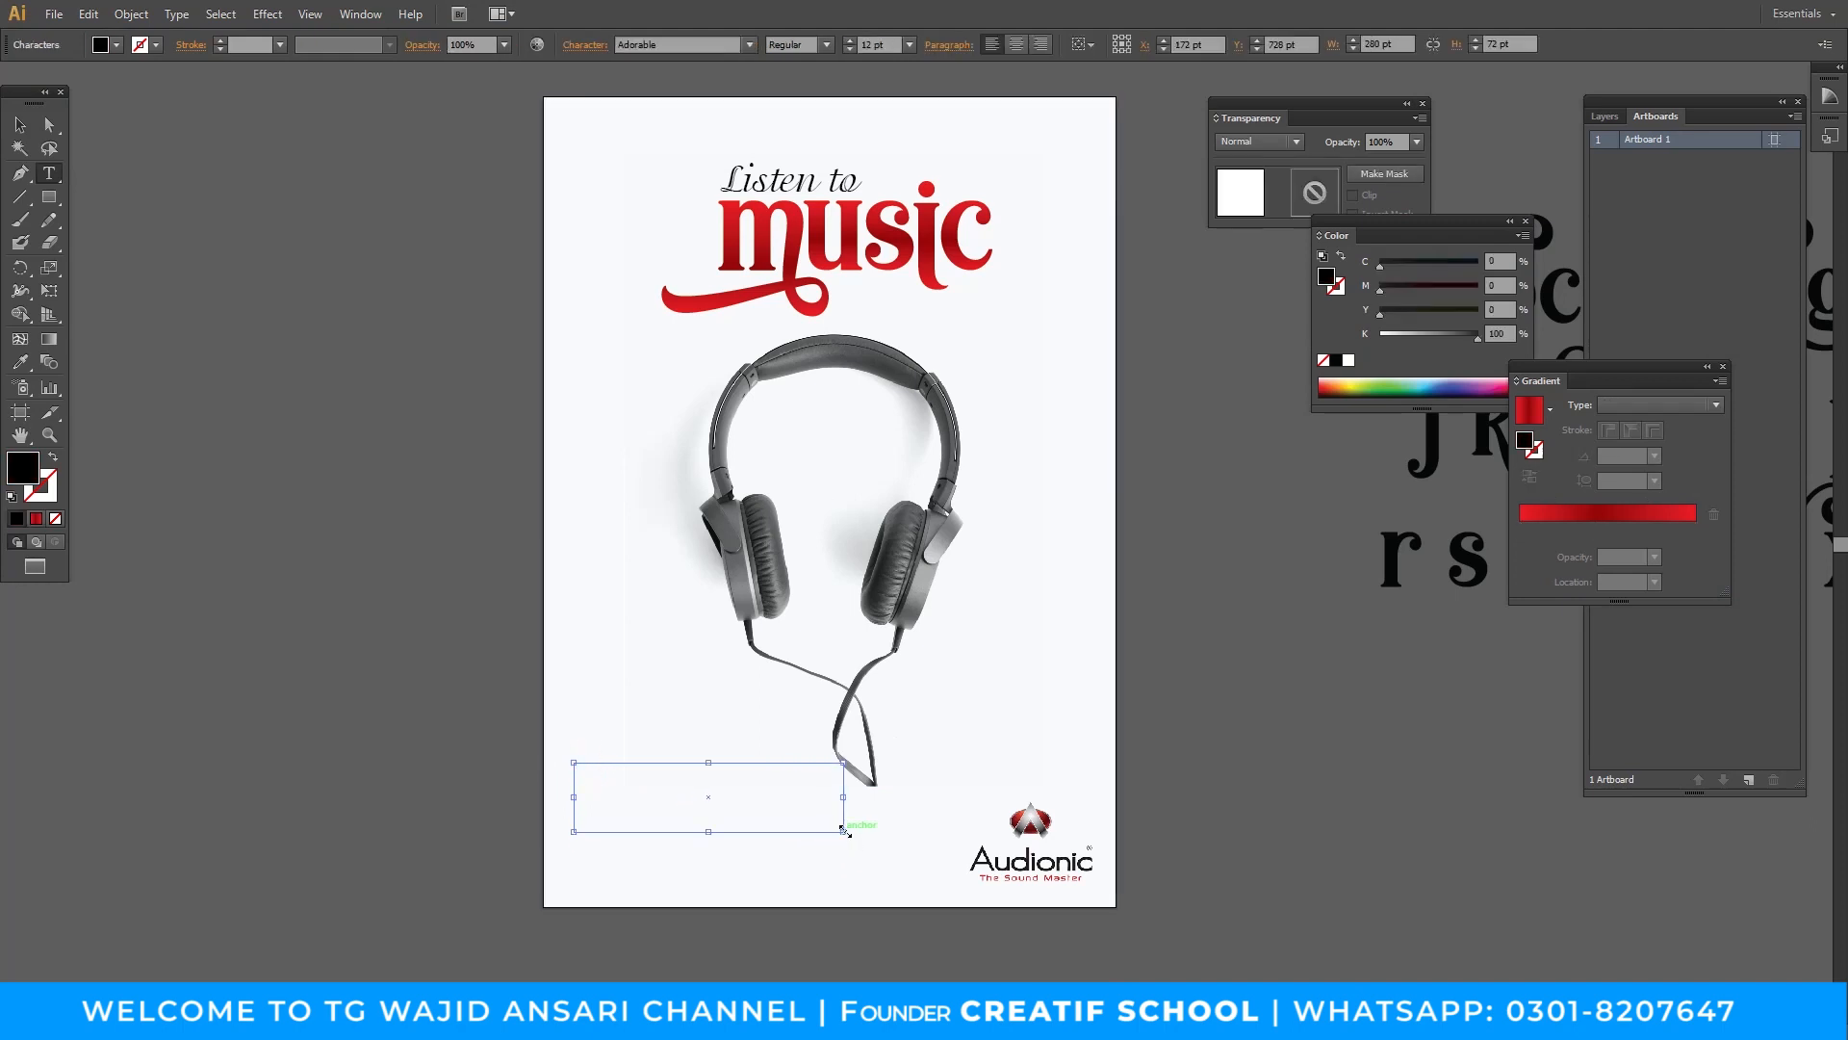
{"action": "left_click", "coordinate": [636, 793]}
{"action": "key", "text": "Escape"}
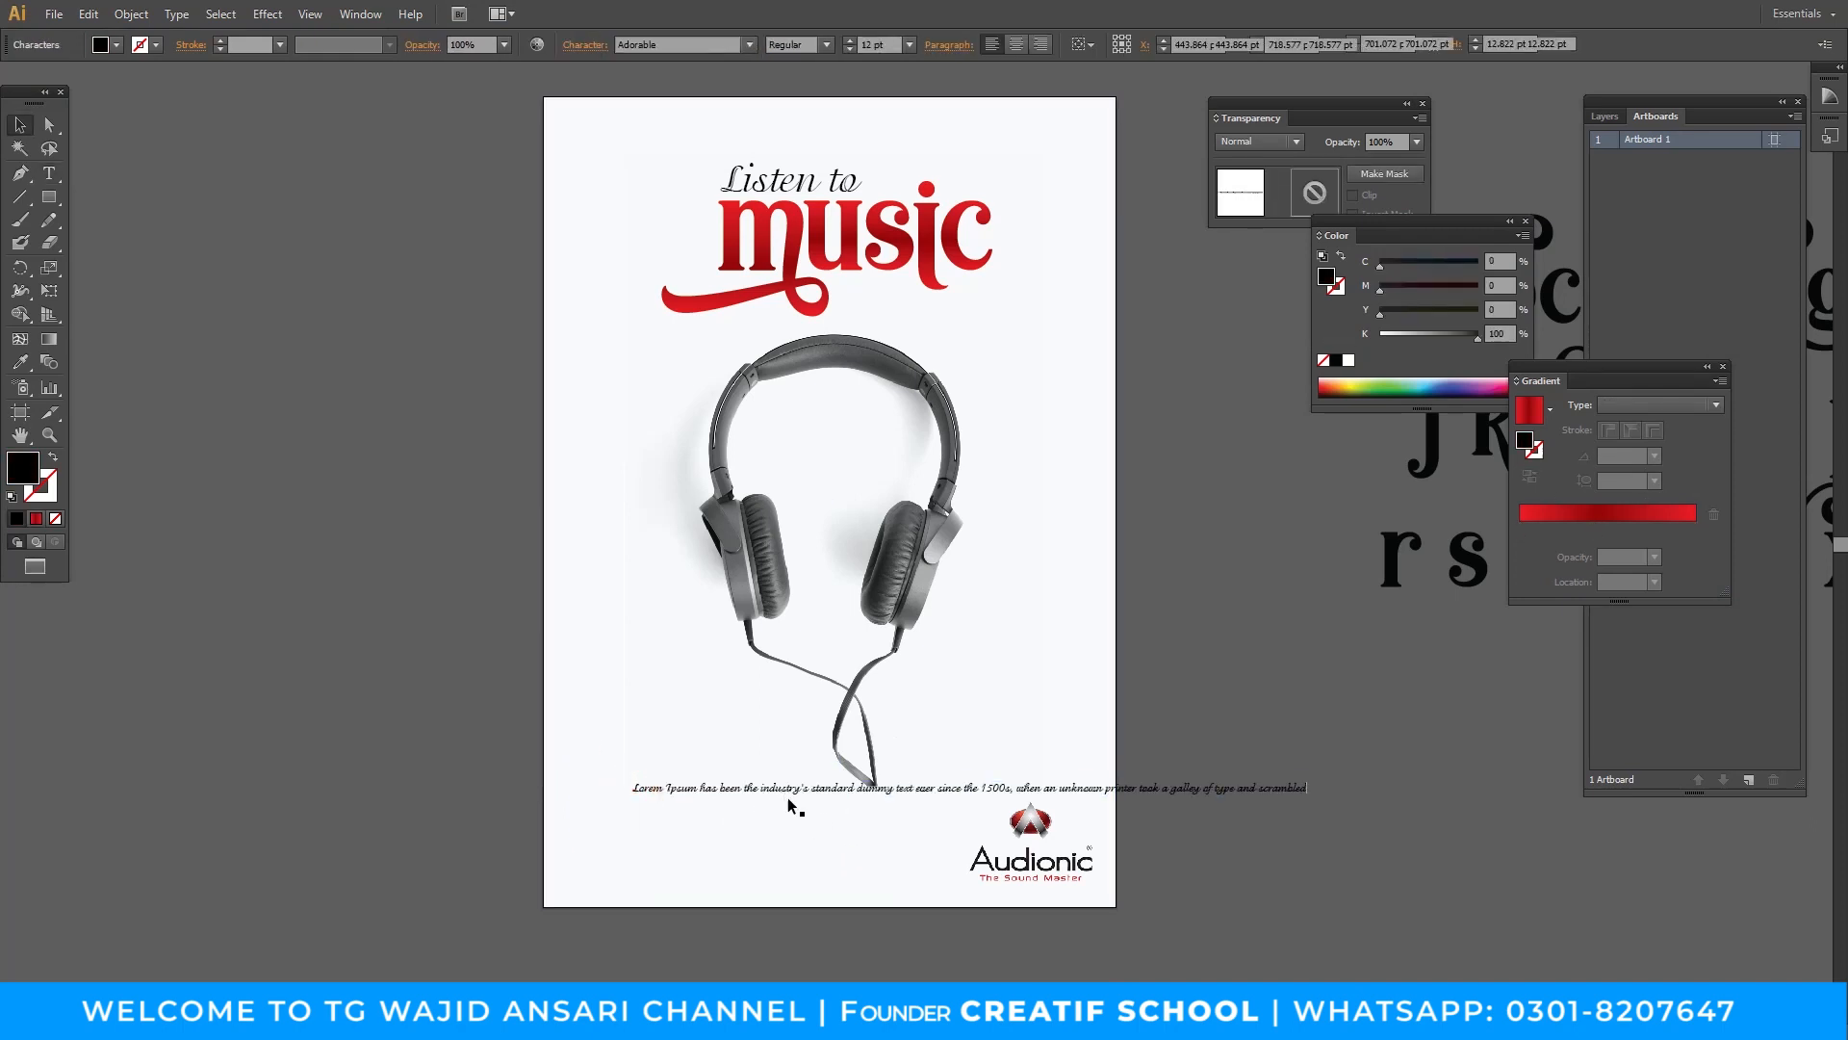
Set the font of the pasted dummy text to Oak Sans.
{"action": "left_click", "coordinate": [713, 44]}
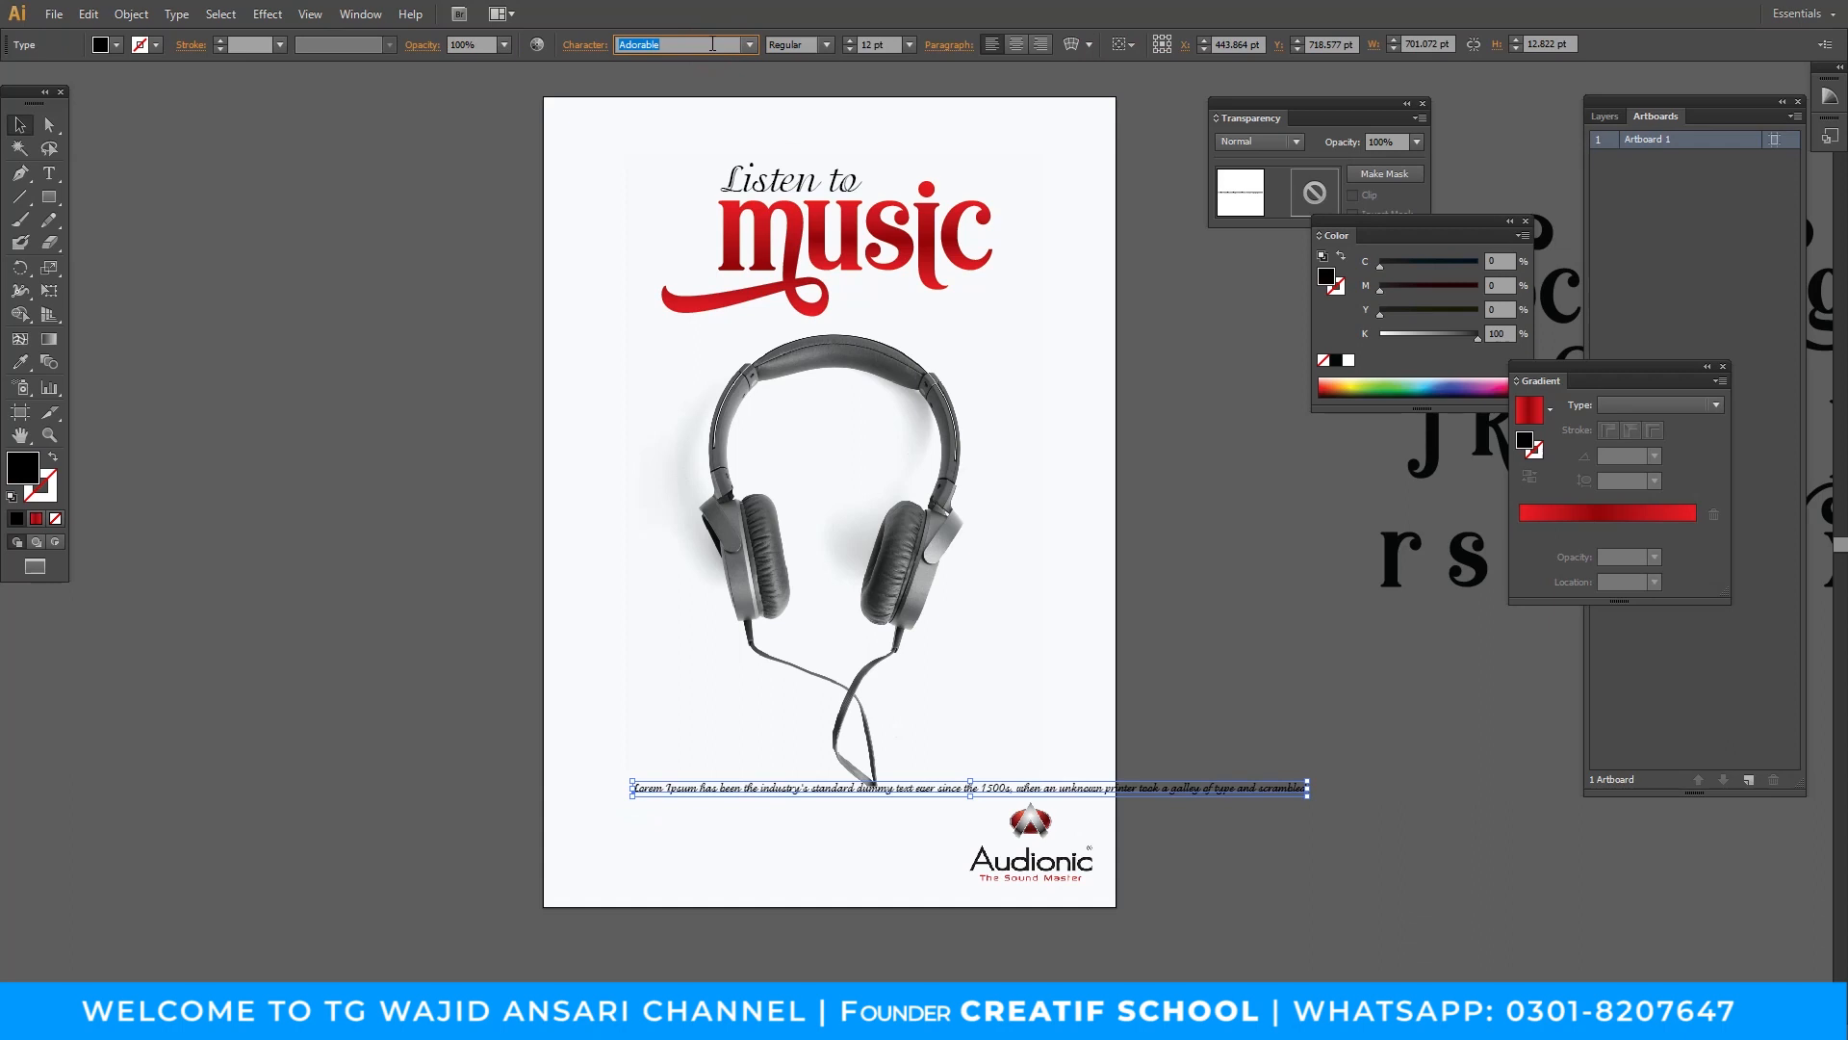
{"action": "type", "text": "Oak Sans"}
{"action": "key", "text": "Return"}
Break the dummy text into two lines before "1500s" and move the block to the poster's lower left margin.
{"action": "key", "text": "z"}
{"action": "left_click", "coordinate": [941, 584]}
{"action": "left_click_drag", "start_coordinate": [943, 661], "coordinate": [927, 473]}
{"action": "key", "text": "t"}
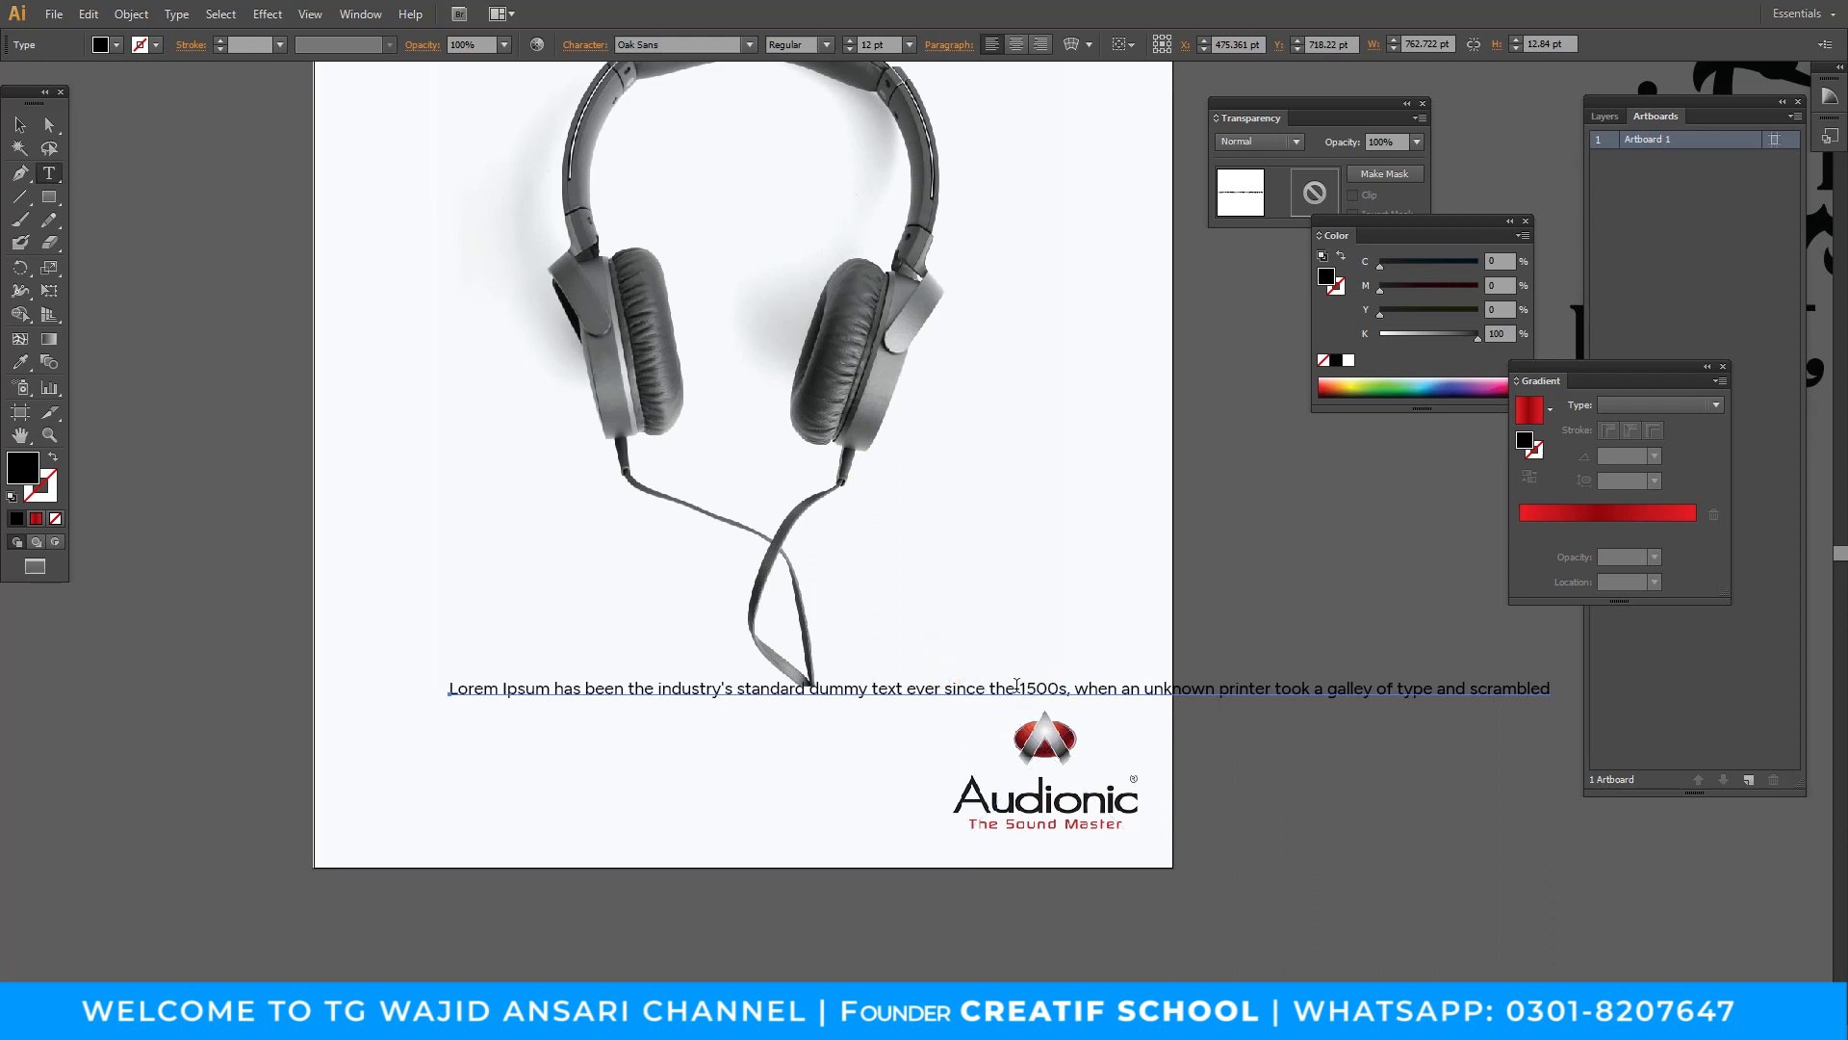
{"action": "left_click", "coordinate": [1021, 686]}
{"action": "key", "text": "Return"}
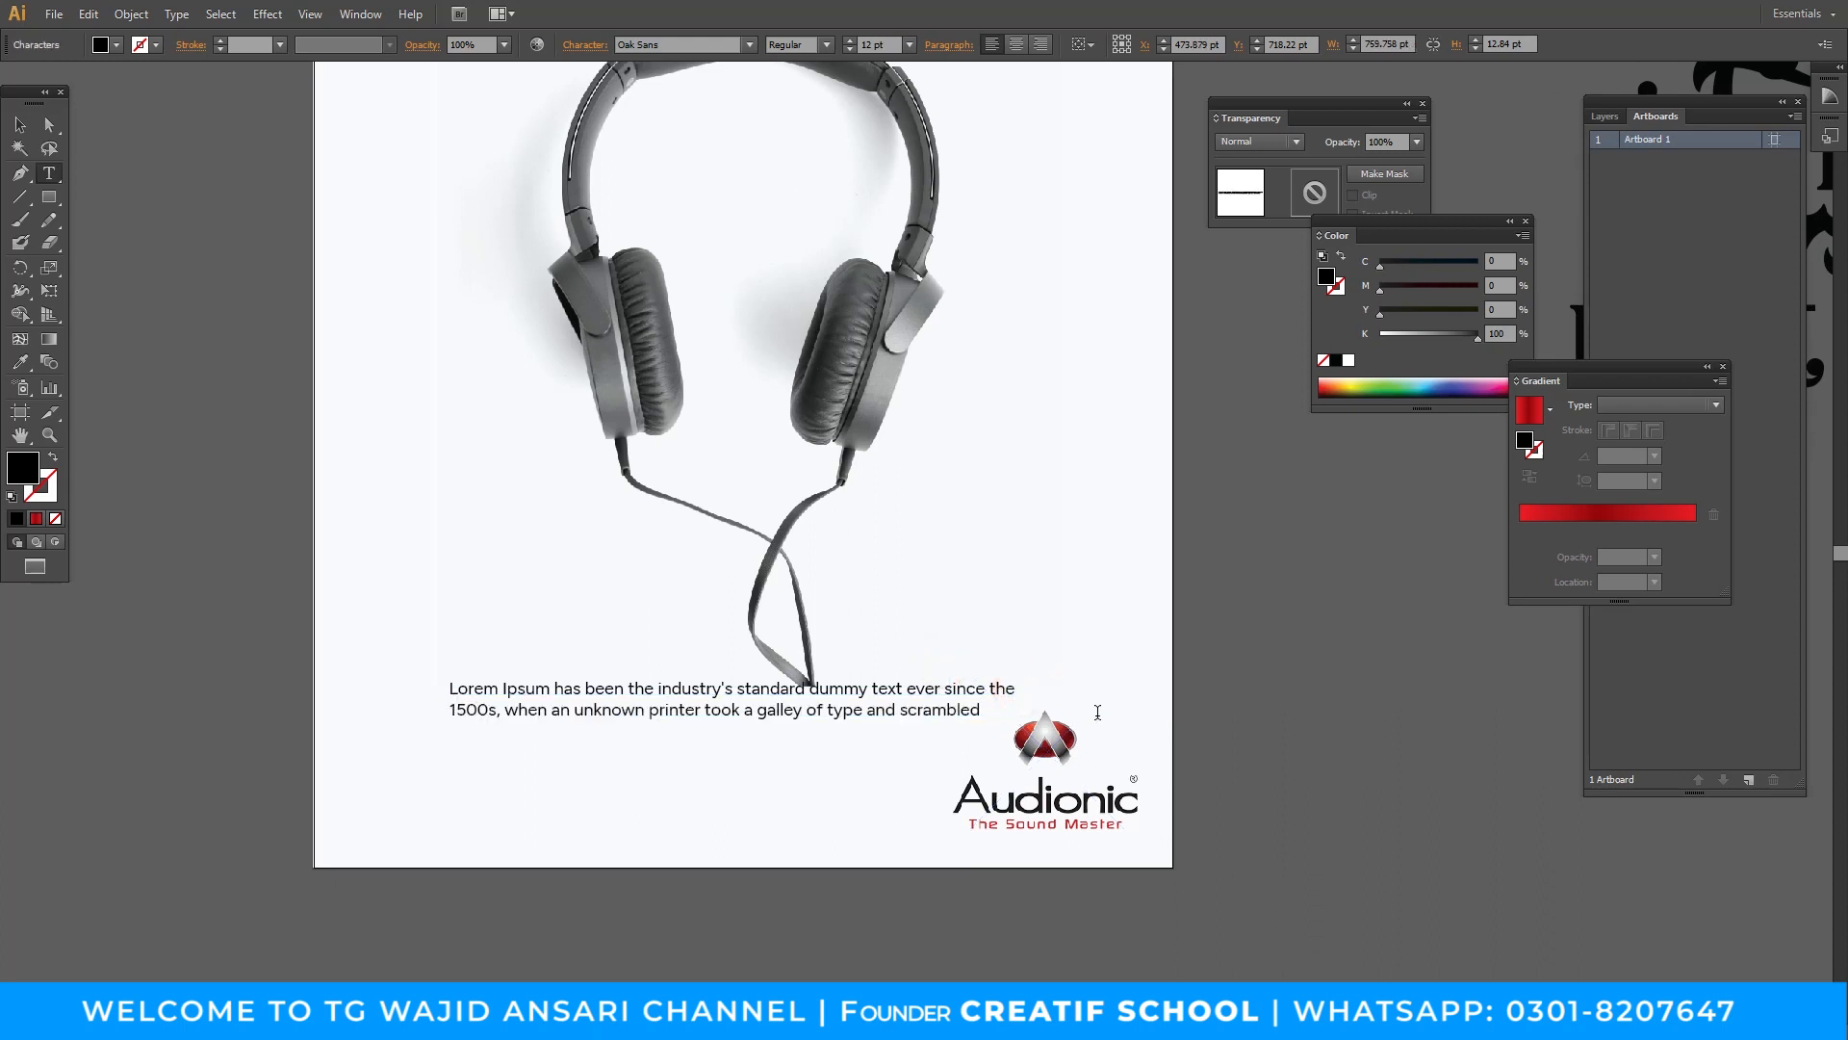
{"action": "key", "text": "Escape"}
{"action": "left_click_drag", "start_coordinate": [875, 687], "coordinate": [768, 699]}
Inspect the Audionic logo up close in the poster's lower right corner.
{"action": "key", "text": "z"}
{"action": "left_click_drag", "start_coordinate": [973, 742], "coordinate": [1263, 894]}
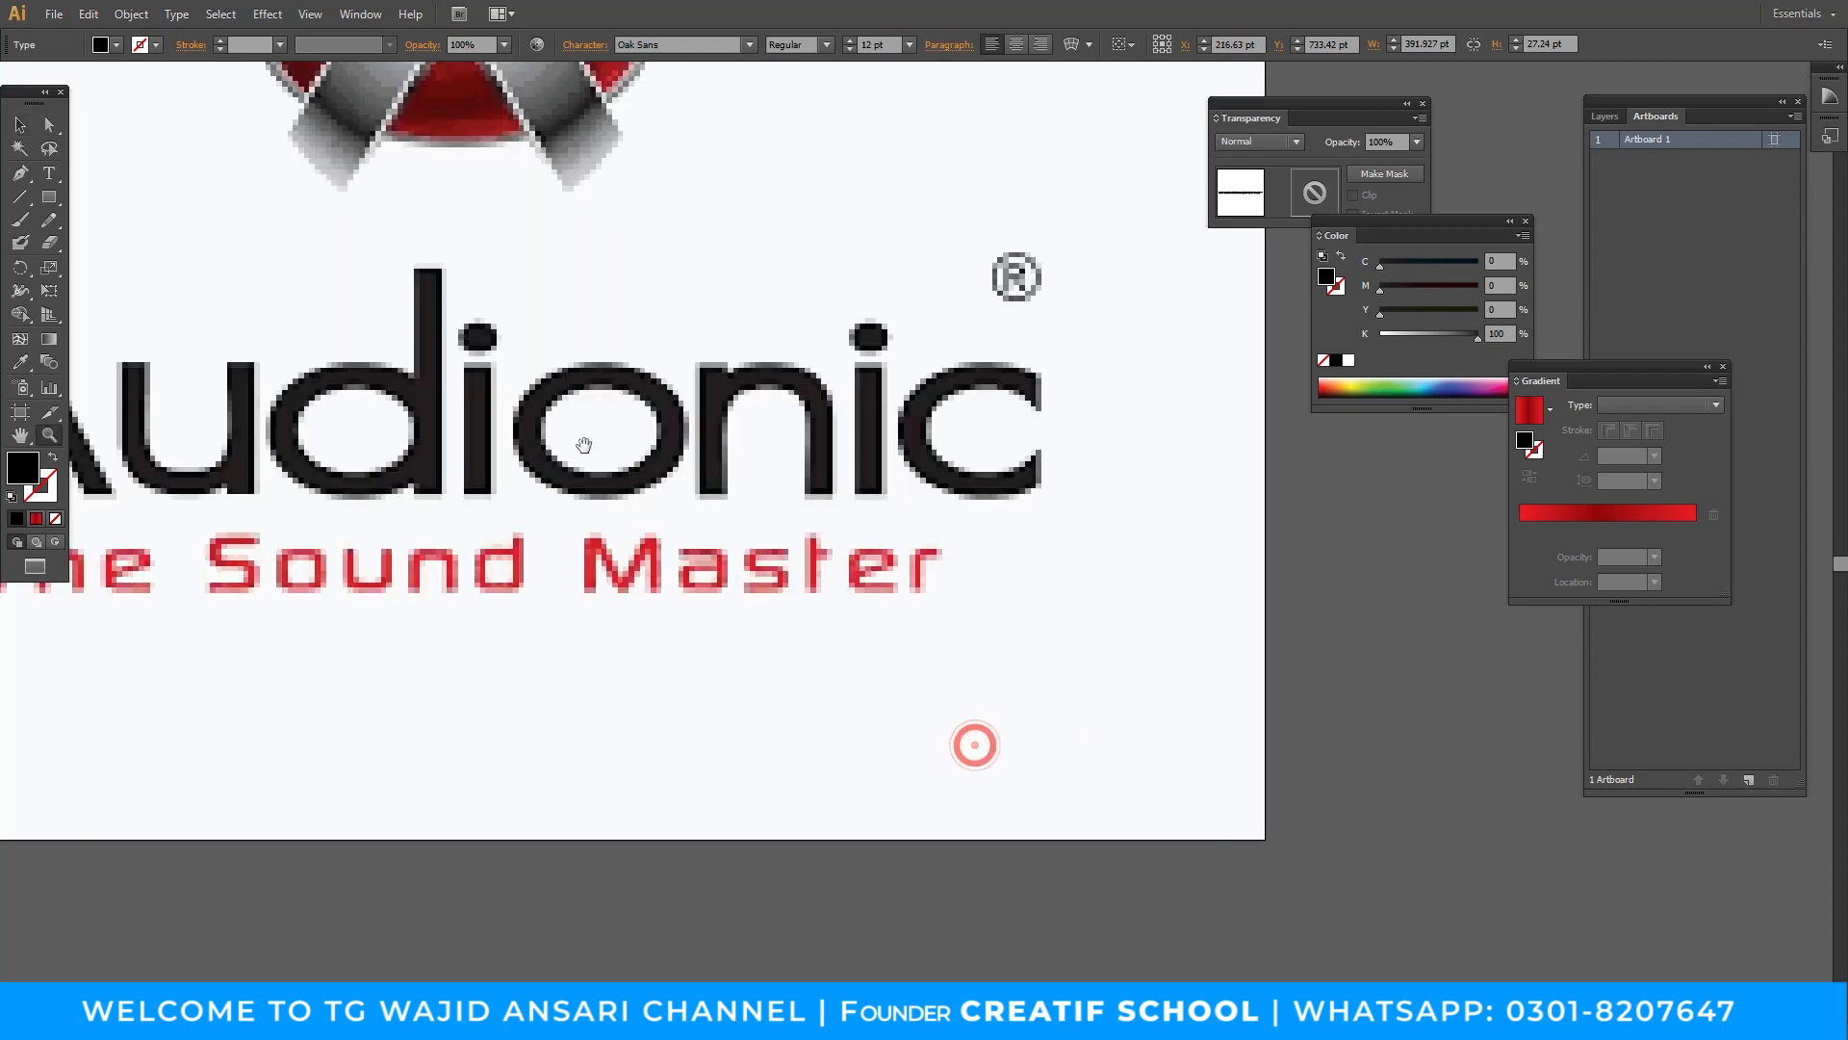
{"action": "left_click_drag", "start_coordinate": [613, 459], "coordinate": [1117, 622]}
{"action": "left_click", "coordinate": [852, 556], "text": "alt"}
{"action": "left_click", "coordinate": [852, 555], "text": "alt"}
{"action": "left_click", "coordinate": [852, 556], "text": "alt"}
{"action": "left_click", "coordinate": [852, 555], "text": "alt"}
{"action": "left_click", "coordinate": [852, 554], "text": "alt"}
{"action": "left_click", "coordinate": [851, 554], "text": "alt"}
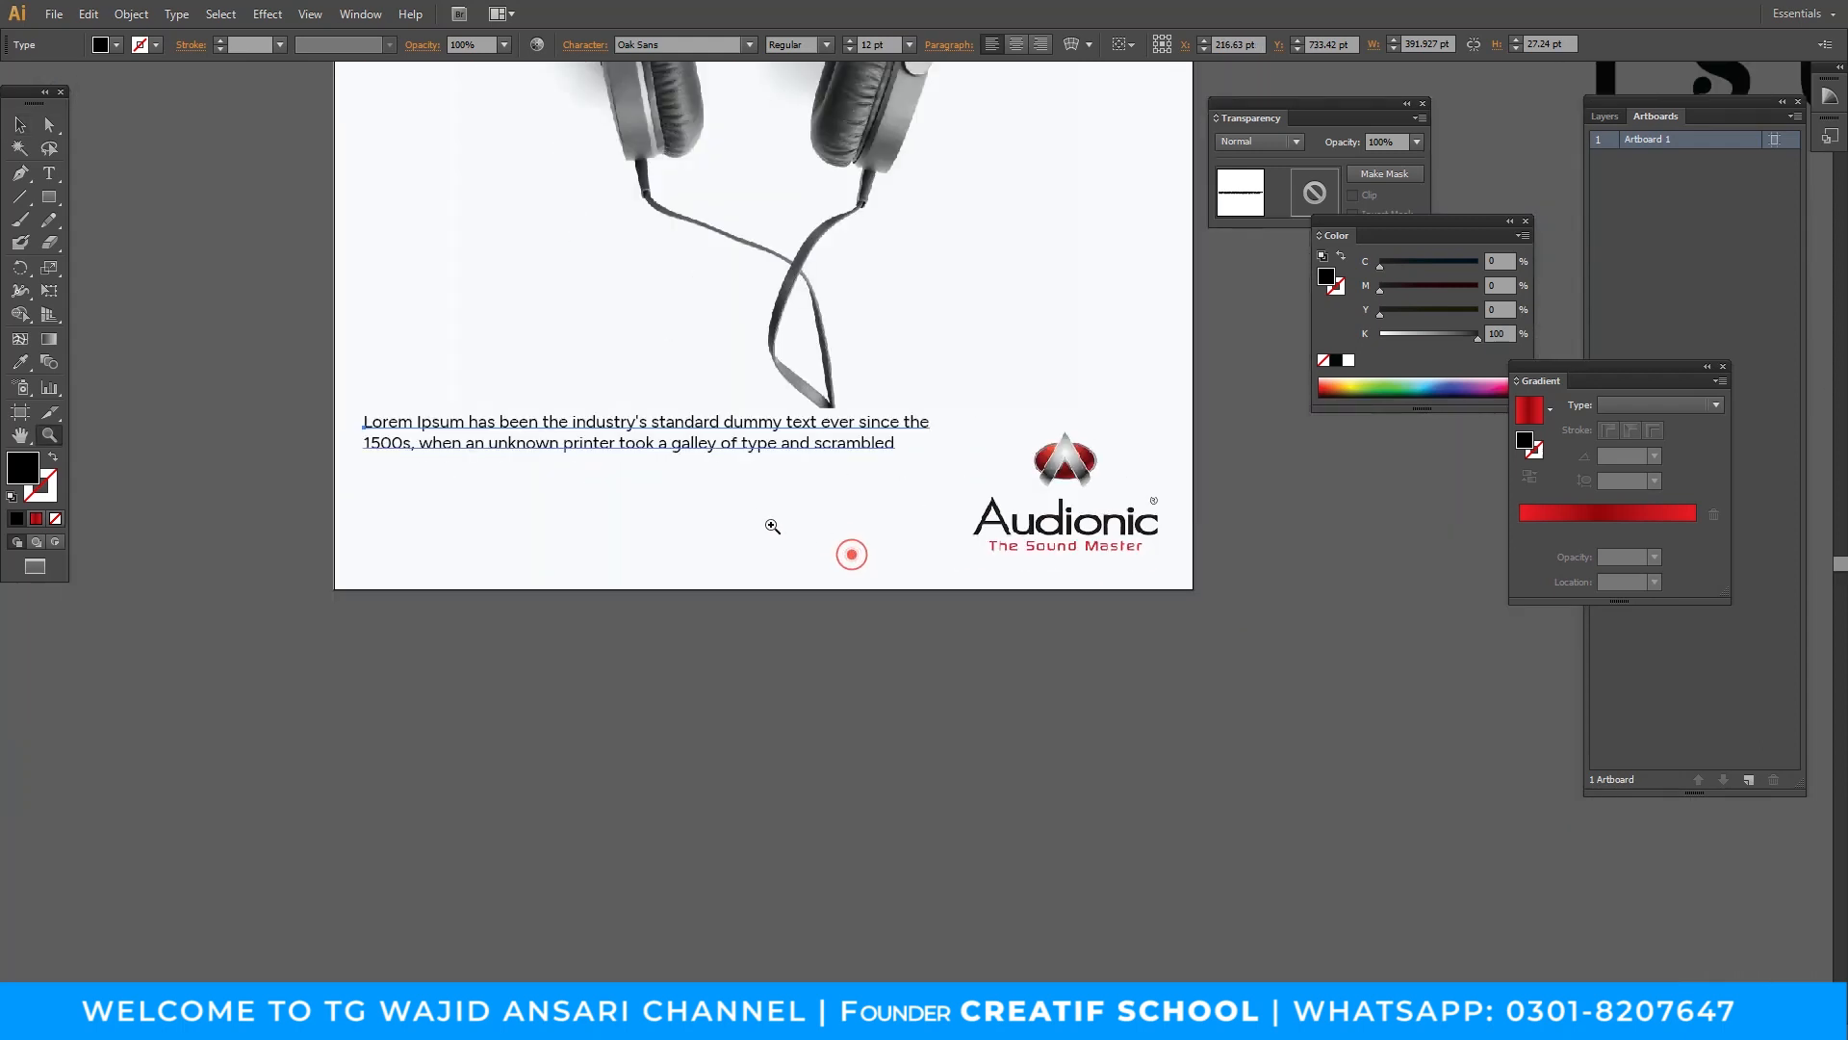
Shorten the dummy text so it ends with "an unknown printer took." and shift the block slightly down.
{"action": "left_click_drag", "start_coordinate": [757, 520], "coordinate": [920, 637]}
{"action": "key", "text": "t"}
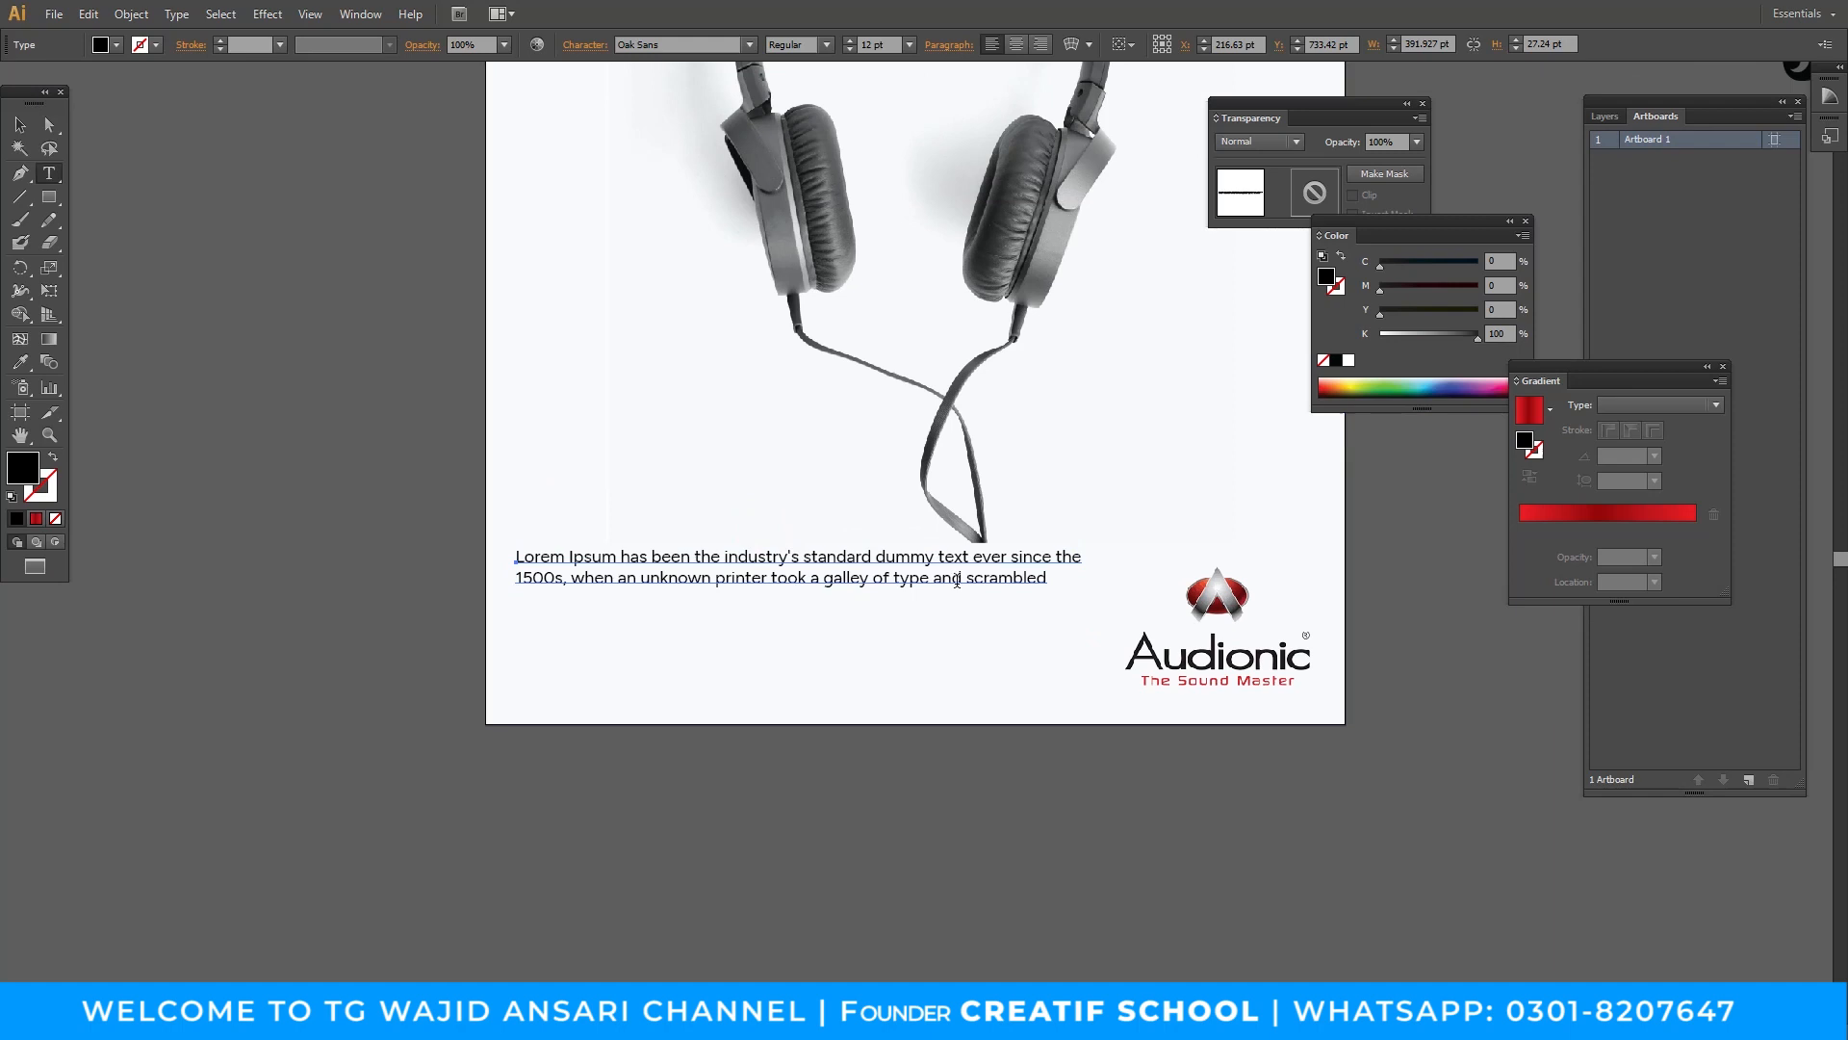
{"action": "left_click", "coordinate": [1010, 556]}
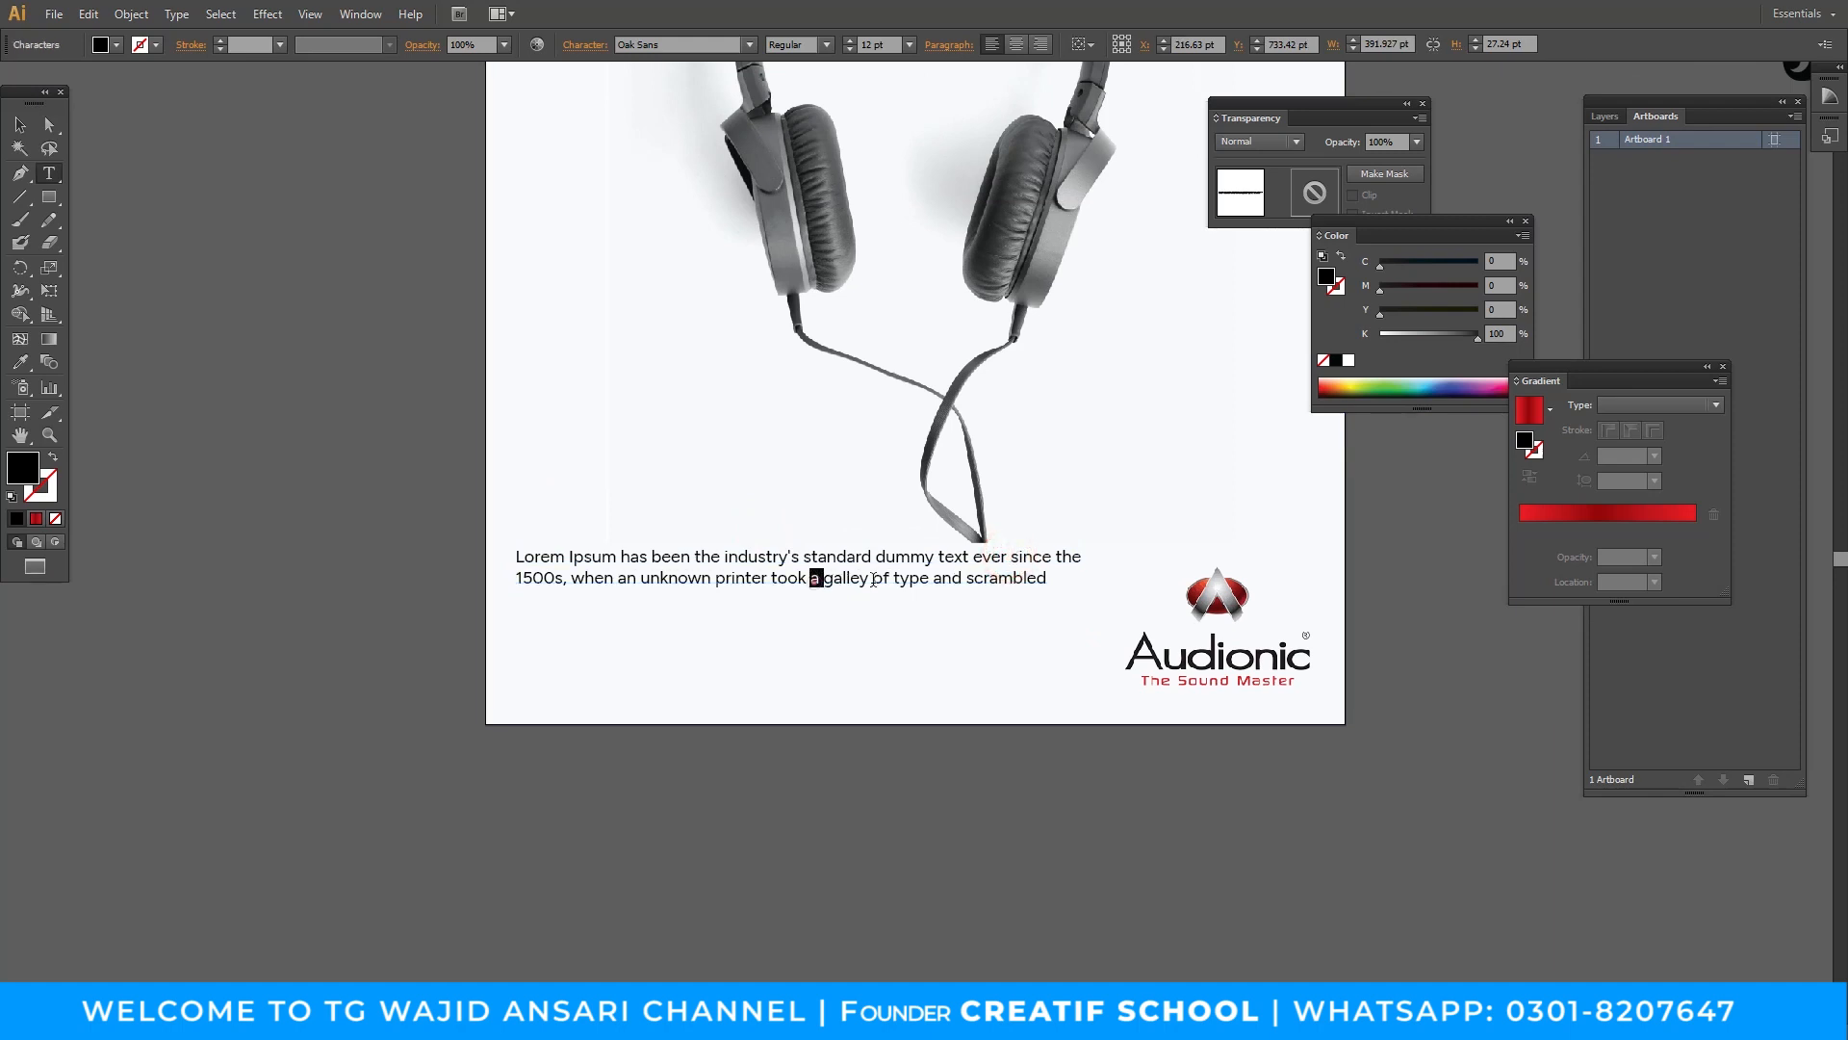
{"action": "left_click_drag", "start_coordinate": [873, 578], "coordinate": [1082, 587]}
{"action": "key", "text": "BackSpace"}
{"action": "key", "text": "Escape"}
{"action": "left_click_drag", "start_coordinate": [1043, 560], "coordinate": [1043, 572]}
{"action": "left_click", "coordinate": [908, 796]}
Enlarge the whole "Listen to music" heading proportionally and keep it centred near the poster's upper edge.
{"action": "key", "text": "z"}
{"action": "left_click", "coordinate": [909, 553], "text": "alt"}
{"action": "left_click", "coordinate": [909, 552], "text": "alt"}
{"action": "left_click_drag", "start_coordinate": [908, 553], "coordinate": [813, 608]}
{"action": "key", "text": "v"}
{"action": "left_click_drag", "start_coordinate": [647, 245], "coordinate": [905, 329]}
{"action": "key", "text": "ctrl+2"}
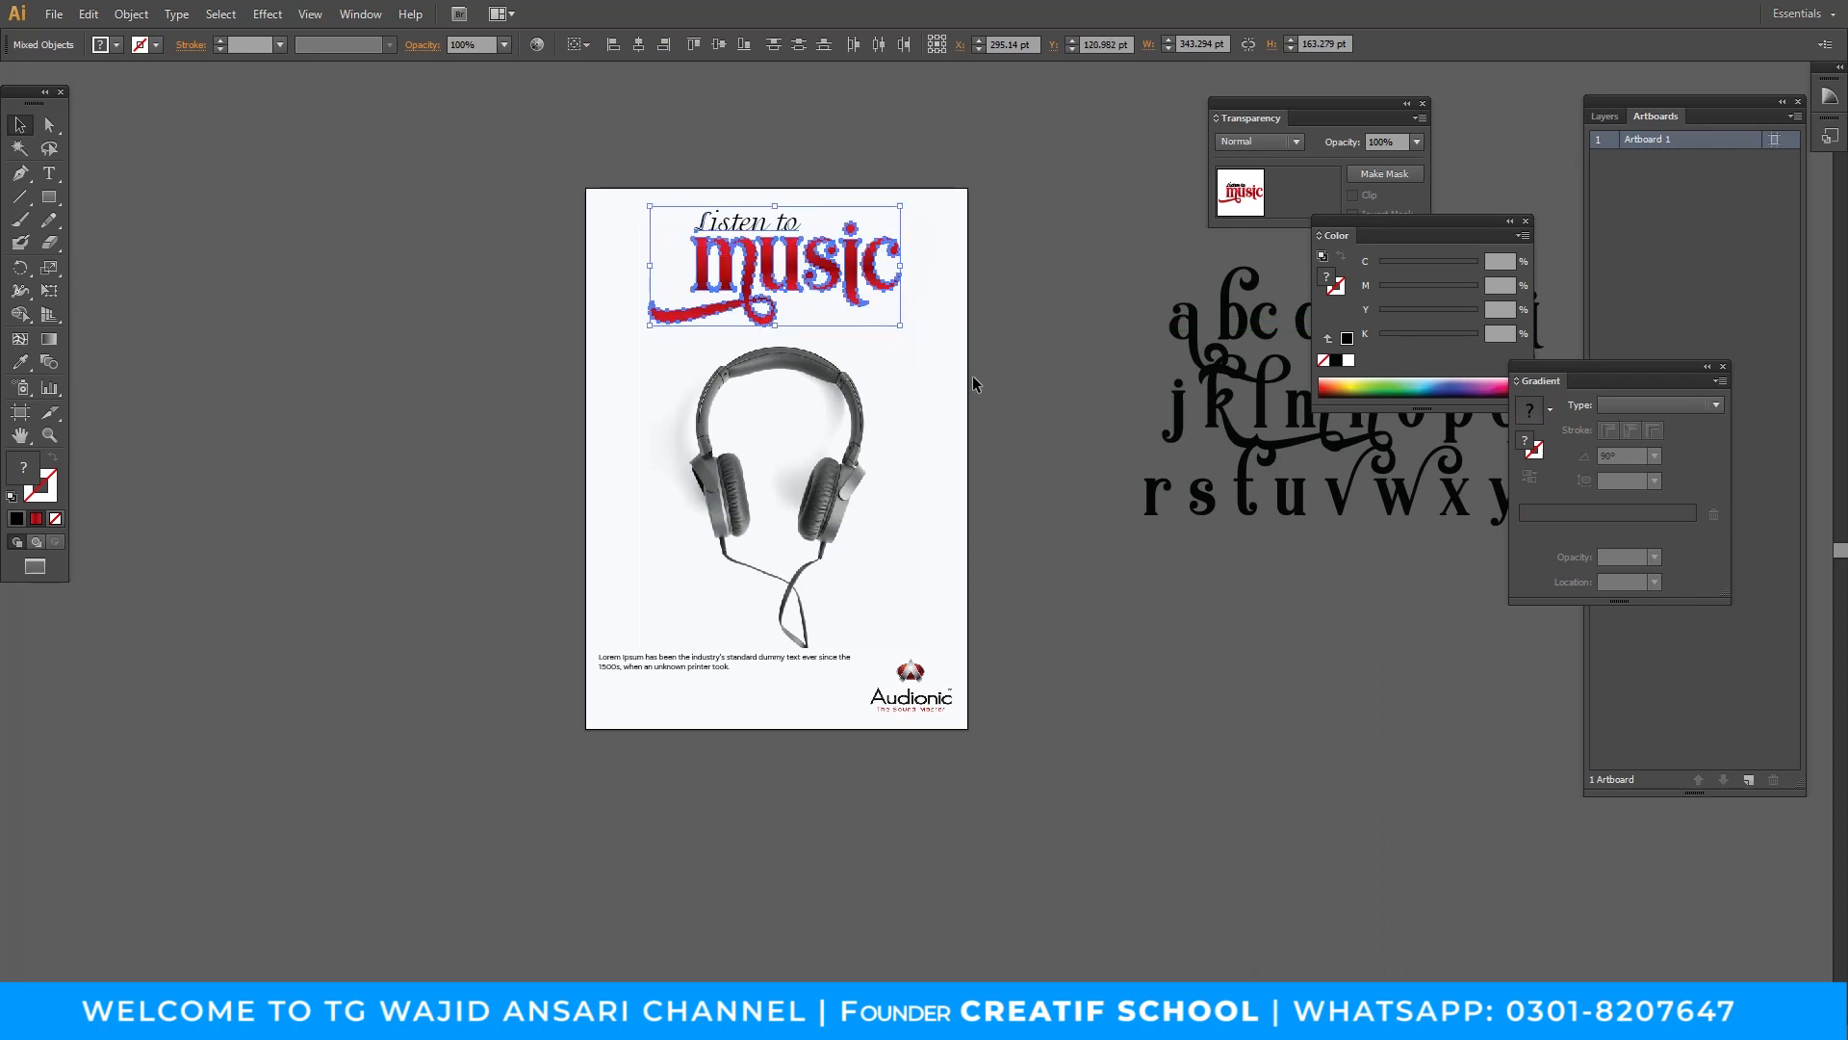
{"action": "left_click", "coordinate": [1018, 414]}
Nudge the headphones photo up by about 4 pt.
{"action": "left_click", "coordinate": [835, 435]}
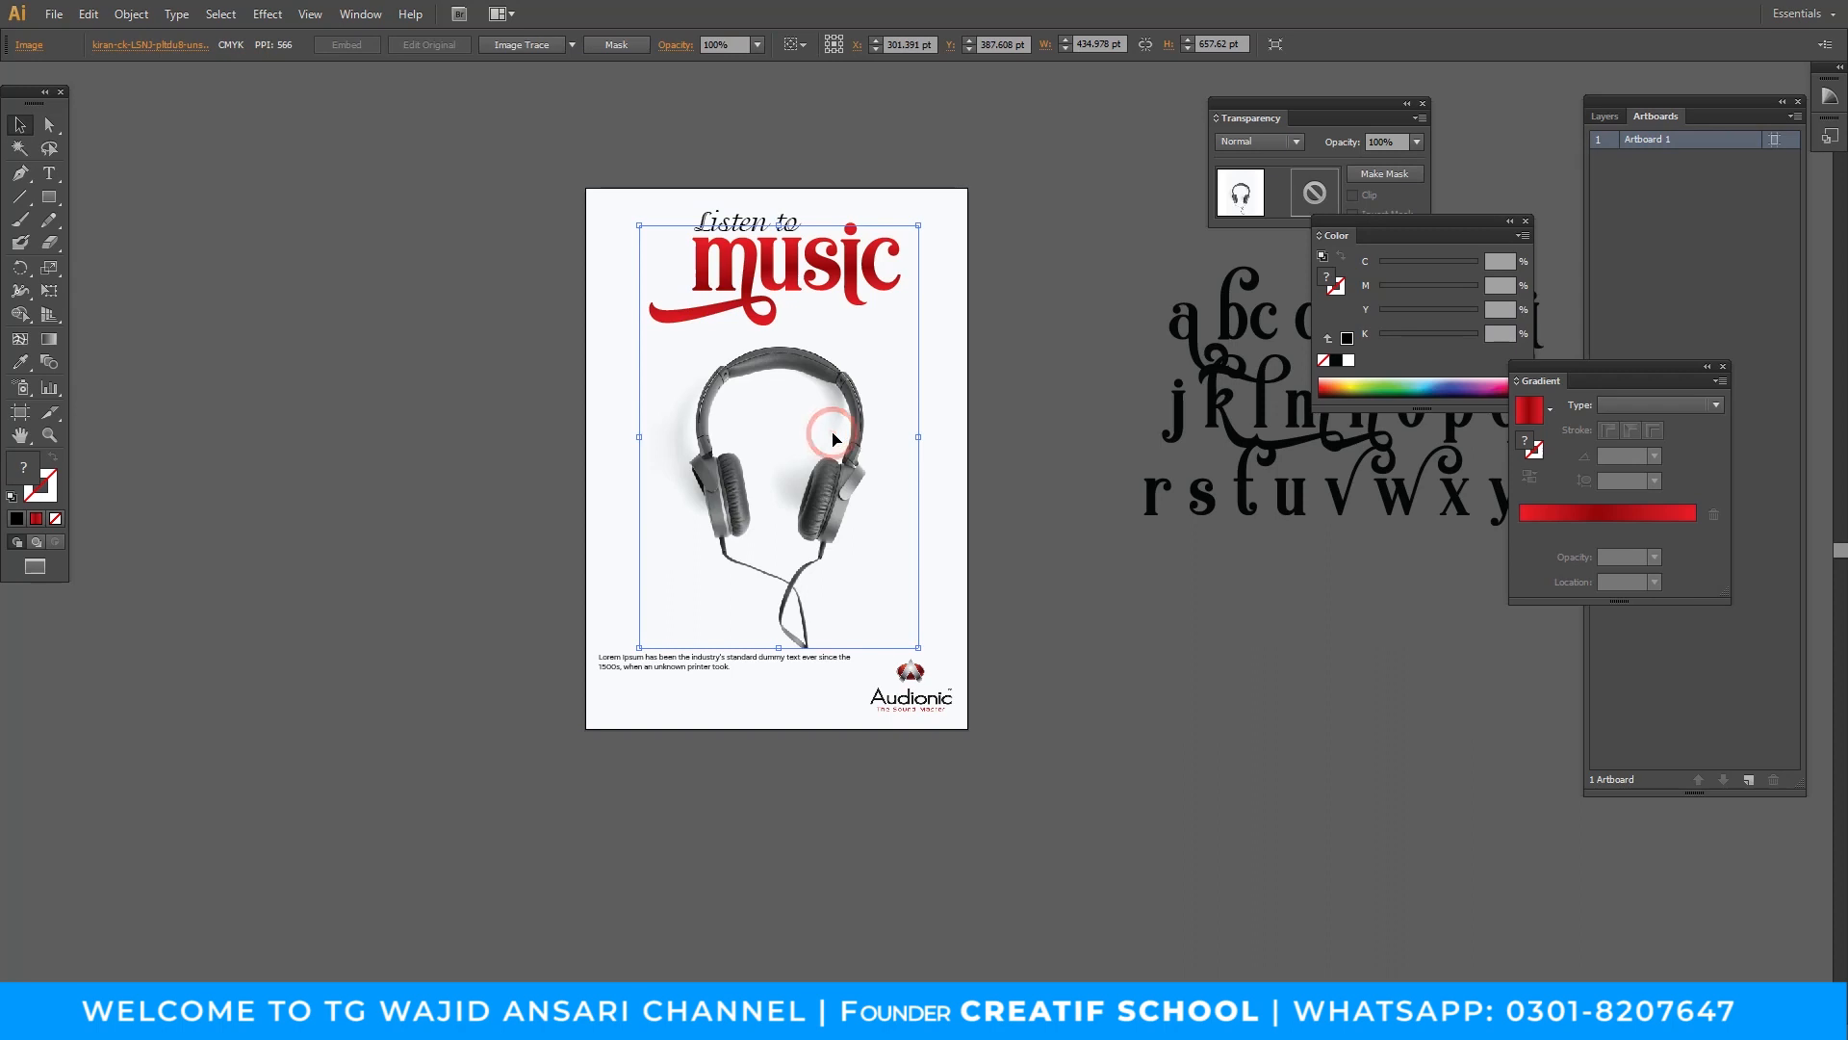
{"action": "key", "text": "Up"}
{"action": "key", "text": "Up"}
{"action": "key", "text": "Up"}
{"action": "key", "text": "Up"}
{"action": "key", "text": "Up"}
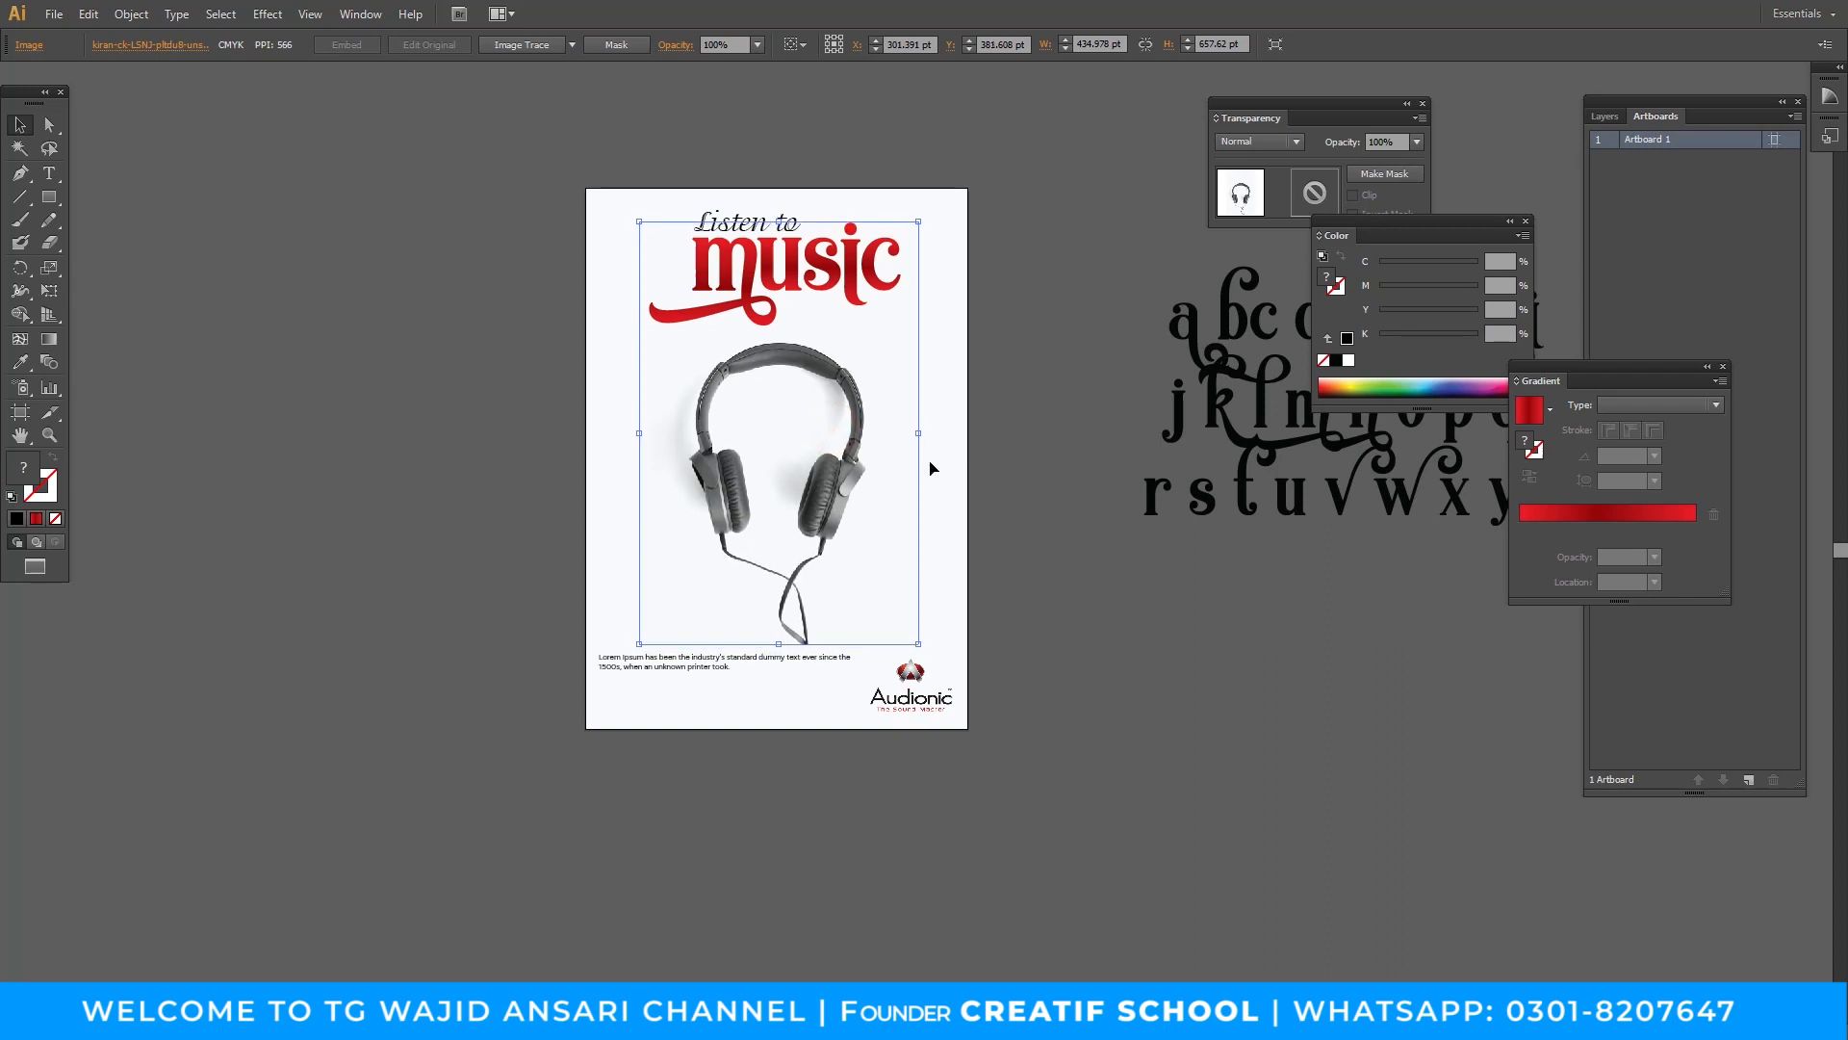
{"action": "left_click", "coordinate": [1064, 610]}
Rebreak the dummy text so that "the" starts the second line before "1500s".
{"action": "key", "text": "z"}
{"action": "left_click", "coordinate": [932, 621]}
{"action": "left_click_drag", "start_coordinate": [780, 549], "coordinate": [801, 766]}
{"action": "left_click", "coordinate": [808, 681]}
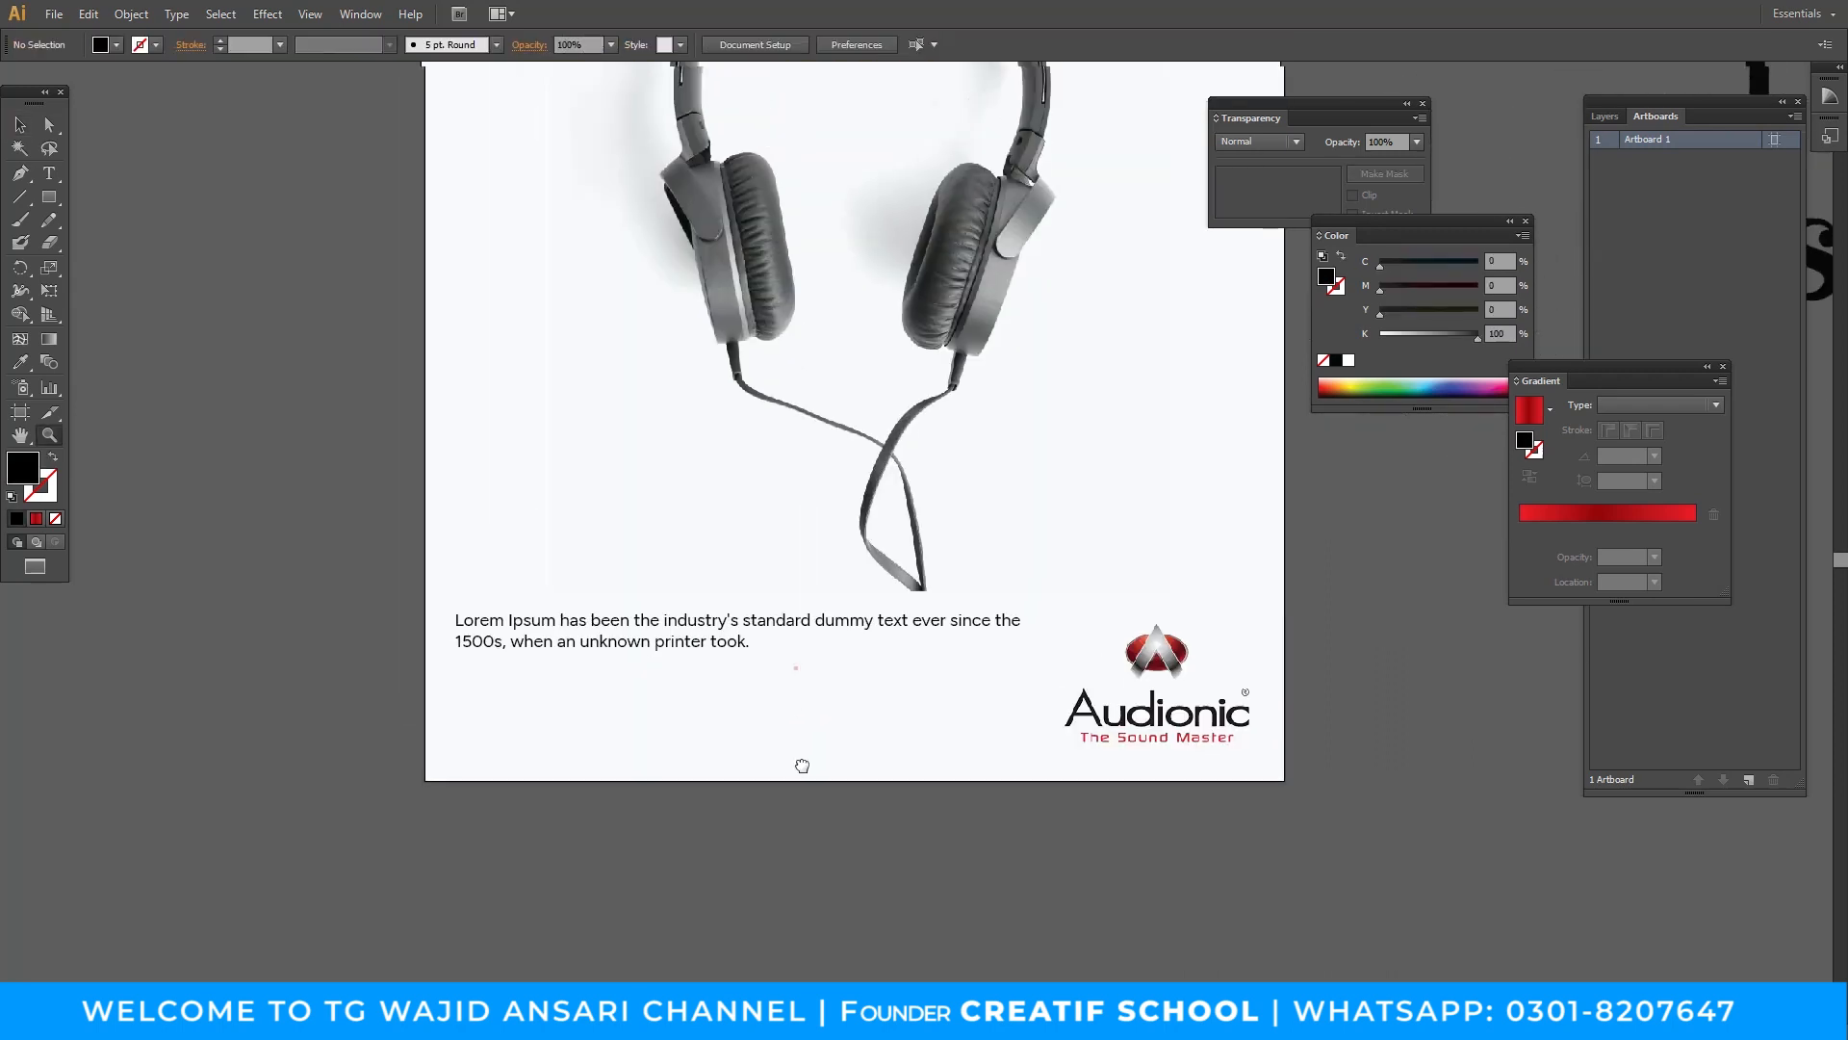
{"action": "key", "text": "t"}
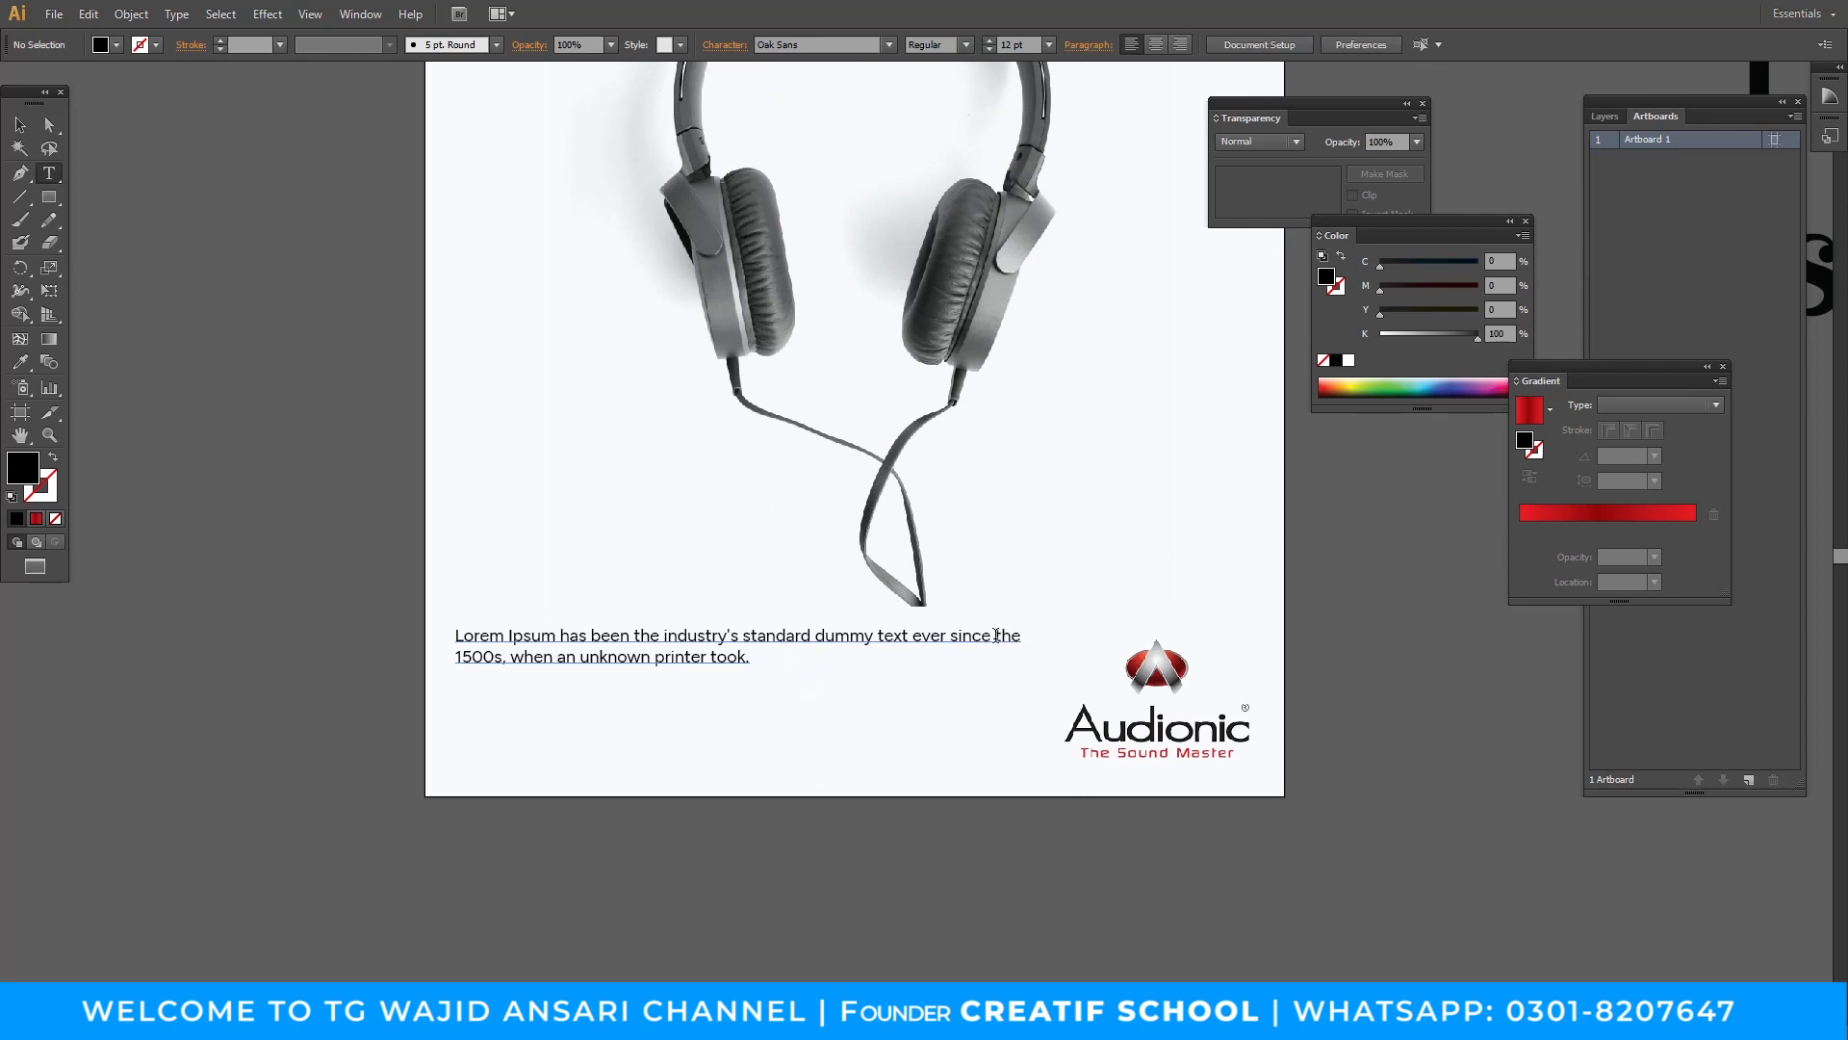
{"action": "left_click", "coordinate": [997, 635]}
{"action": "key", "text": "Return"}
{"action": "key", "text": "Down"}
{"action": "key", "text": "BackSpace"}
{"action": "key", "text": "BackSpace"}
{"action": "key", "text": "Escape"}
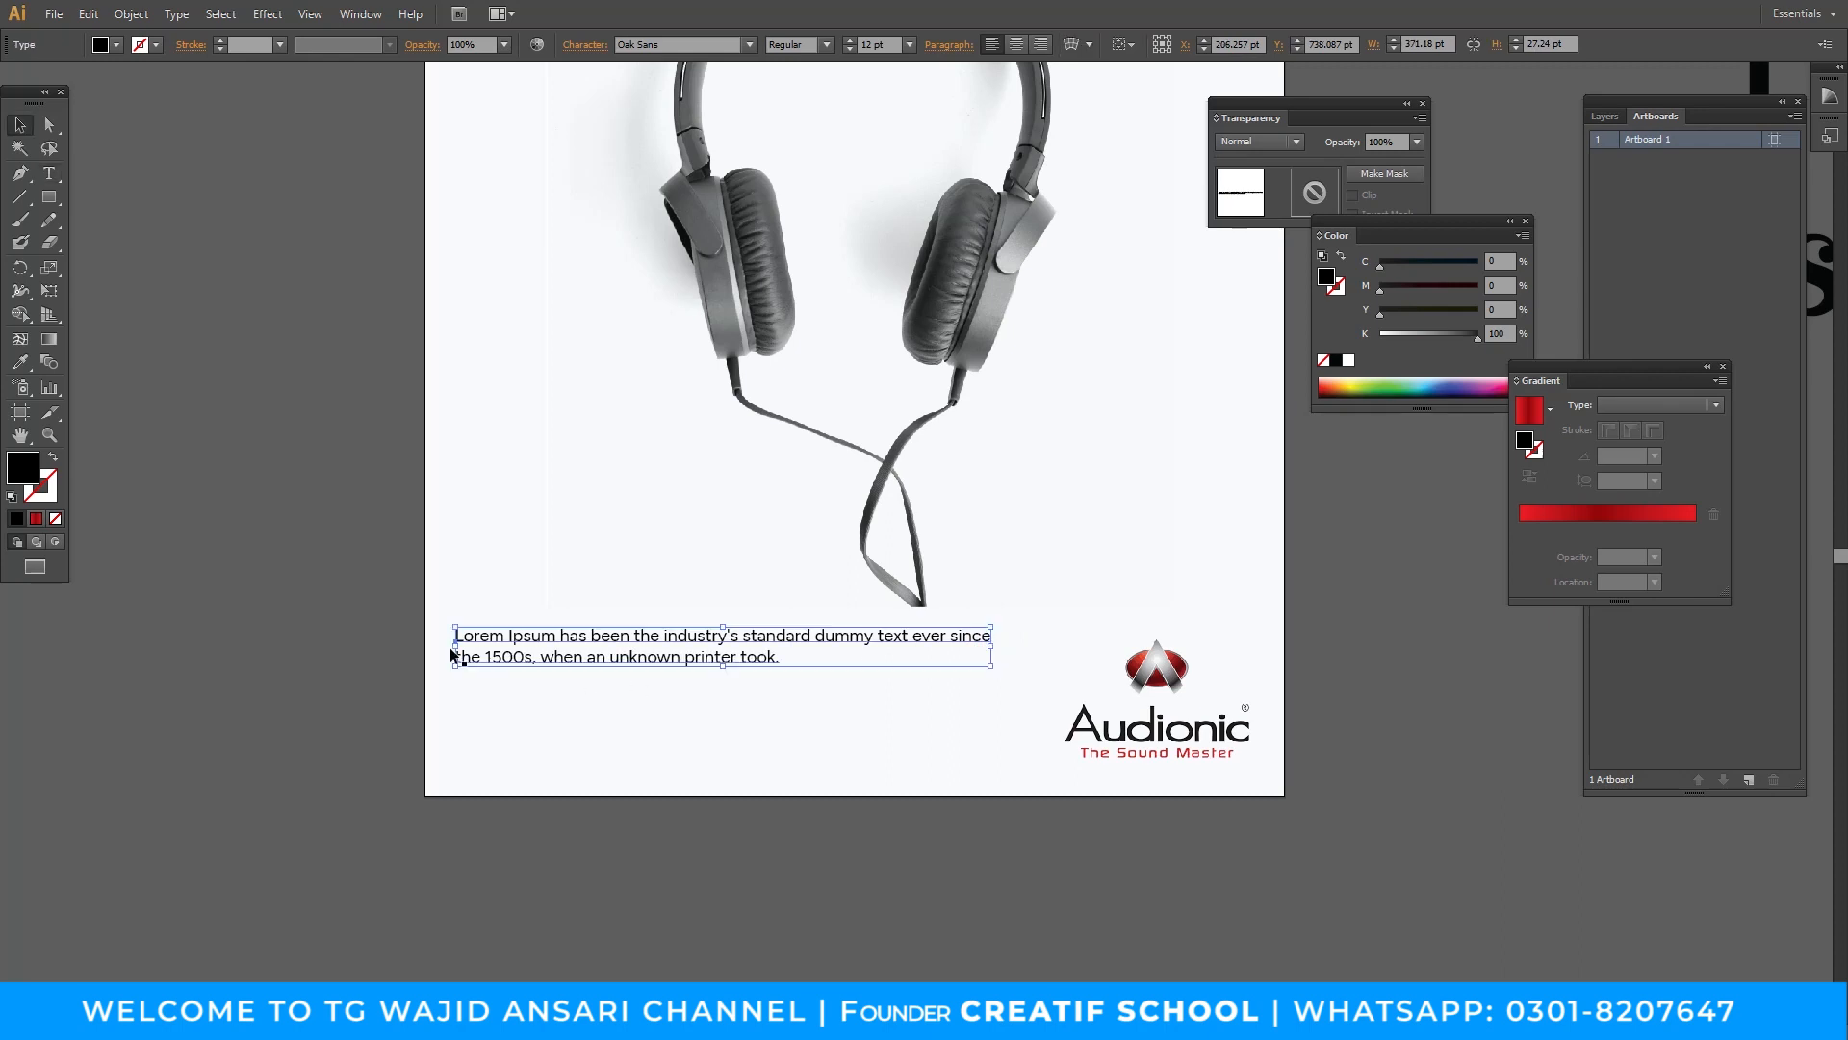
{"action": "left_click", "coordinate": [335, 611]}
Scale the Audionic logo down slightly in the poster's lower right corner.
{"action": "key", "text": "z"}
{"action": "left_click", "coordinate": [928, 592], "text": "alt"}
{"action": "left_click_drag", "start_coordinate": [969, 547], "coordinate": [924, 695]}
{"action": "left_click_drag", "start_coordinate": [1031, 666], "coordinate": [1066, 773]}
{"action": "key", "text": "v"}
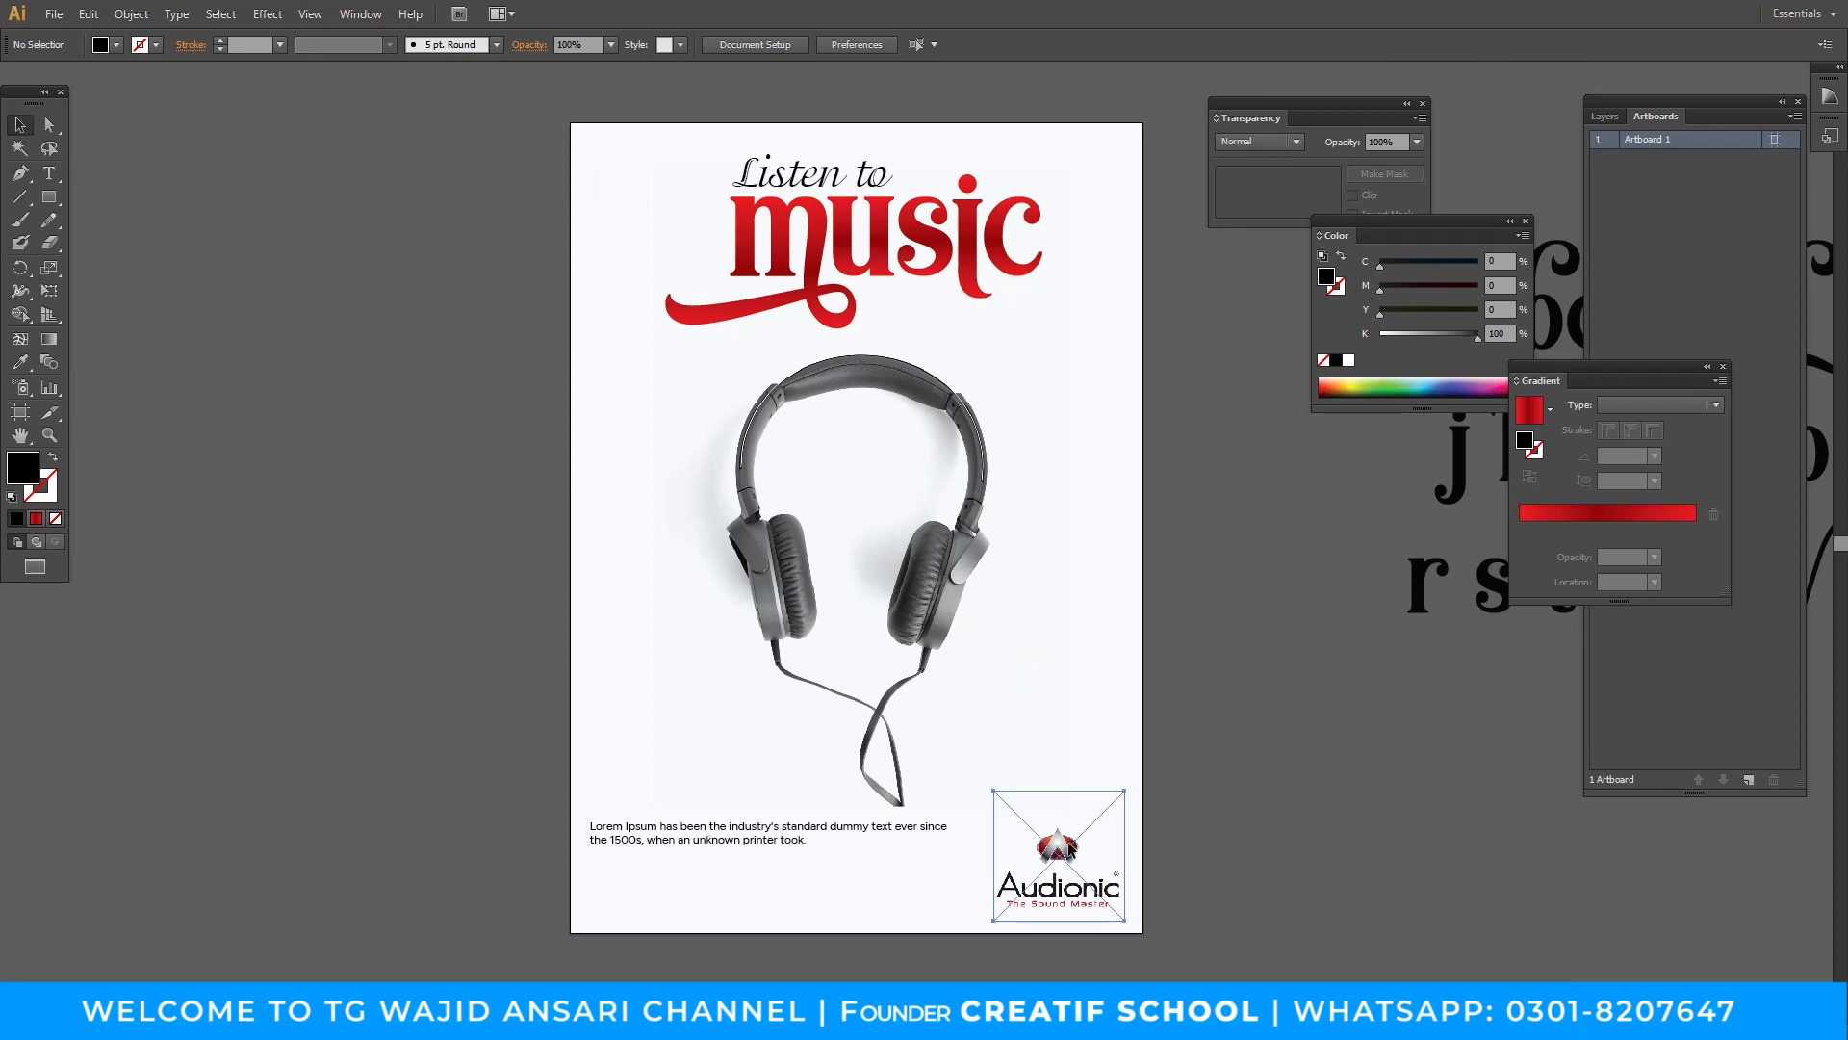
{"action": "left_click", "coordinate": [1071, 847]}
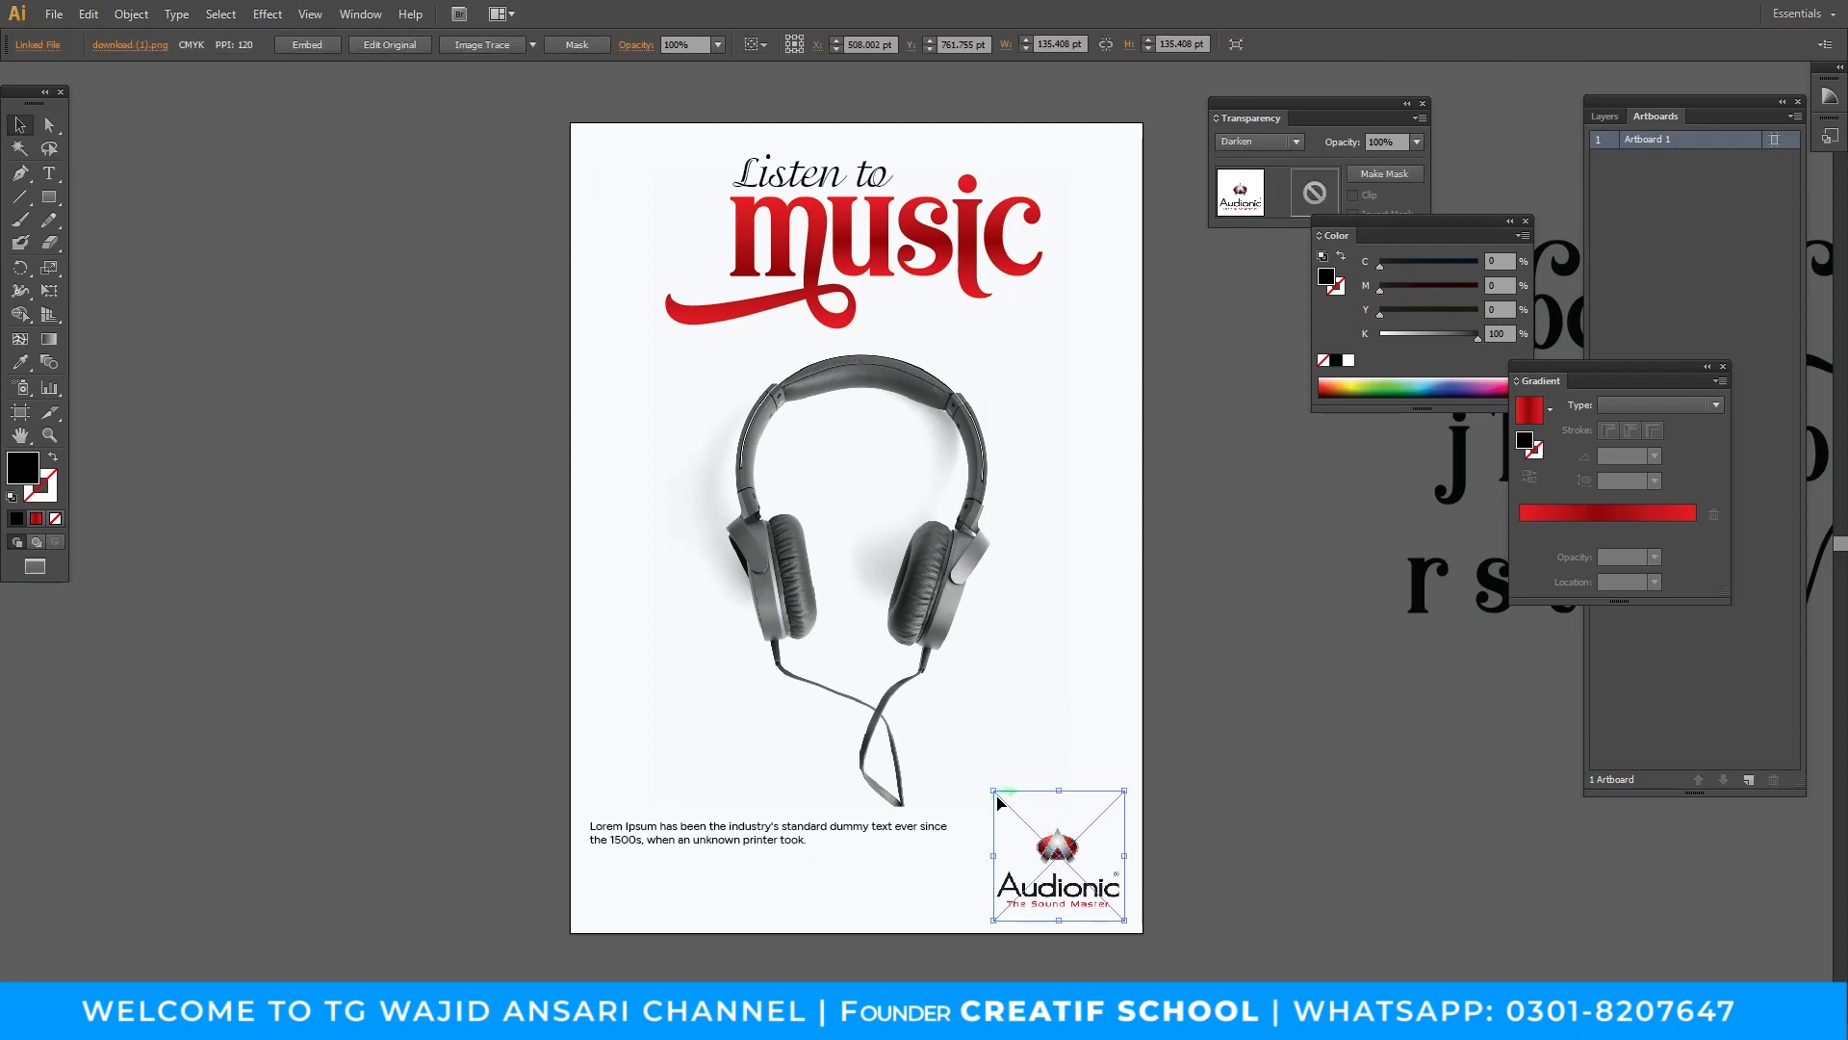
{"action": "left_click_drag", "start_coordinate": [995, 791], "coordinate": [883, 763]}
{"action": "left_click", "coordinate": [1228, 830]}
Nudge the headphones photo further up, to a Y position of 374.608 pt.
{"action": "mouse_move", "coordinate": [902, 563]}
{"action": "left_mouse_down"}
{"action": "mouse_move", "coordinate": [757, 604]}
{"action": "mouse_move", "coordinate": [921, 587]}
{"action": "left_mouse_up"}
{"action": "left_click", "coordinate": [807, 575]}
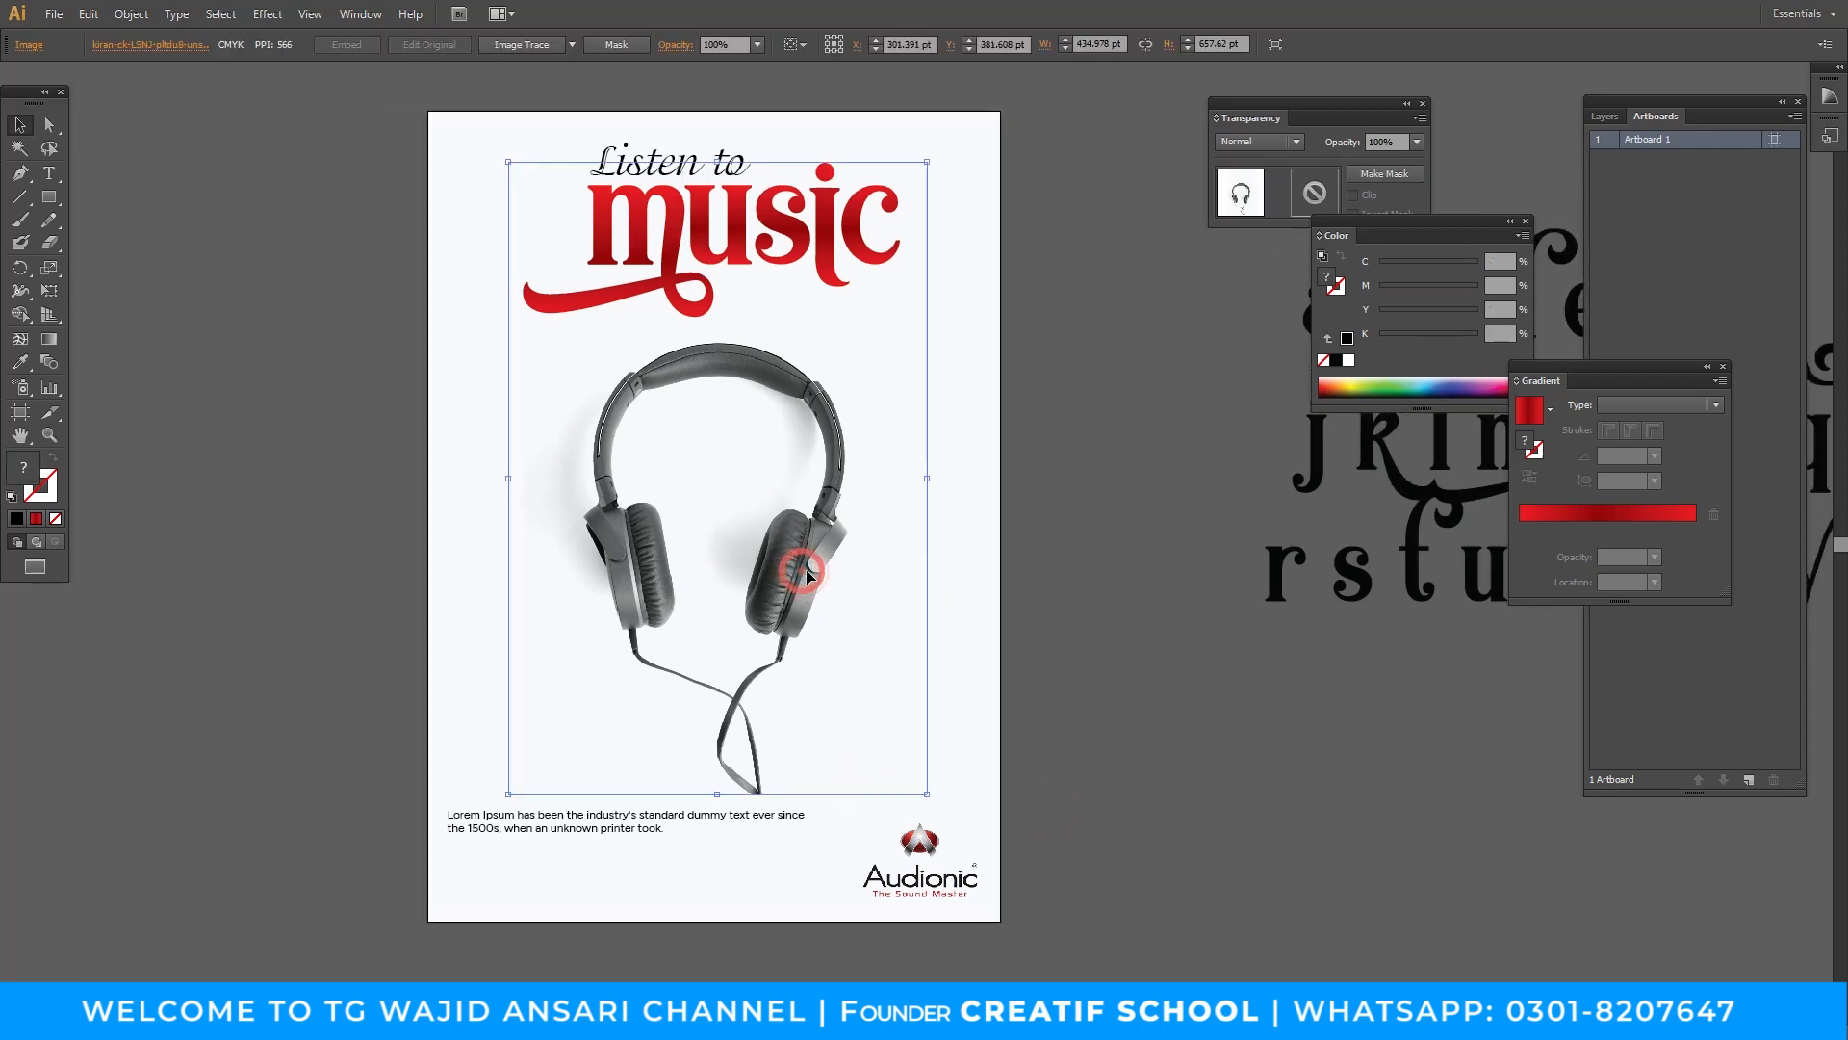
{"action": "key", "text": "Down"}
{"action": "key", "text": "Up"}
{"action": "key", "text": "Up"}
{"action": "key", "text": "Up"}
{"action": "key", "text": "Up"}
{"action": "key", "text": "Up"}
{"action": "key", "text": "Up"}
{"action": "key", "text": "Up"}
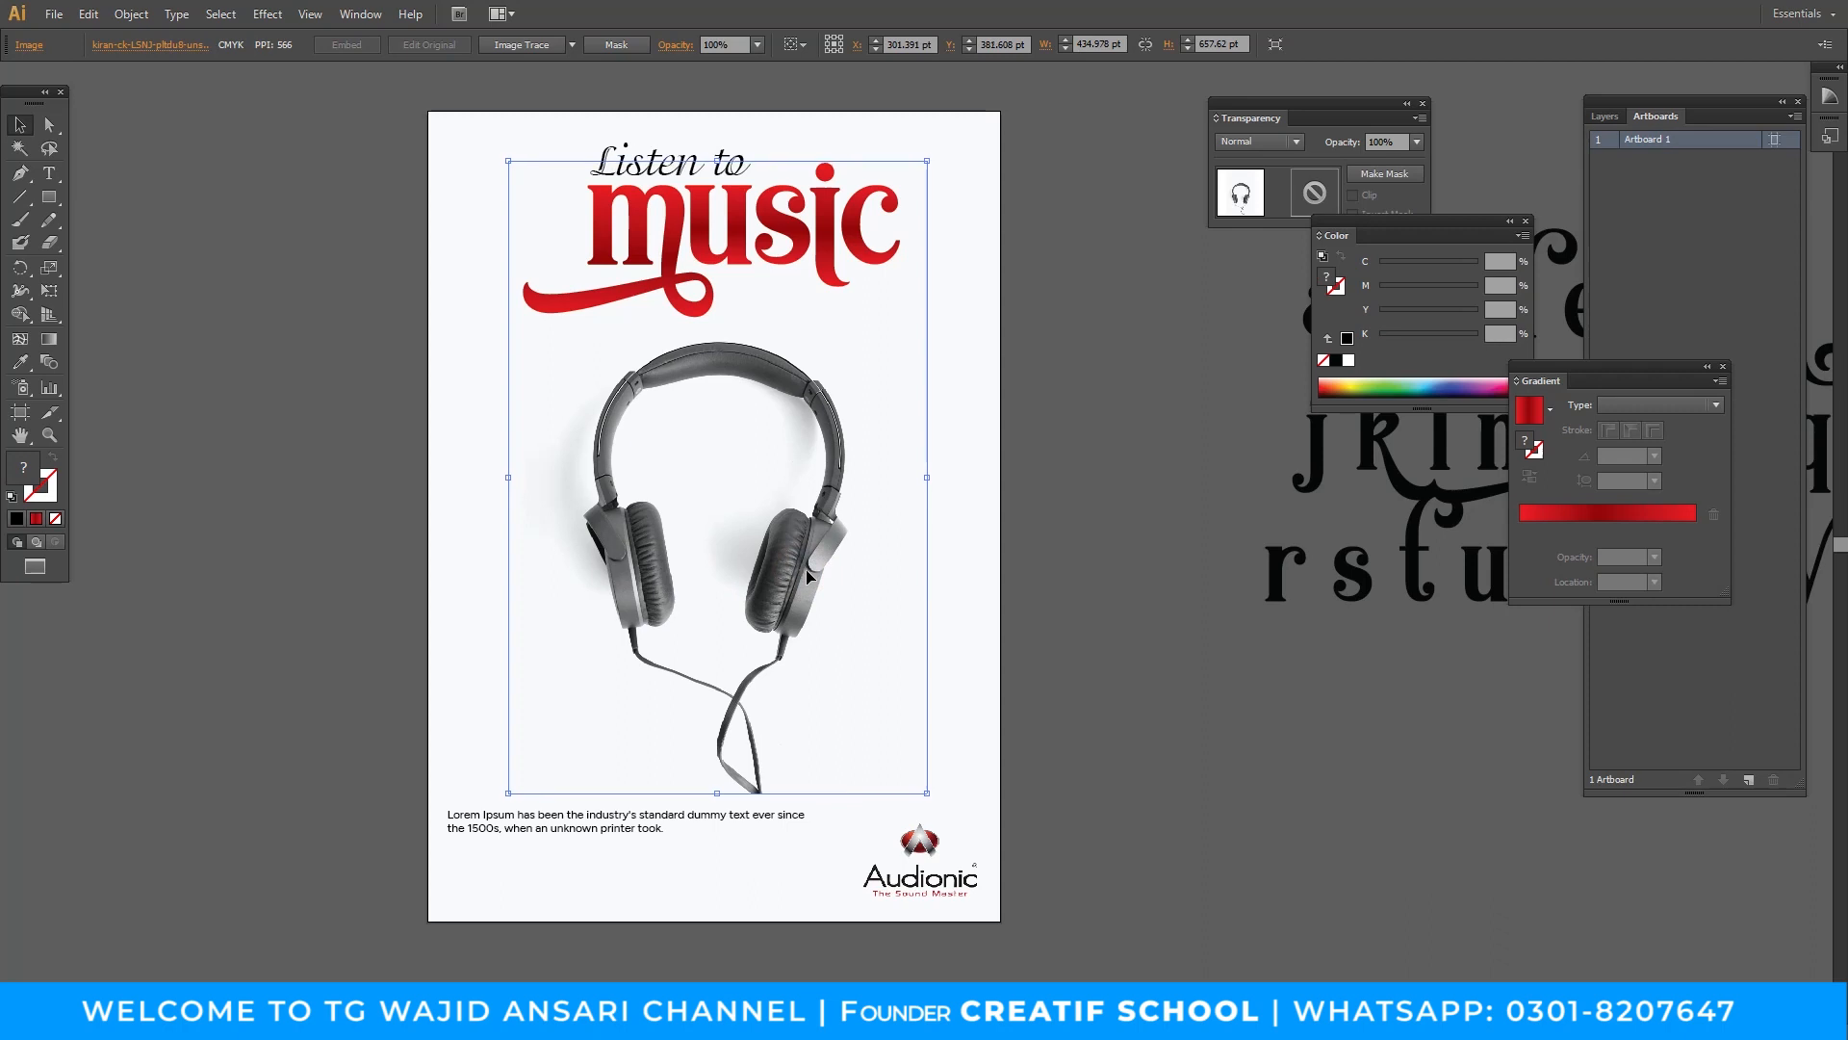
{"action": "key", "text": "Up"}
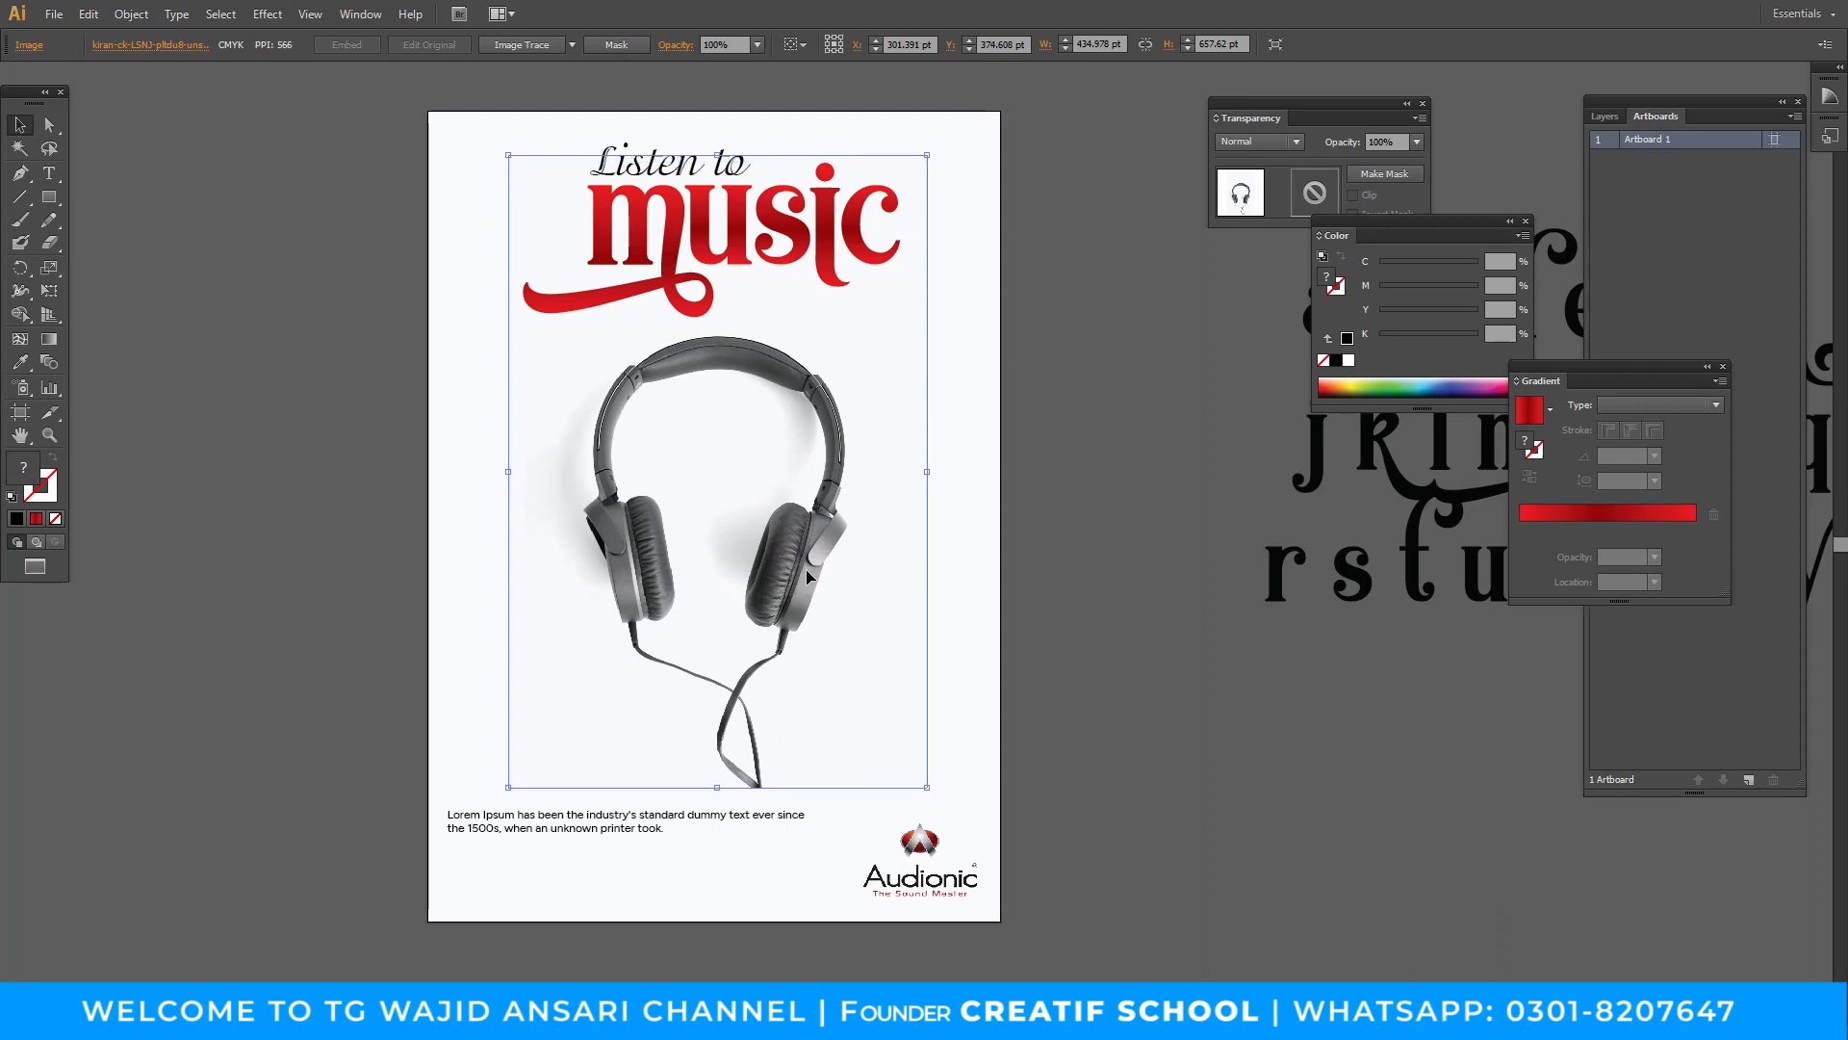
{"action": "left_click", "coordinate": [1123, 569]}
Review the poster's overall composition, checking the heading, headphones photo, body text and logo.
{"action": "left_click_drag", "start_coordinate": [888, 634], "coordinate": [1016, 644]}
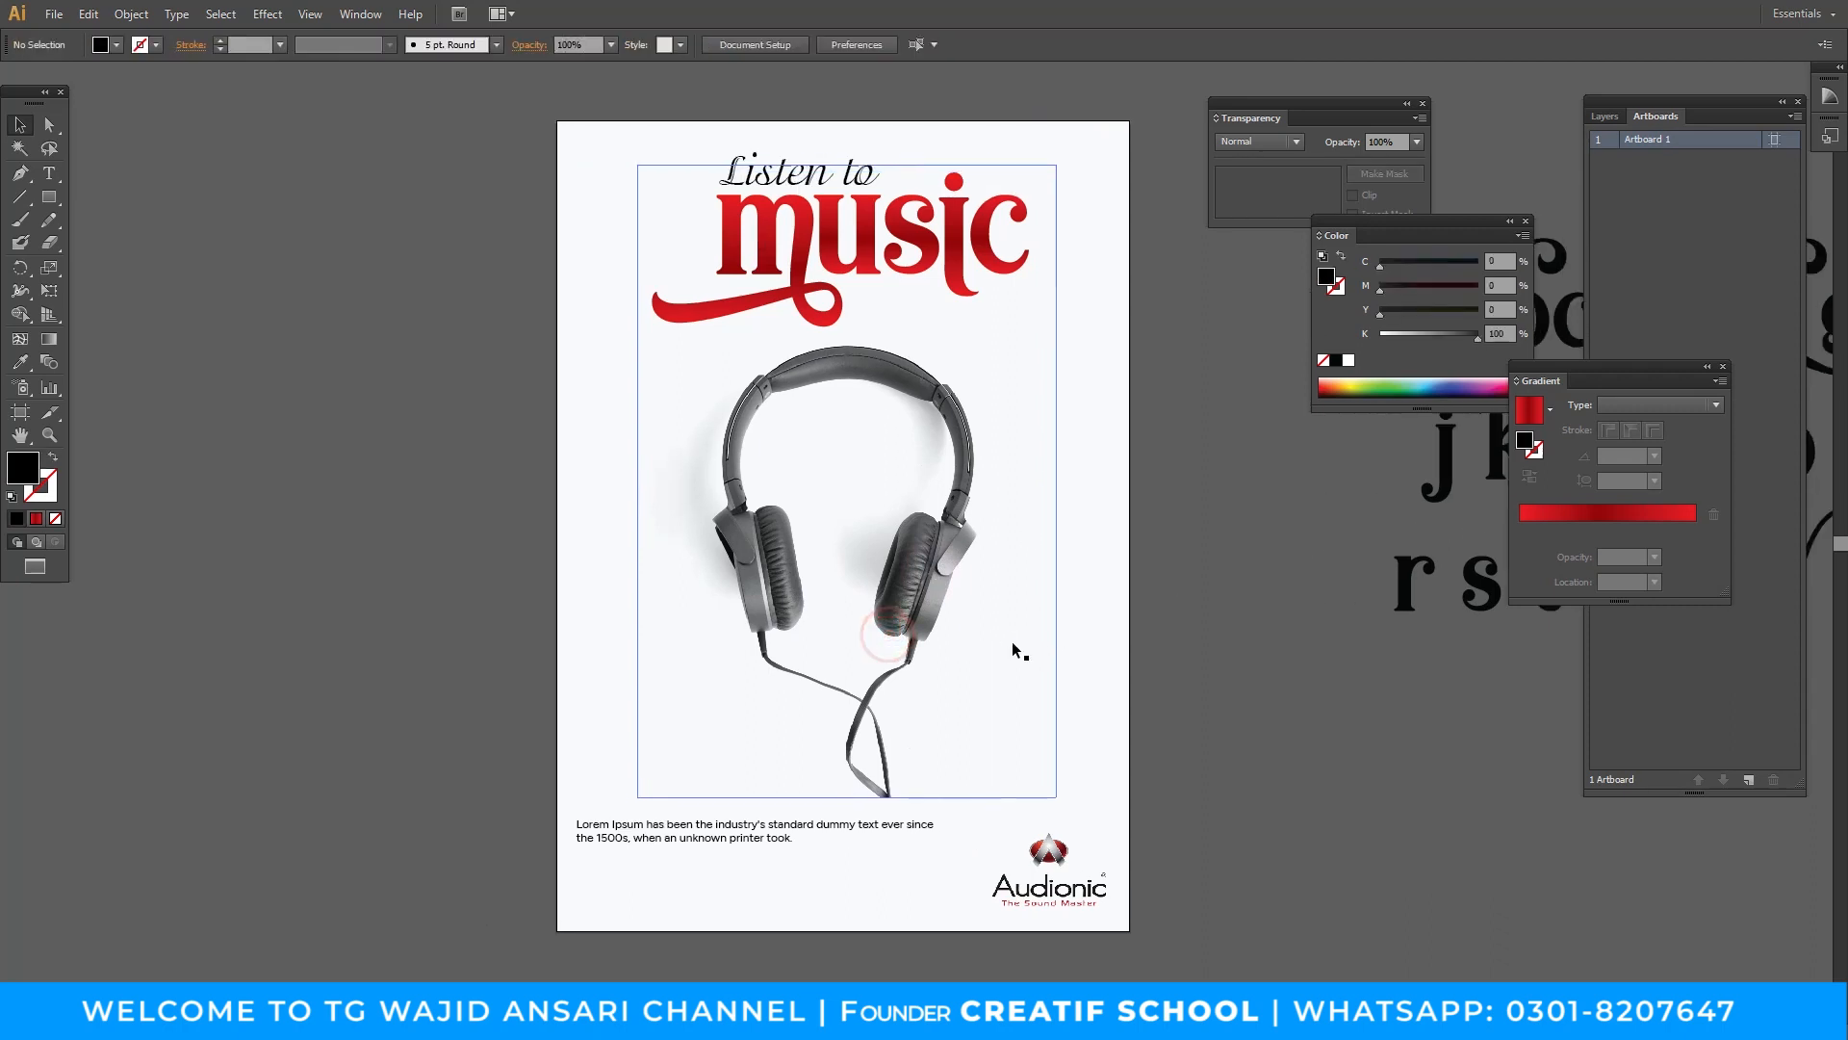
{"action": "left_click_drag", "start_coordinate": [1248, 673], "coordinate": [1047, 659]}
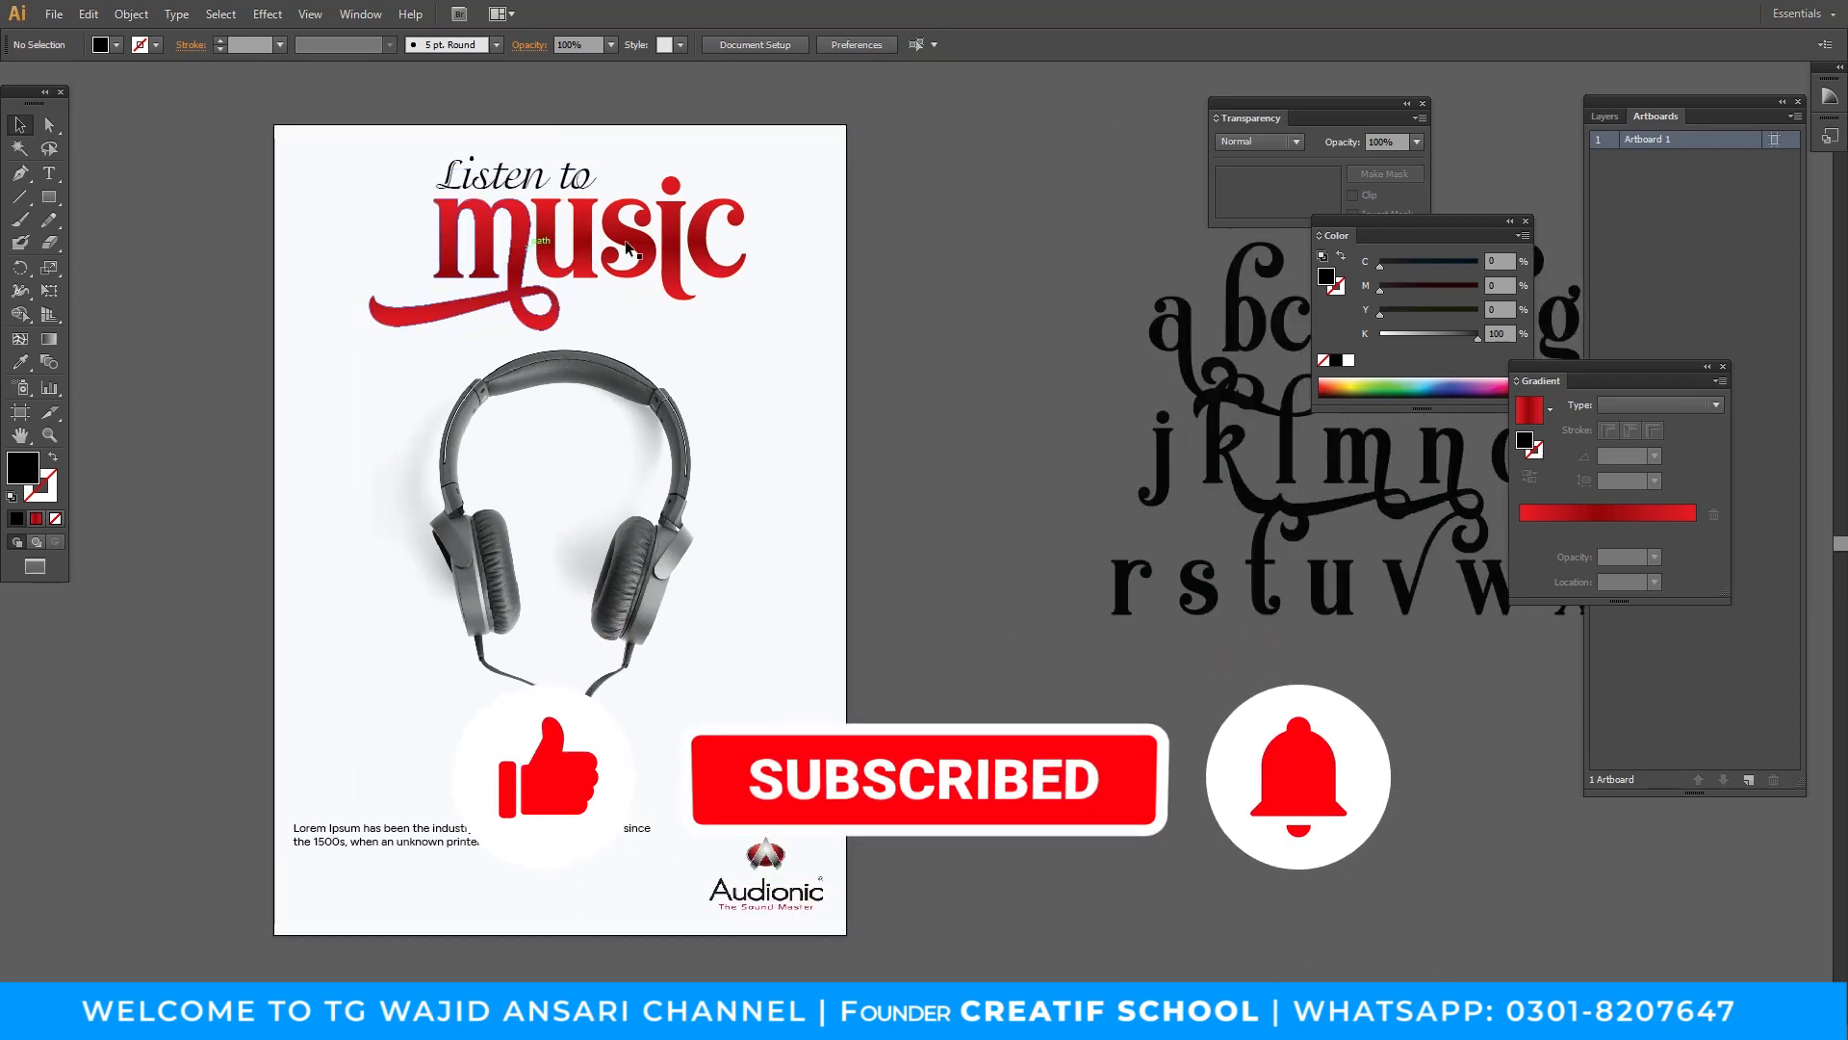
{"action": "left_click_drag", "start_coordinate": [713, 588], "coordinate": [805, 593]}
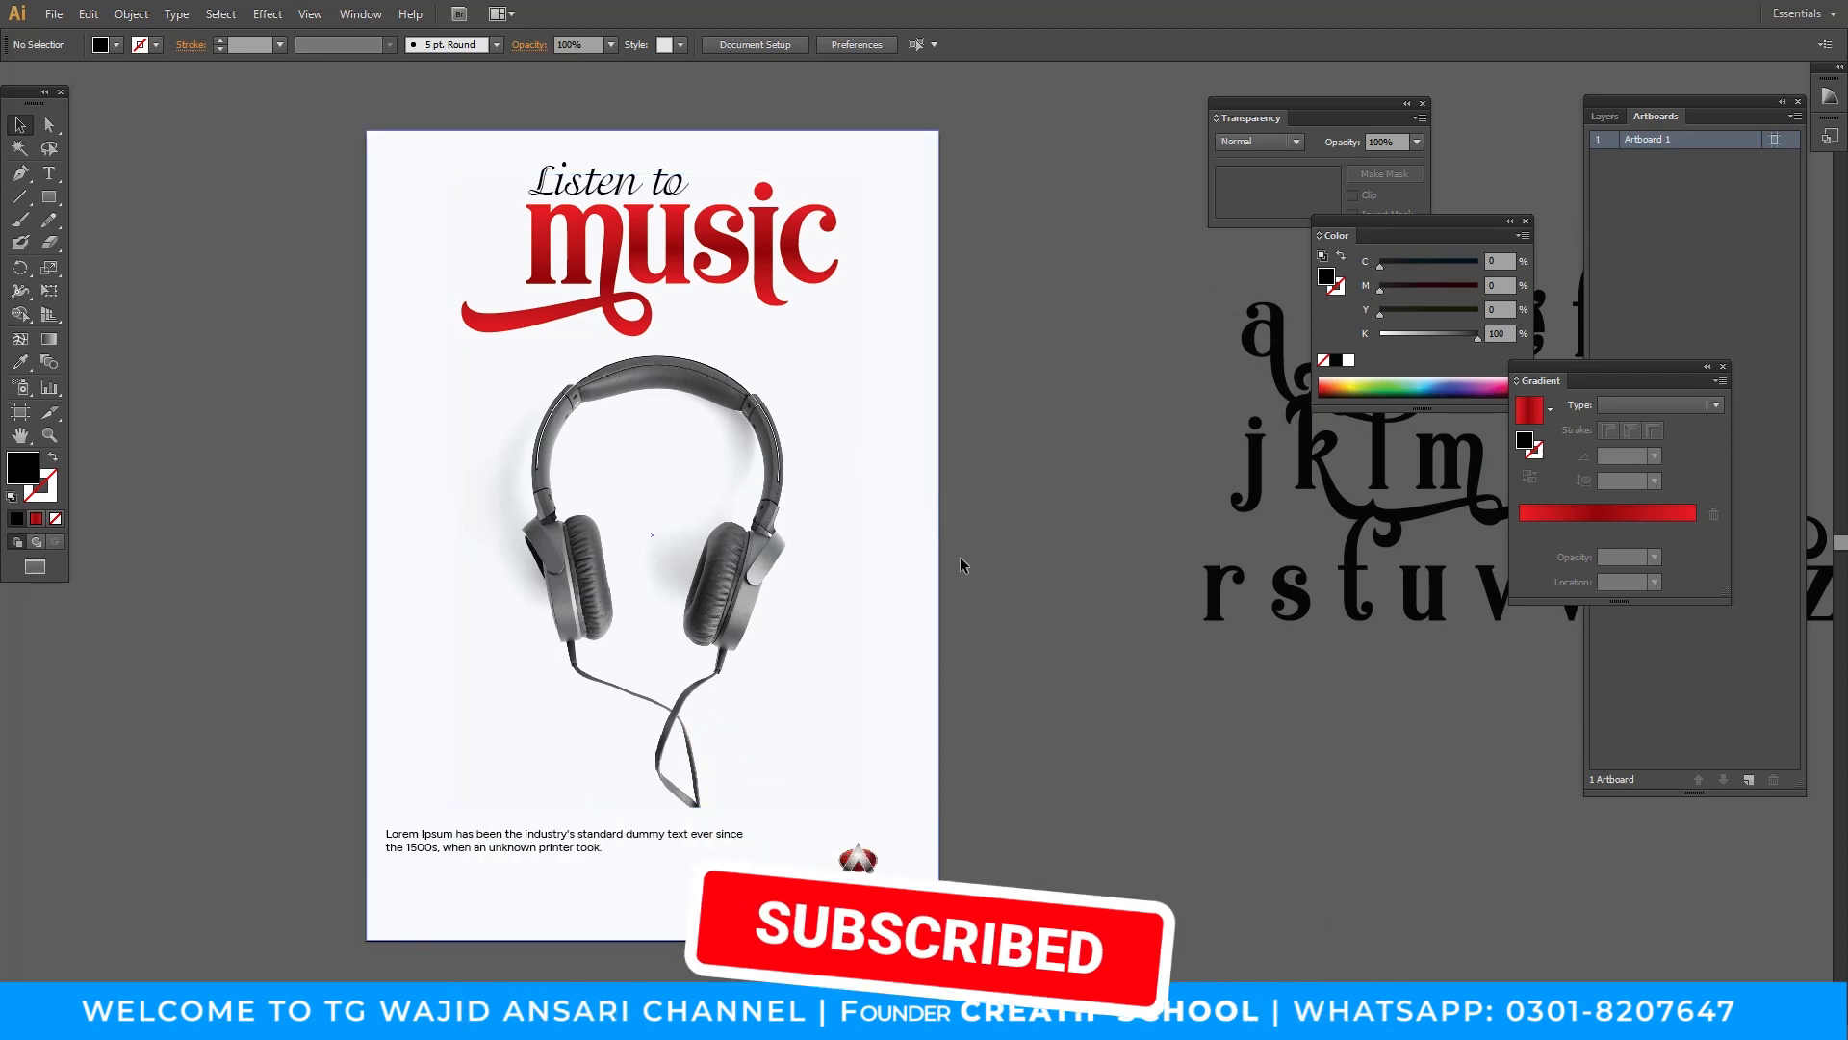
{"action": "key", "text": "z"}
{"action": "left_click", "coordinate": [843, 578], "text": "alt"}
{"action": "left_click_drag", "start_coordinate": [844, 580], "coordinate": [927, 581]}
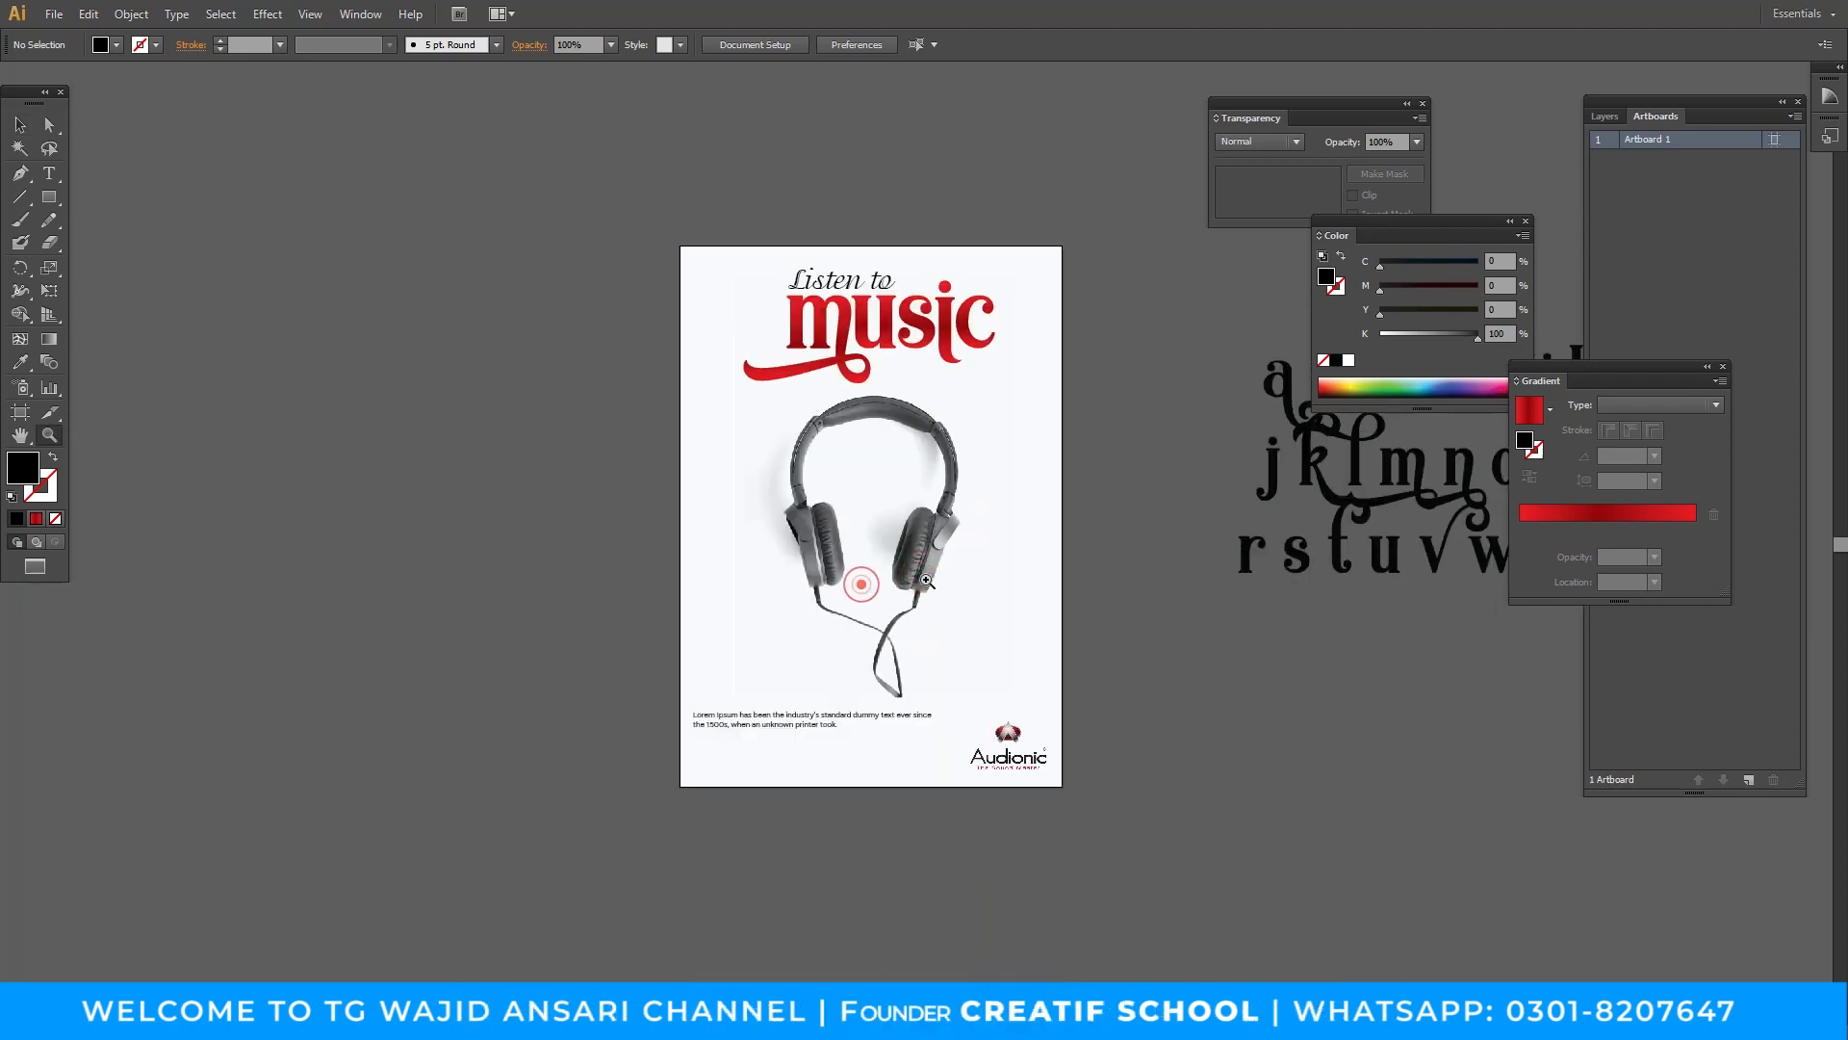
{"action": "left_click", "coordinate": [926, 582]}
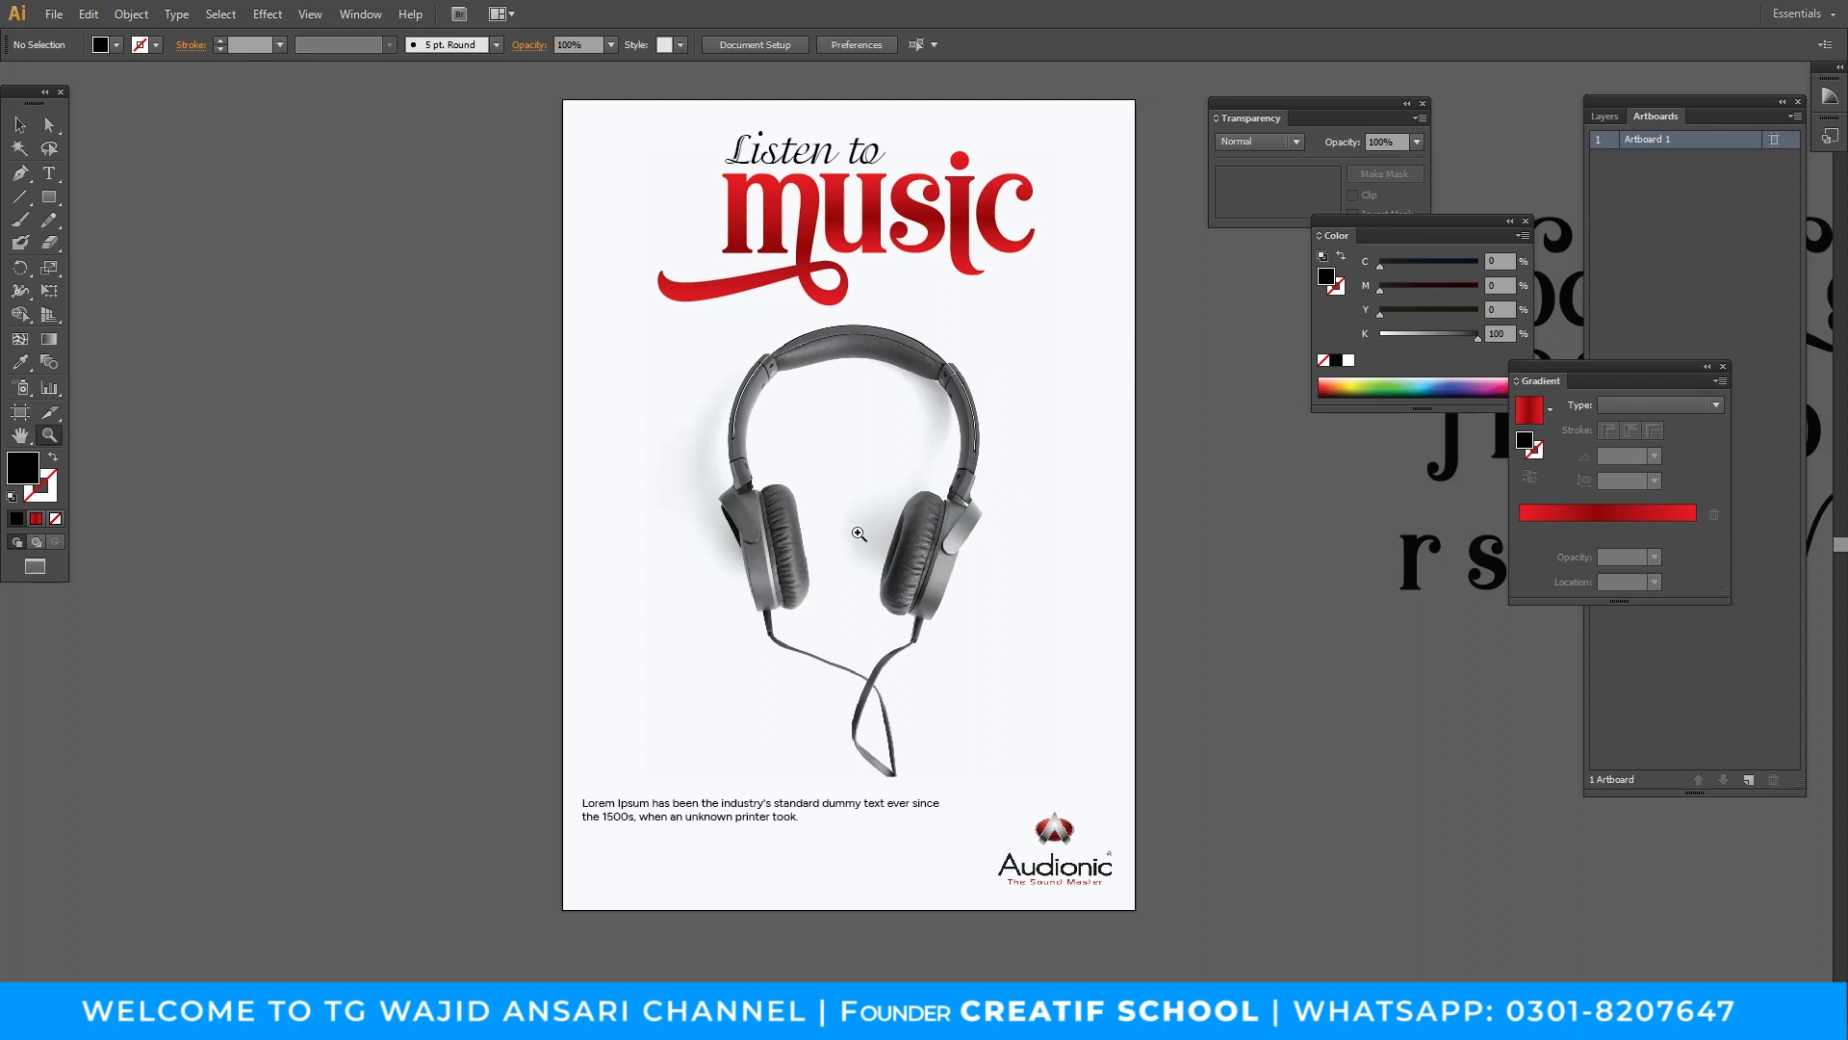
{"action": "left_click_drag", "start_coordinate": [1025, 425], "coordinate": [858, 489]}
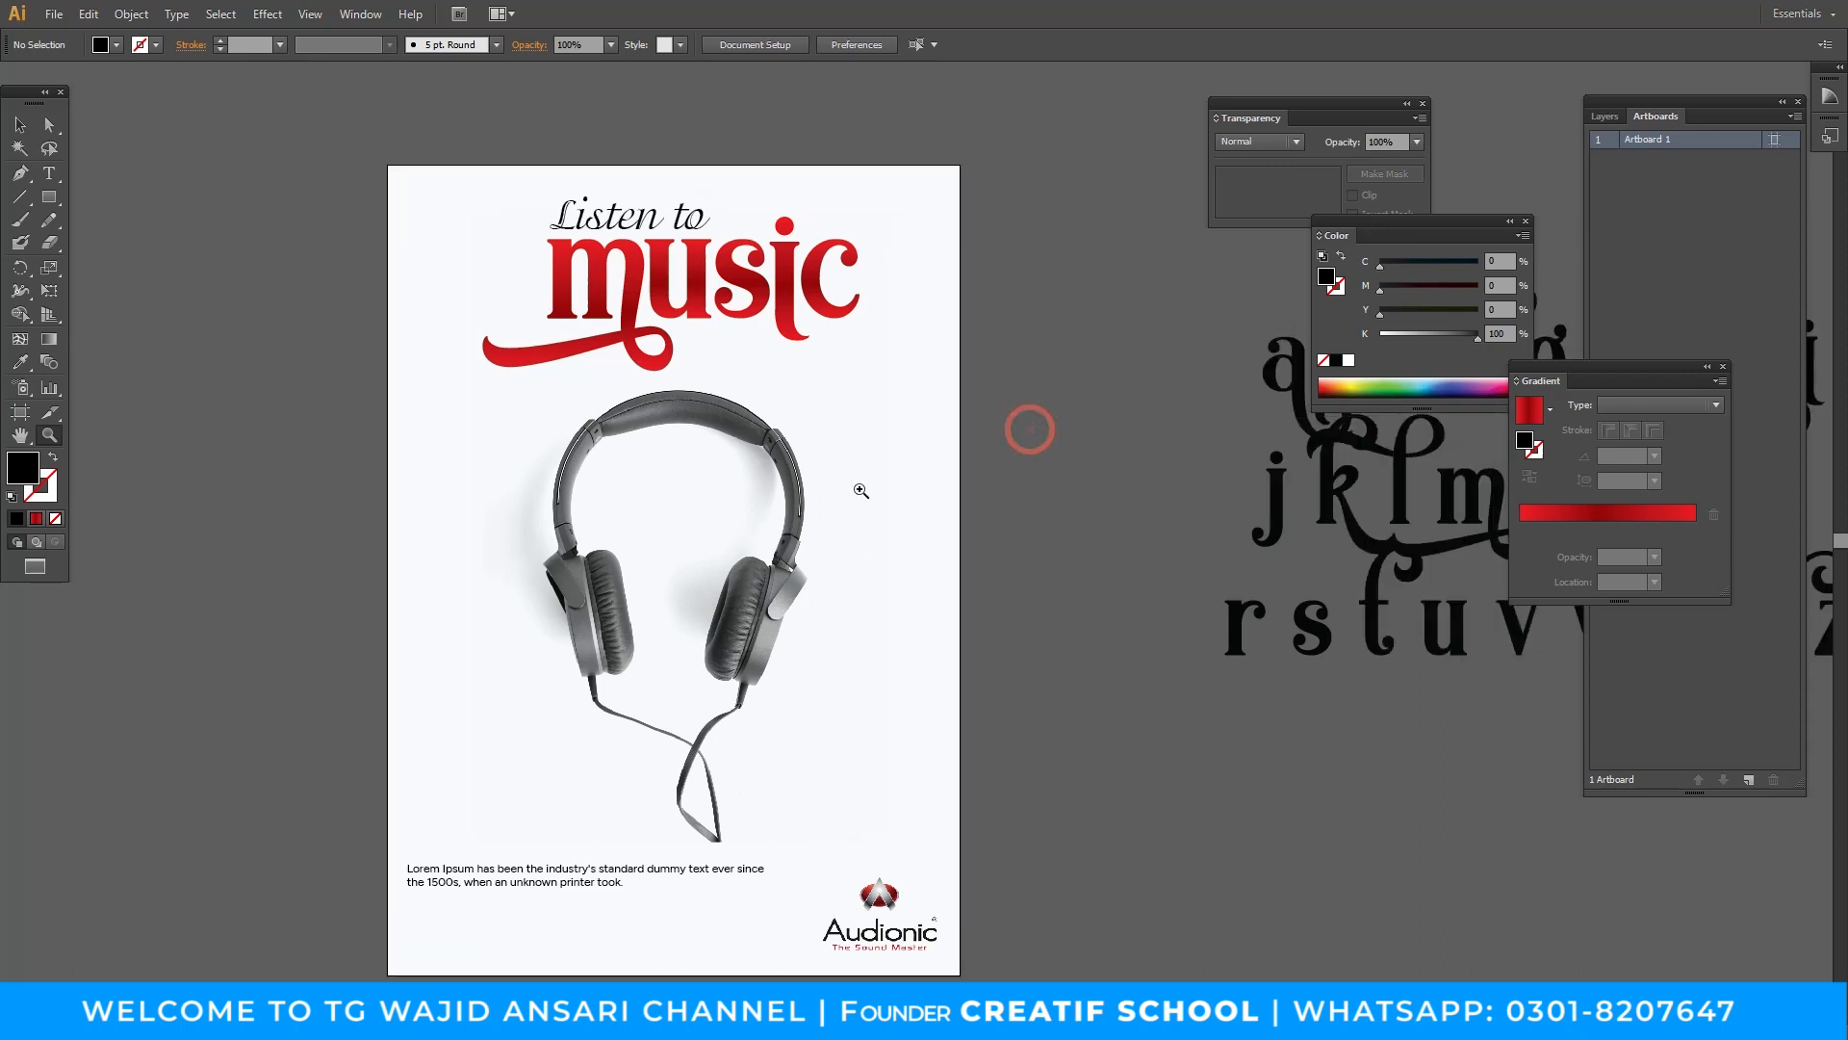
{"action": "left_click_drag", "start_coordinate": [843, 595], "coordinate": [866, 588]}
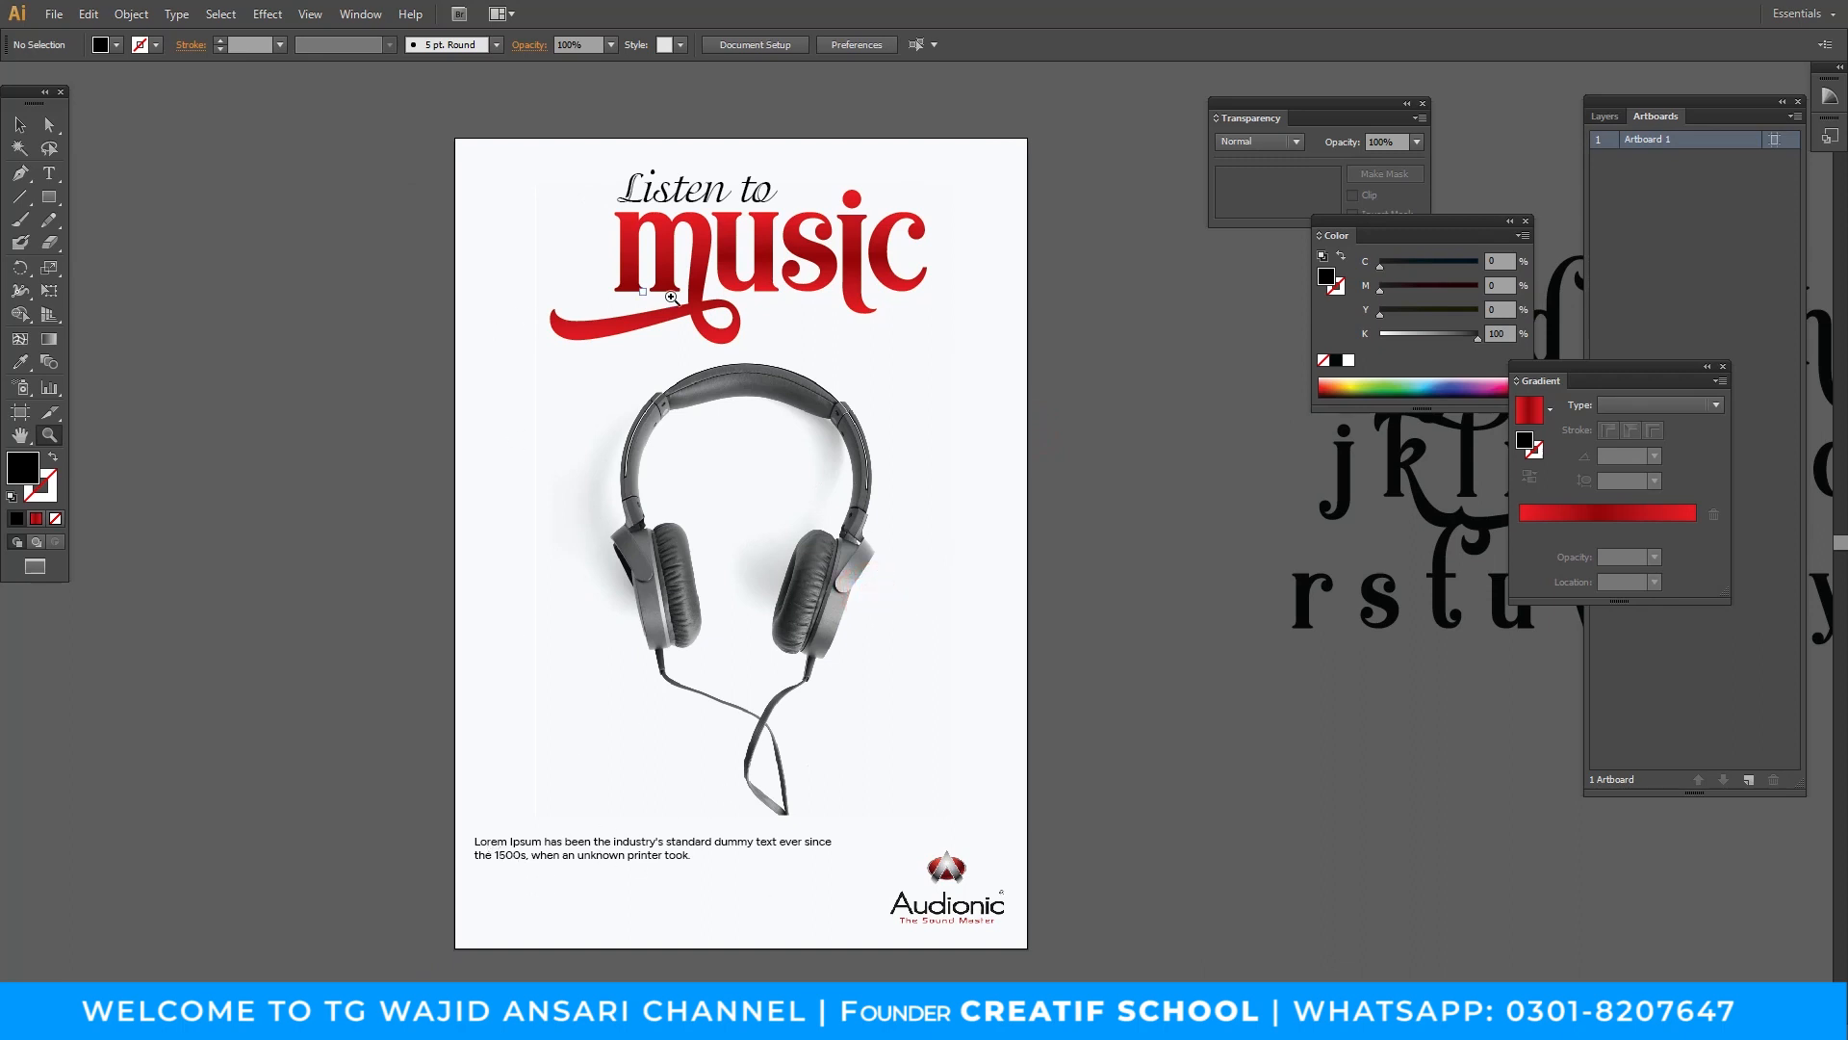
{"action": "left_click_drag", "start_coordinate": [812, 520], "coordinate": [867, 517]}
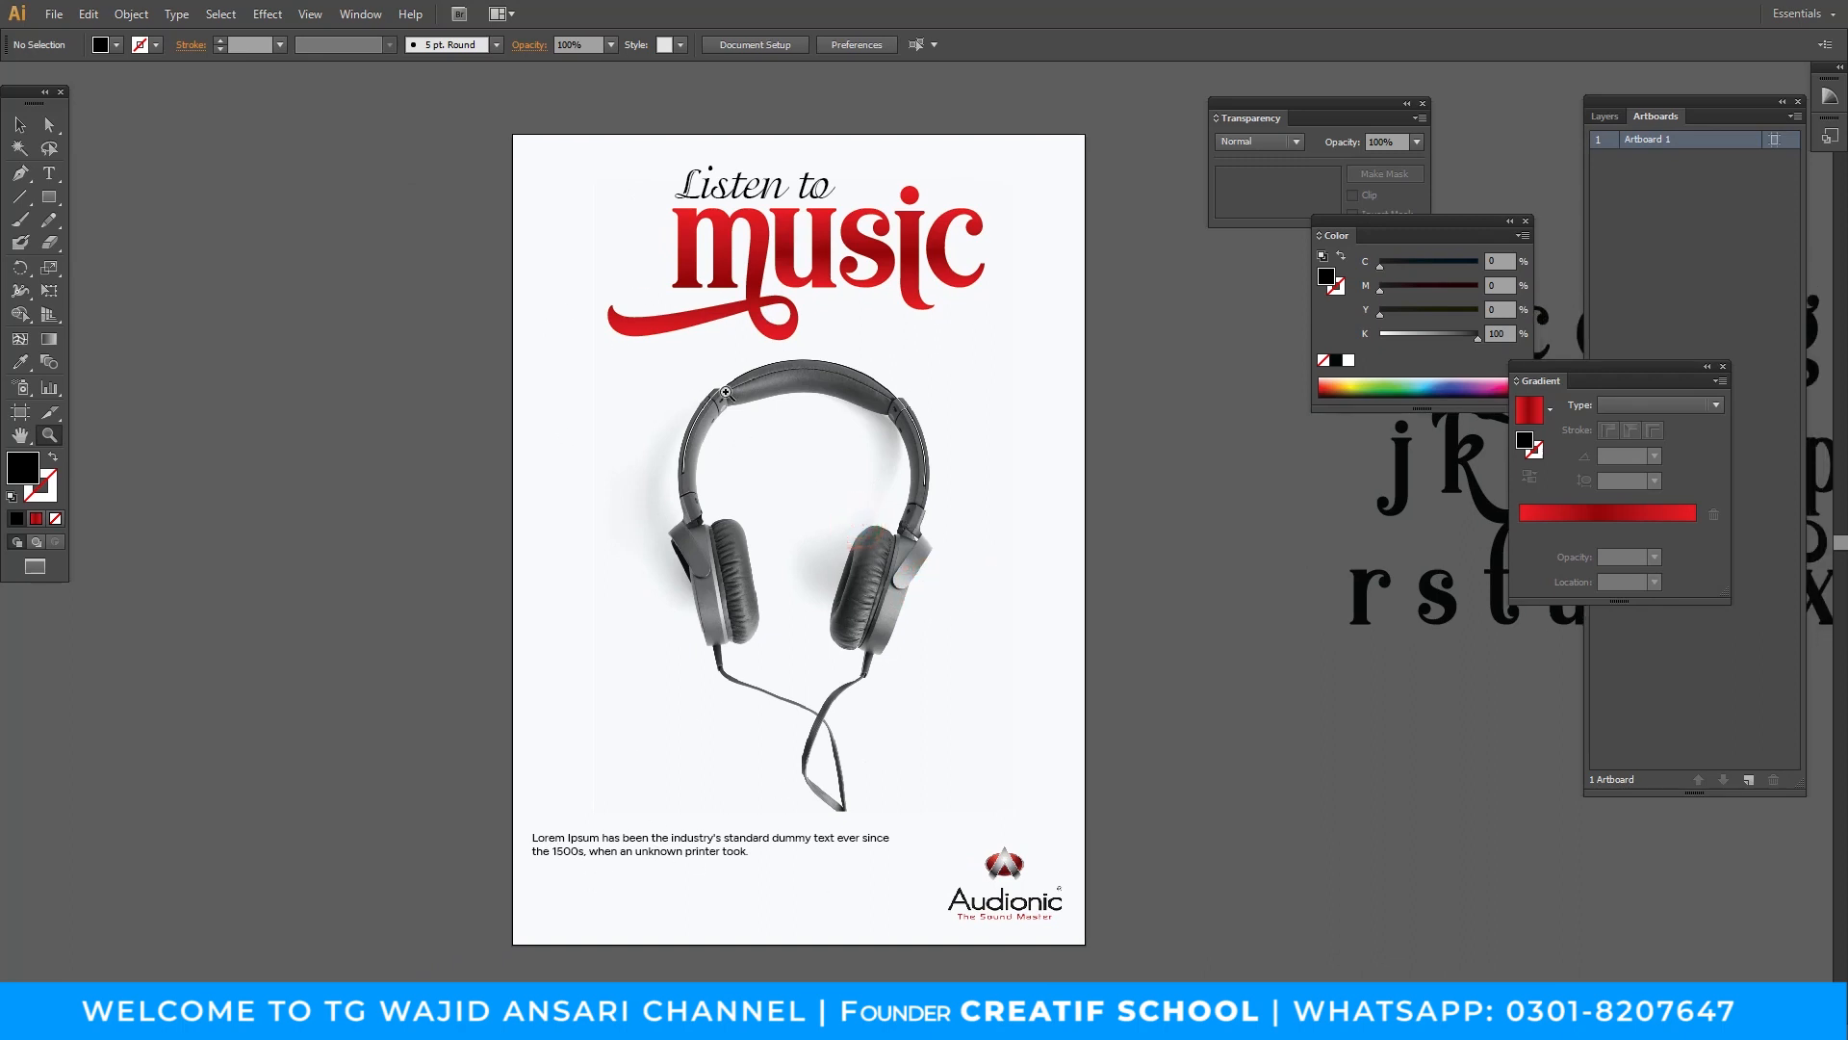
{"action": "left_click_drag", "start_coordinate": [777, 551], "coordinate": [872, 552]}
{"action": "left_click_drag", "start_coordinate": [1017, 542], "coordinate": [885, 572]}
{"action": "left_click_drag", "start_coordinate": [1280, 563], "coordinate": [1067, 579]}
{"action": "left_click_drag", "start_coordinate": [690, 410], "coordinate": [734, 389]}
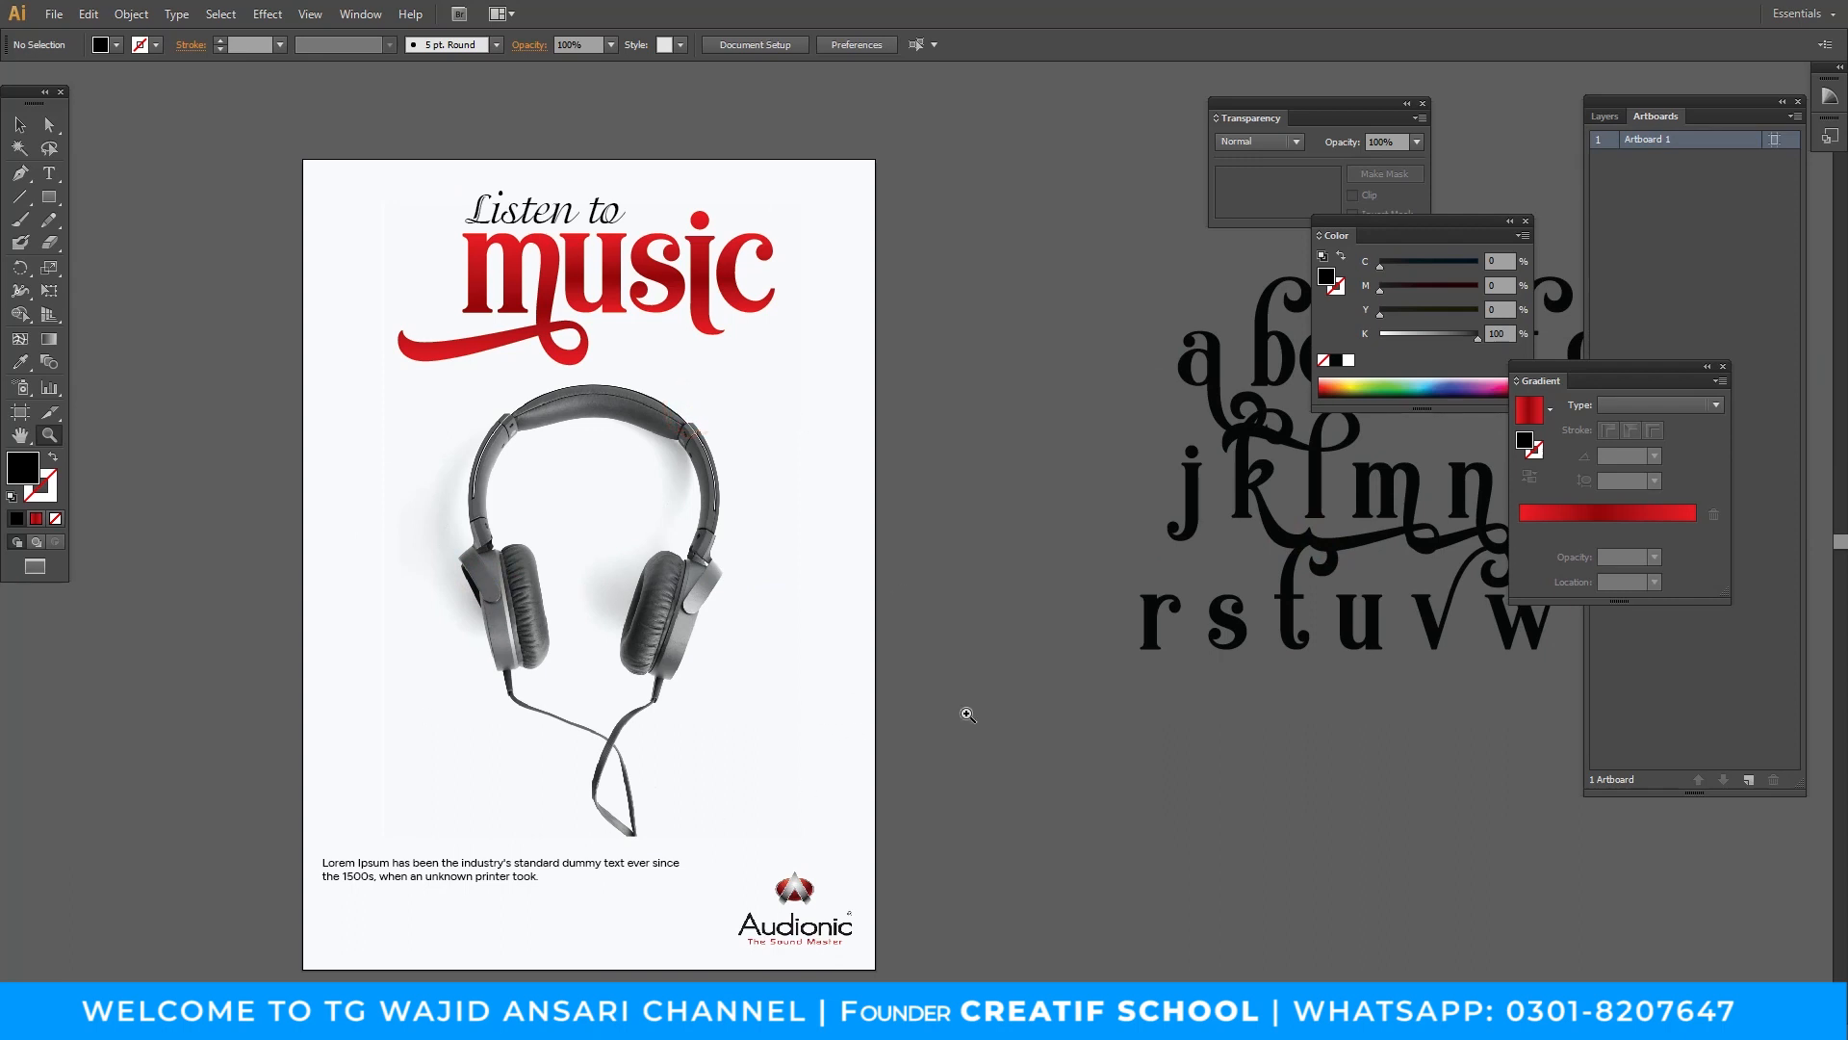
{"action": "left_click_drag", "start_coordinate": [795, 693], "coordinate": [955, 674]}
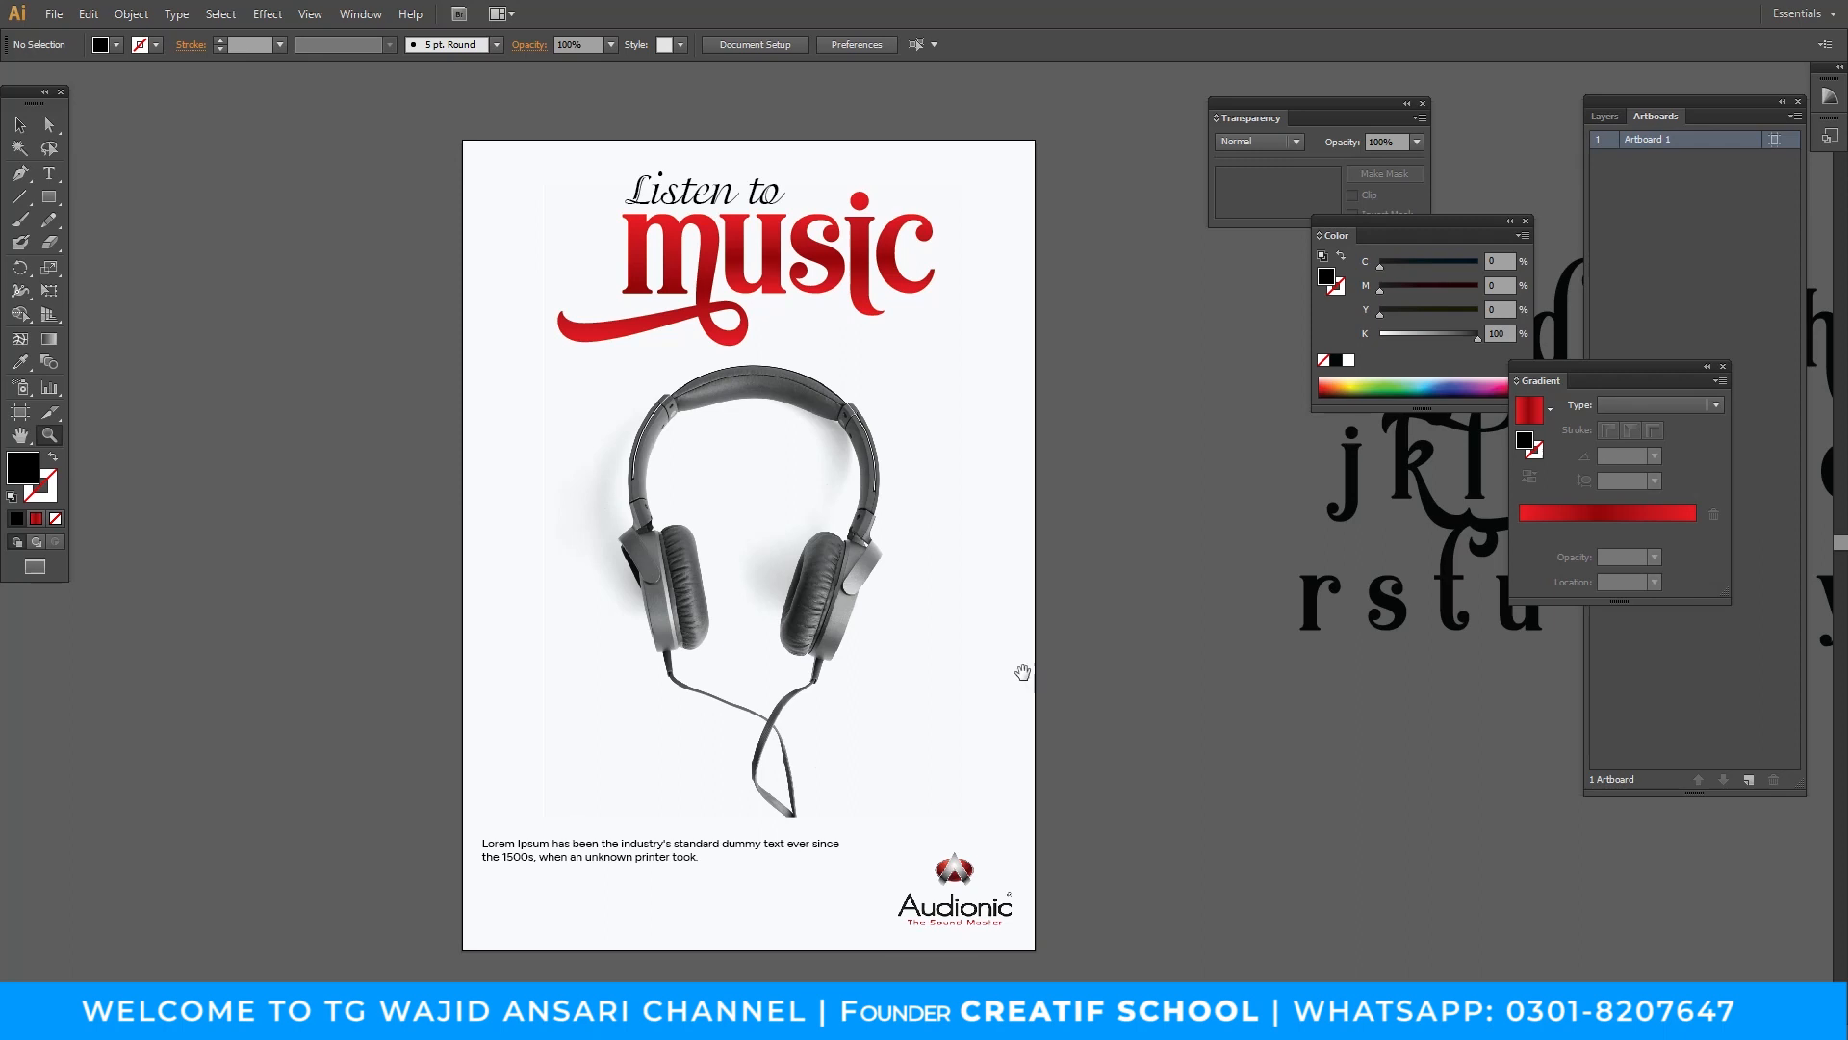
{"action": "left_click_drag", "start_coordinate": [1022, 672], "coordinate": [1087, 666]}
{"action": "key", "text": "v"}
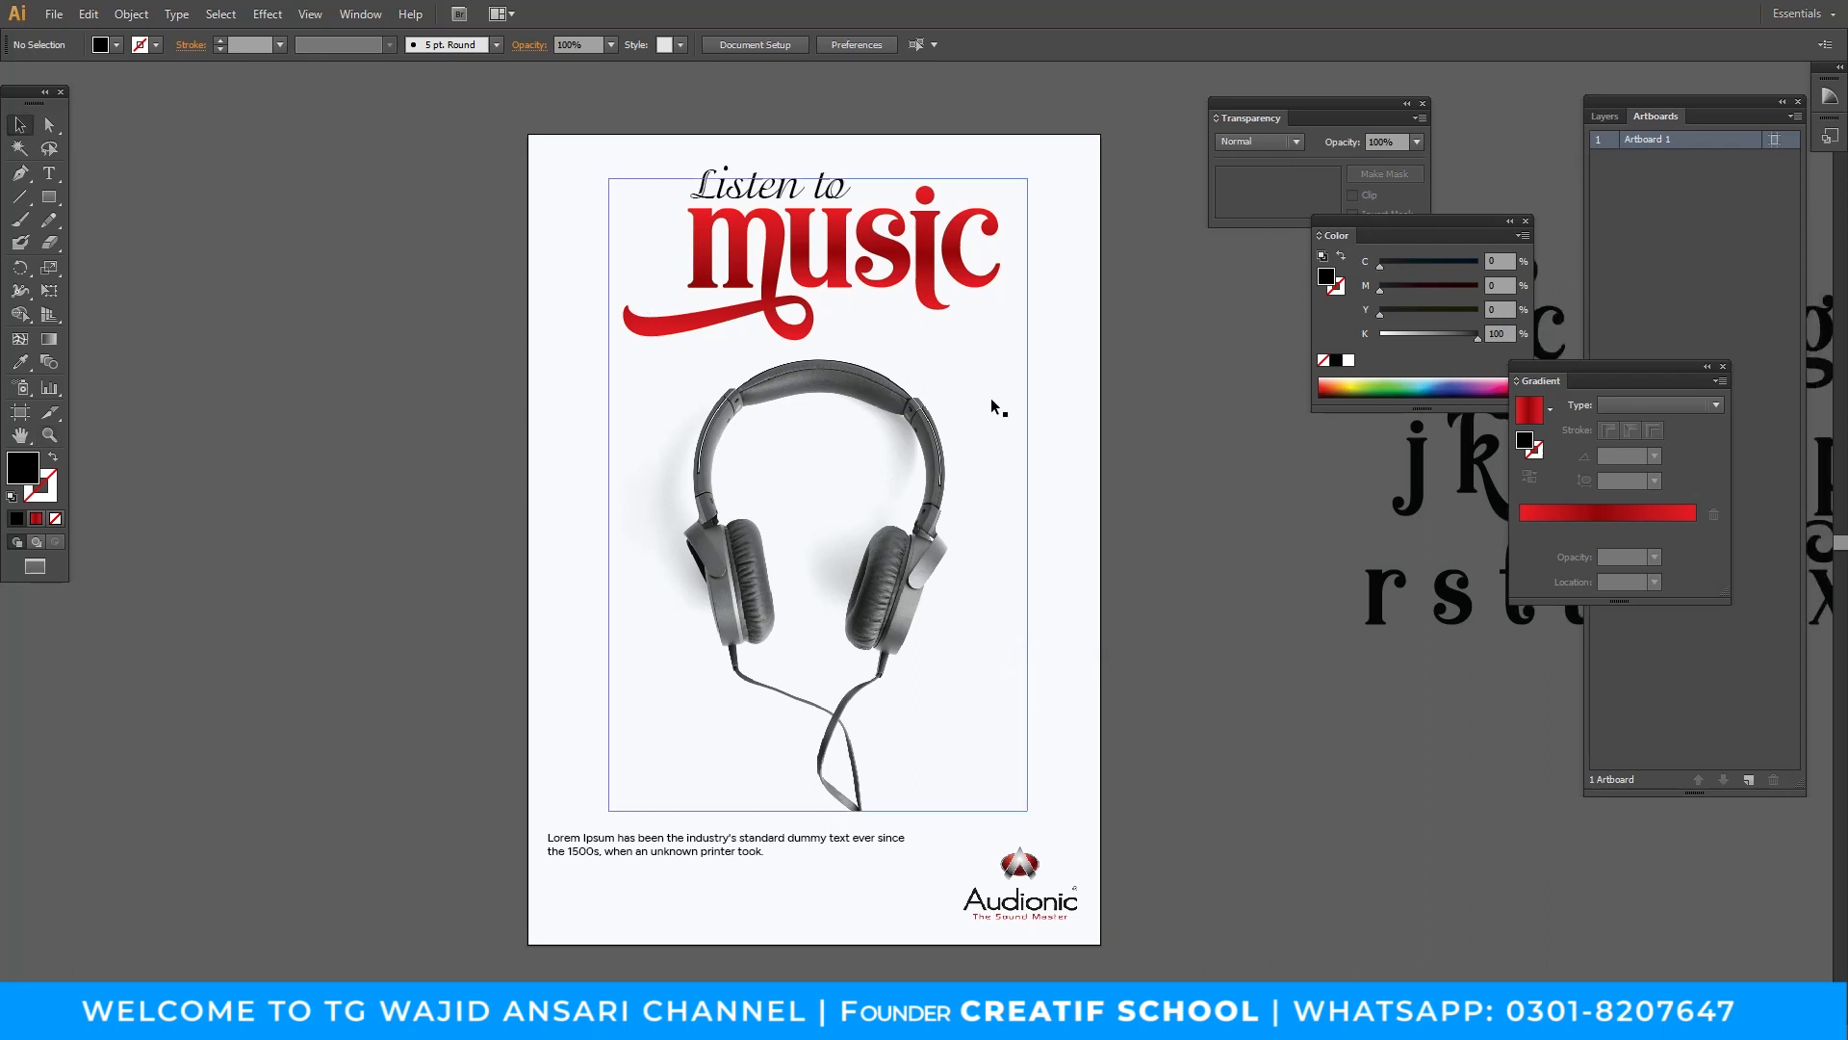
{"action": "left_click", "coordinate": [1061, 356]}
{"action": "mouse_move", "coordinate": [1173, 504]}
{"action": "left_mouse_down"}
{"action": "mouse_move", "coordinate": [1218, 504]}
{"action": "mouse_move", "coordinate": [1179, 504]}
{"action": "left_mouse_up"}
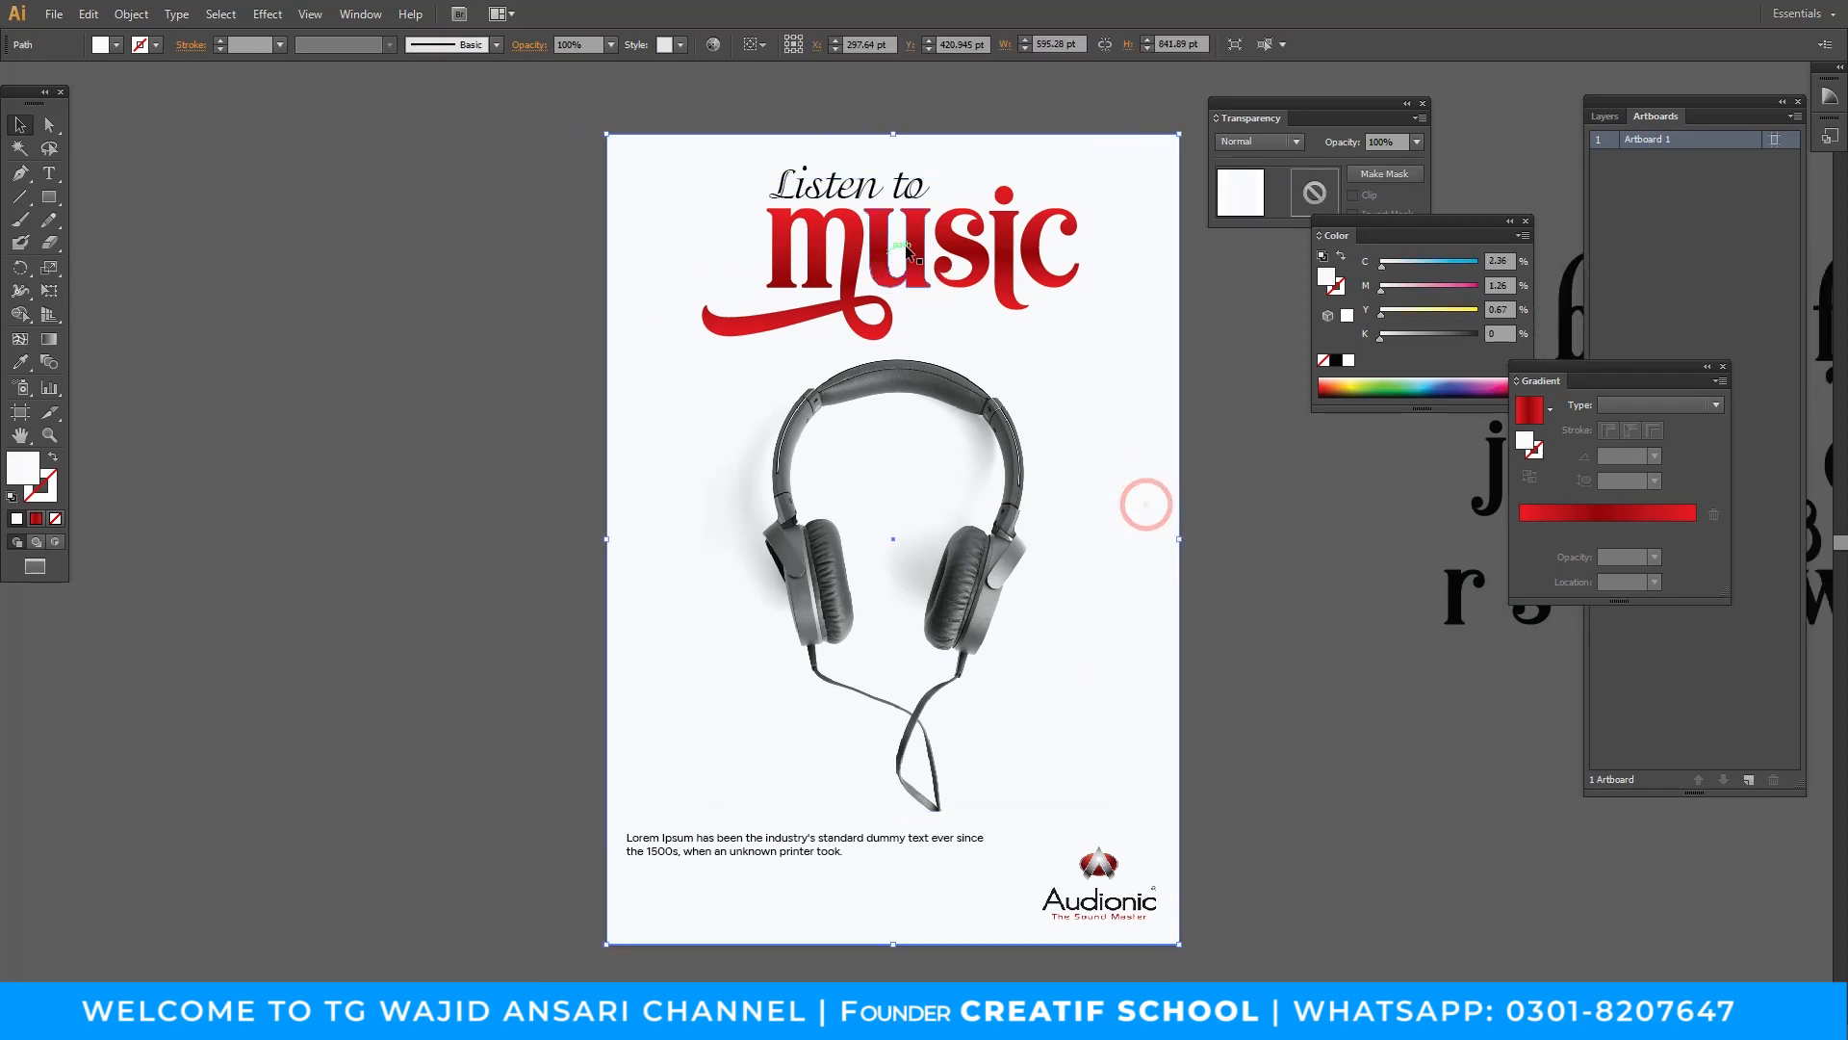
{"action": "left_click", "coordinate": [1242, 742]}
{"action": "left_click_drag", "start_coordinate": [1242, 742], "coordinate": [1091, 747]}
{"action": "left_click_drag", "start_coordinate": [1109, 602], "coordinate": [992, 615]}
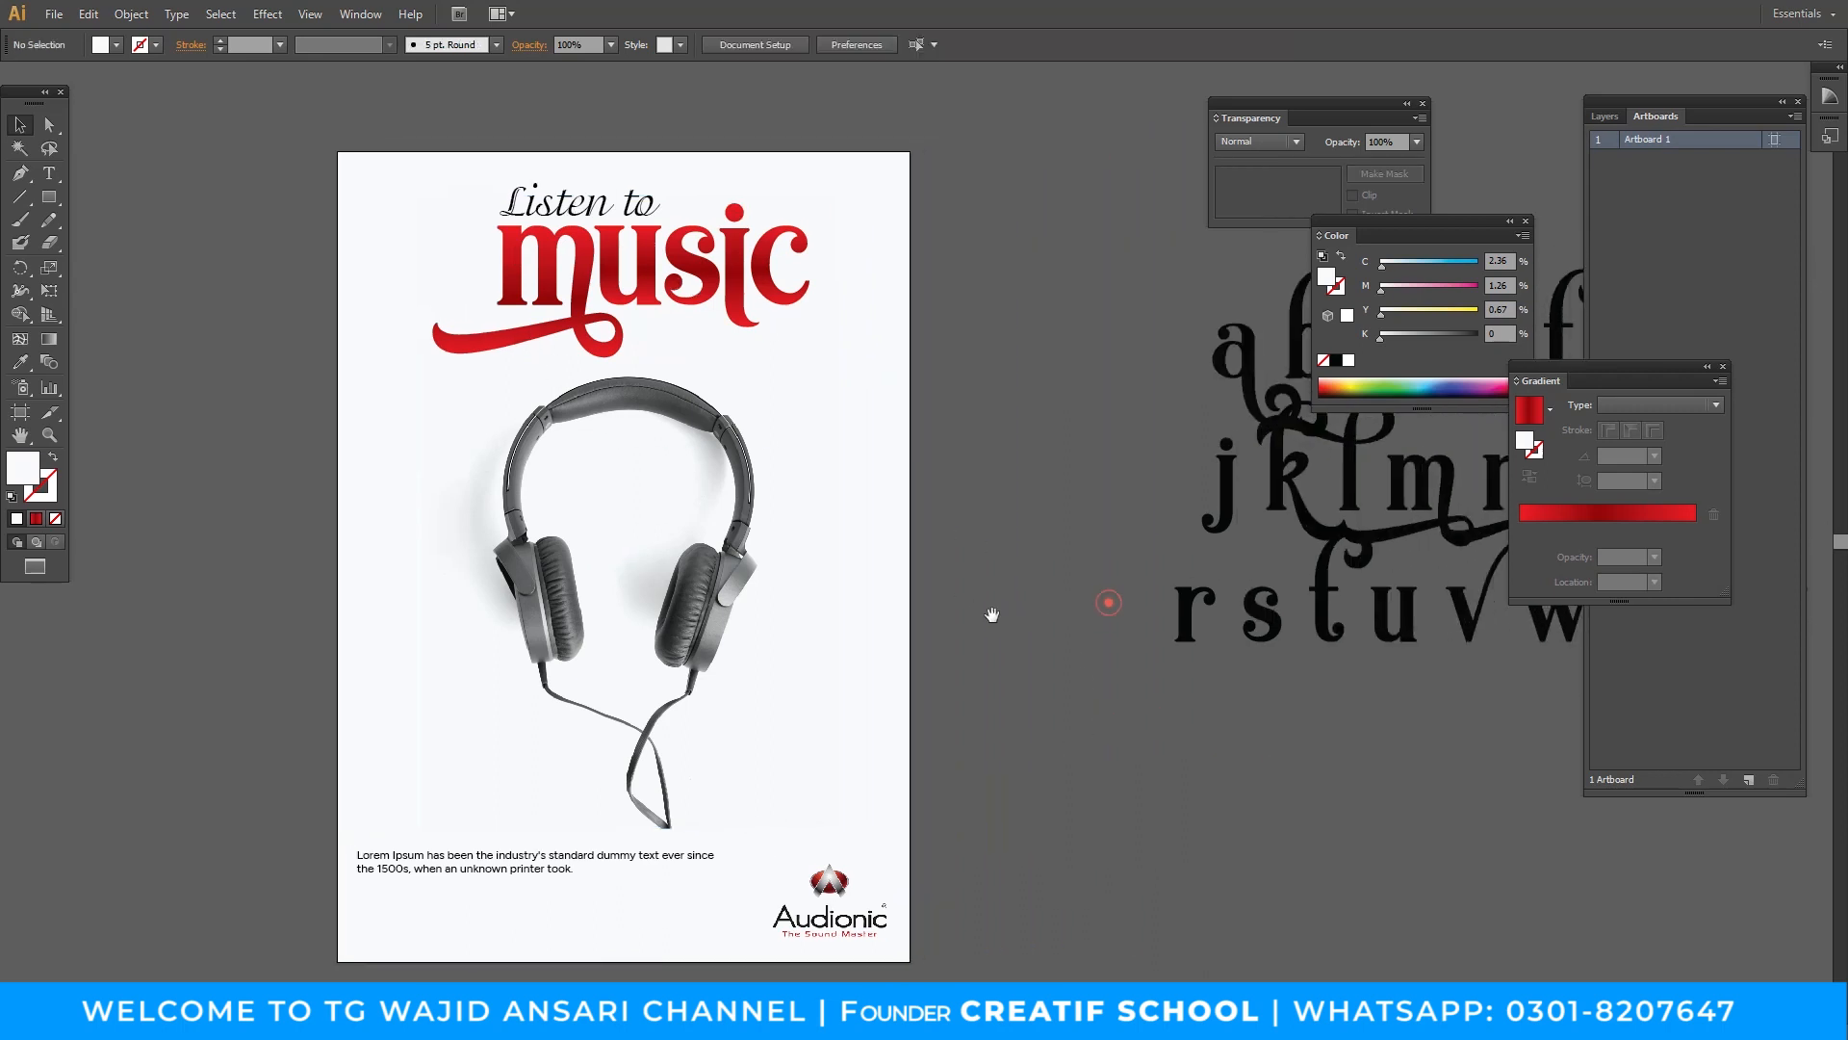
{"action": "left_click_drag", "start_coordinate": [1163, 551], "coordinate": [932, 590]}
{"action": "left_click_drag", "start_coordinate": [815, 591], "coordinate": [1161, 608]}
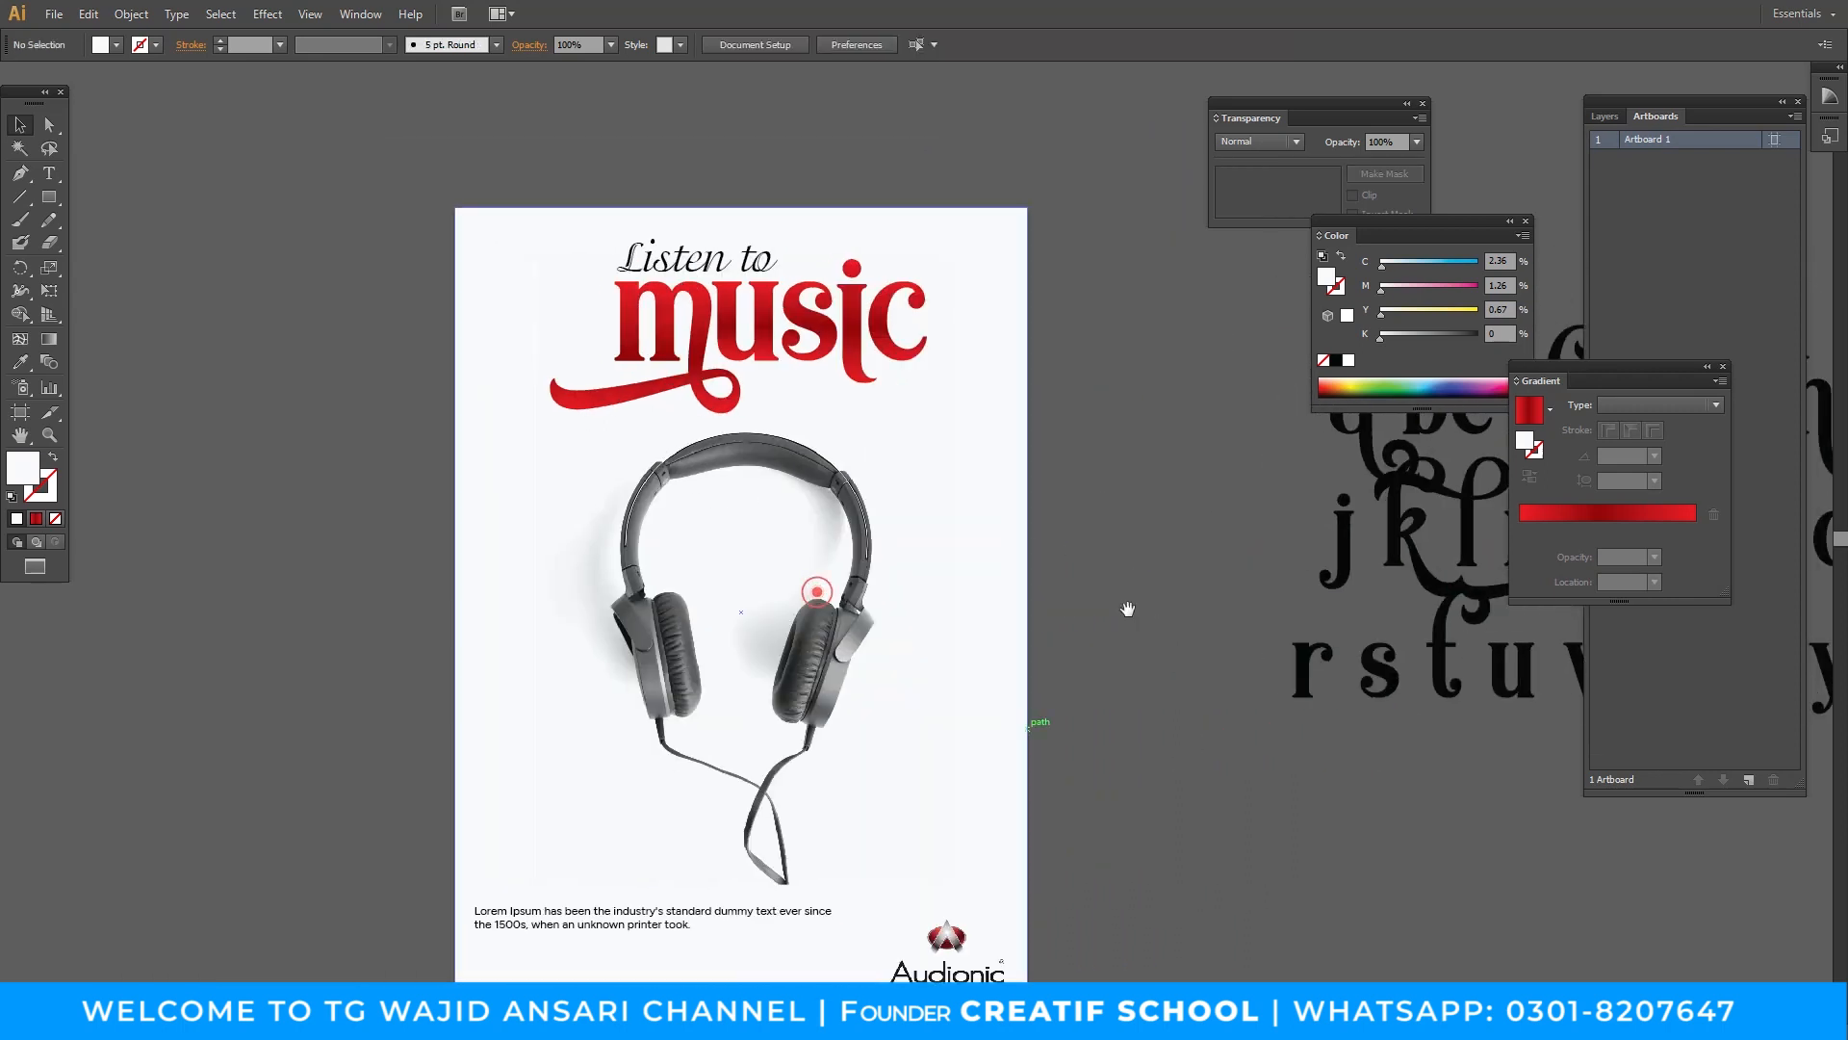
{"action": "left_click_drag", "start_coordinate": [899, 647], "coordinate": [753, 616]}
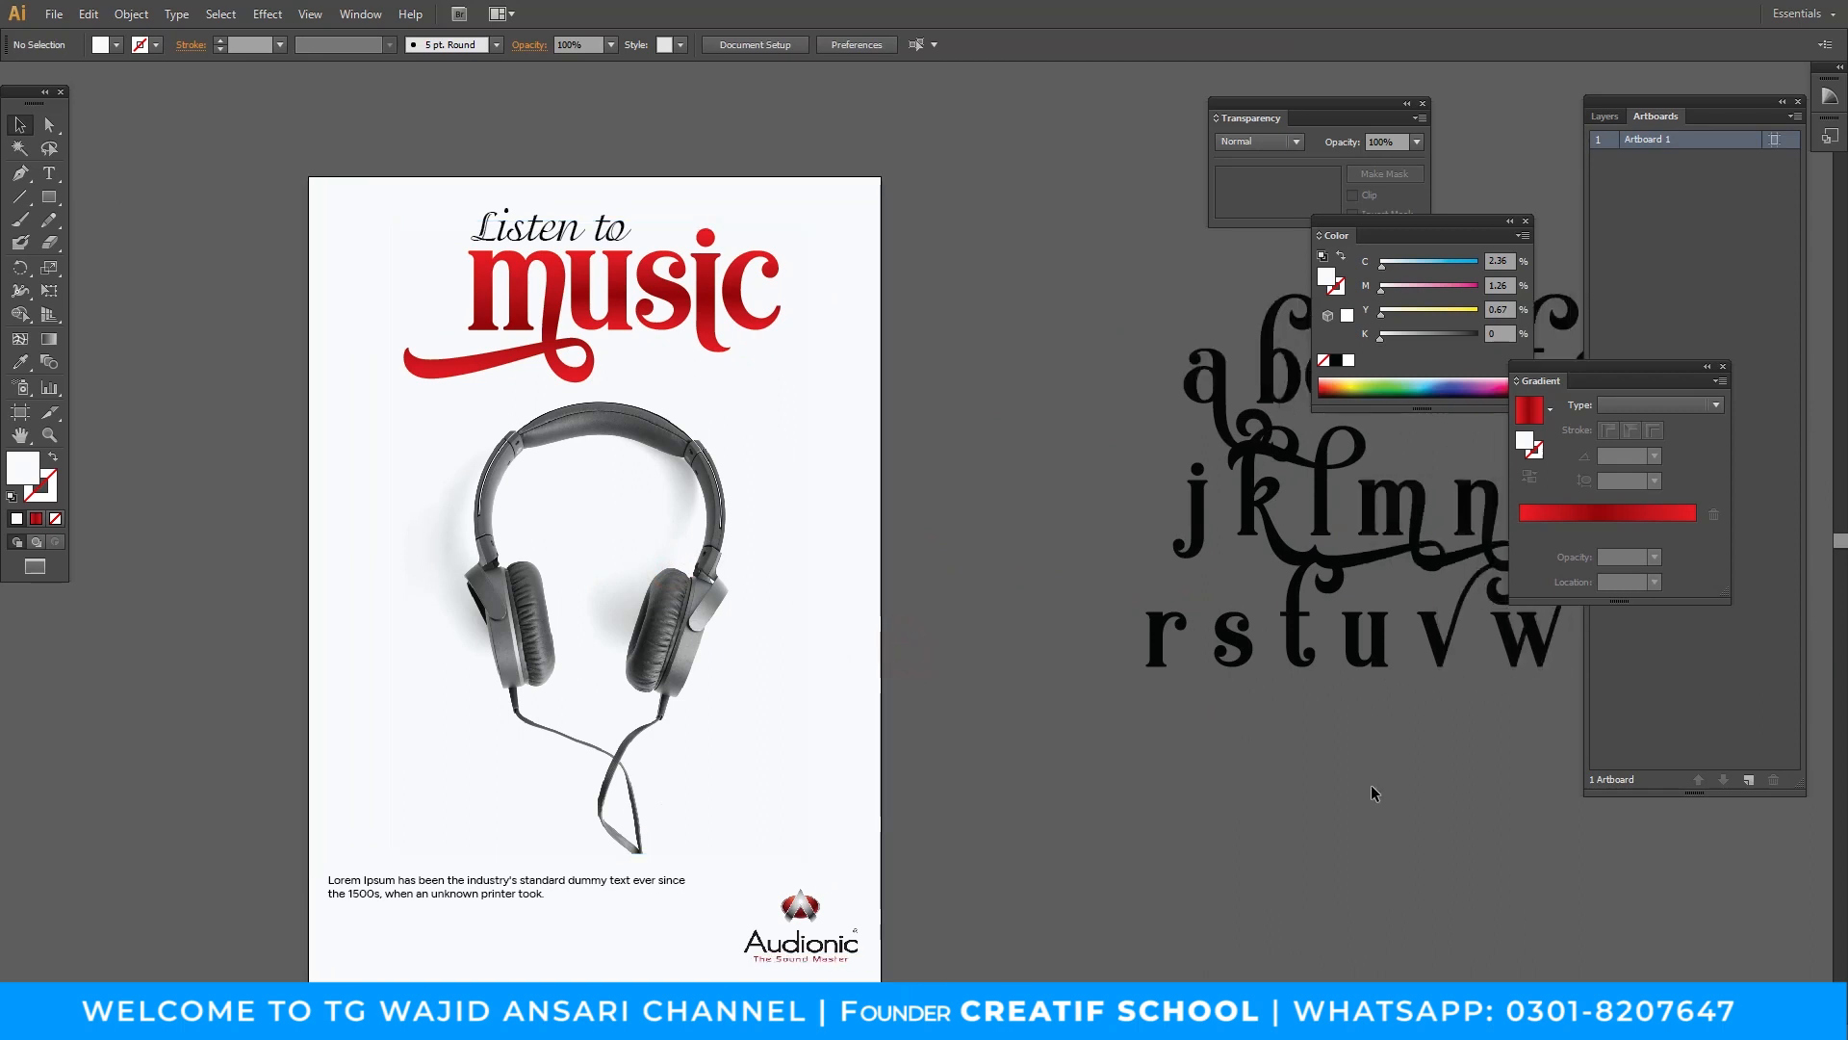